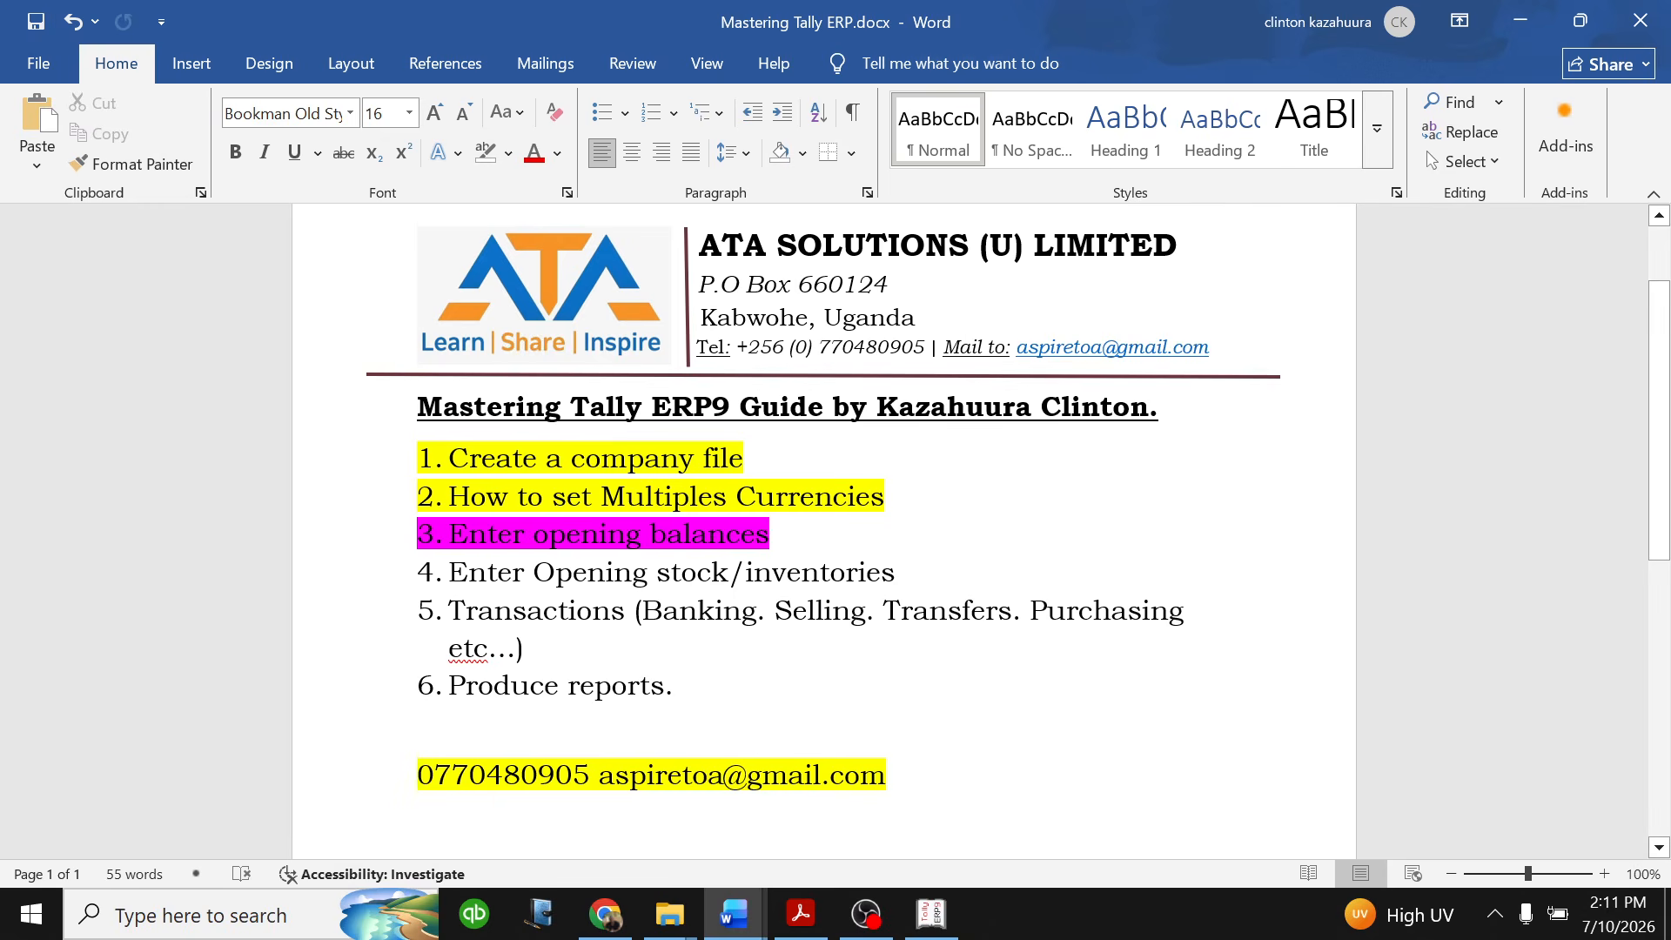
double_click(691, 407)
left_click_drag(655, 407, 595, 407)
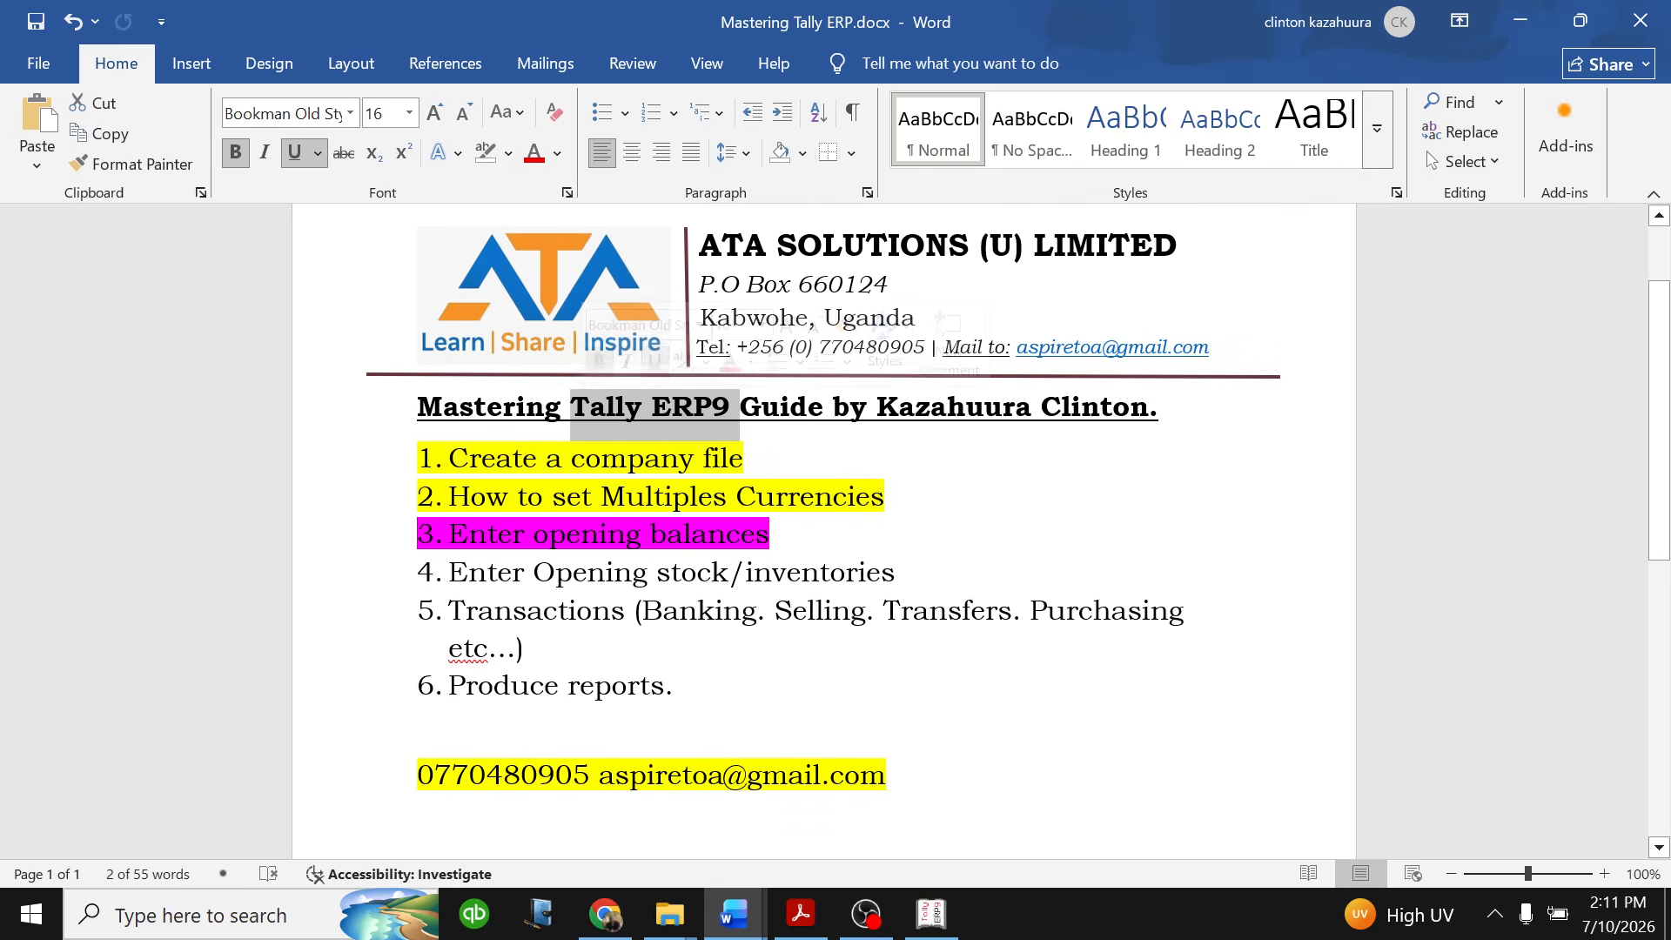
left_click(771, 533)
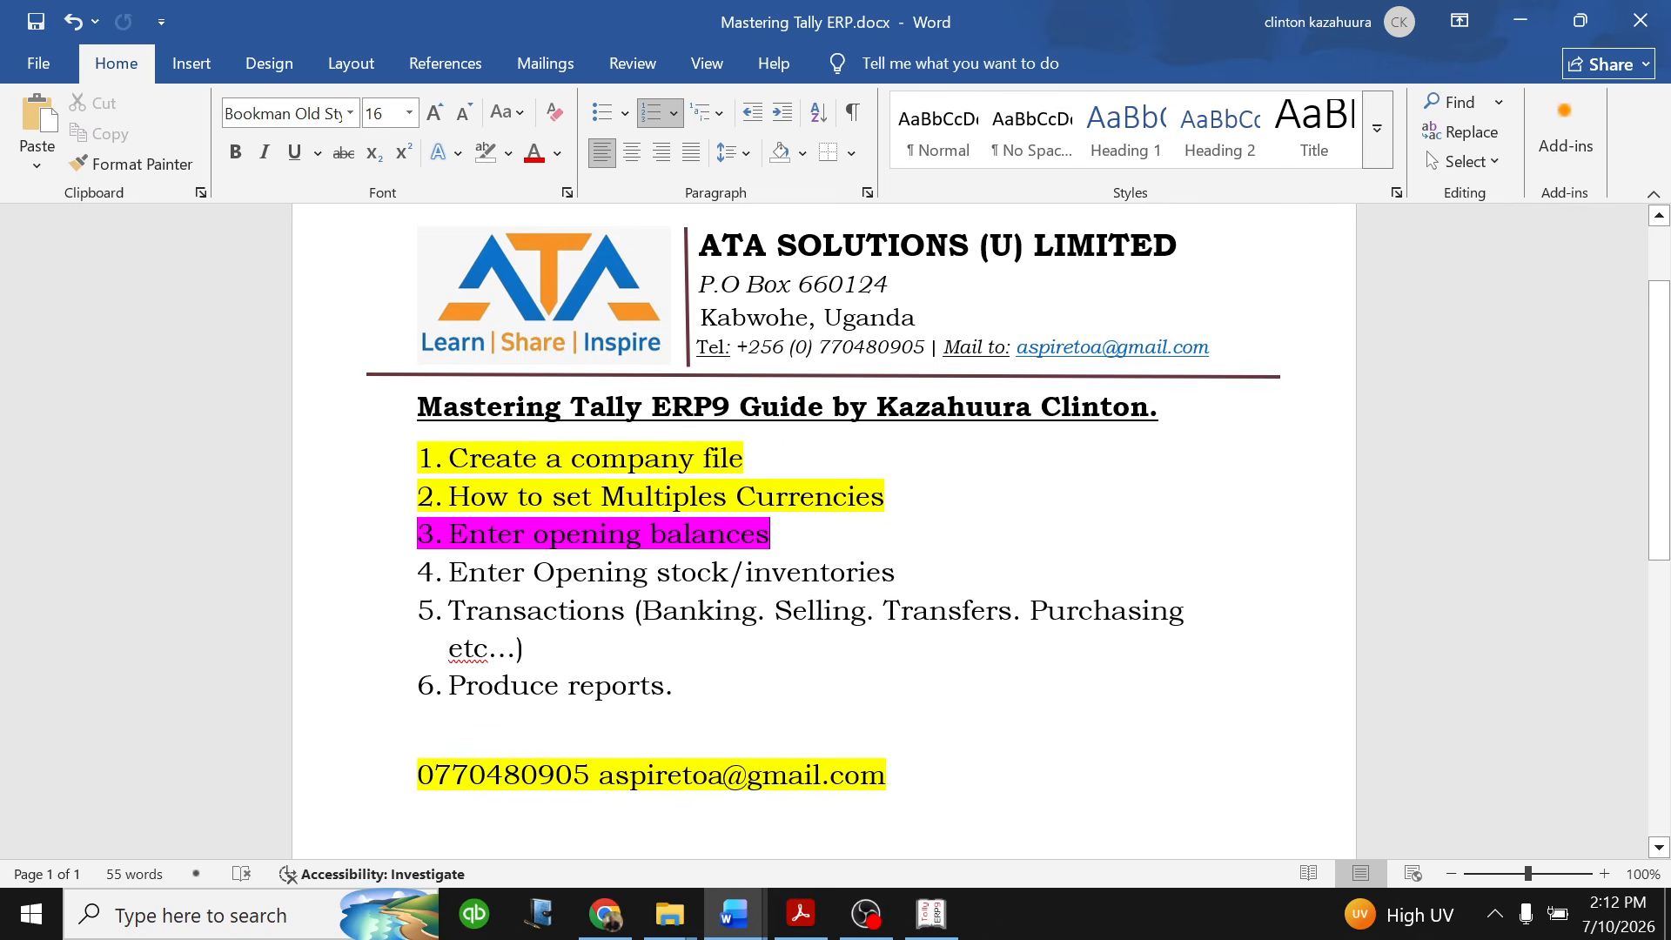
- Highlight list item 4, "Enter Opening stock/inventories", in bright green
left_click_drag(896, 573, 424, 589)
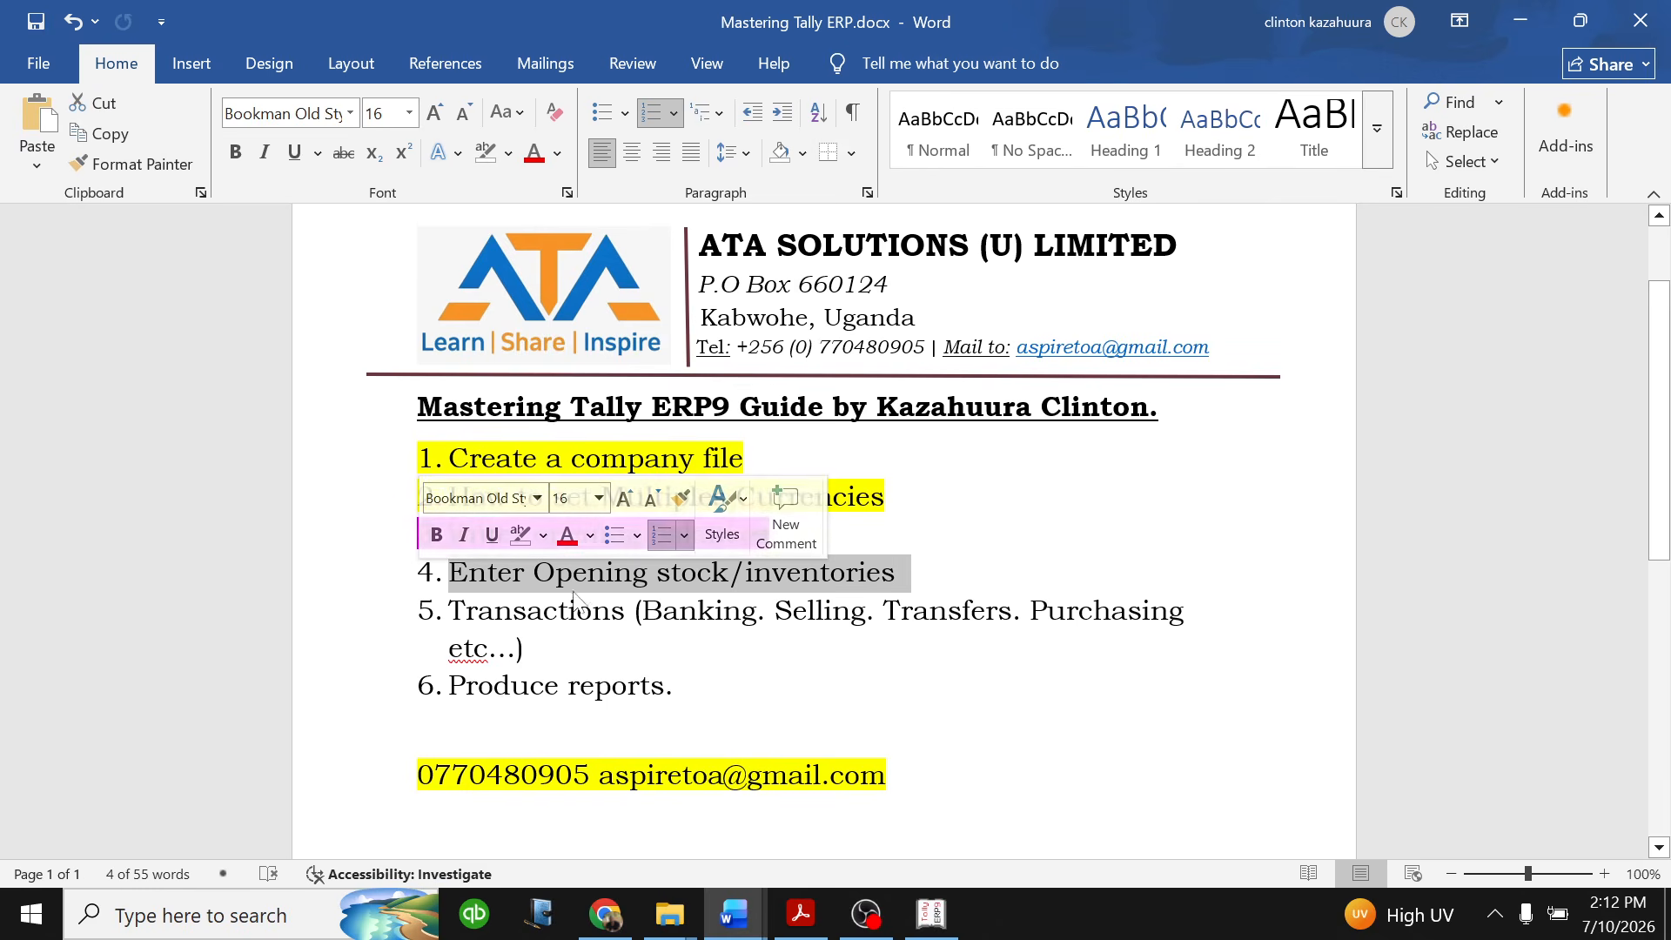
left_click(545, 534)
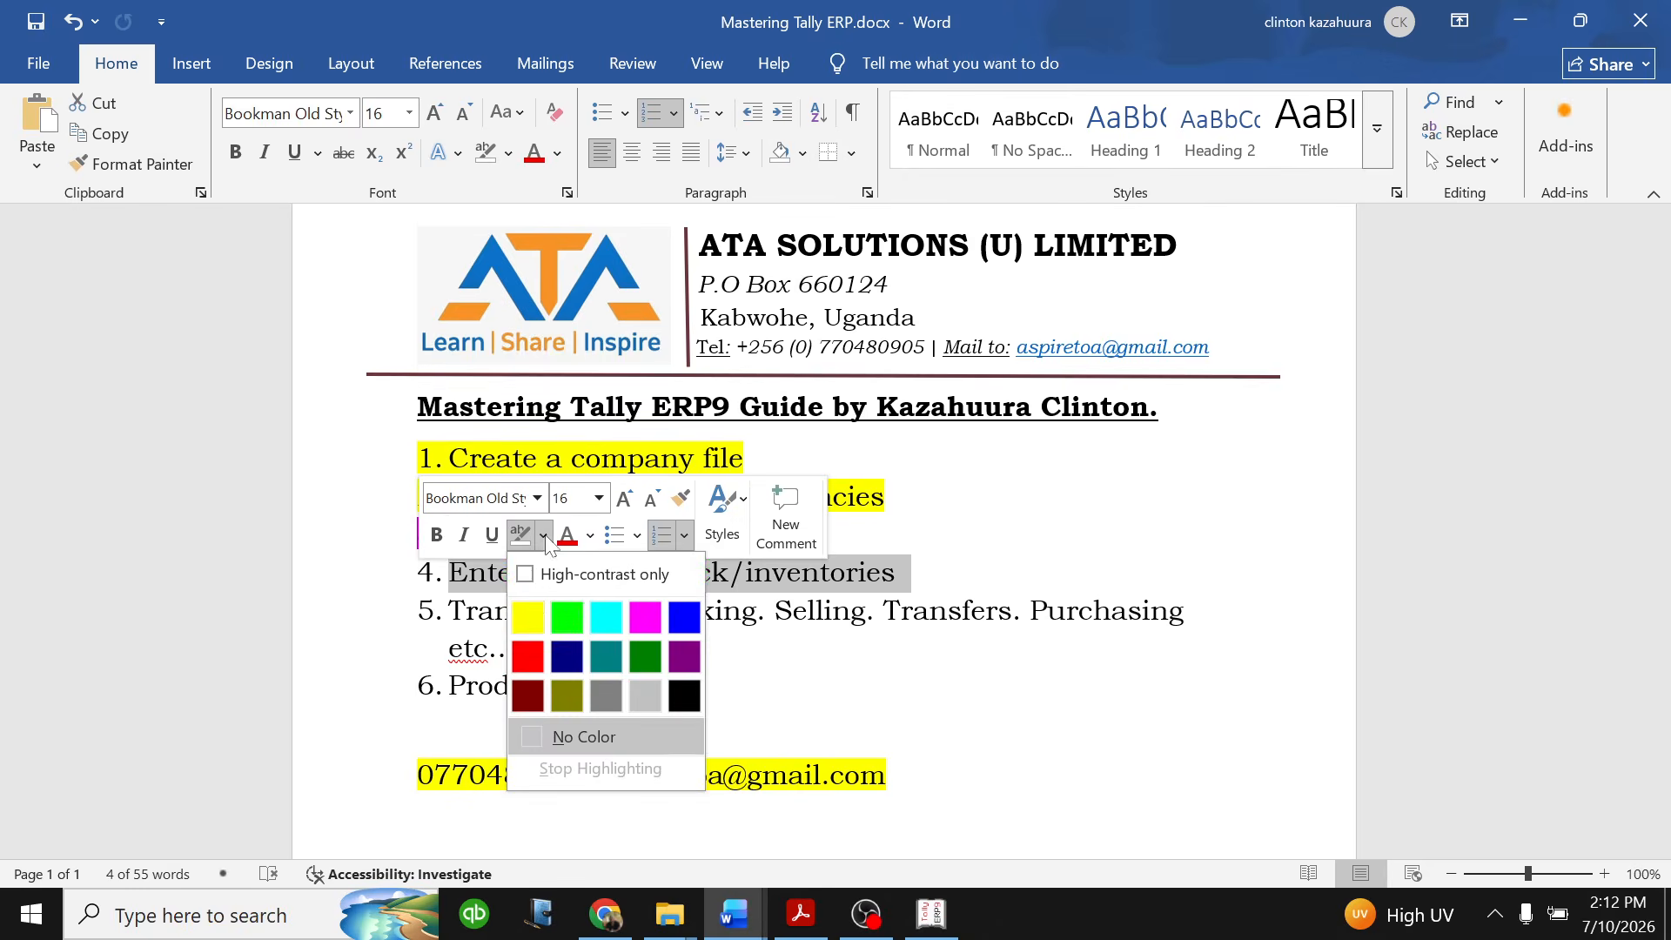
left_click(566, 620)
left_click(896, 573)
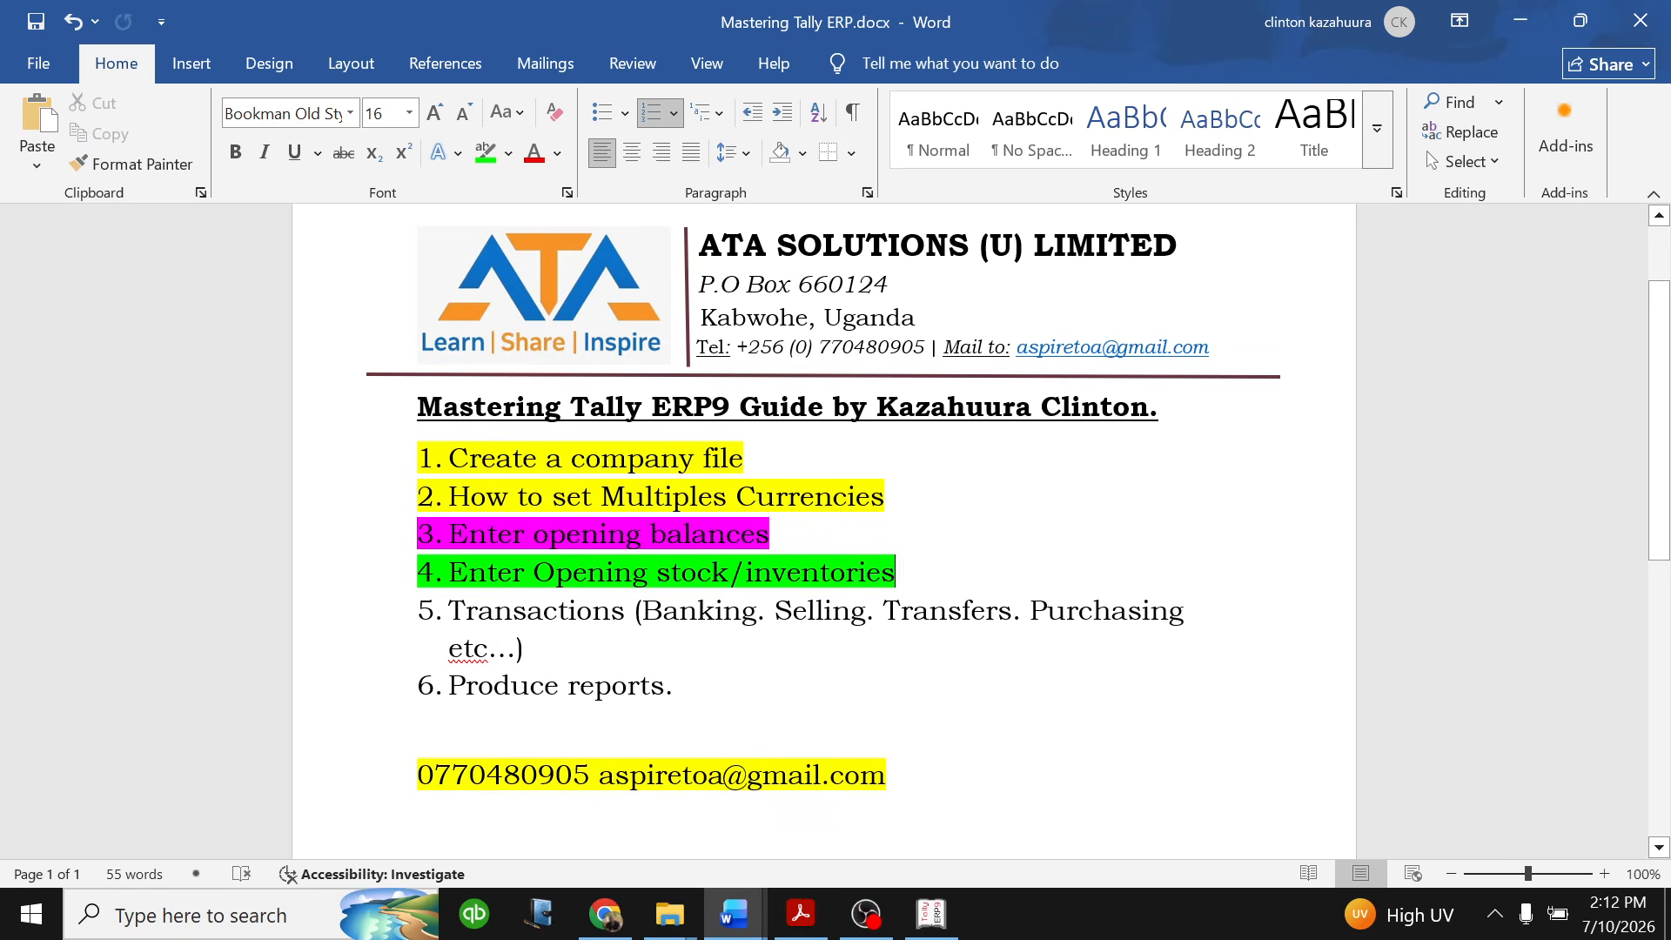
- Switch to the Computerized Accounting question bank PDF in Acrobat and review its scope and contents table
left_click(801, 809)
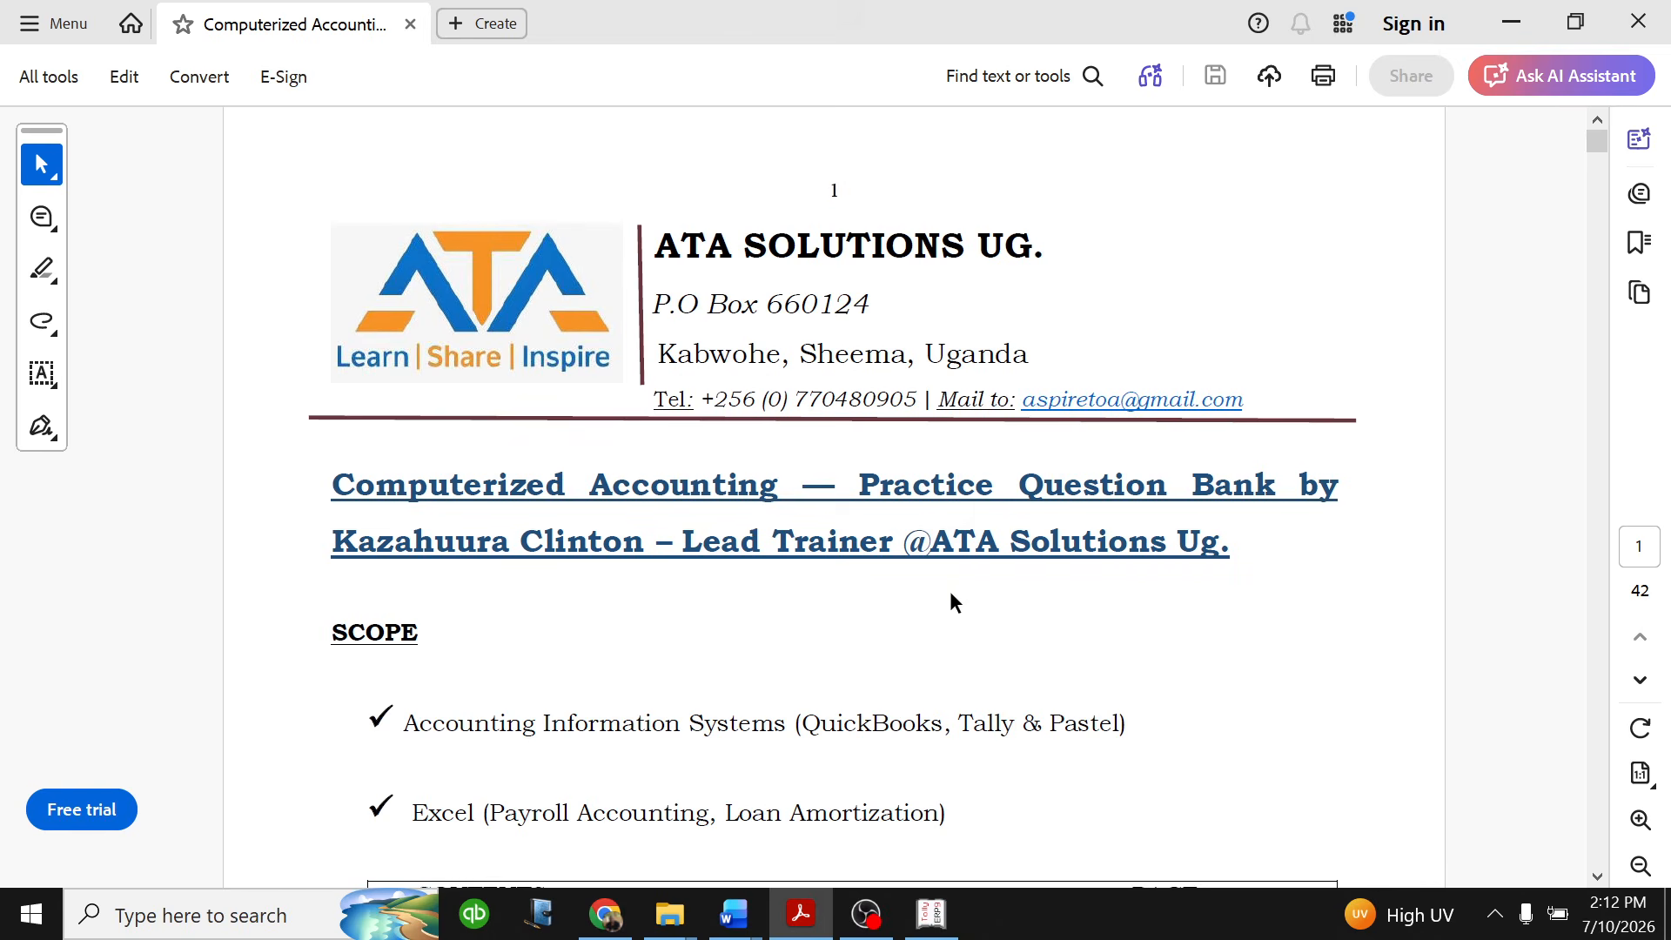
scroll(951, 594, "down", 3)
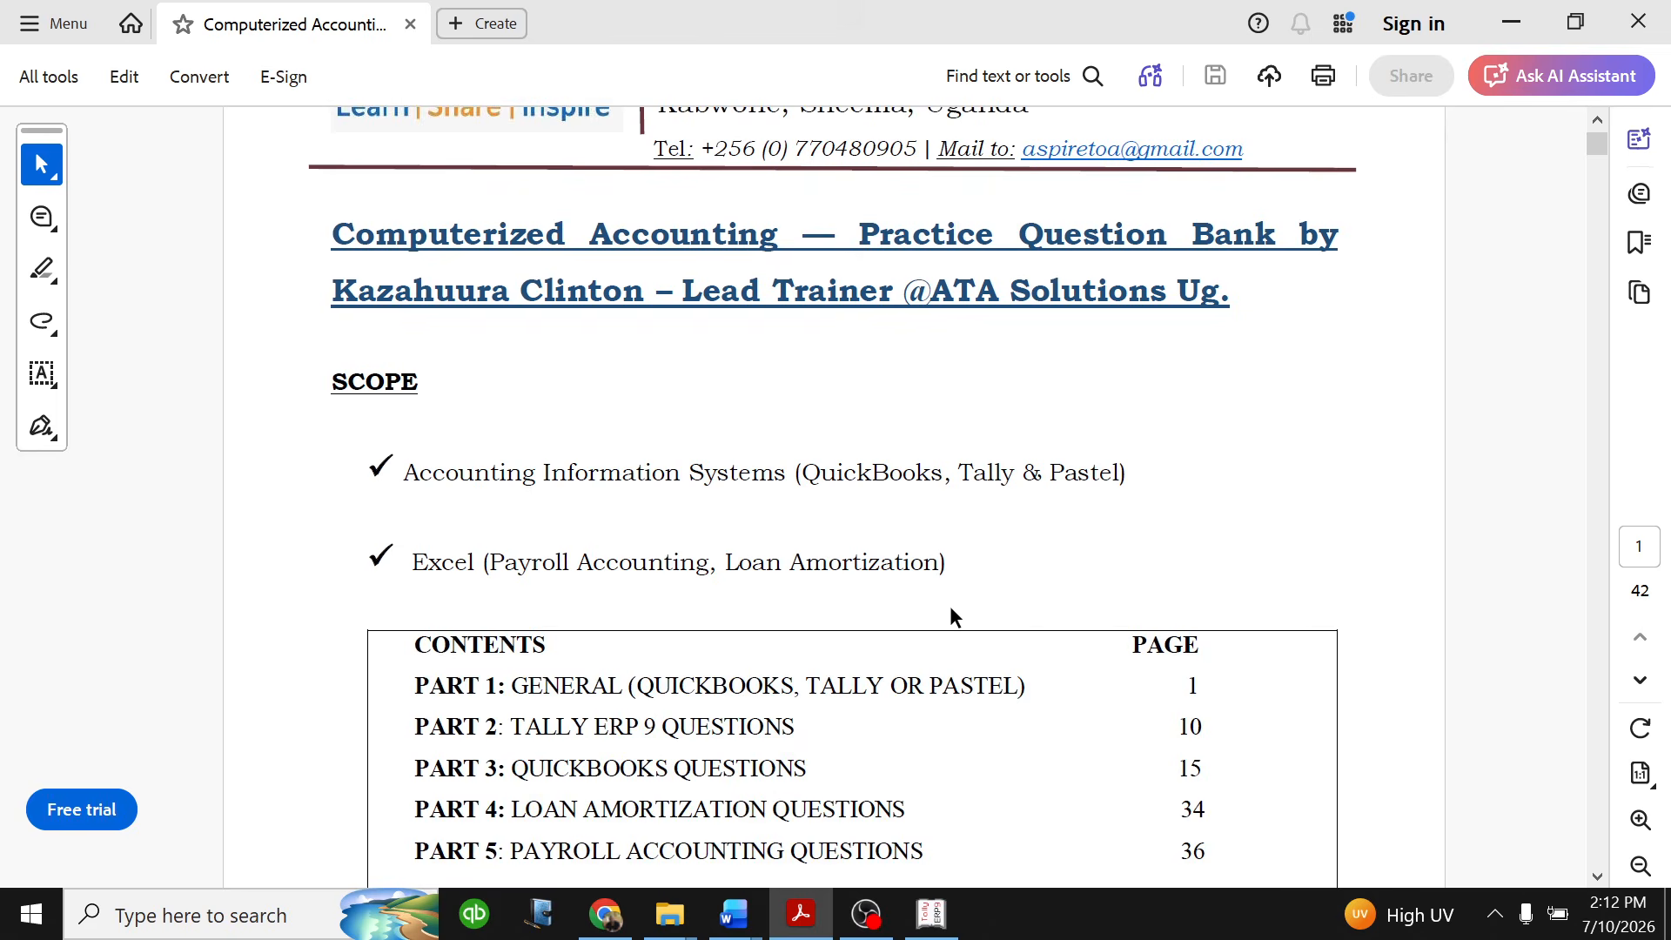
scroll(971, 616, "down", 1)
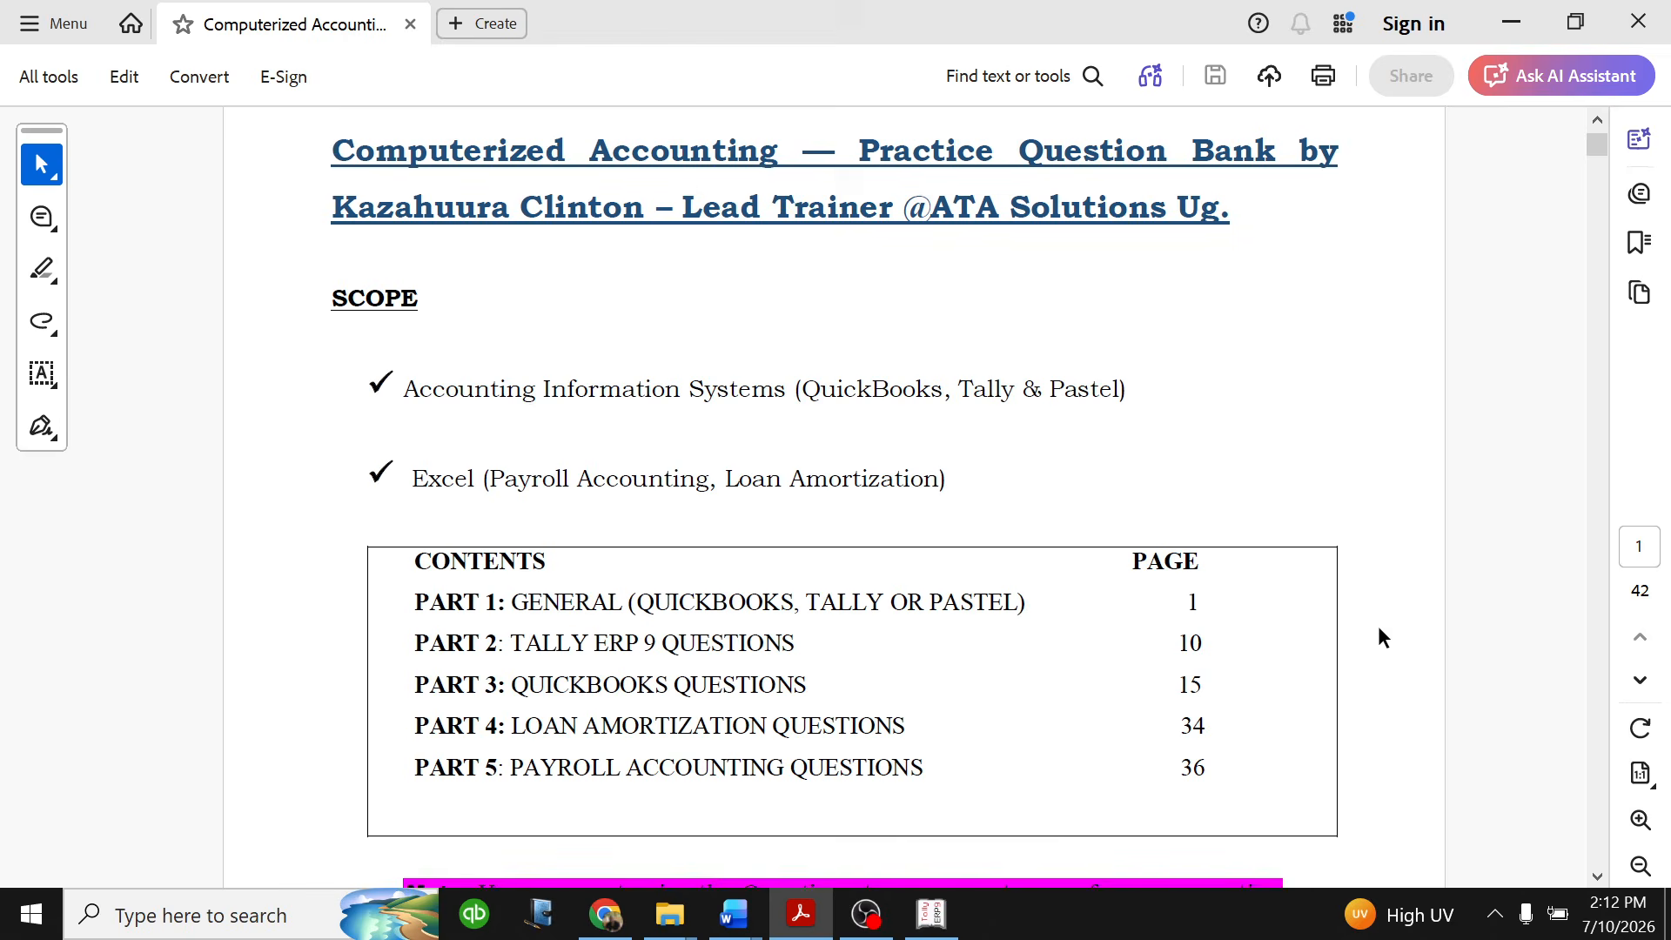
scroll(1384, 638, "up", 2)
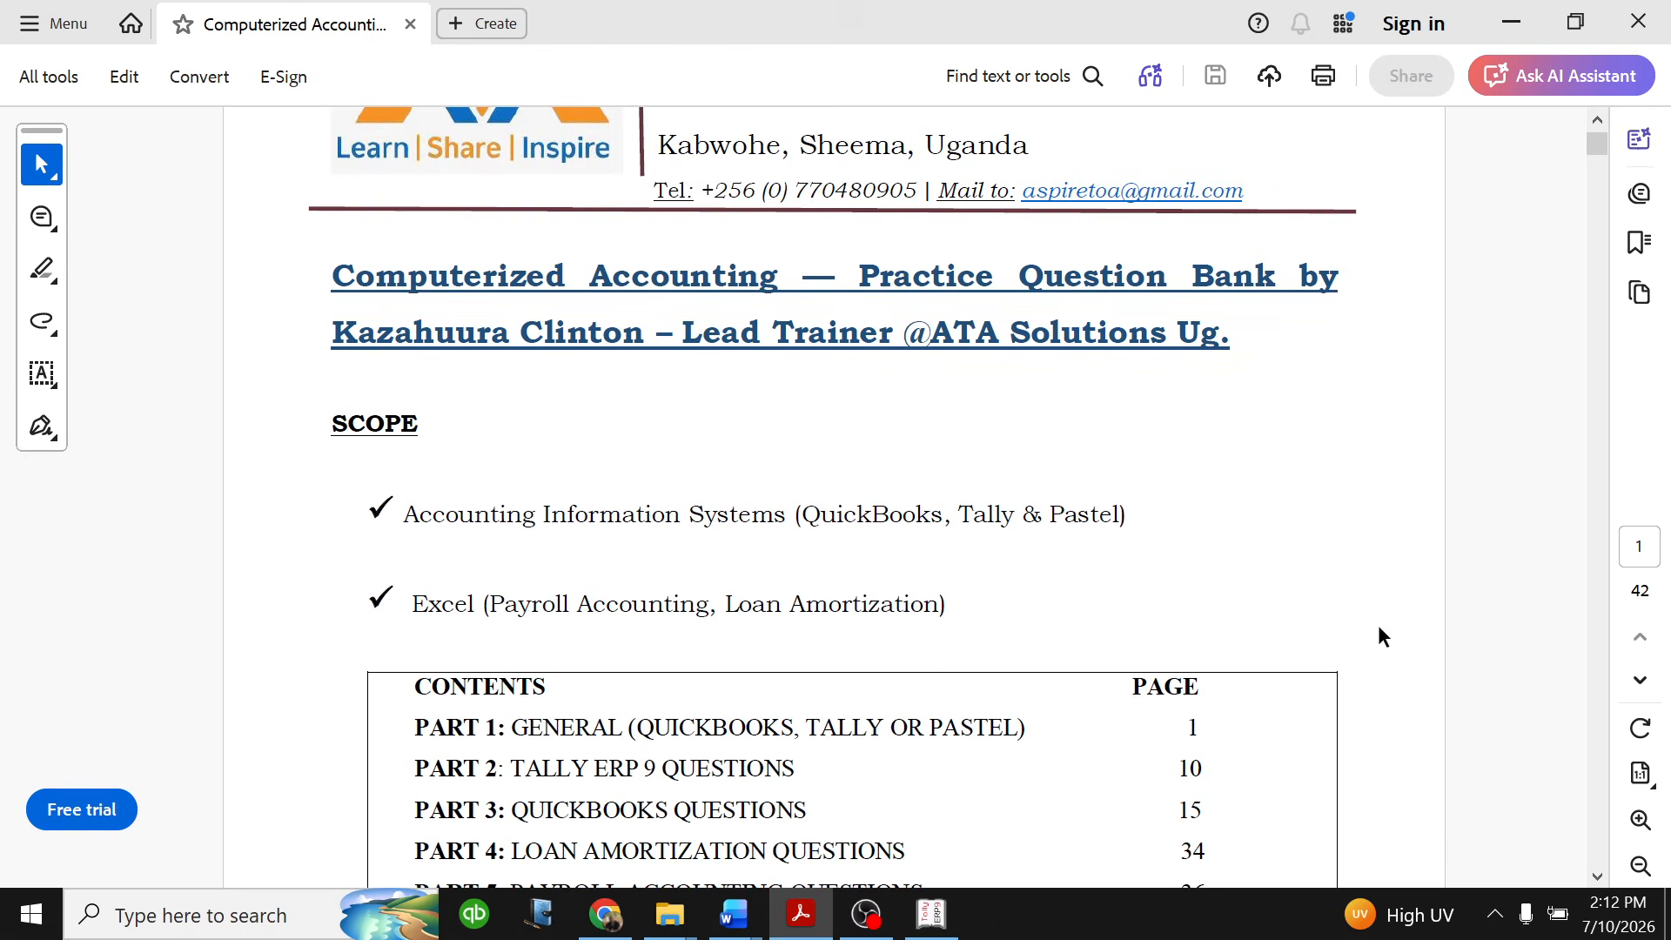
scroll(1279, 487, "up", 1)
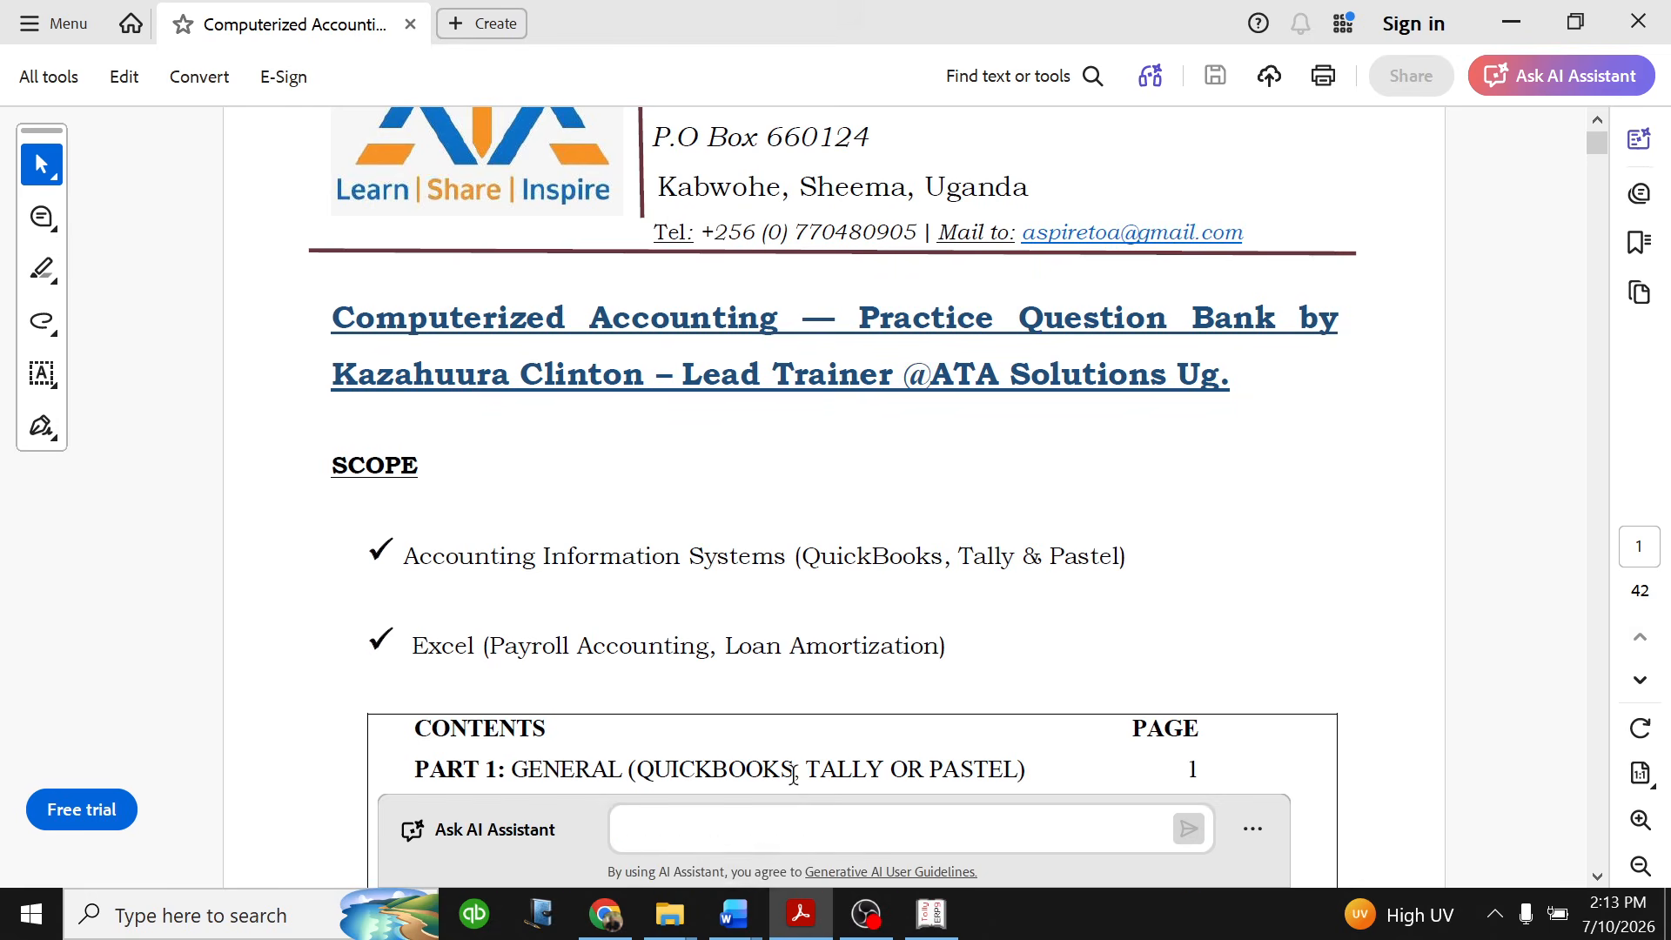
scroll(840, 661, "down", 1)
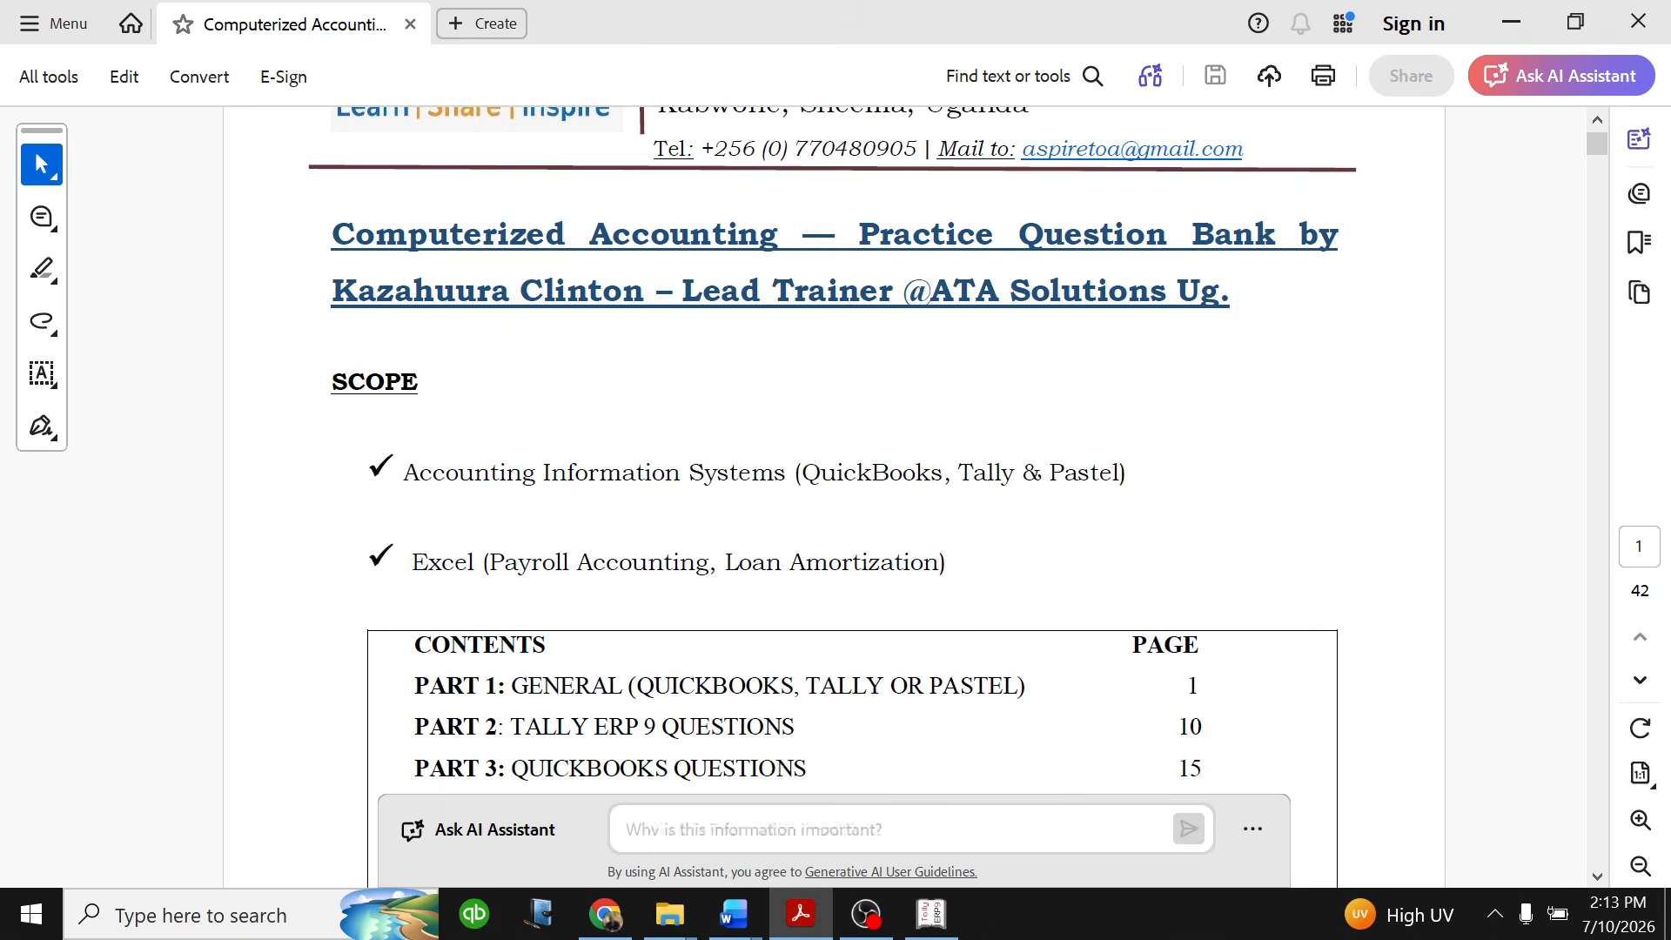
- Switch to the Tally Question Practice document in Word and review the Table 1 stock items, units, prices and quantities
mouse_move(734, 914)
left_click(864, 808)
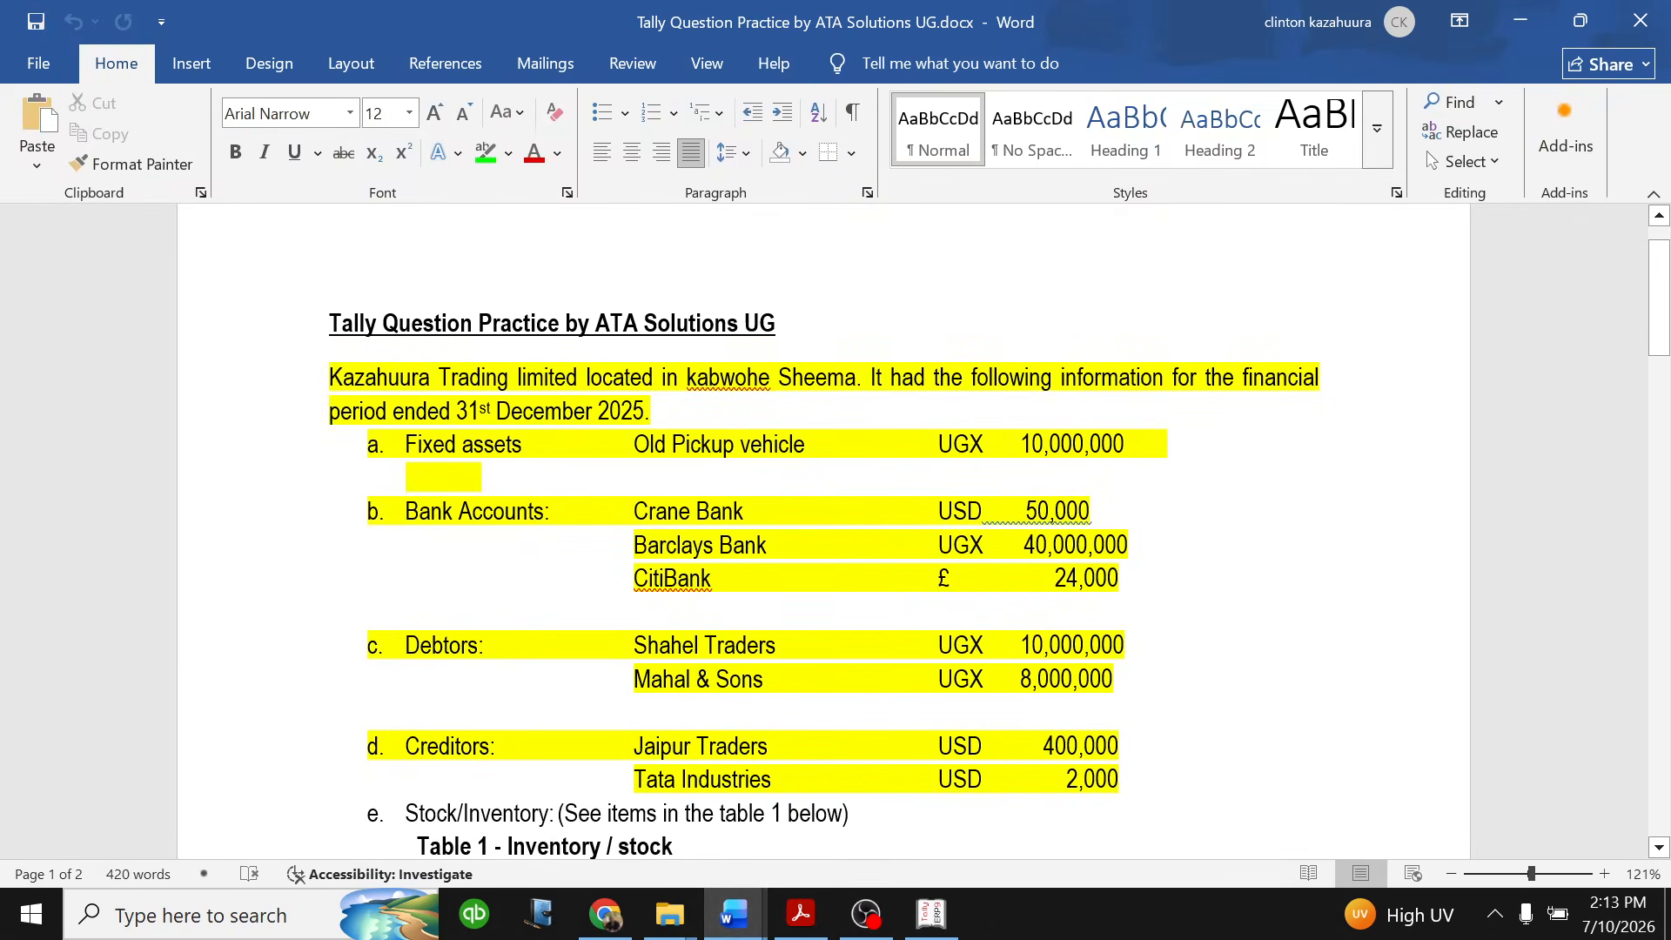
scroll(840, 549, "down", 1)
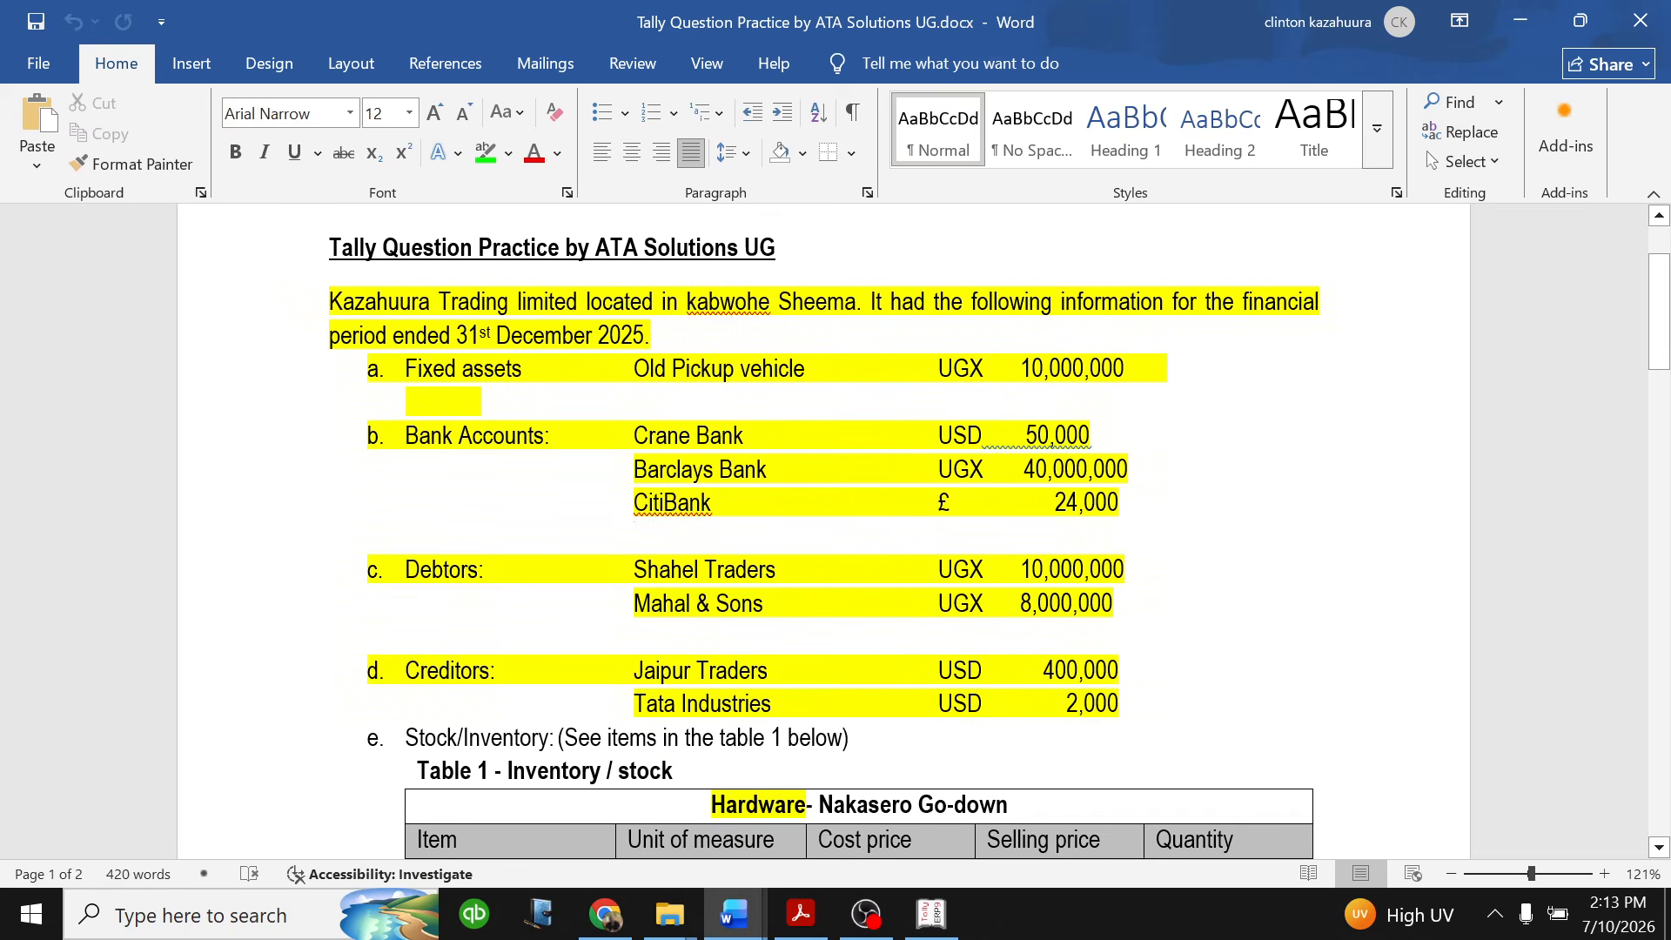
scroll(840, 549, "down", 5)
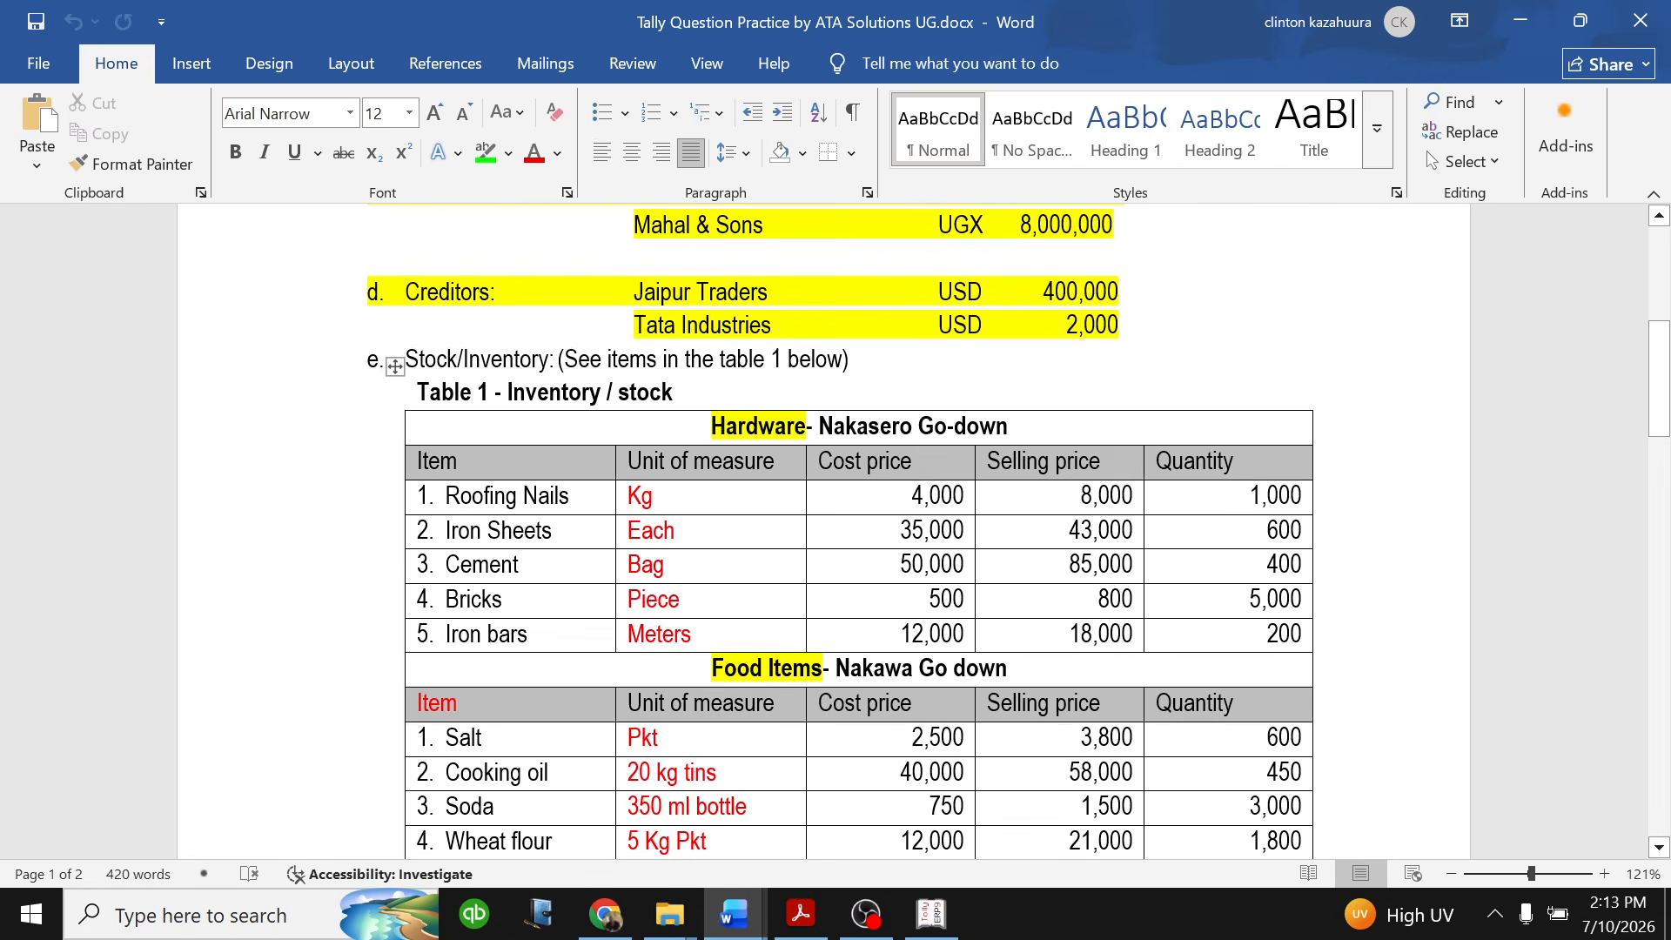
scroll(835, 531, "down", 3)
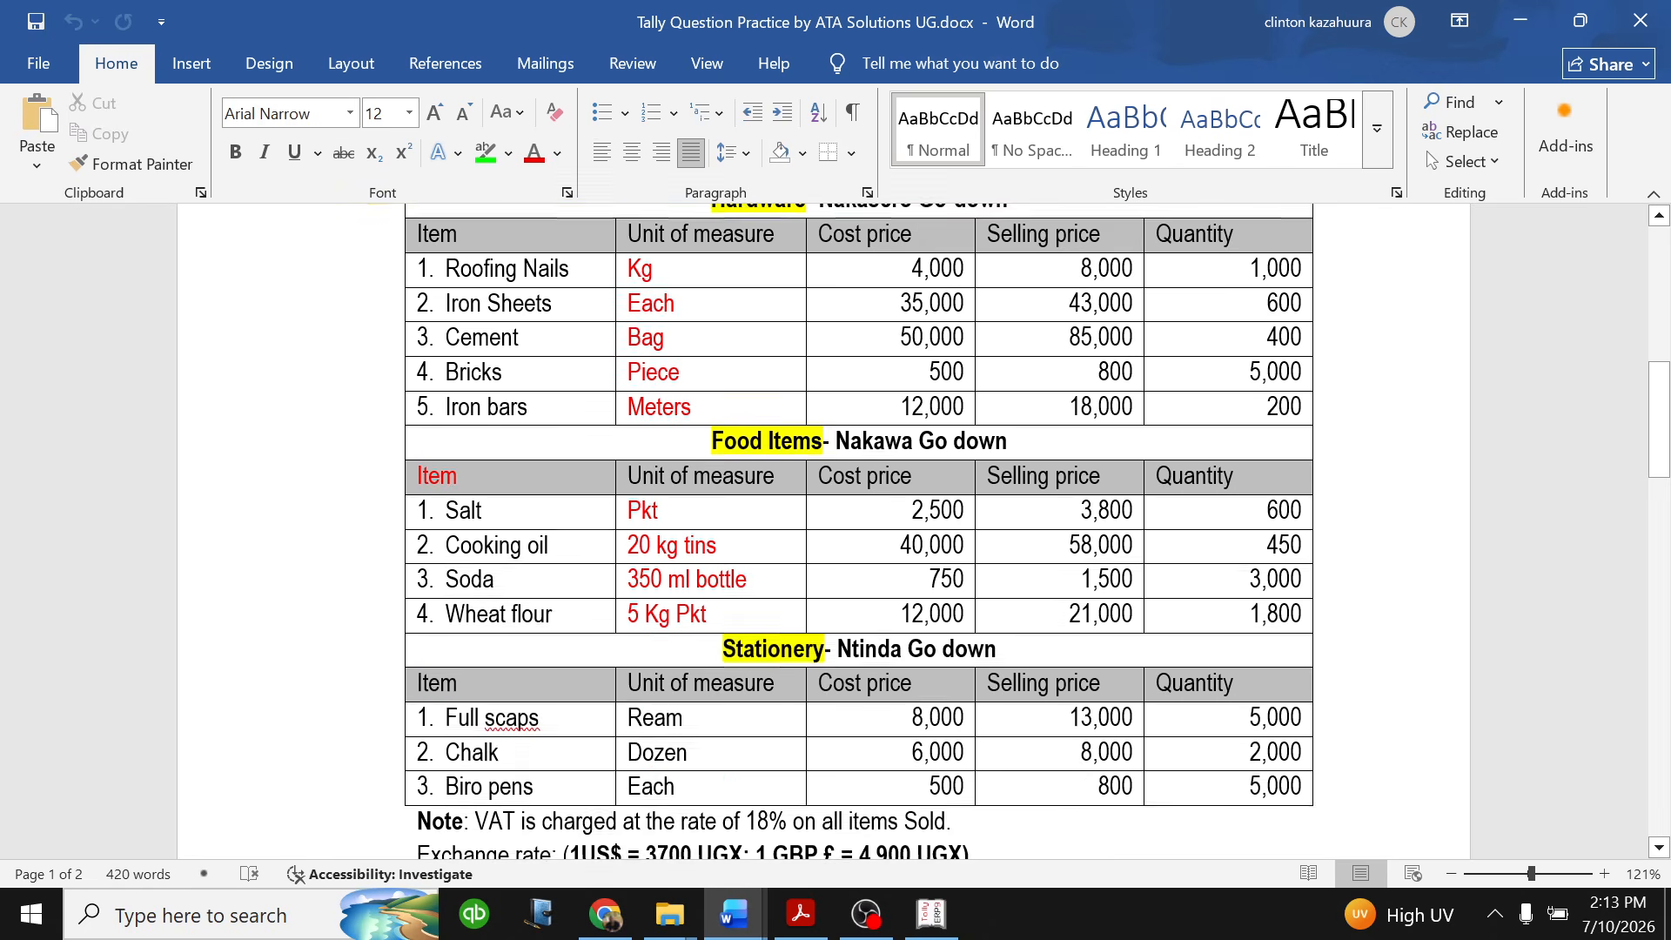
scroll(813, 522, "up", 2)
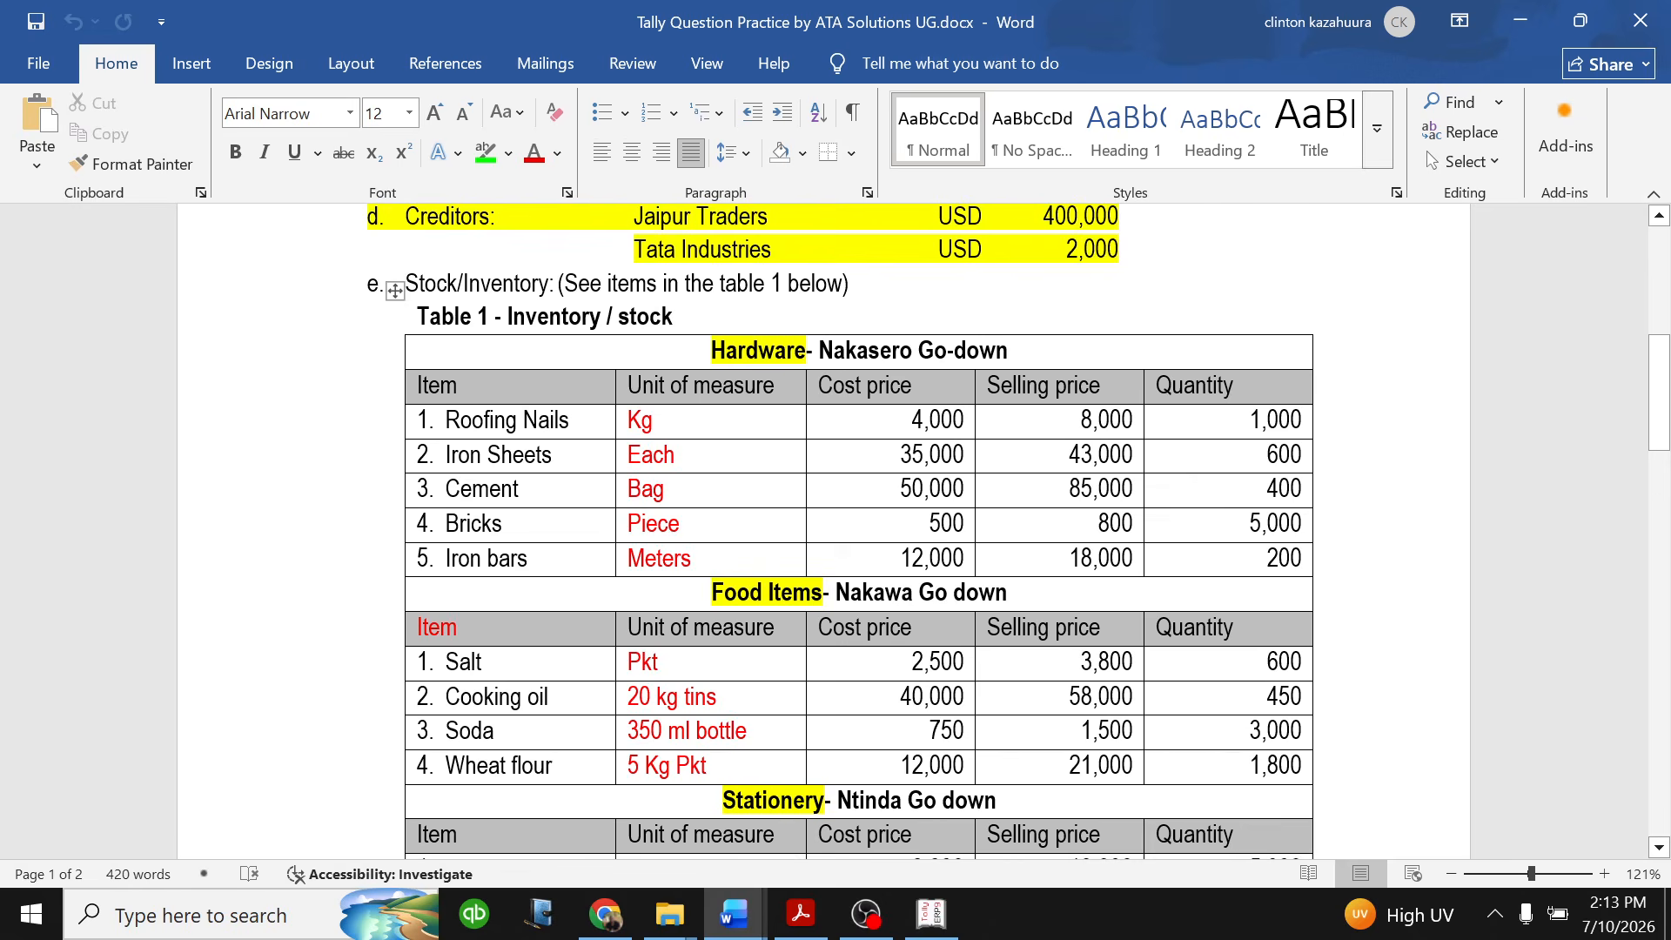
scroll(835, 530, "down", 1)
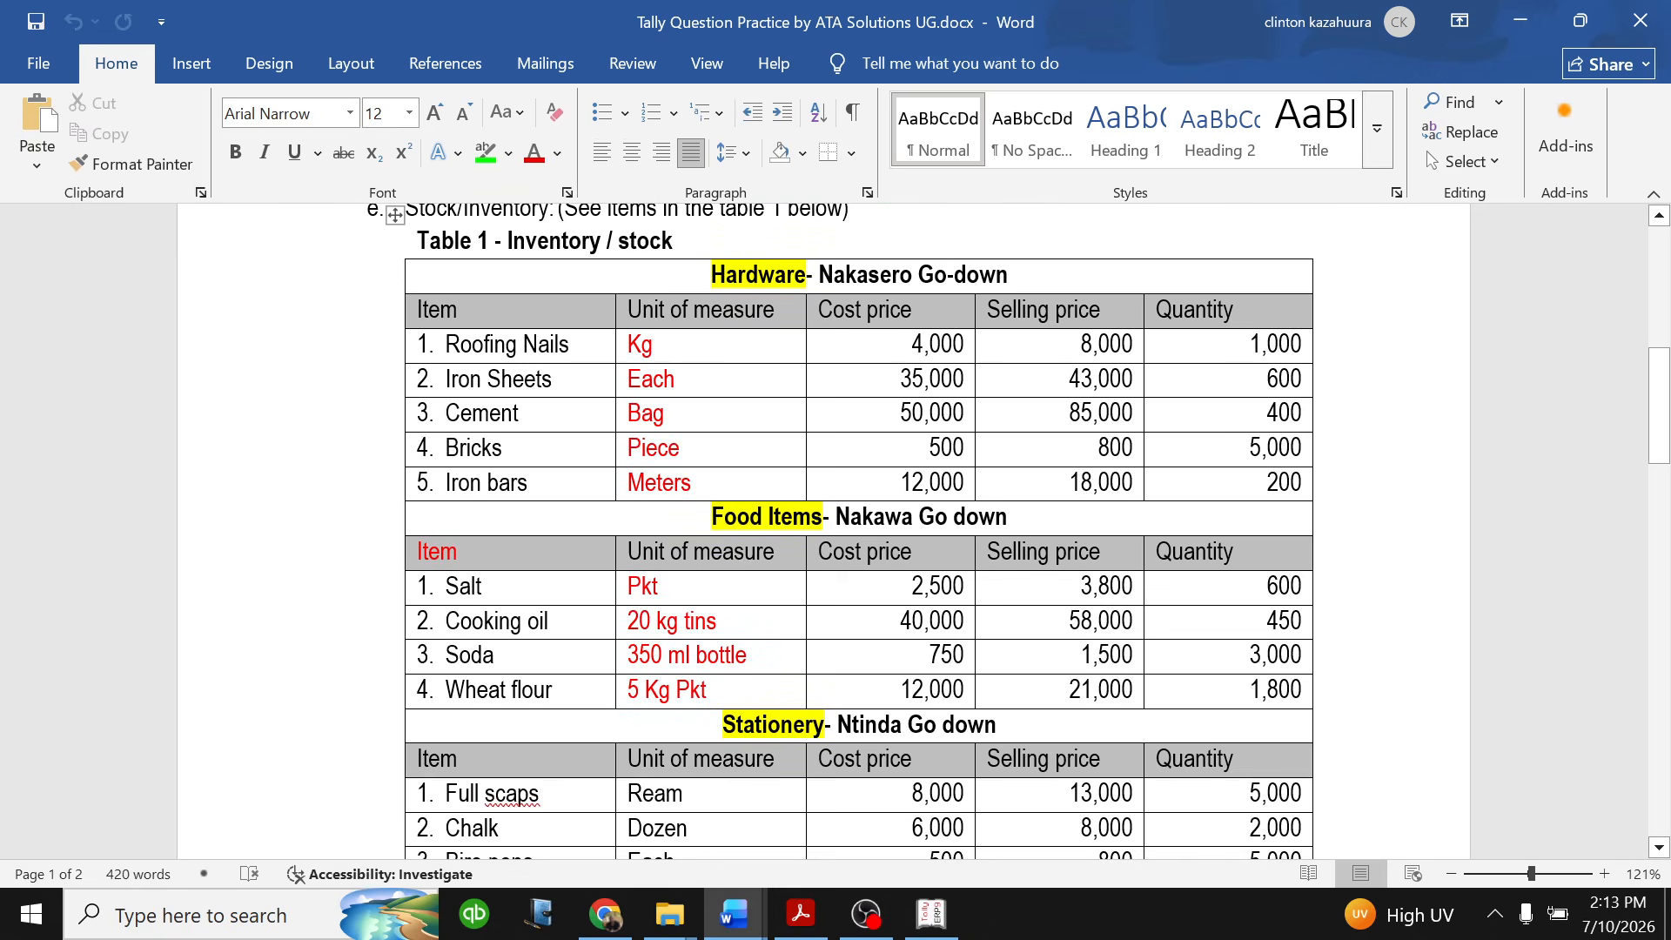
scroll(835, 531, "up", 1)
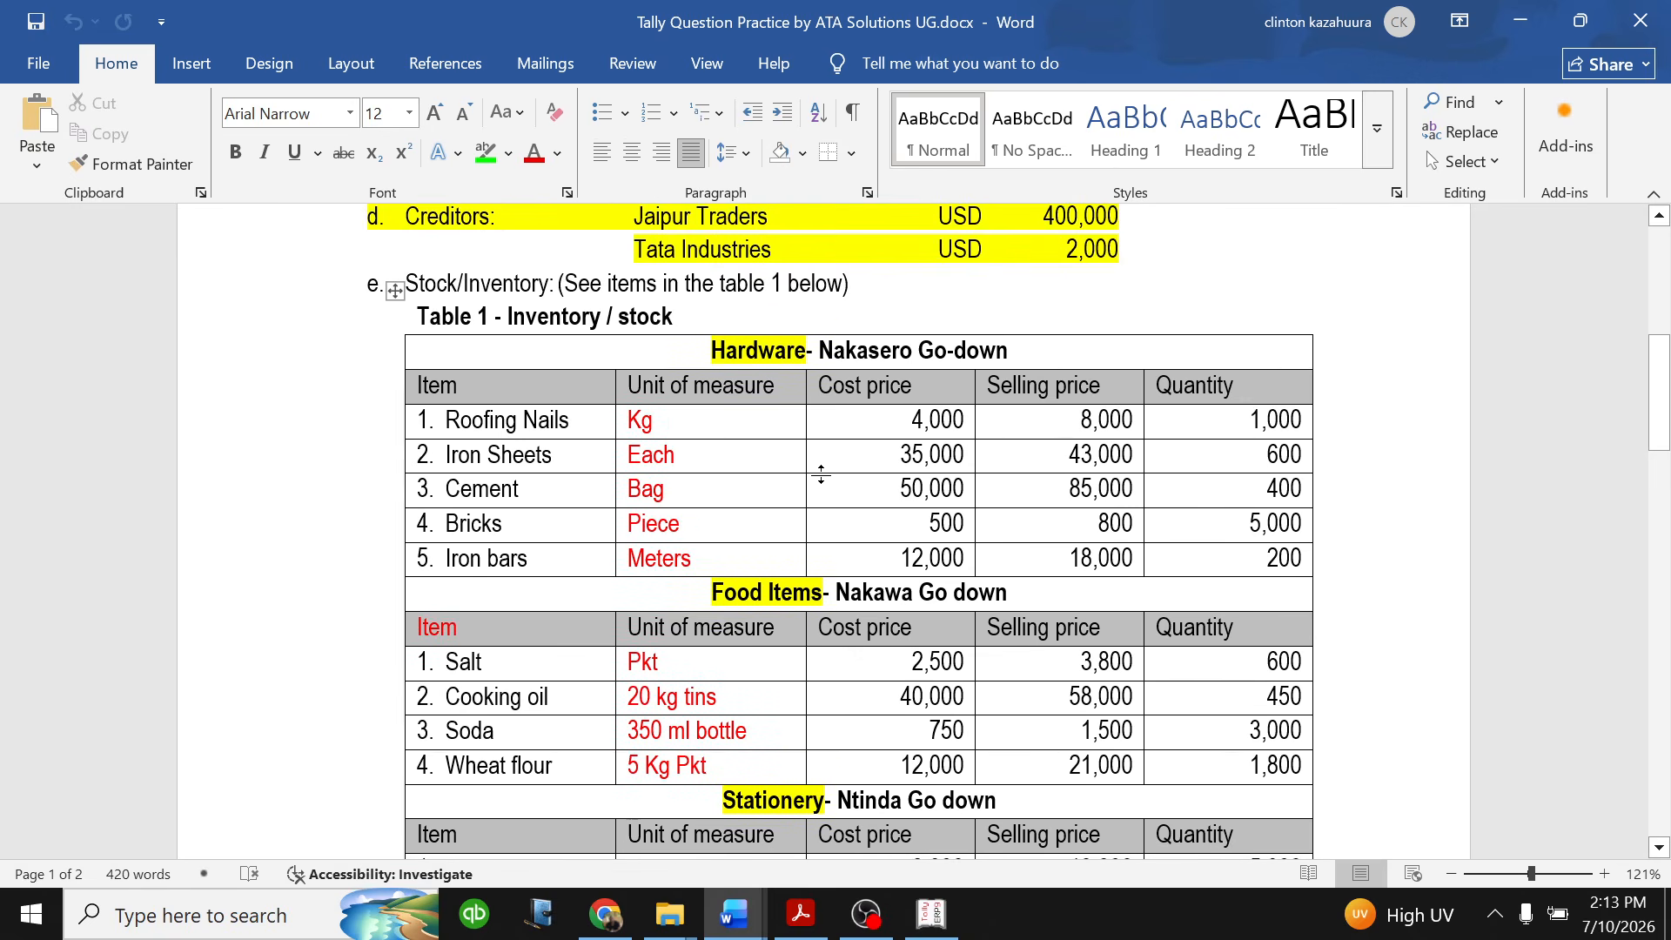
scroll(821, 480, "down", 1)
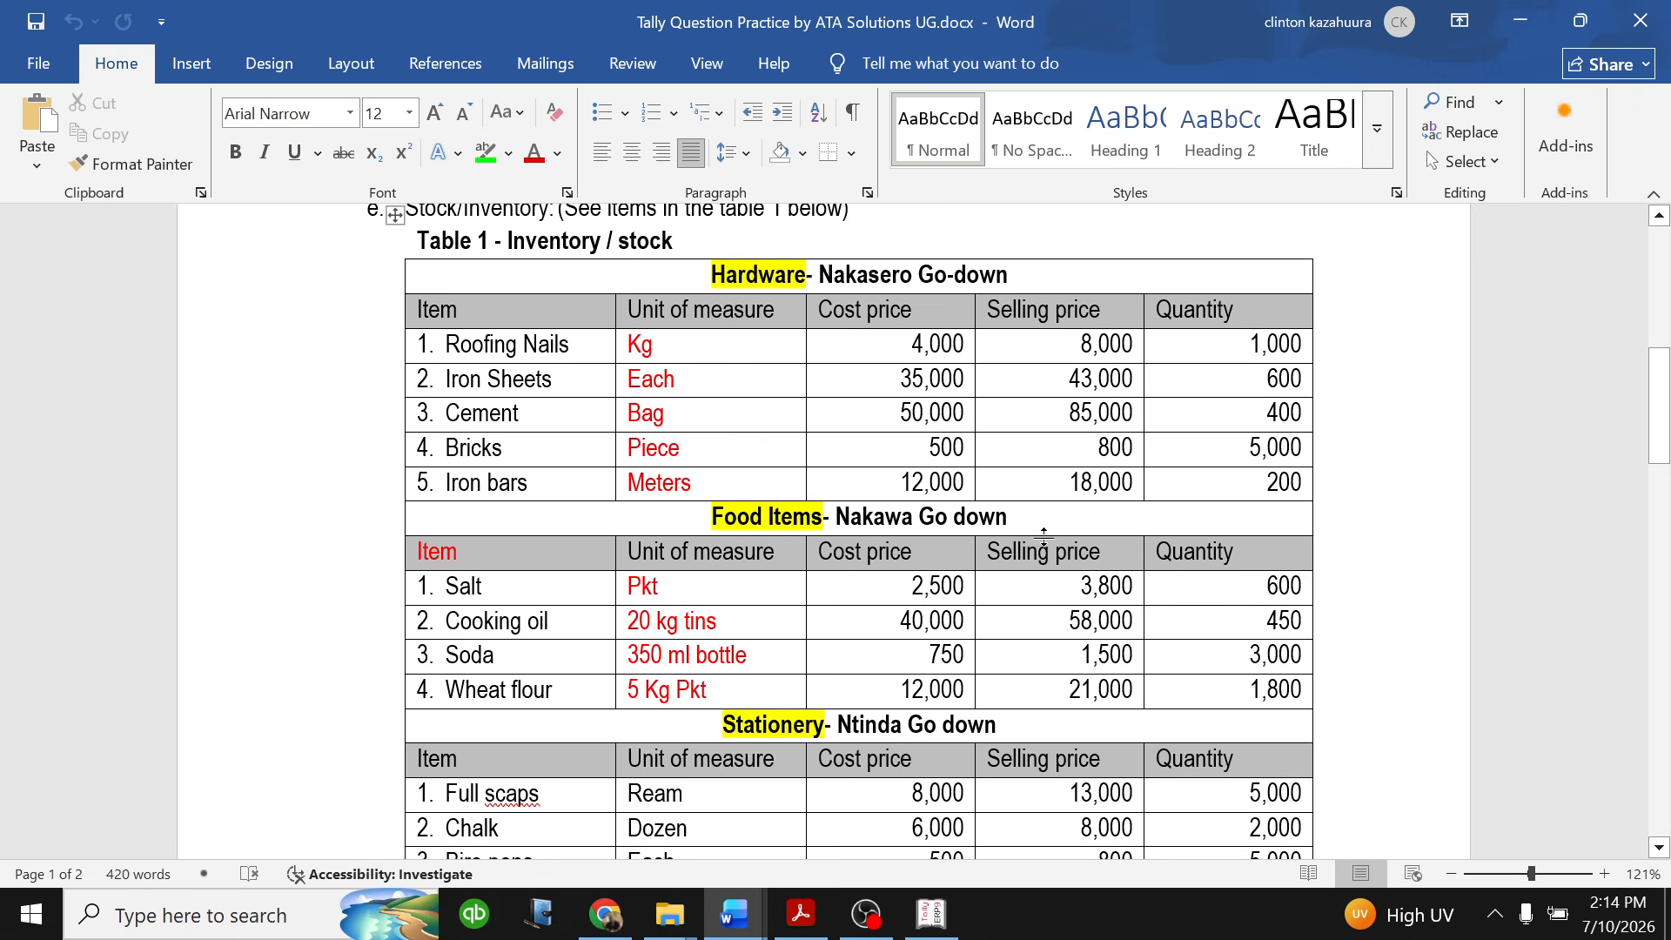
- Switch to Tally.ERP 9 and open the creation form for a new inventory unit of measure
left_click(931, 914)
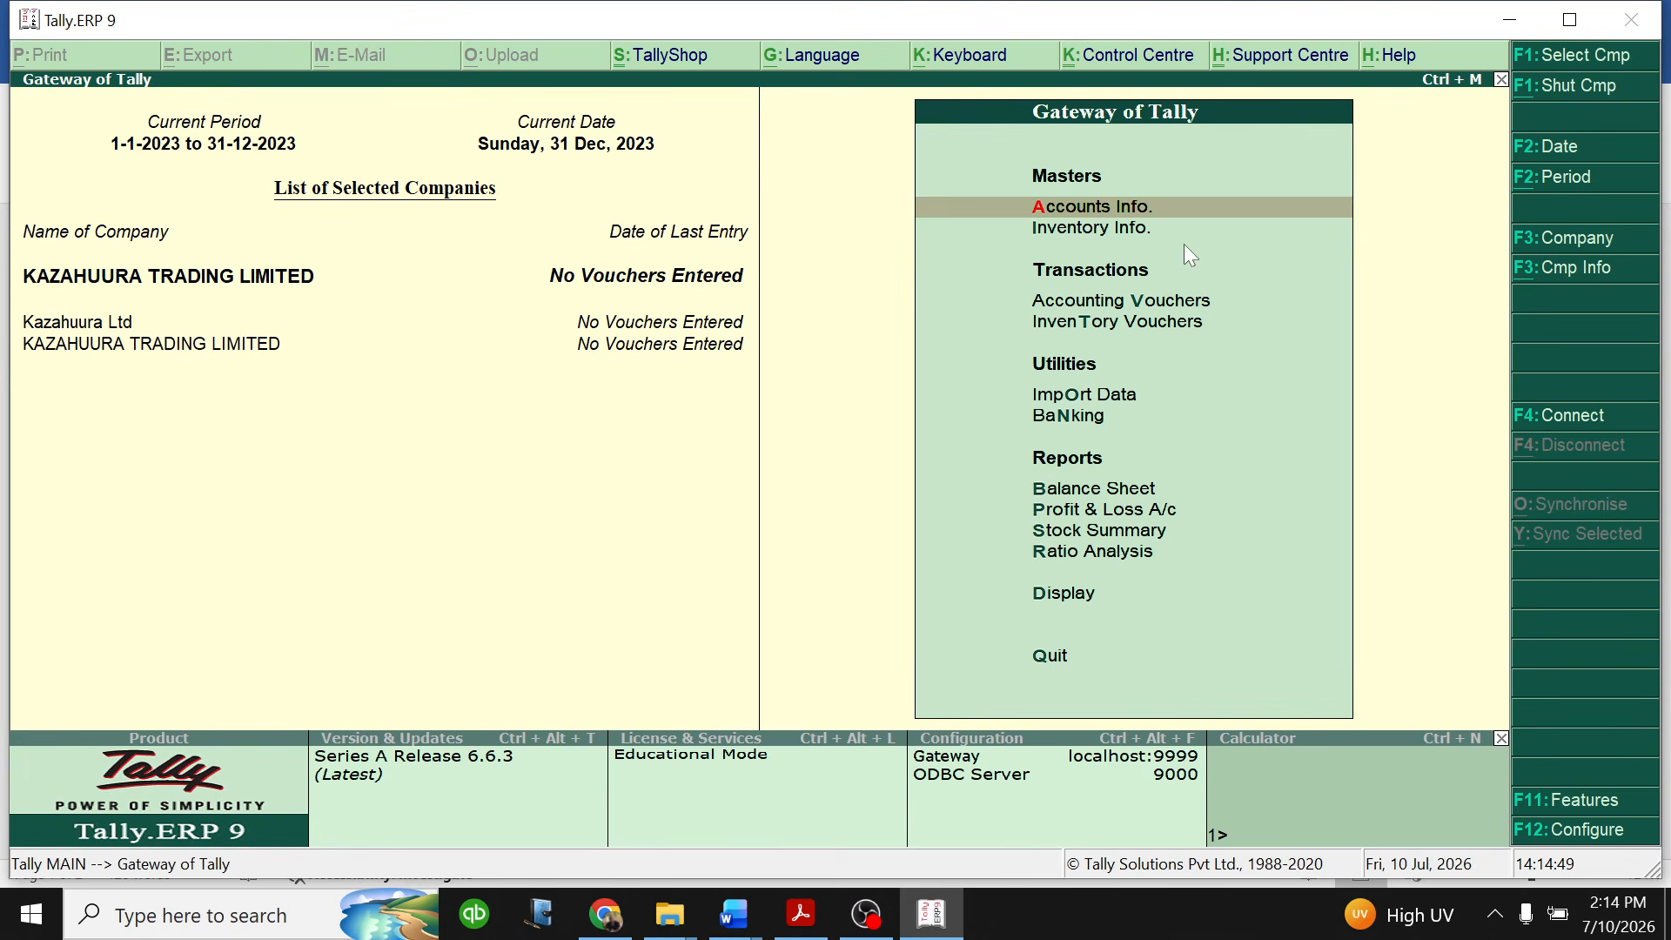
left_click(1102, 228)
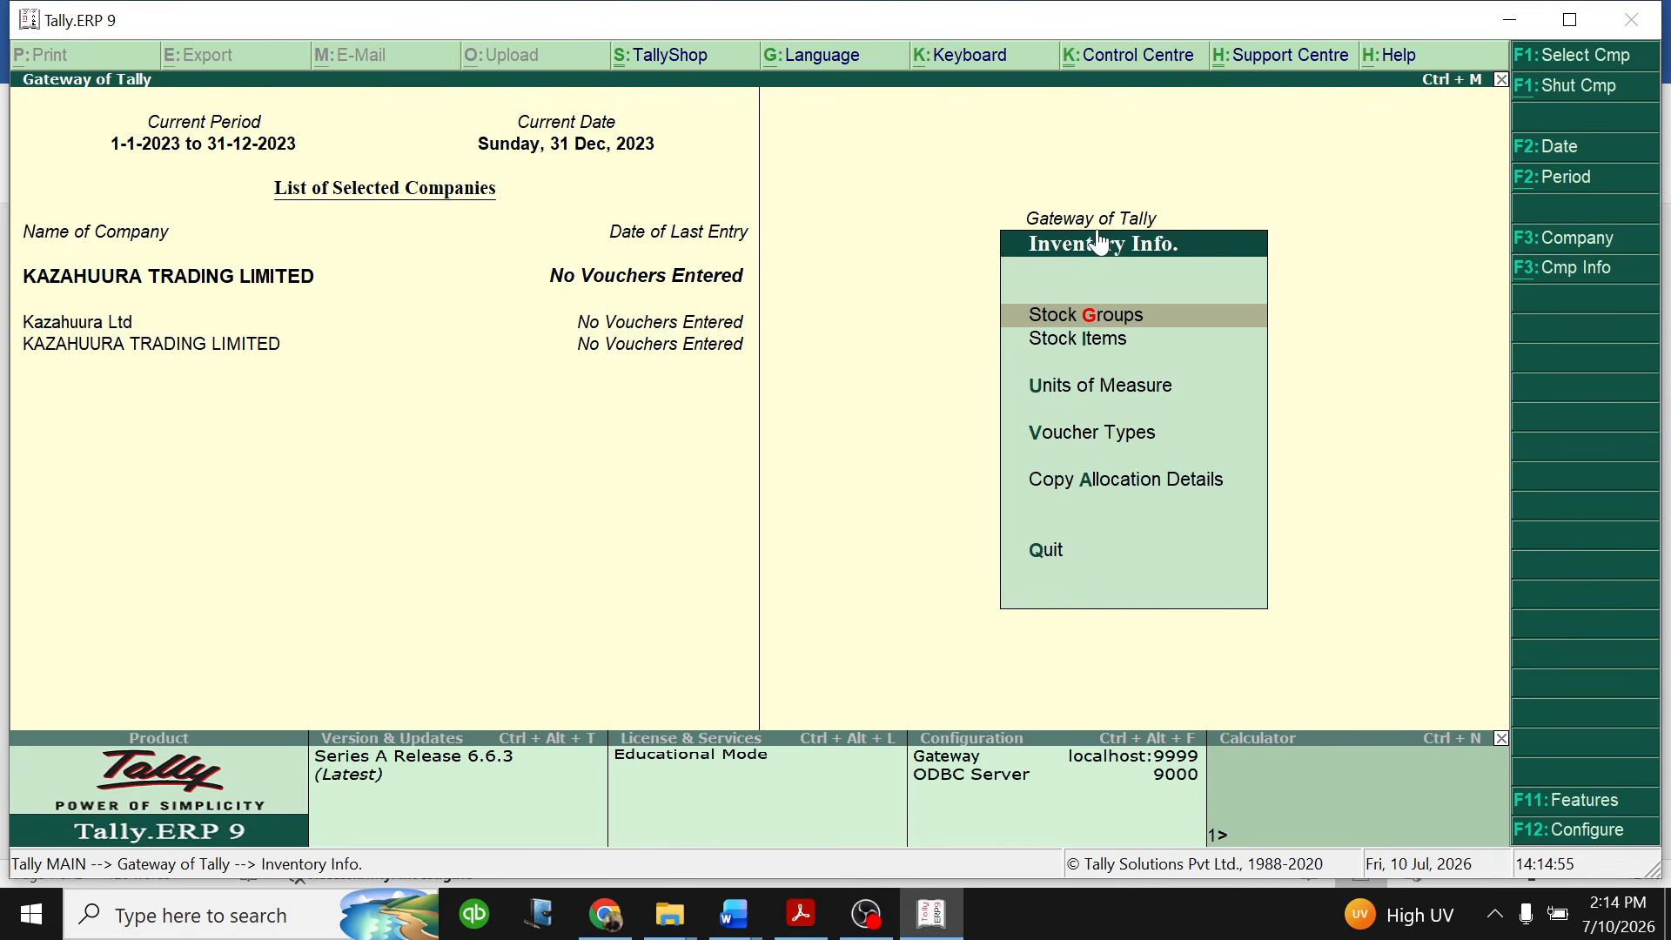
left_click(1145, 386)
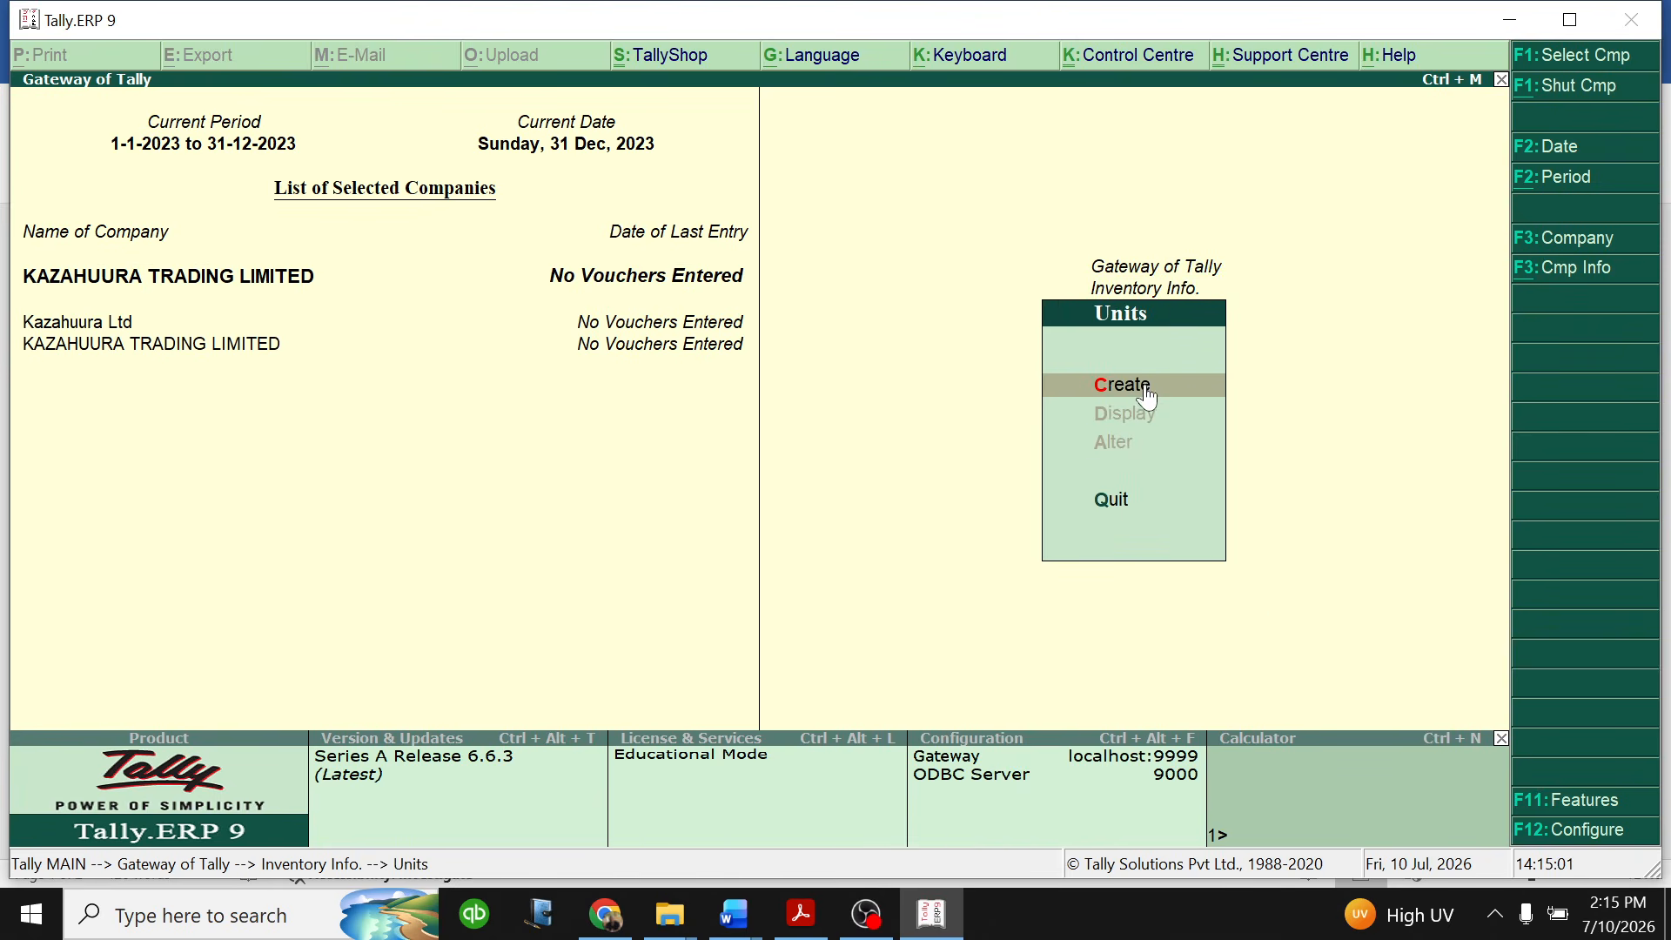
left_click(1146, 389)
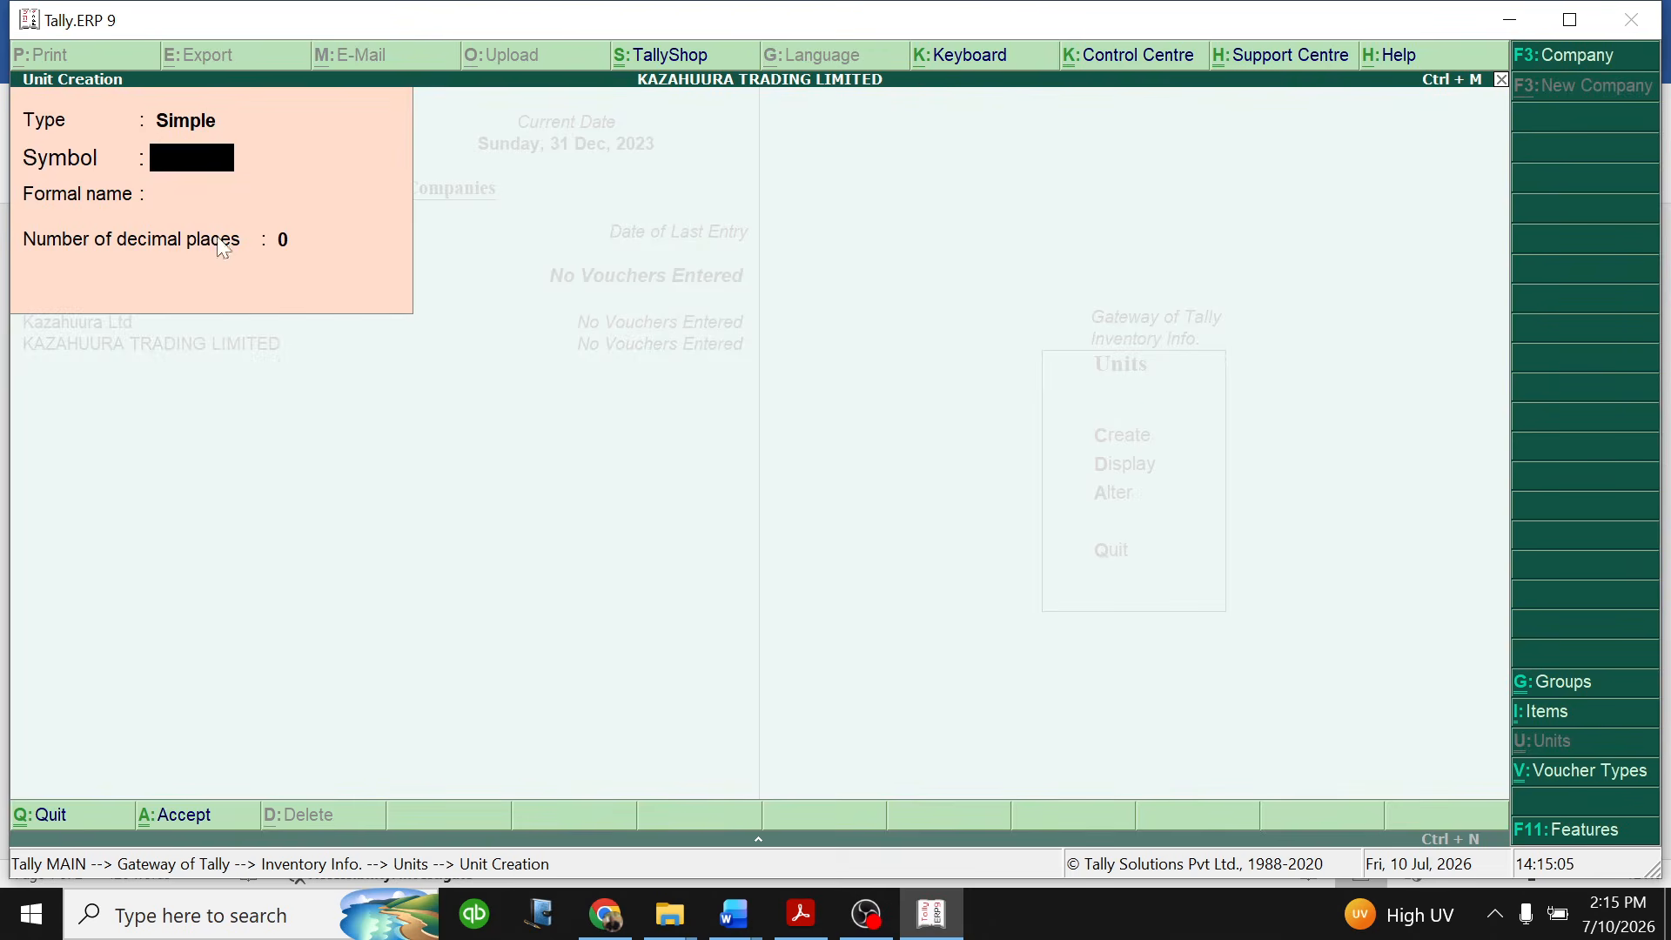
- Check the units of measure in the Word practice document's inventory table and return to the Tally.ERP 9 unit form
left_click(735, 914)
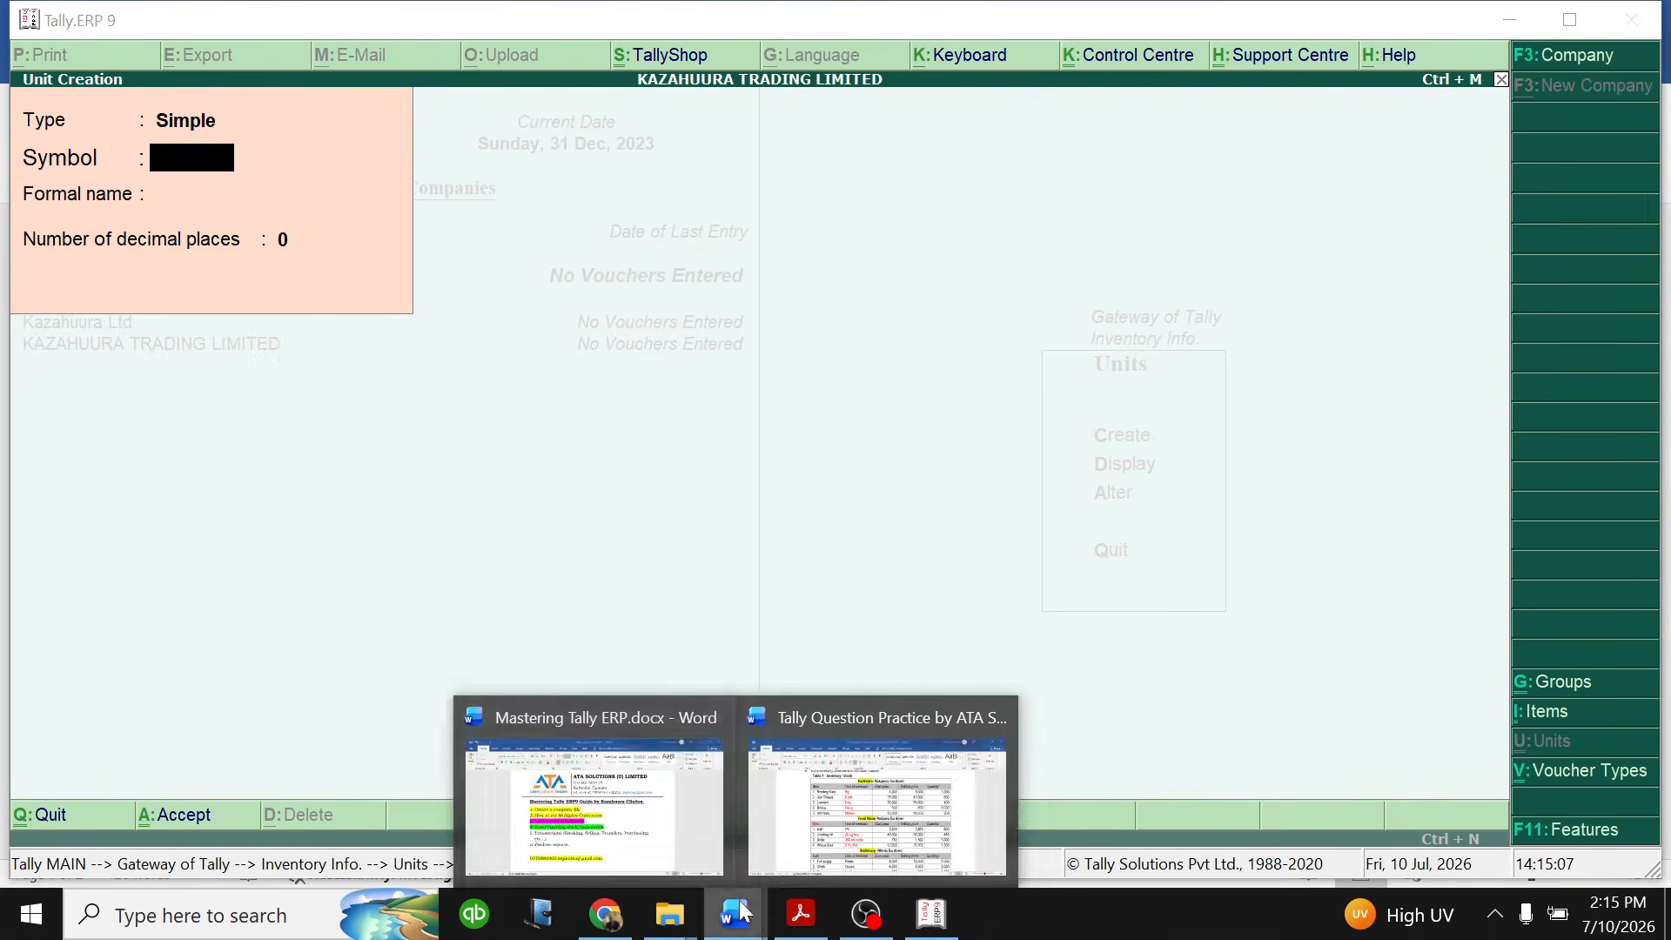
left_click(873, 809)
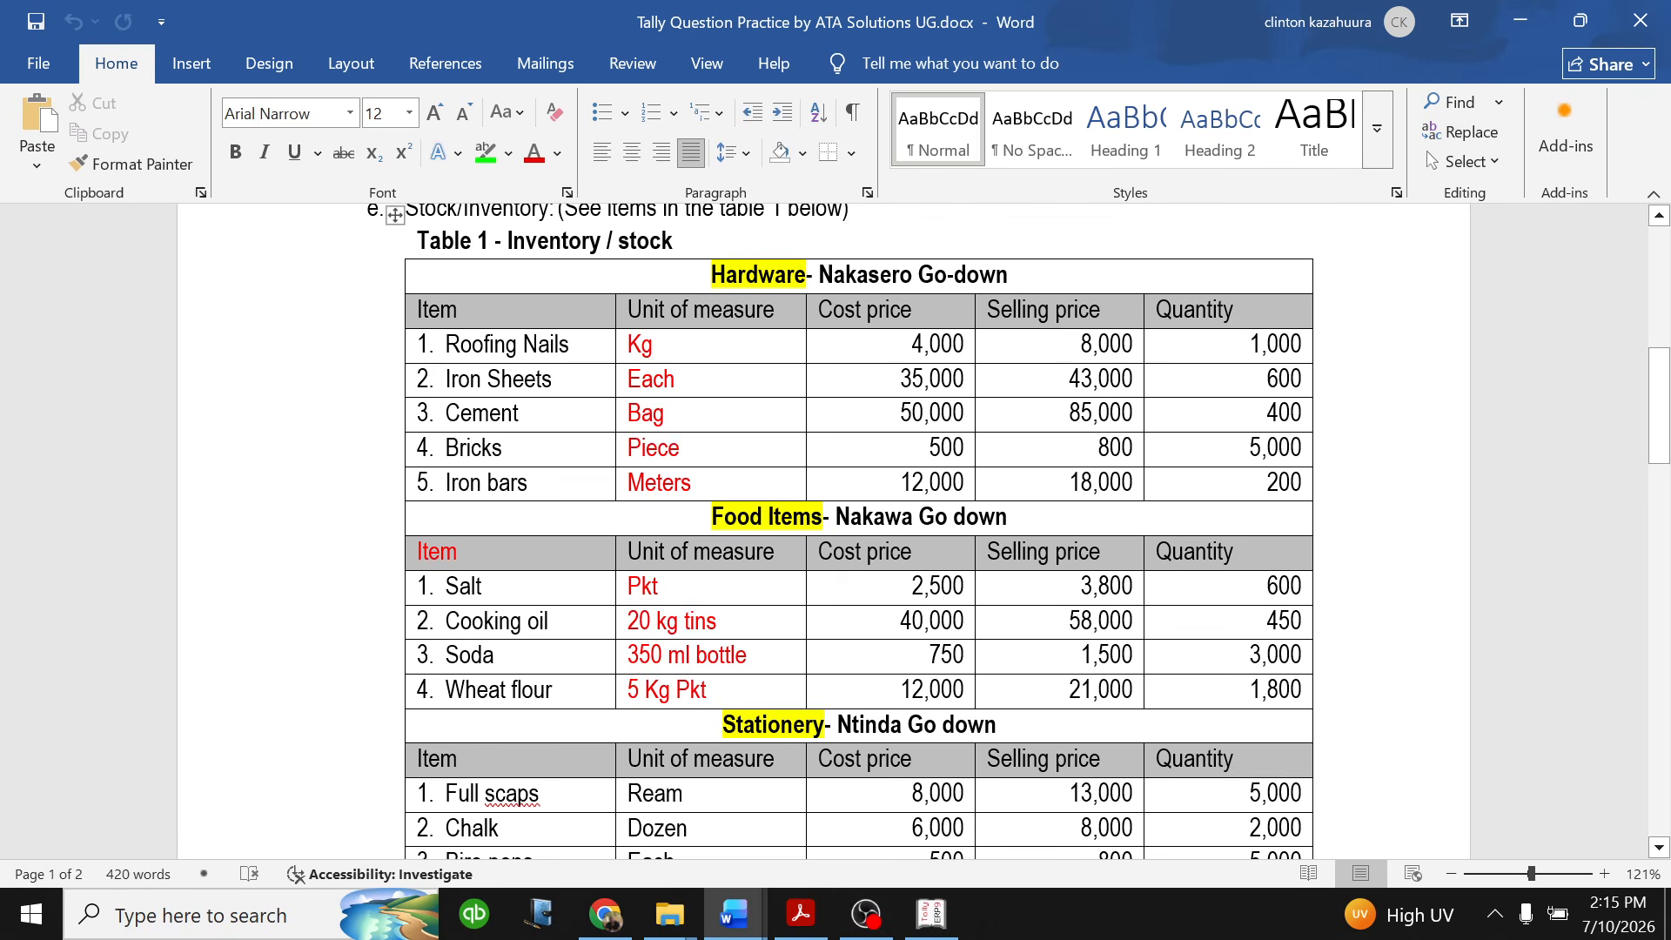
left_click(931, 914)
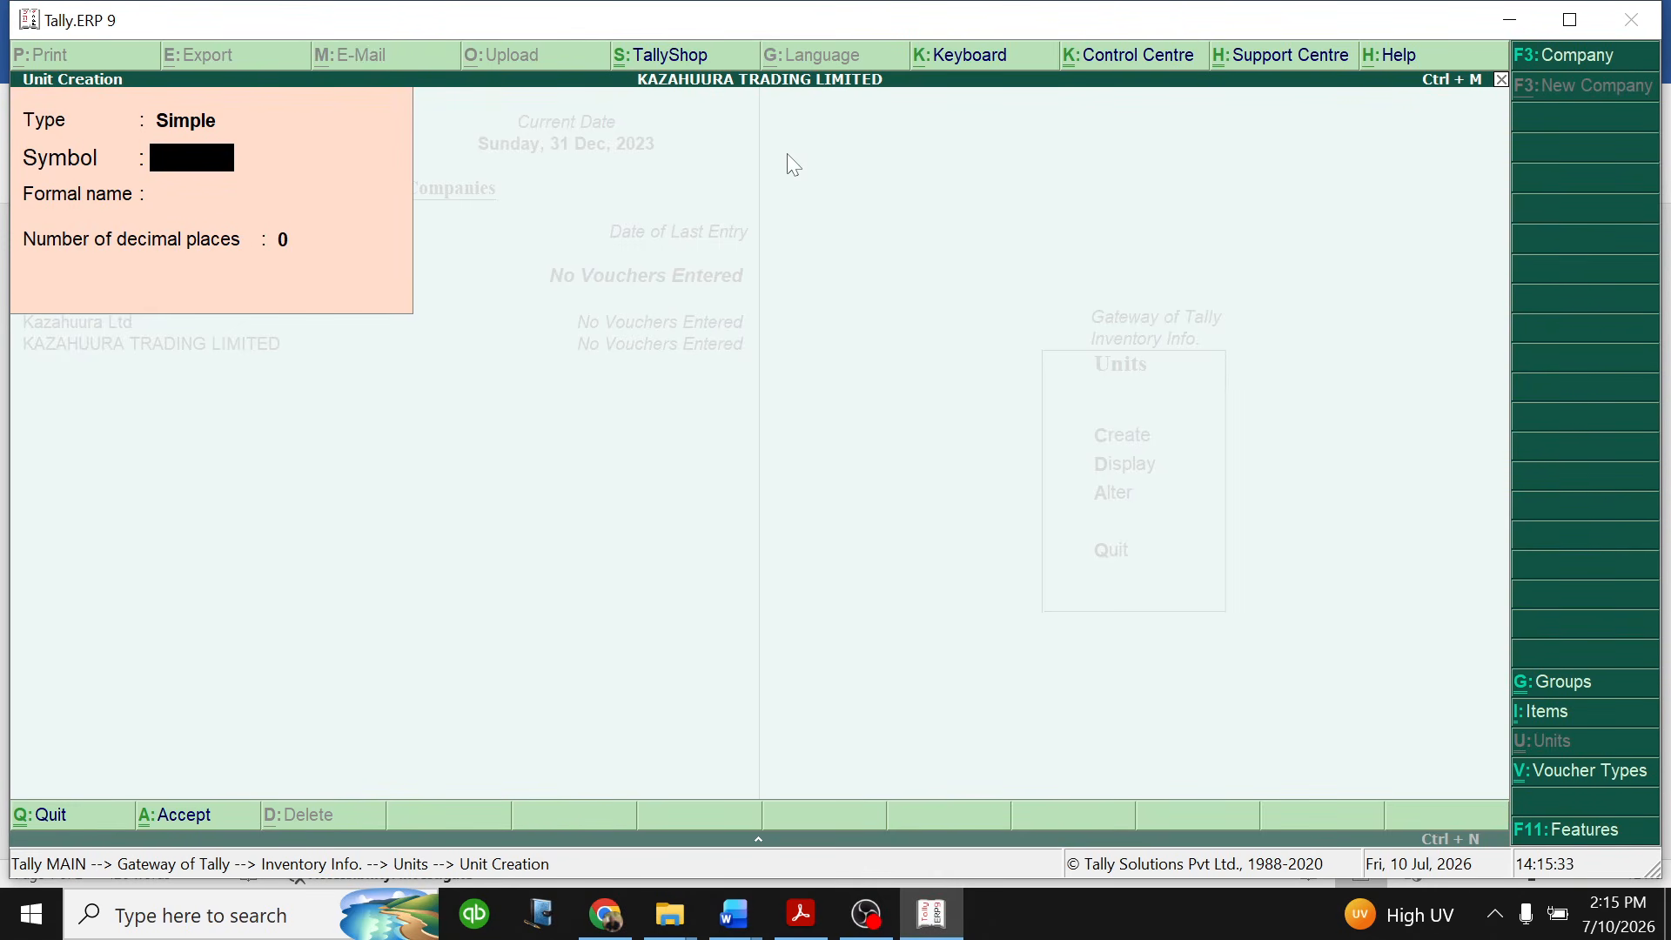
- Create a simple unit with symbol kilogram, formal name Kgs and 0 decimal places
type("kilogram")
key("Return")
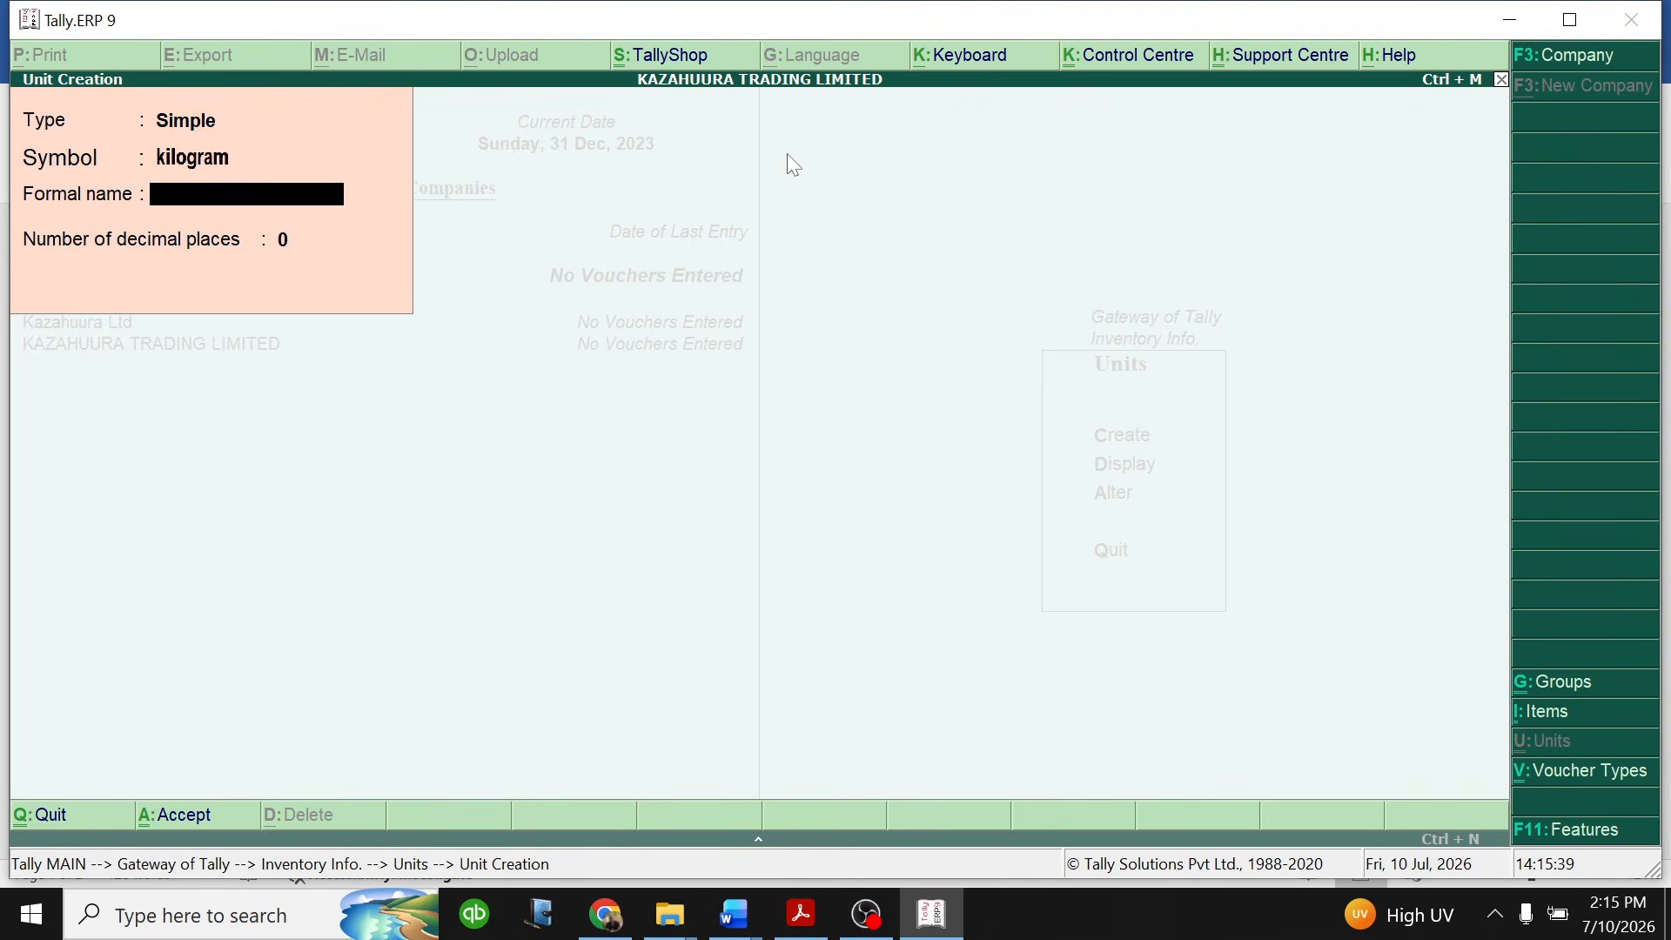
type("Kgs")
key("Return")
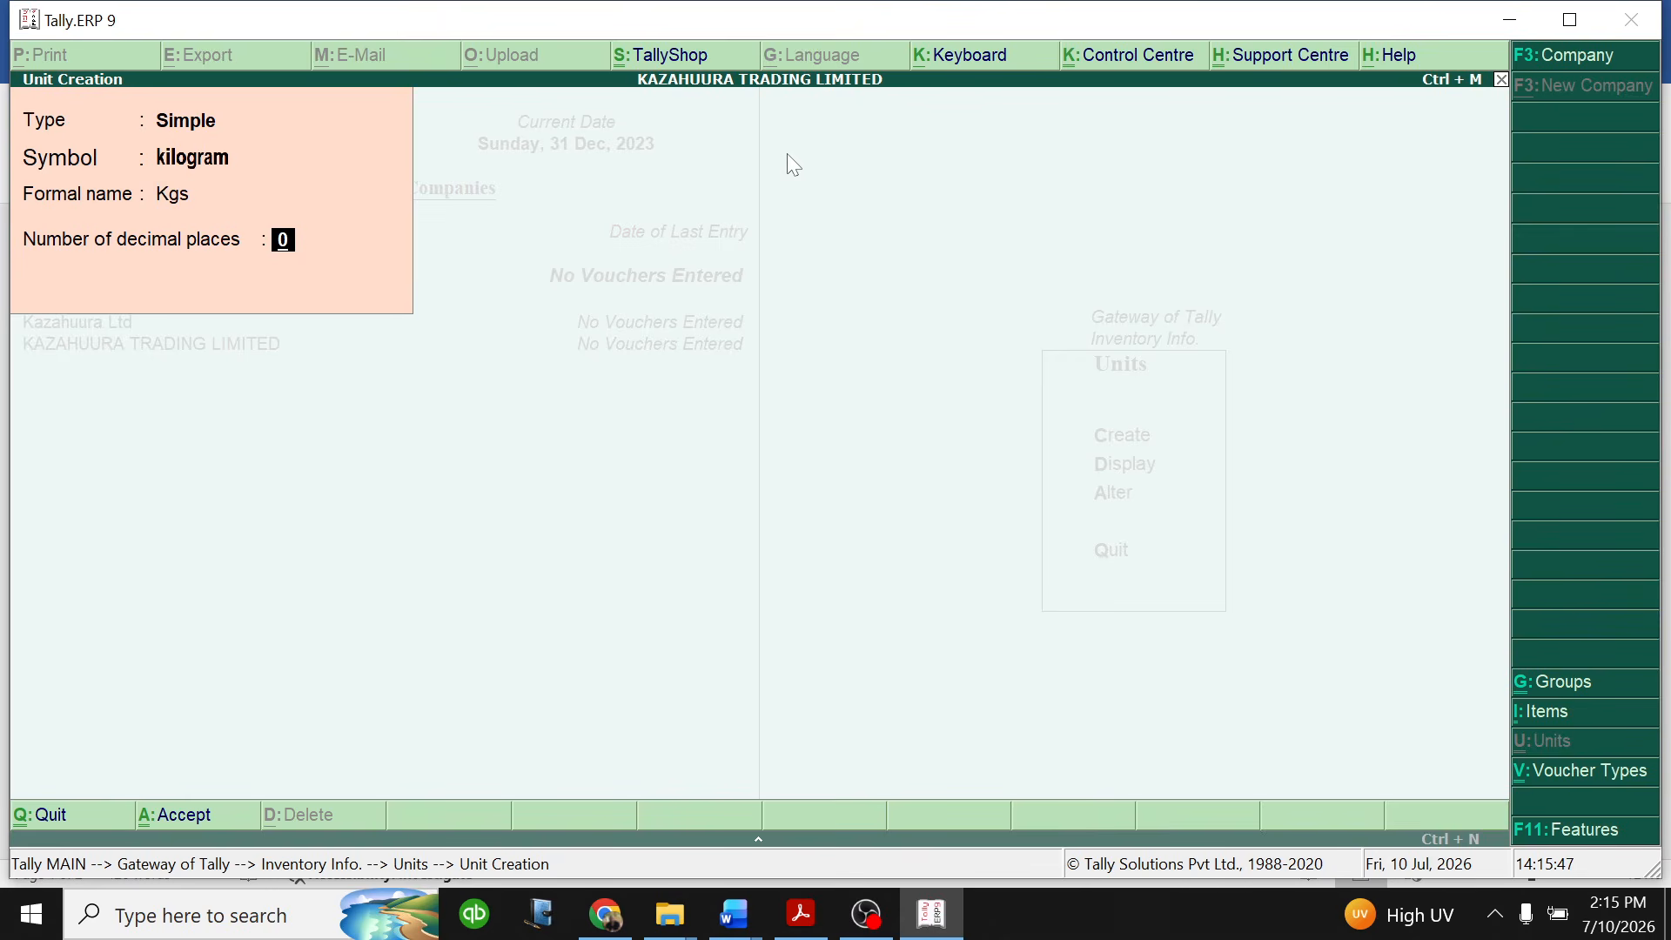
key("Return")
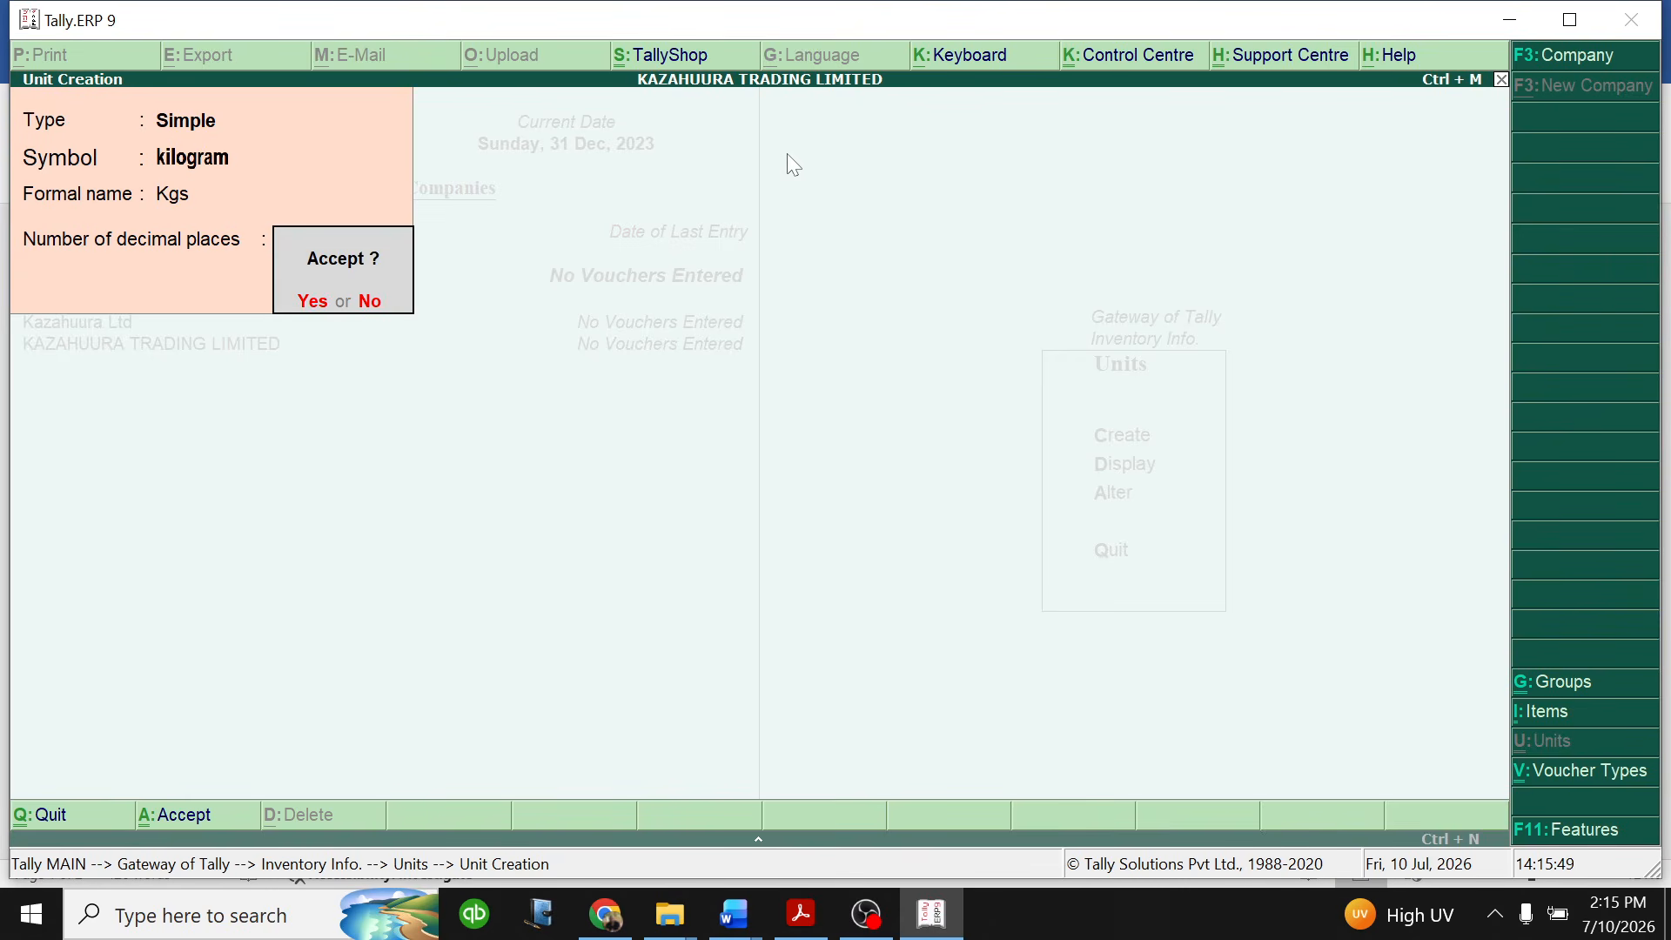
key("Return")
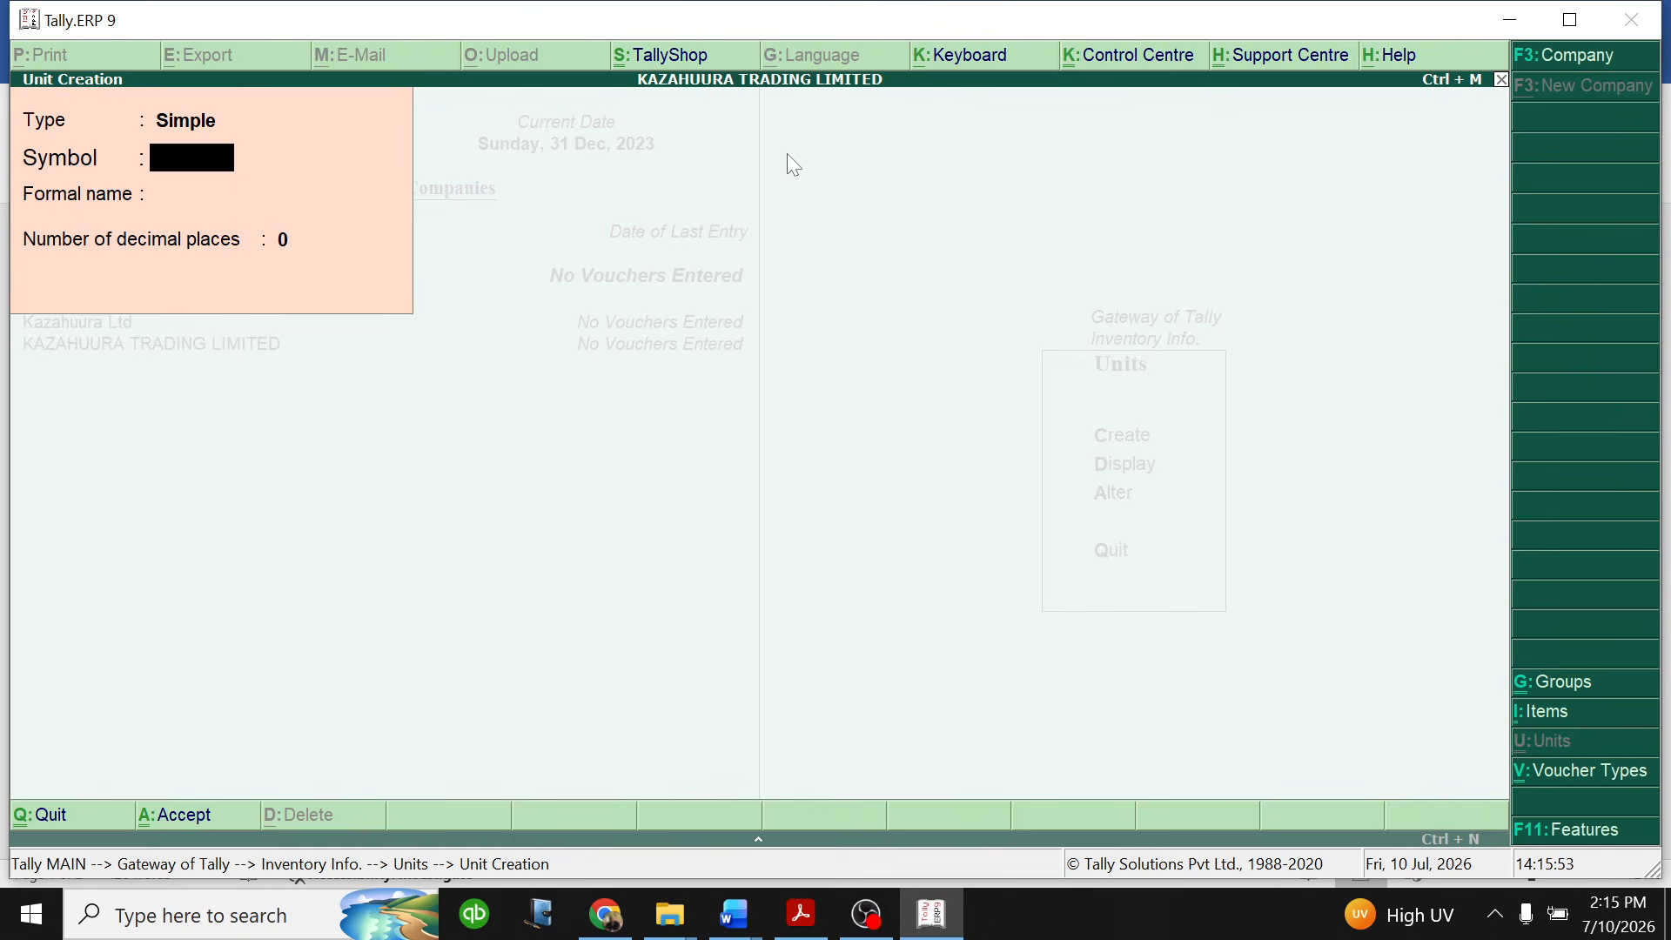
- Create a simple unit with symbol Each, formal name Ea and 0 decimal places
type("Each")
key("Return")
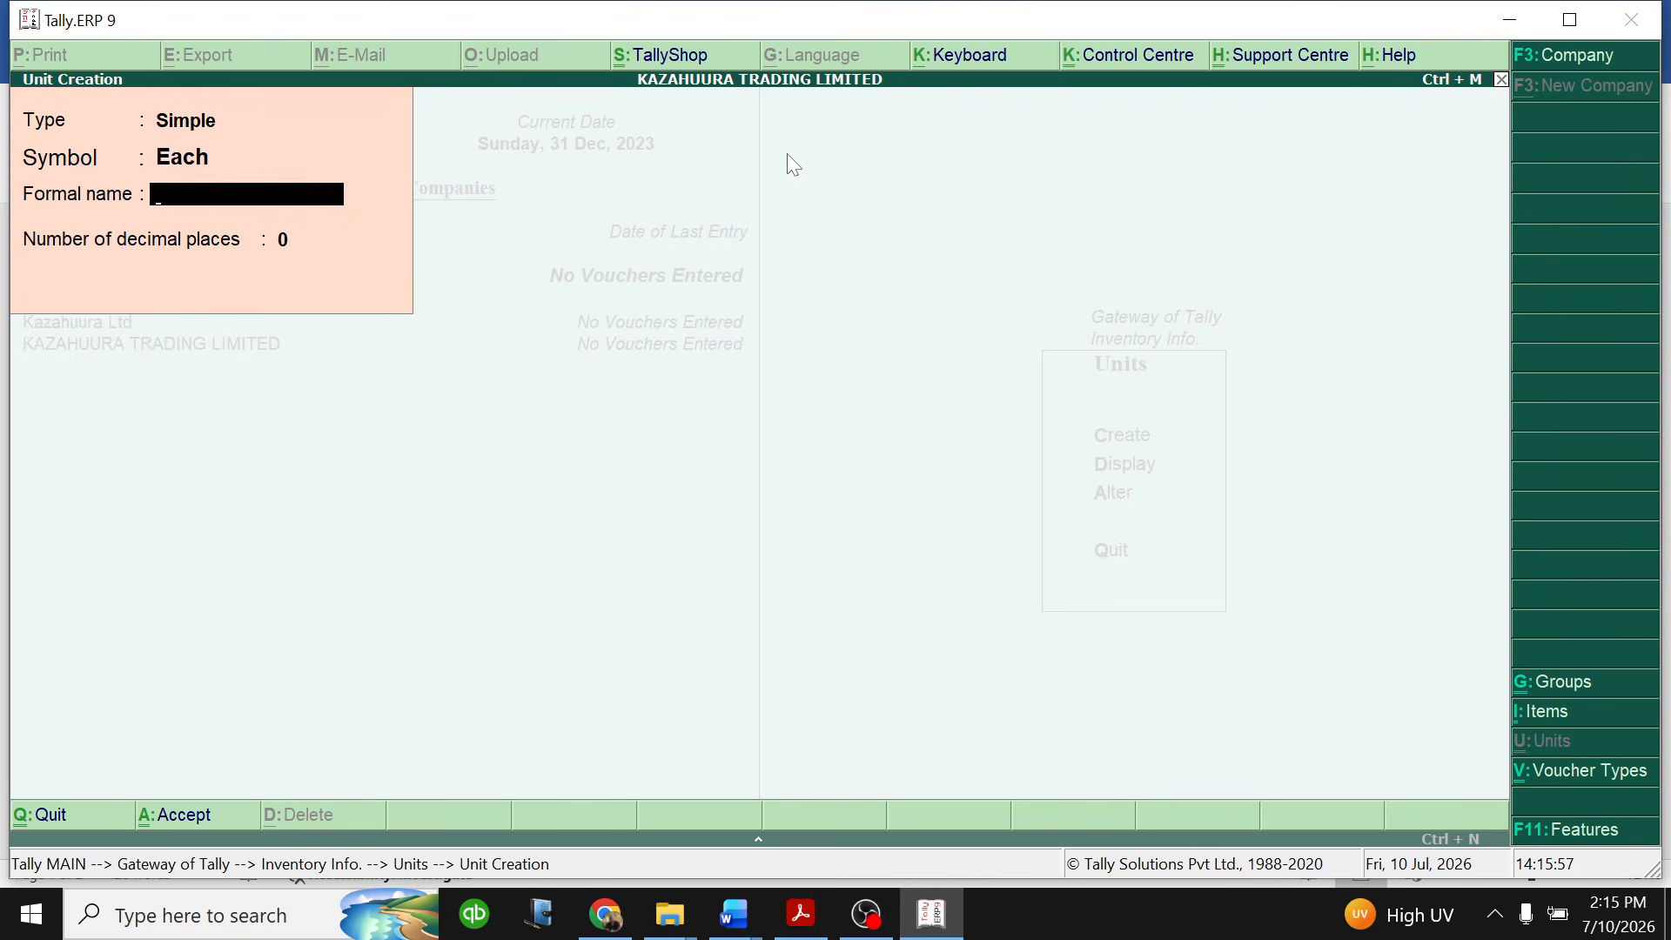
type("Ea")
key("Return")
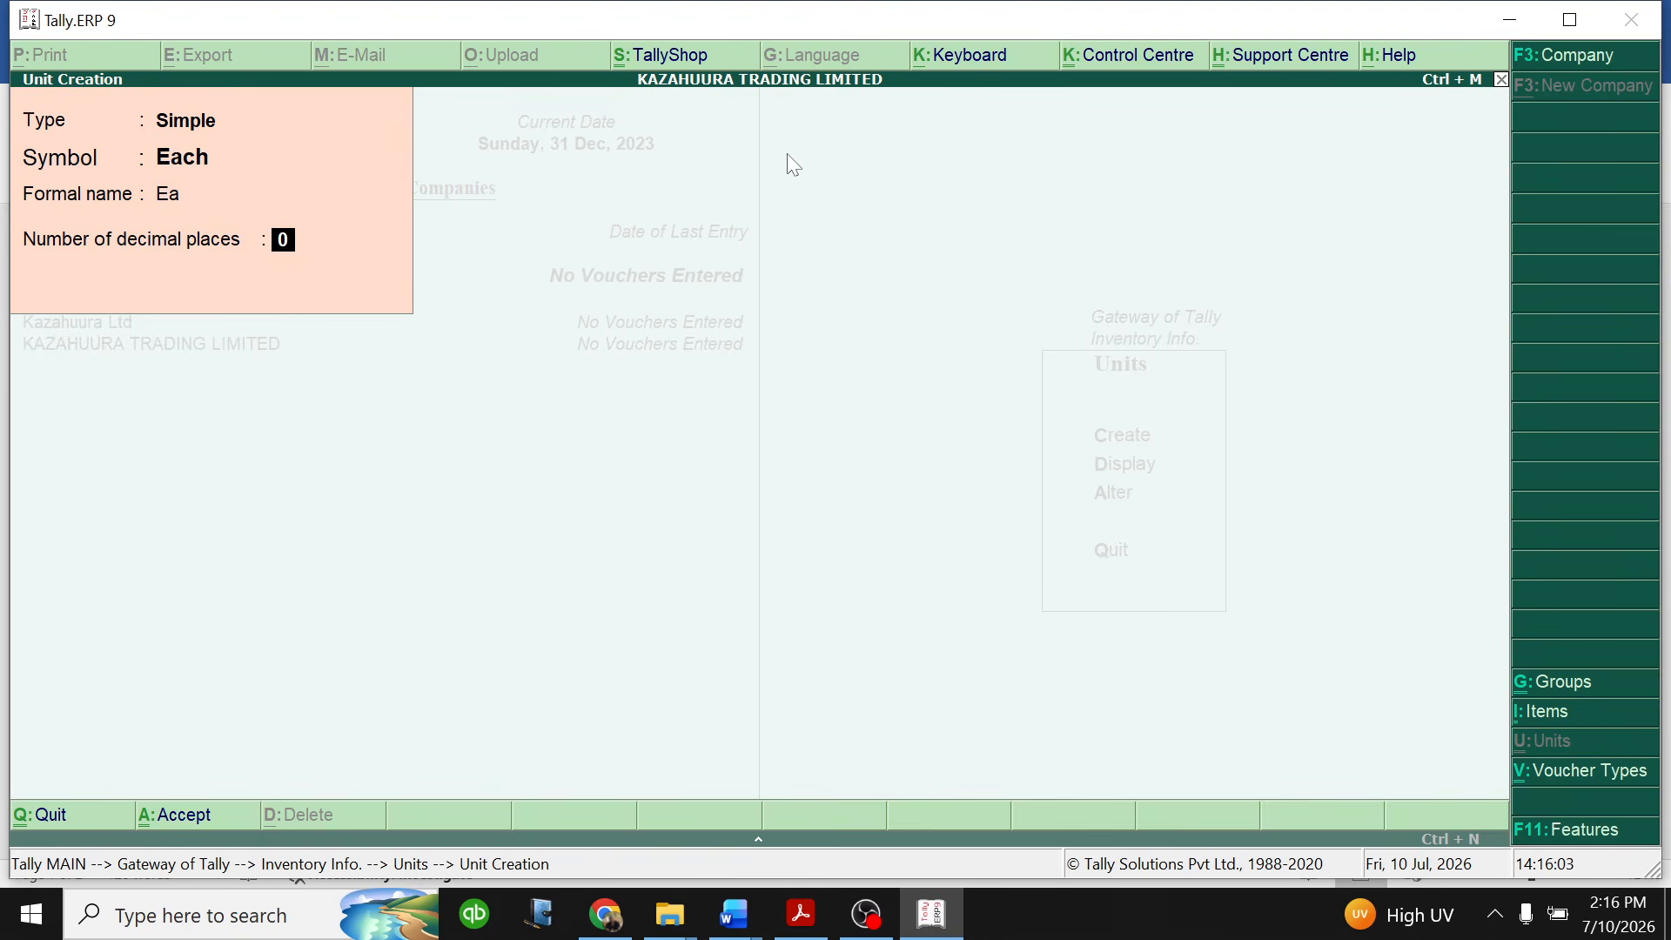
key("Return")
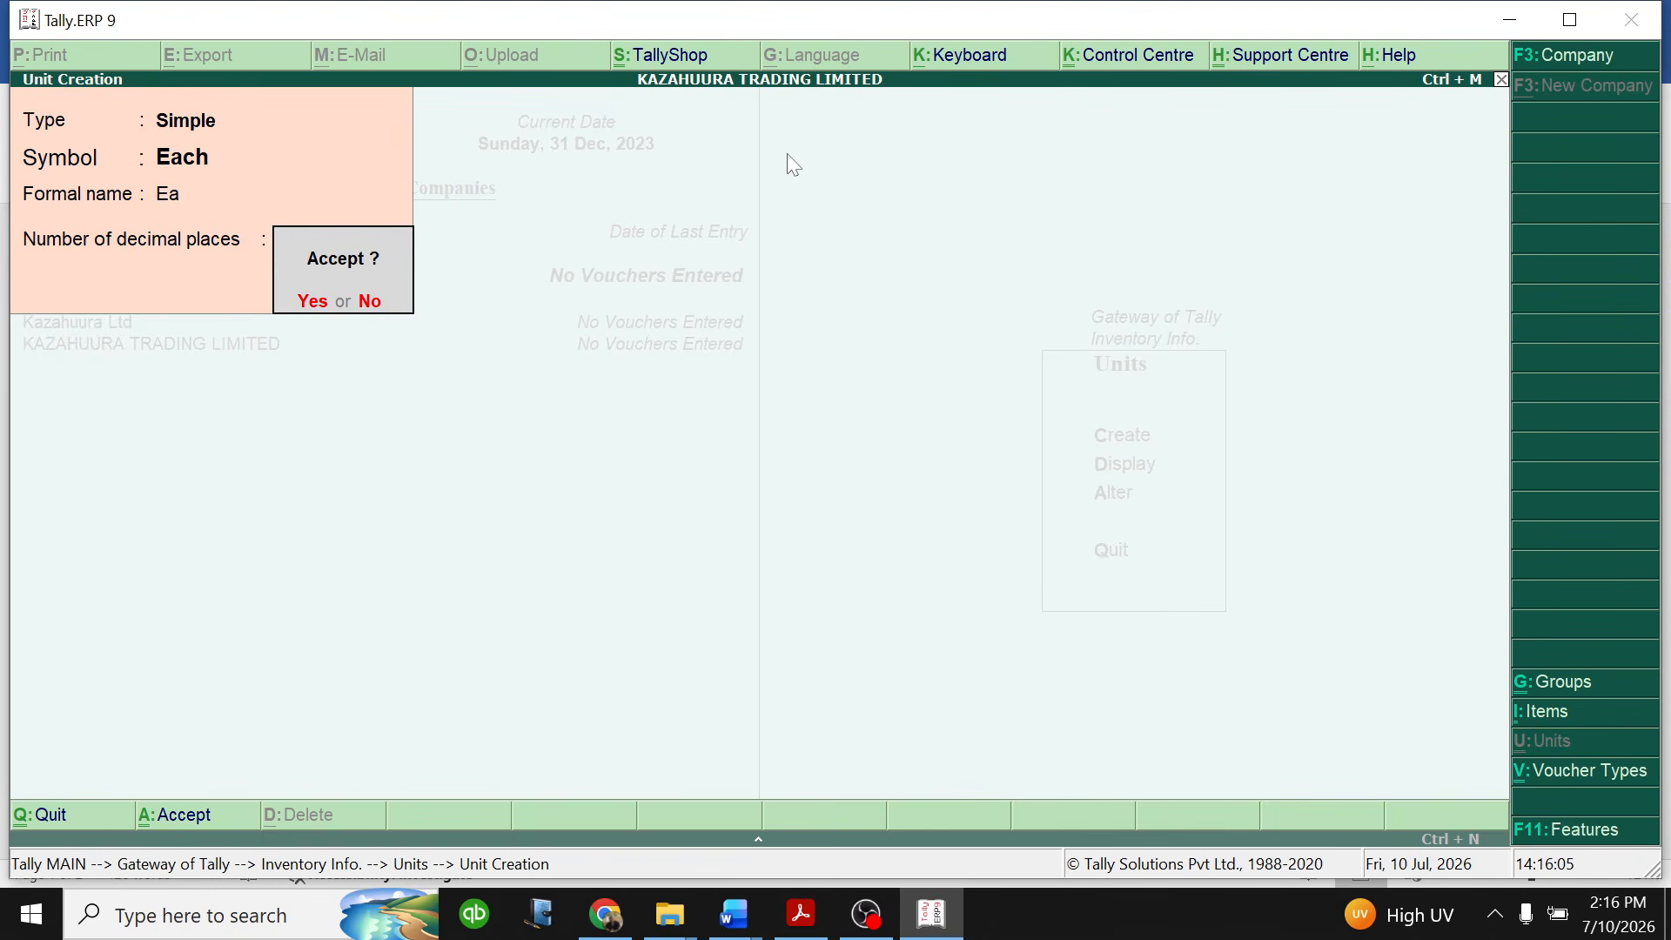
key("Return")
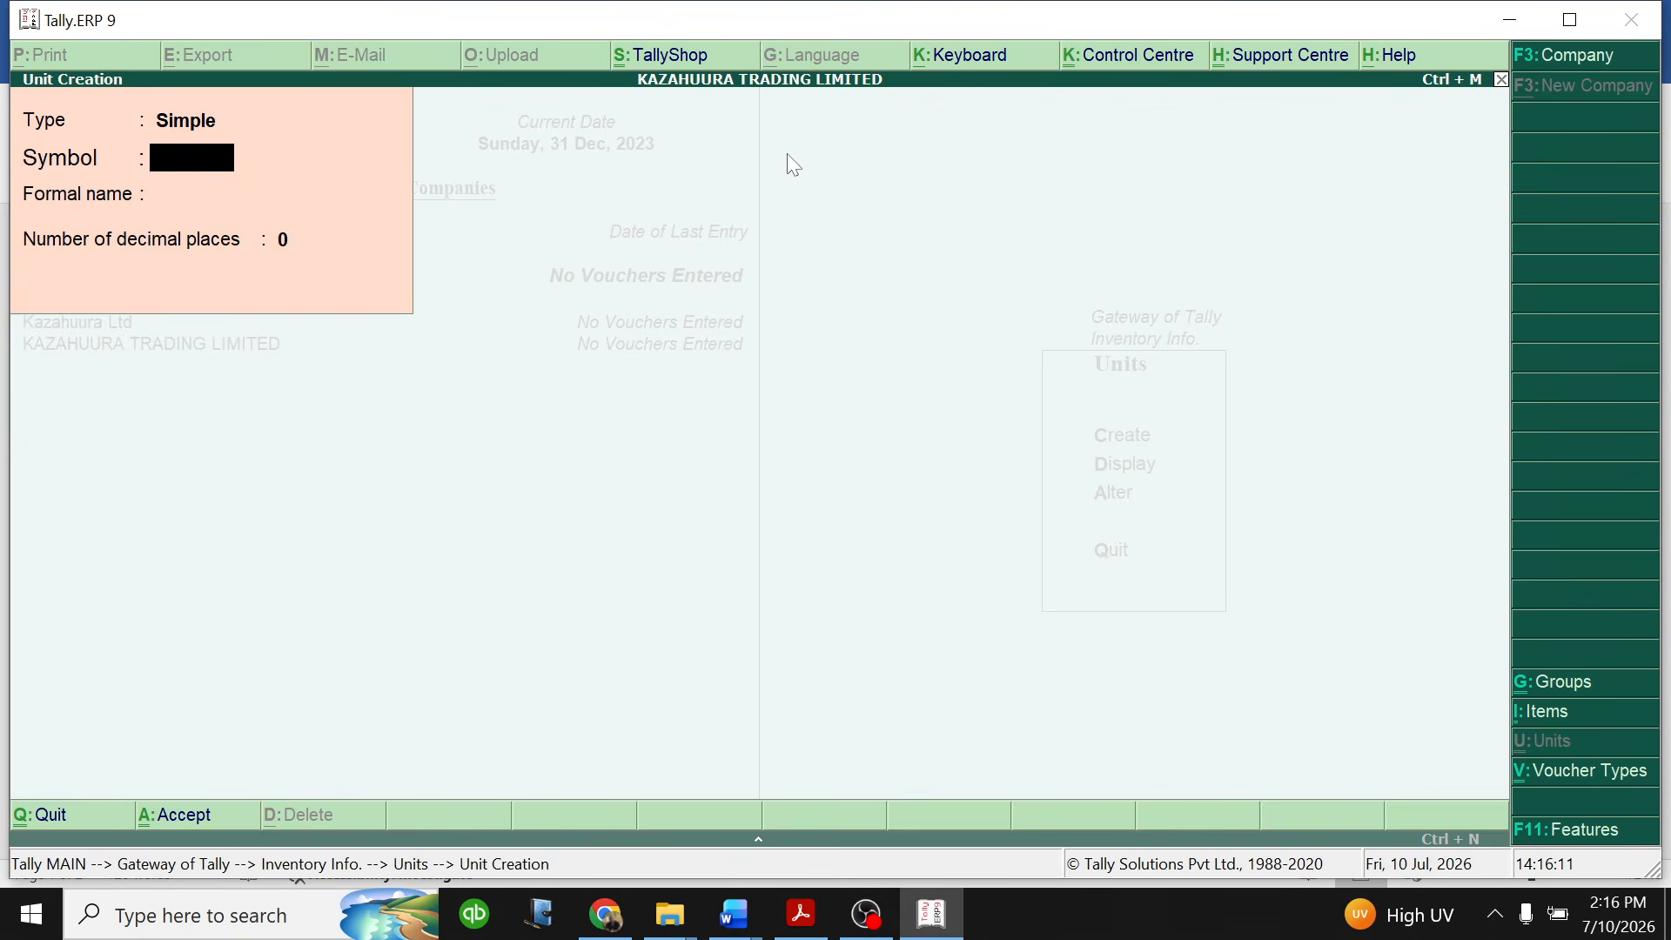
- Create a simple unit with symbol bags, formal name Bg and 0 decimal places
type("bags")
key("Return")
type("Bg")
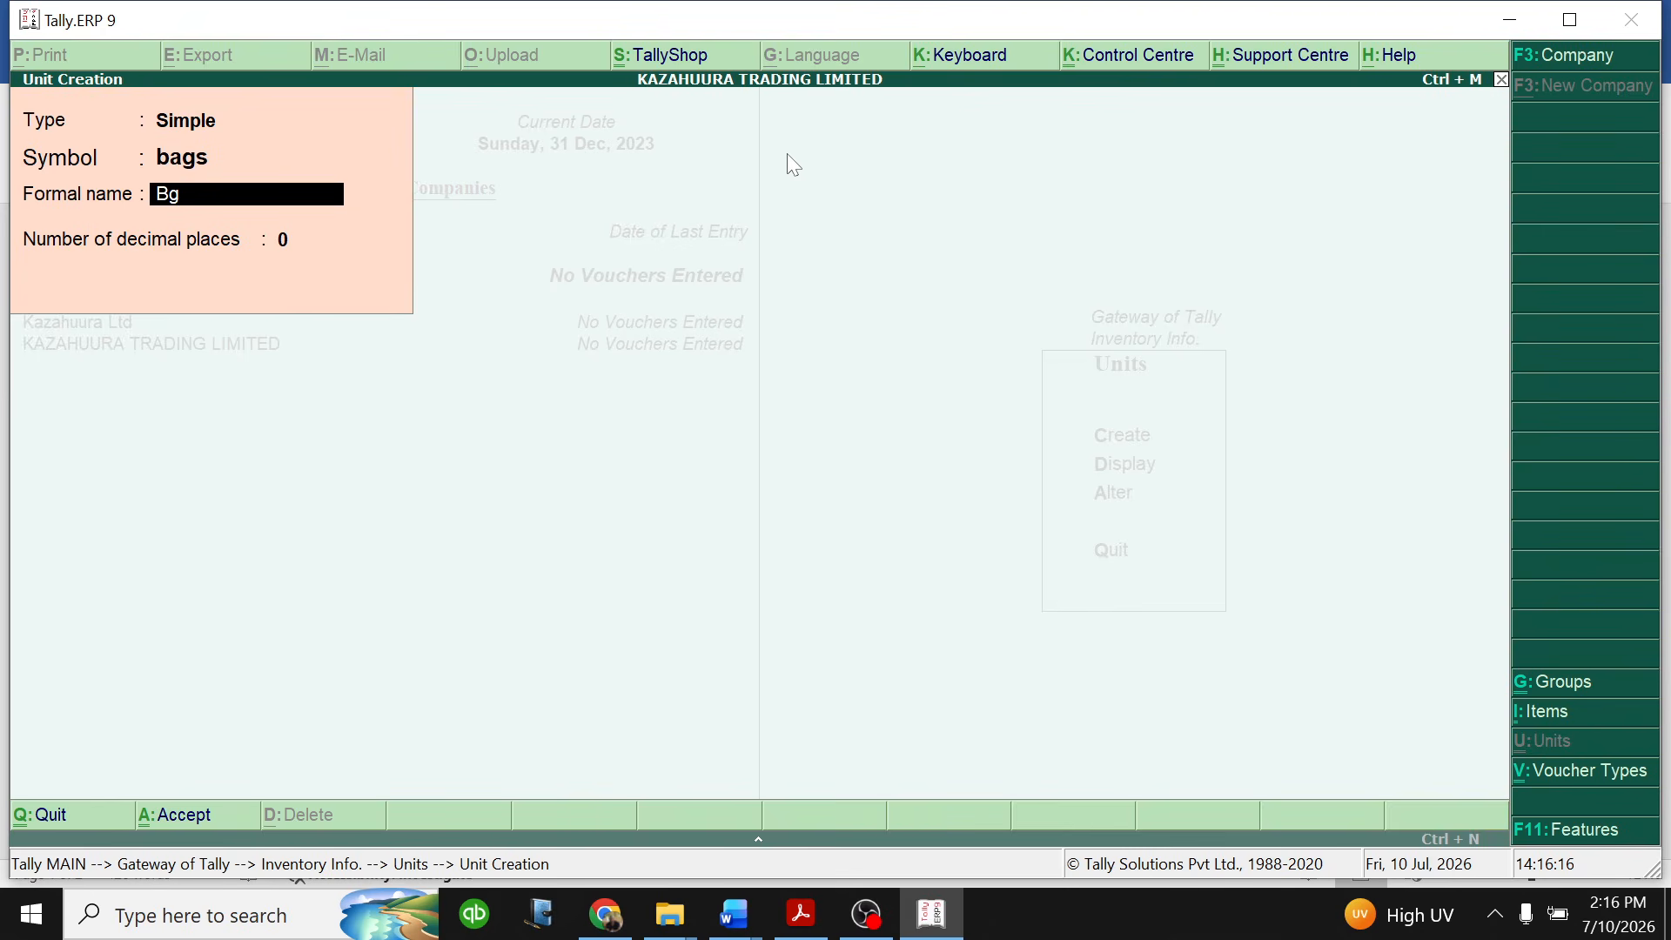
key("Return")
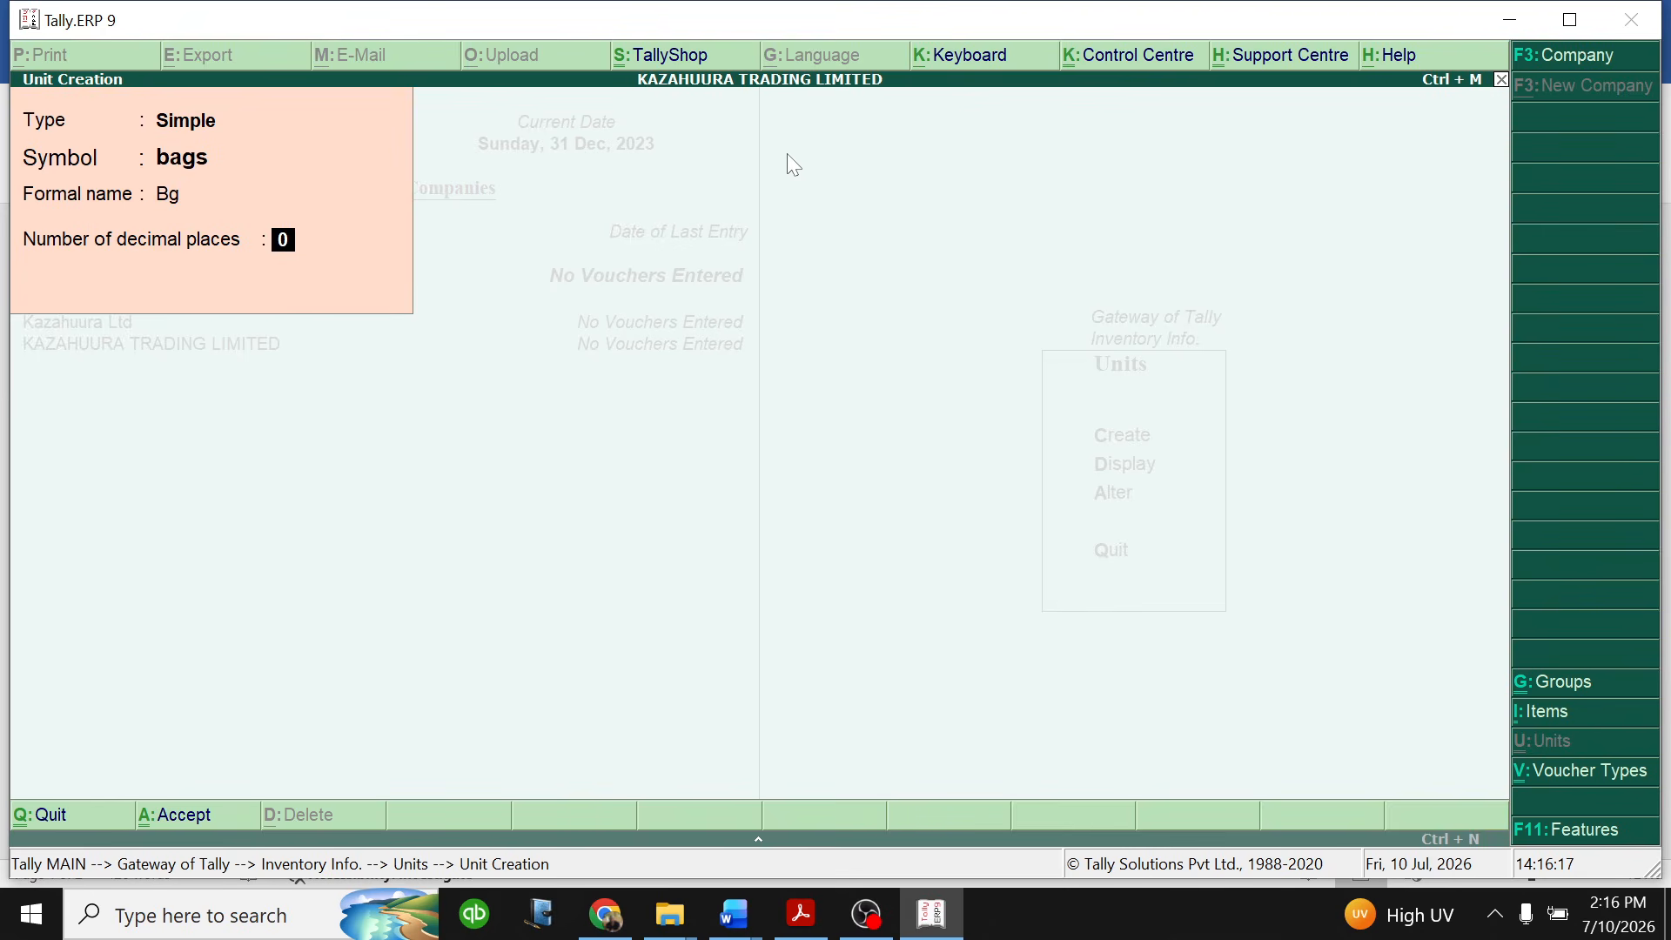
key("Return")
key("Return")
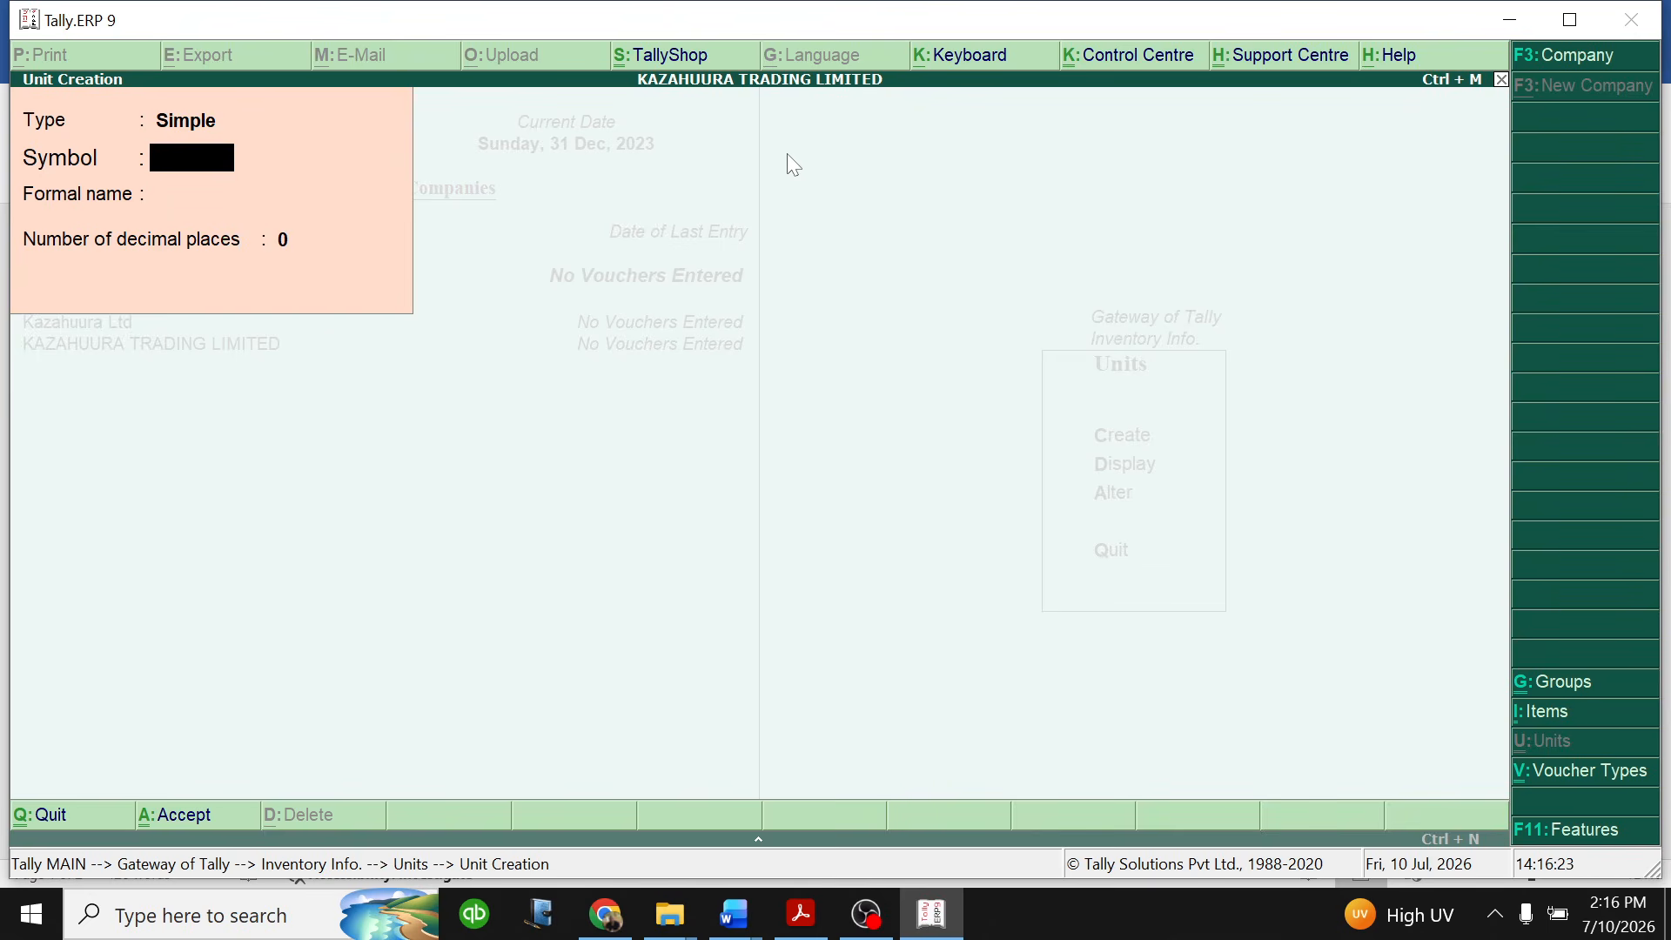
- Create a simple unit with symbol piece, formal name Pcs and 0 decimal places
type("piece")
key("Return")
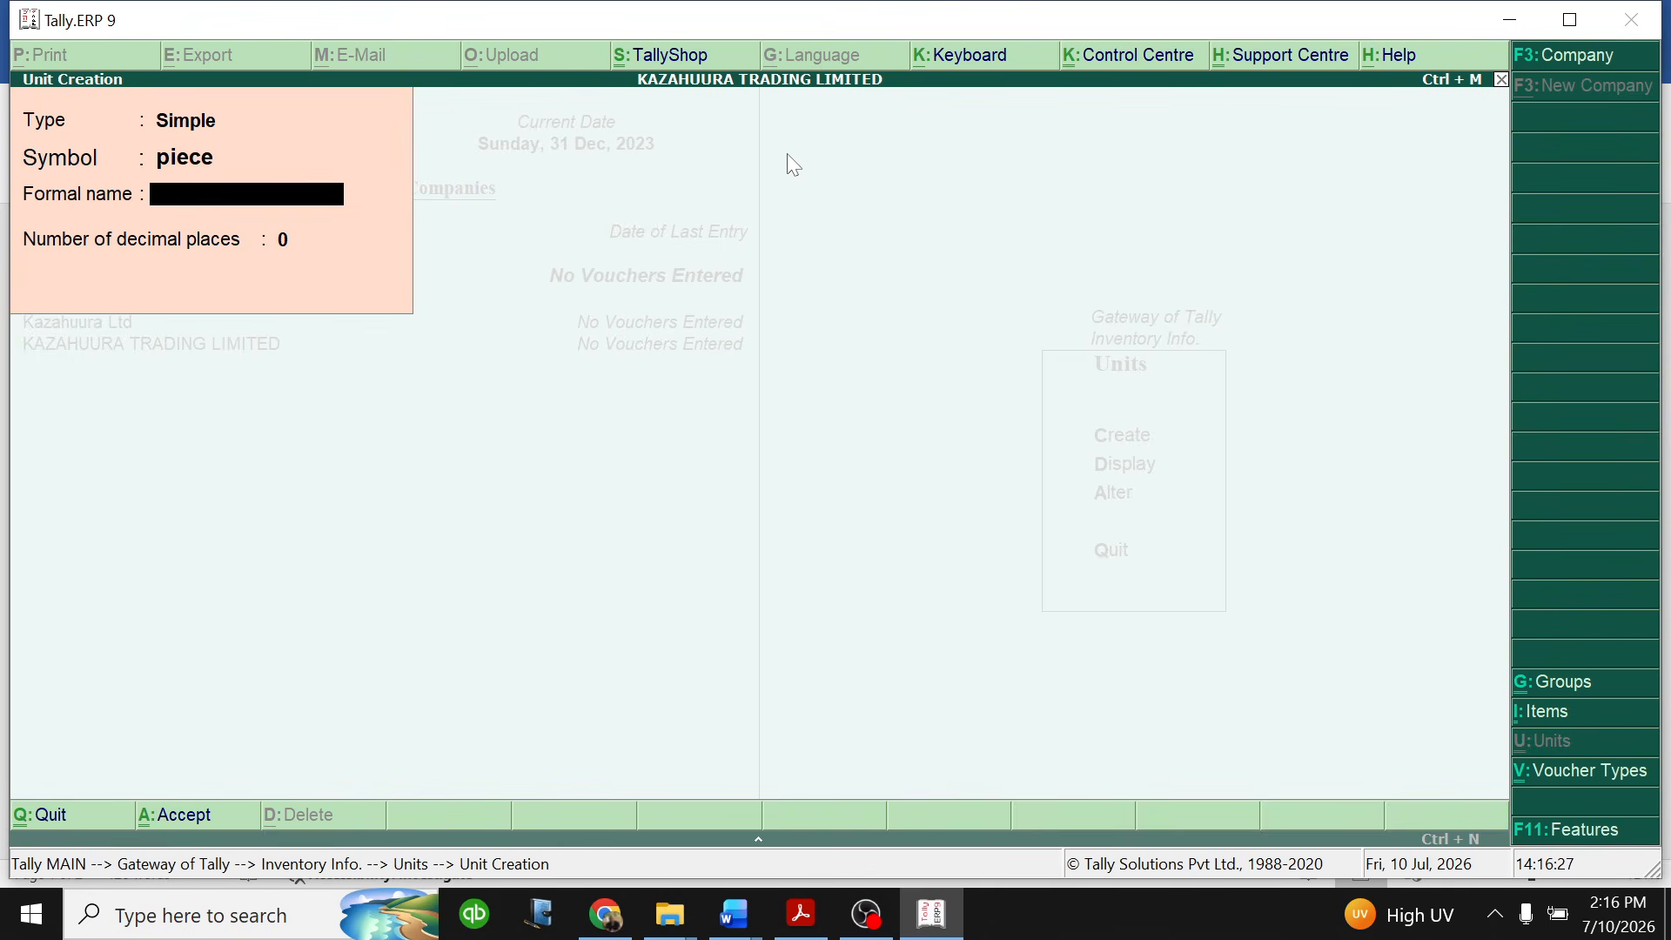
type("Pcs")
key("Return")
key("Return")
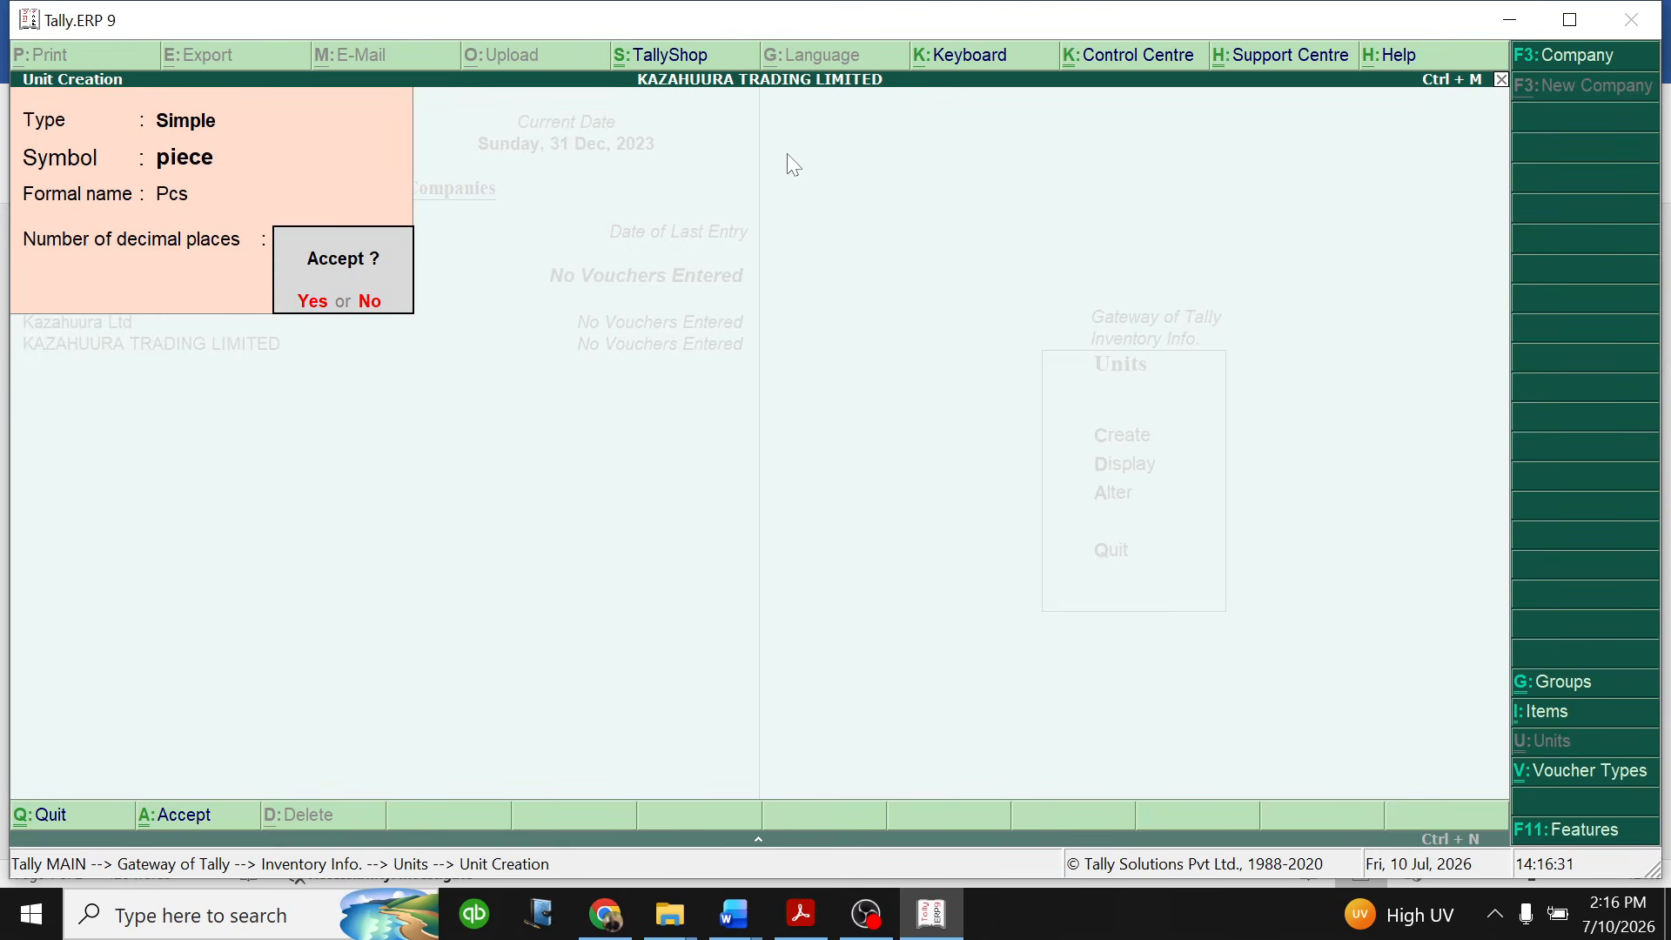
- Create a simple unit with symbol metres, formal name Mtrs and 0 decimal places
key("Return")
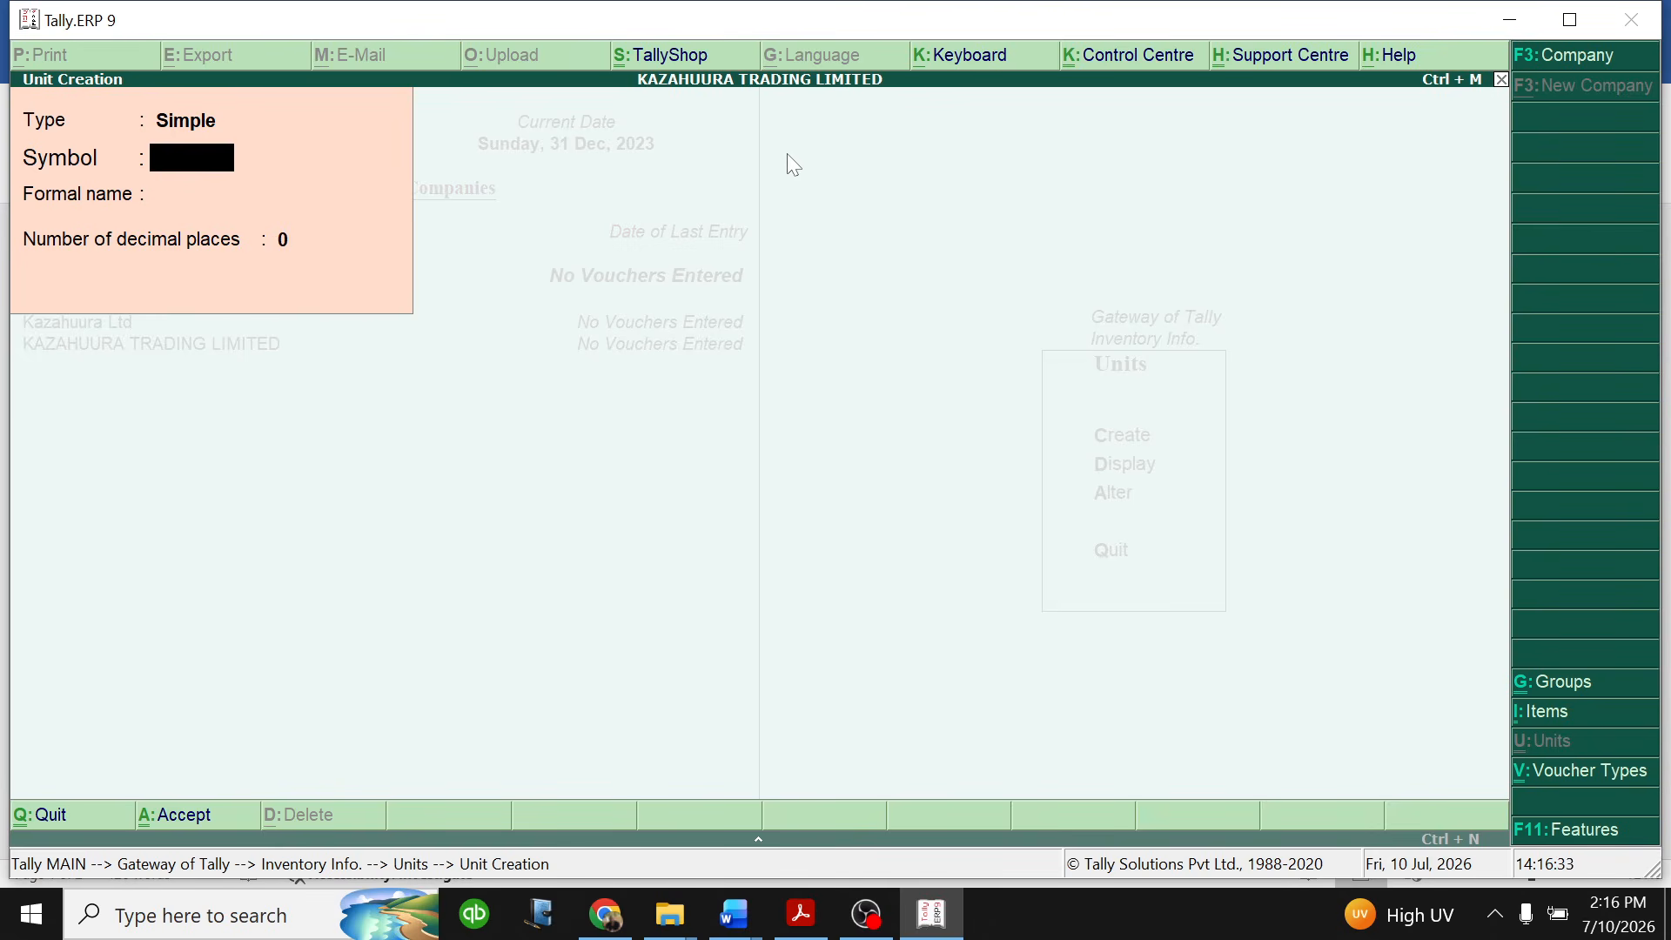
type("metres")
key("Return")
type("Mtrs")
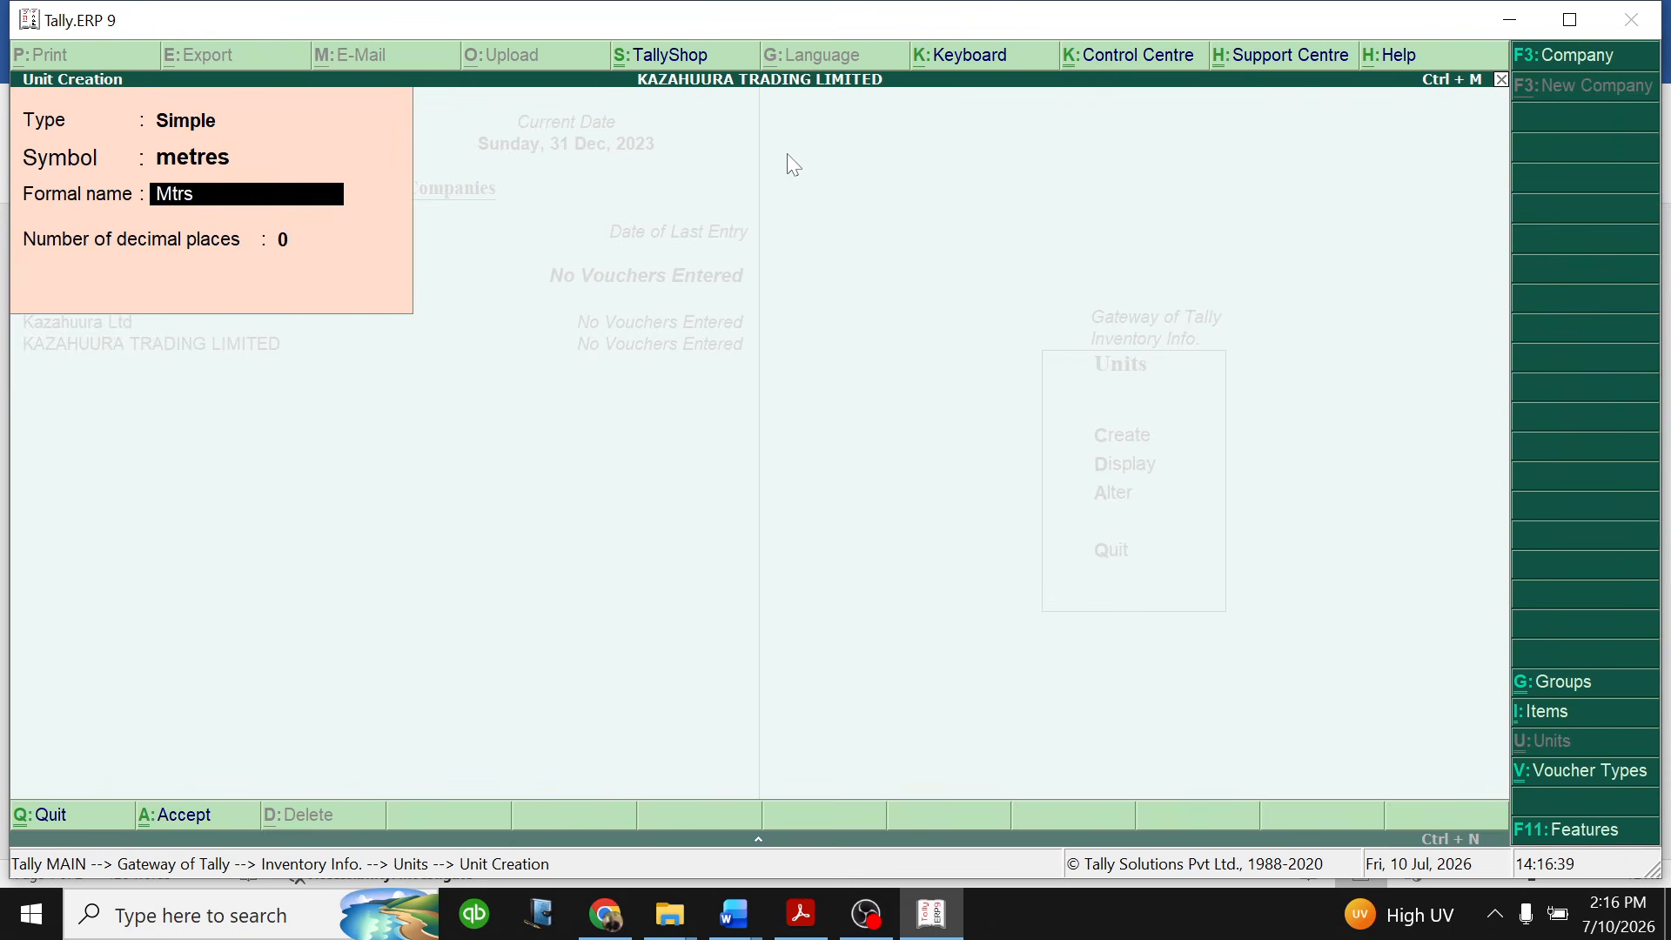
key("Return")
key("Return")
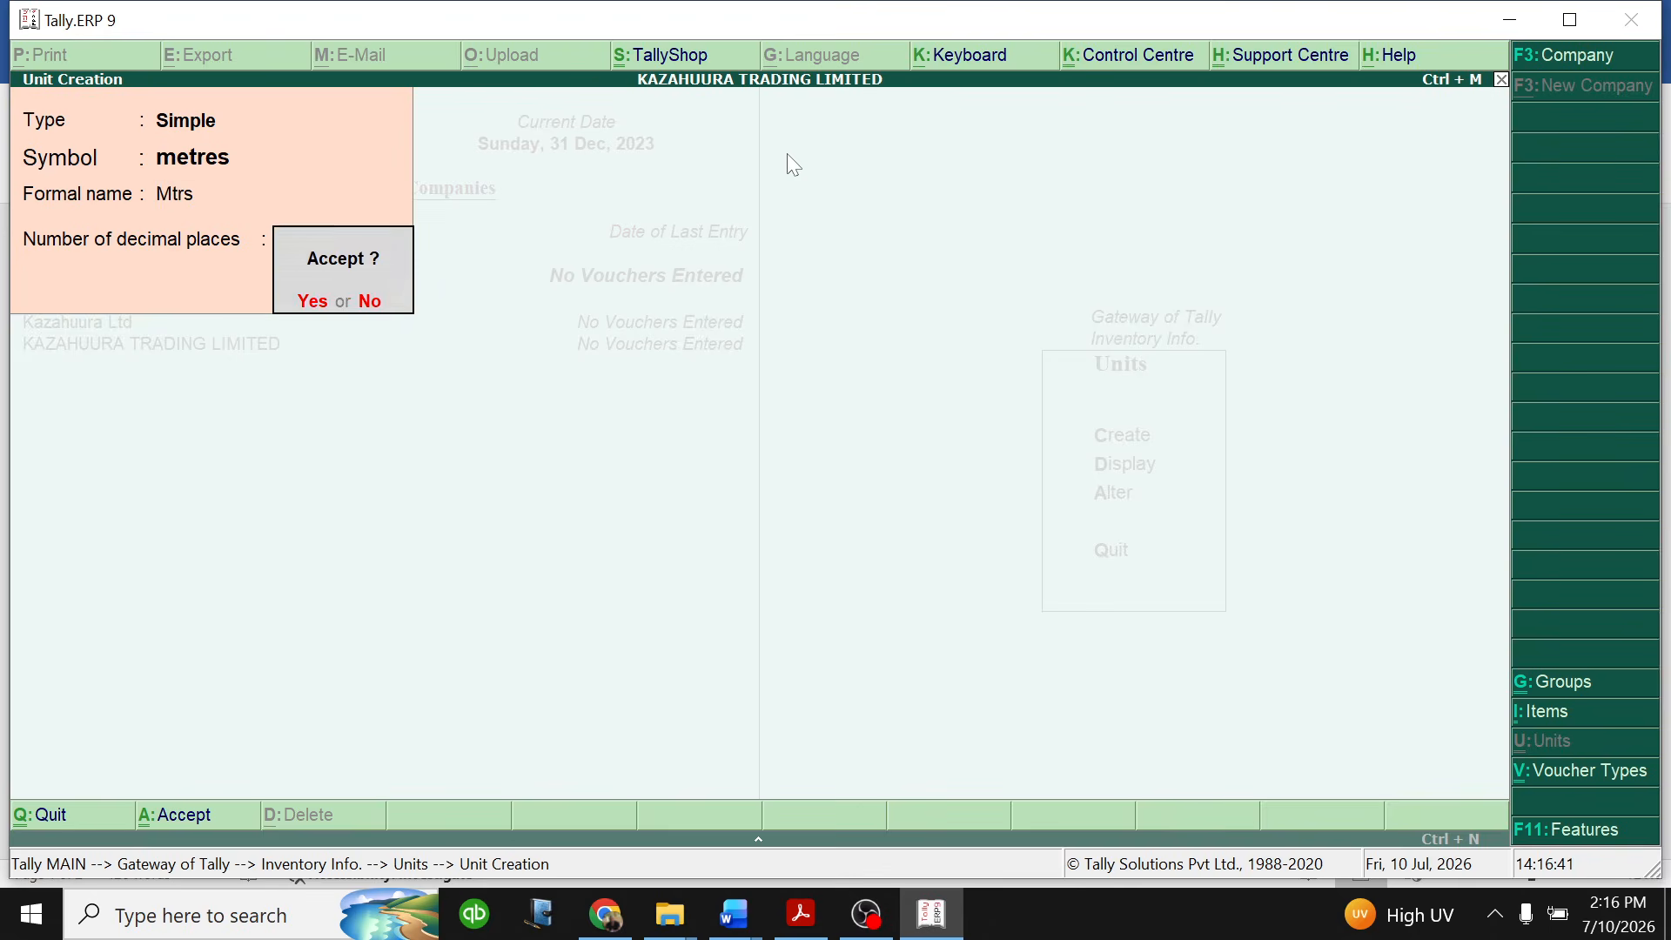
key("Return")
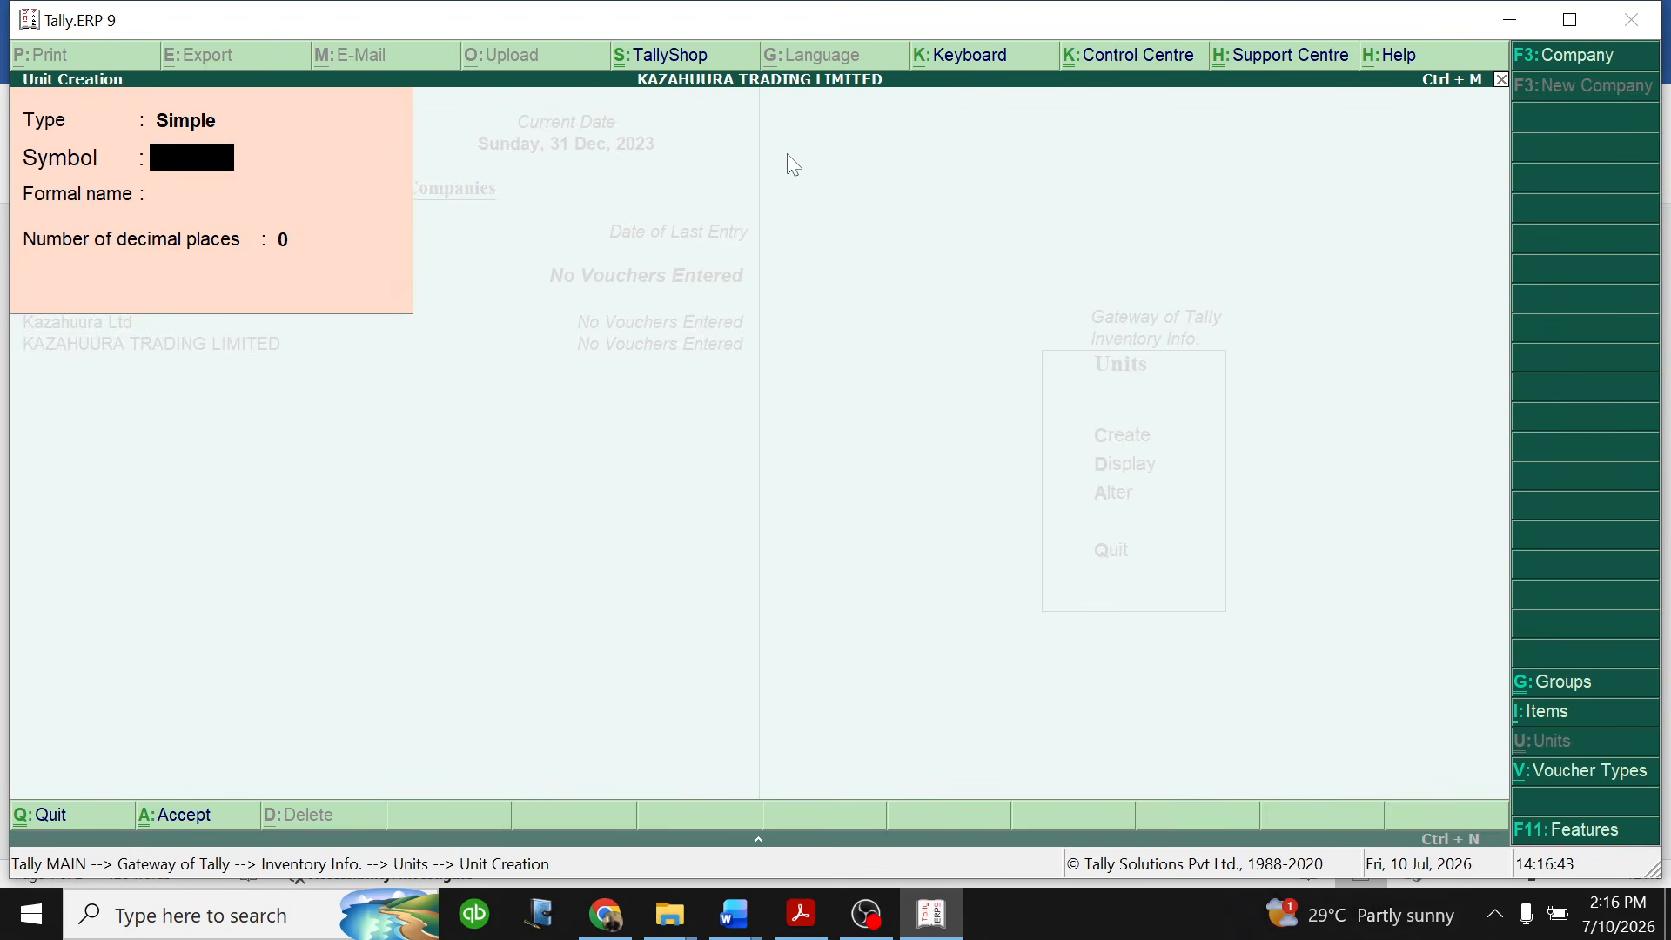
- Create a simple unit with symbol packets, formal name Pkts and 0 decimal places
type("p")
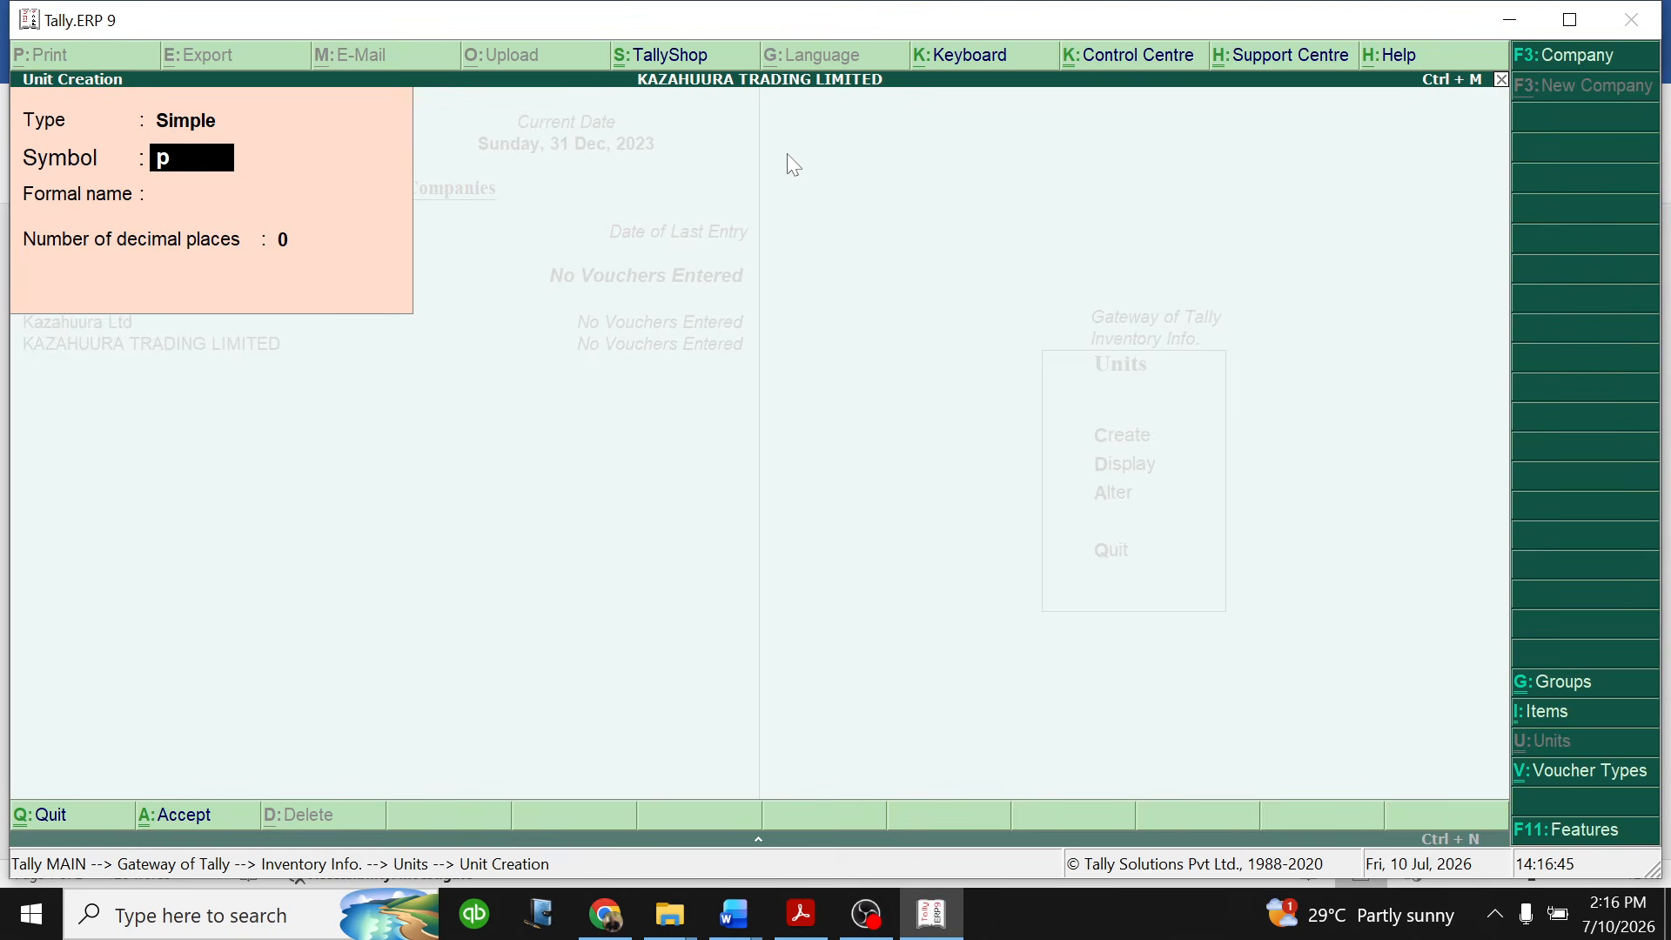
type("ackets")
key("Return")
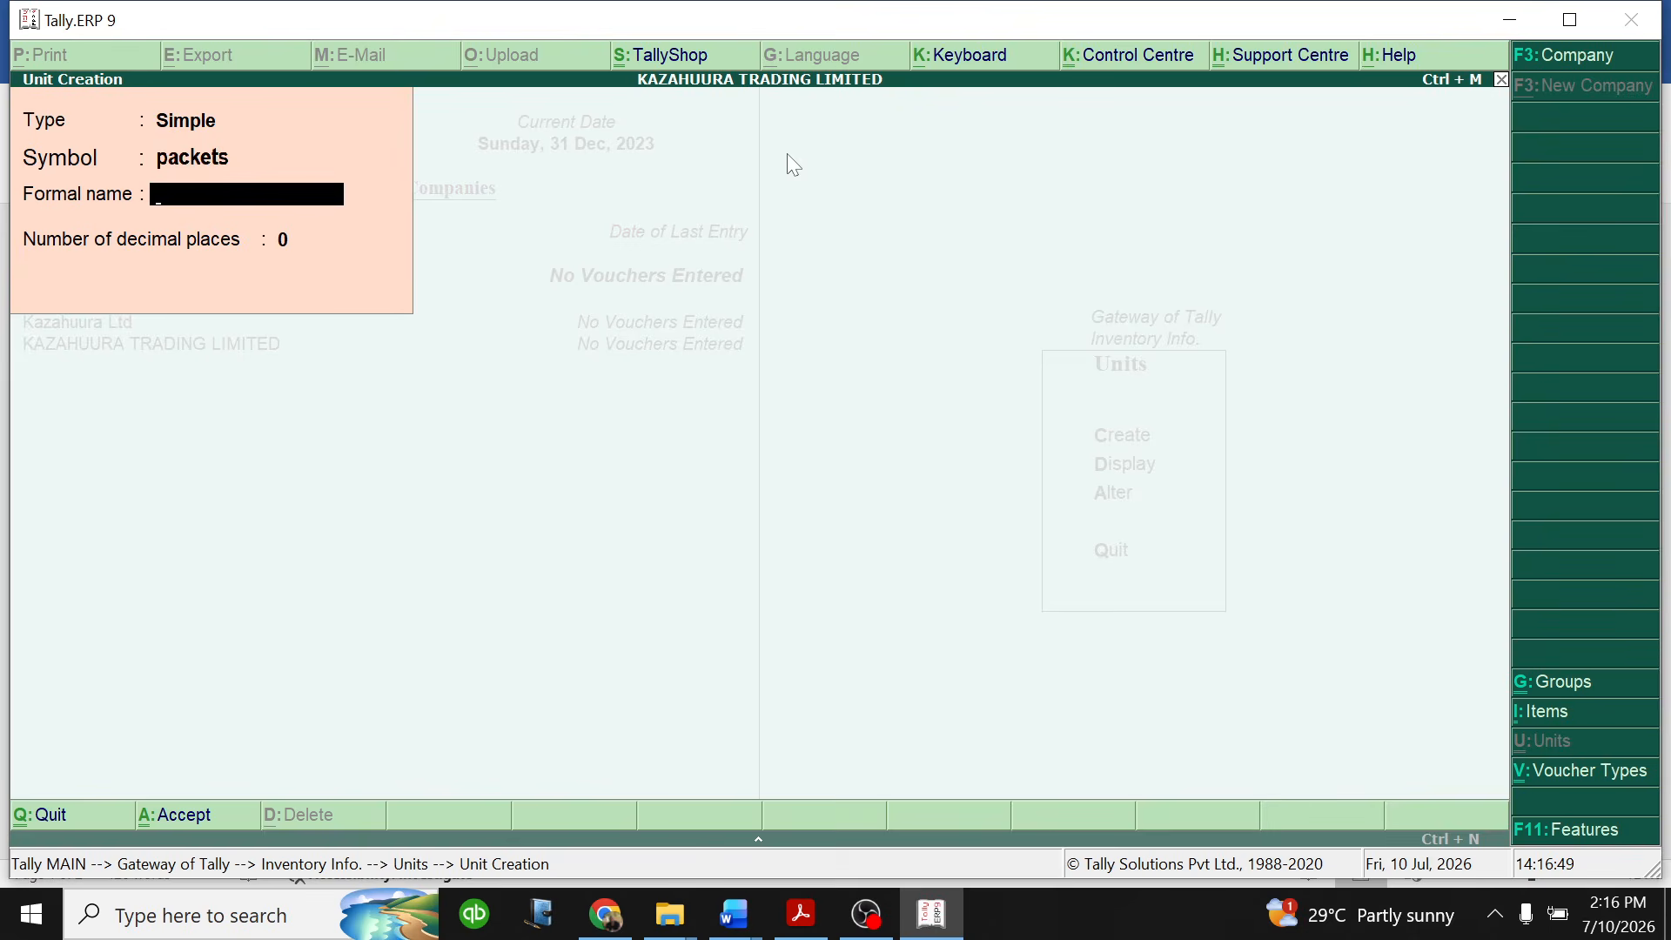
type("Upkts")
key("BackSpace")
key("BackSpace")
key("BackSpace")
key("BackSpace")
key("BackSpace")
type("Pkts")
key("Return")
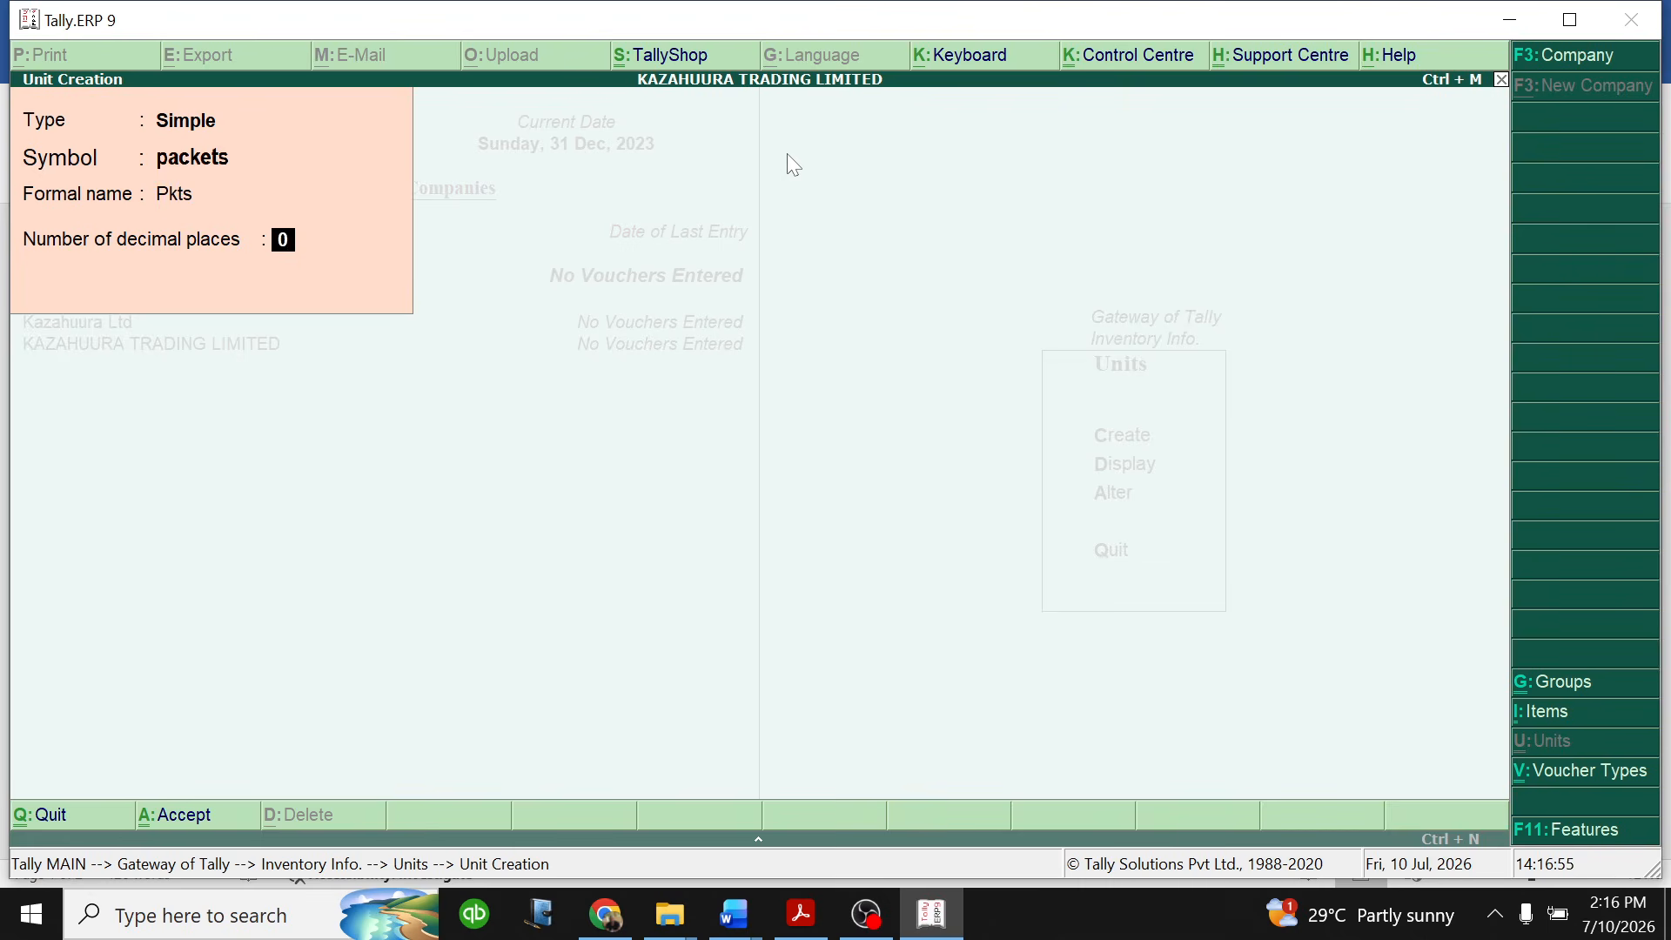
key("Return")
key("Return")
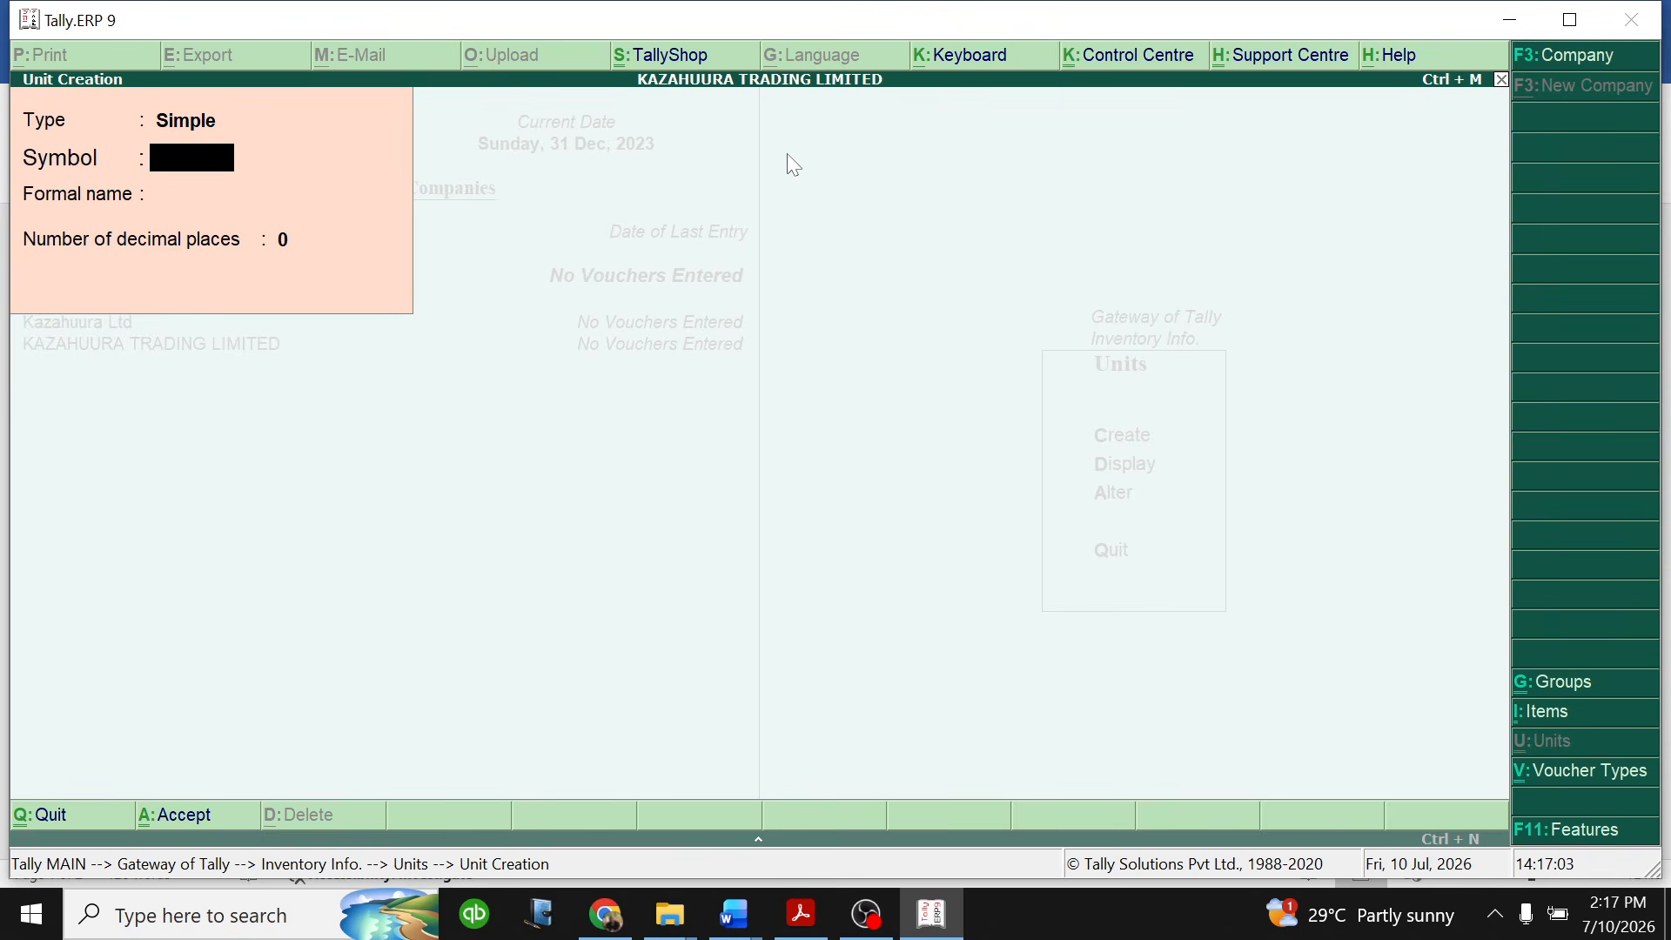
- Check the food and stationery units of measure in the Word practice document's inventory table and return to the Tally.ERP 9 unit form
type("t")
left_click(735, 911)
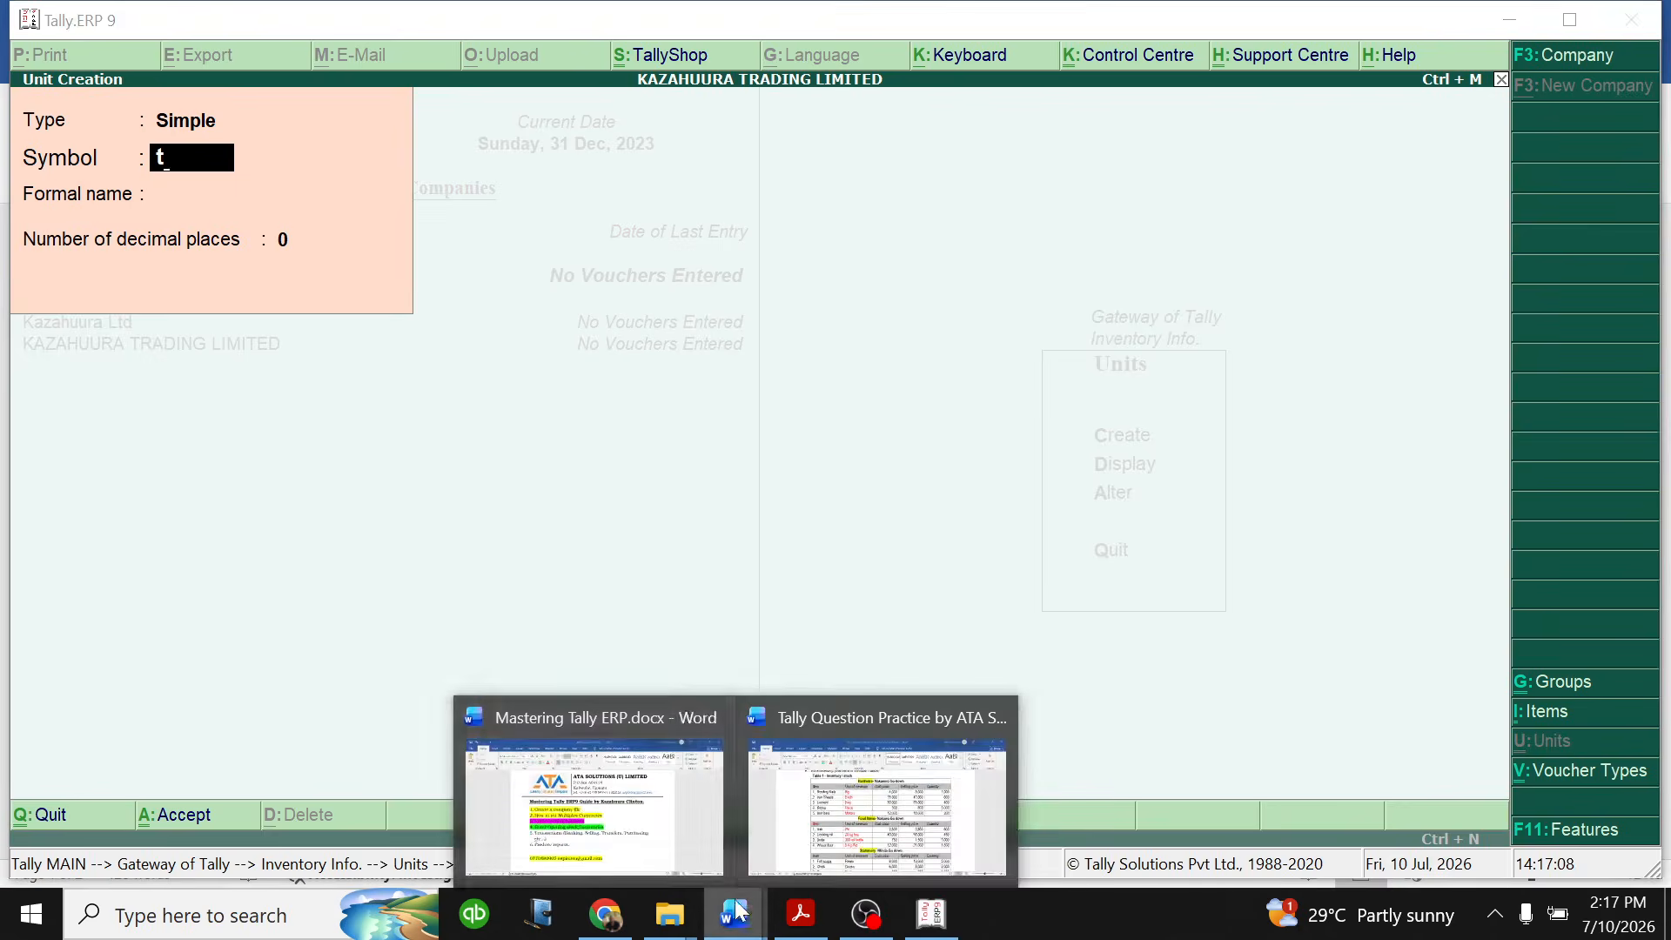
left_click(874, 808)
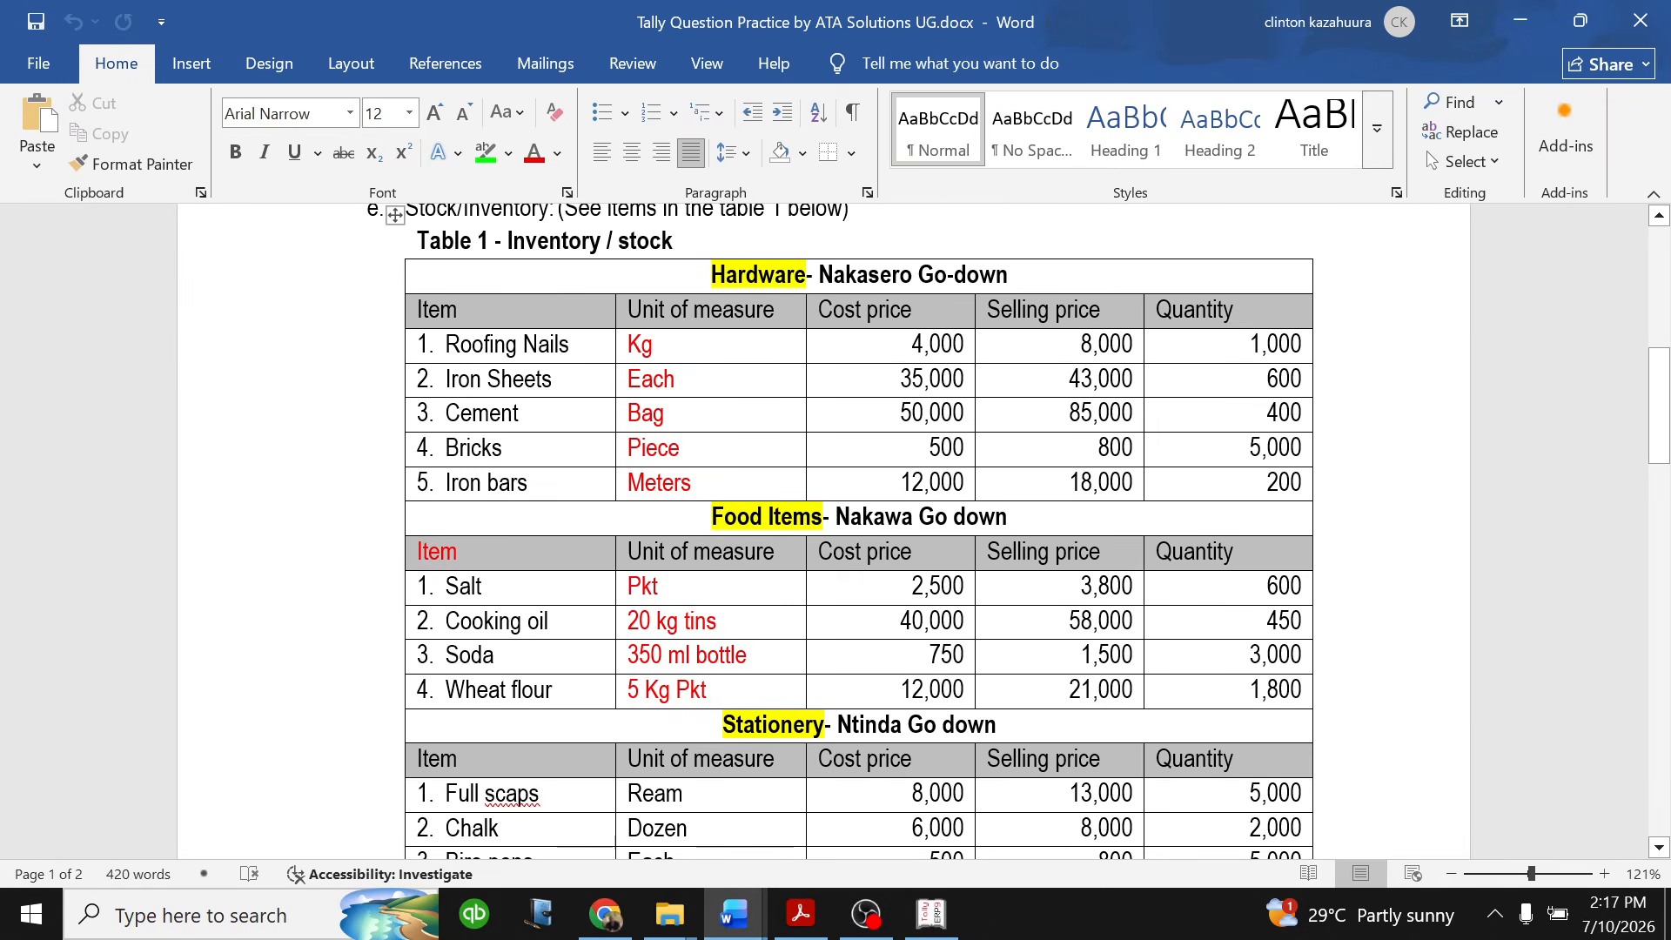
scroll(859, 530, "down", 3)
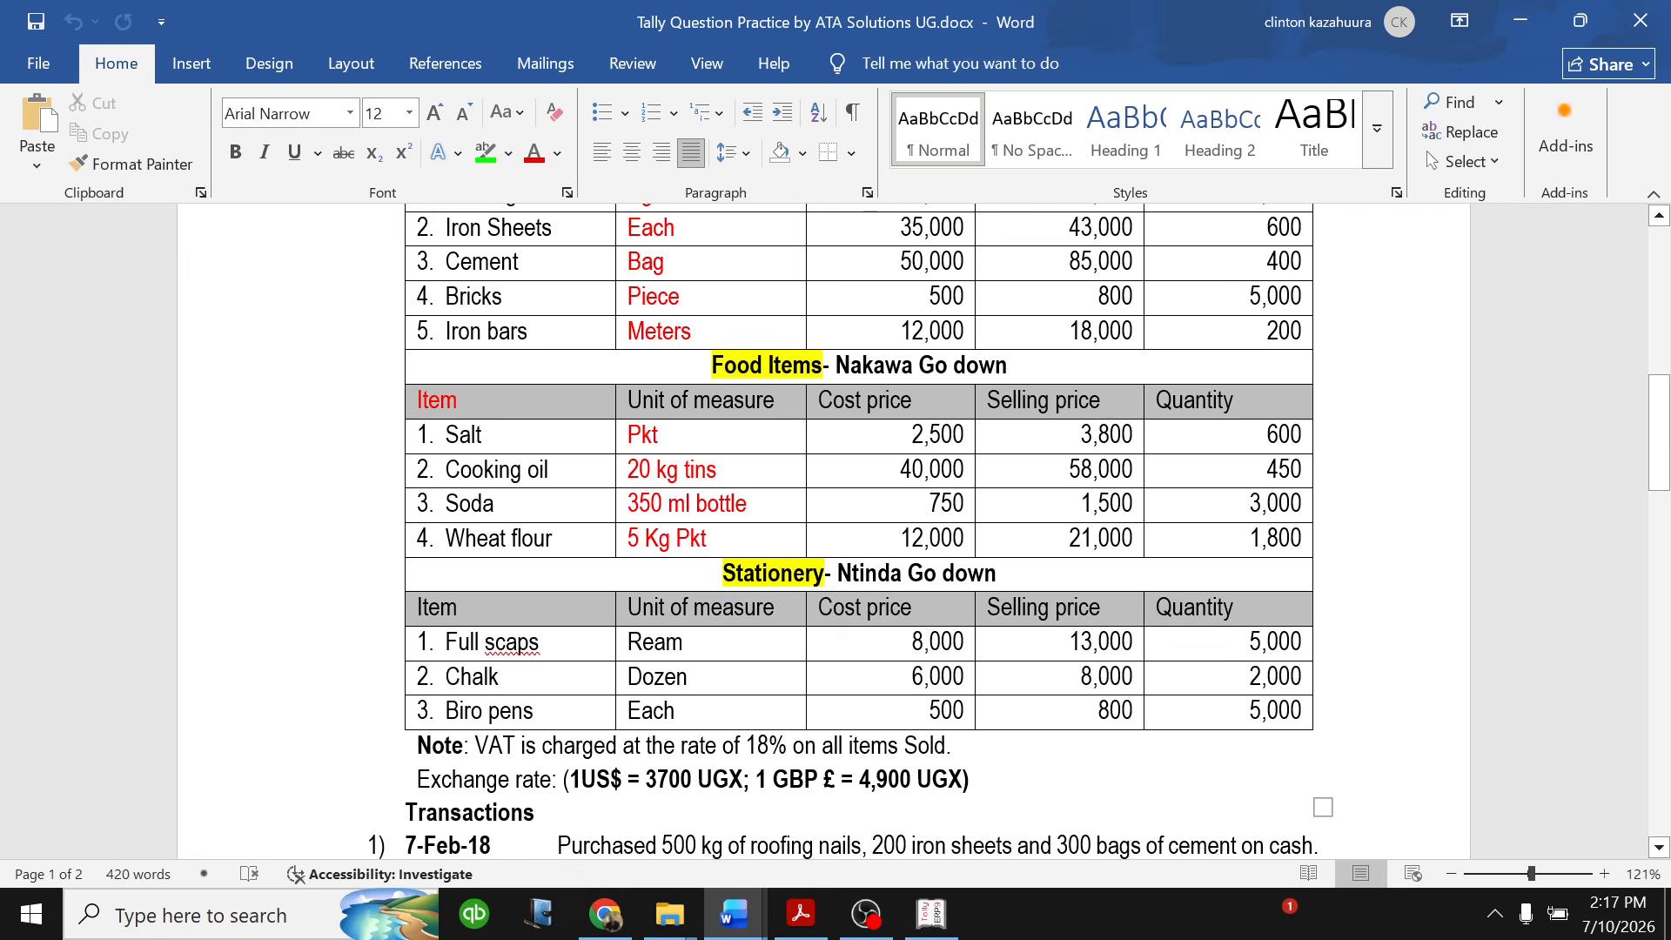
left_click(931, 914)
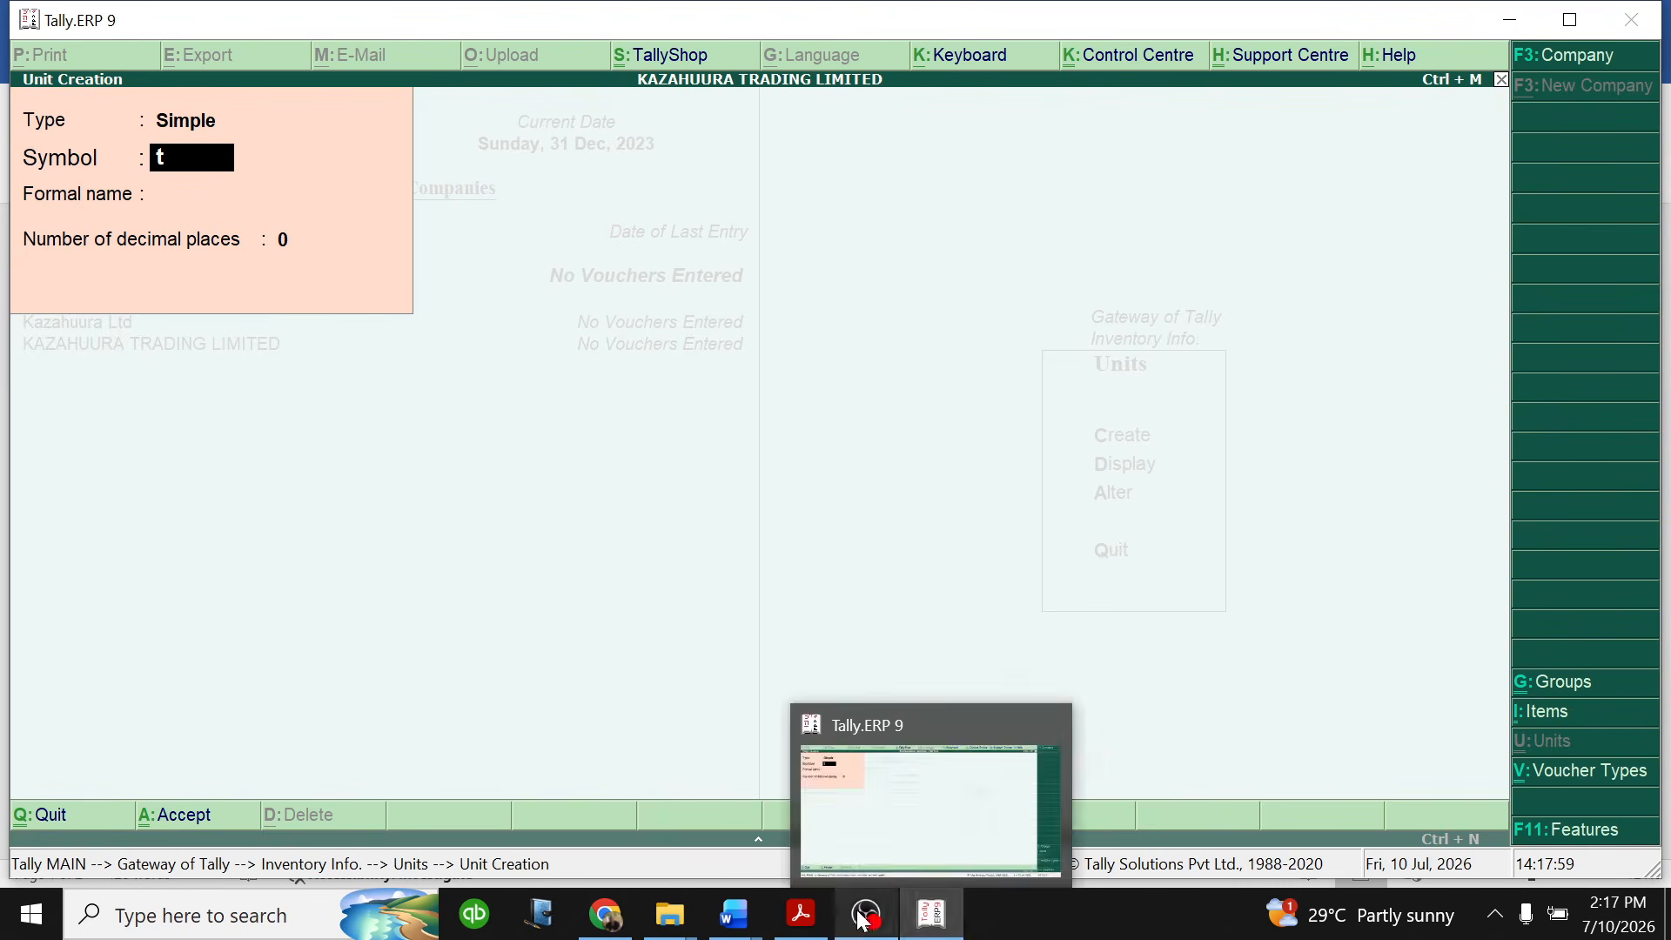
mouse_move(736, 913)
left_click(842, 831)
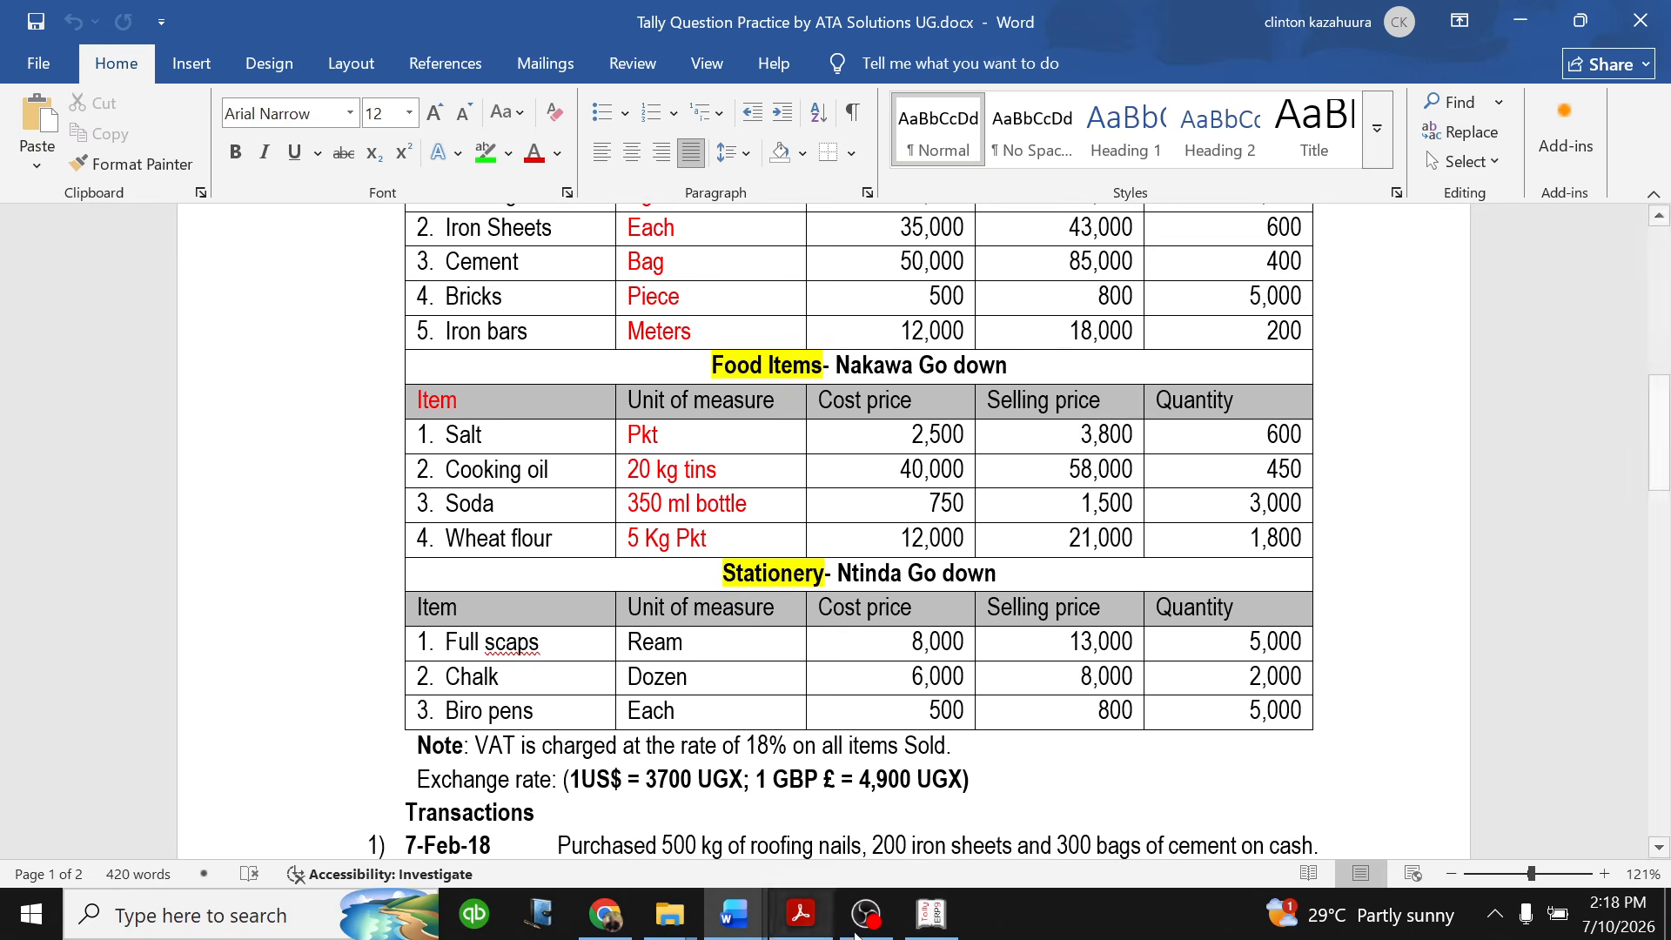
left_click(931, 914)
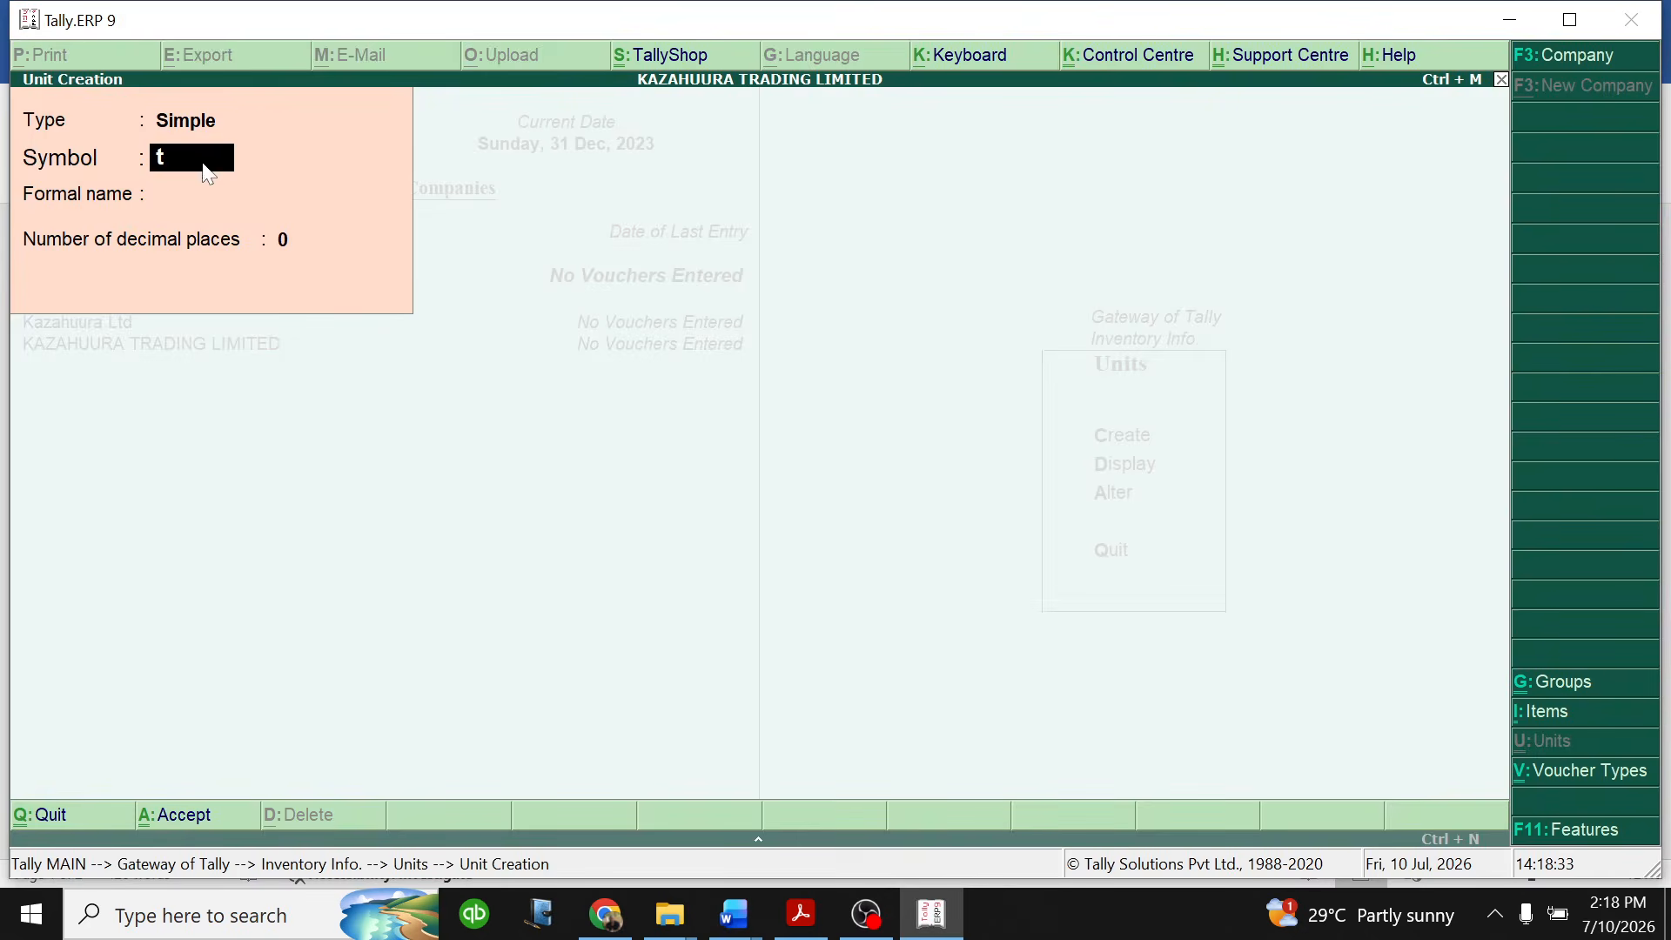
- Create a simple unit with symbol TINS, formal name TNS and 0 decimal places
key("BackSpace")
type("TINS")
key("Return")
type("TNS")
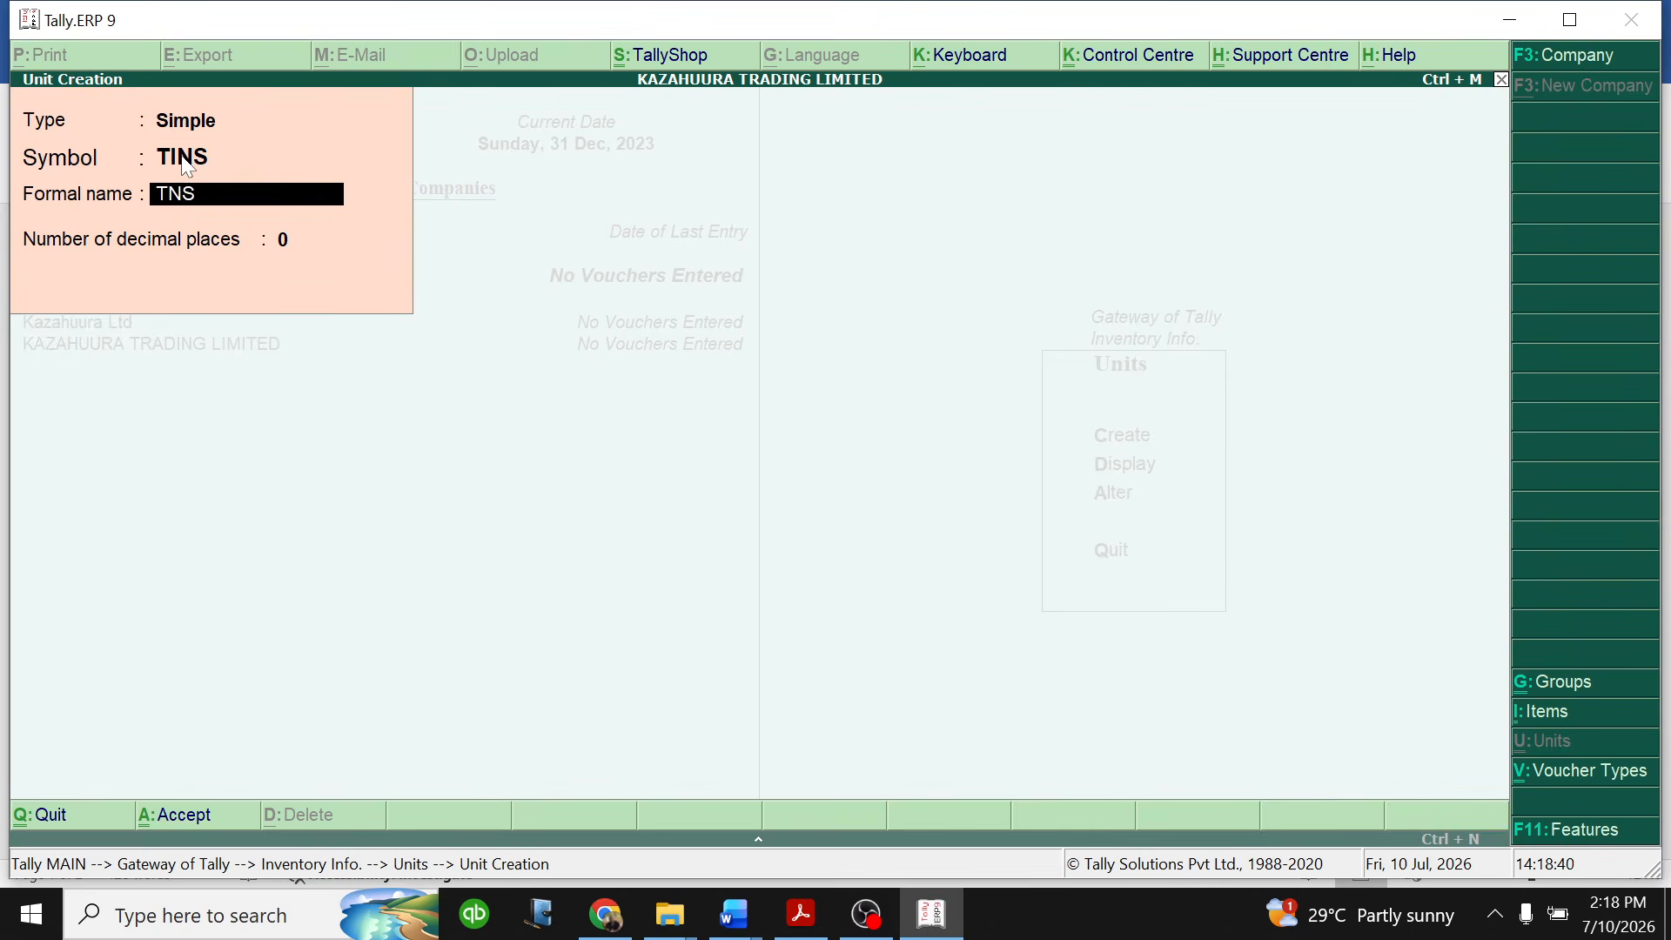
key("Return")
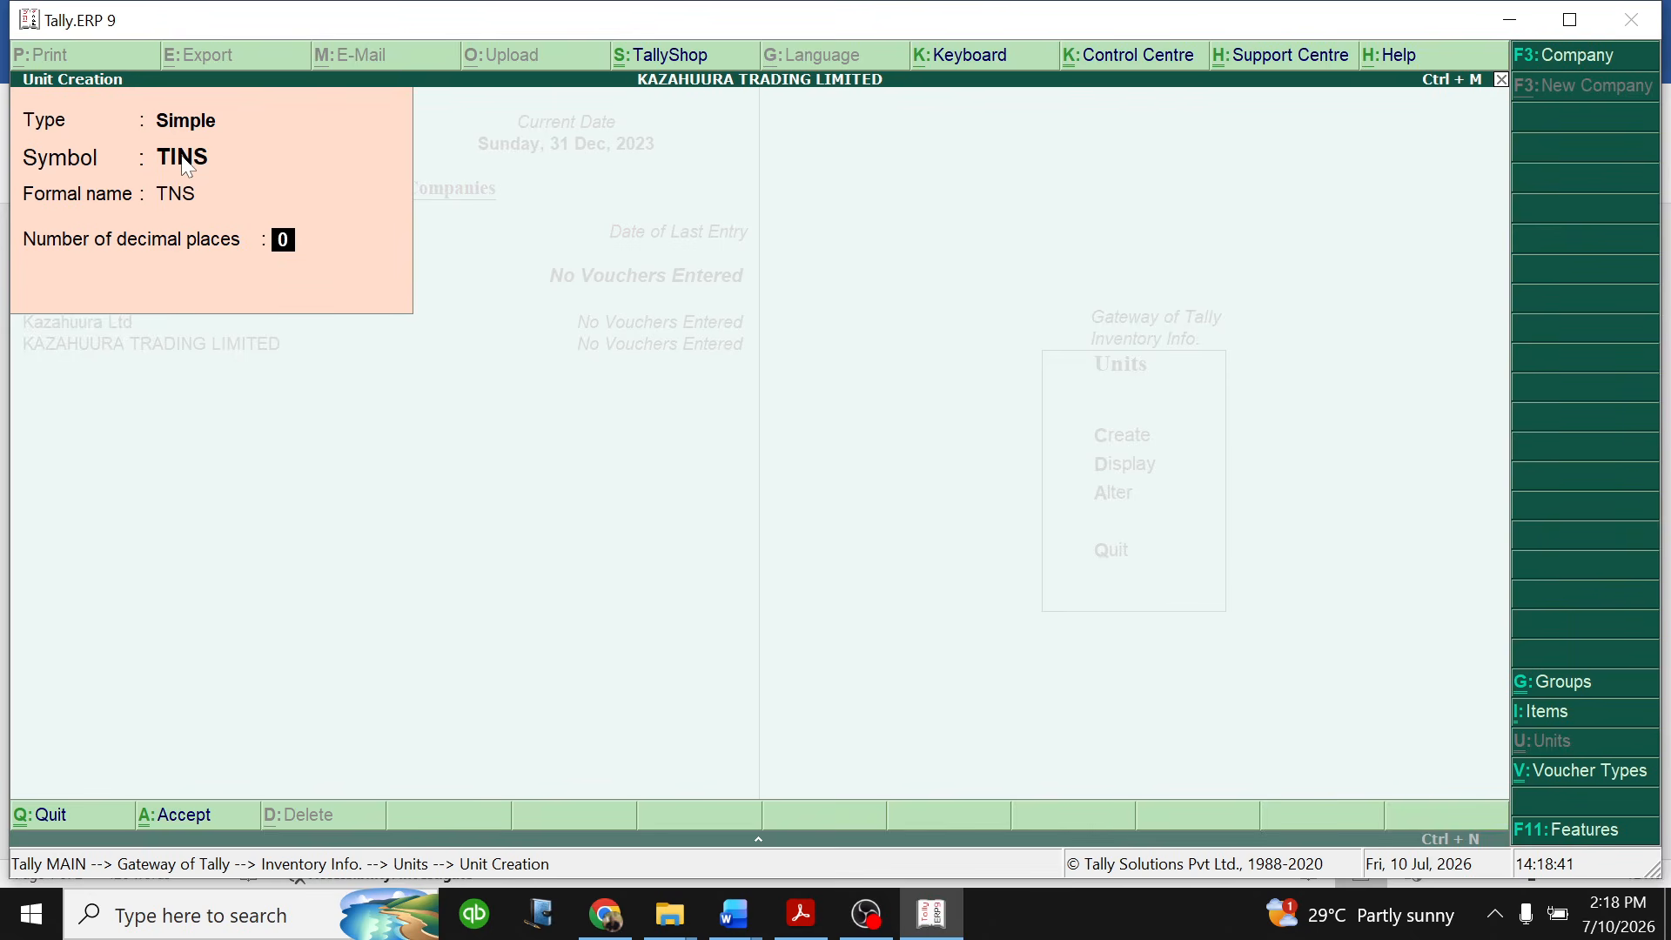
key("Return")
key("Return")
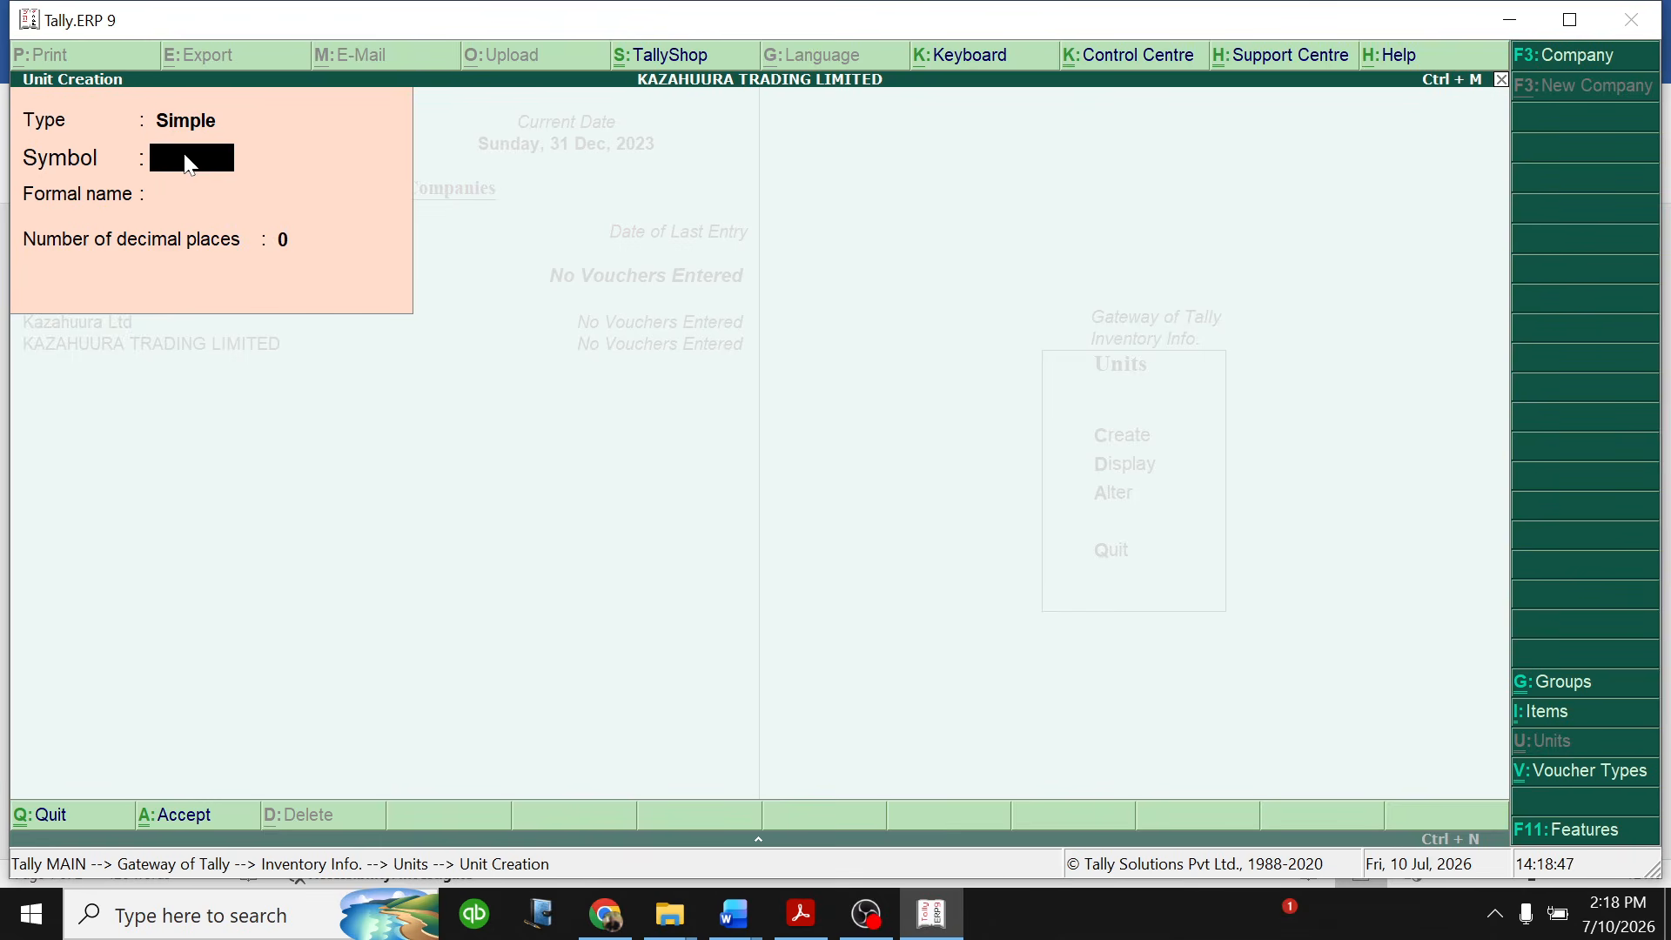
- Create a simple unit with symbol MILLILITRES, formal name ML and 0 decimal places
type("MlLLILITRES")
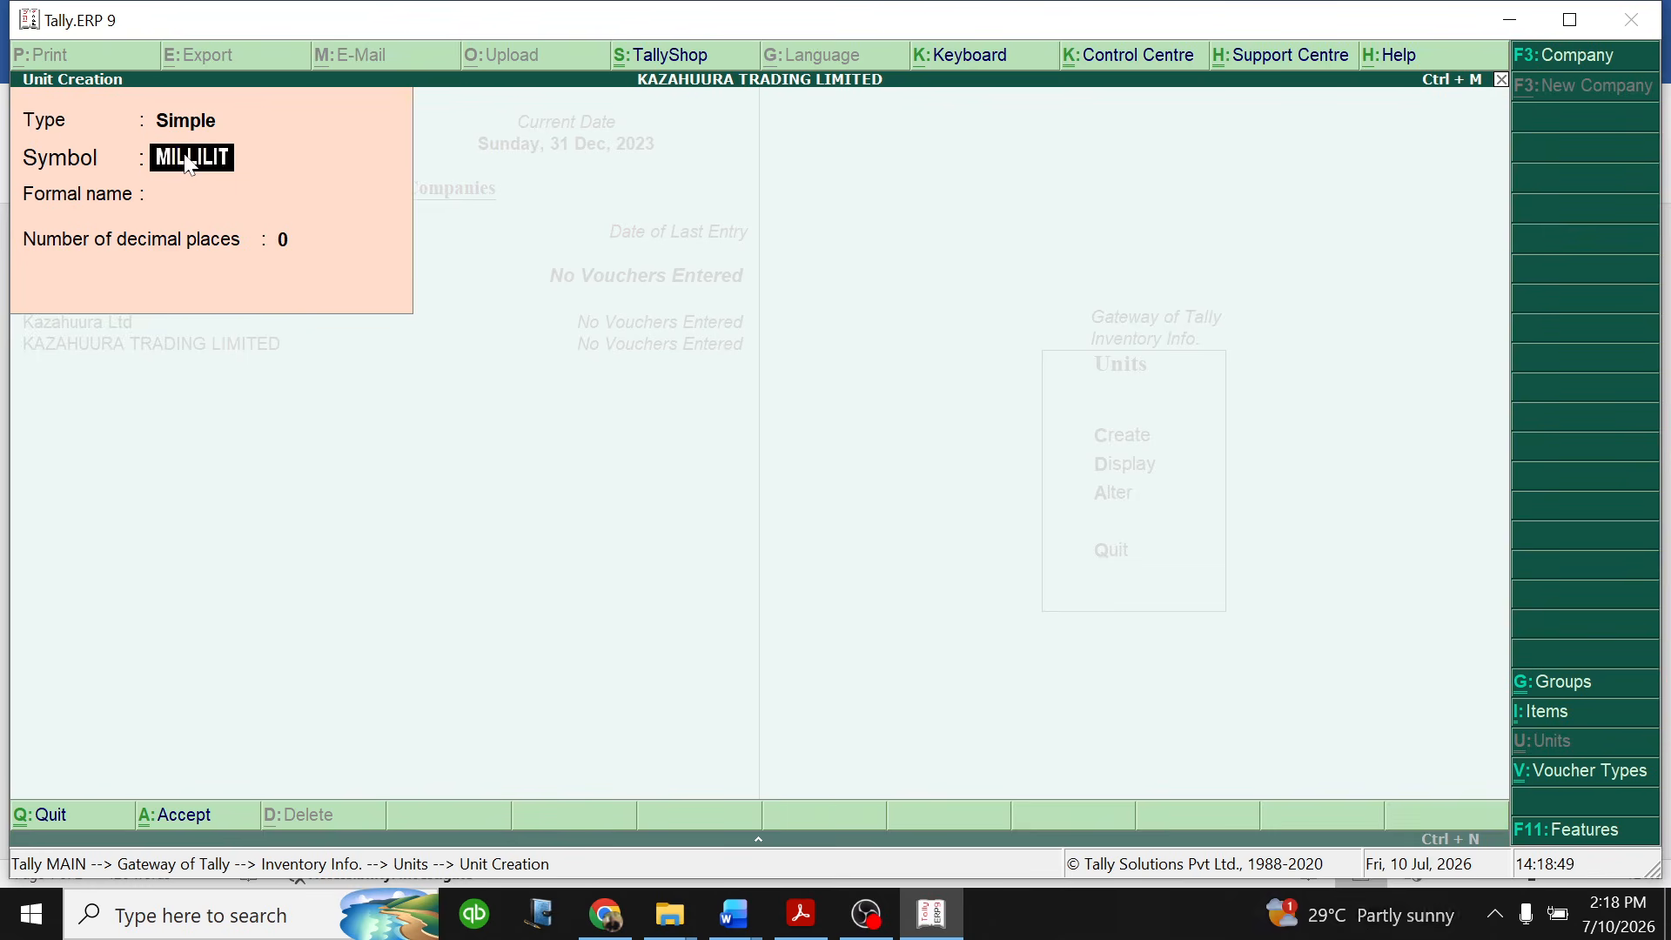
key("Return")
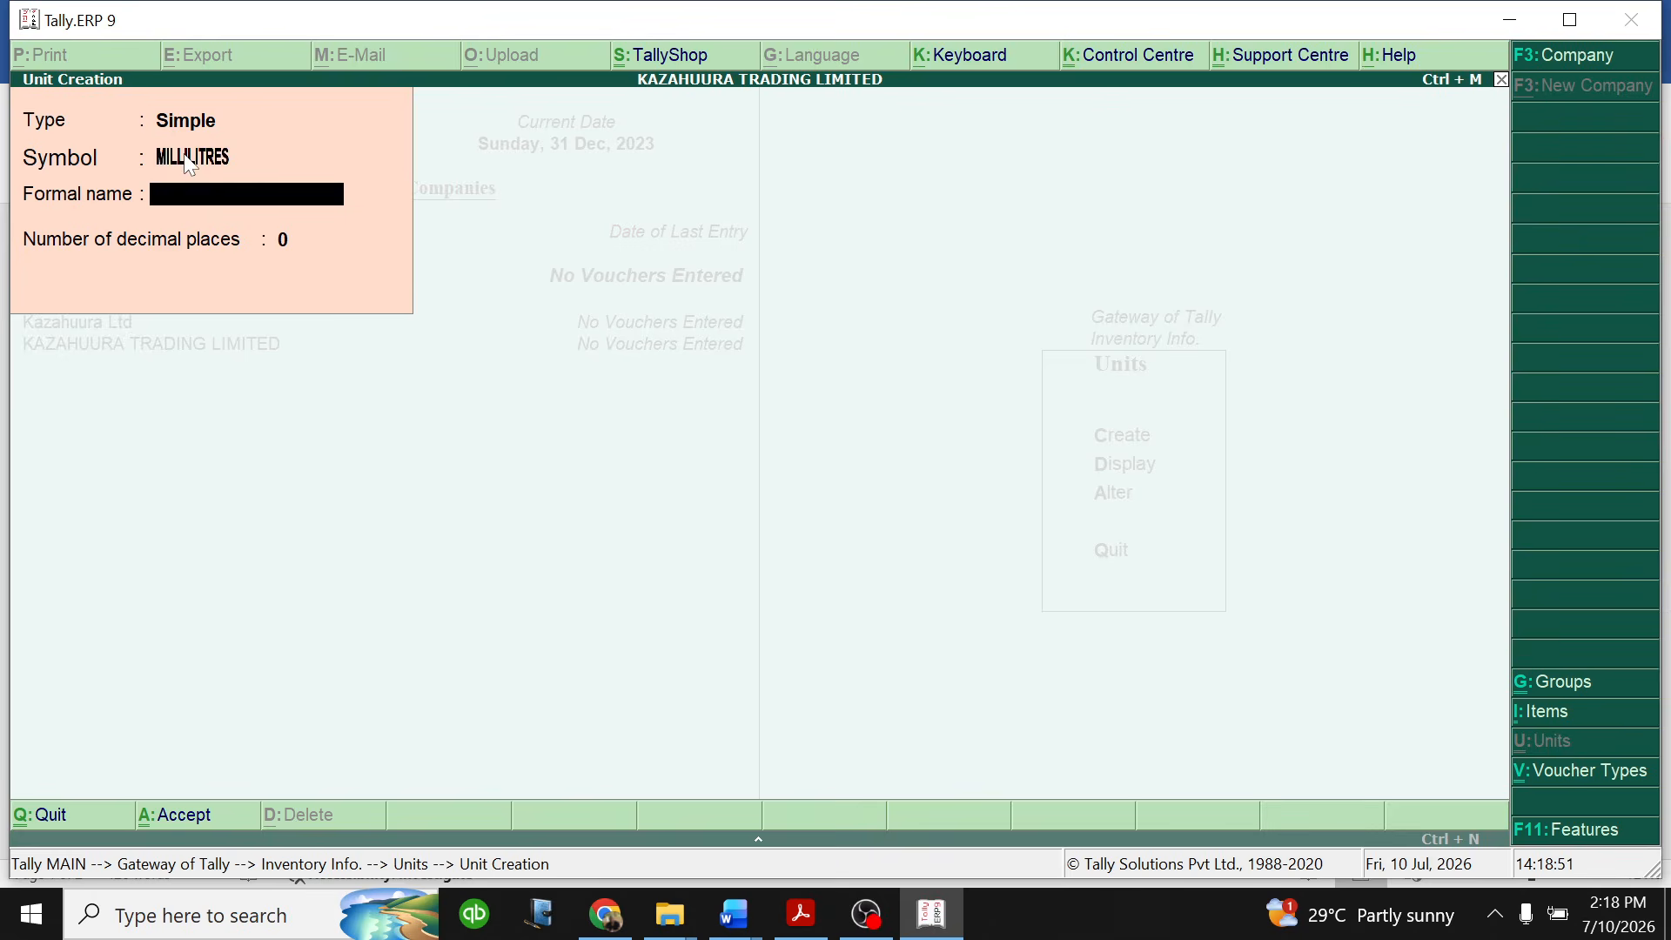
type("ML")
key("Return")
key("Return")
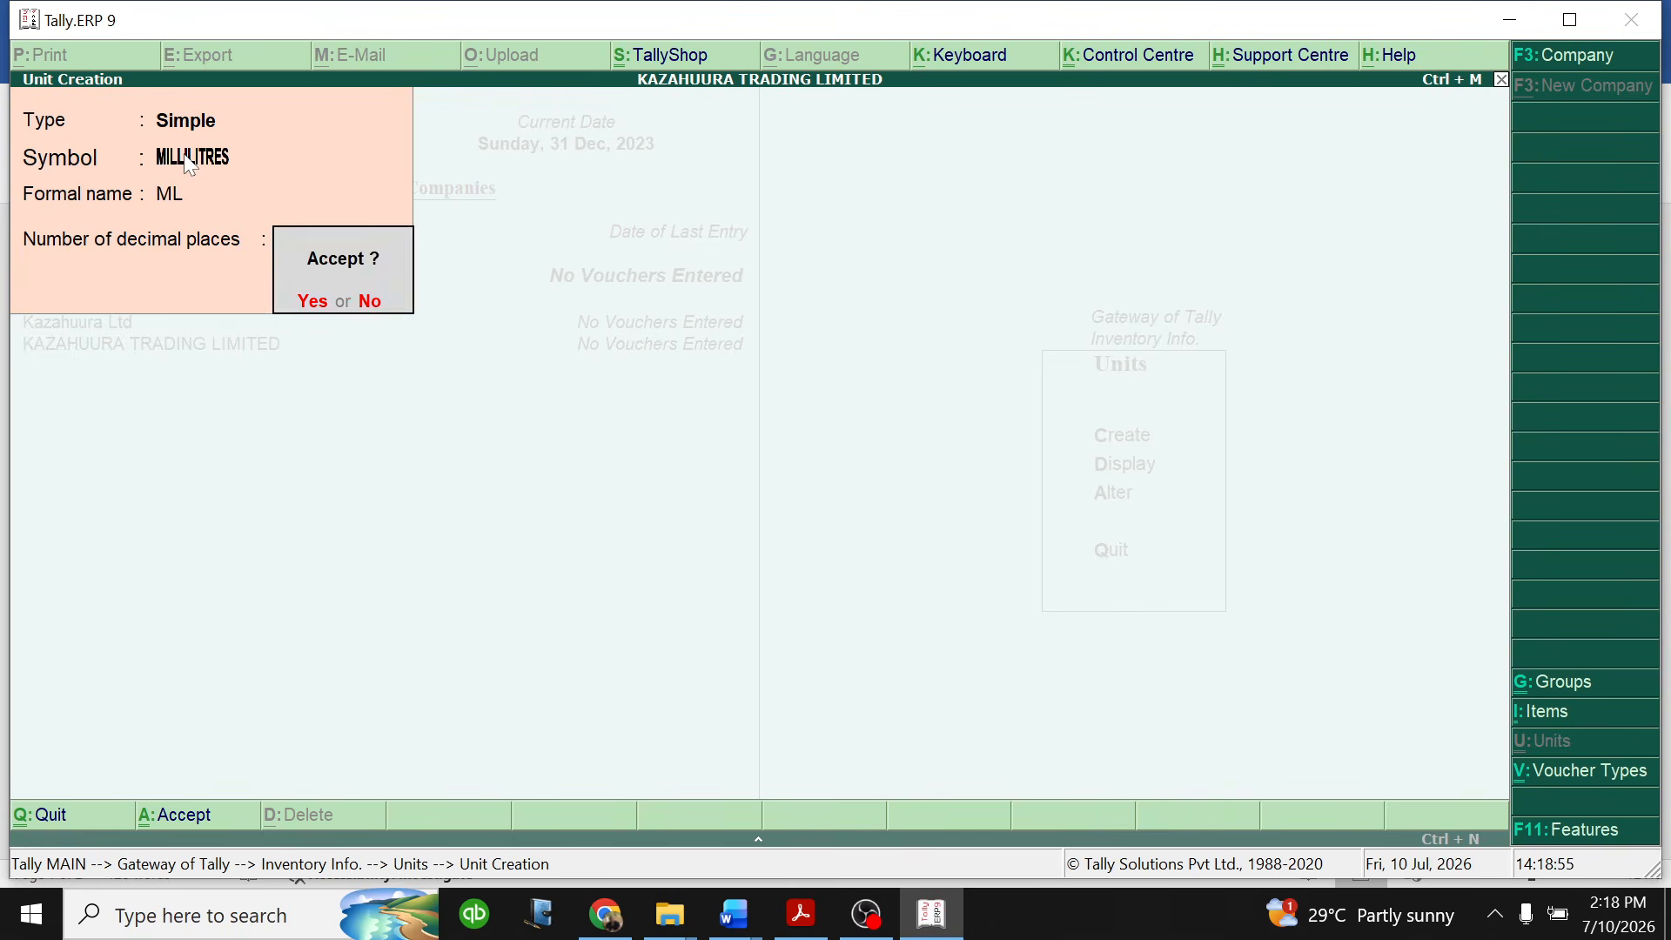
key("Return")
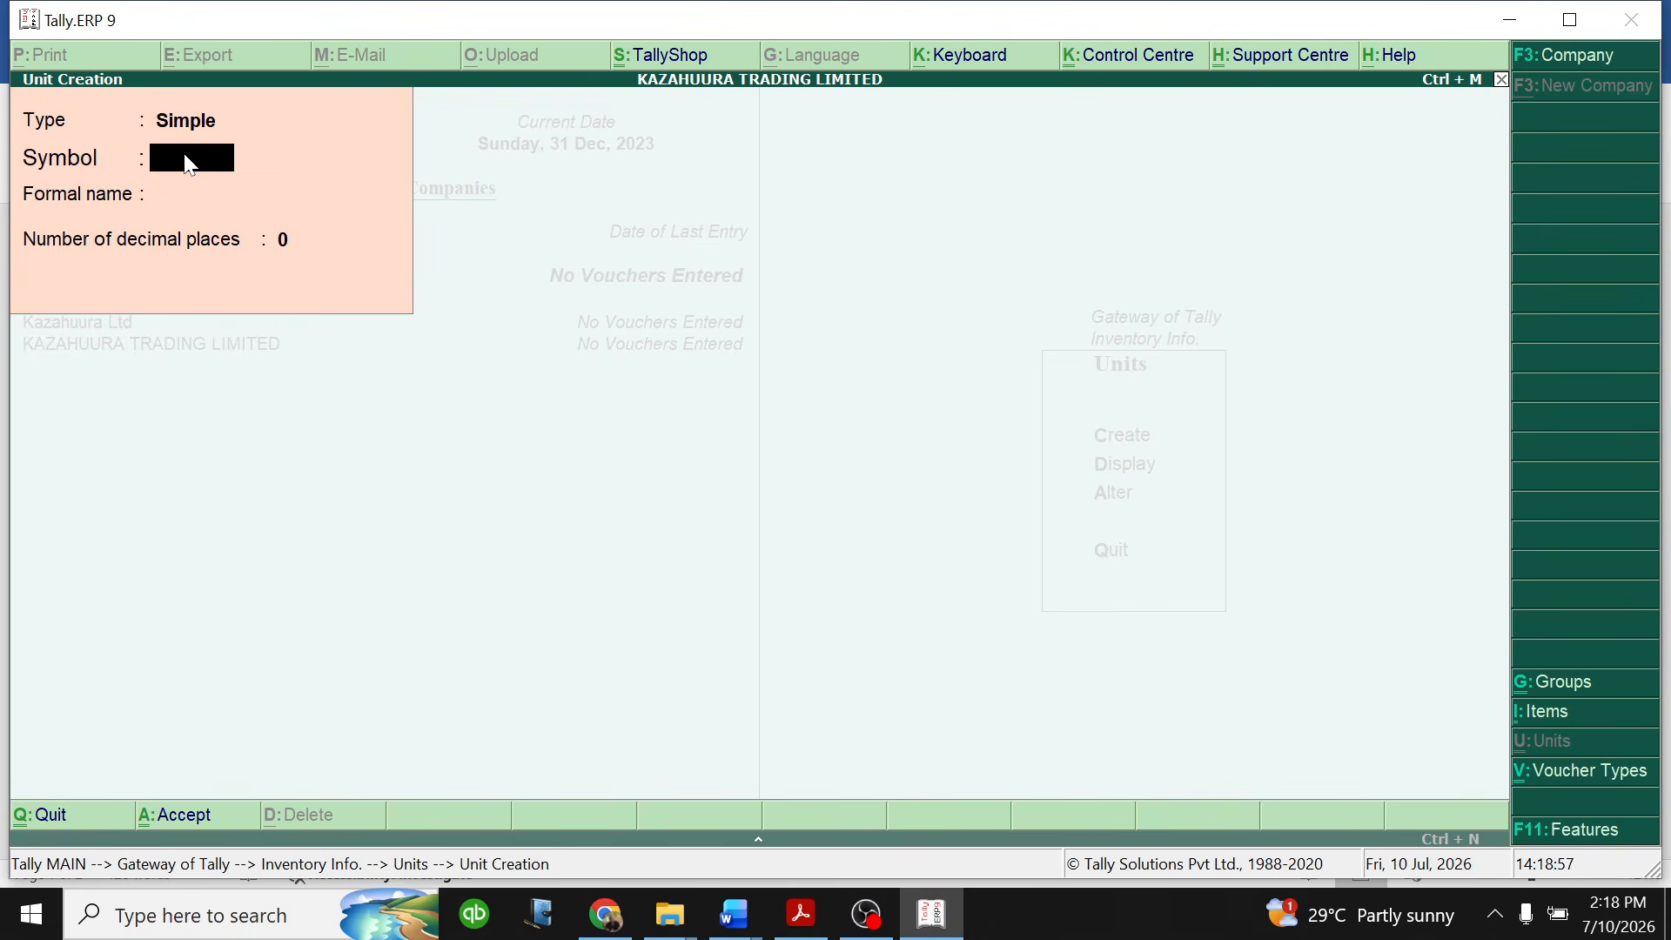
- Create a simple unit with symbol BOTTLES, formal name BTS and 0 decimal places
type("BOTTLES")
key("Return")
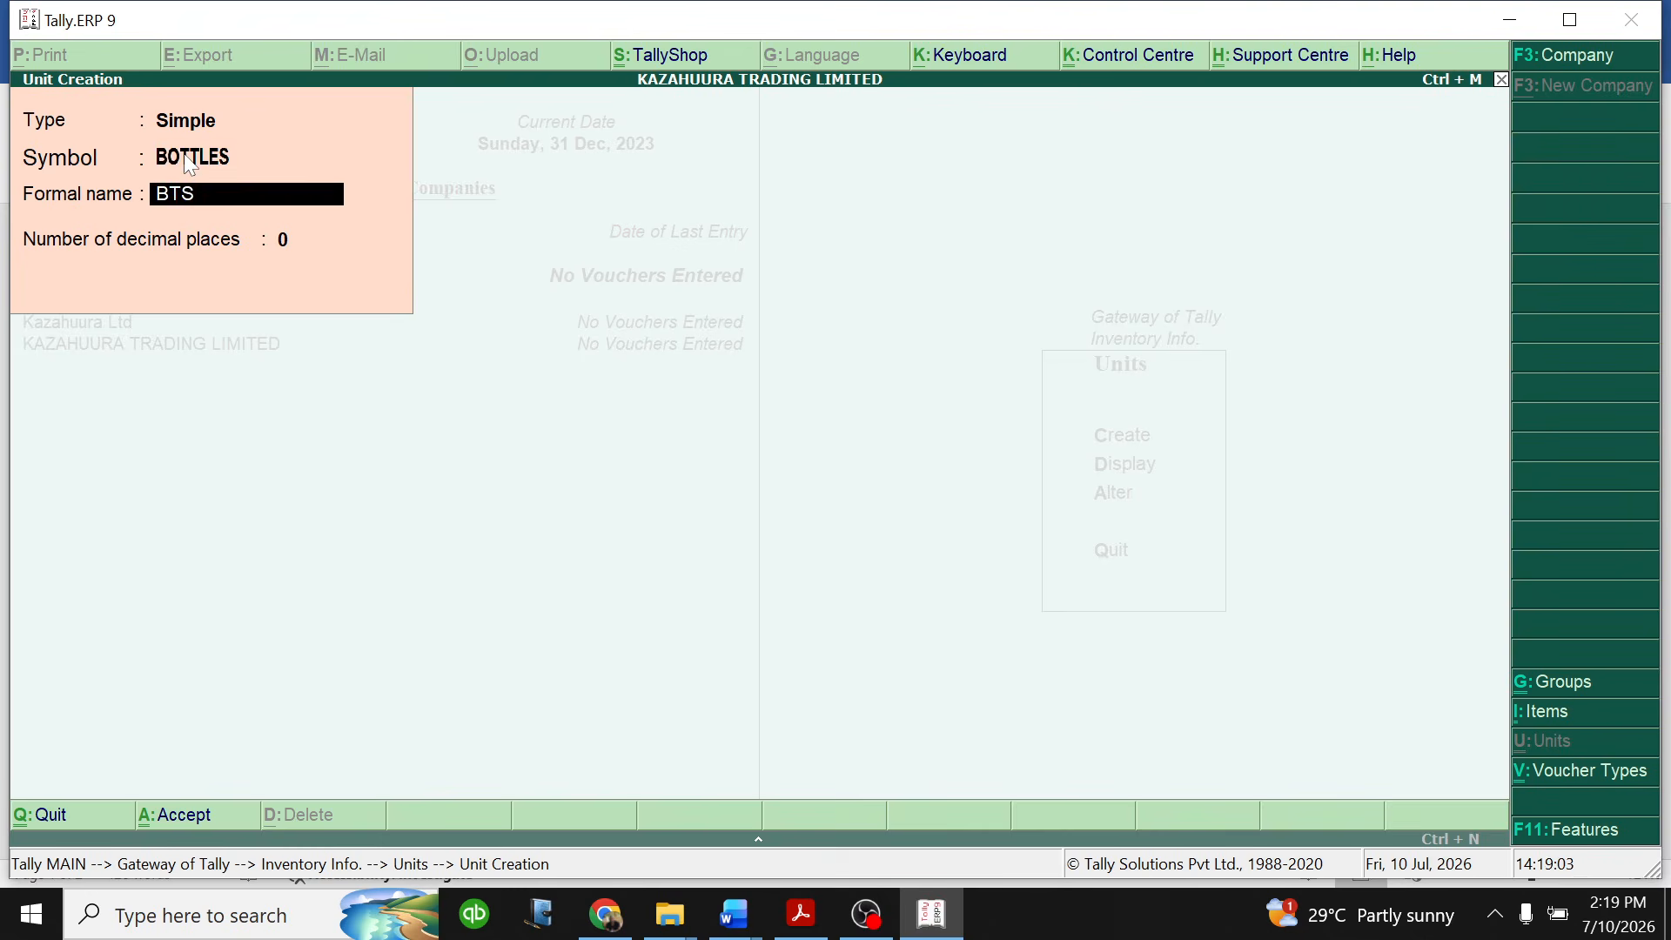
key("Return")
key("Return")
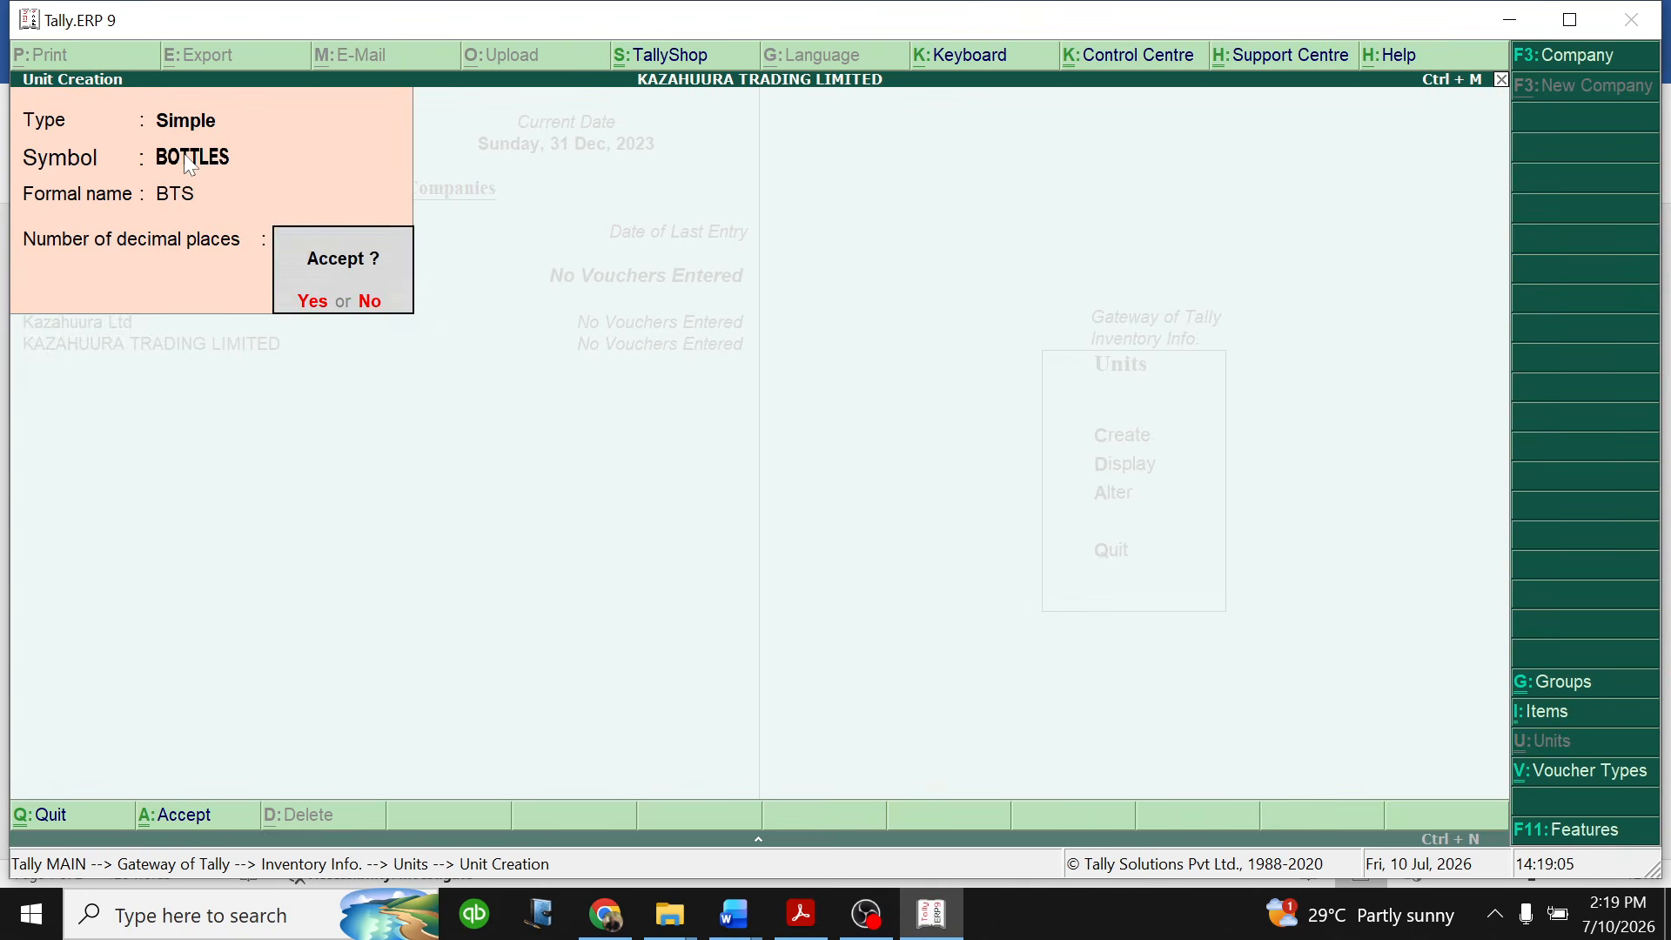
key("Return")
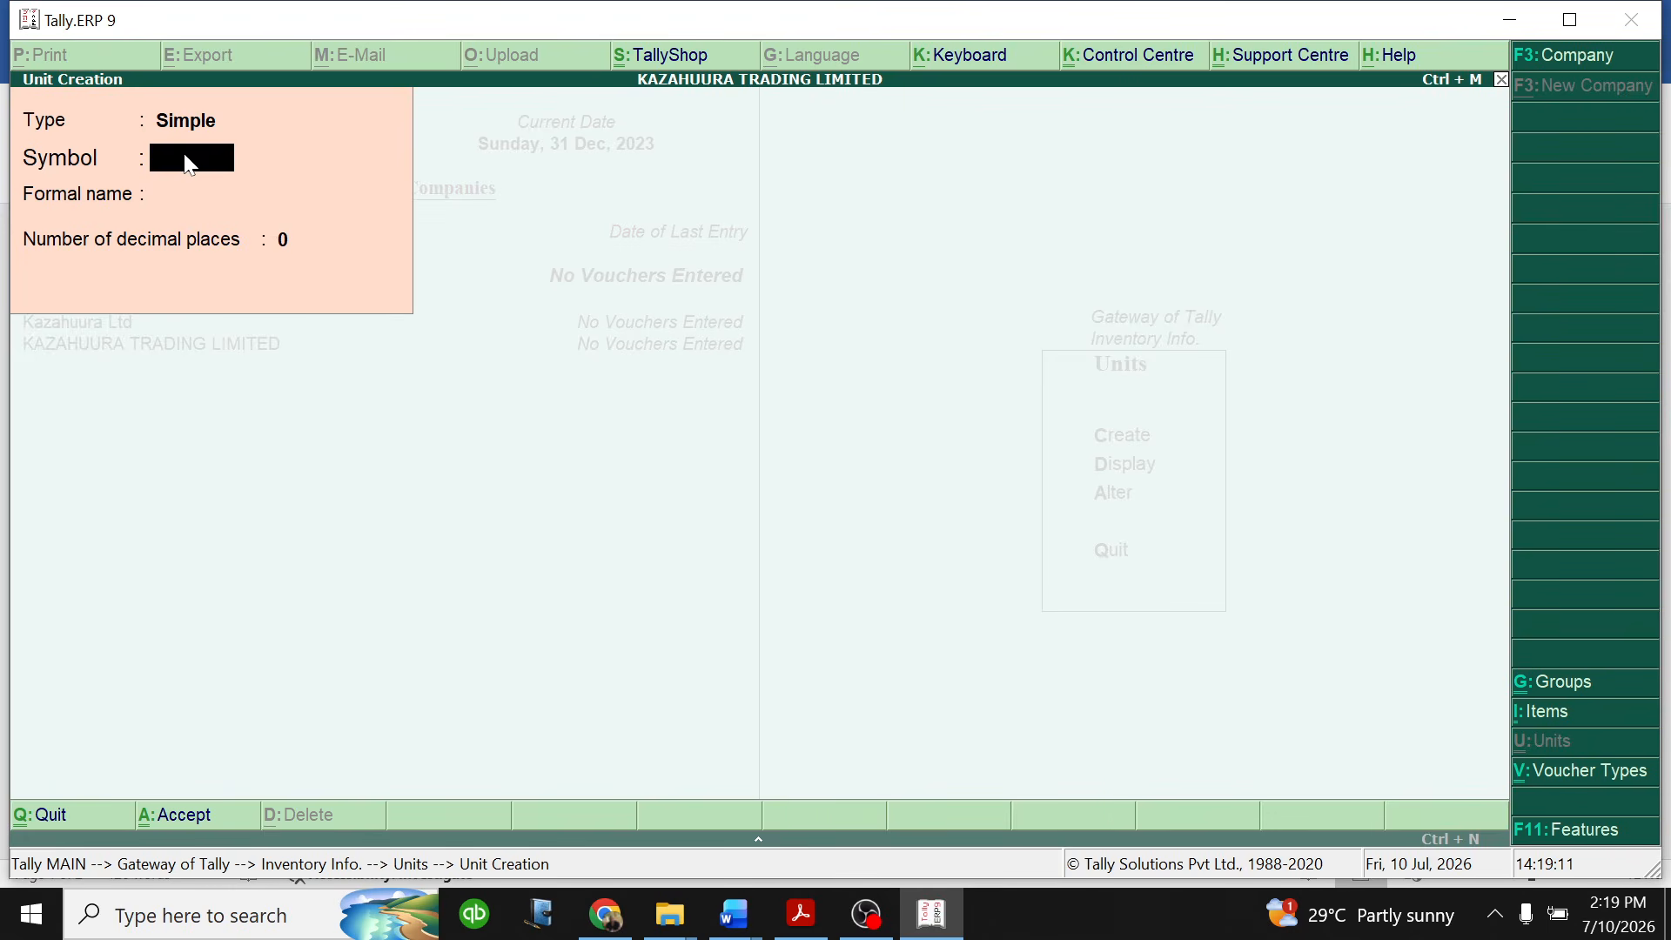
- Create a simple unit with symbol REAM, formal name RMS and 0 decimal places
type("REAM")
key("Return")
type("RMS")
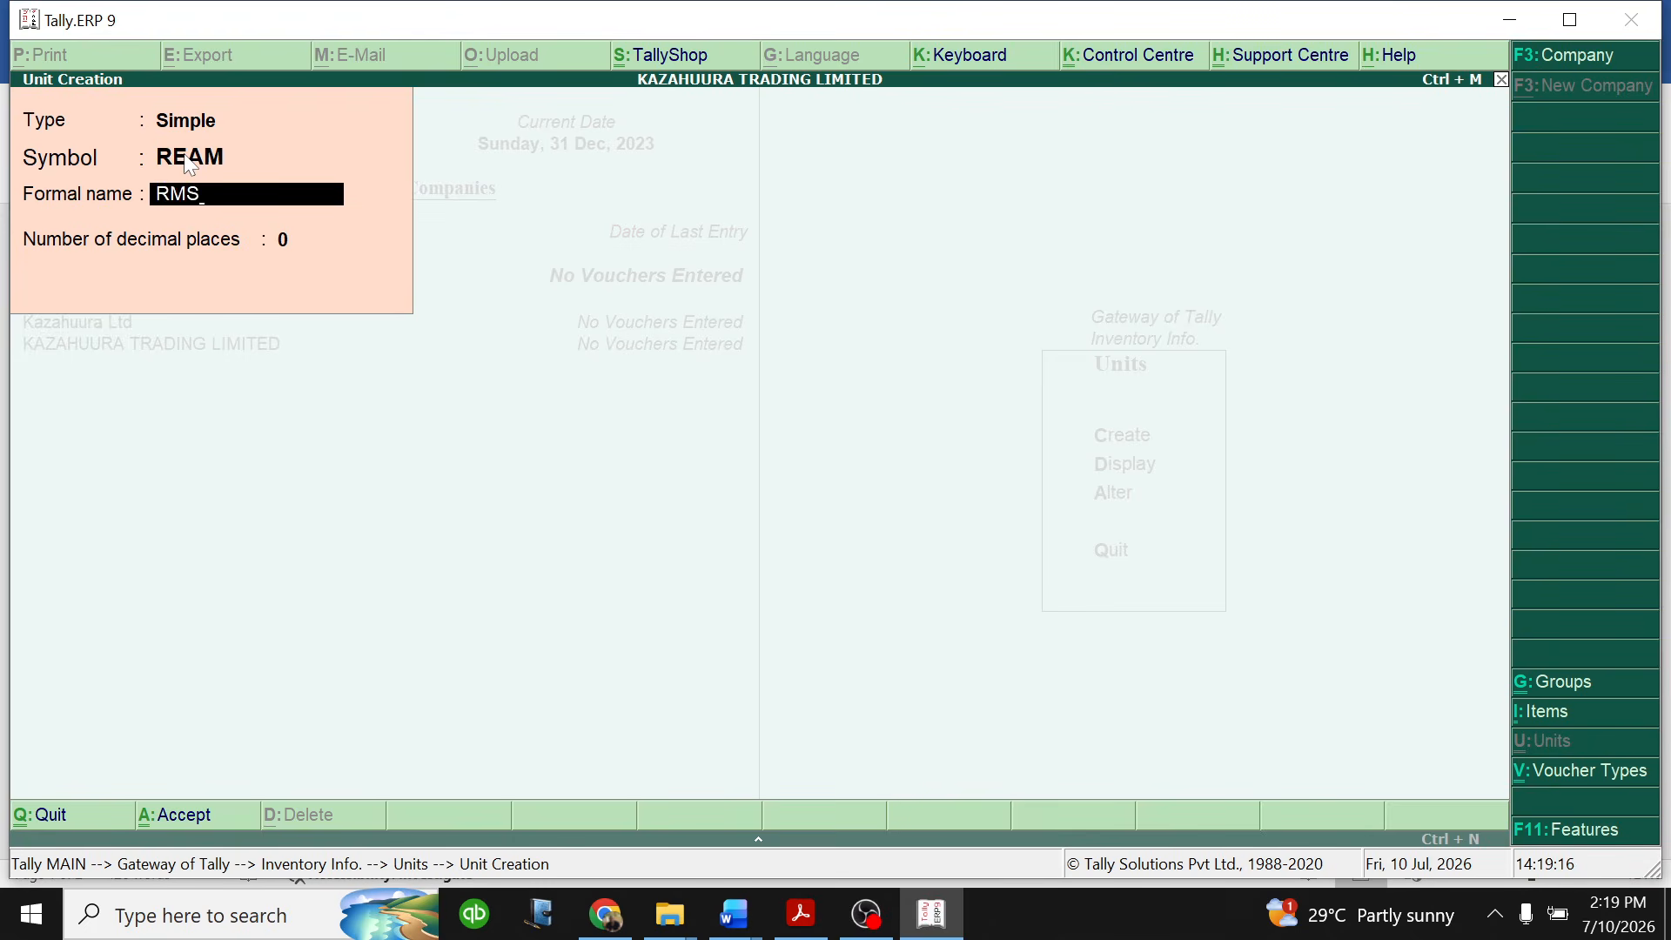
key("Return")
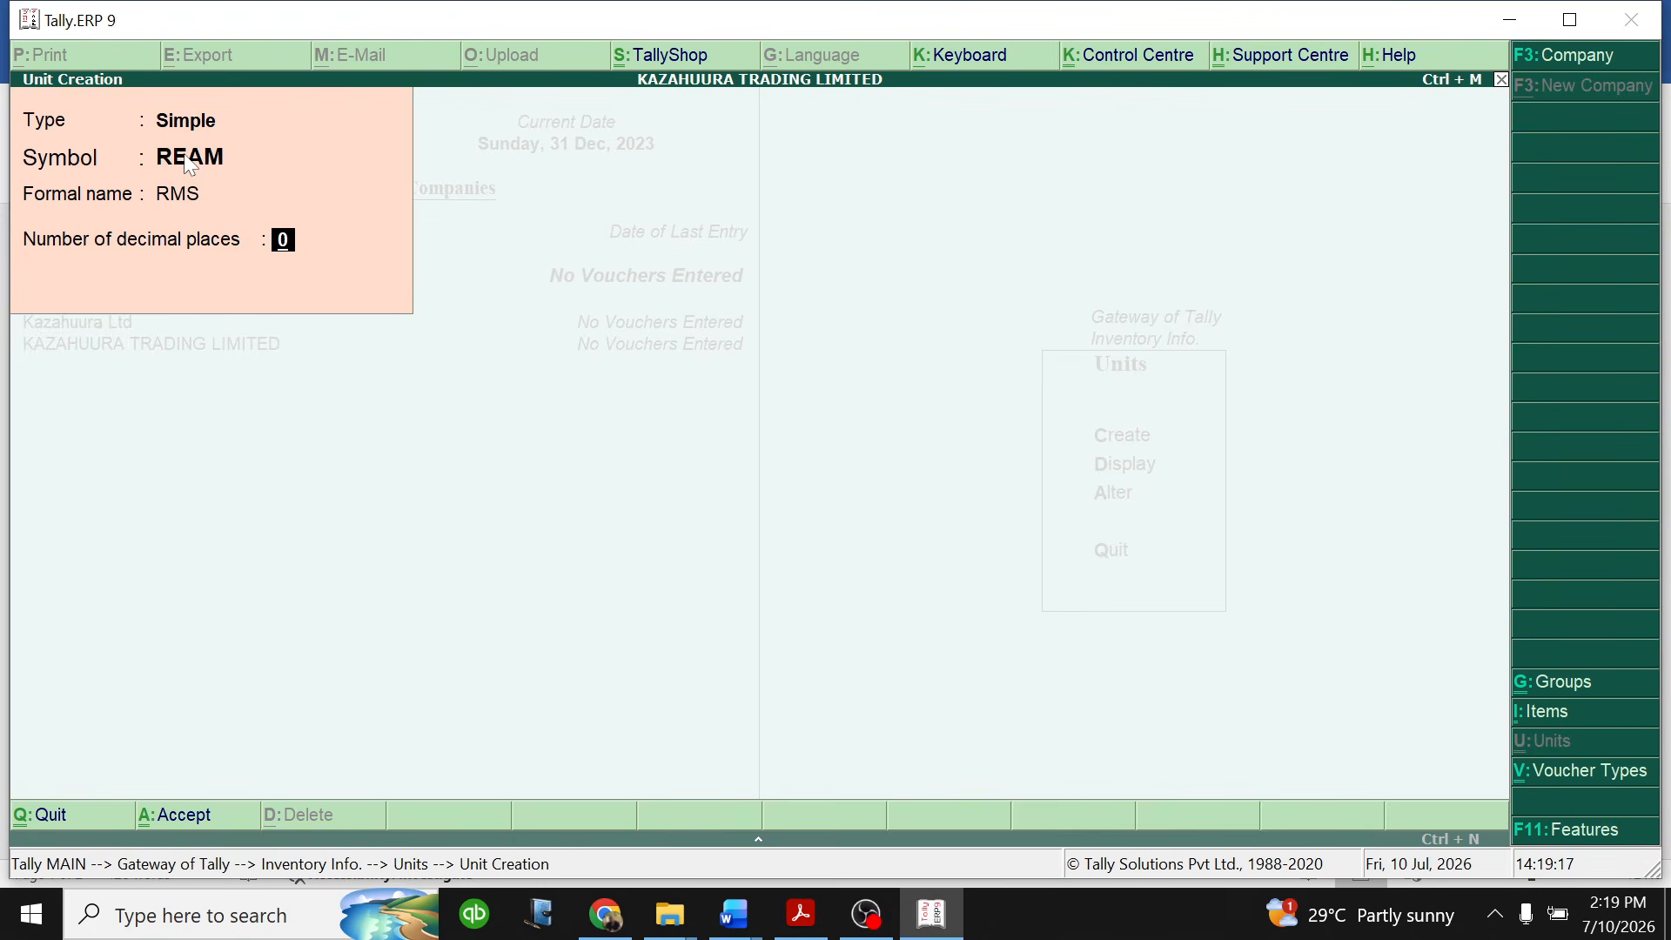
key("Return")
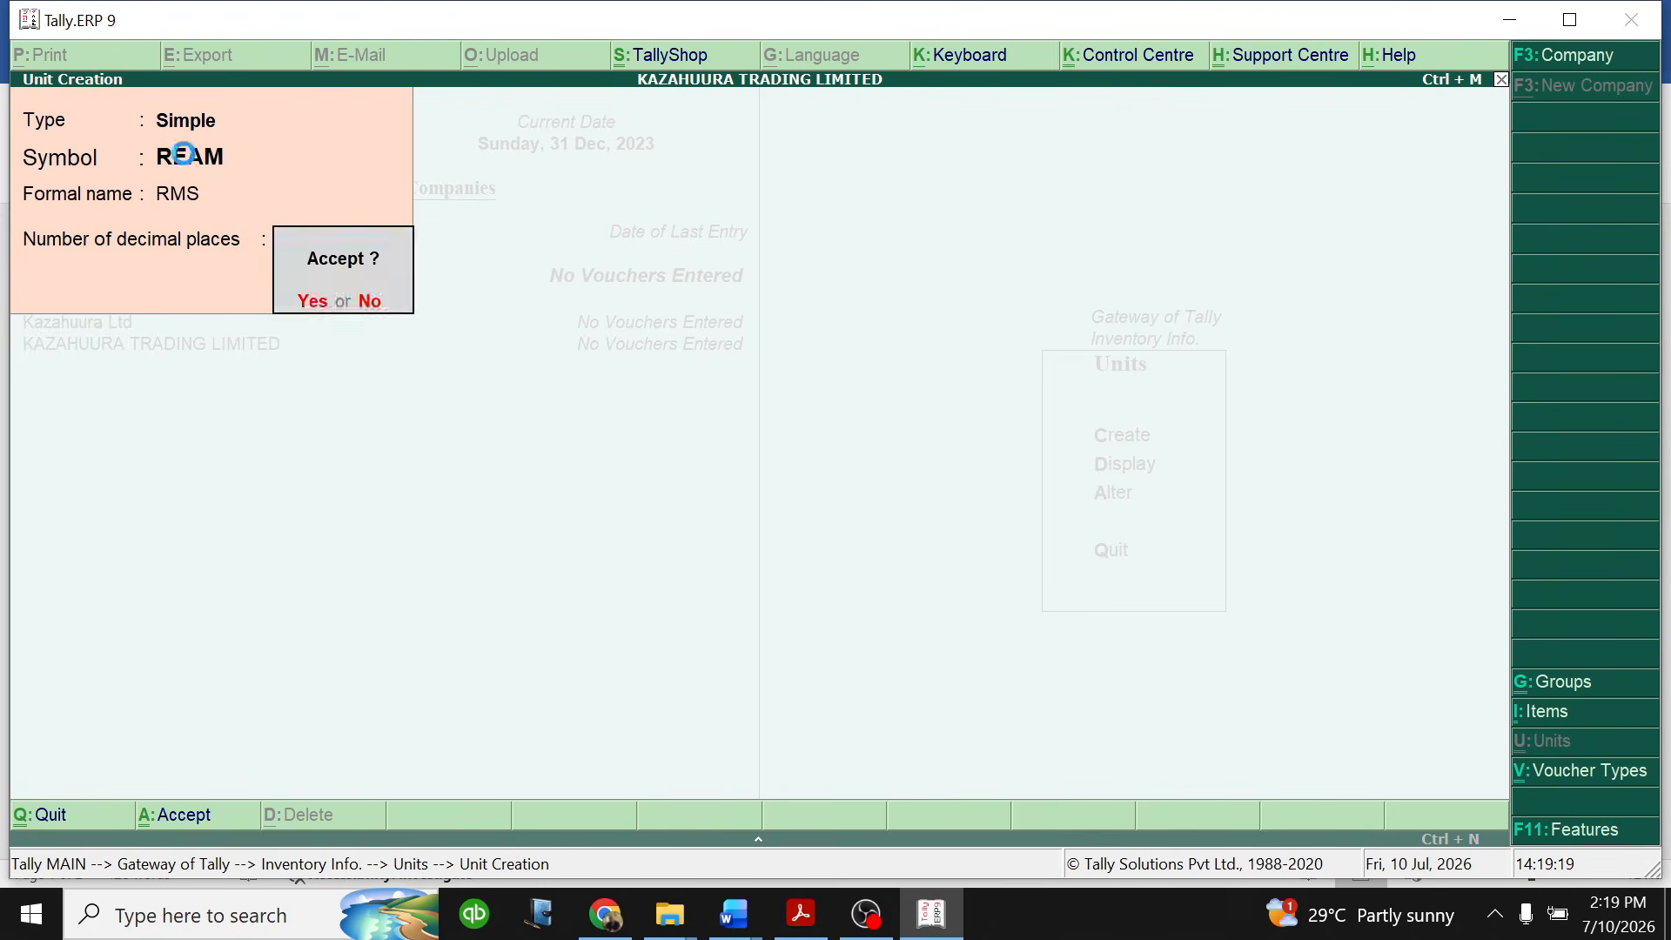
key("Return")
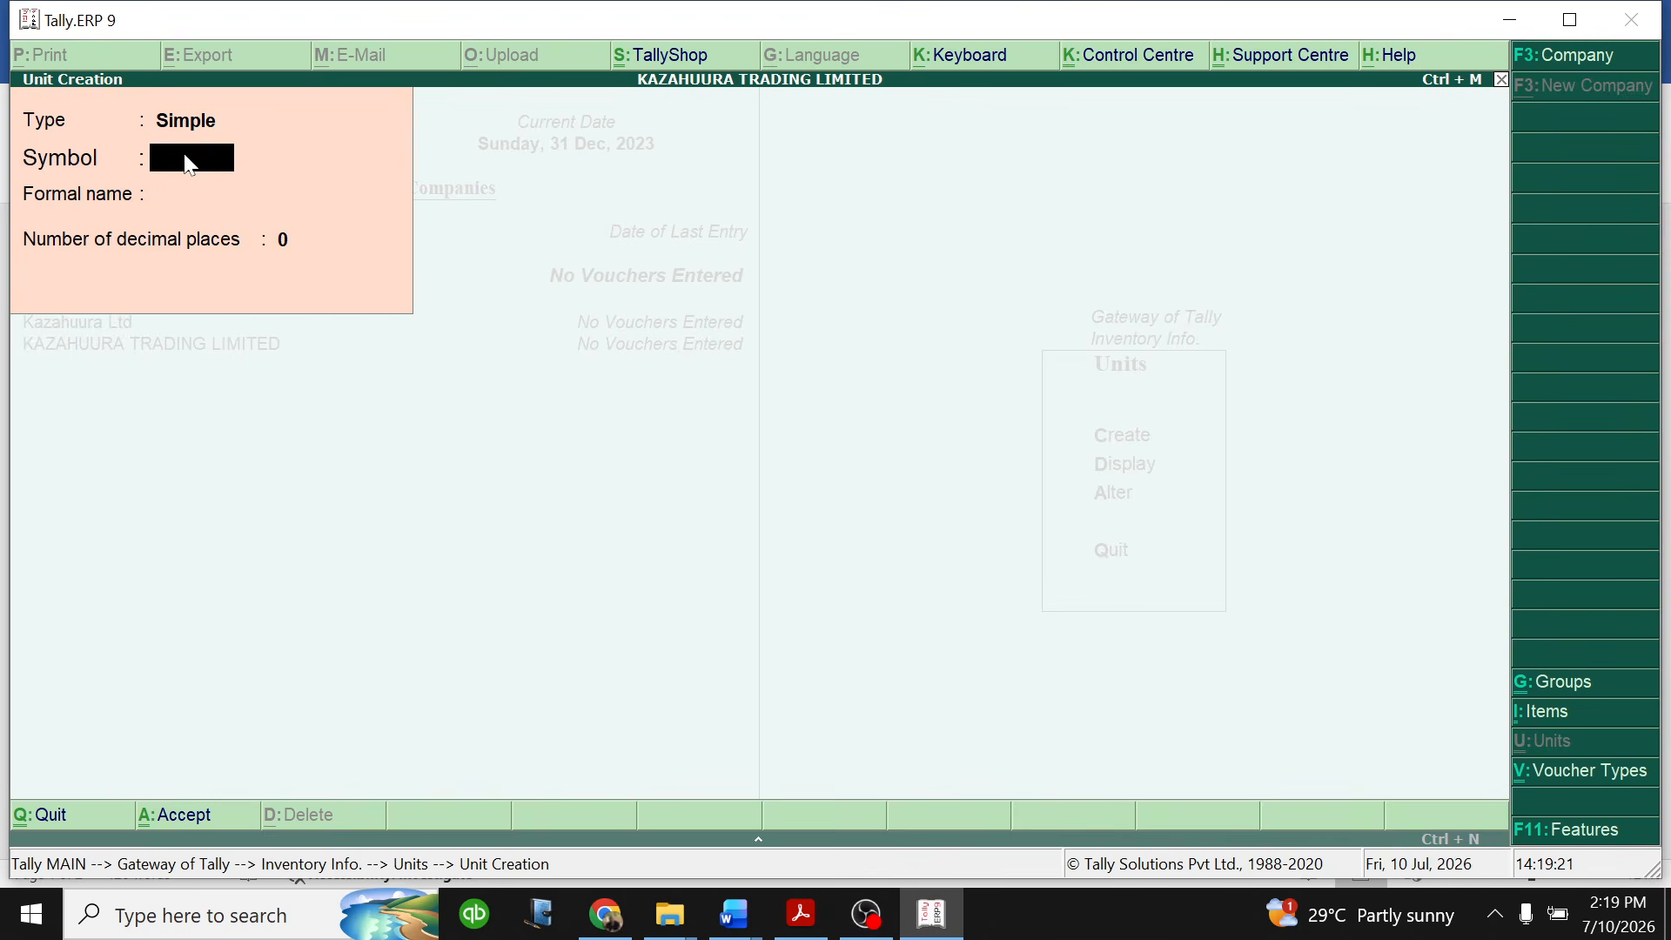
- Create a simple unit with symbol DOZEN, formal name DZN and 0 decimal places
type("DOZEN")
key("Return")
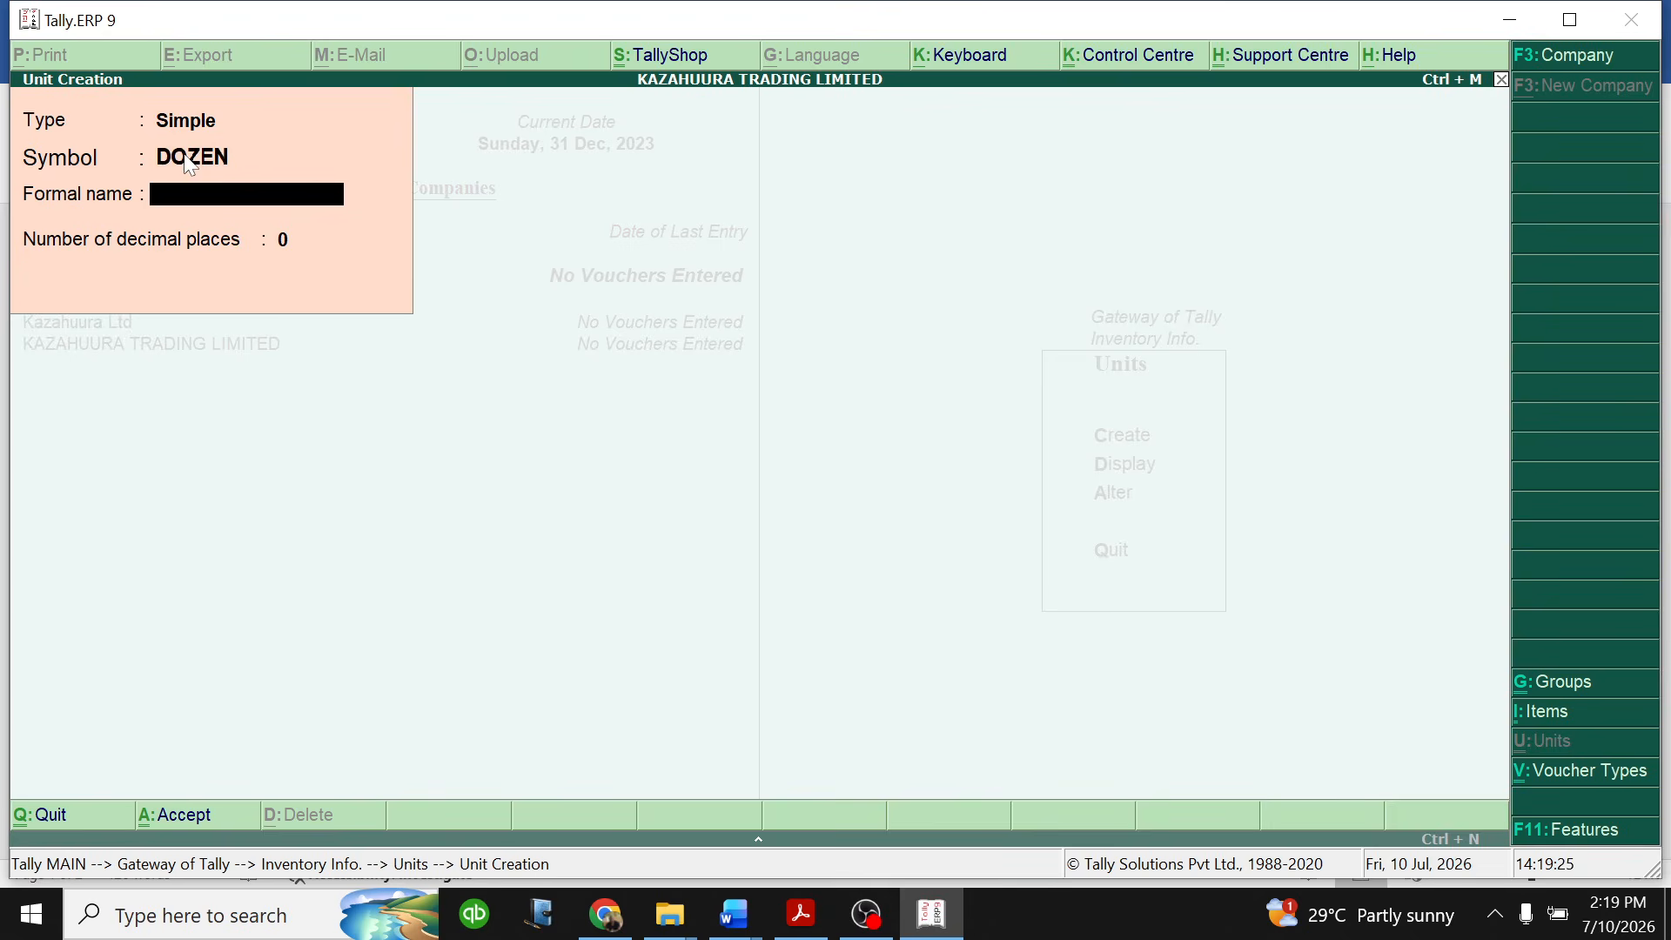
type("DZN")
key("Return")
key("Return")
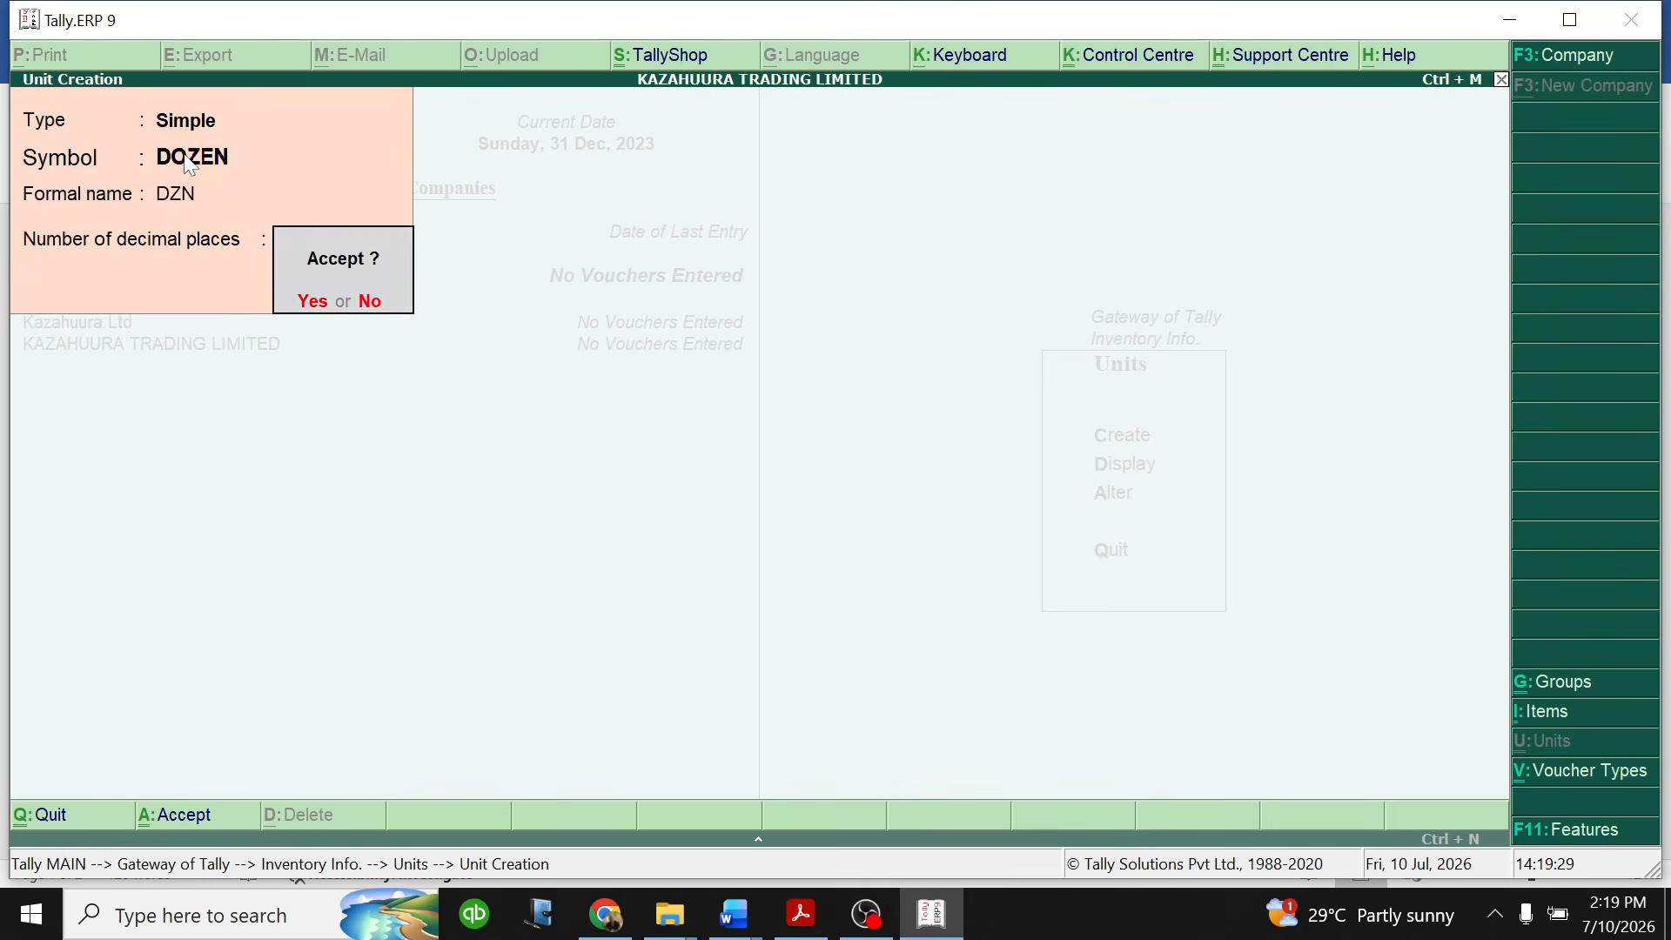
key("Return")
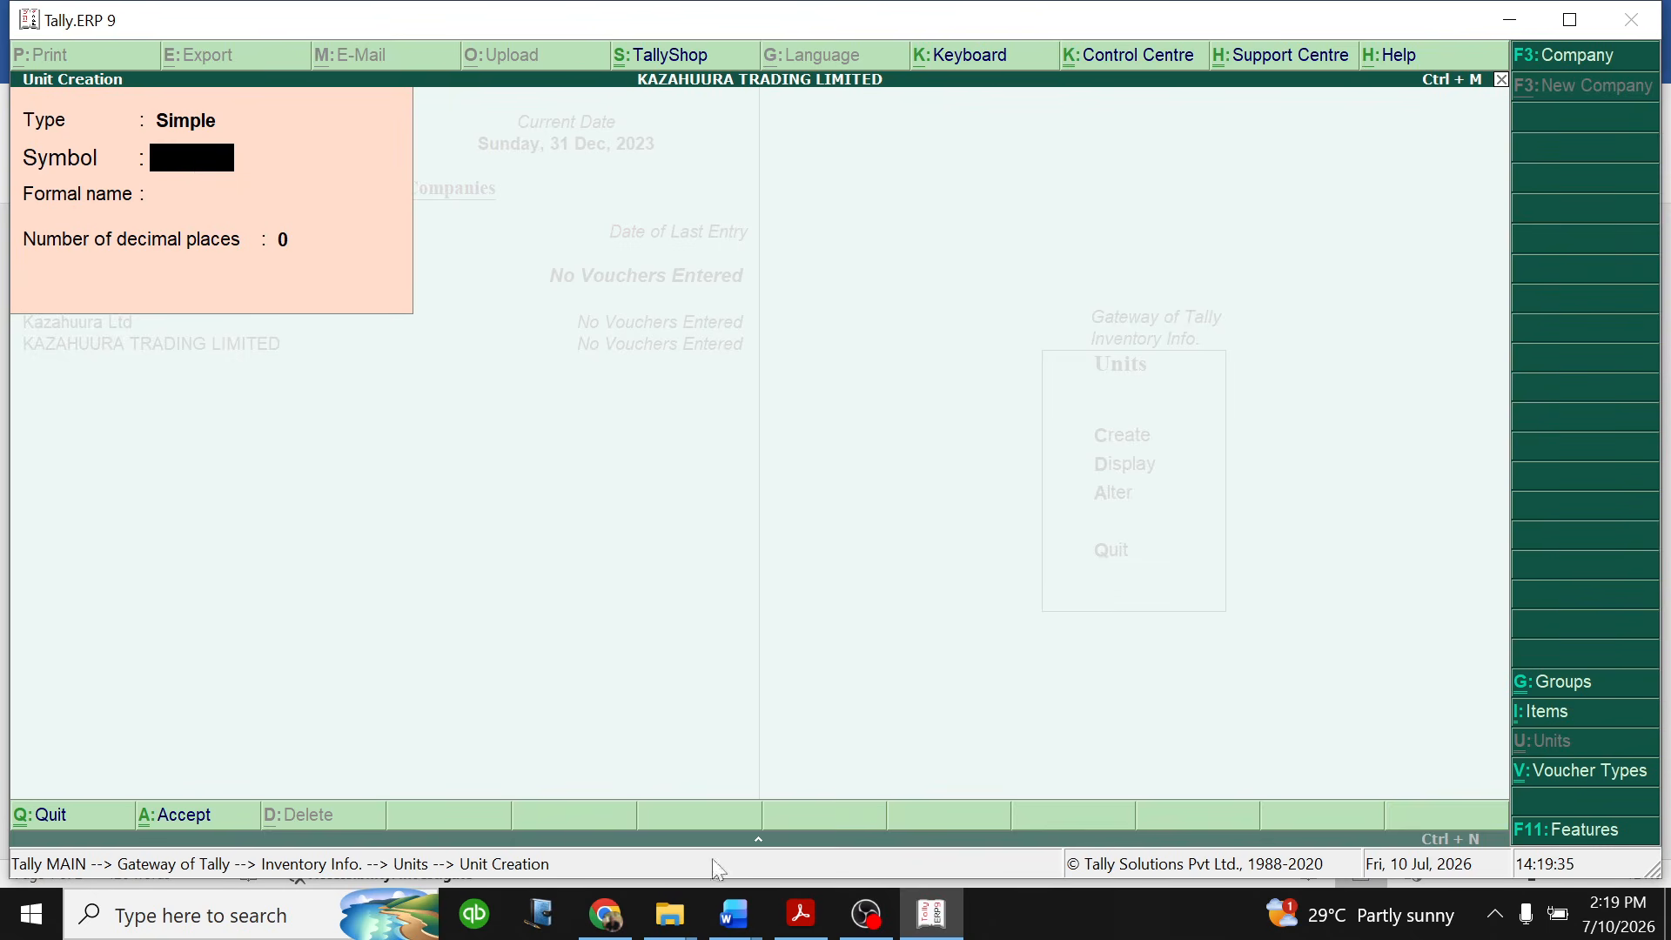
- Check the practice question in Word briefly, and leave unit creation in Tally.ERP 9 to return to the Gateway of Tally
mouse_move(741, 916)
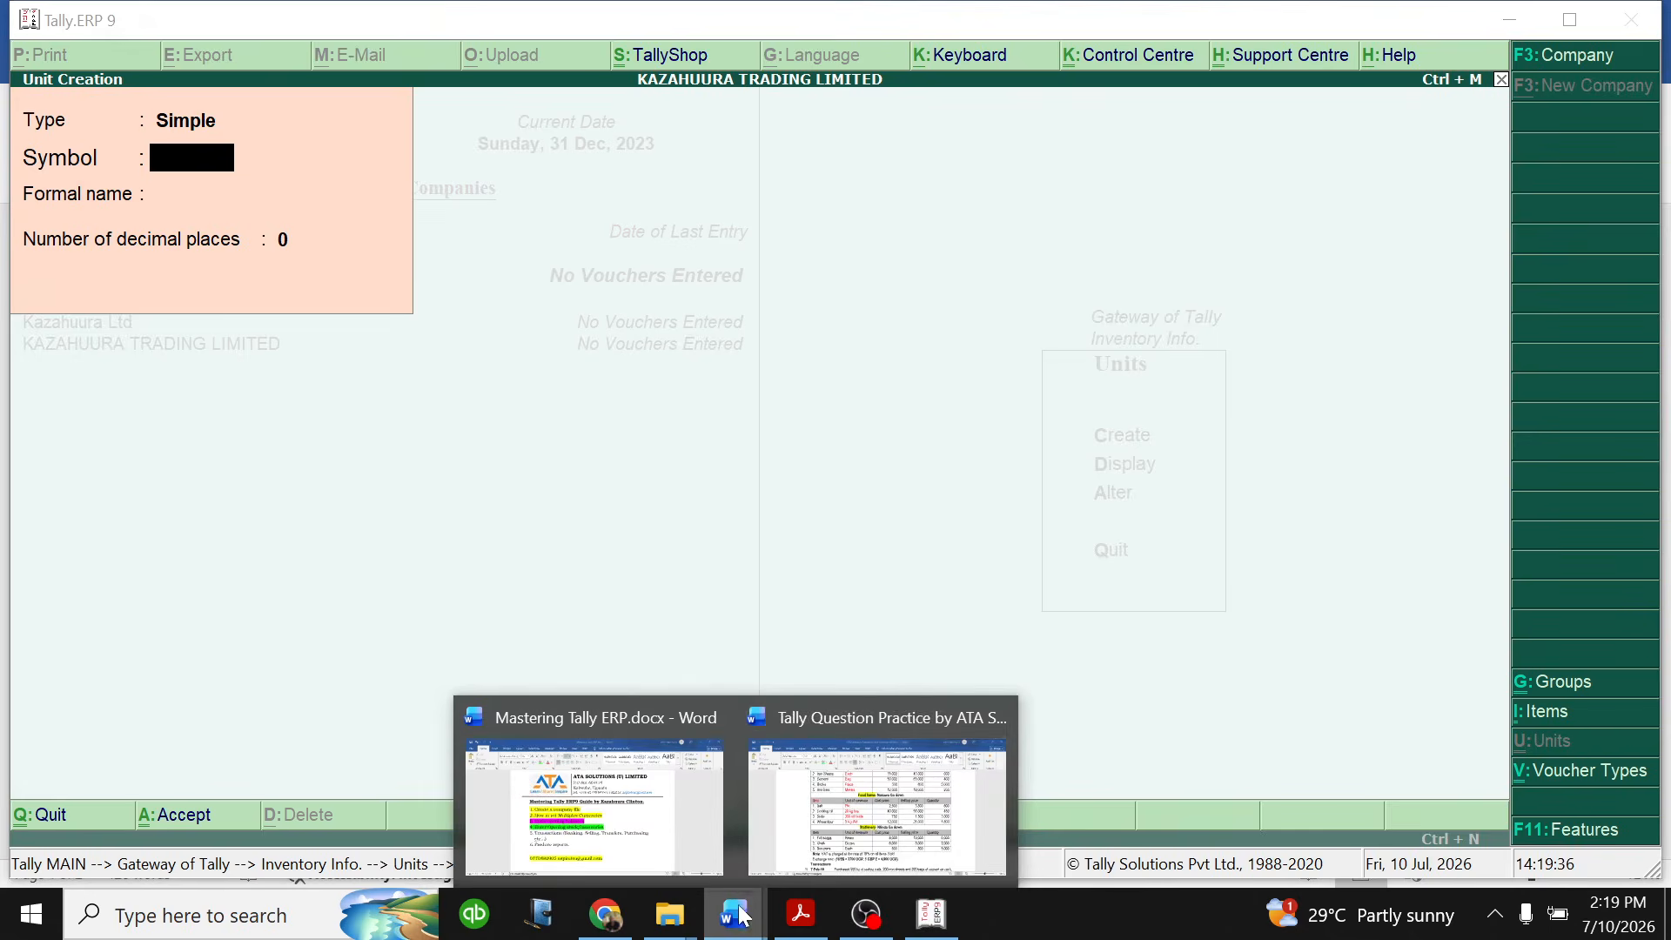
left_click(866, 822)
left_click(931, 913)
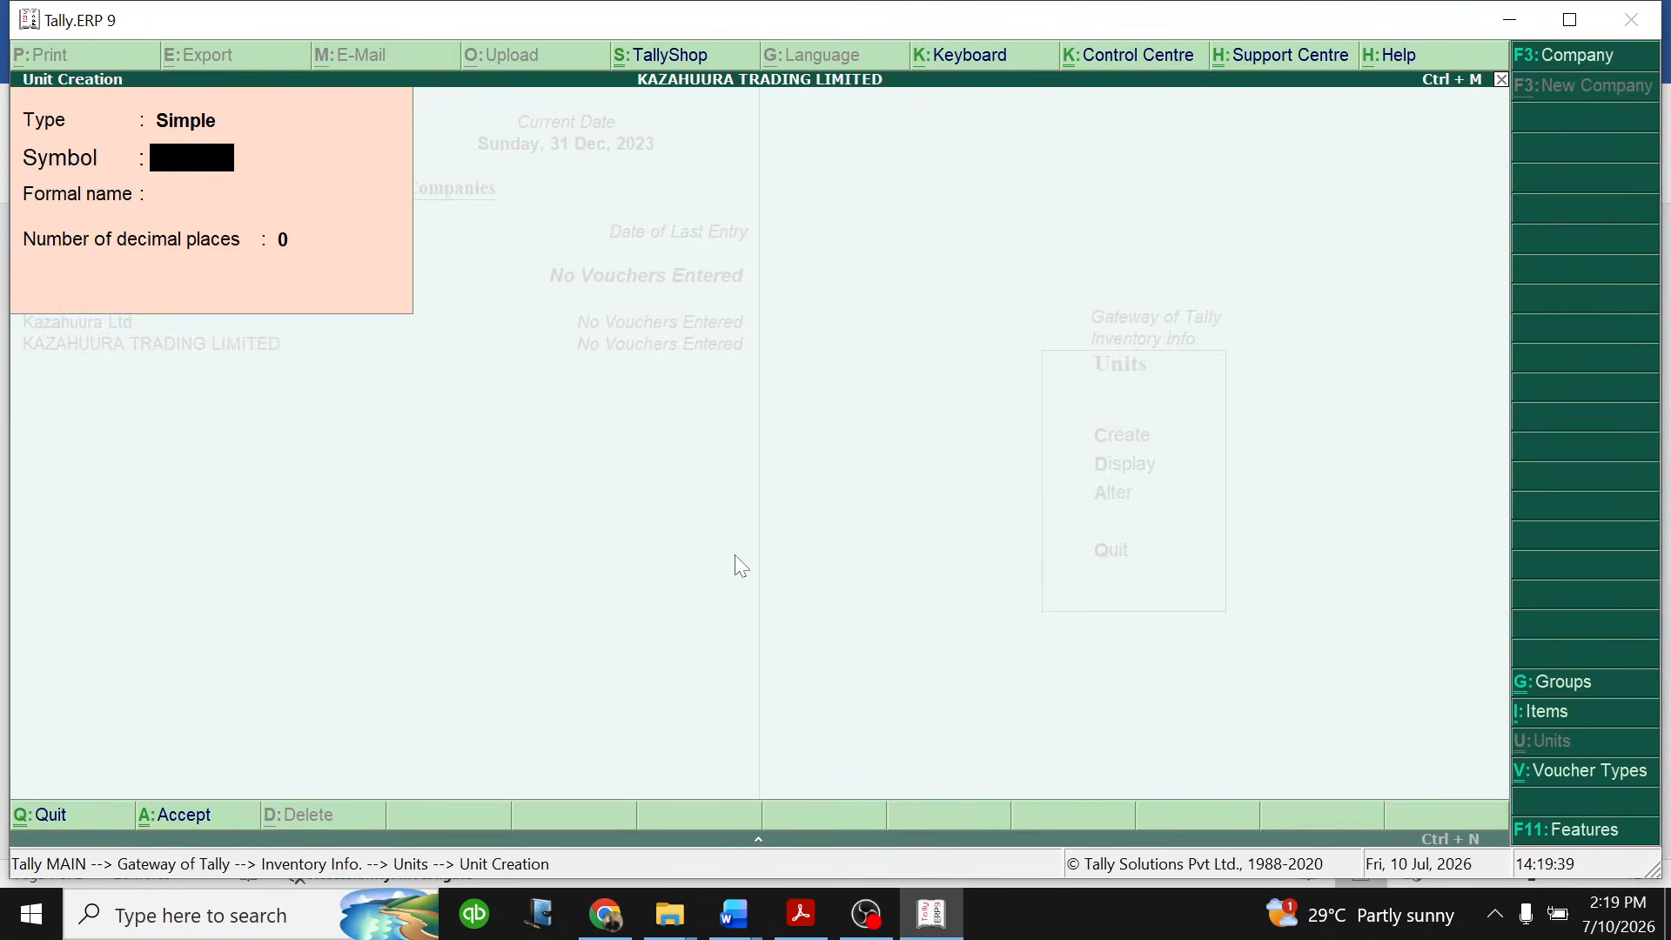
key("Escape")
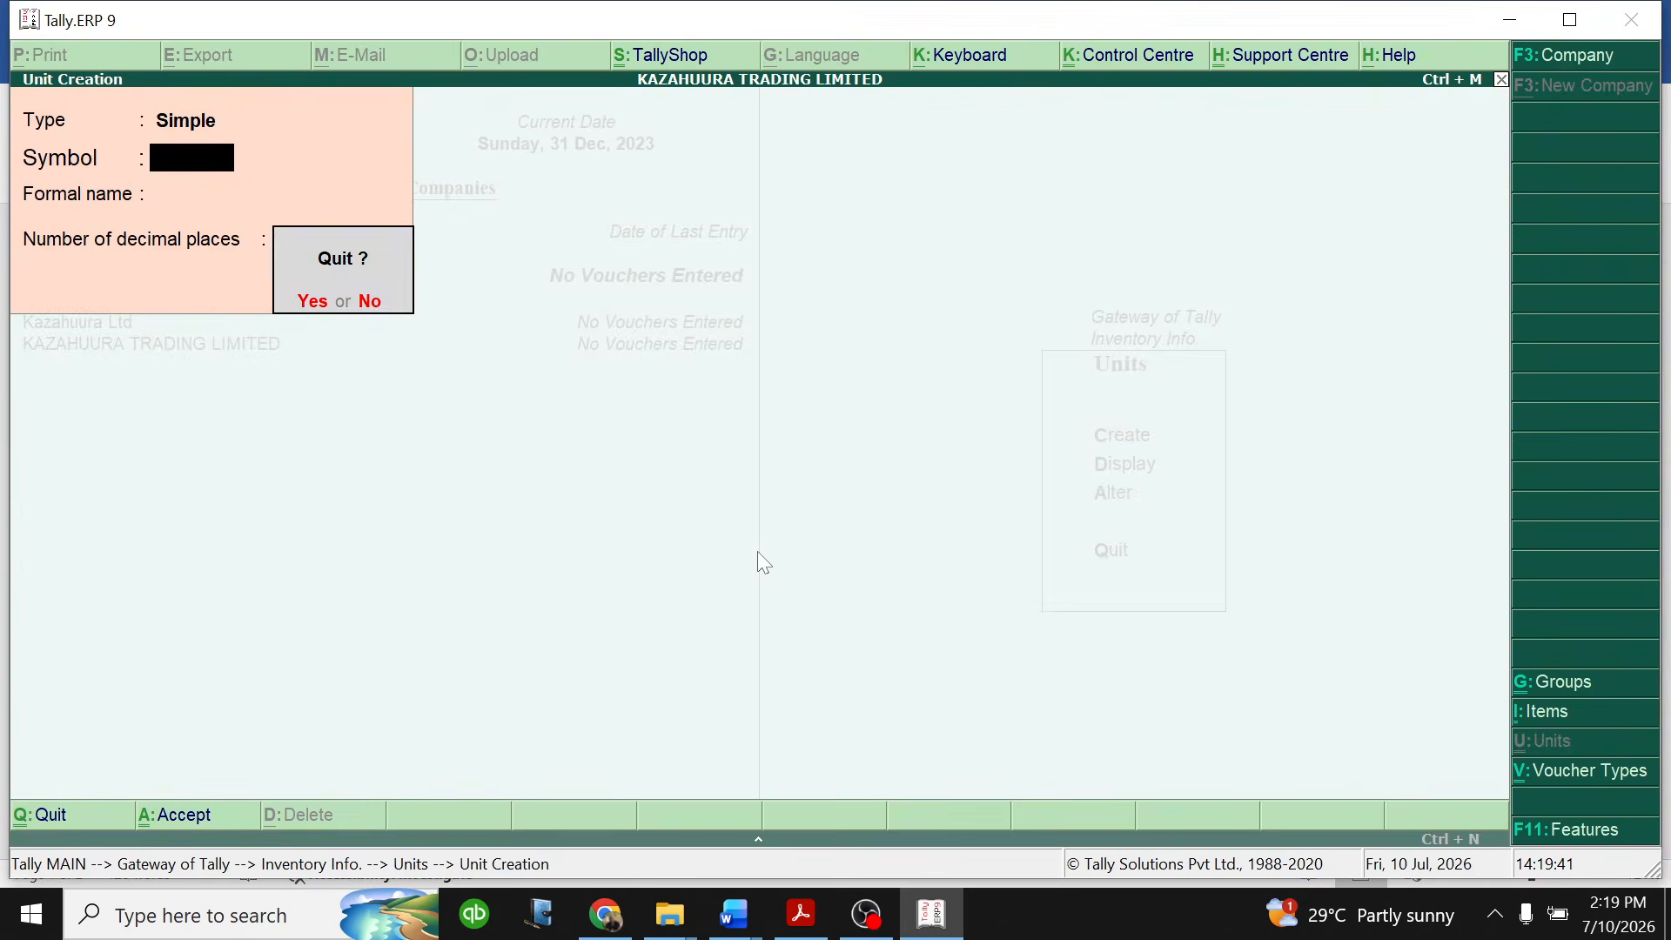
key("y")
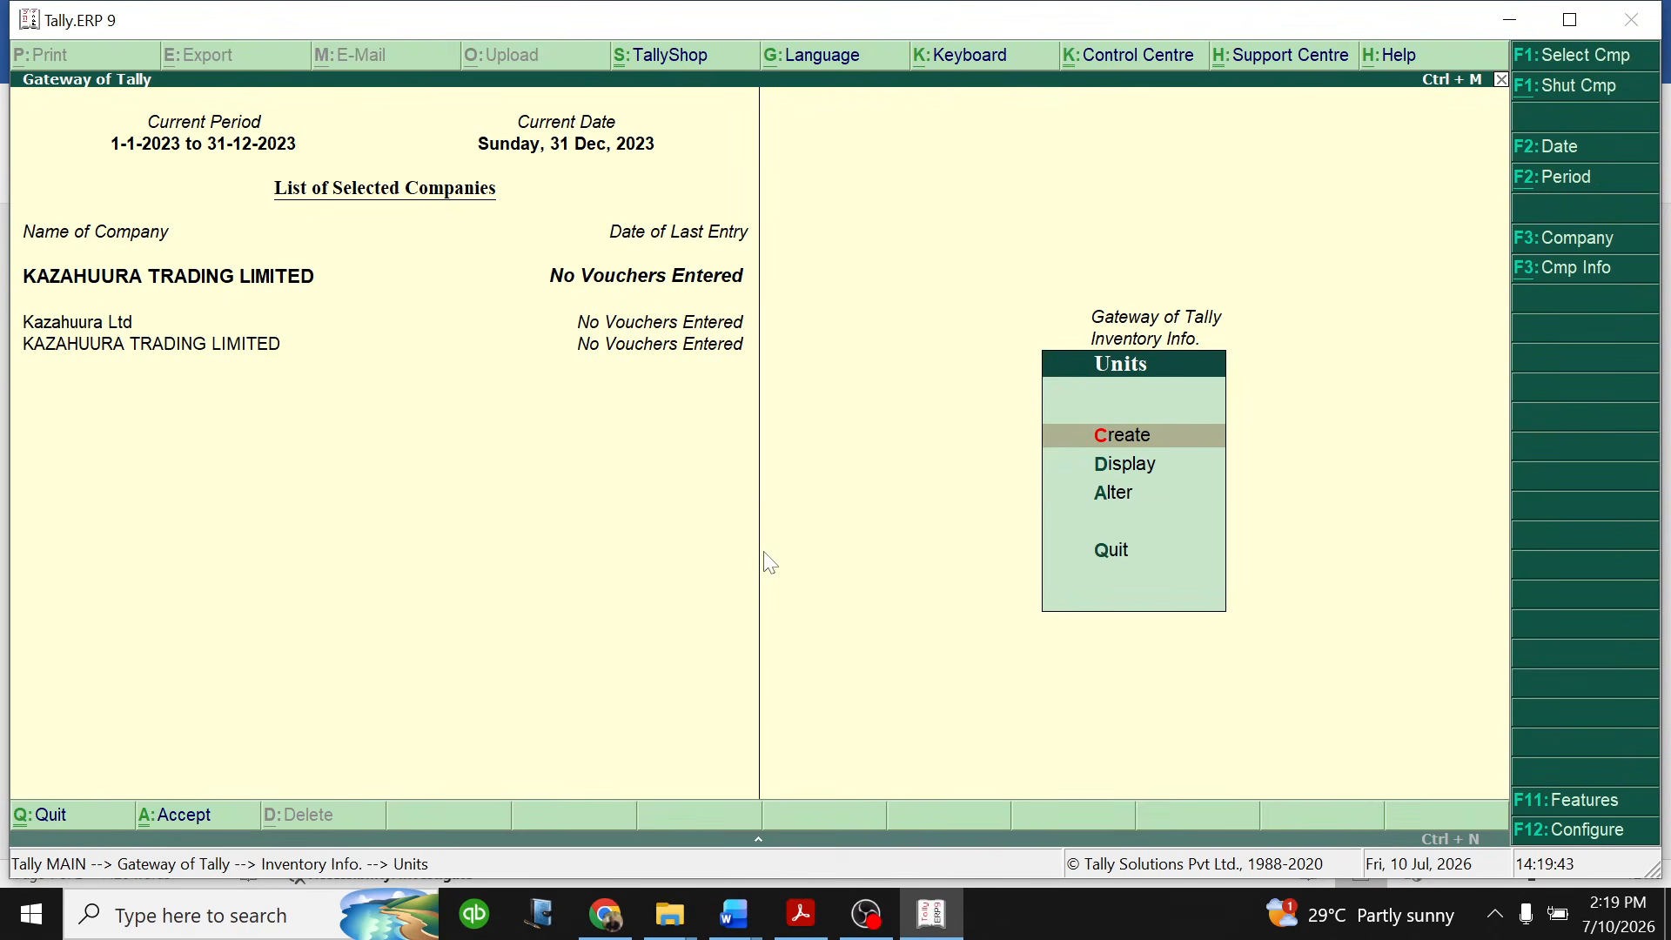
key("Escape")
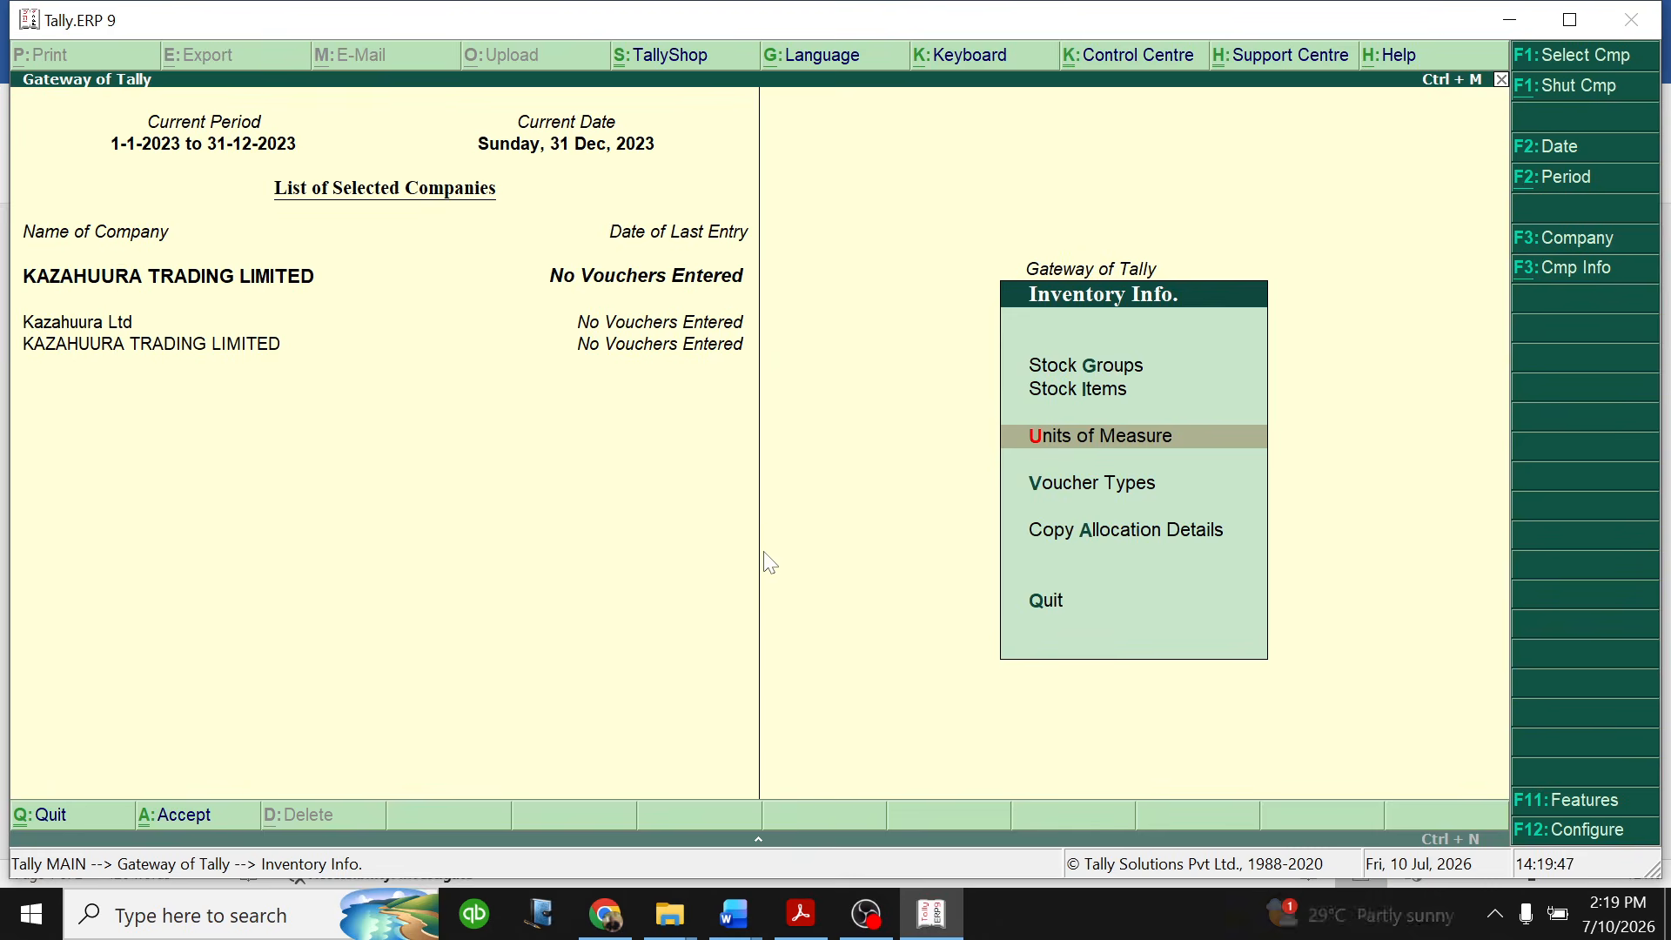
key("Escape")
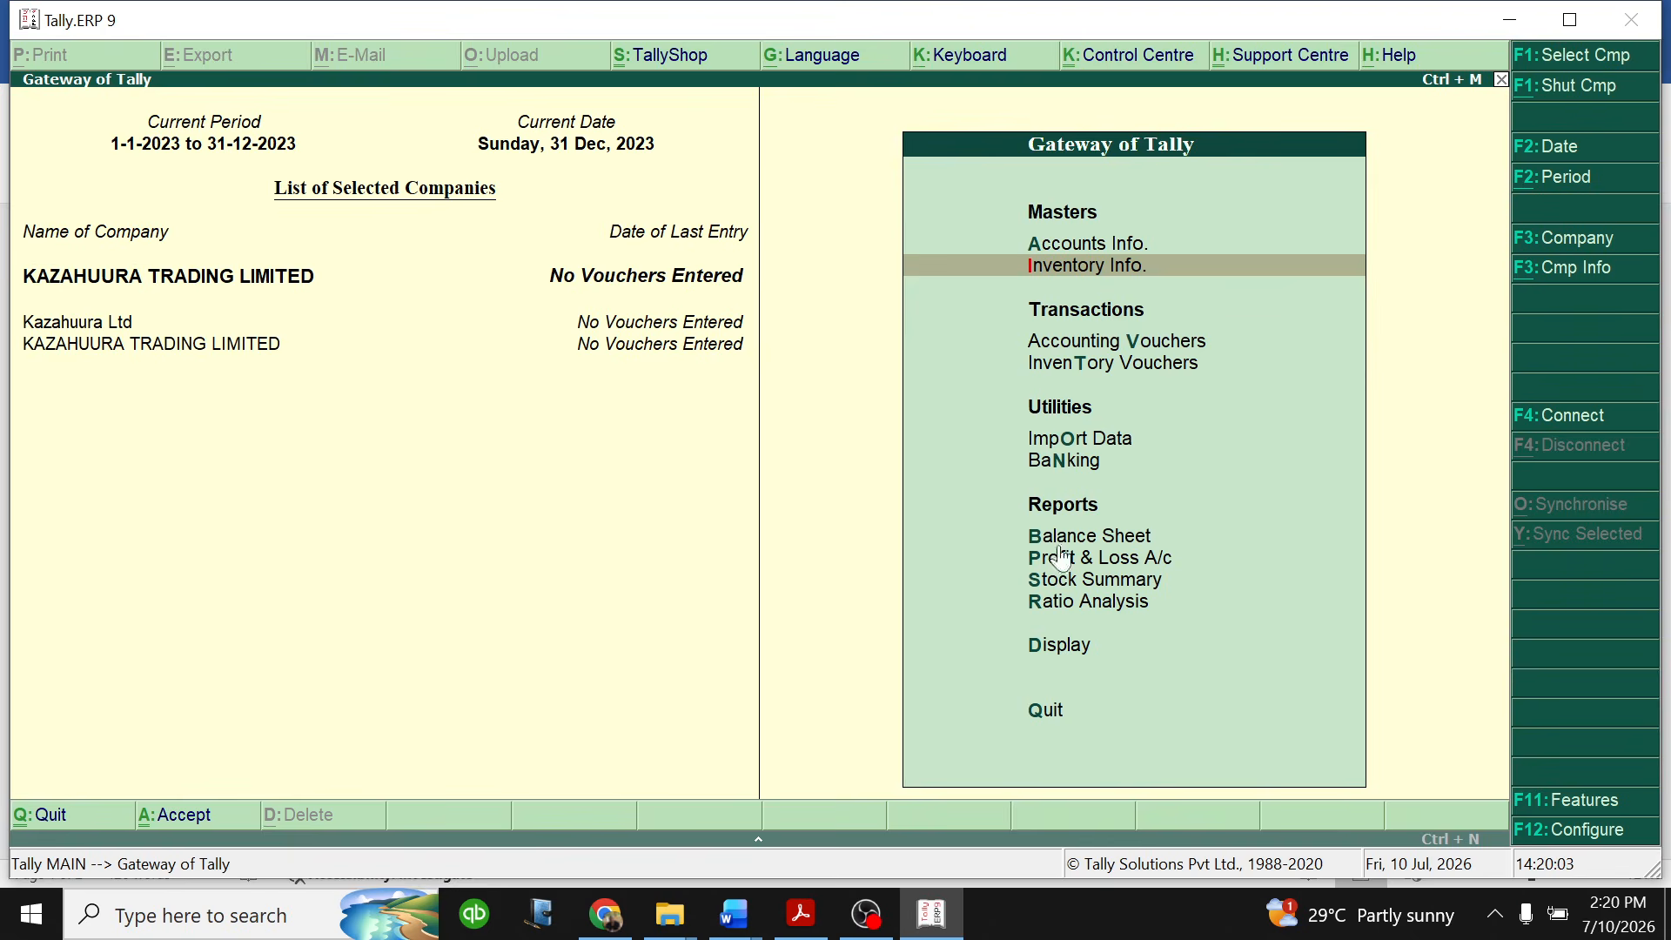
- Examine the inventory table of the practice question in Word for its stock category headings and the go-down of each
left_click(734, 913)
left_click(877, 807)
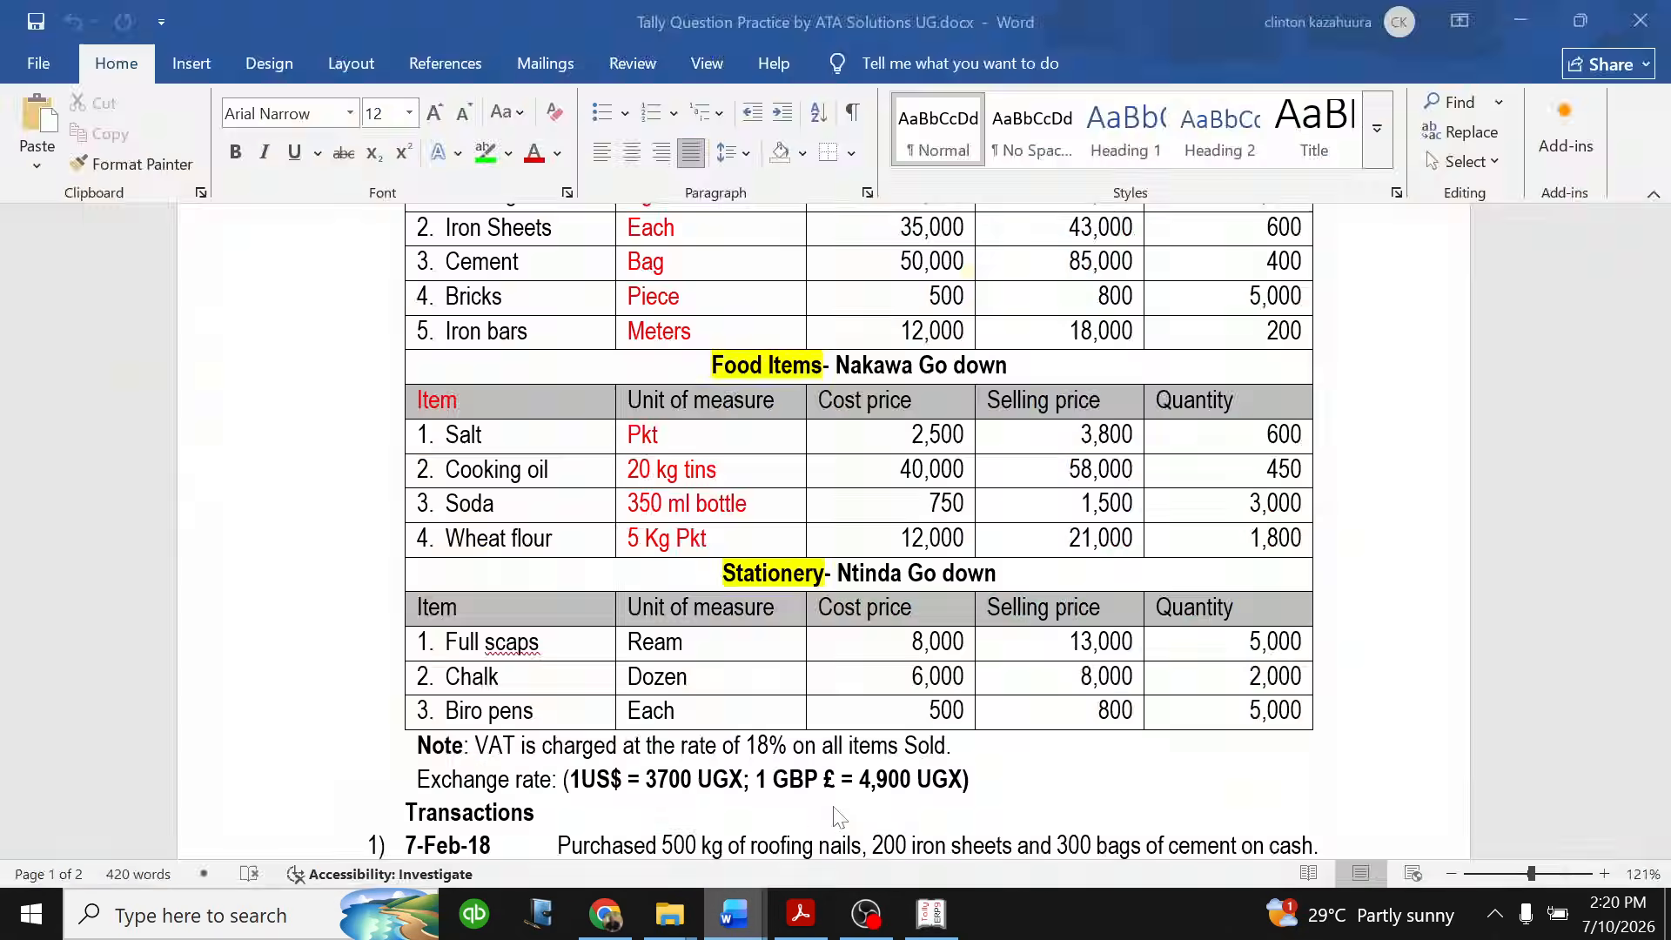
scroll(519, 773, "up", 1)
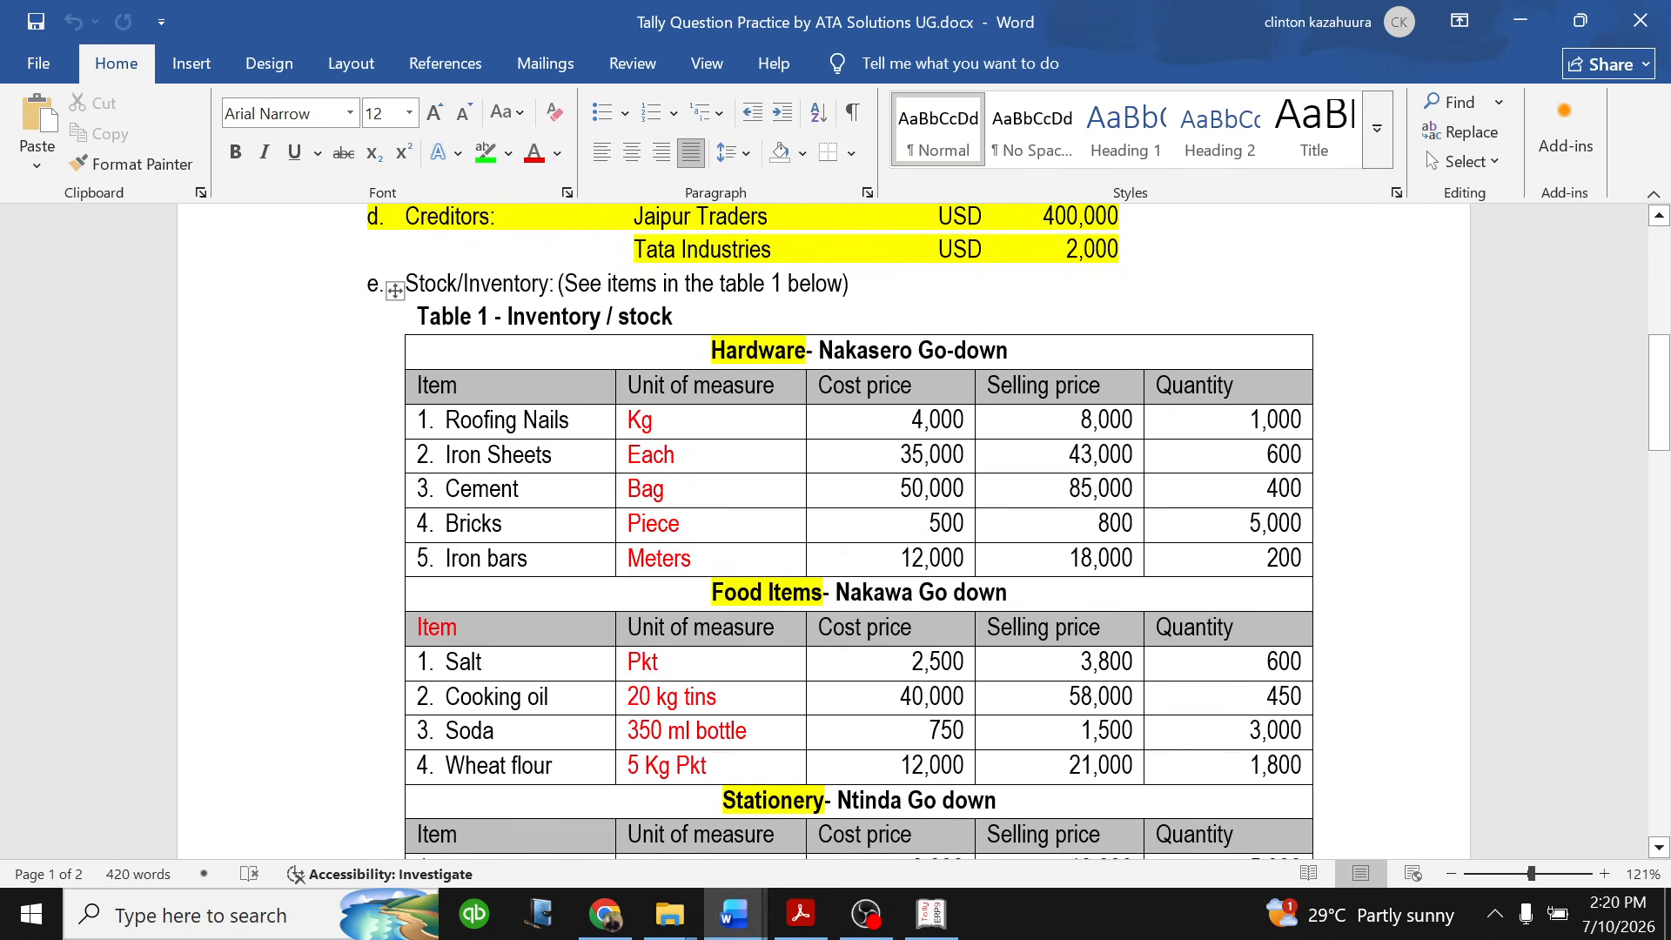
left_click_drag(715, 351, 729, 799)
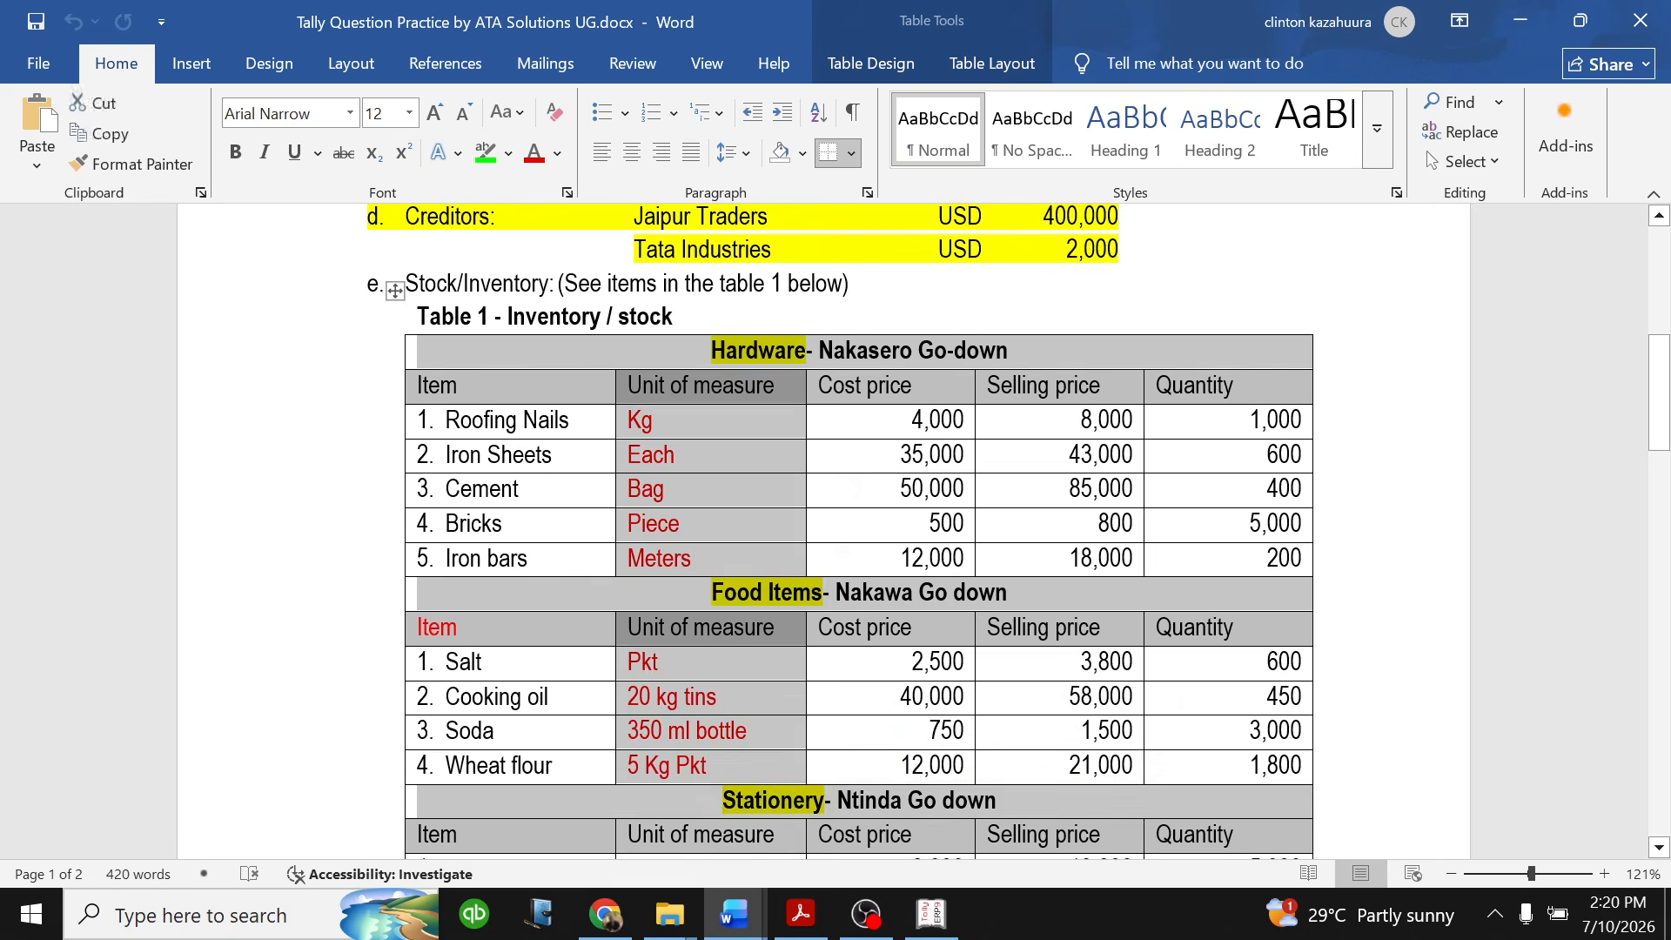
left_click(729, 490)
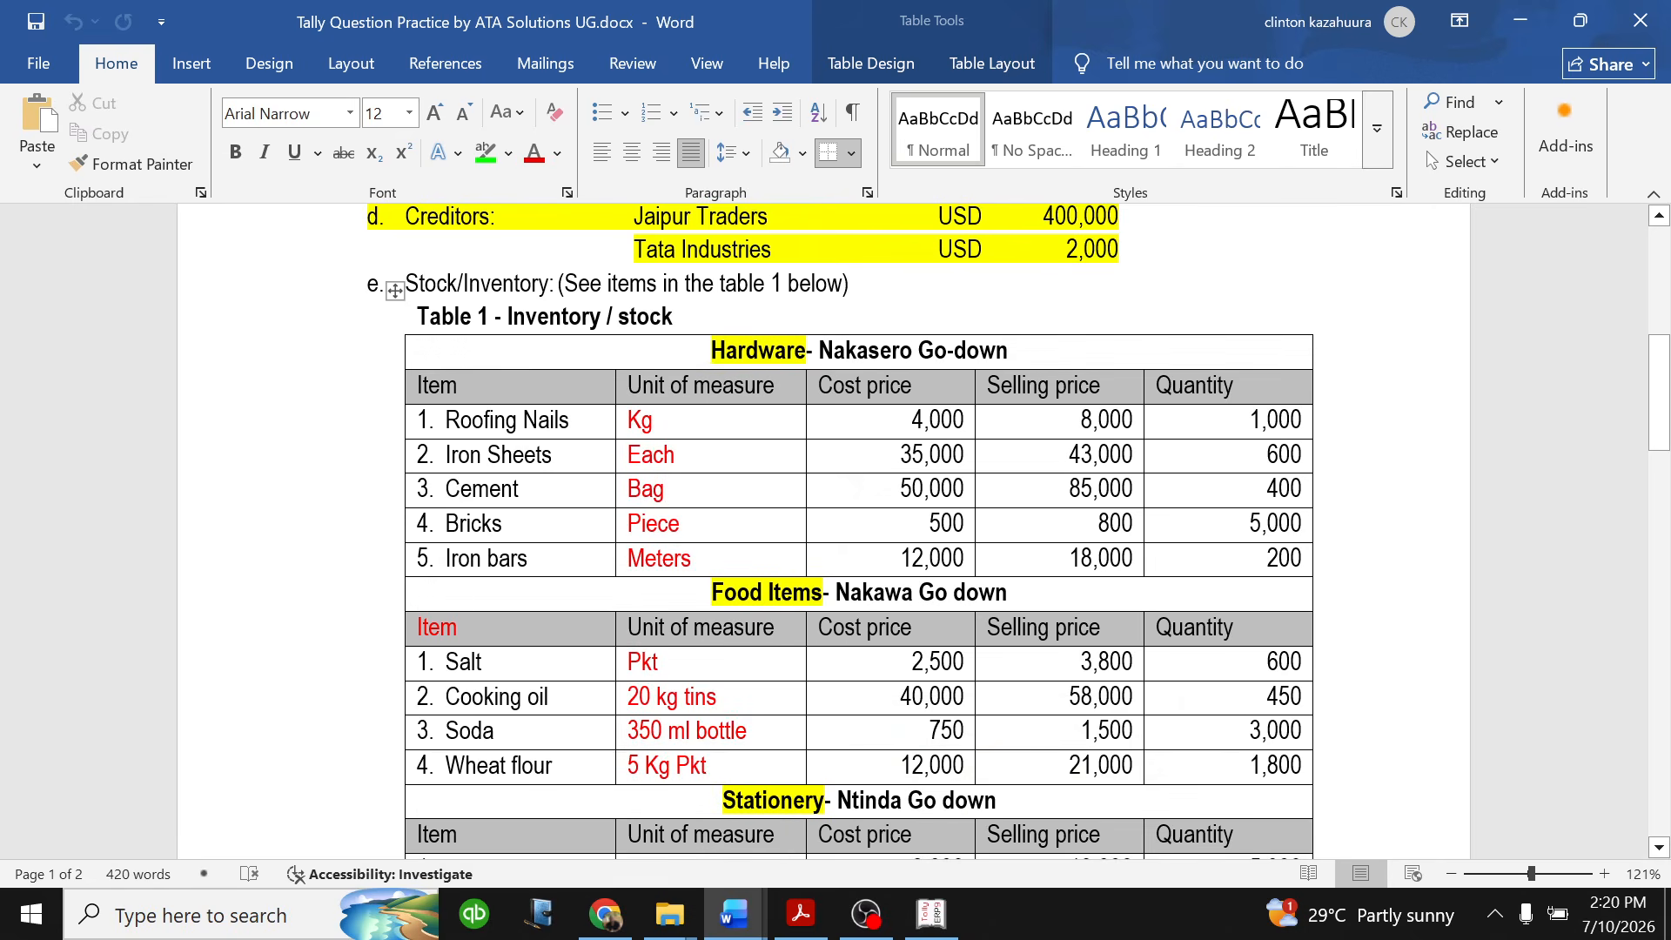
left_click_drag(713, 352, 1072, 382)
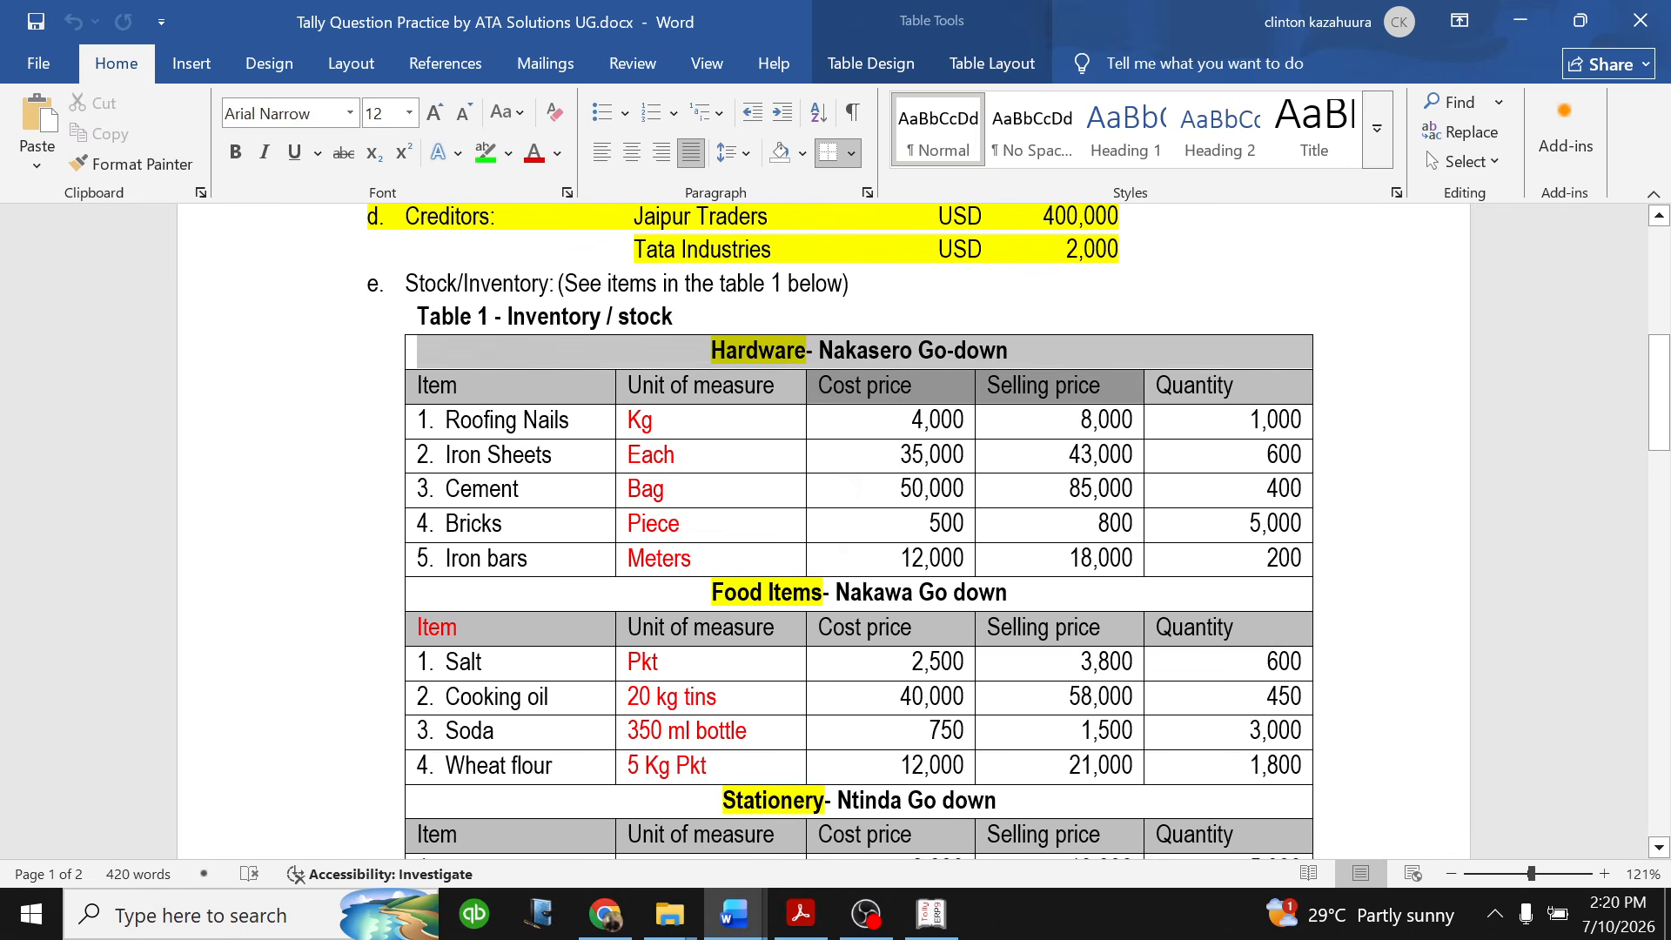
left_click_drag(750, 592, 783, 620)
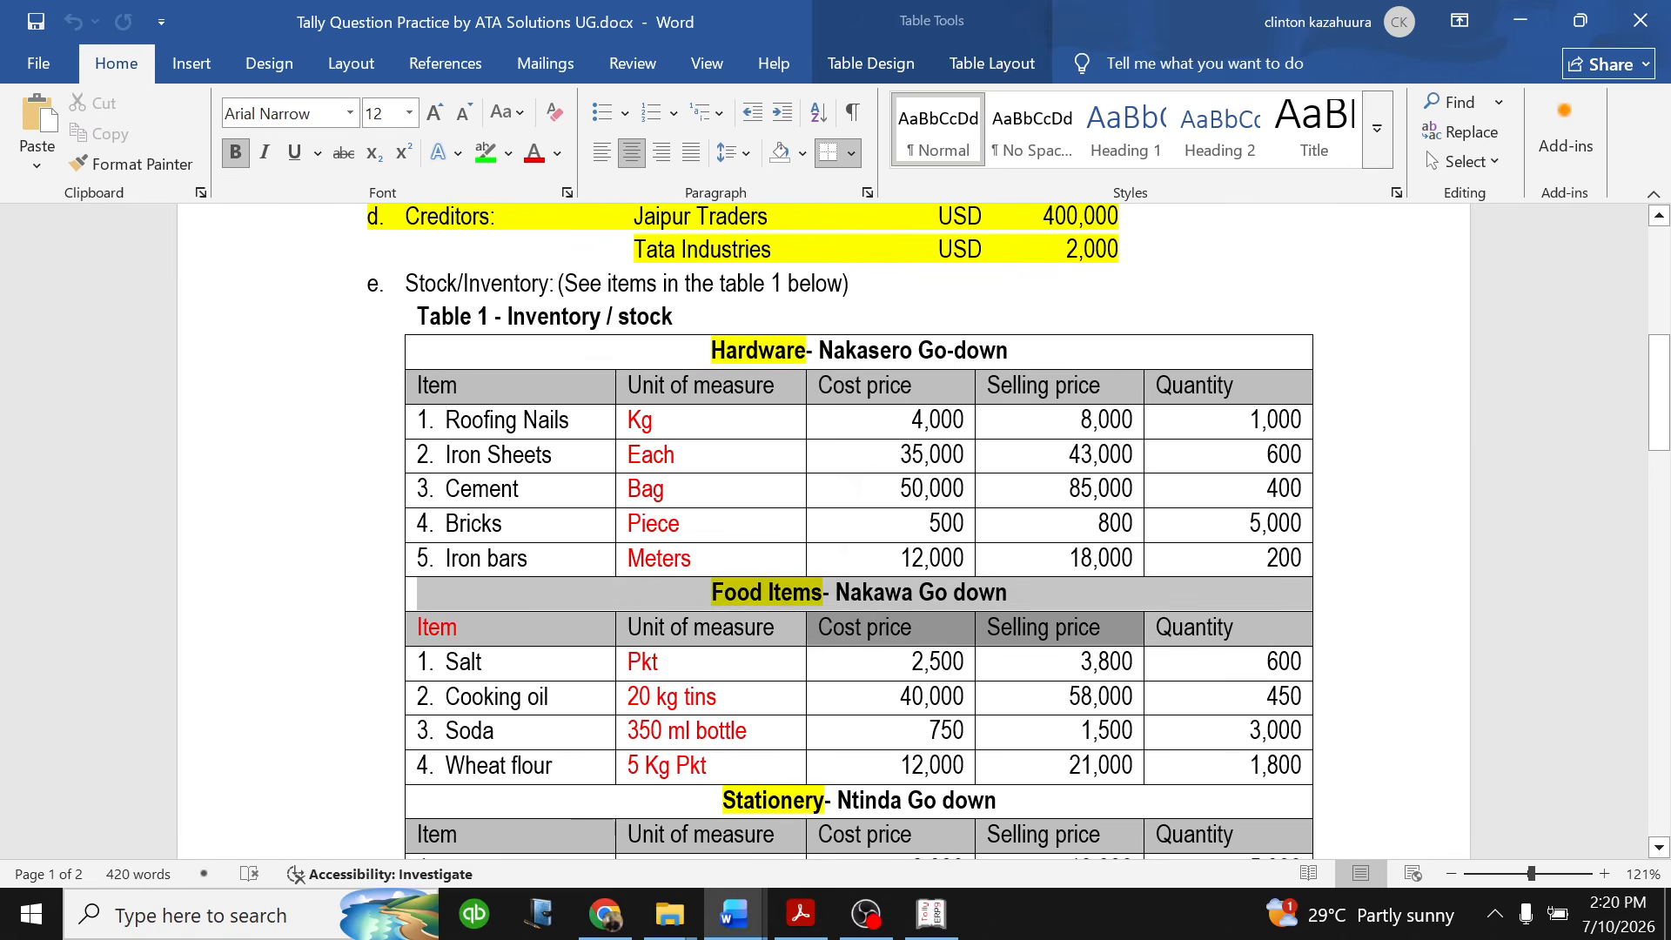
scroll(785, 619, "down", 2)
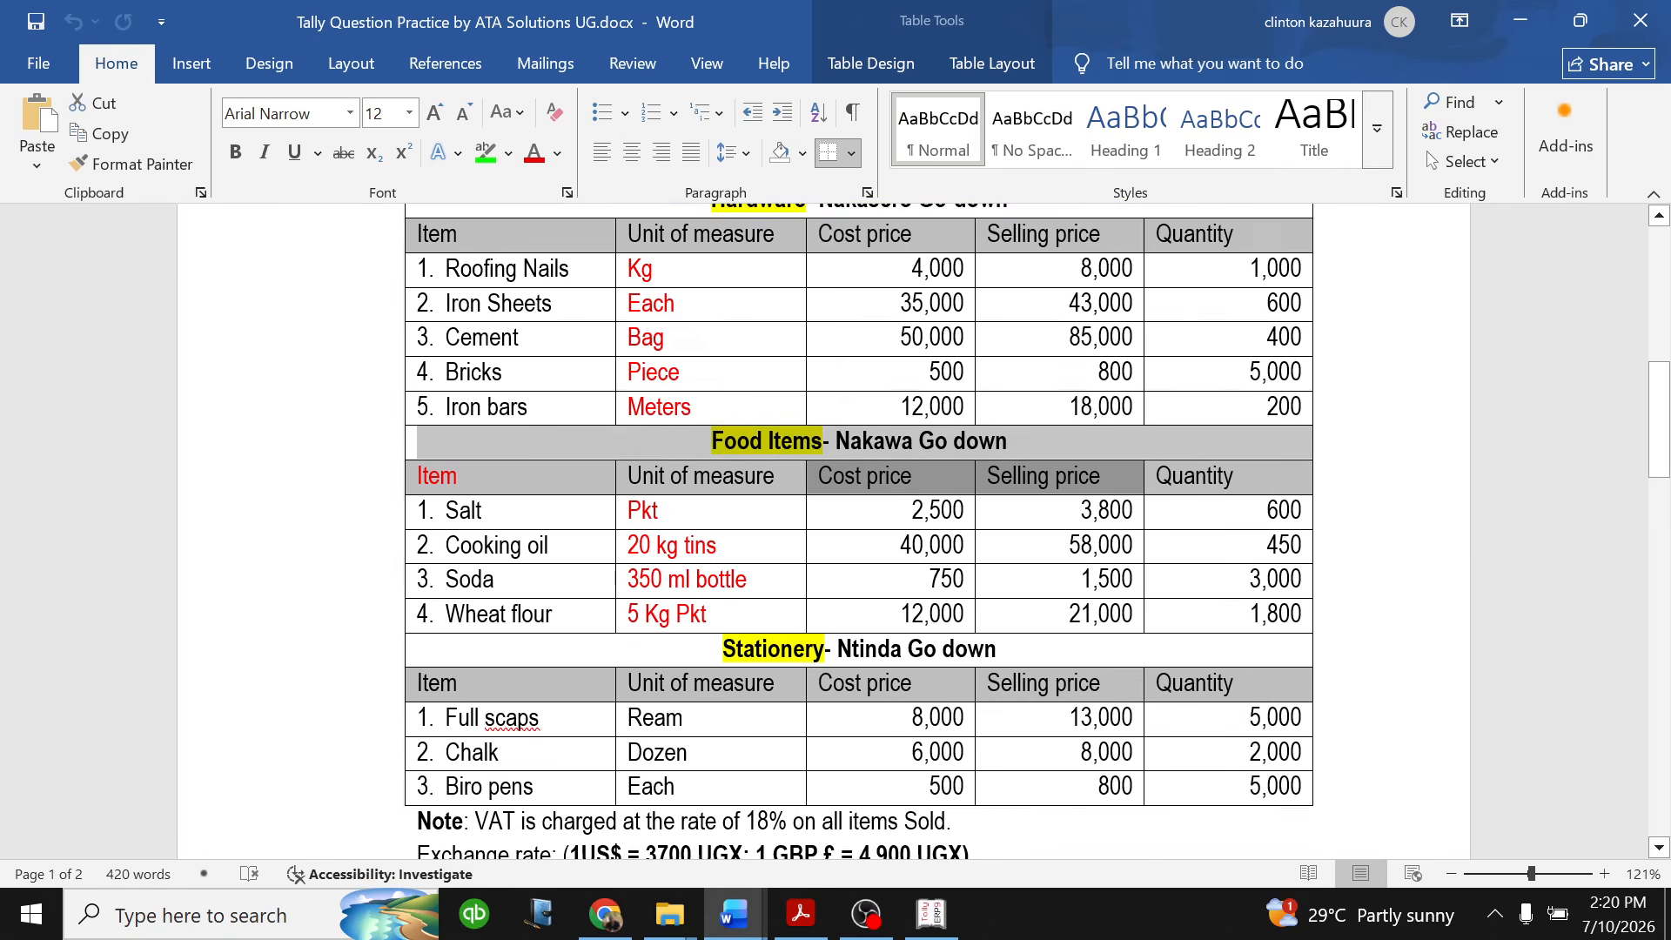
left_click(755, 547)
left_click_drag(722, 651, 997, 651)
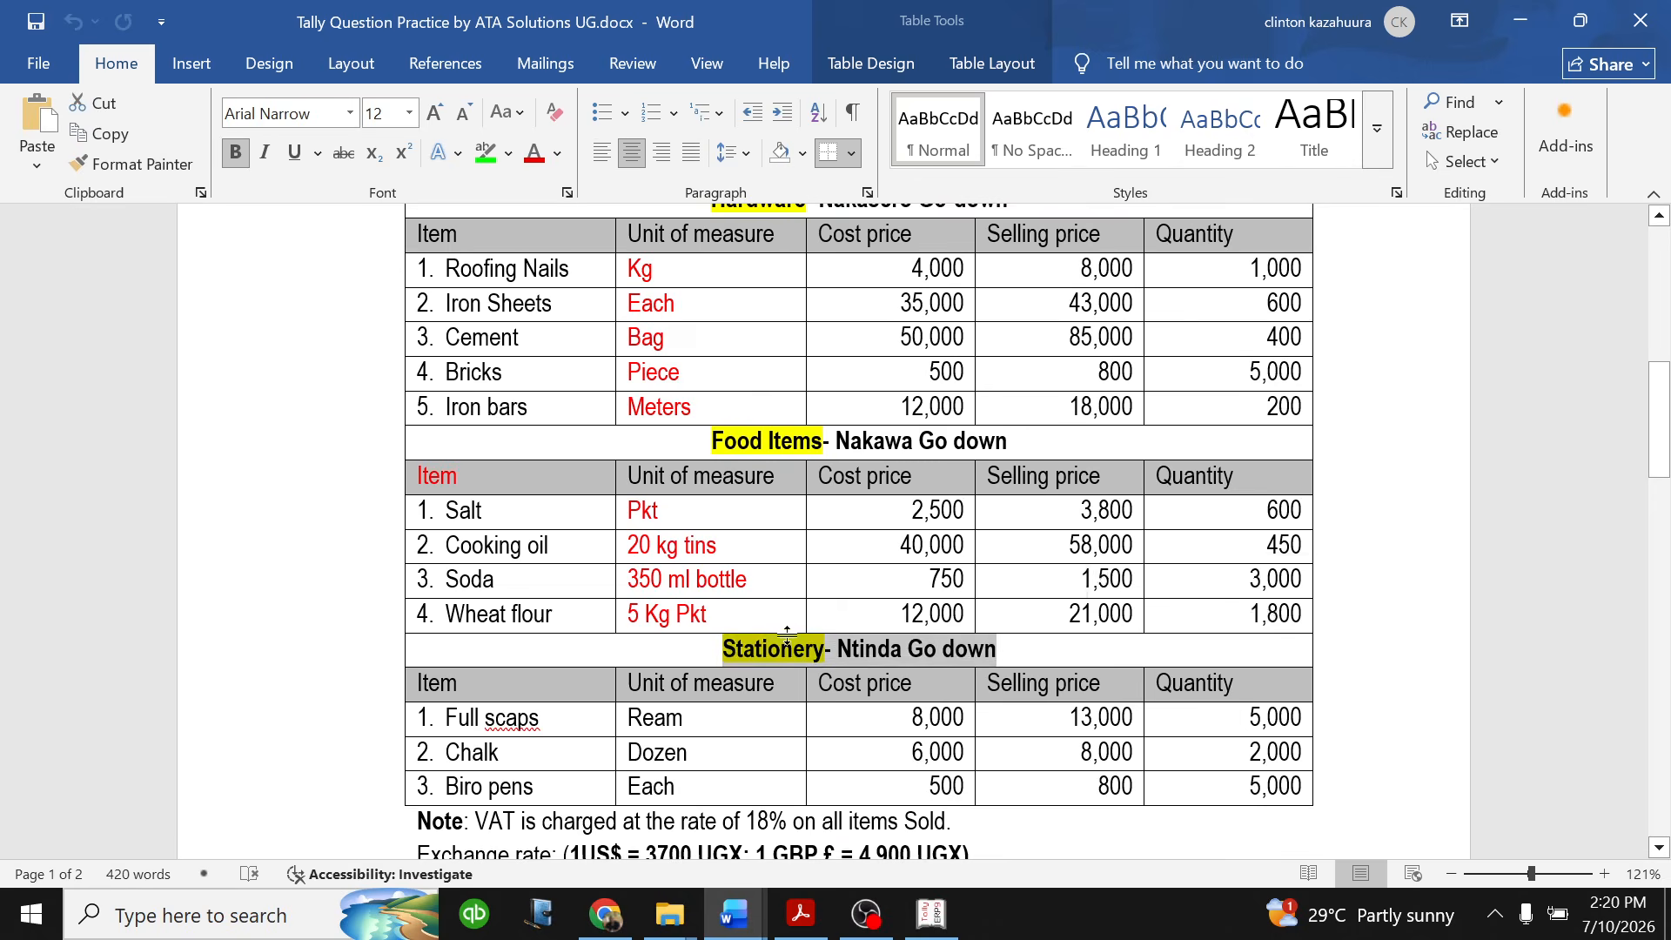
scroll(785, 628, "down", 3)
scroll(784, 628, "up", 1)
scroll(858, 531, "up", 2)
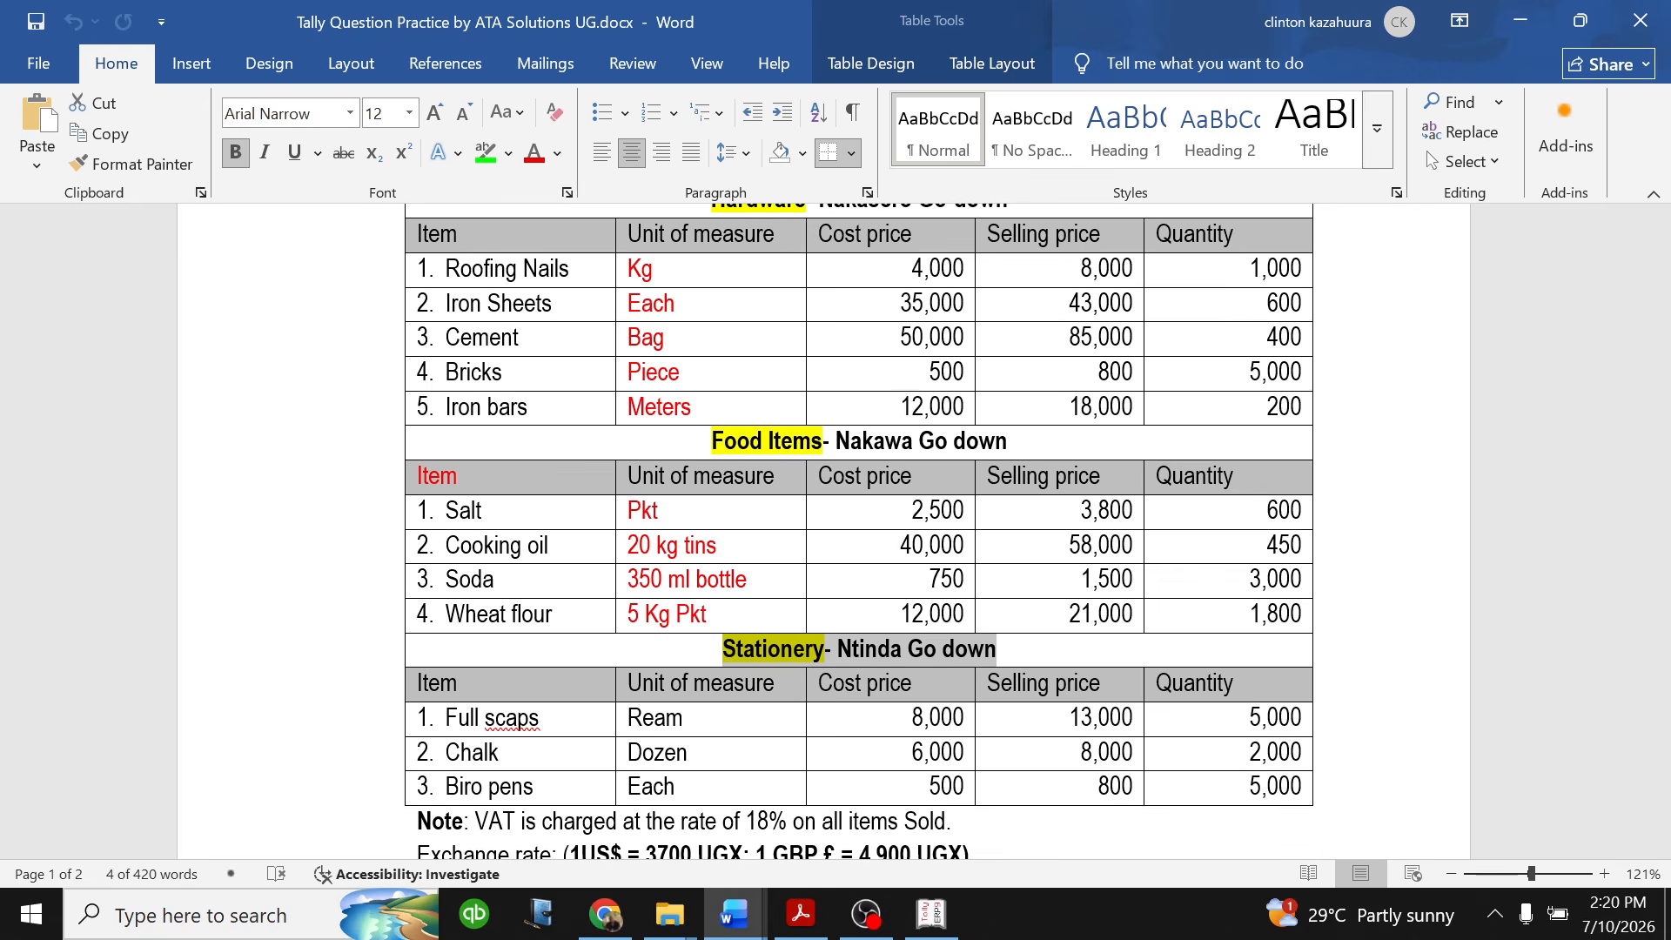
left_click(969, 649)
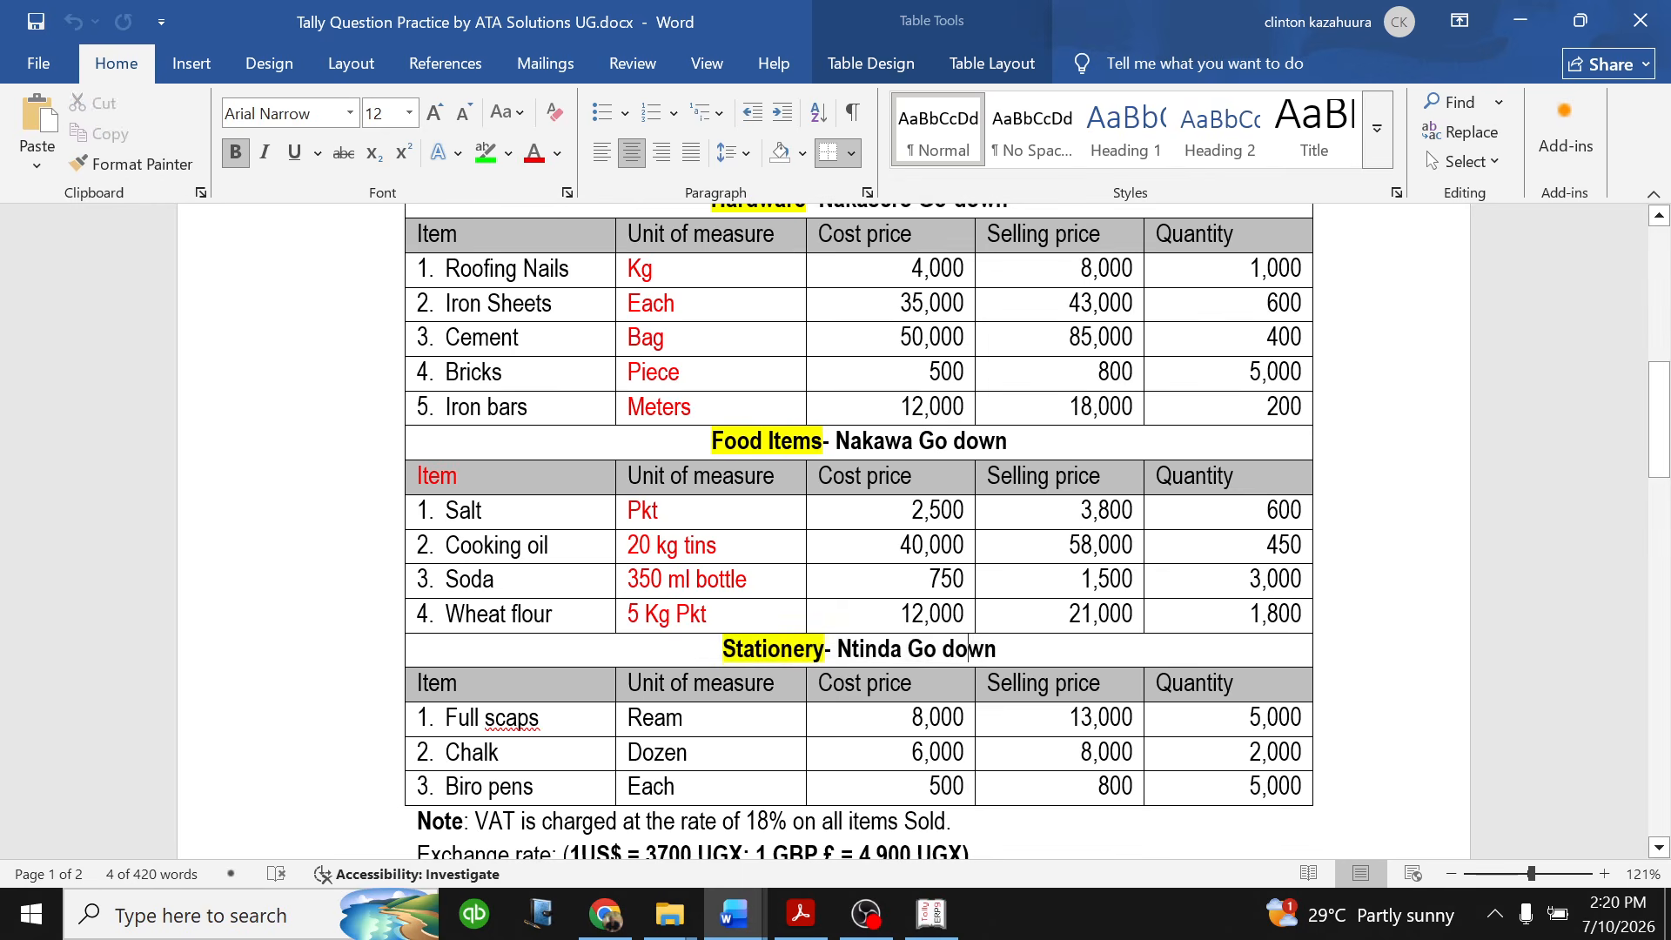
scroll(487, 742, "up", 1)
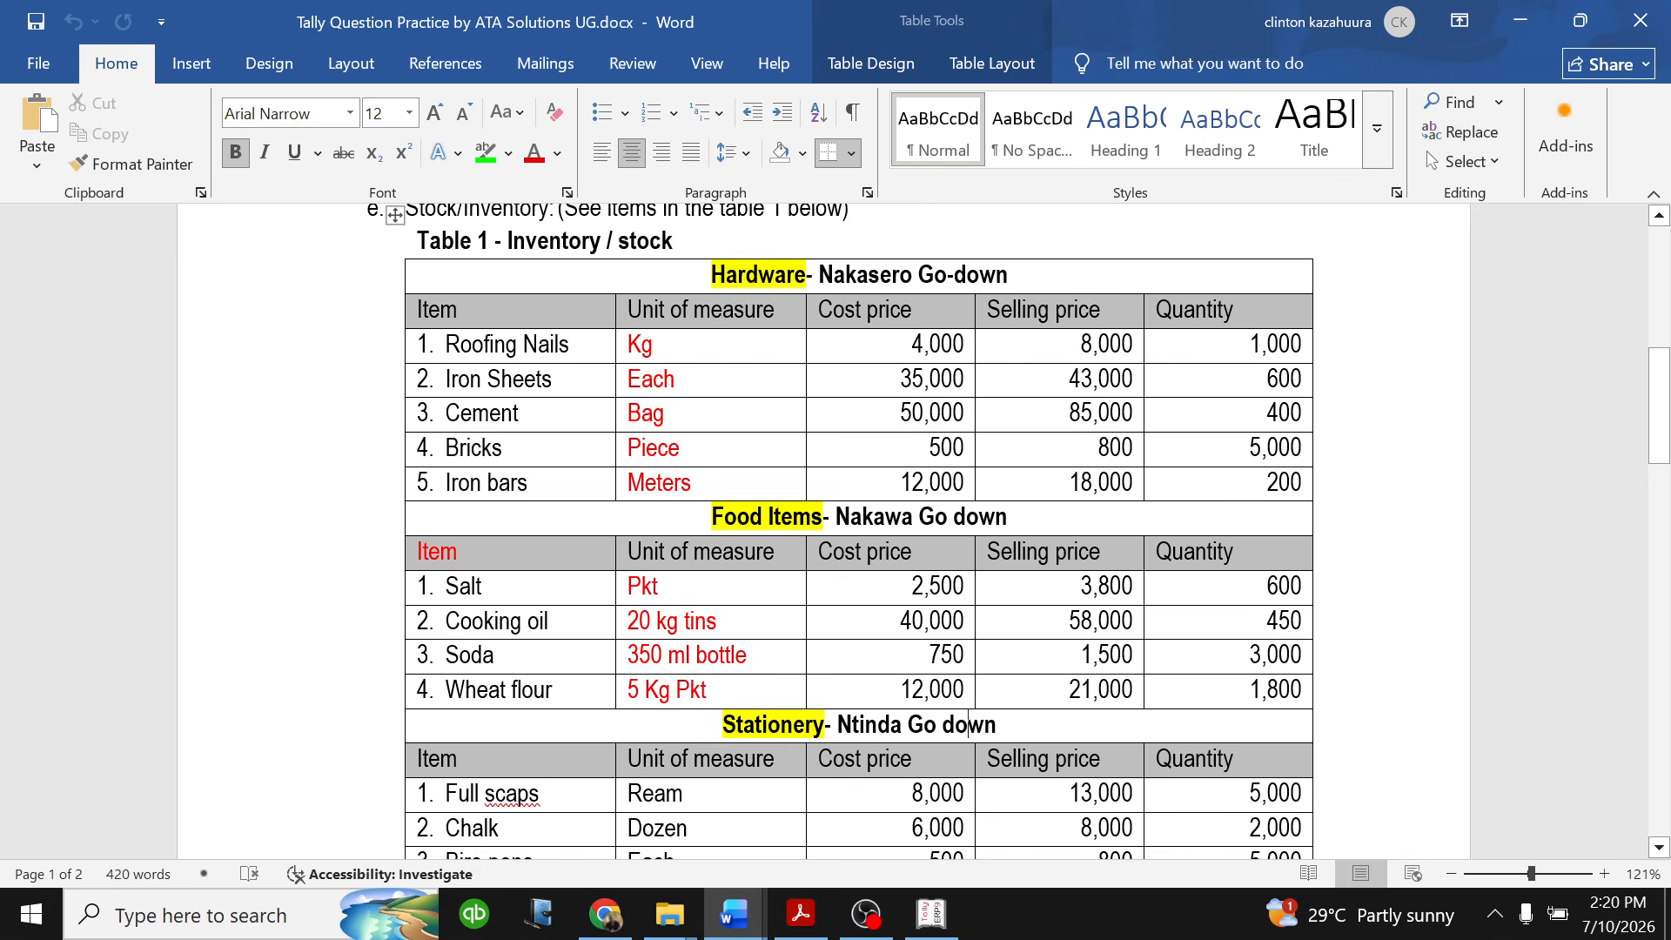
left_click_drag(712, 275, 1009, 277)
left_click_drag(712, 517, 1008, 518)
left_click_drag(721, 724, 1094, 727)
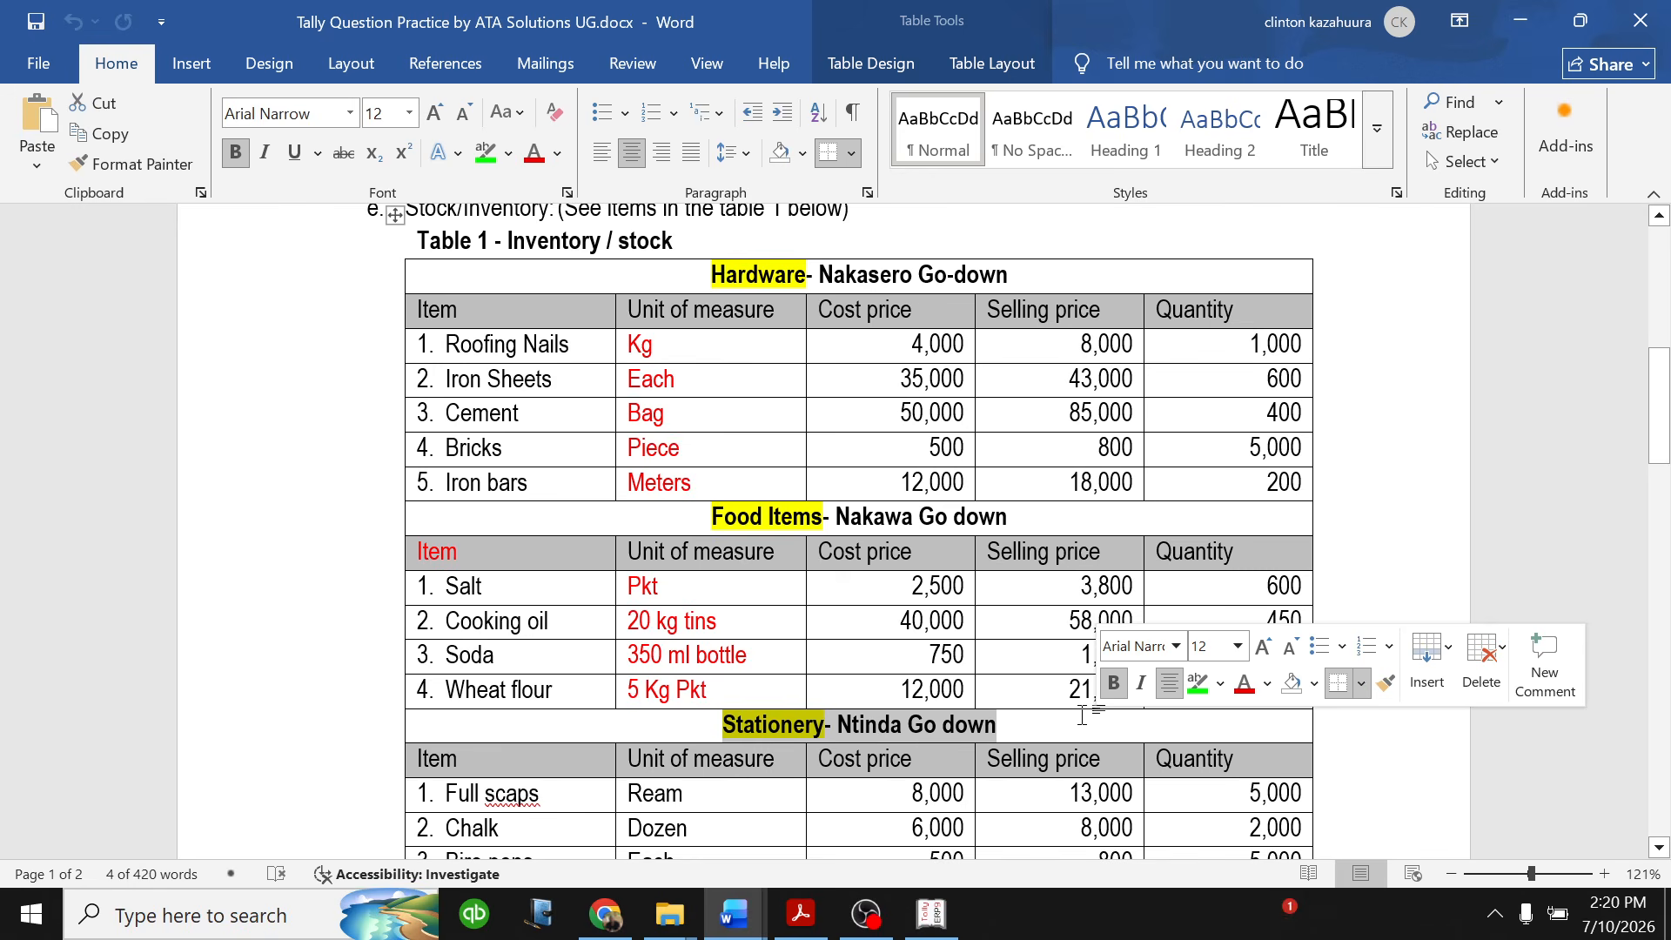
- Switch to Tally.ERP 9 and open the creation form for a single stock group
left_click(928, 915)
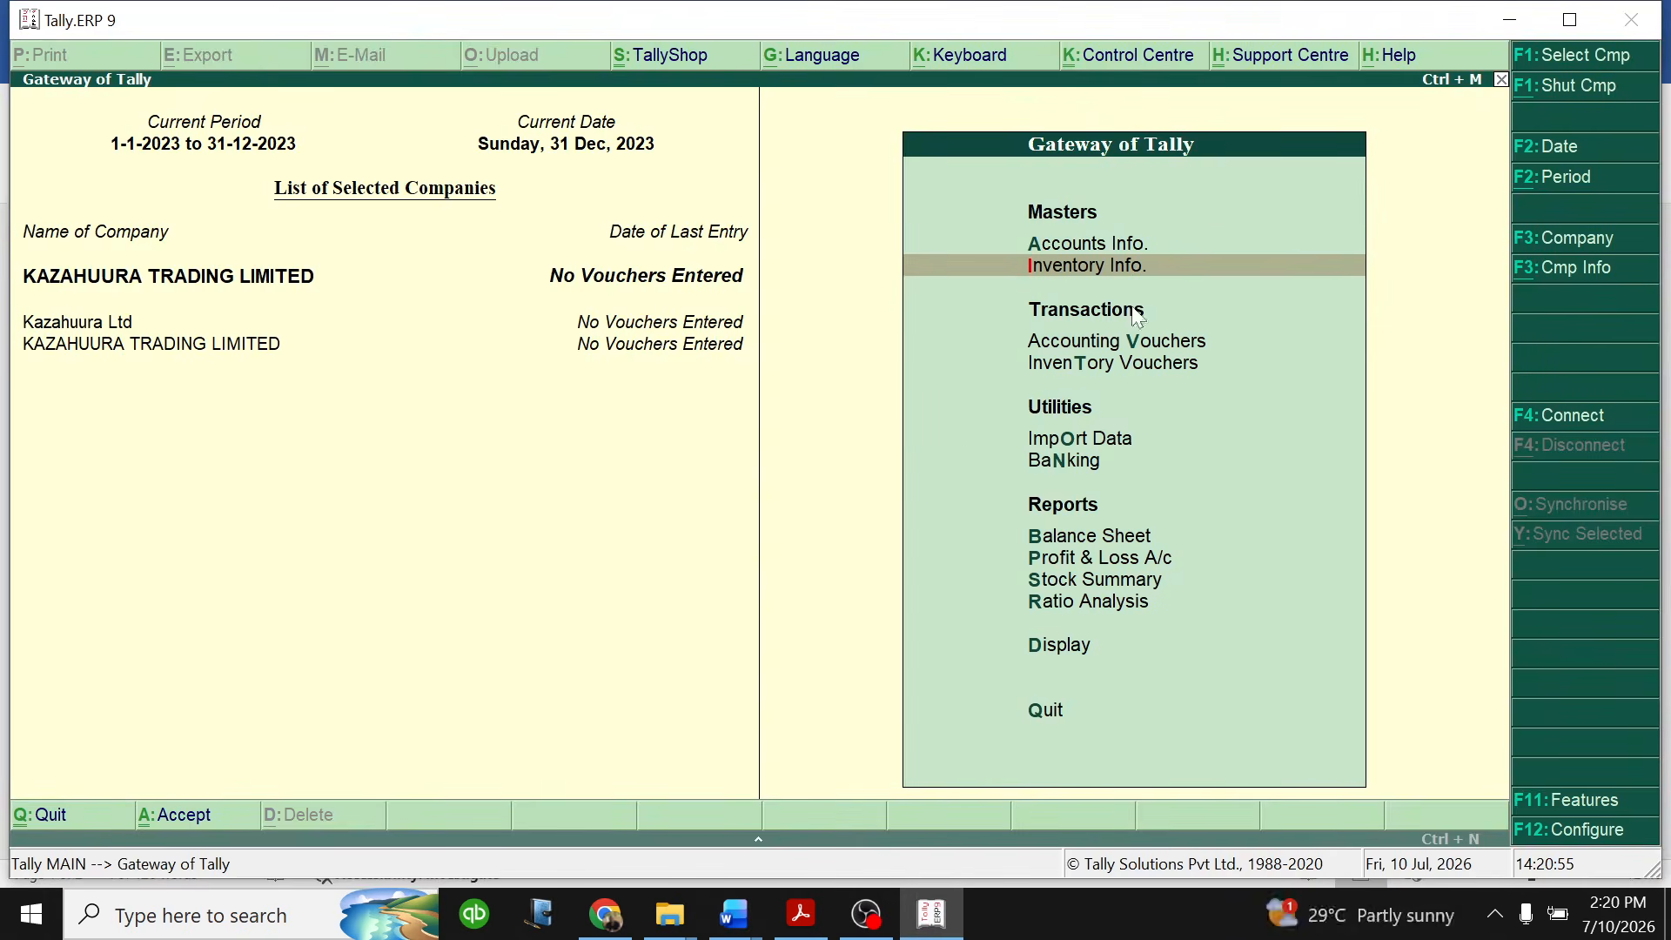
left_click(1093, 266)
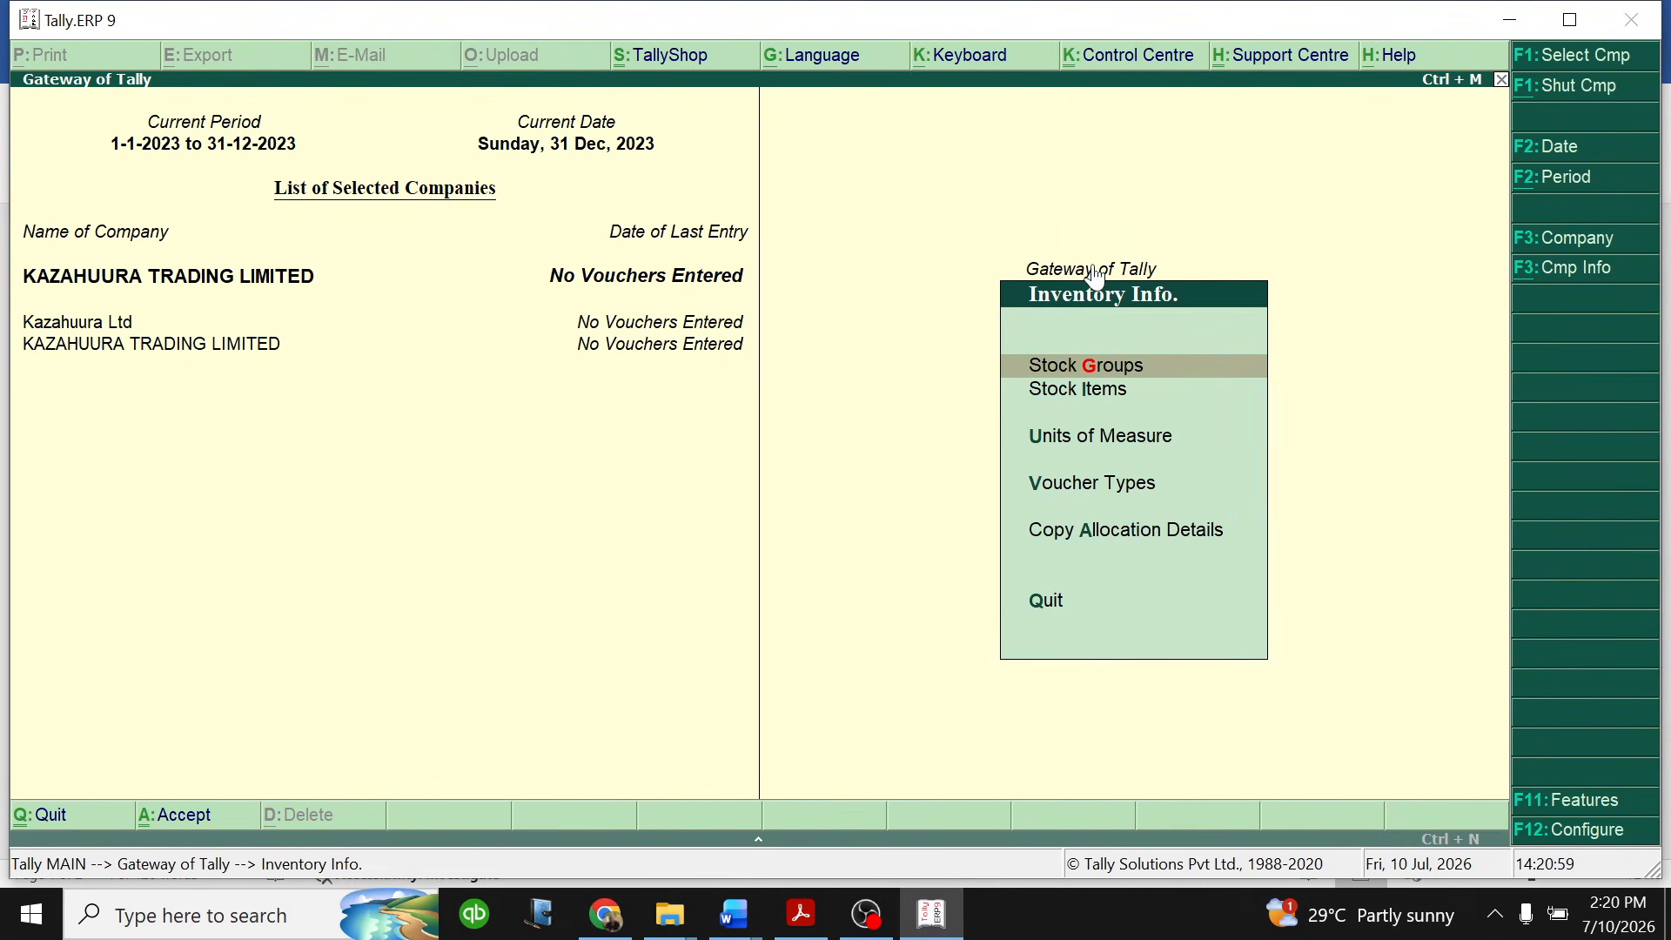
left_click(1111, 376)
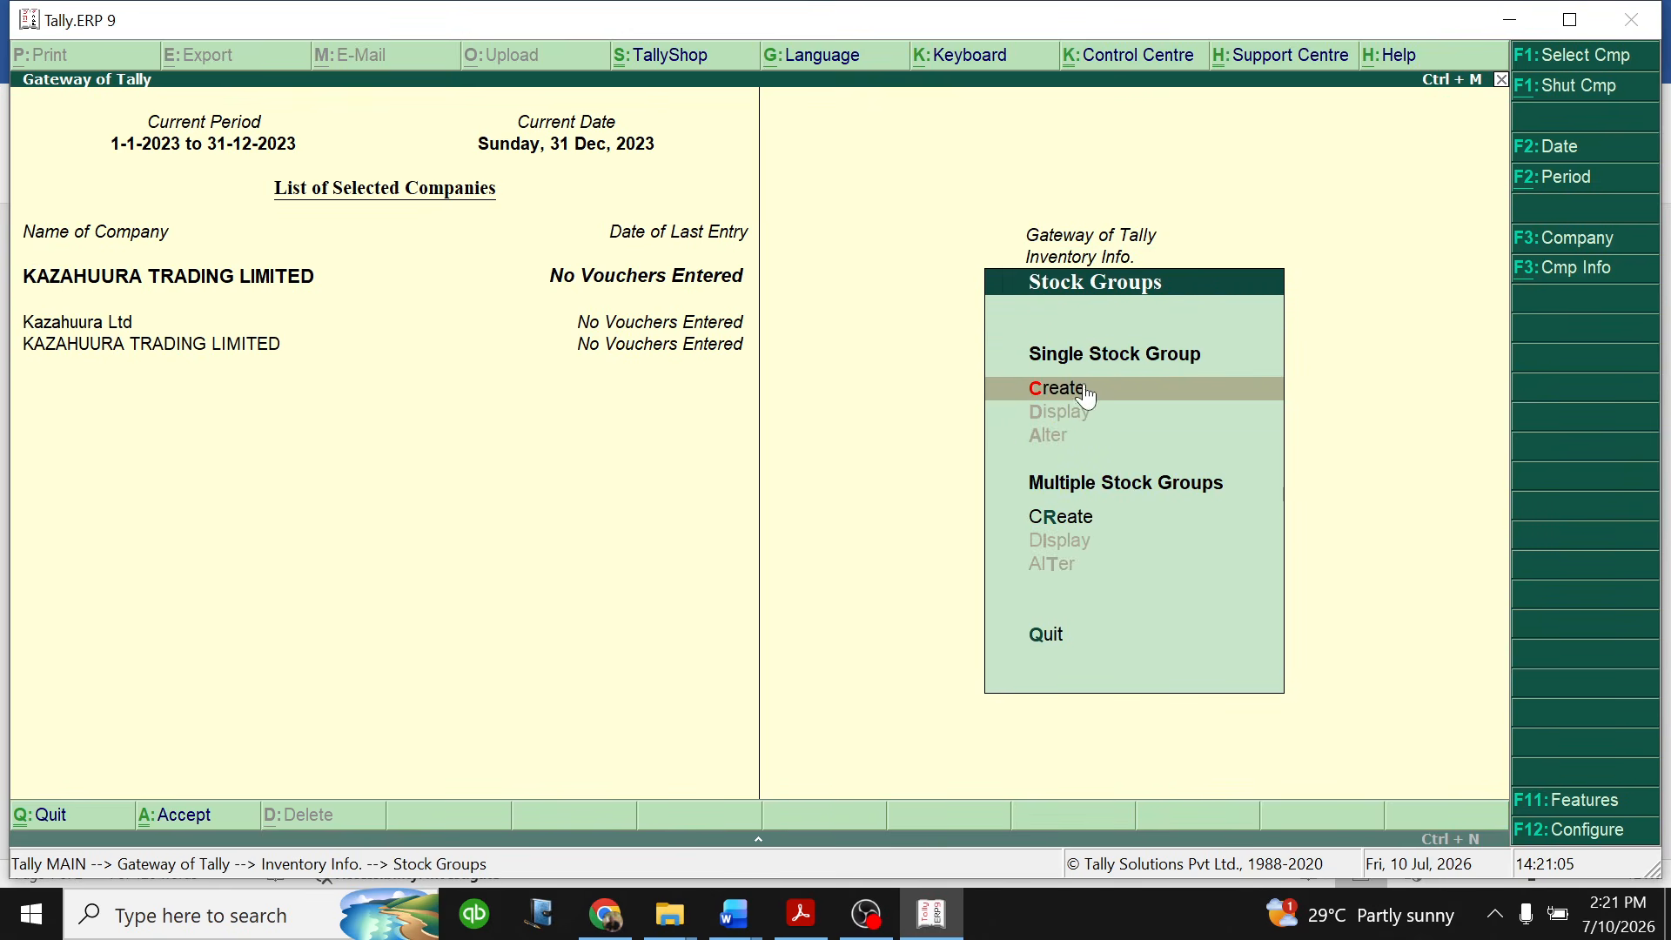
left_click(1078, 388)
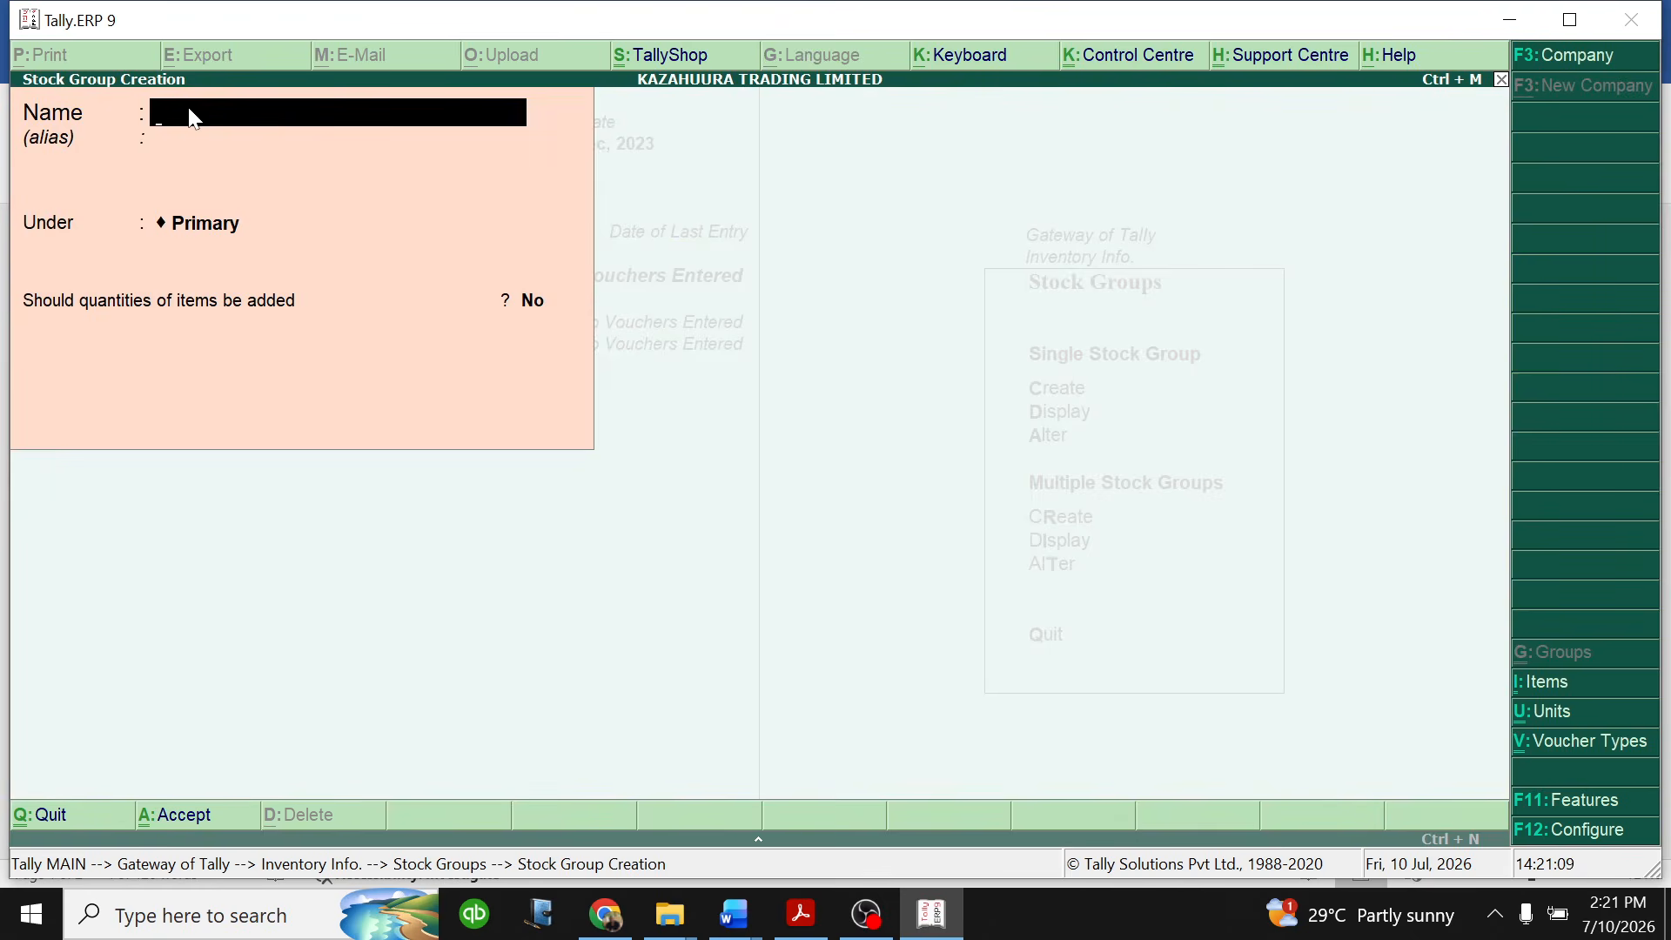
- Create the stock group HARDWARE NAKASERO GO DOWN under Primary, with adding of item quantities set to Yes
type("HARDWARE NAKAS")
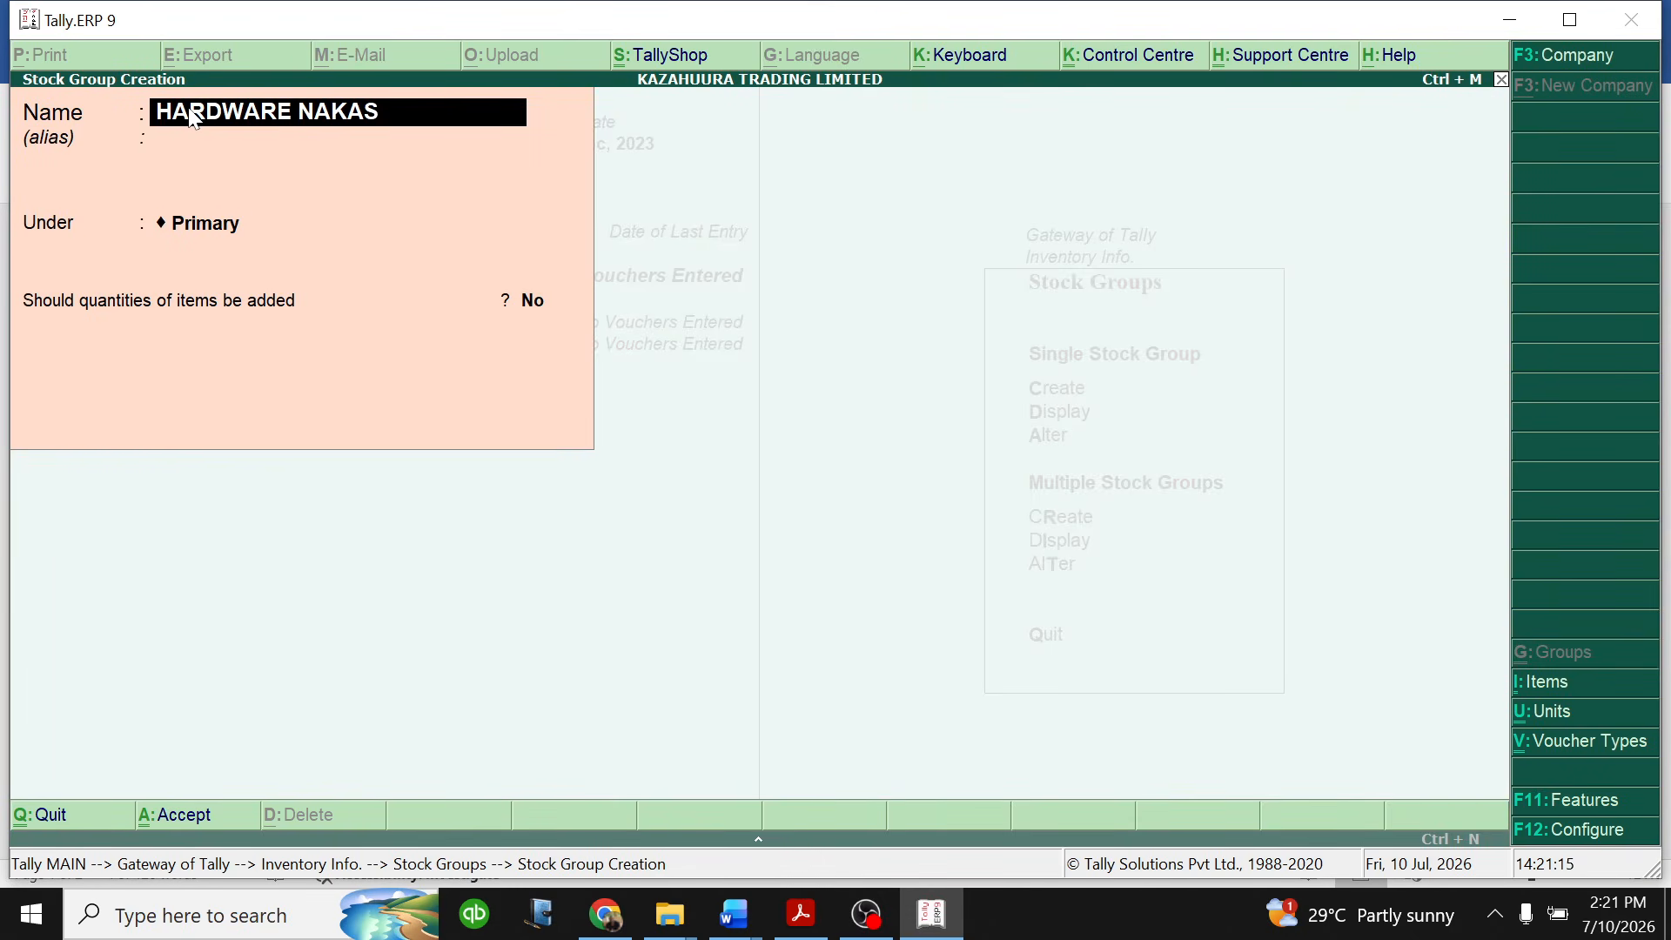
type("ERO GO DOWN")
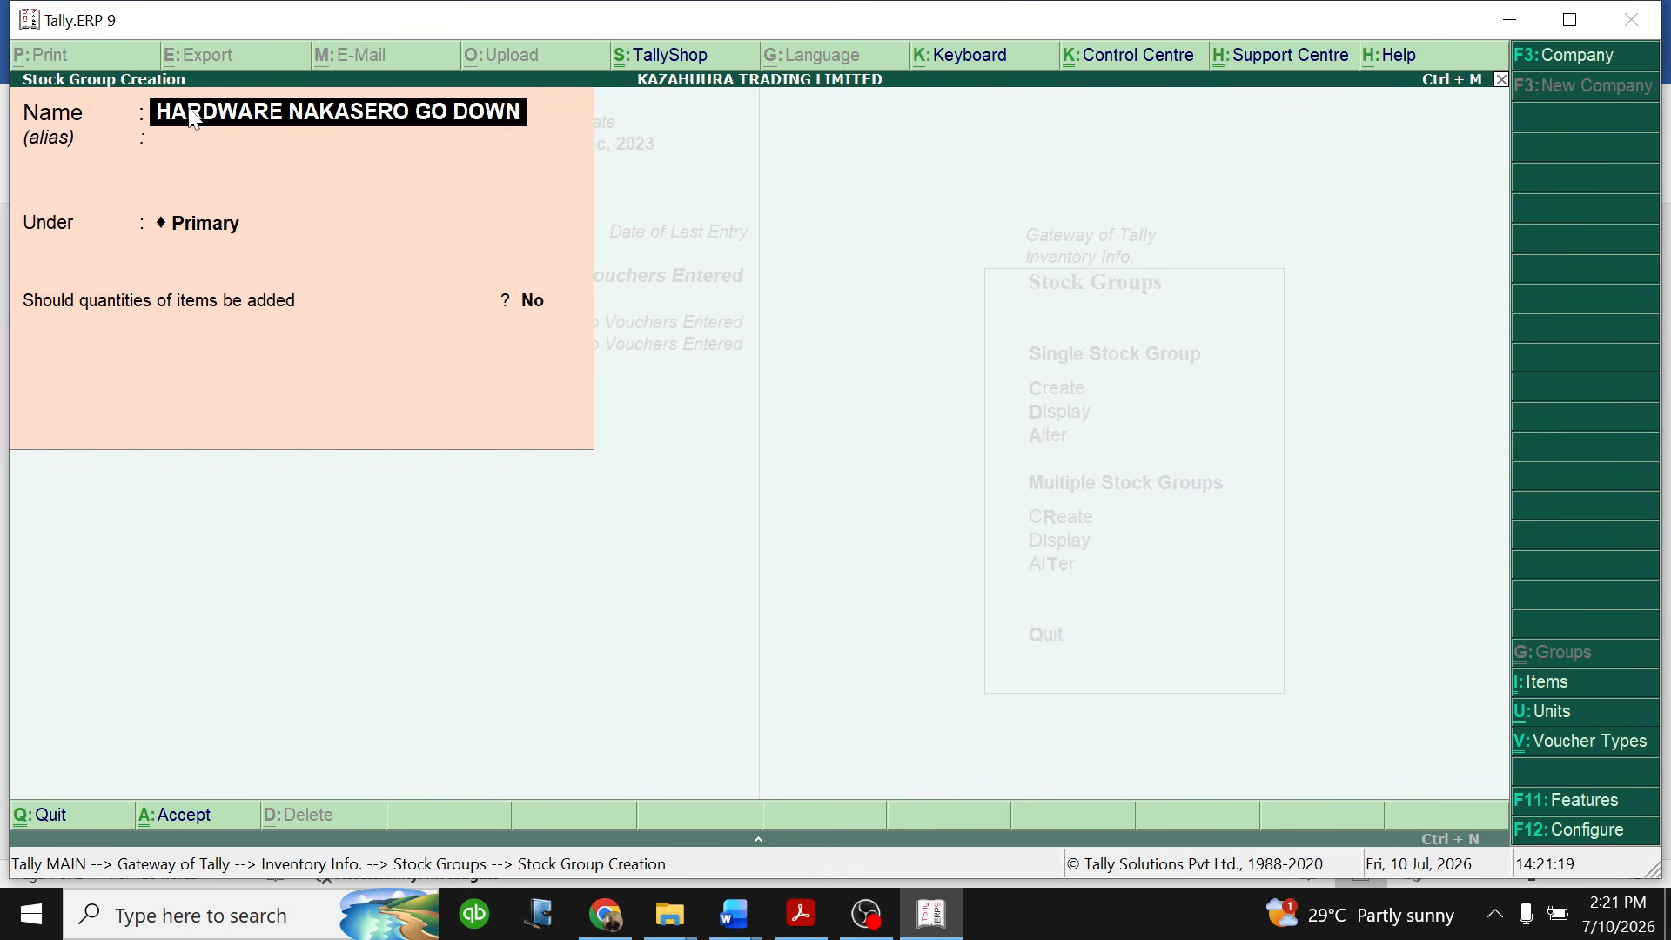
key("Return")
key("Return")
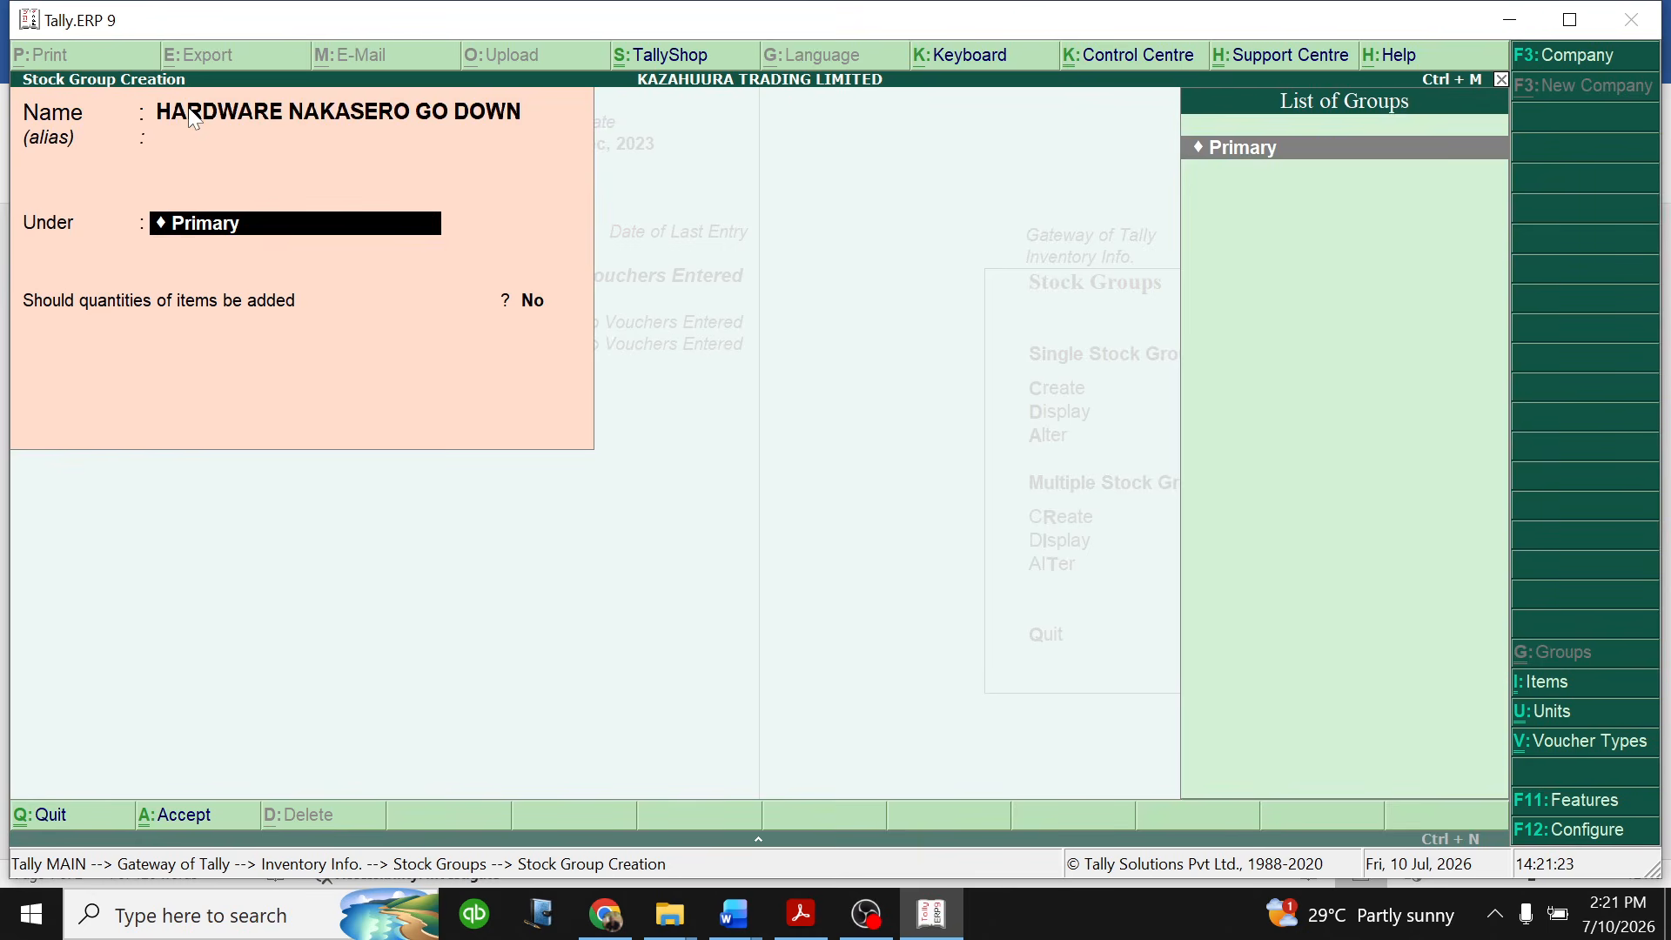
key("Return")
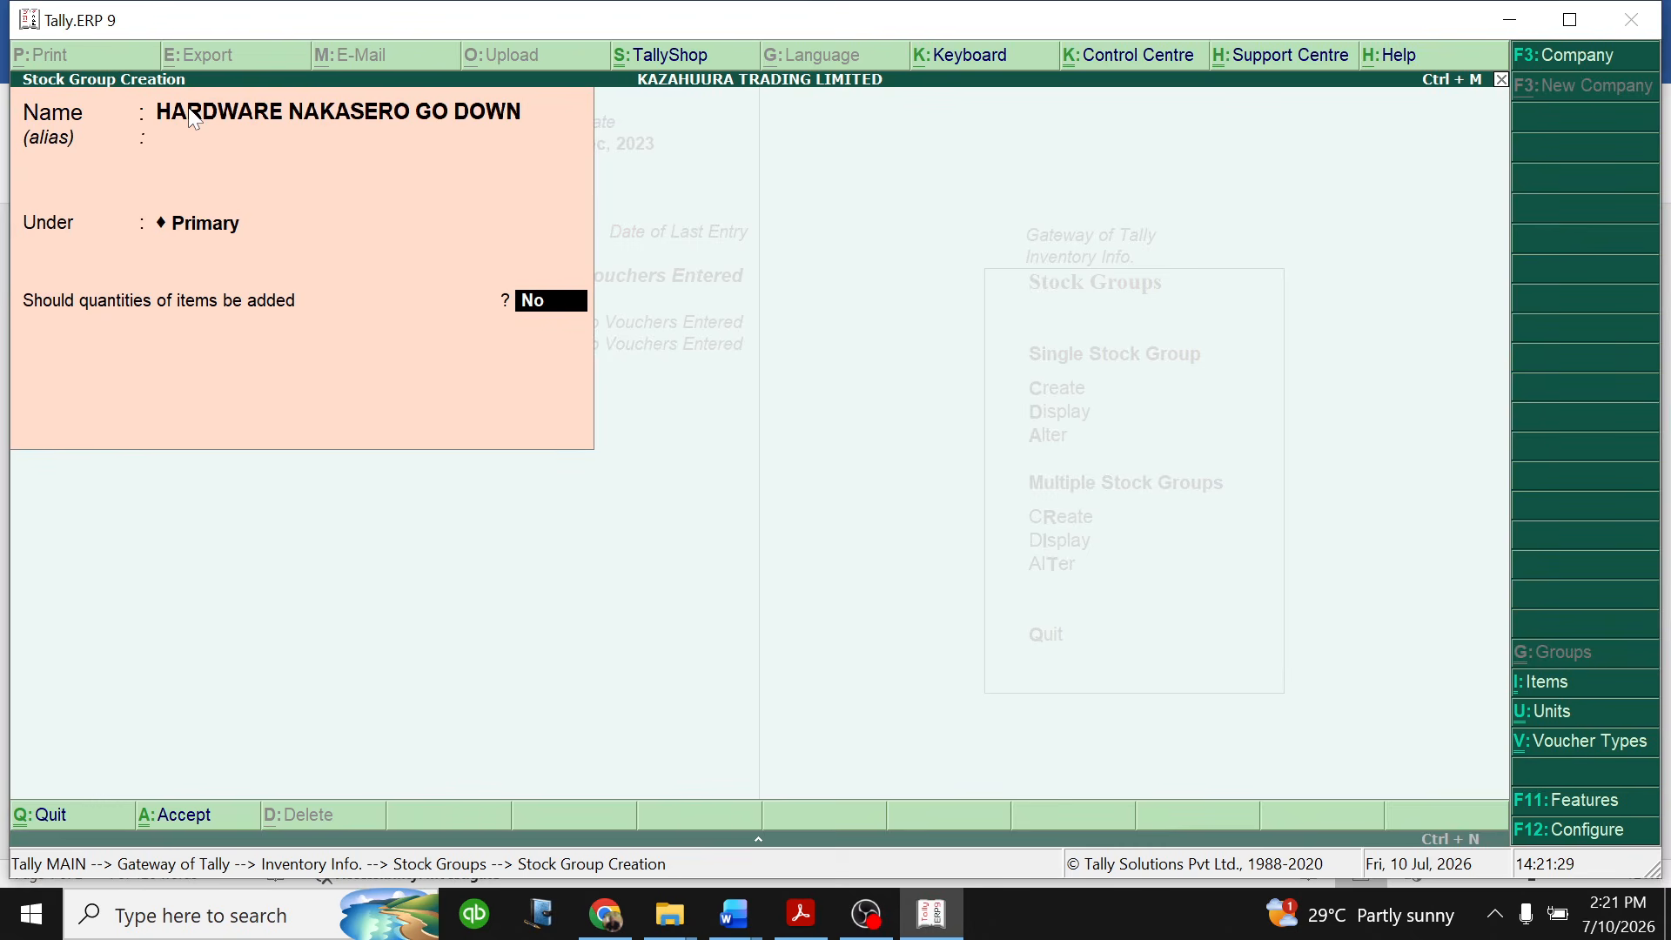
type("Y")
key("Return")
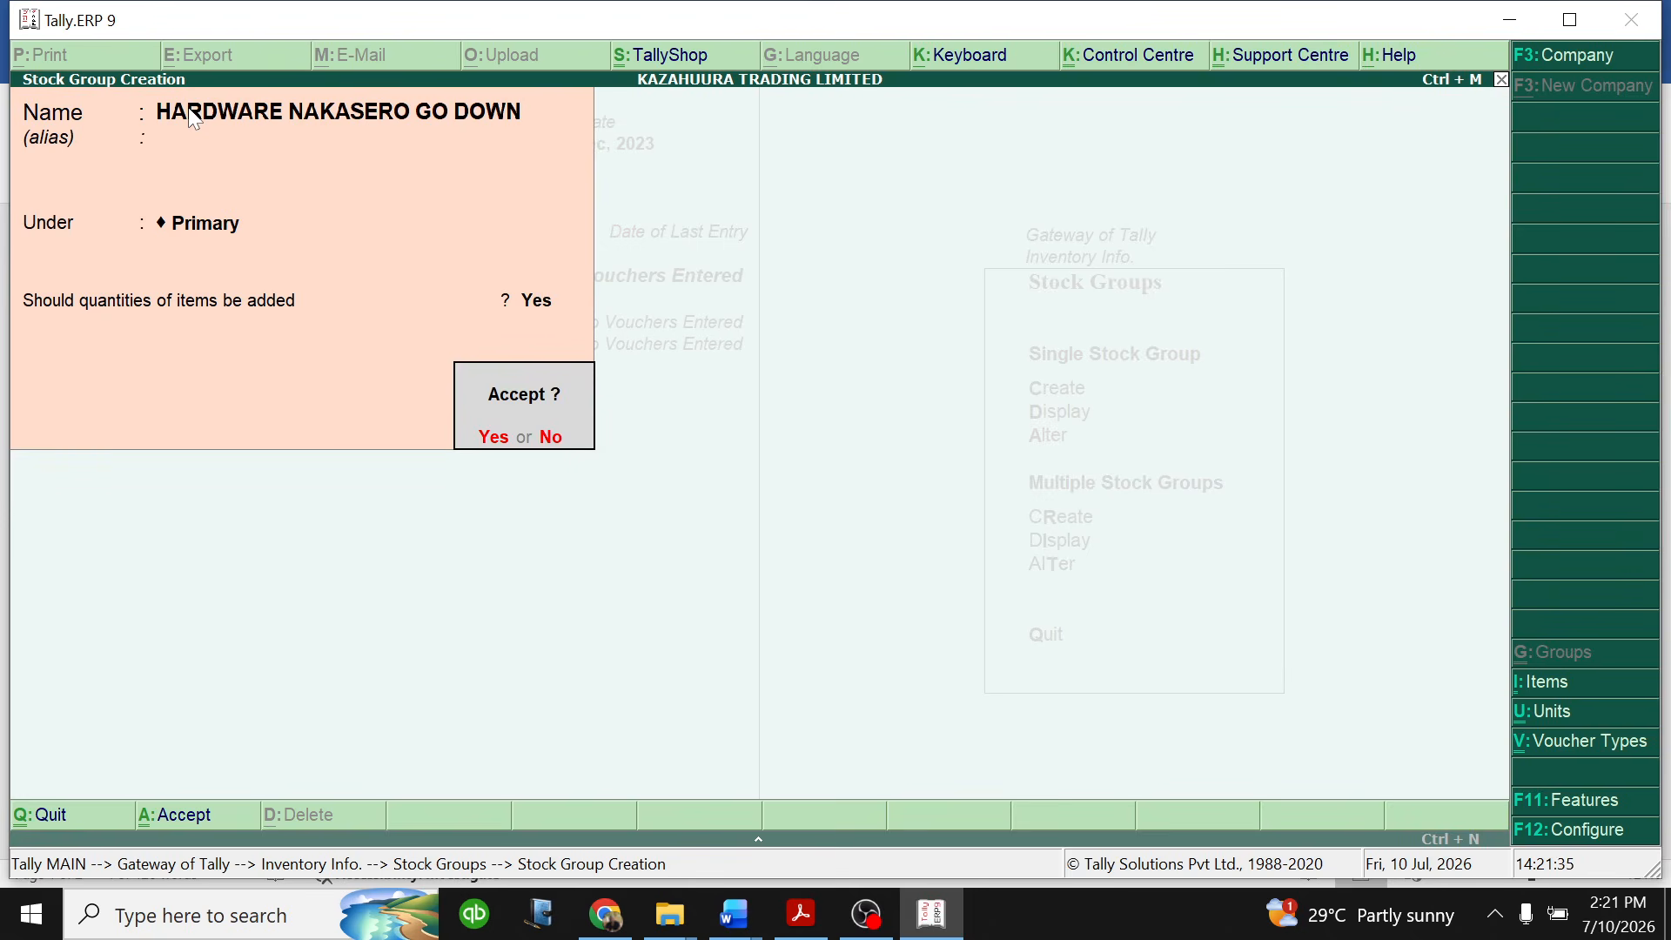
key("Return")
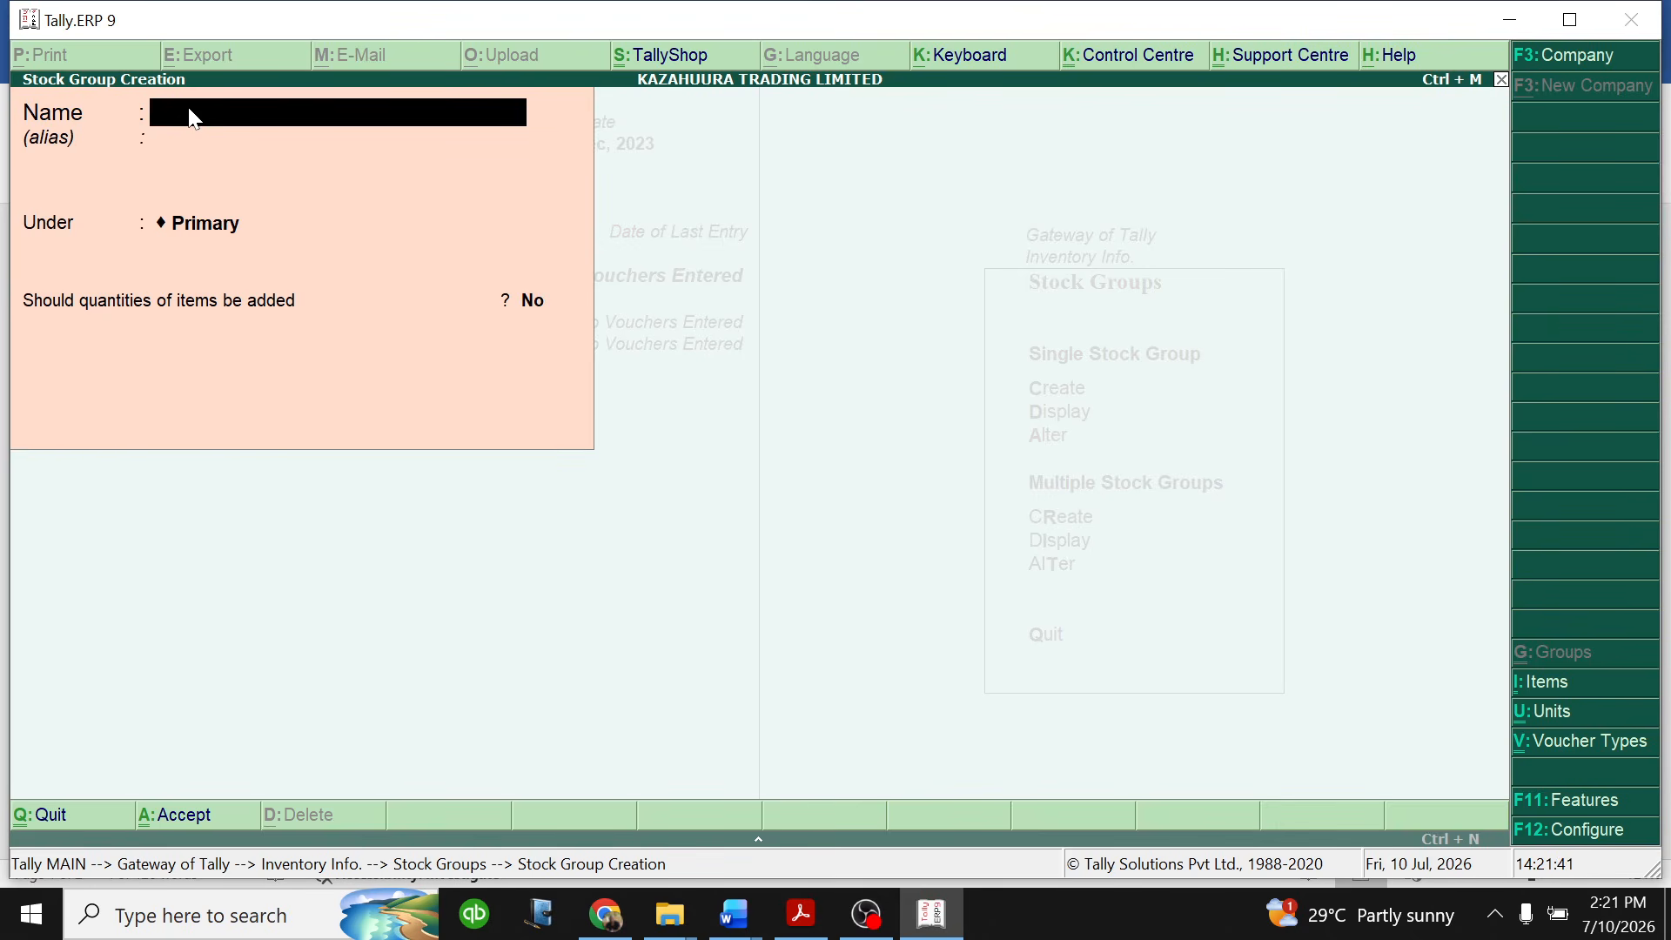
- Create the stock group FOOD ITEMS NAKAWA GODOWN under Primary, with adding of item quantities set to Yes
type("FOOD ITEMS NAK")
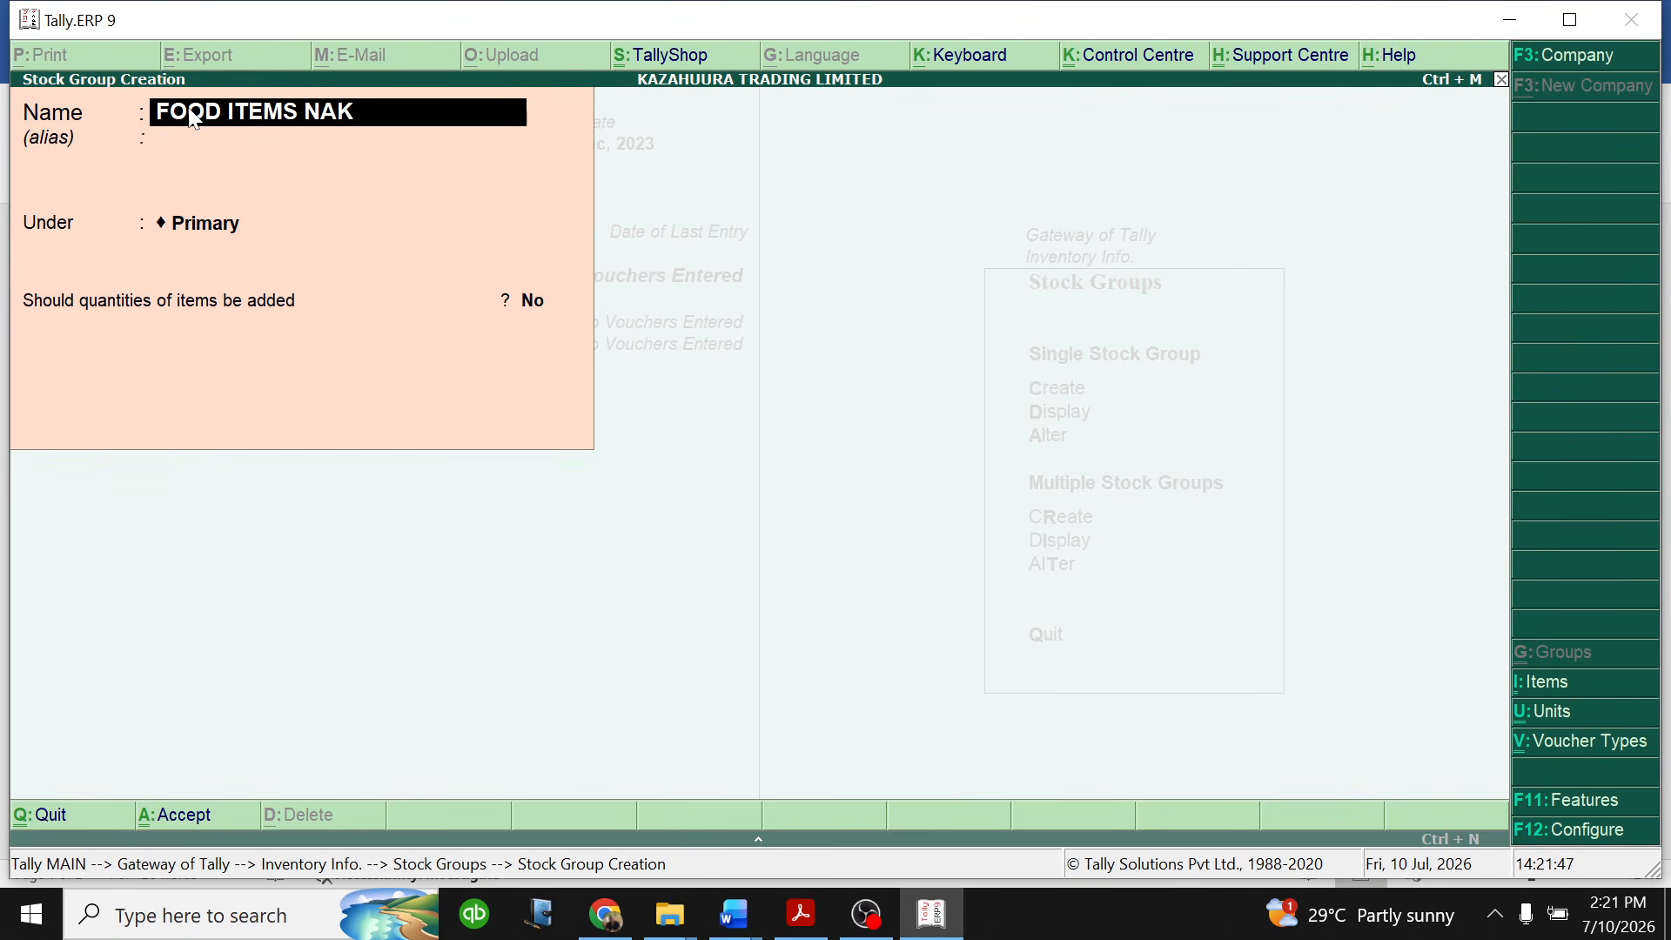
type("AWA GODOWN")
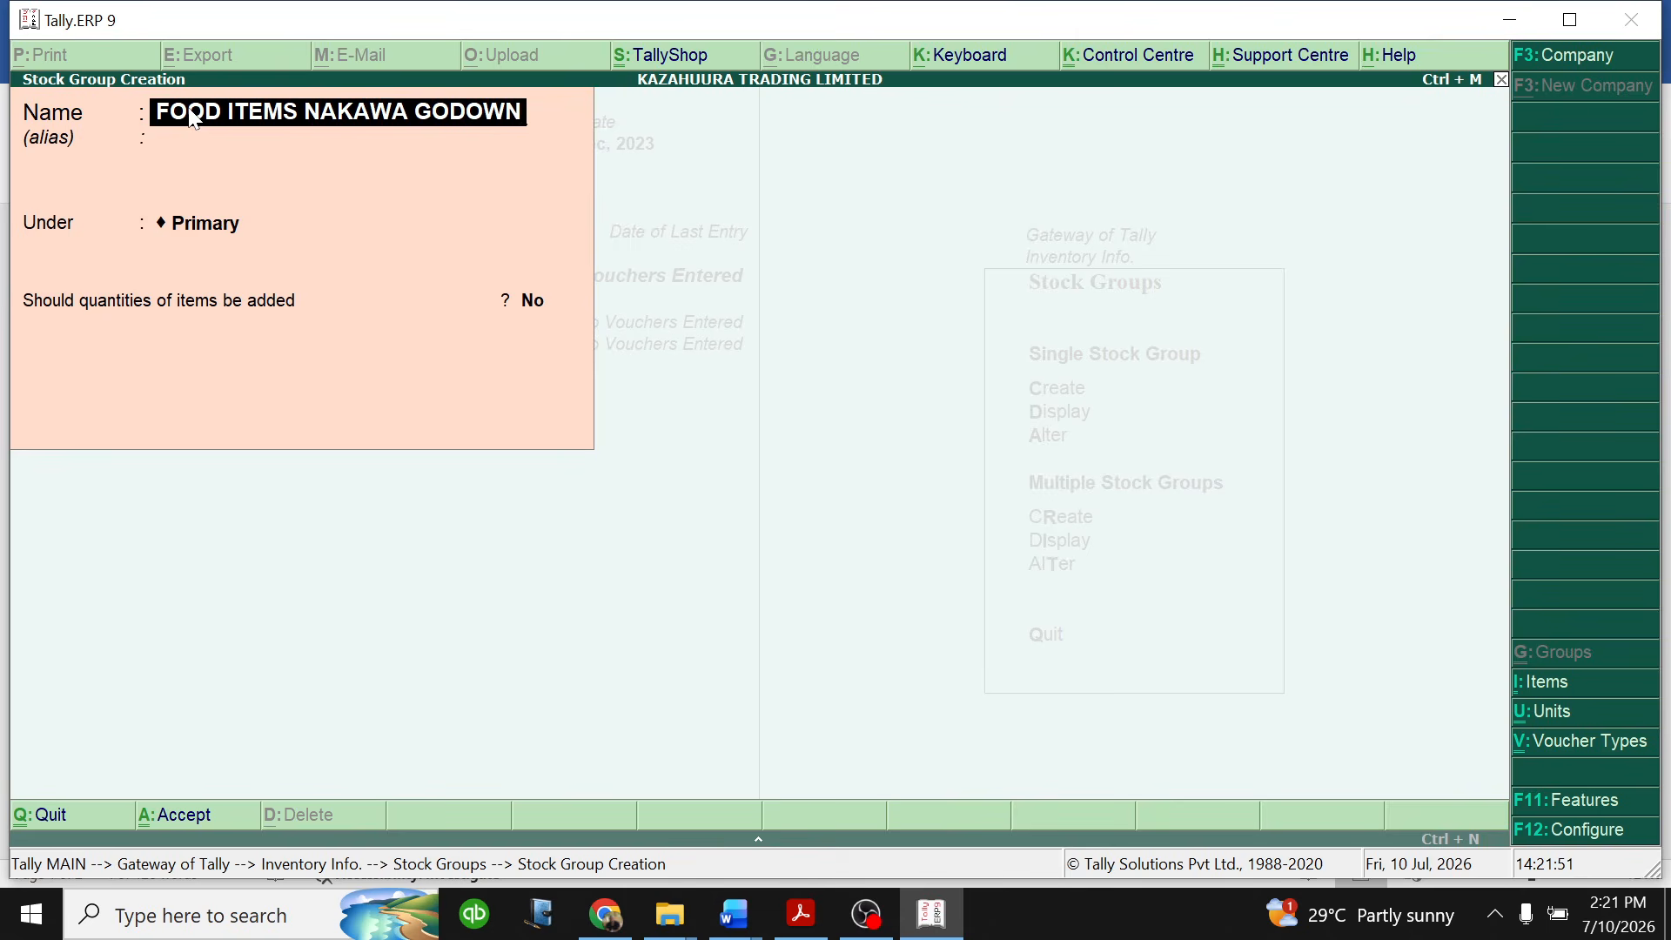
key("Return")
key("Return")
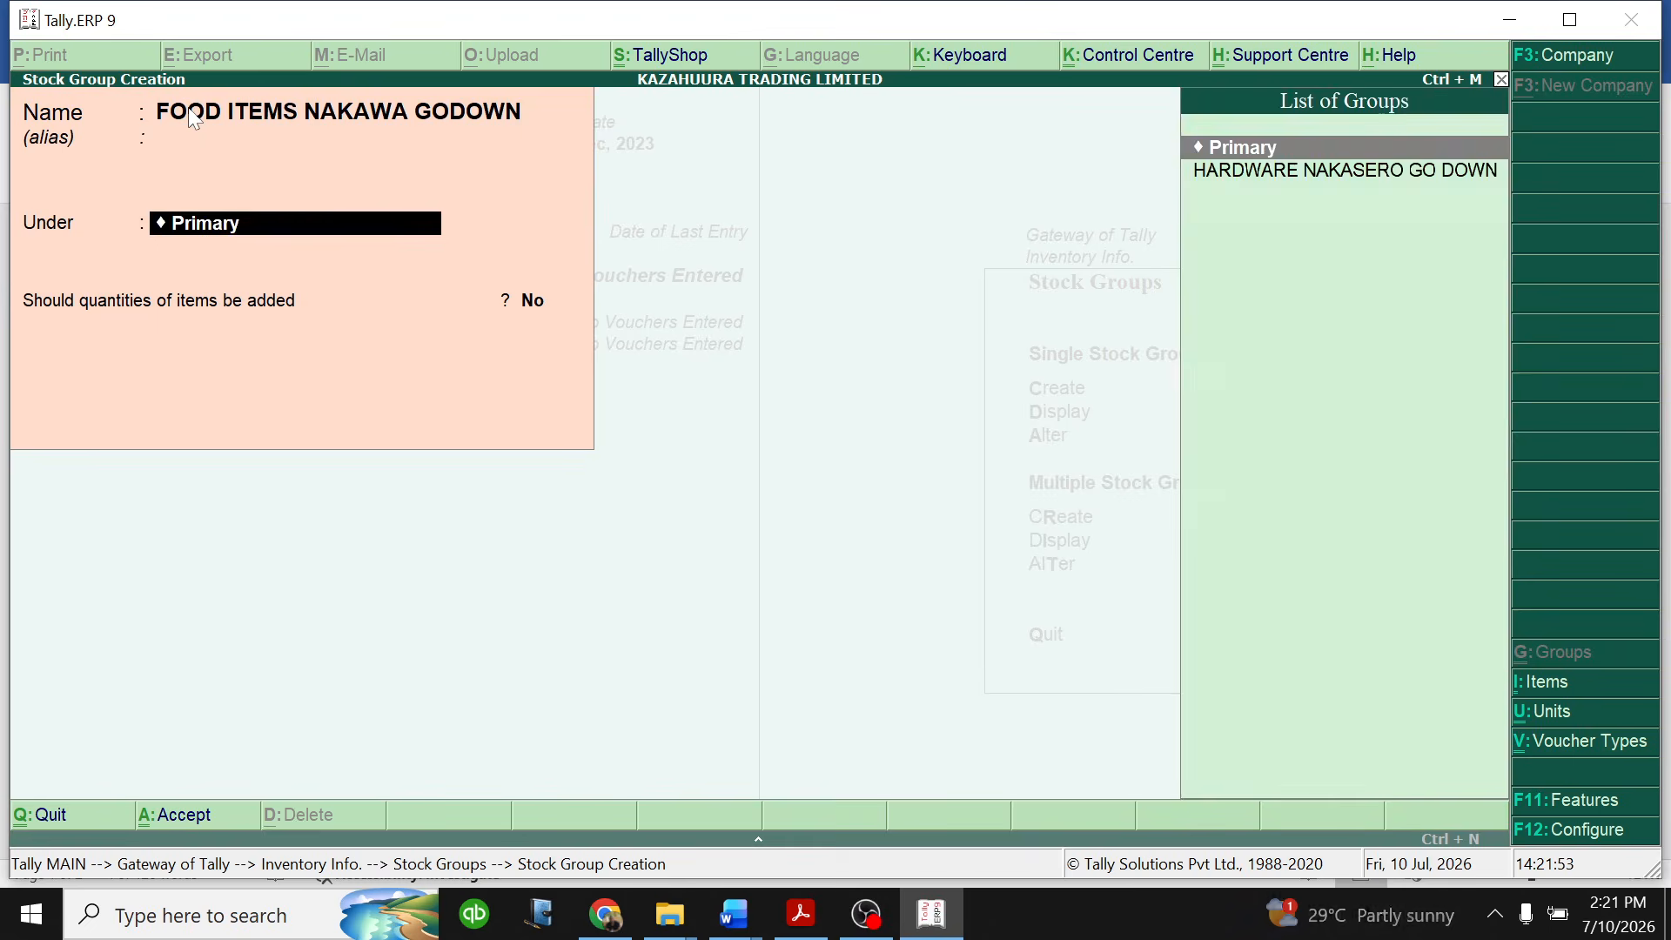
key("Return")
type("Y")
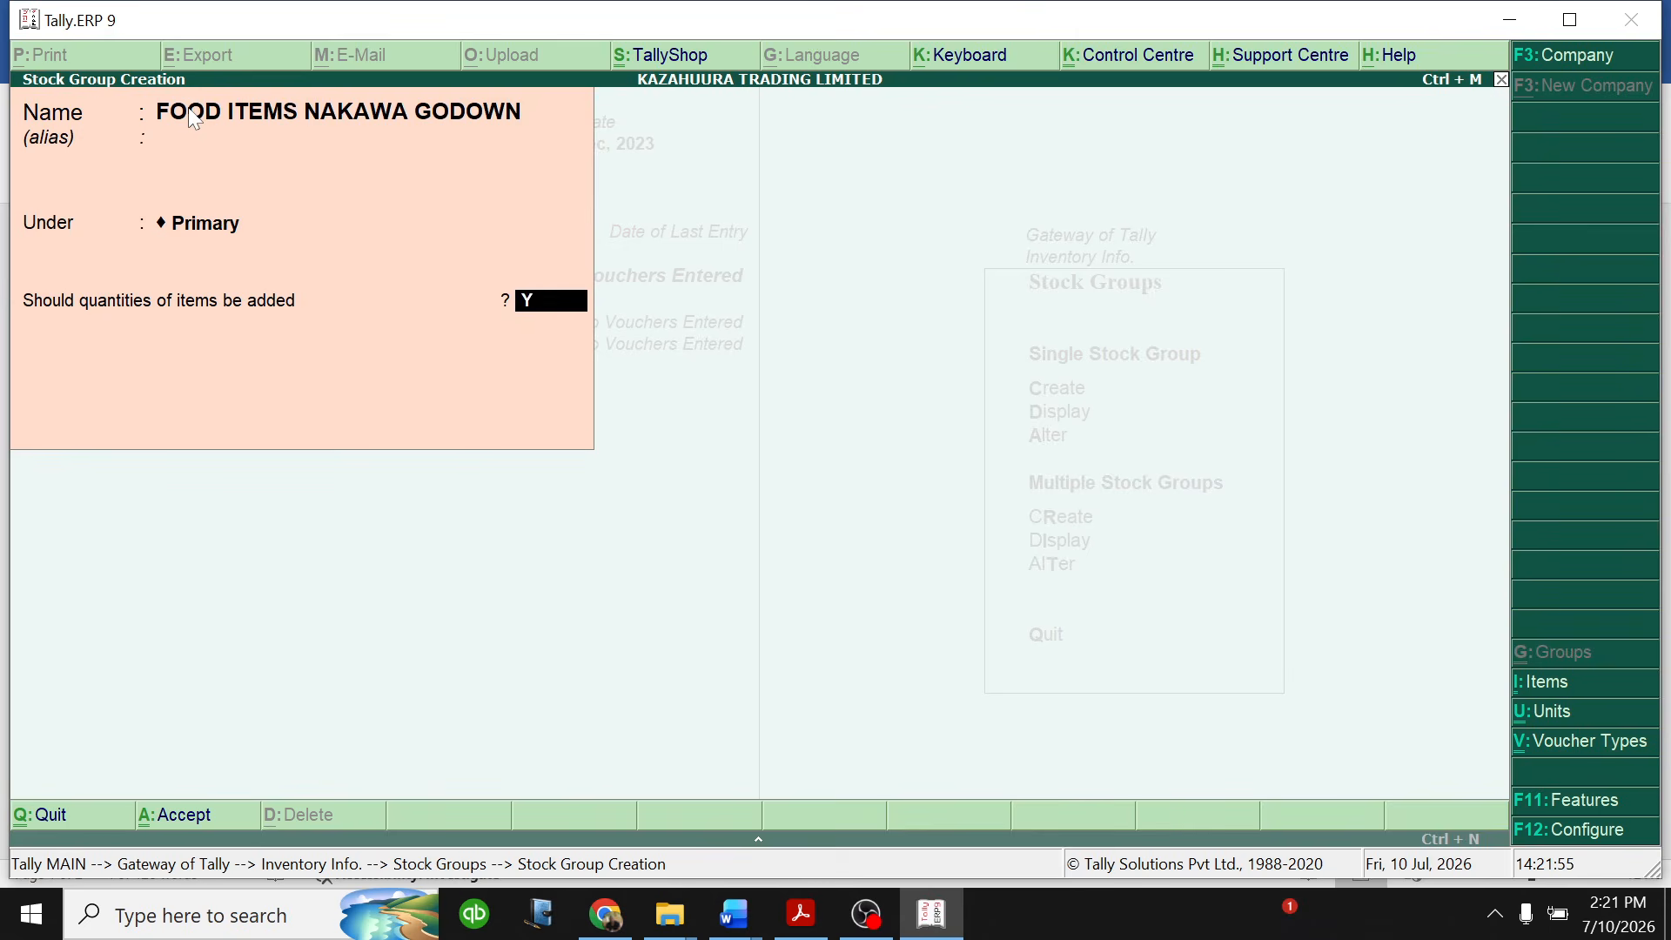
key("Return")
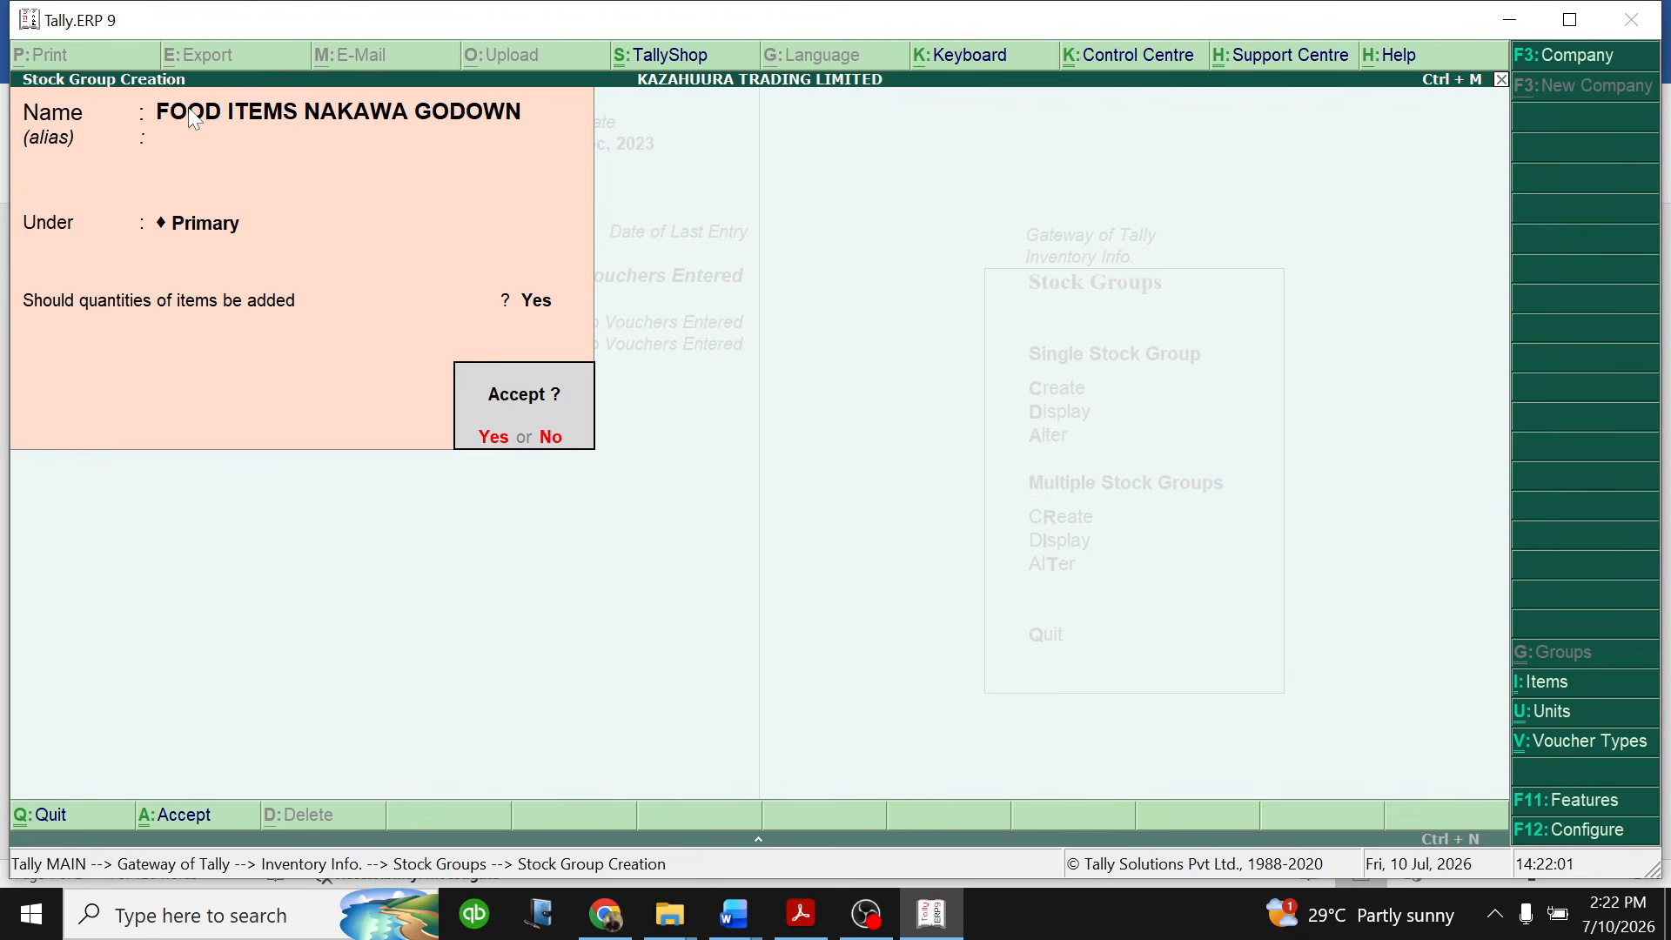
key("Return")
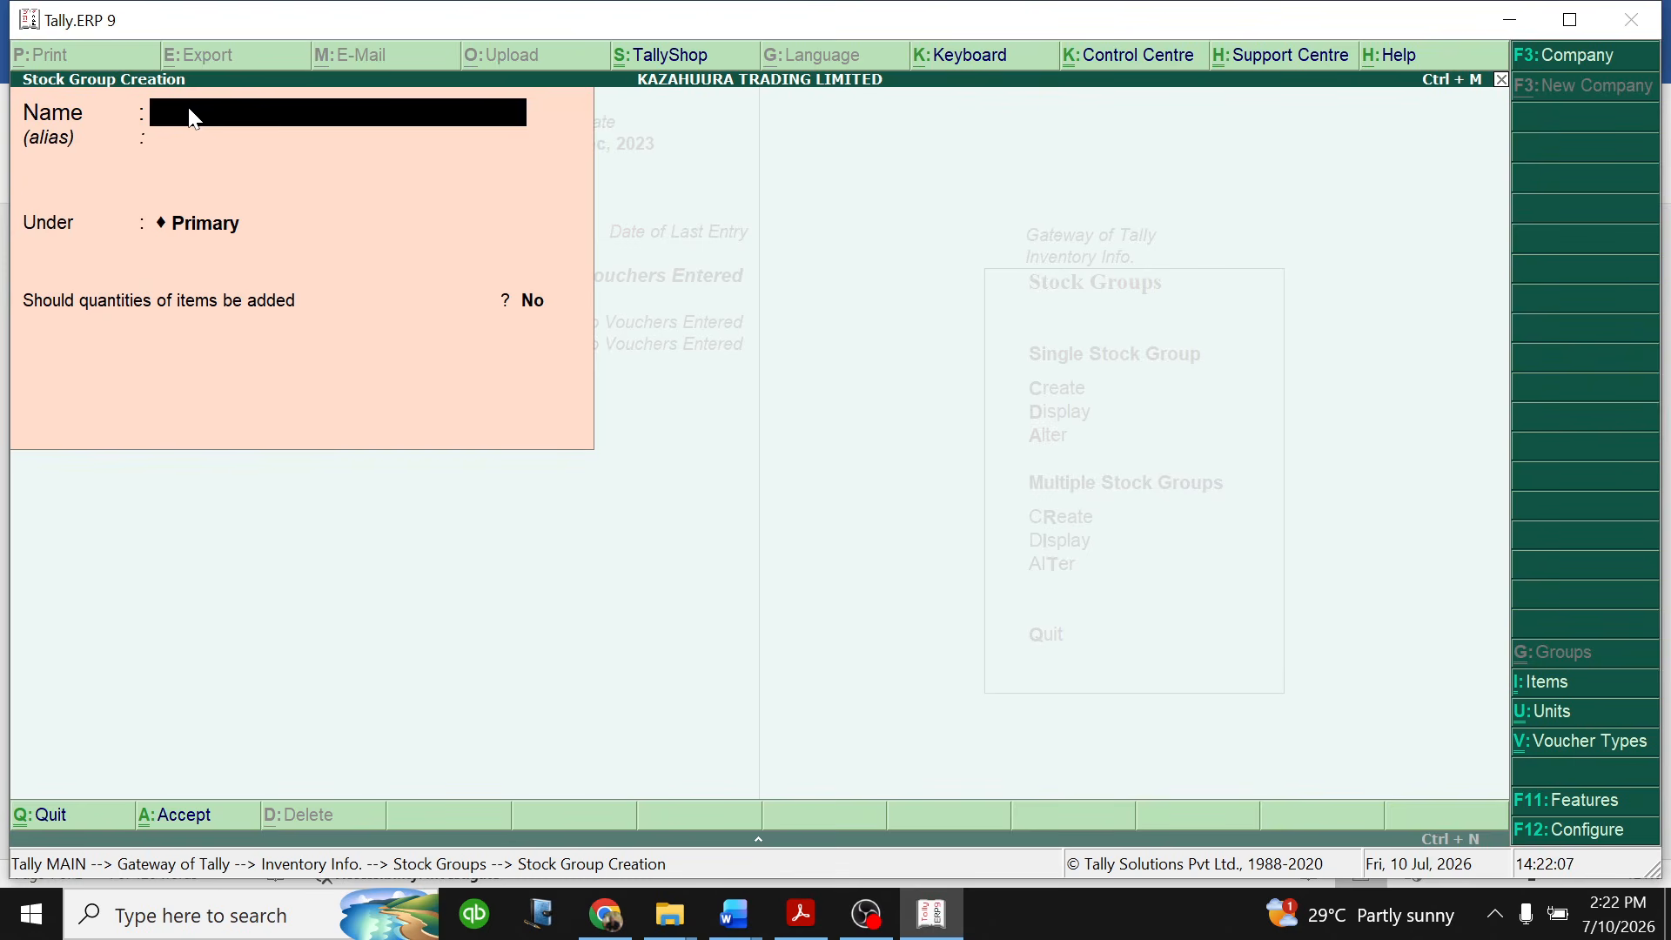
- Create the stock group STATIONERY NTINDA GODOWN under Primary, with adding of item quantities set to Yes
type("STATIONERY N")
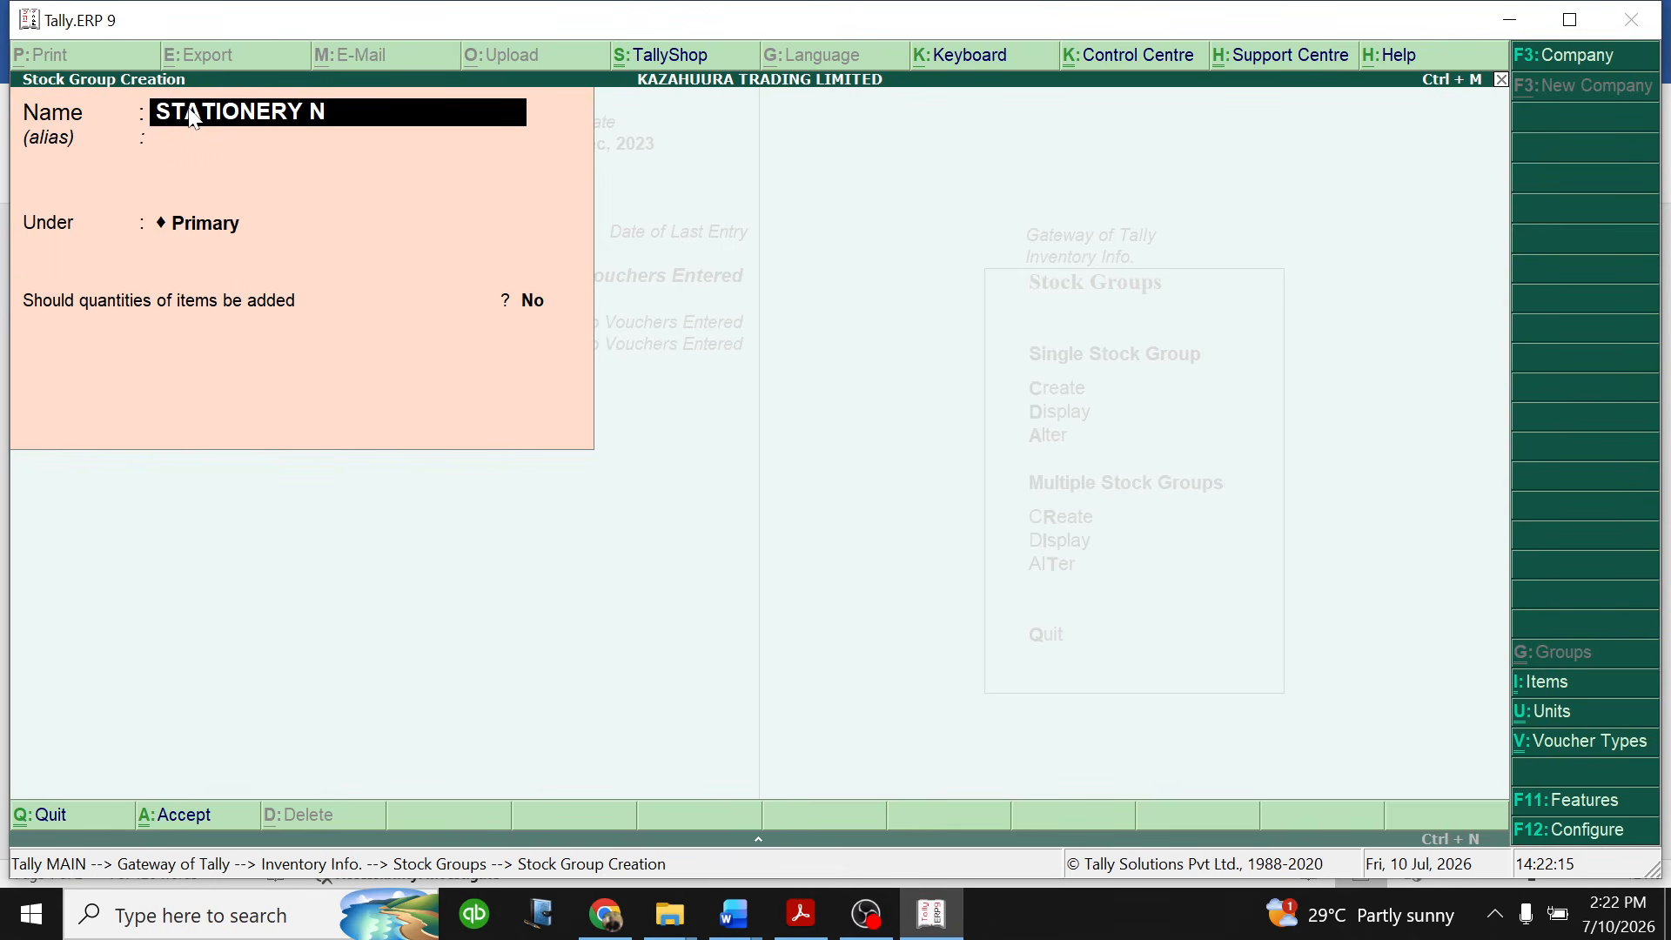
type("TINDA GODOWN")
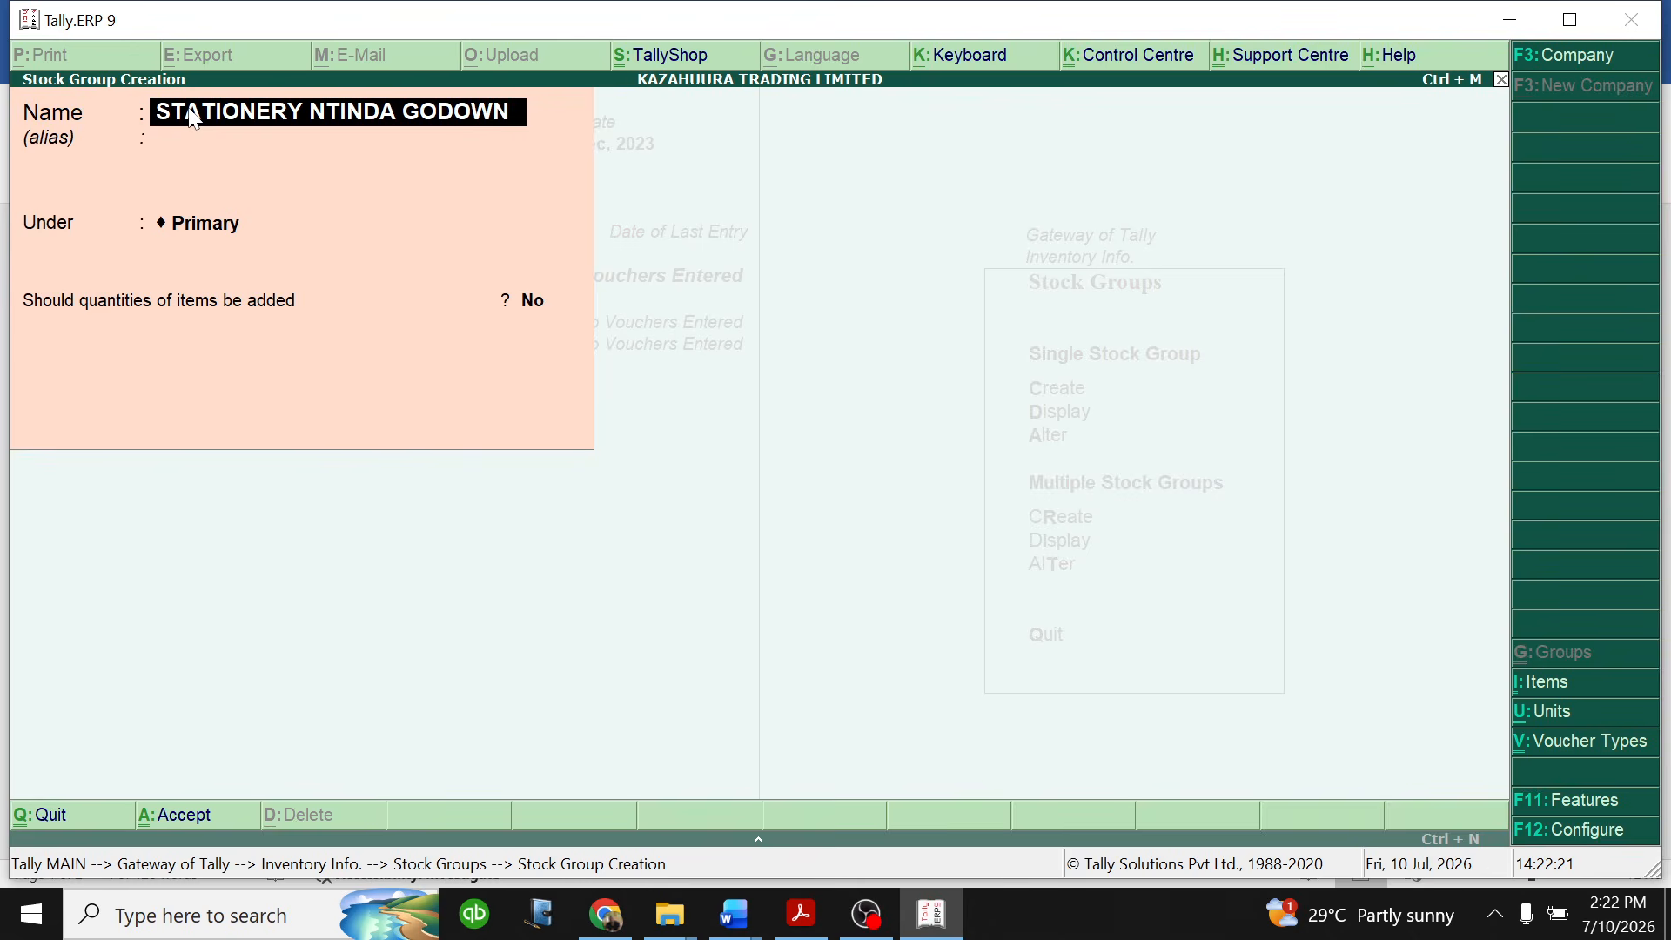
key("Return")
key("Return")
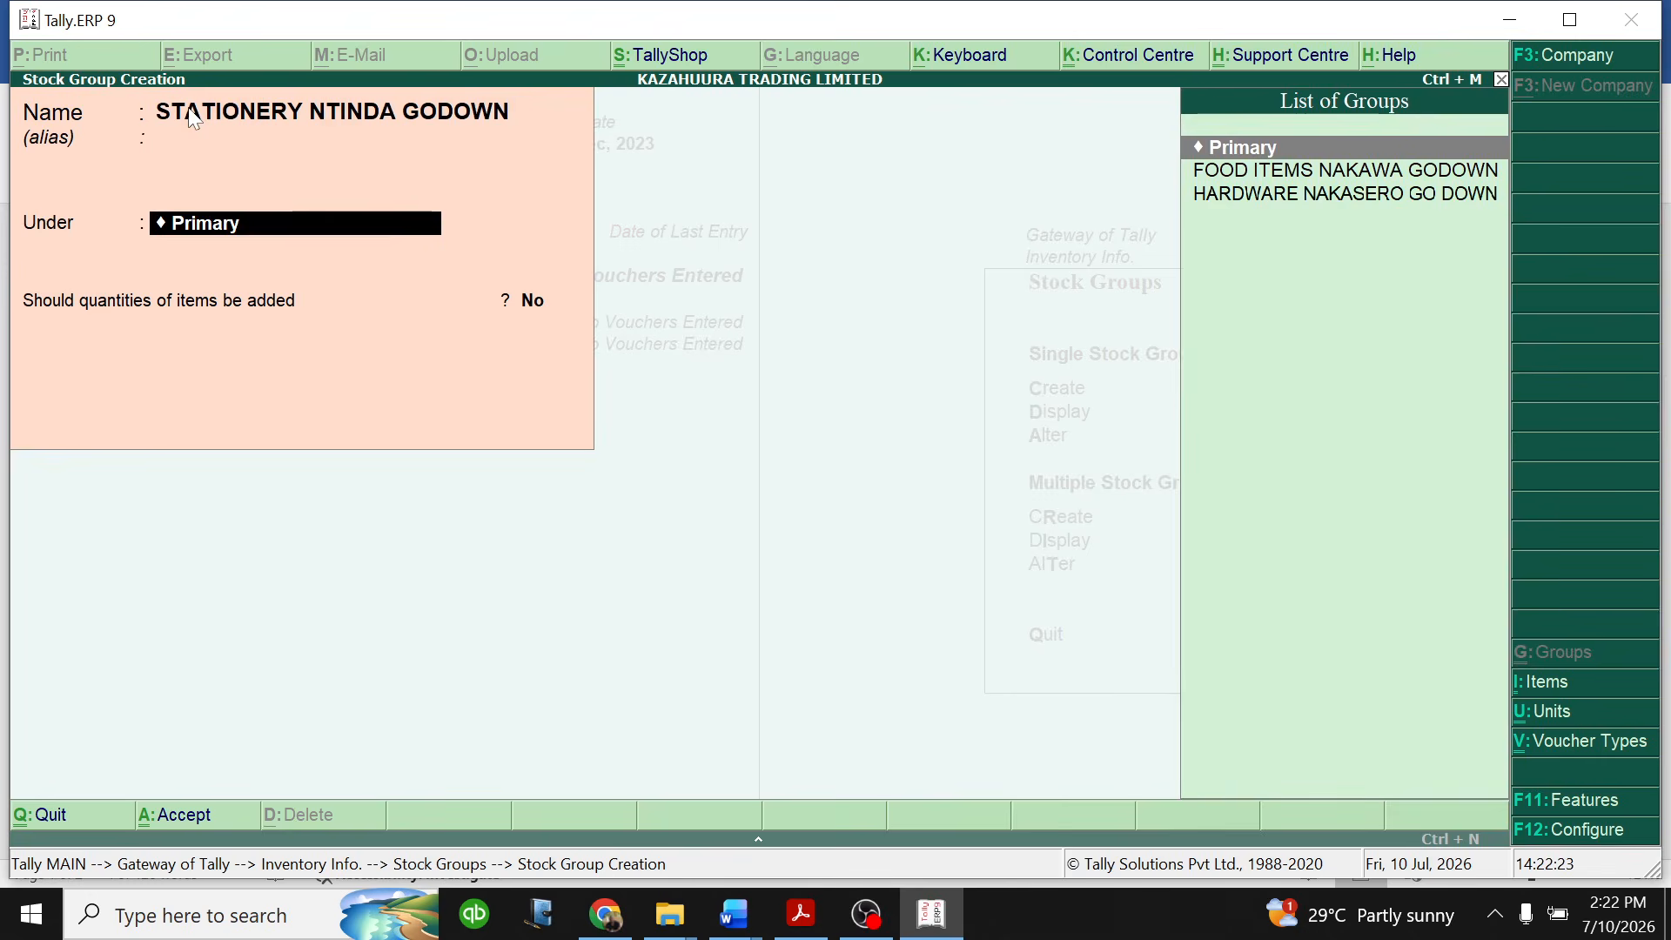
key("Return")
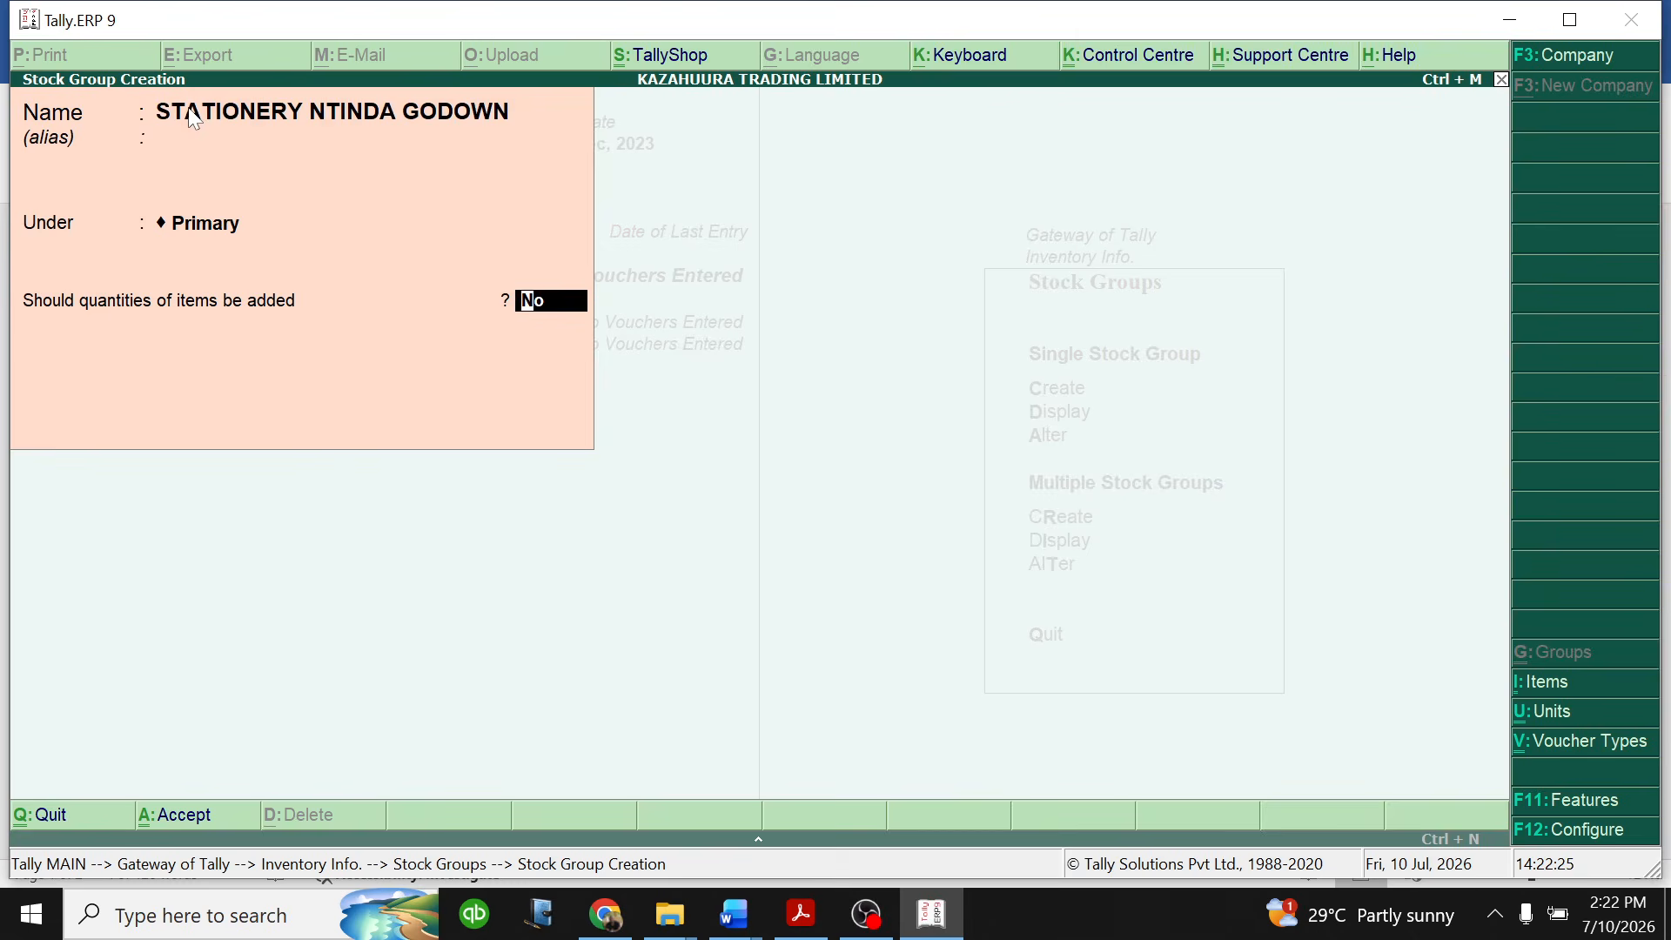
type("Y")
key("Return")
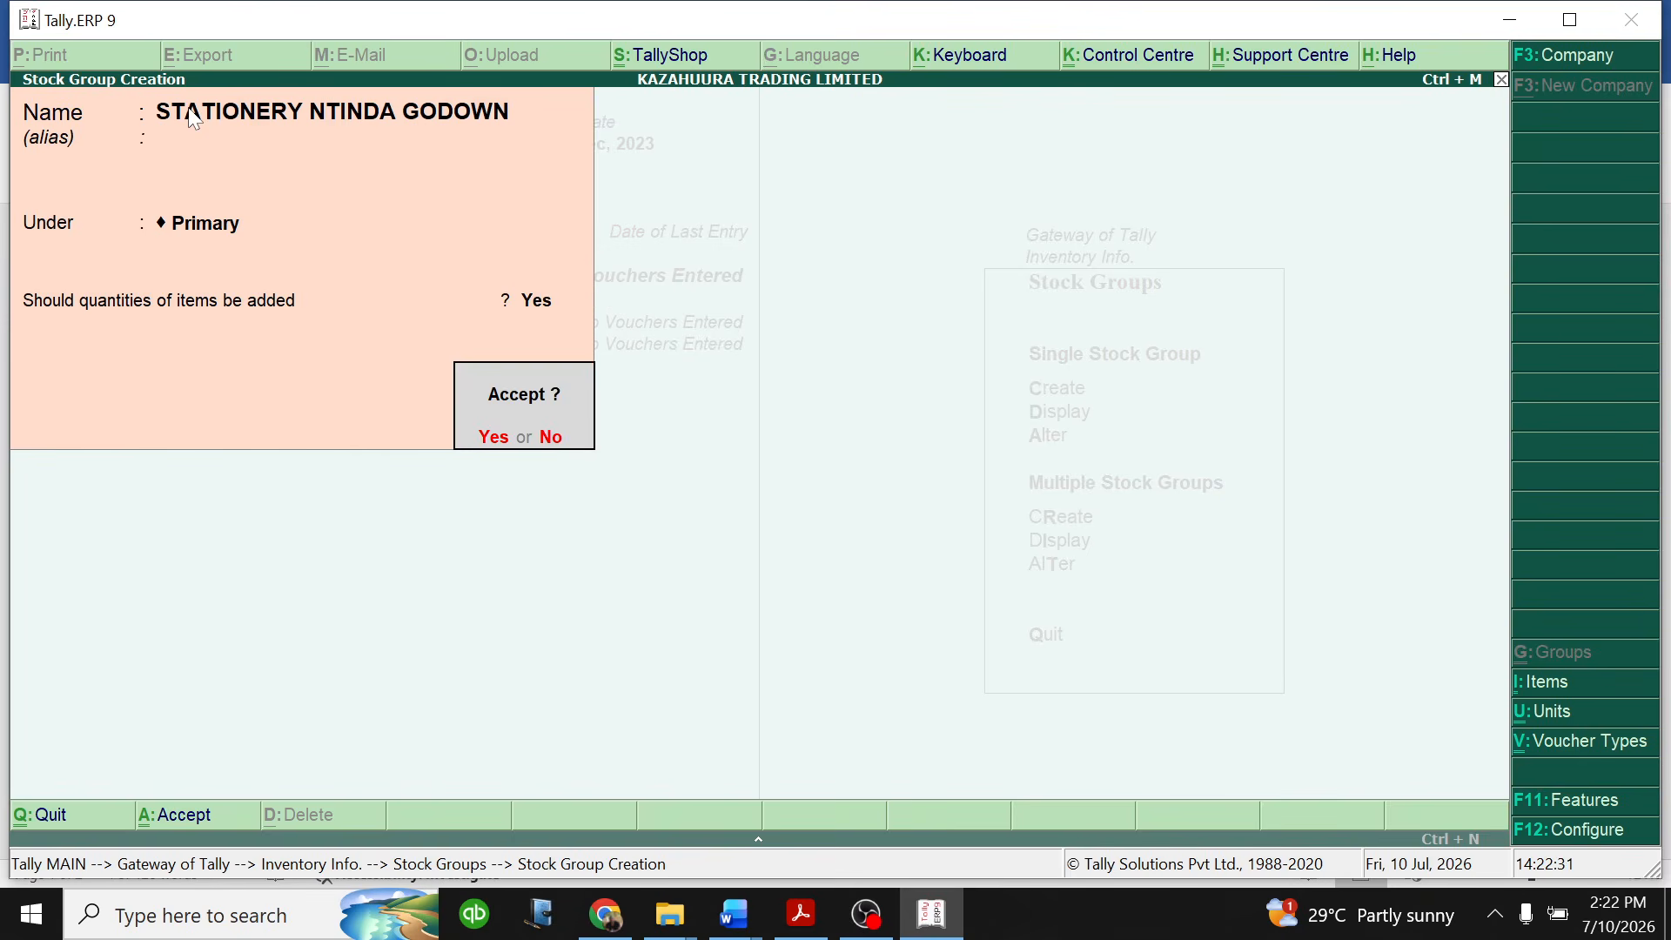
key("Return")
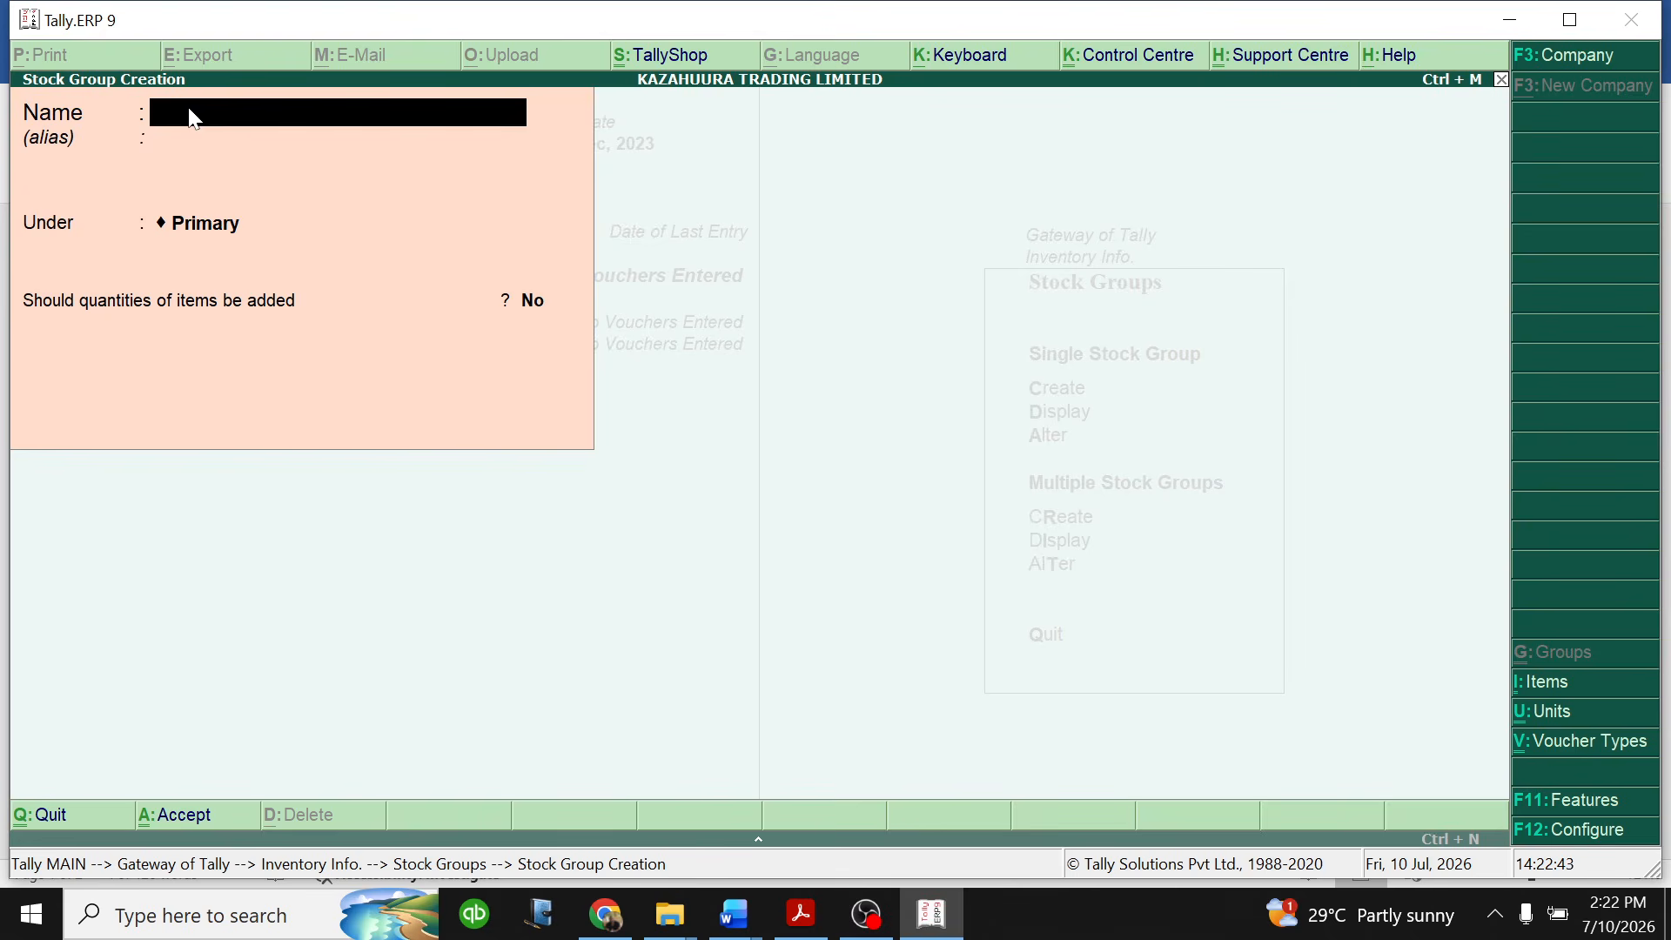
- Leave stock group creation and return to the Gateway of Tally
key("Escape")
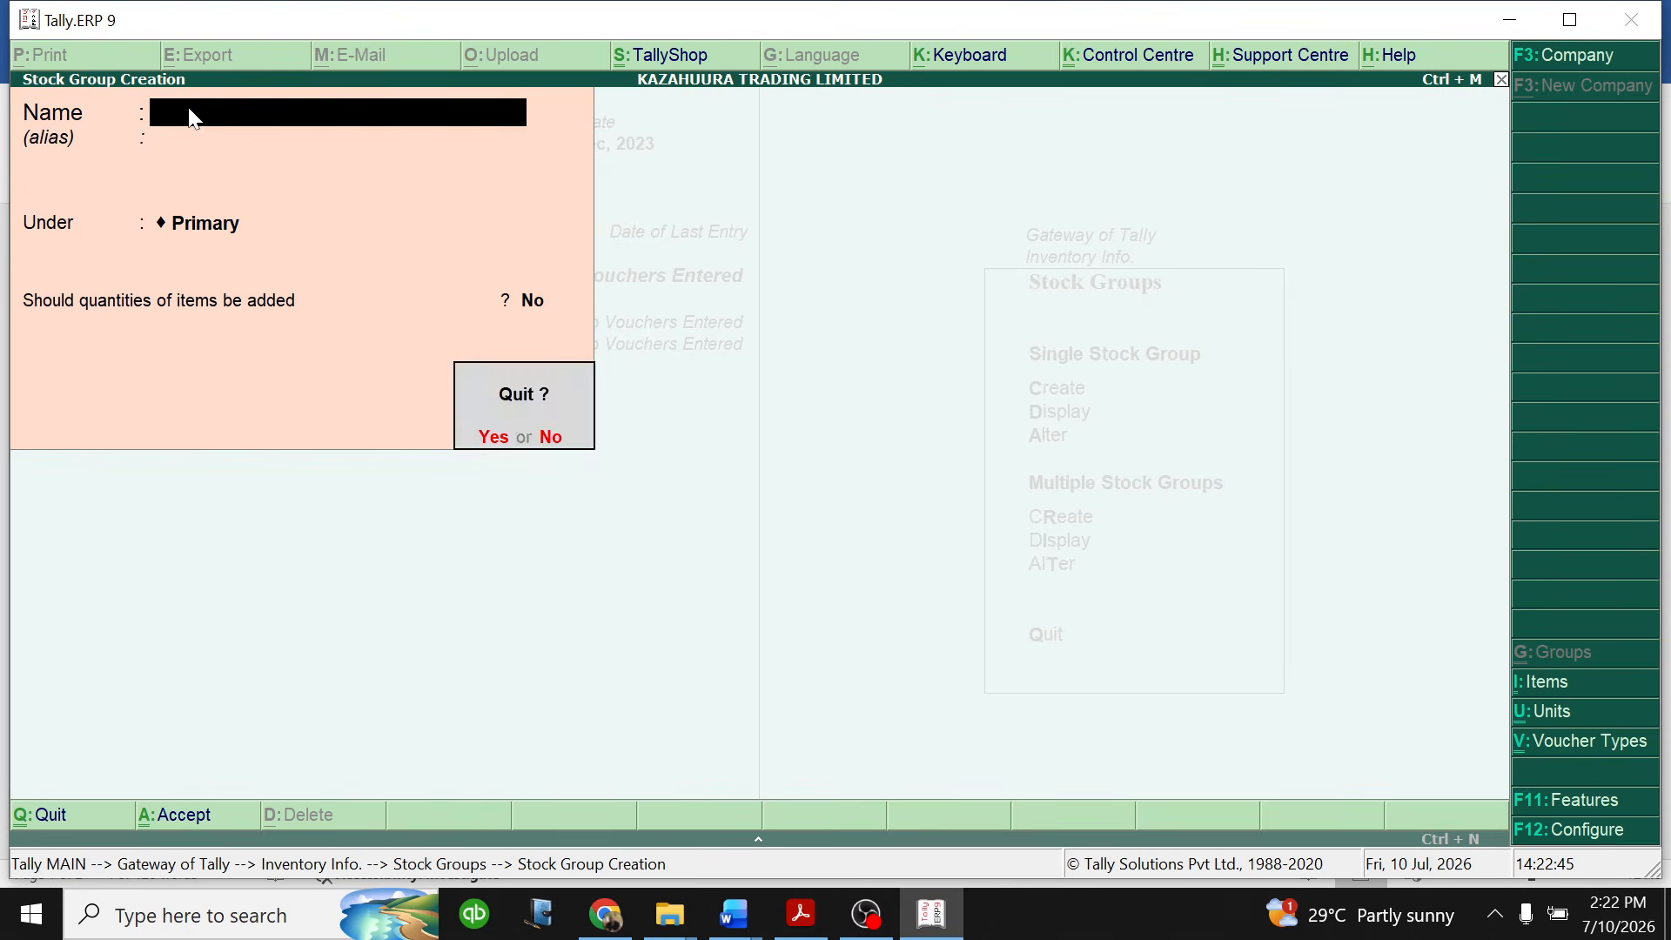
key("y")
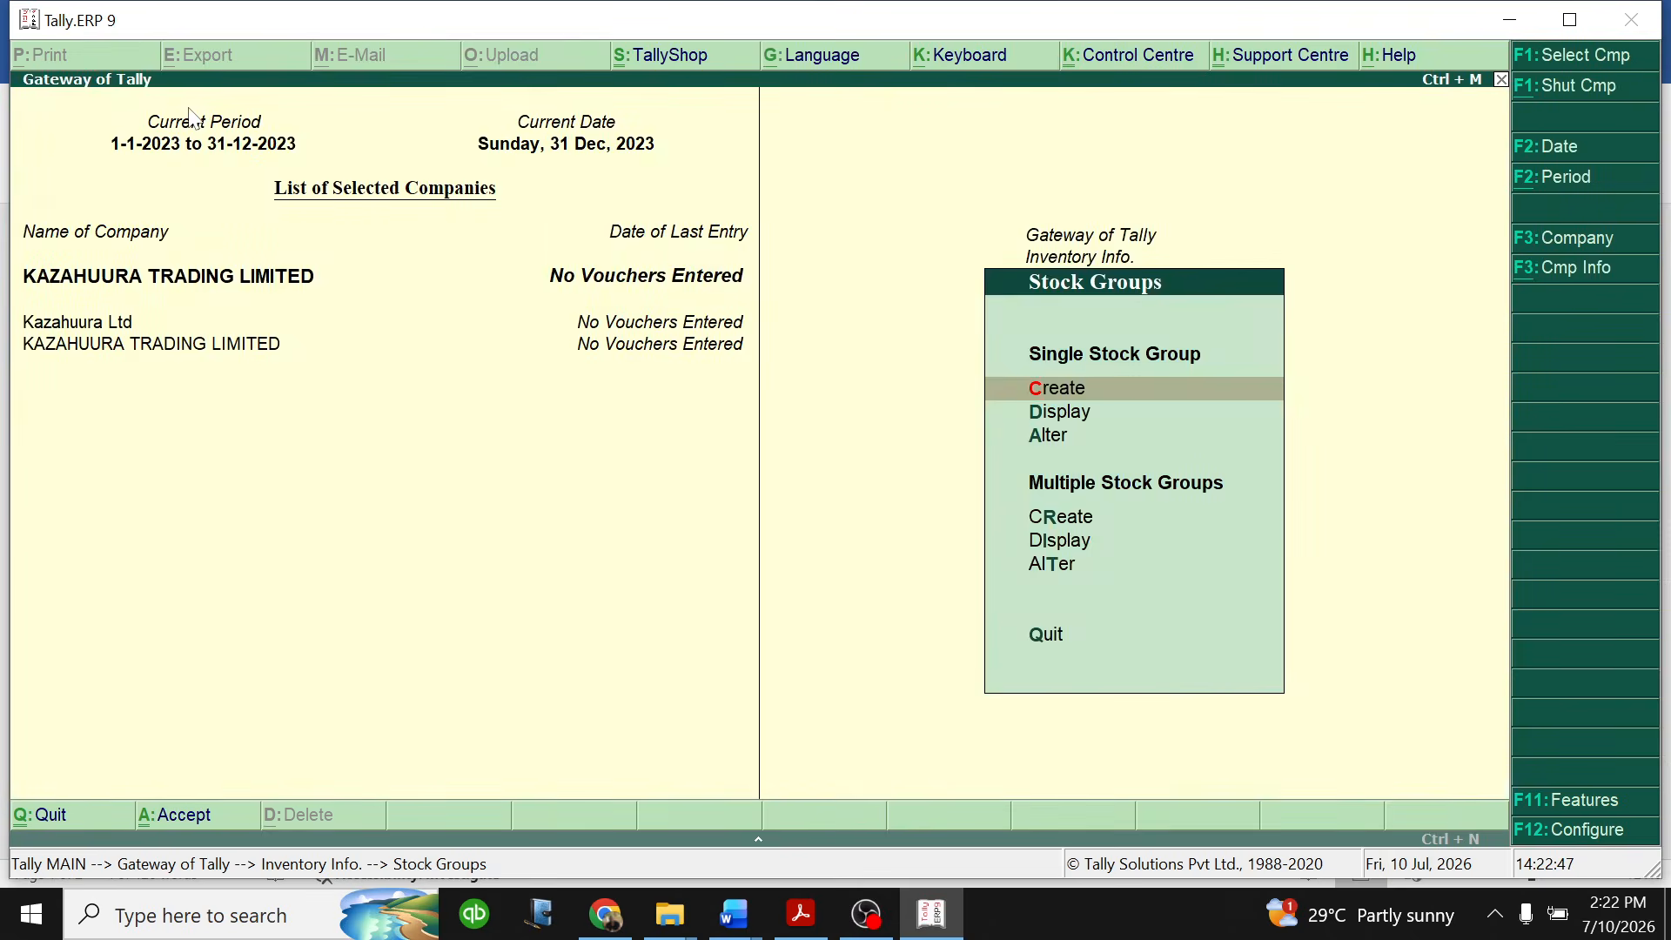
key("Escape")
key("Escape")
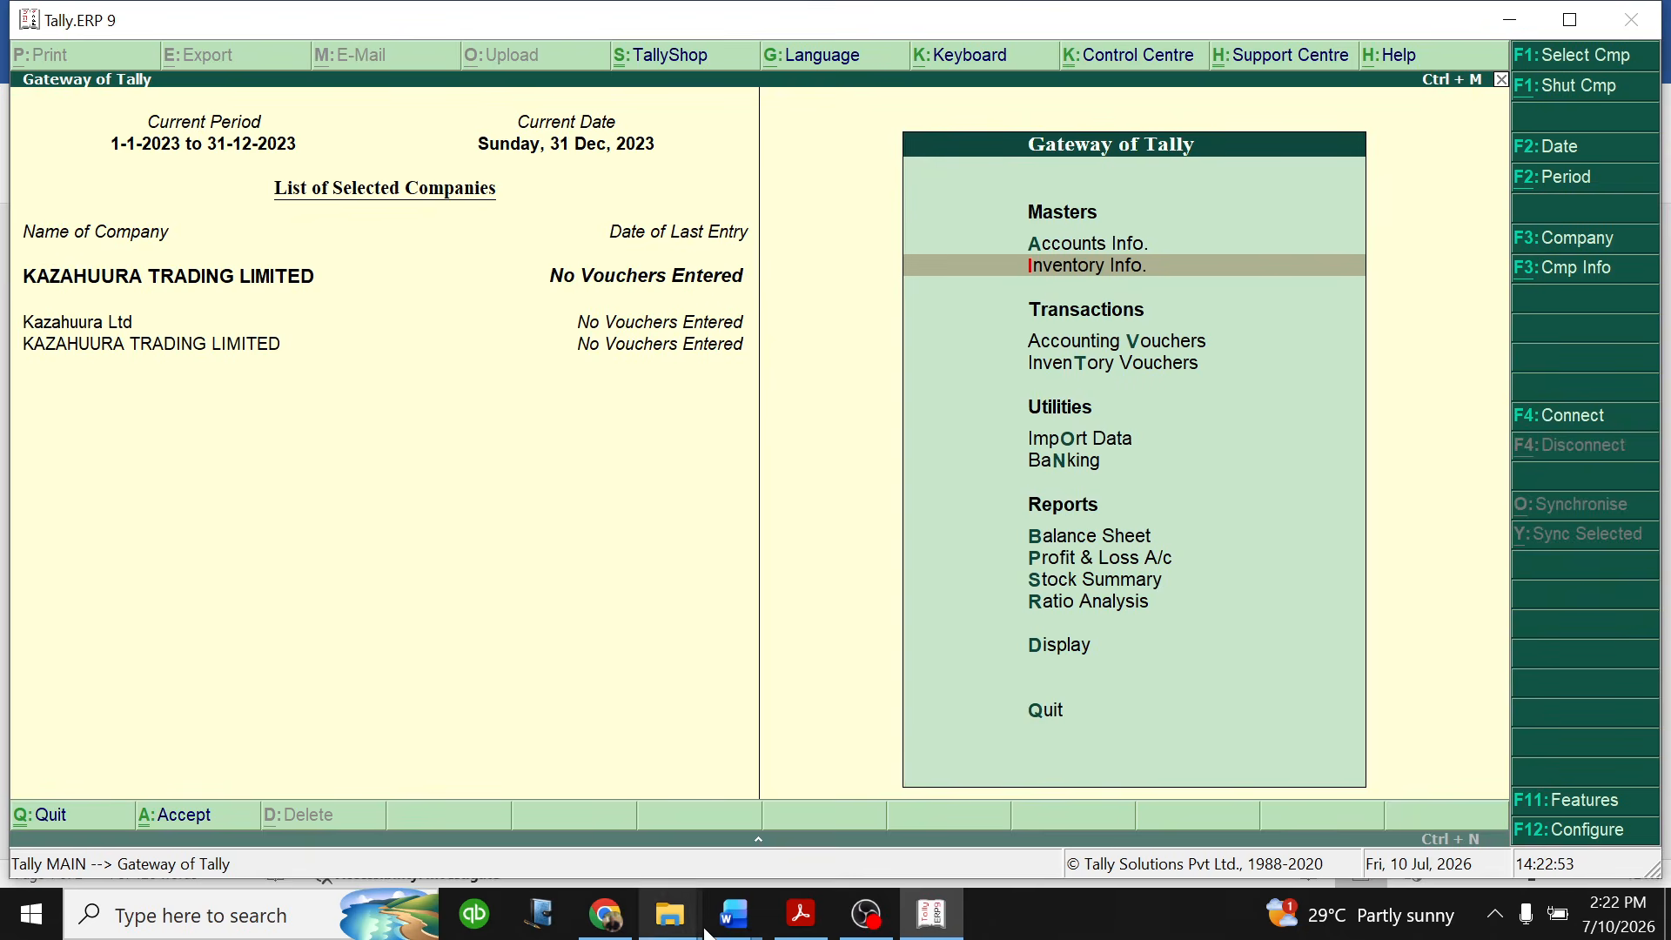
- In the Word practice question's inventory table, highlight the food item units 20 kg tins, 350 ml bottle and 5 Kg Pkt in green
left_click(735, 914)
left_click(801, 822)
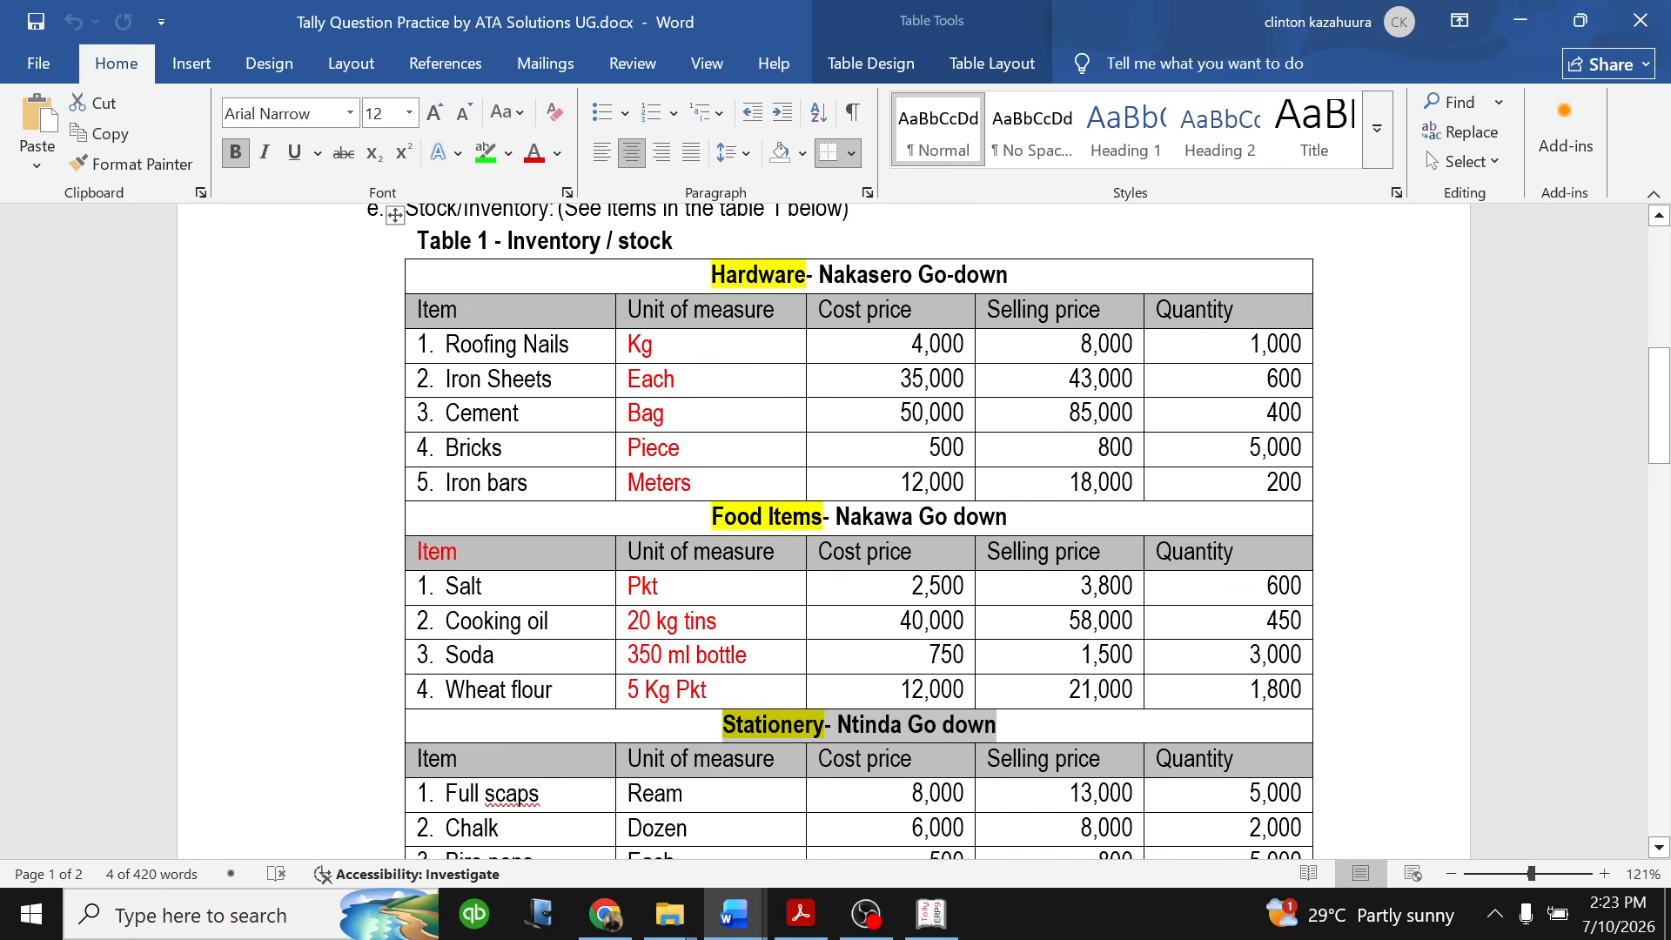
left_click_drag(627, 655, 747, 655)
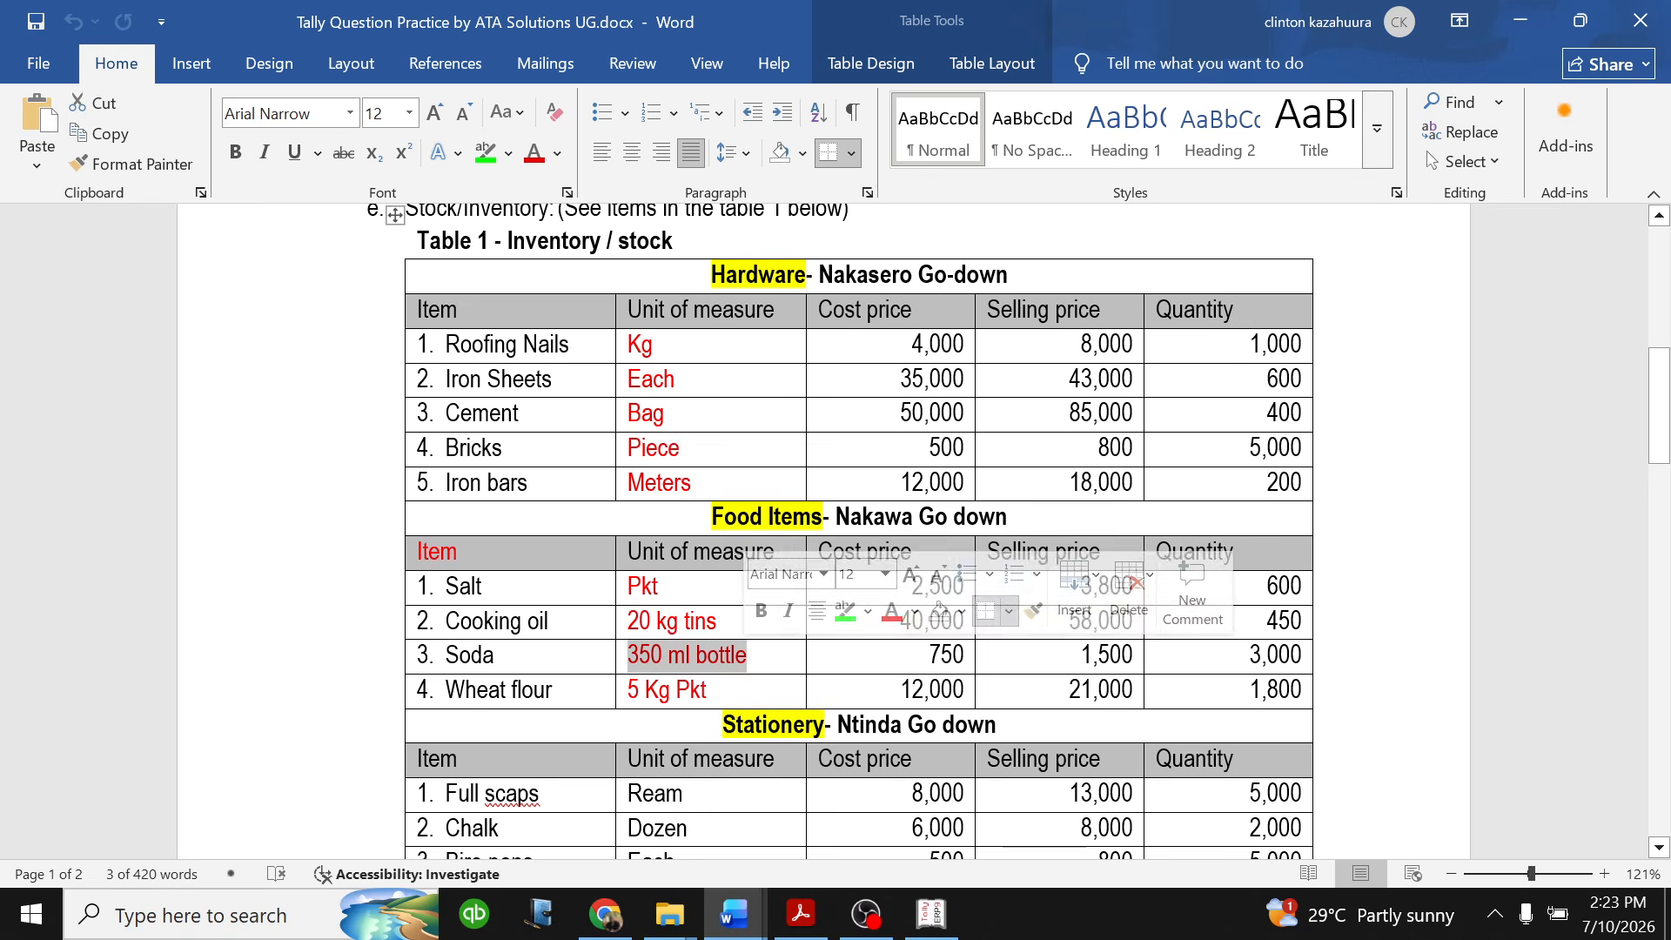
left_click(707, 688)
left_click(621, 659)
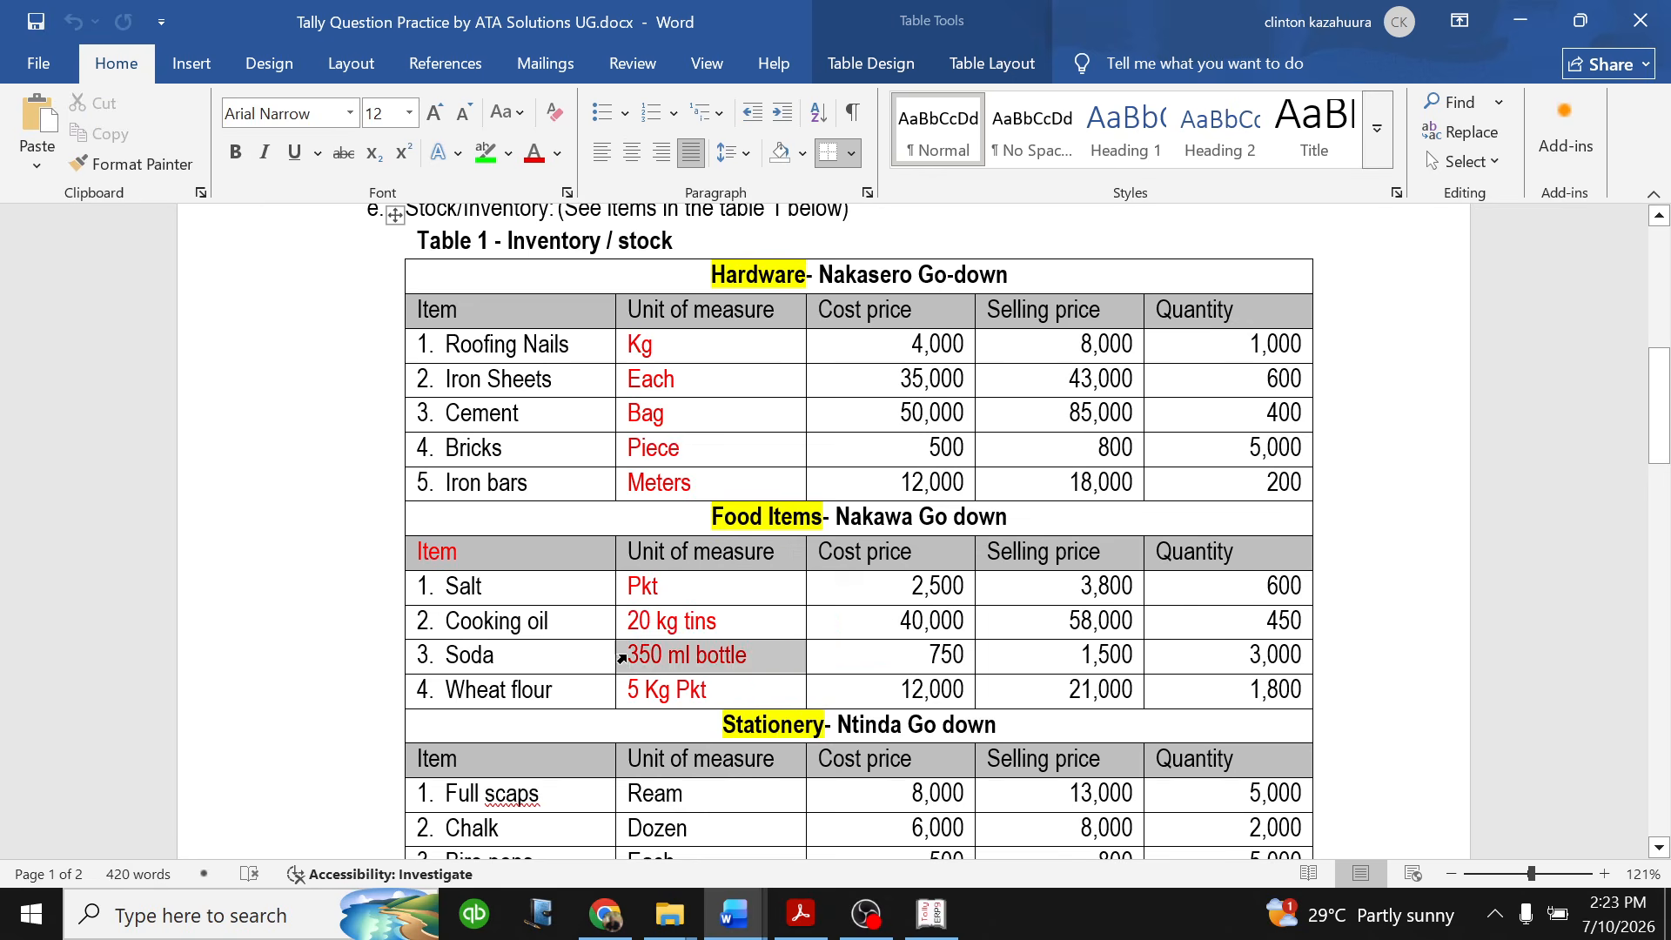
left_click(662, 657)
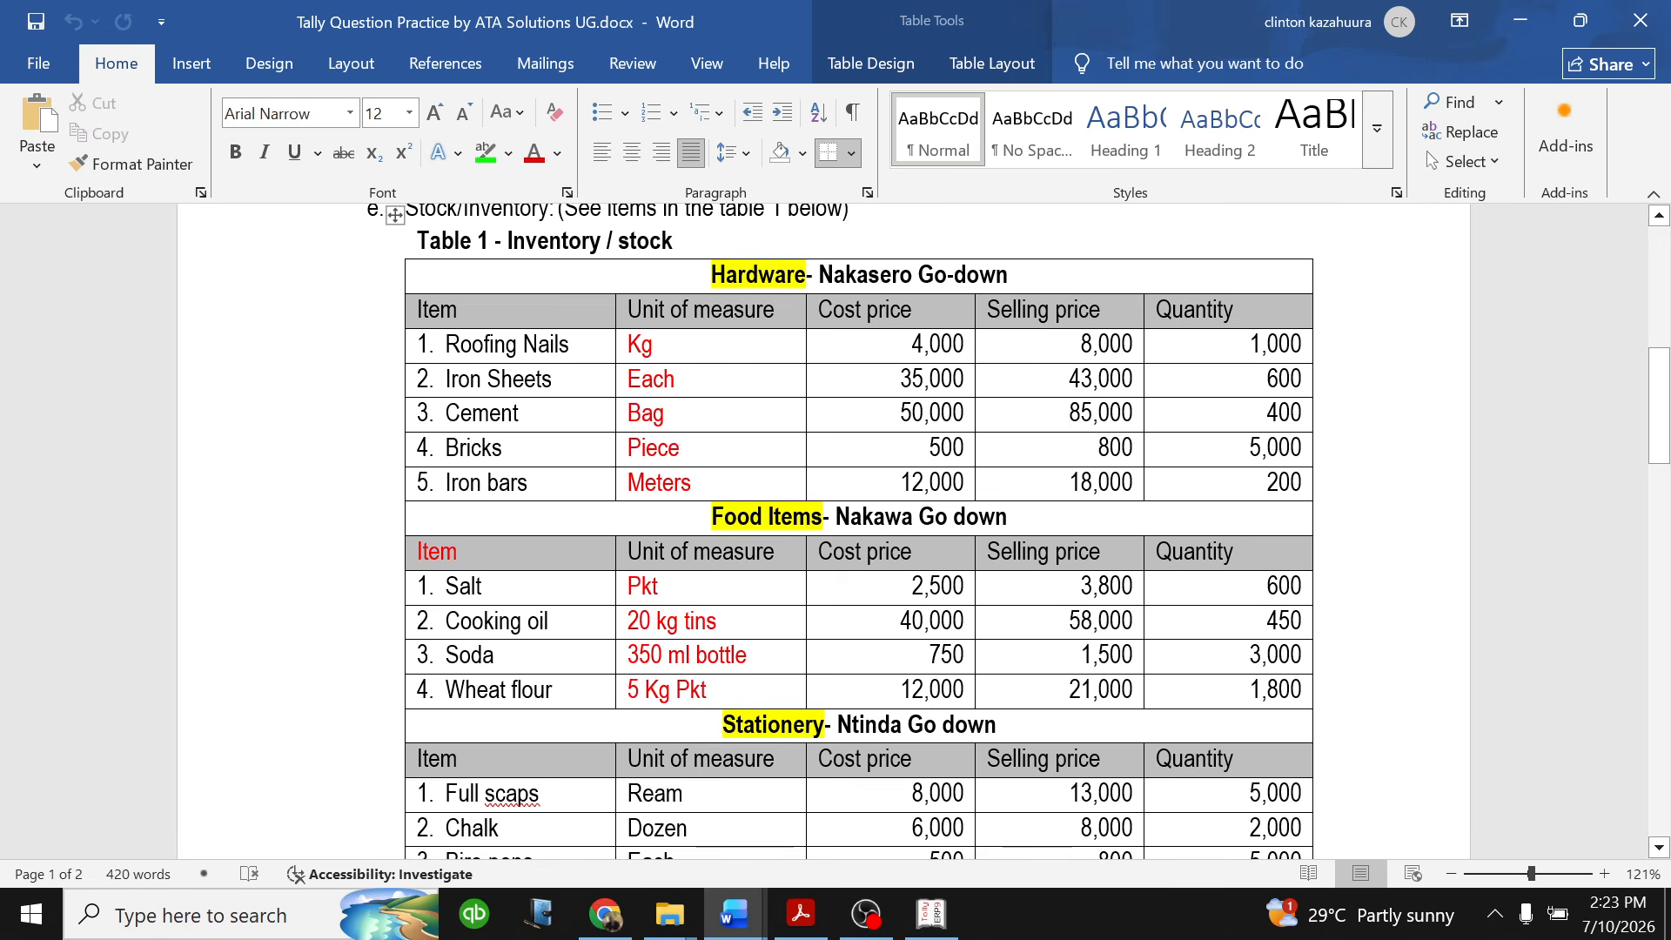
left_click_drag(628, 620, 731, 690)
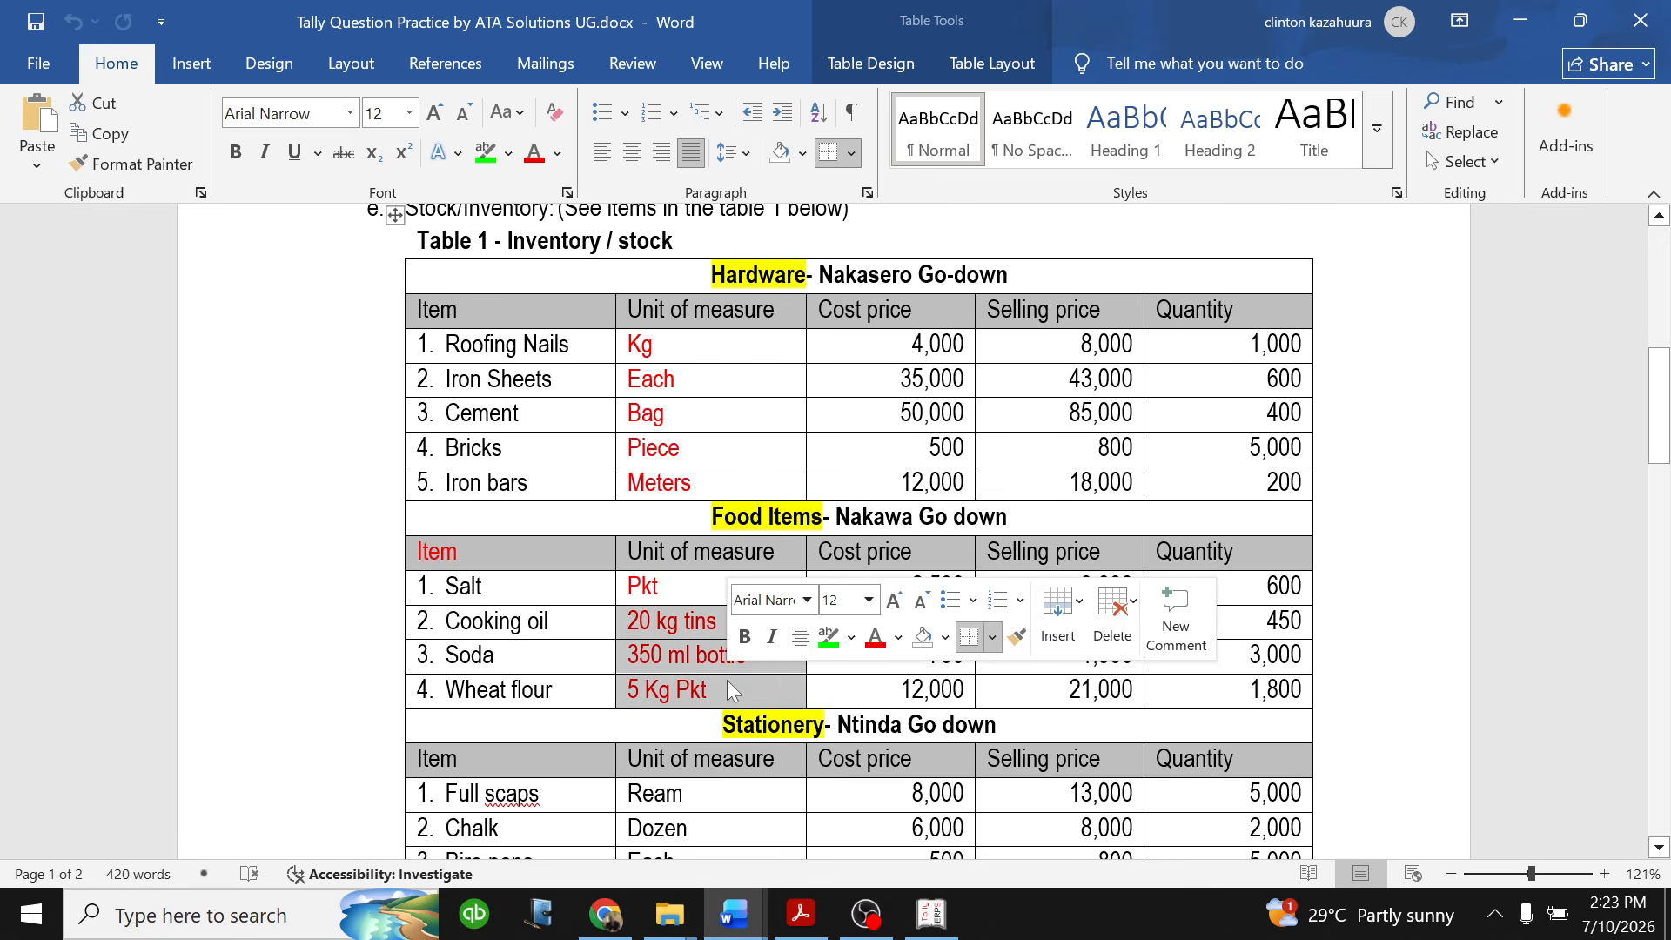
left_click(828, 636)
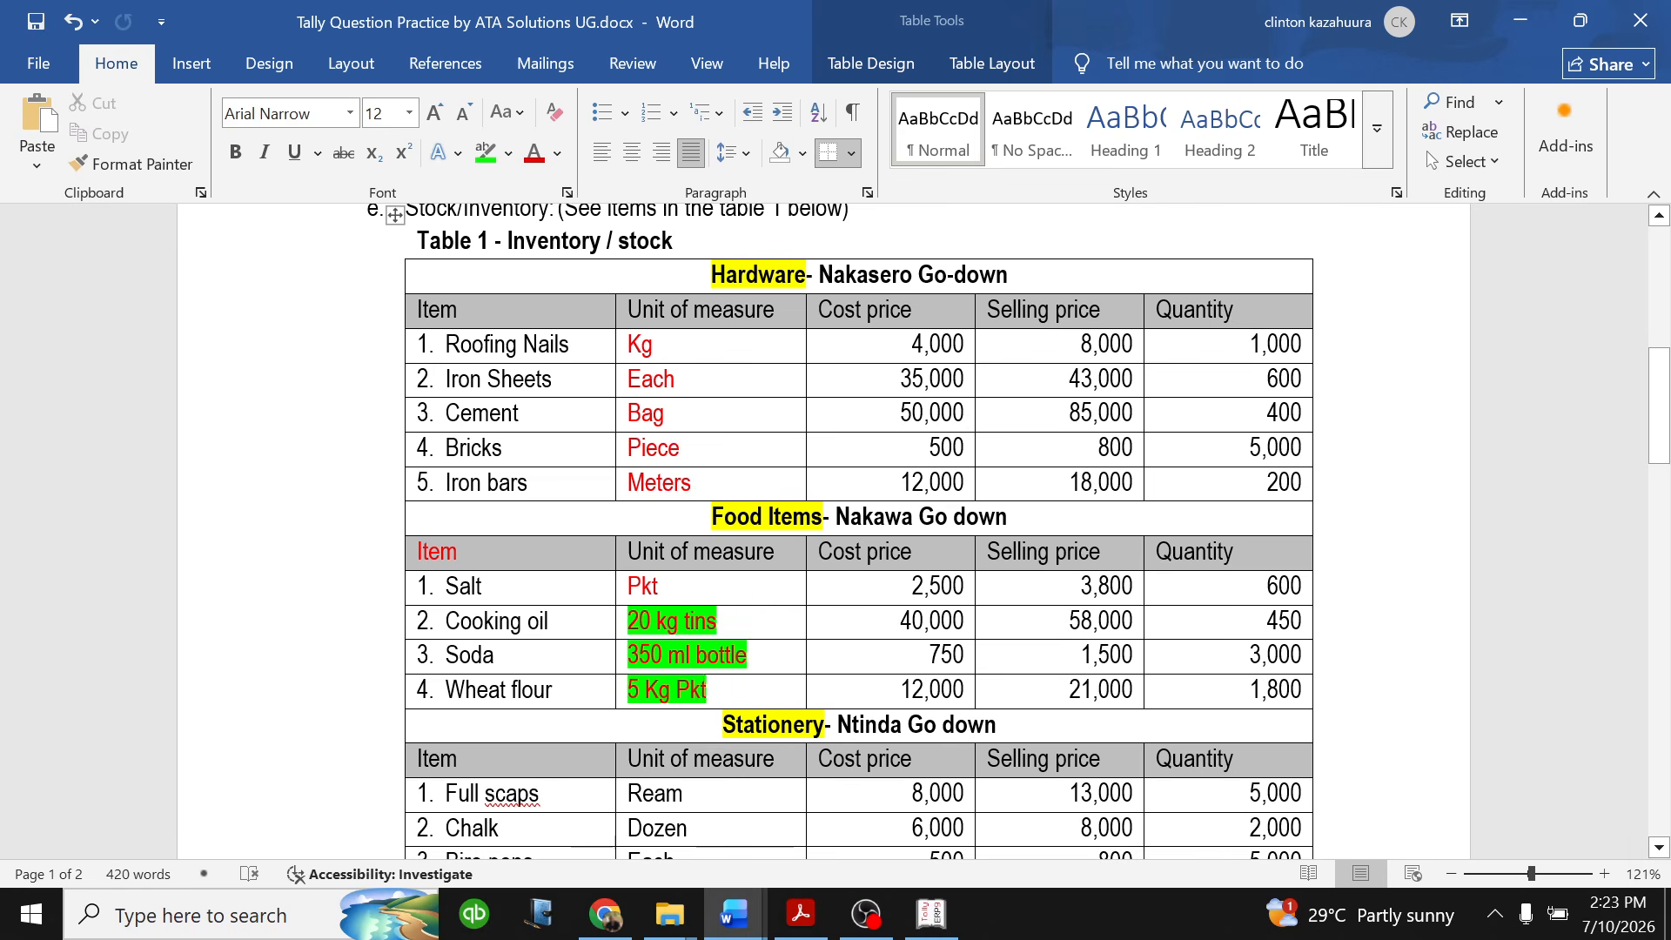
- Switch to Tally.ERP 9, open the creation form for a unit of measure and set its type to Compound
left_click(929, 910)
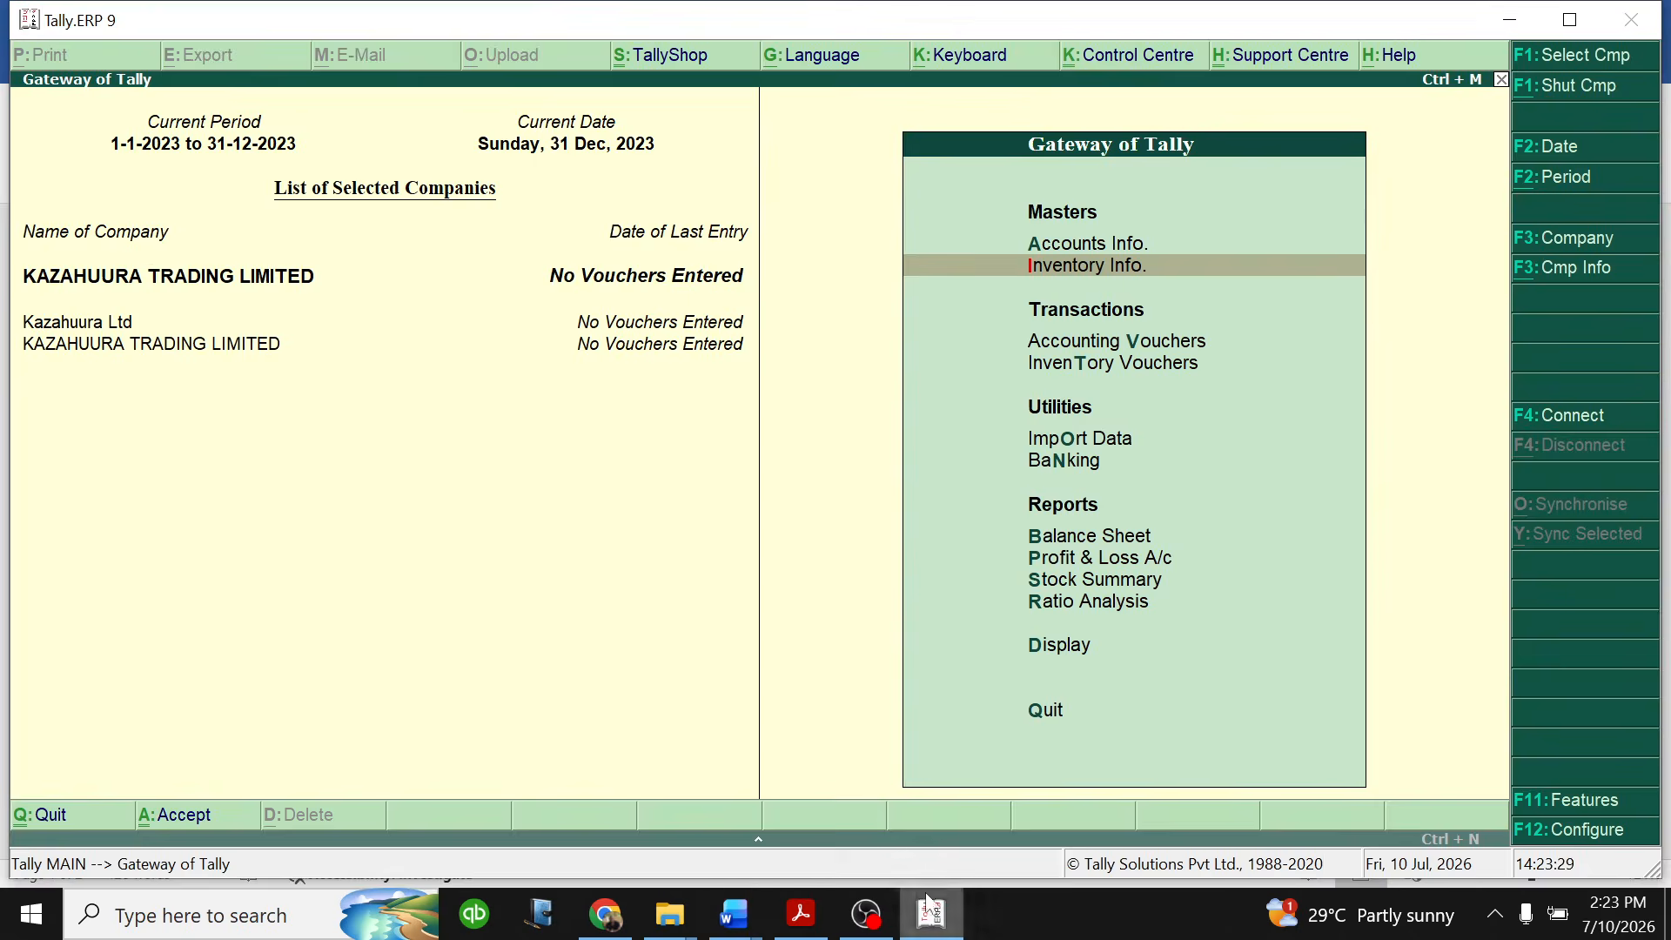
left_click(1079, 267)
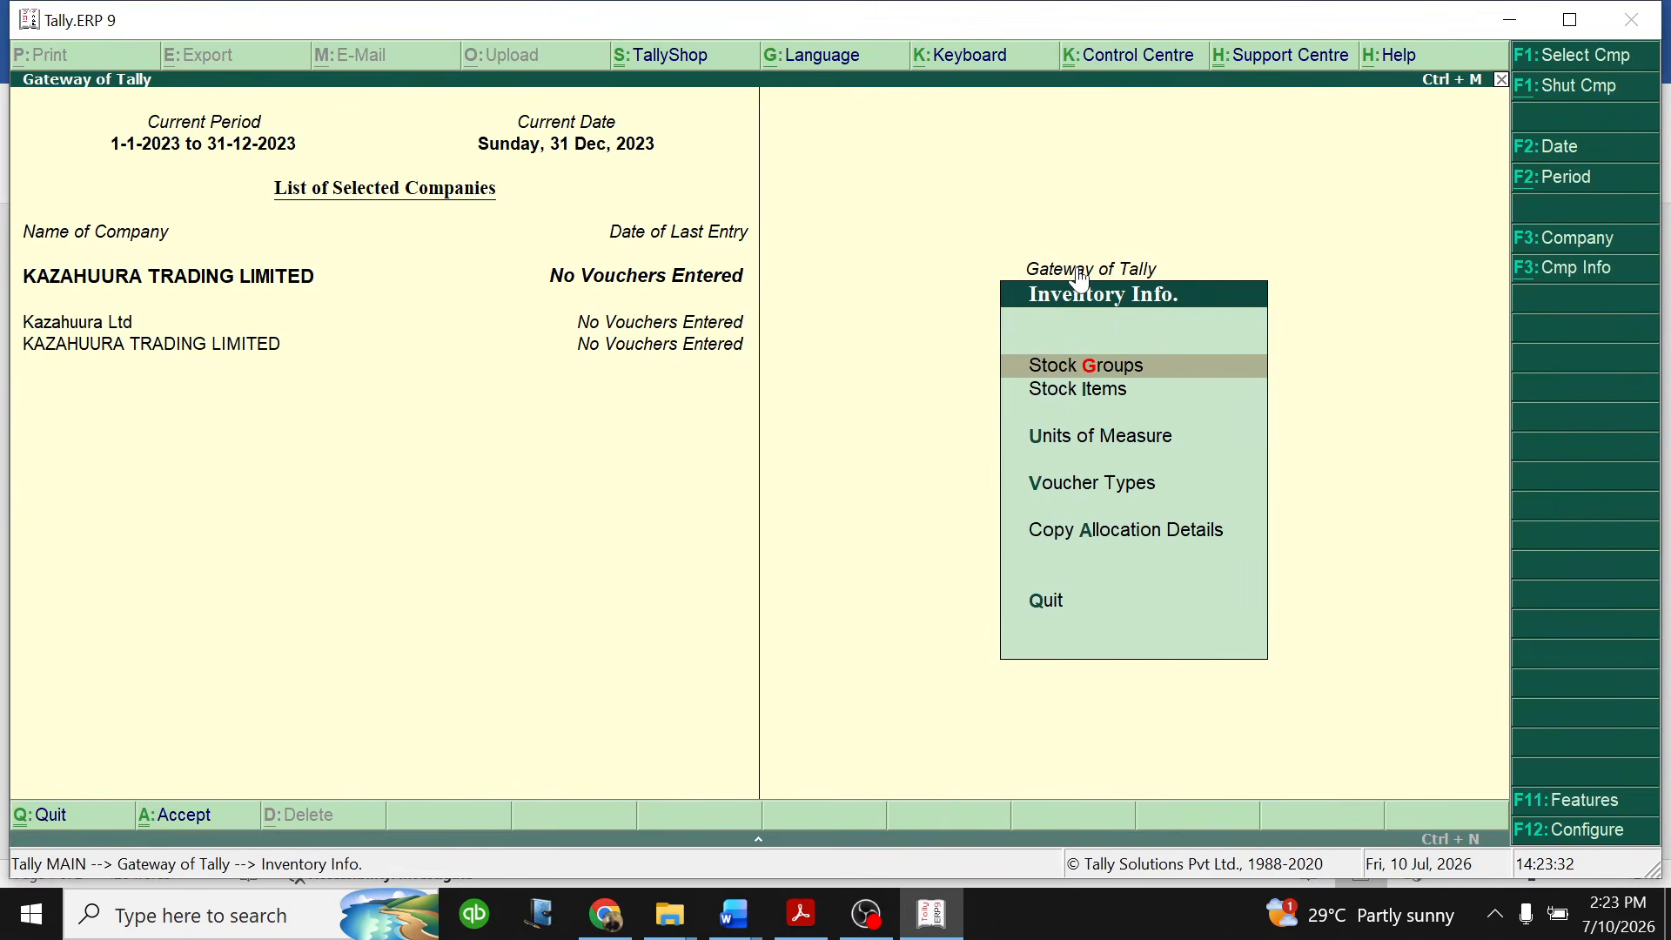
left_click(1113, 440)
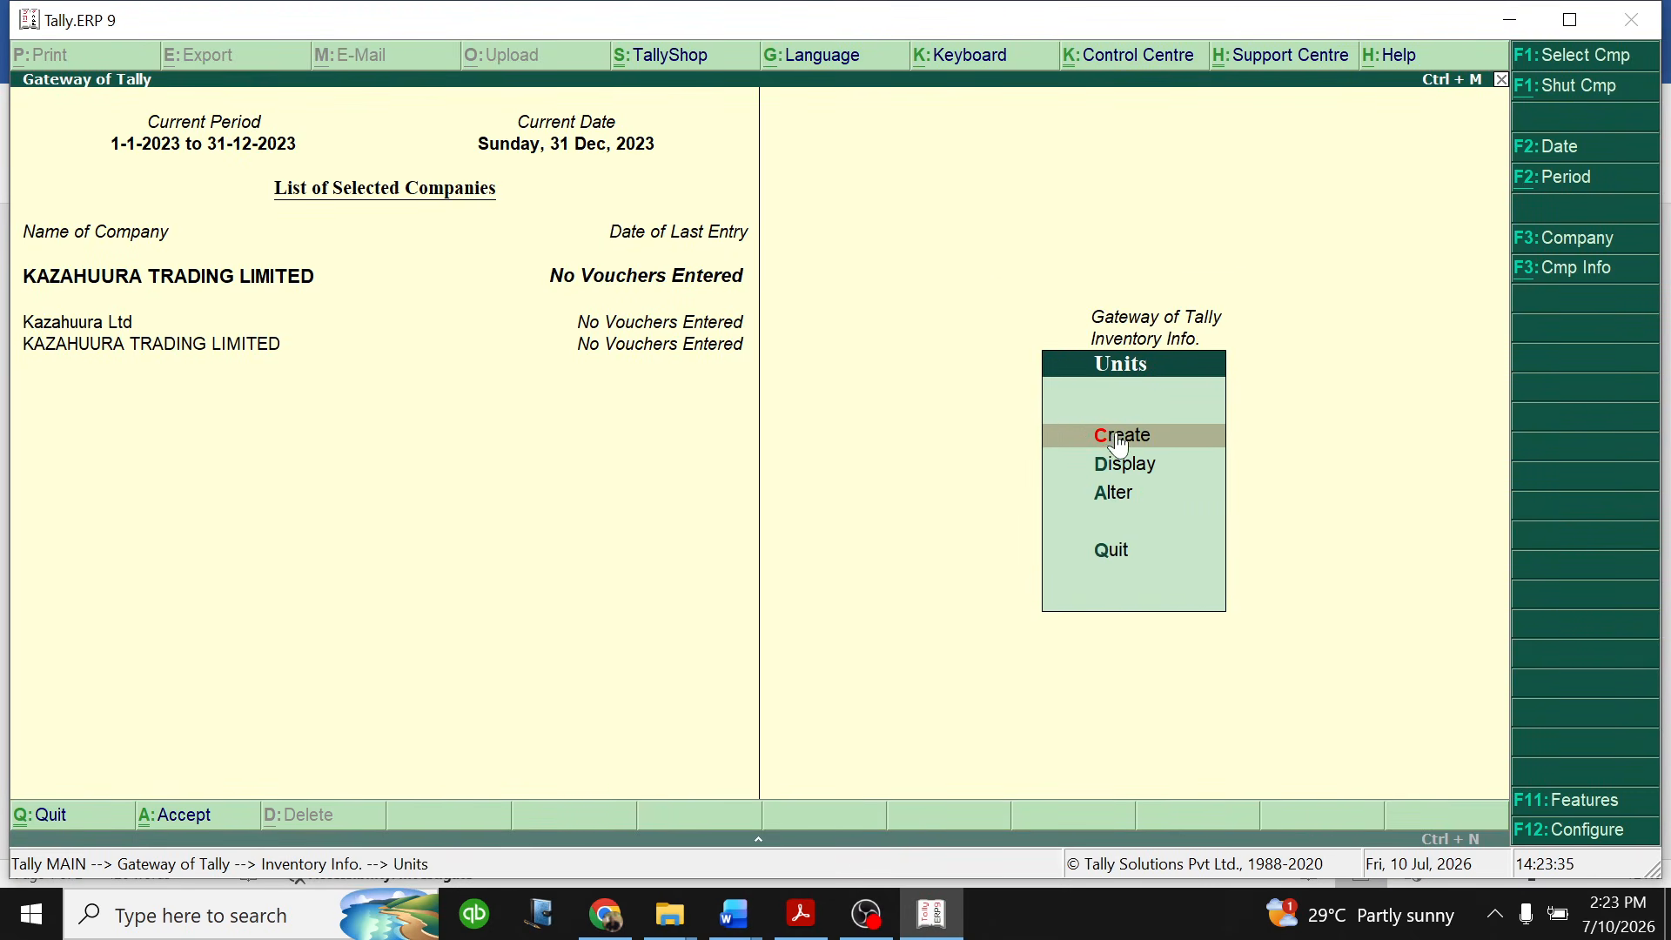
left_click(1117, 435)
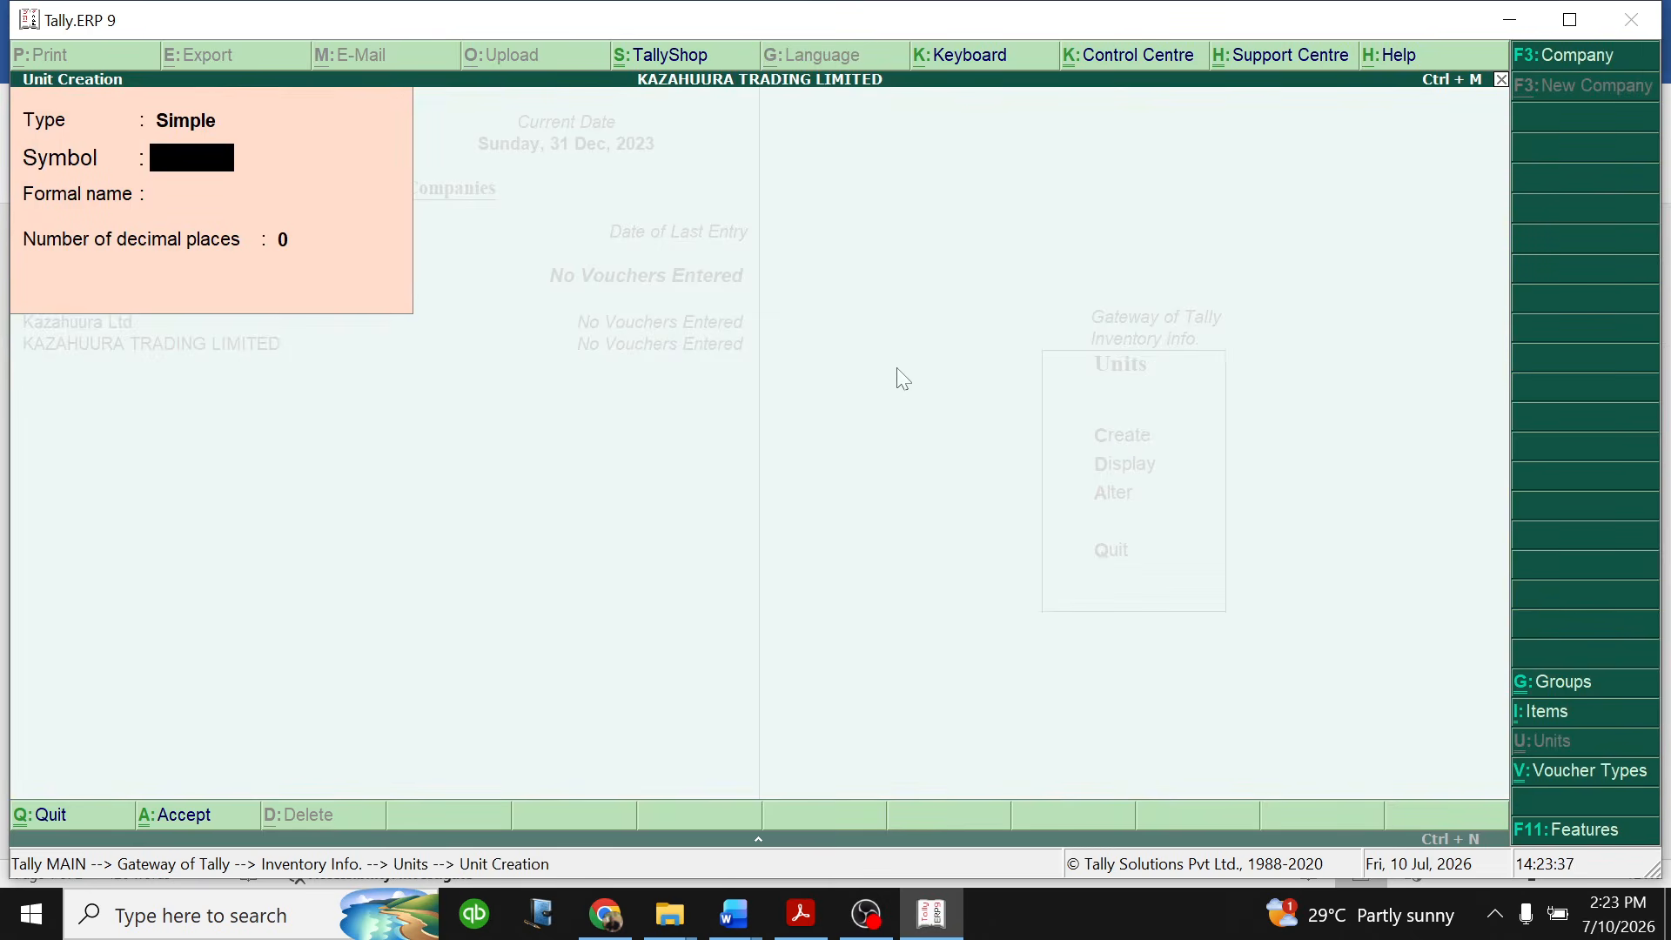
left_click(209, 129)
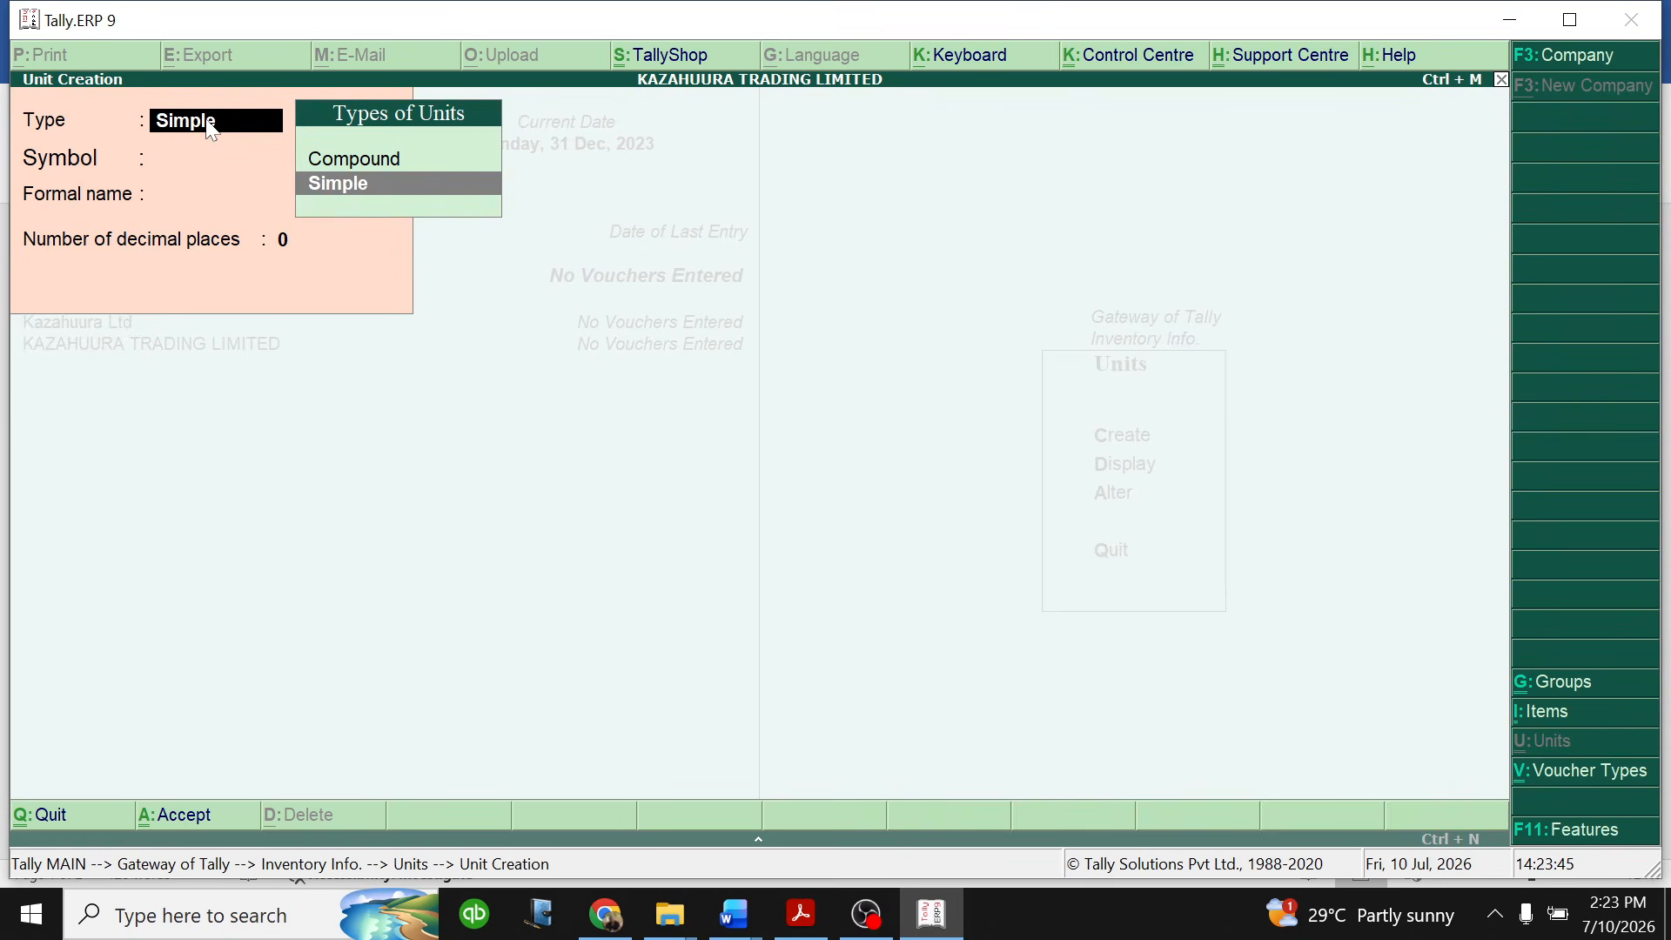
left_click(375, 161)
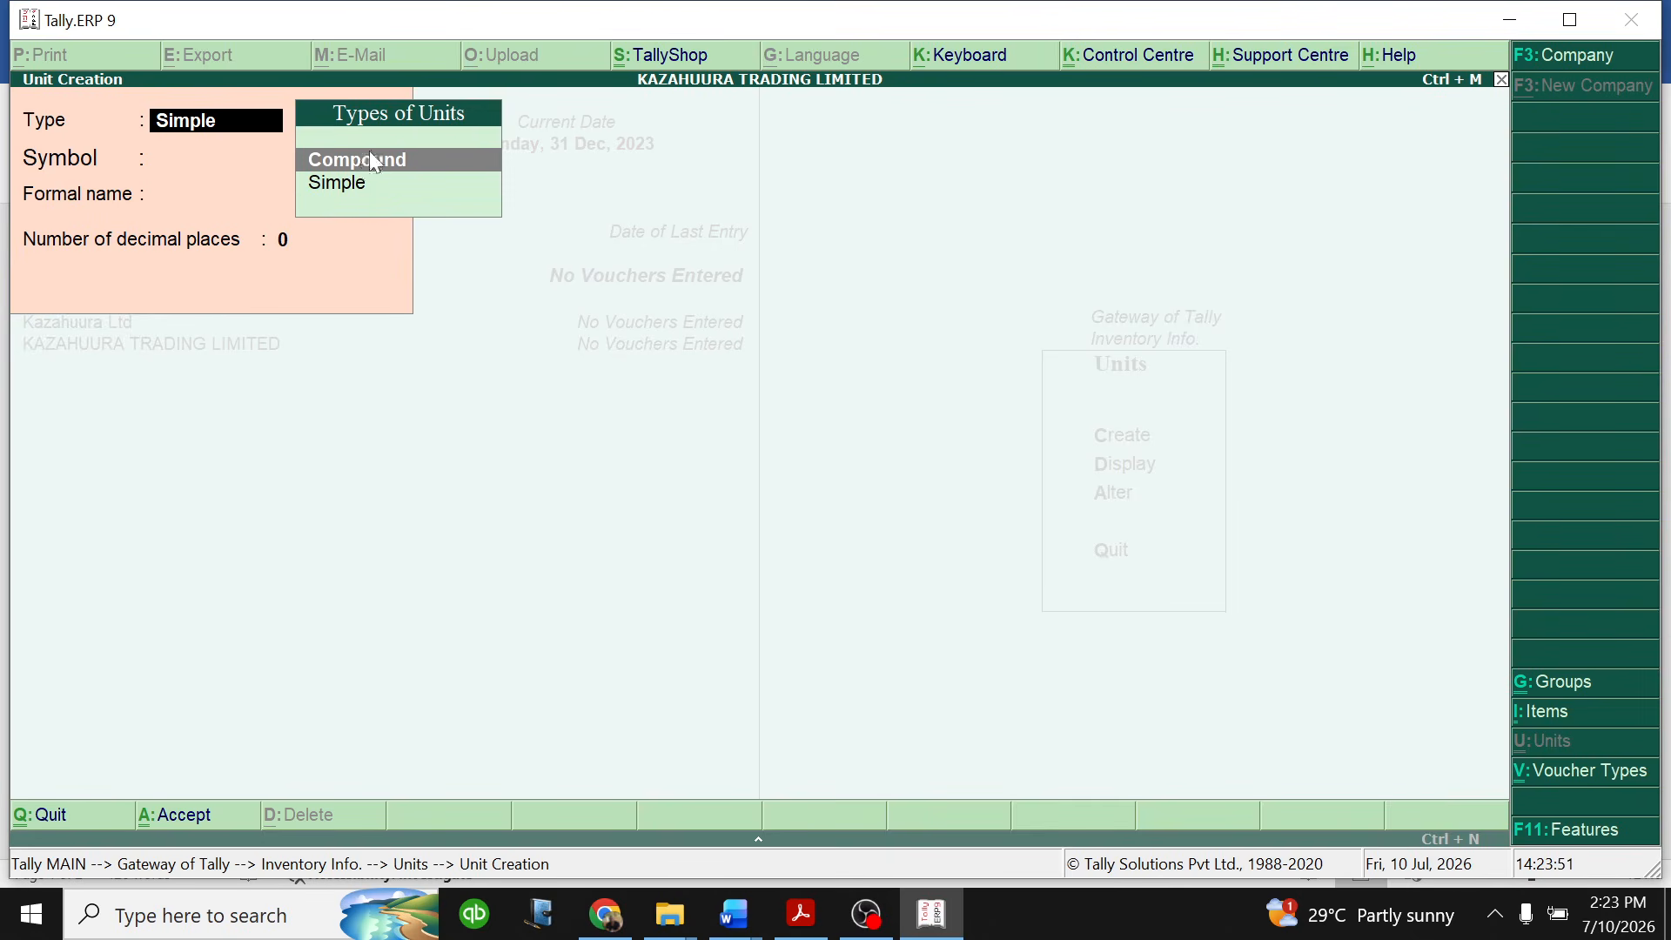
left_click(372, 159)
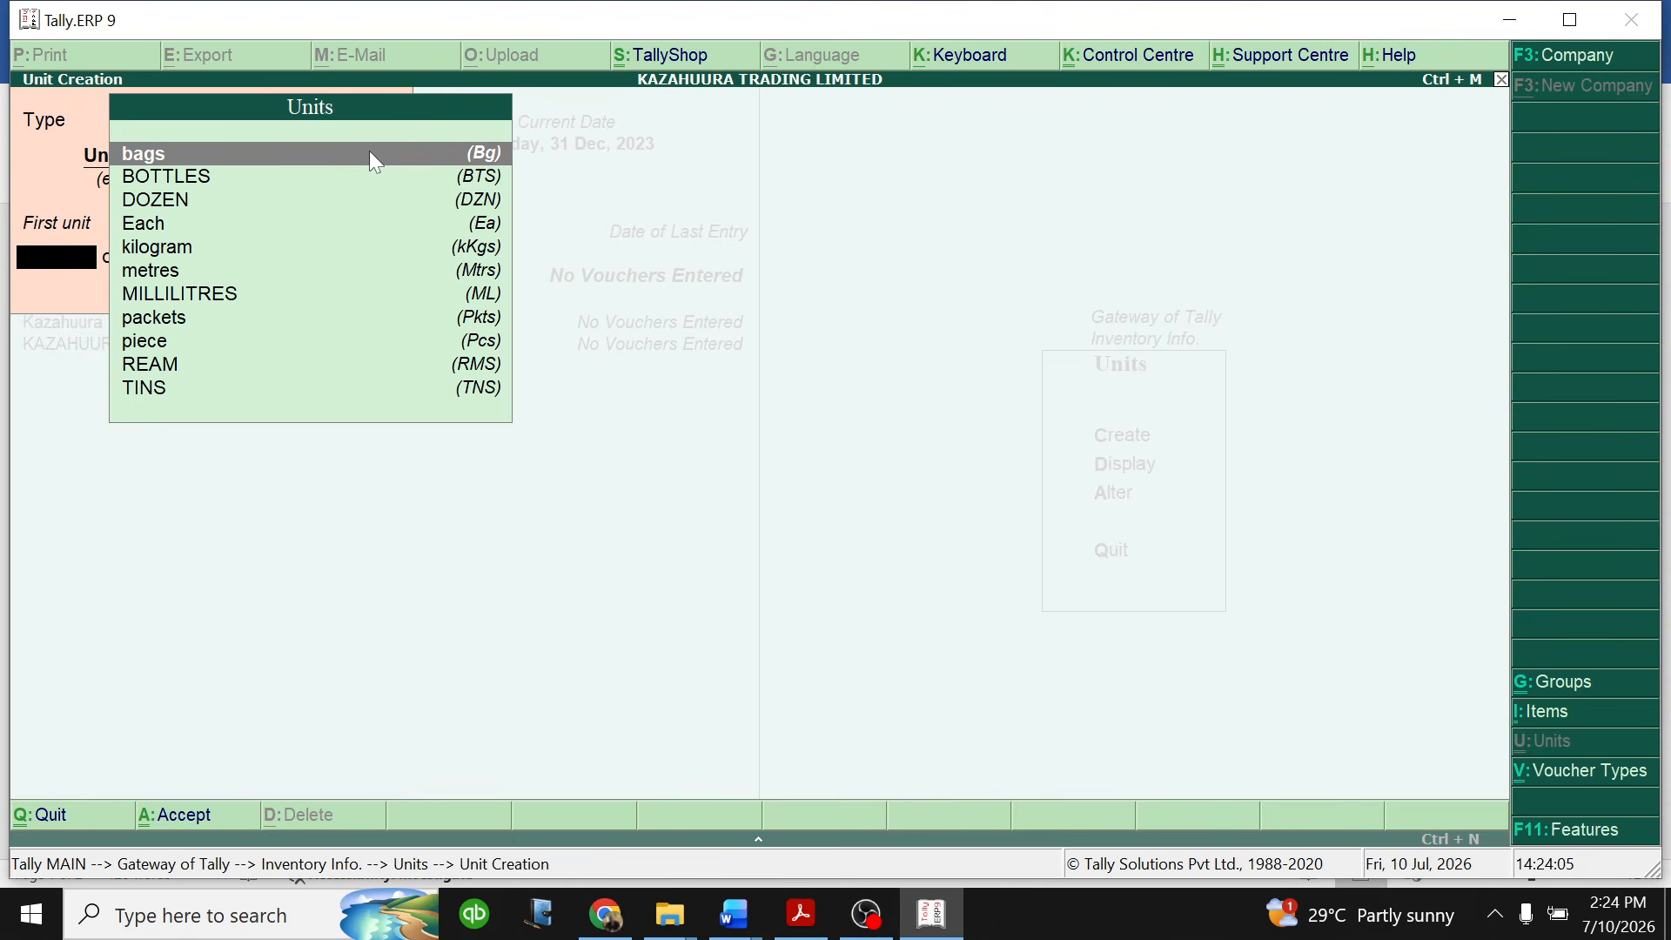
- Create the compound unit with TINS as first unit, a conversion of 20 and kilogram as second unit
left_click(160, 392)
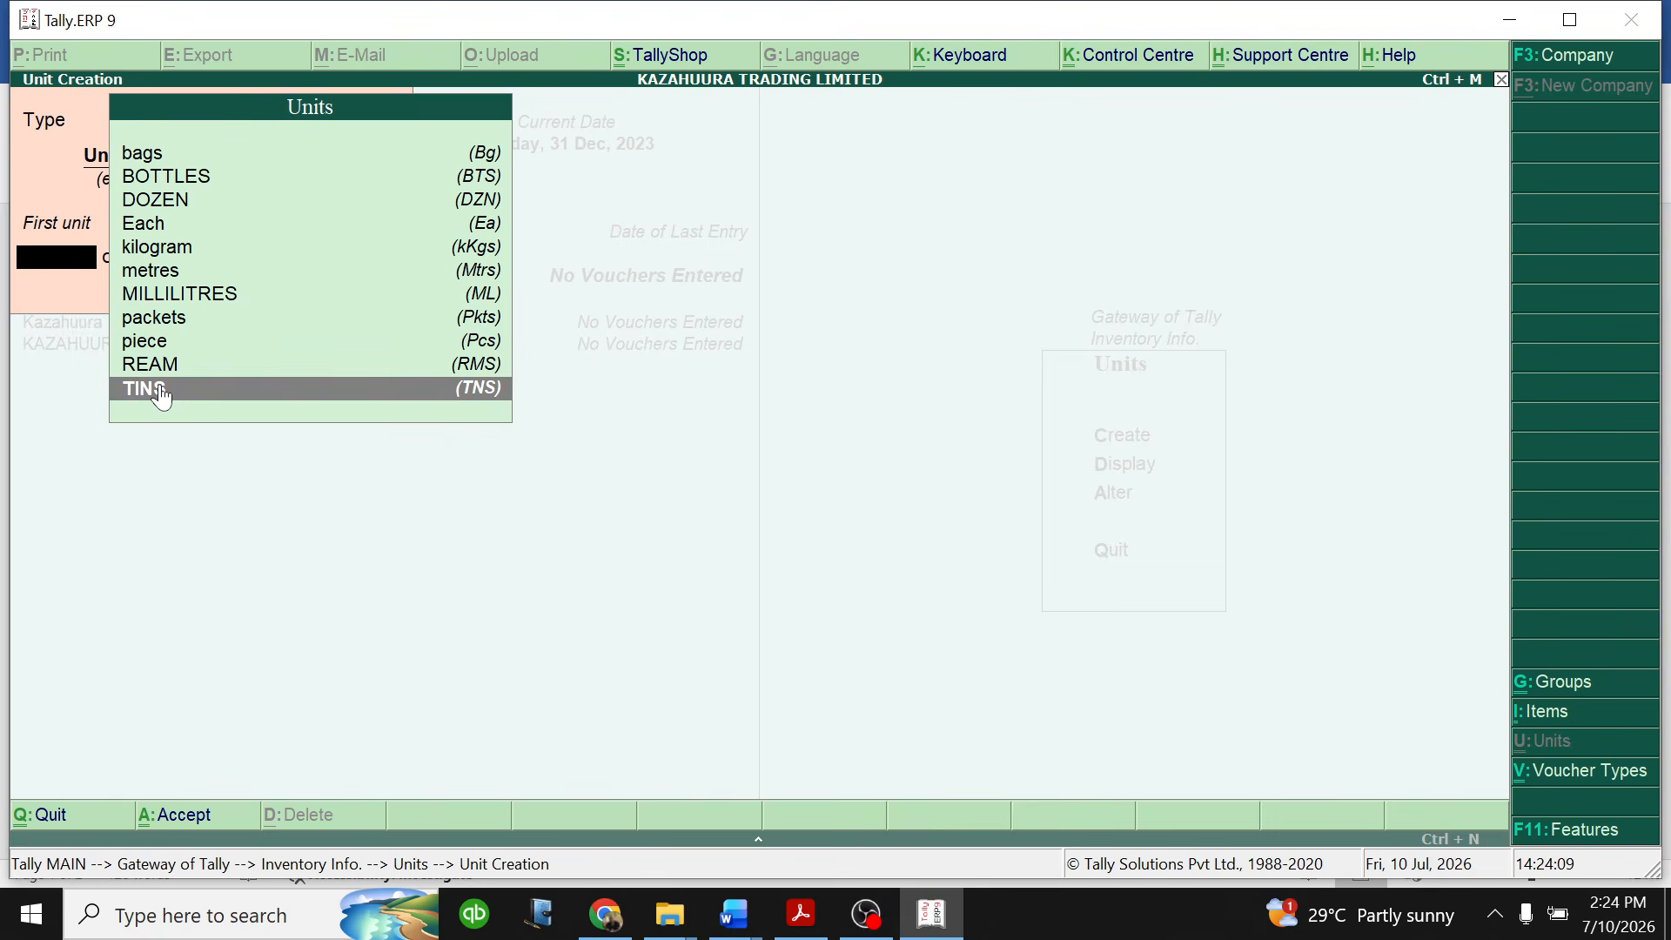
left_click(161, 392)
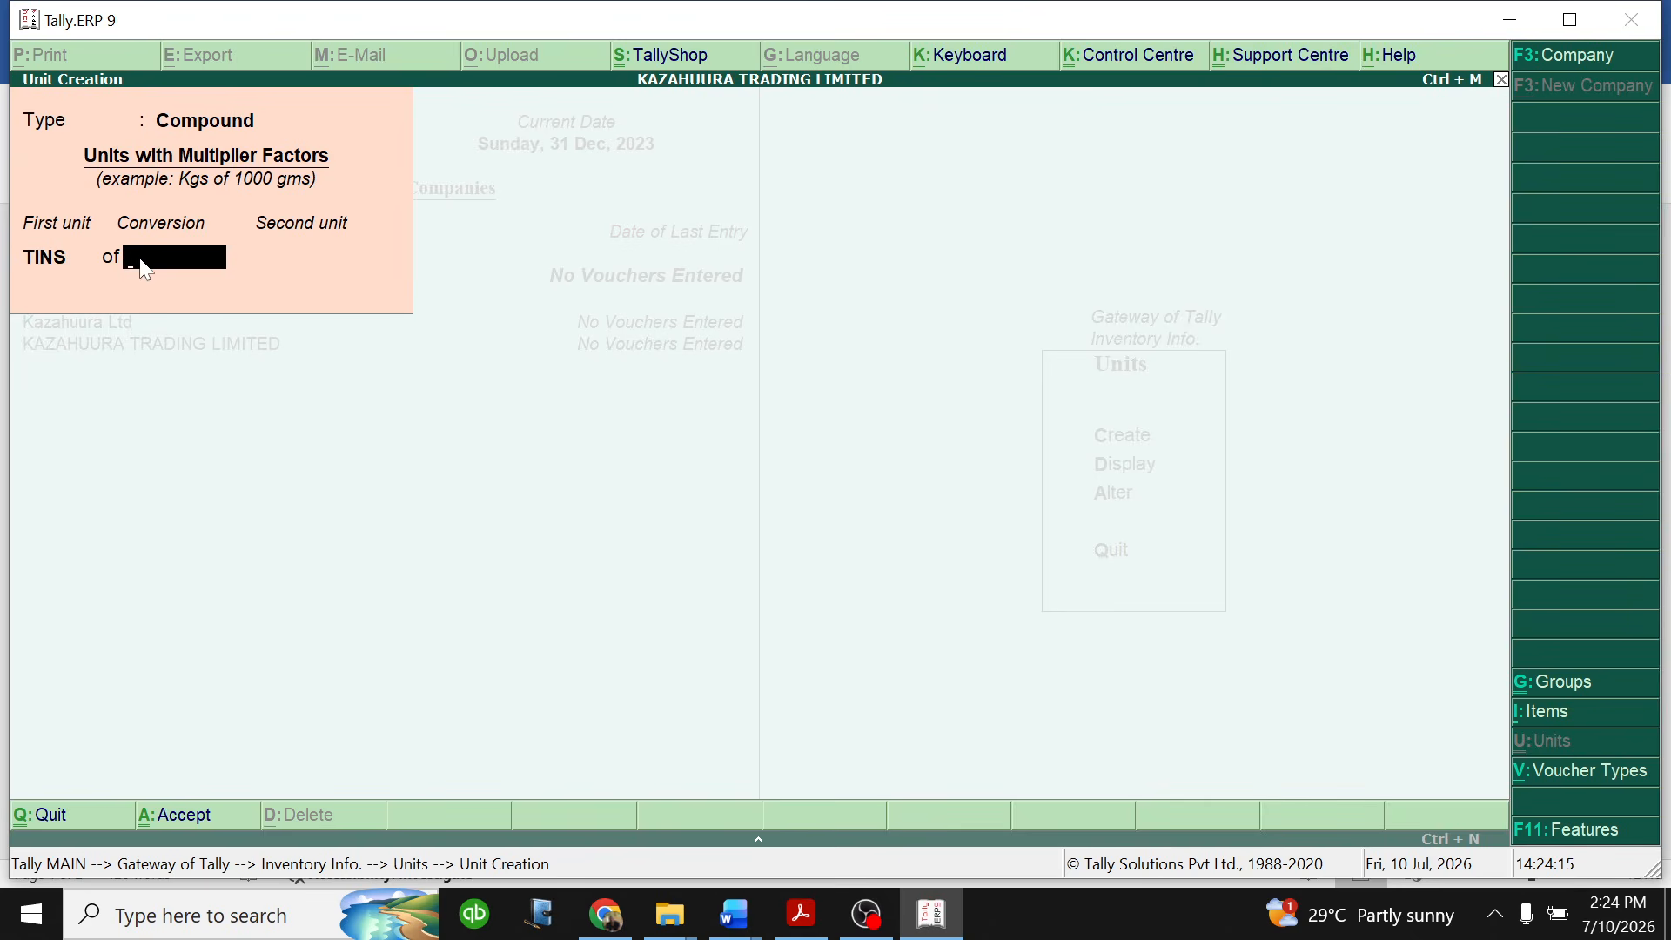
type("20")
key("Return")
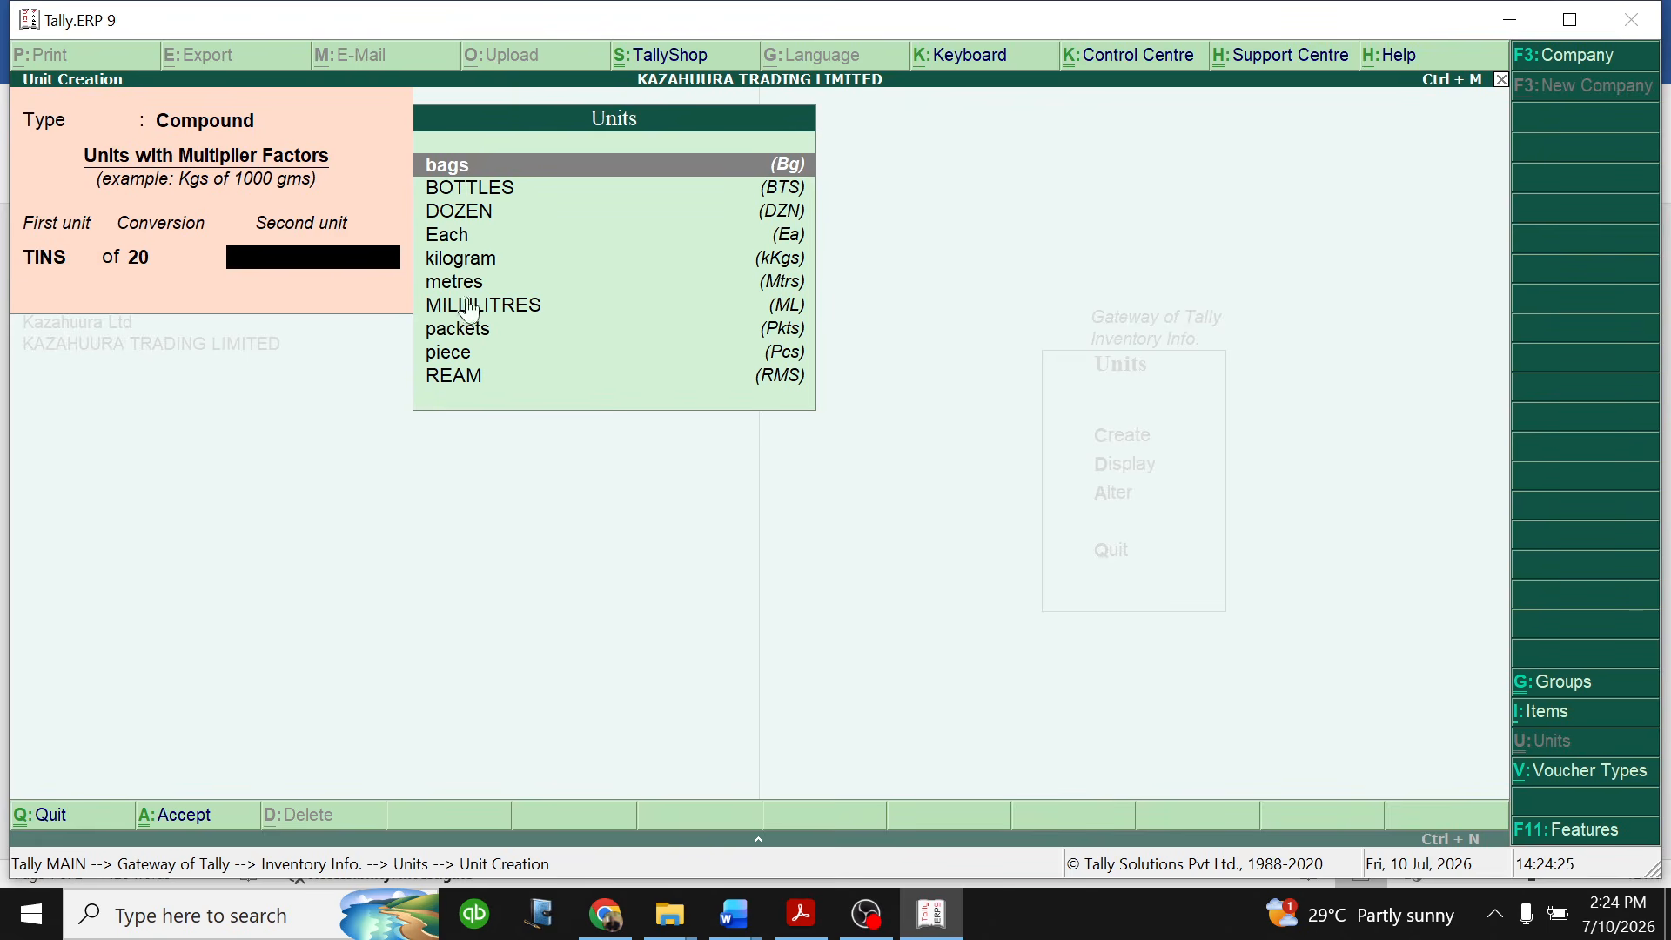
left_click(476, 270)
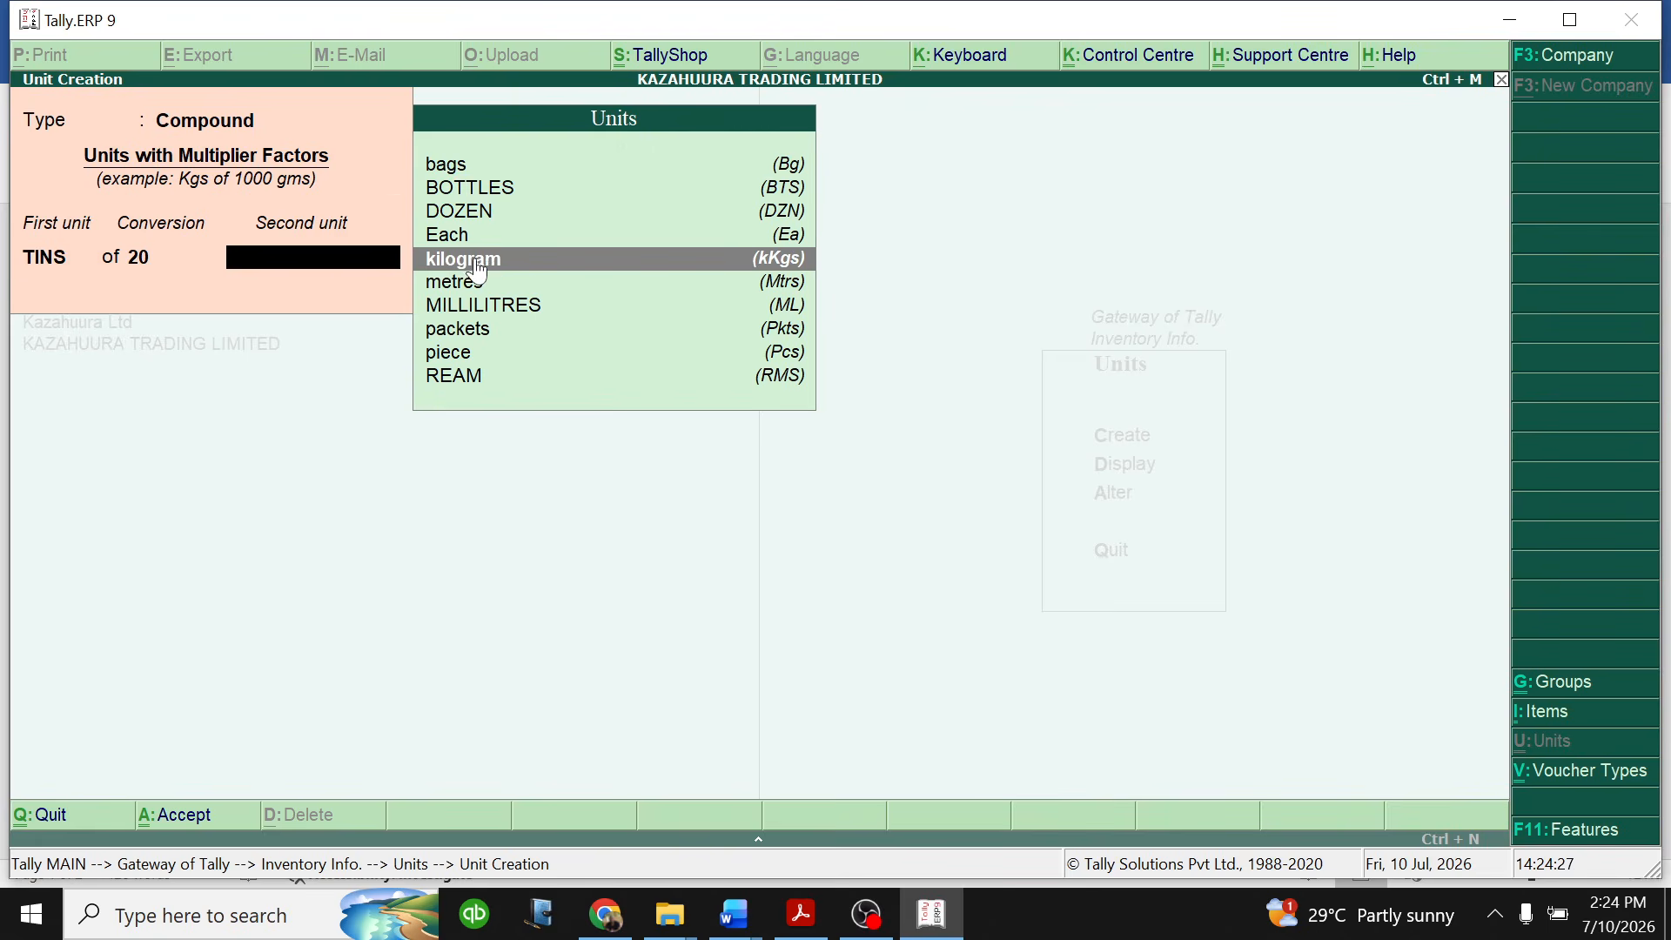
left_click(478, 261)
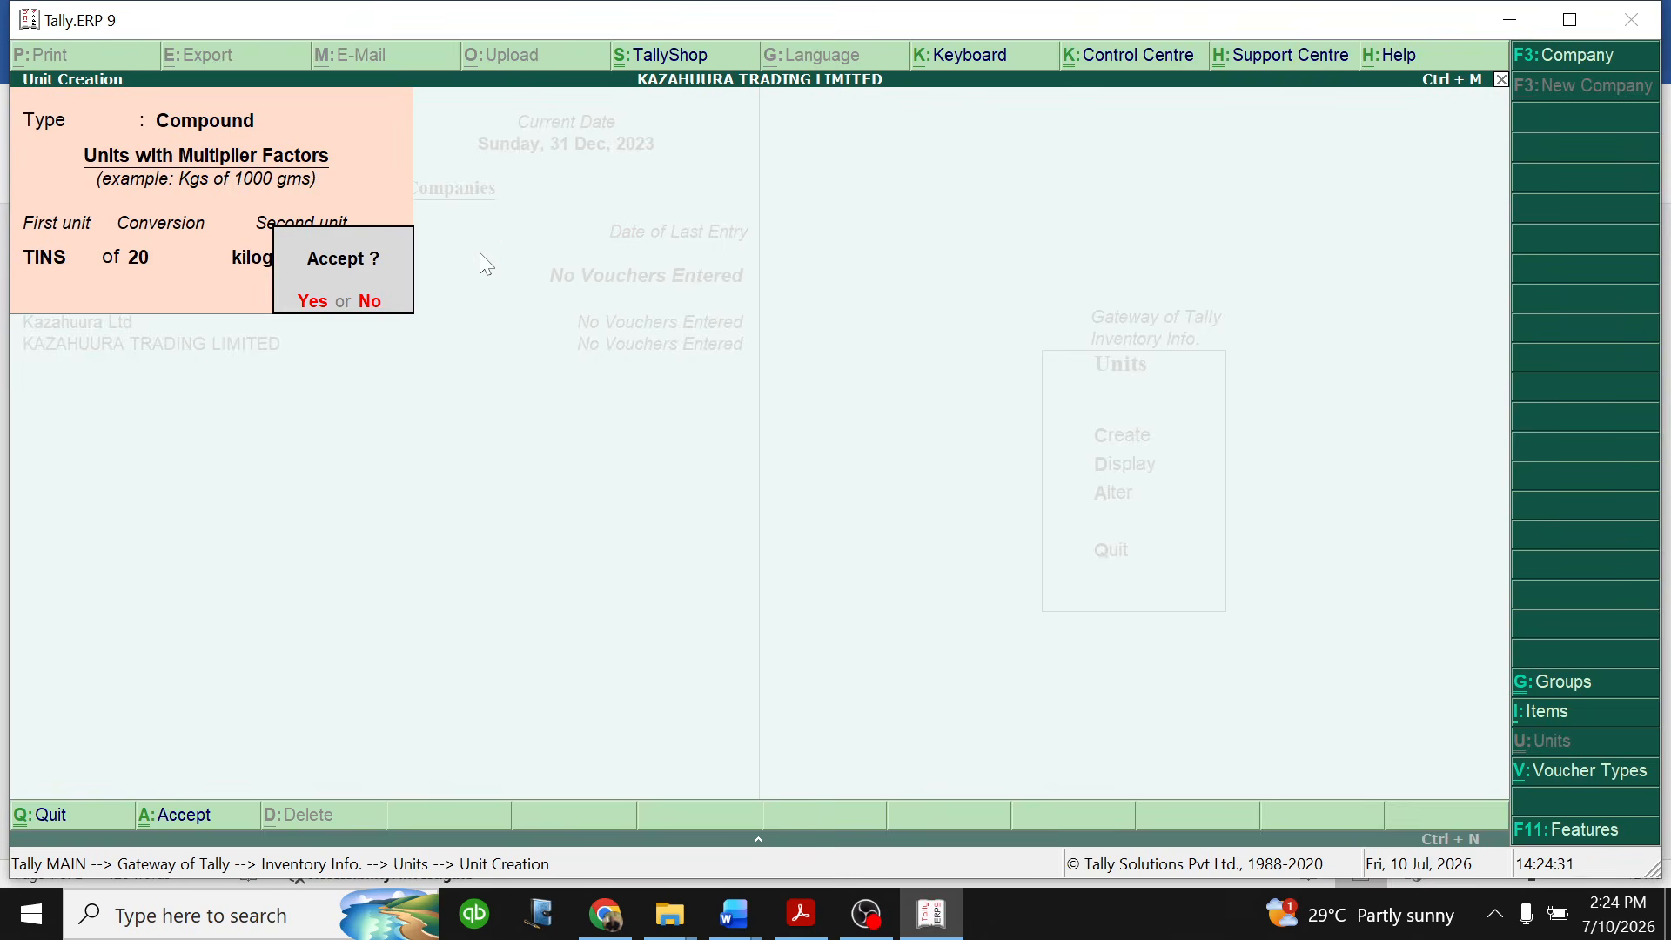
key("n")
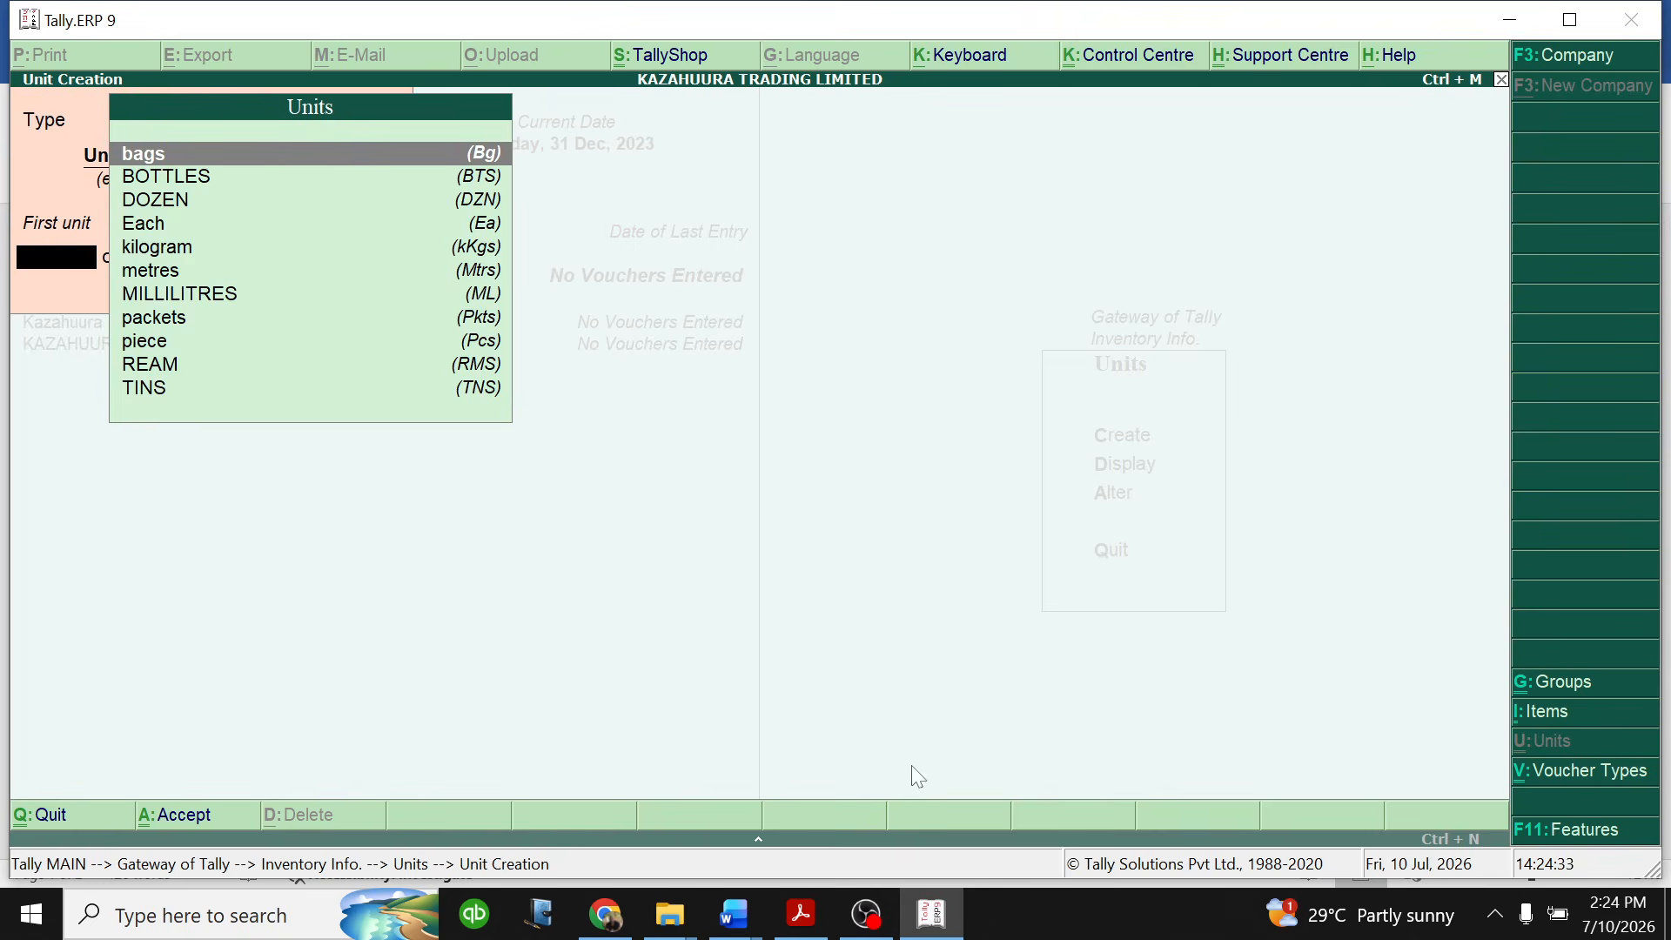
- Check the soda's unit in the Word practice question and create in Tally.ERP 9 the compound unit BOTTLES of 350 MILLILITRES
left_click(735, 914)
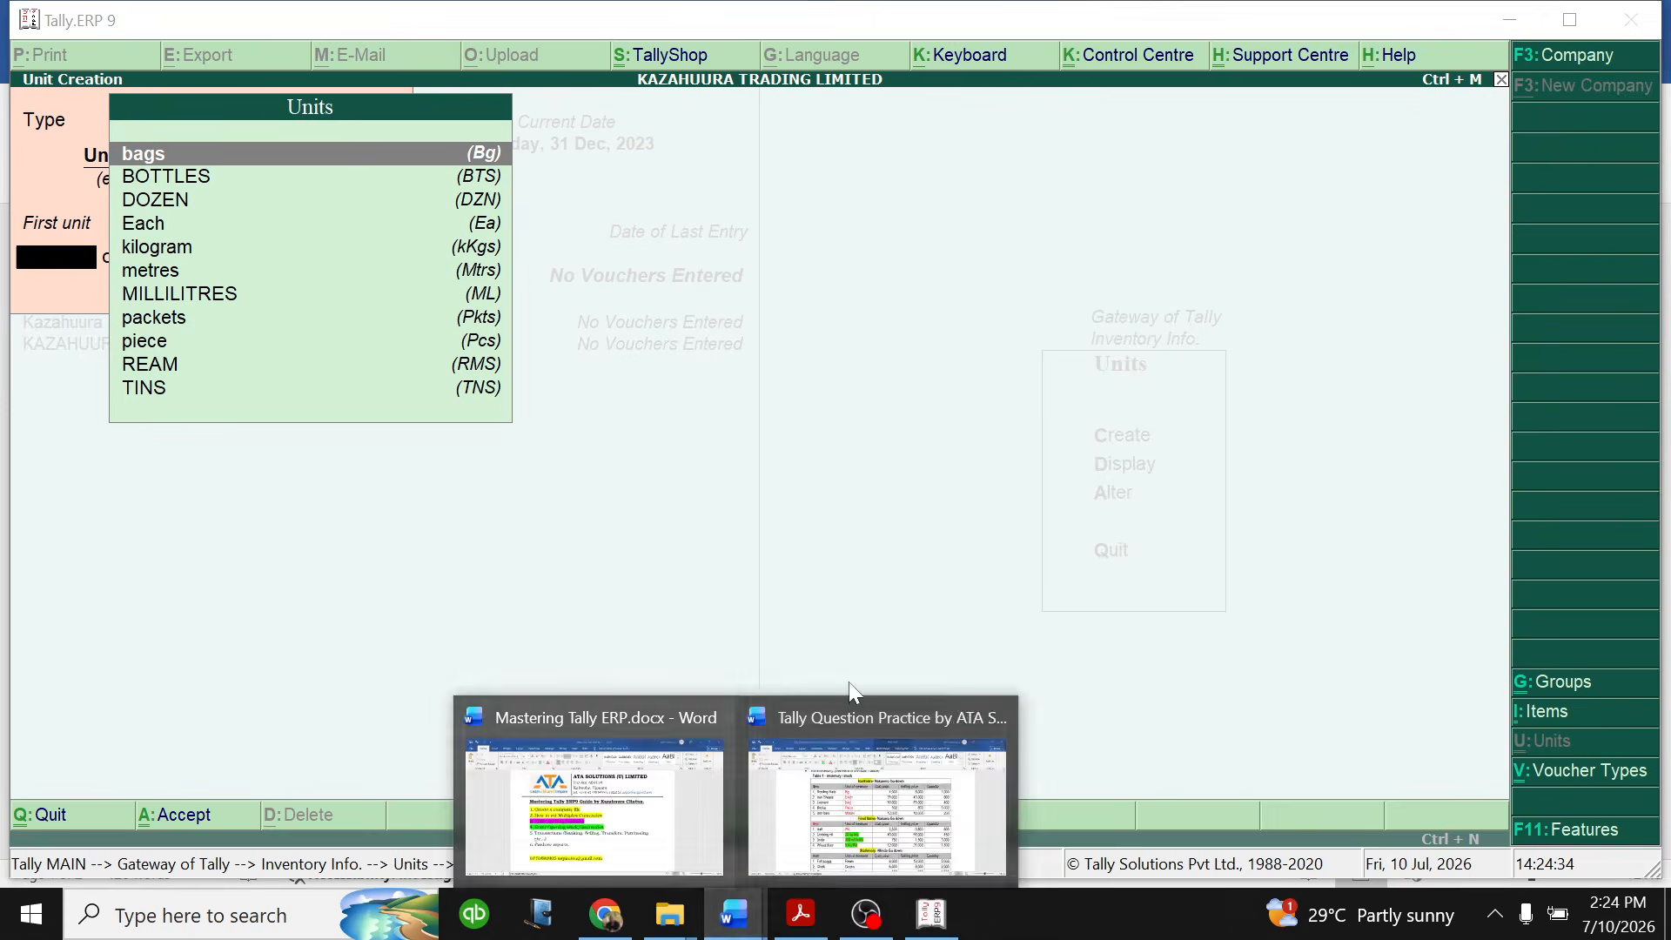
left_click(853, 794)
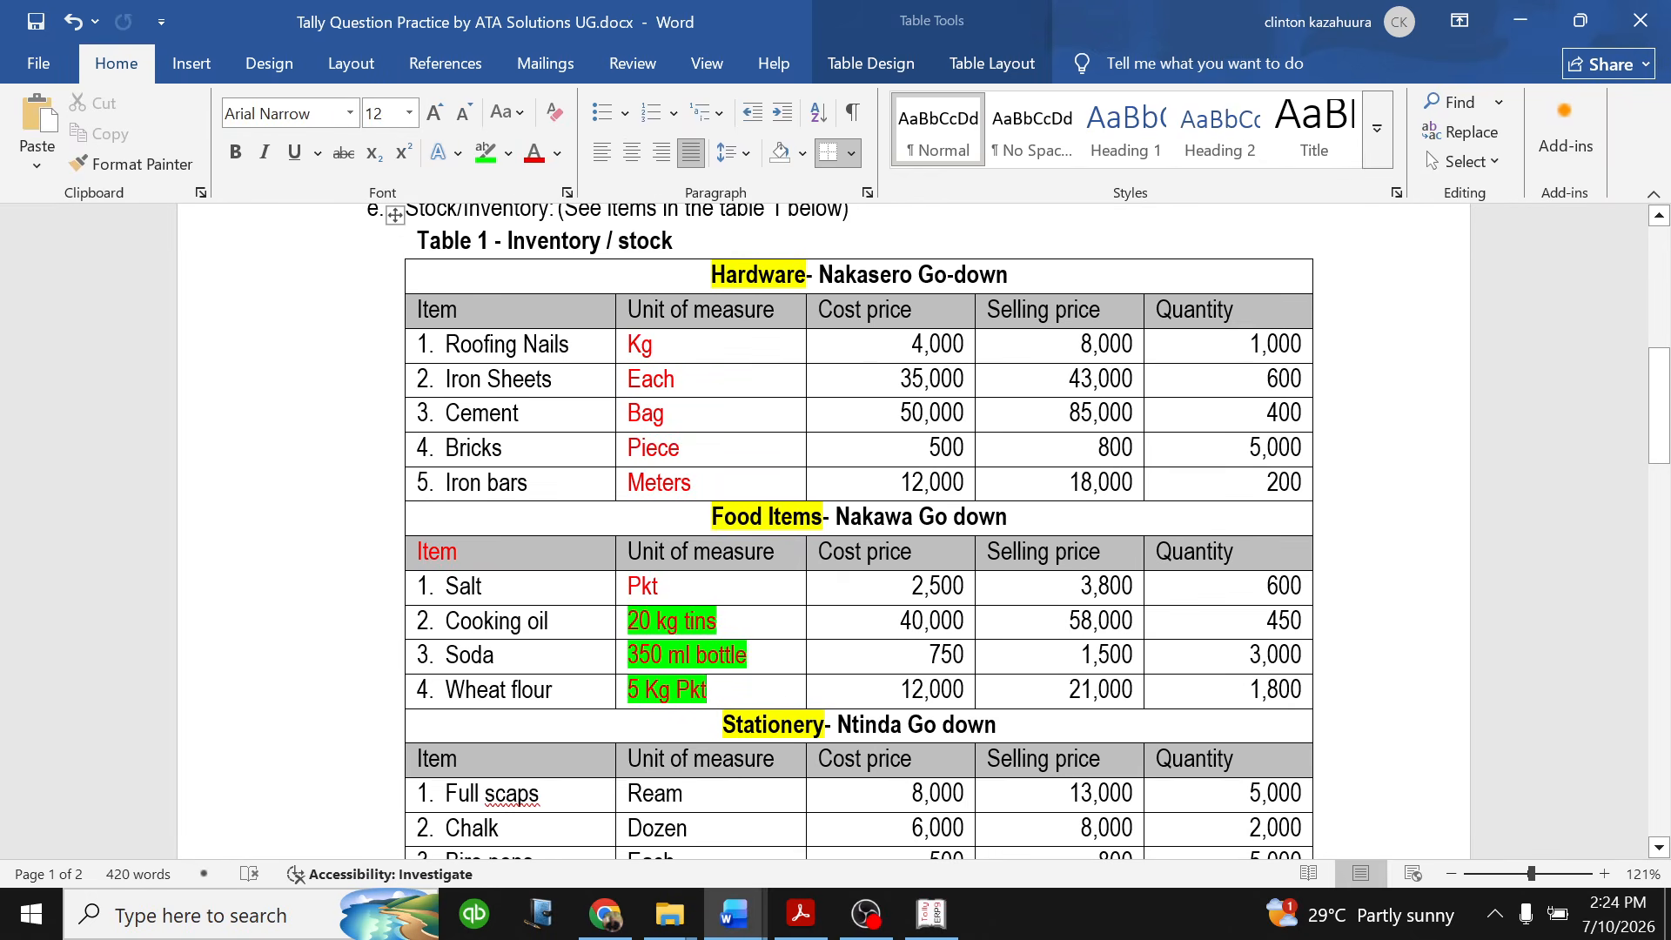
left_click(931, 914)
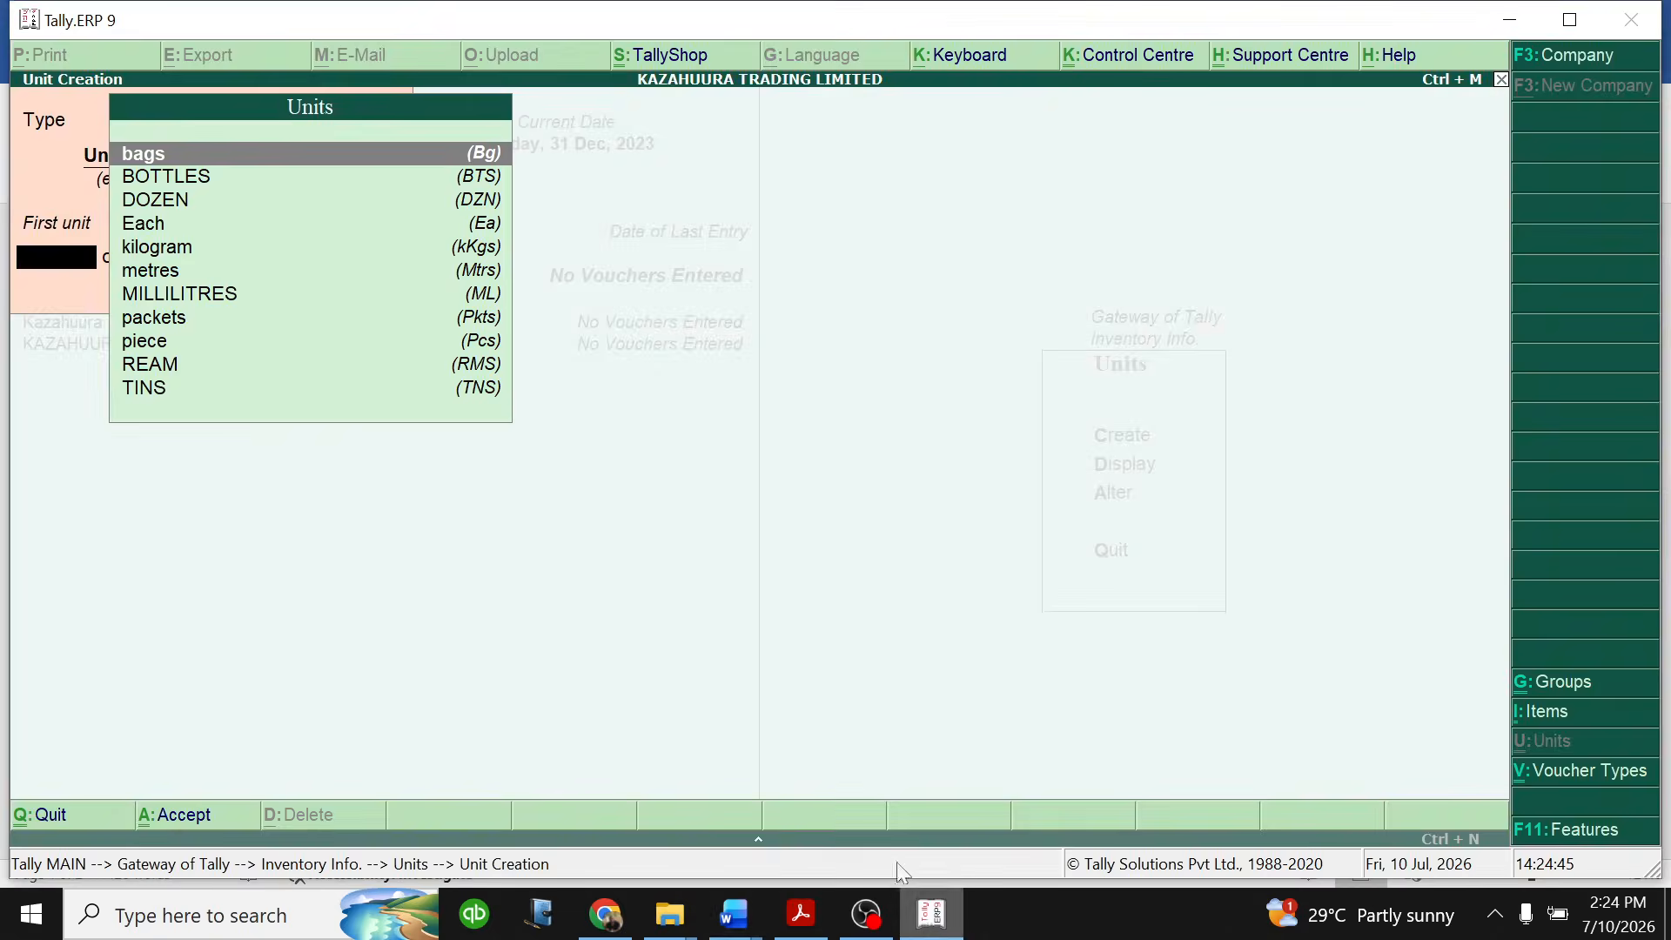
left_click(199, 179)
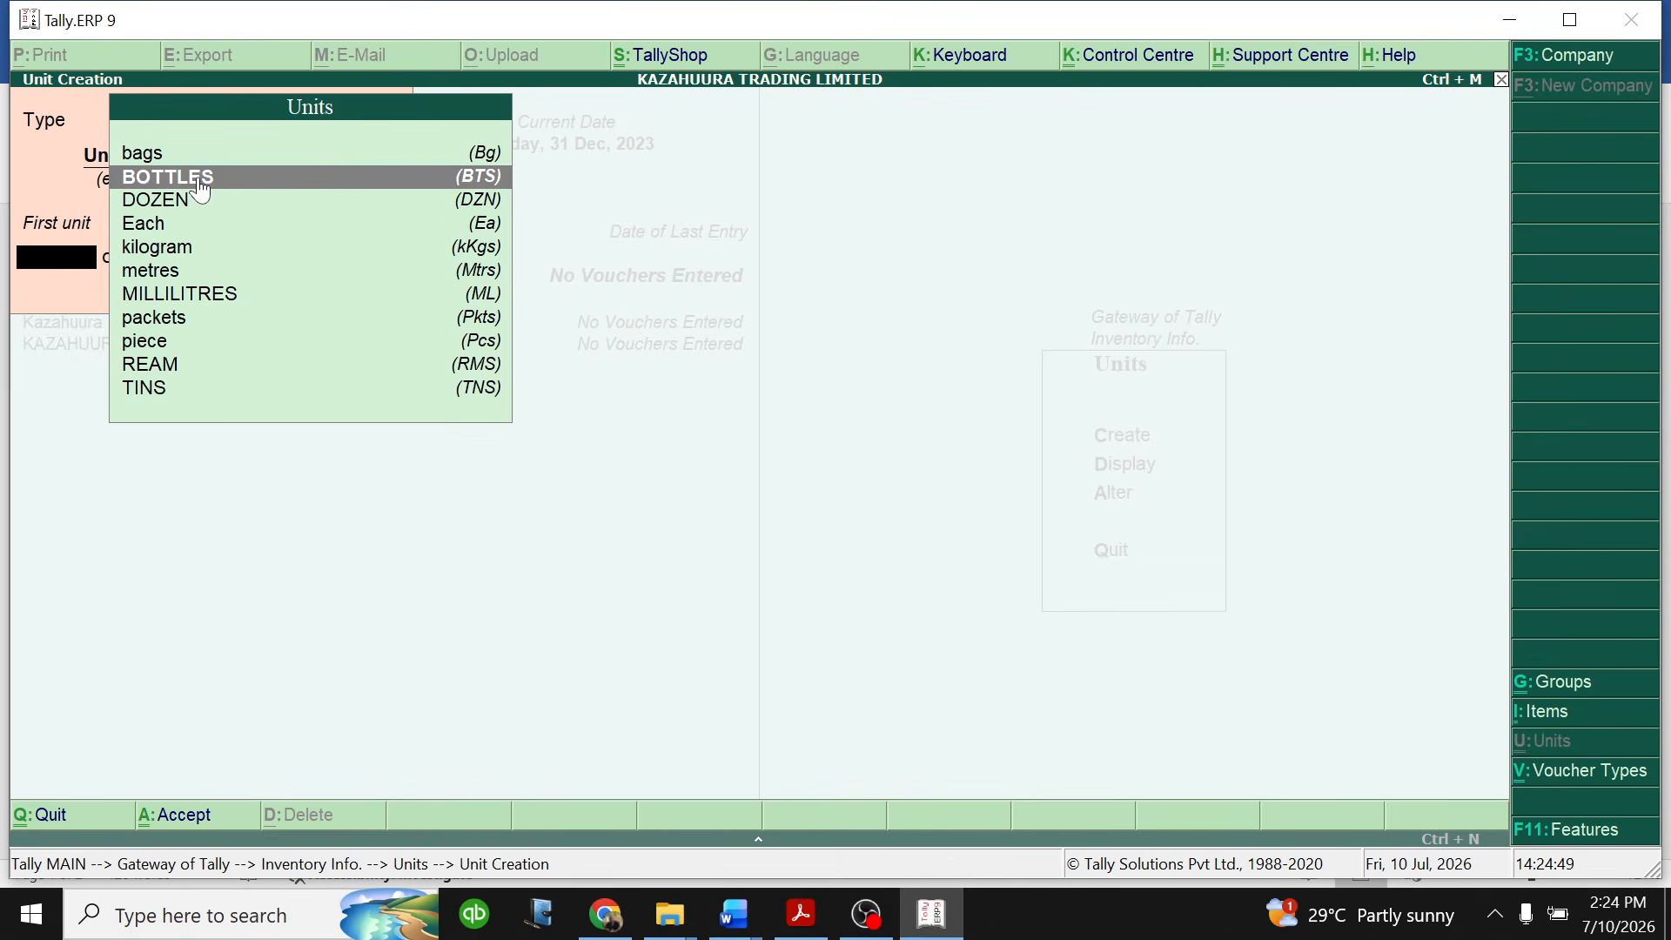
left_click(200, 181)
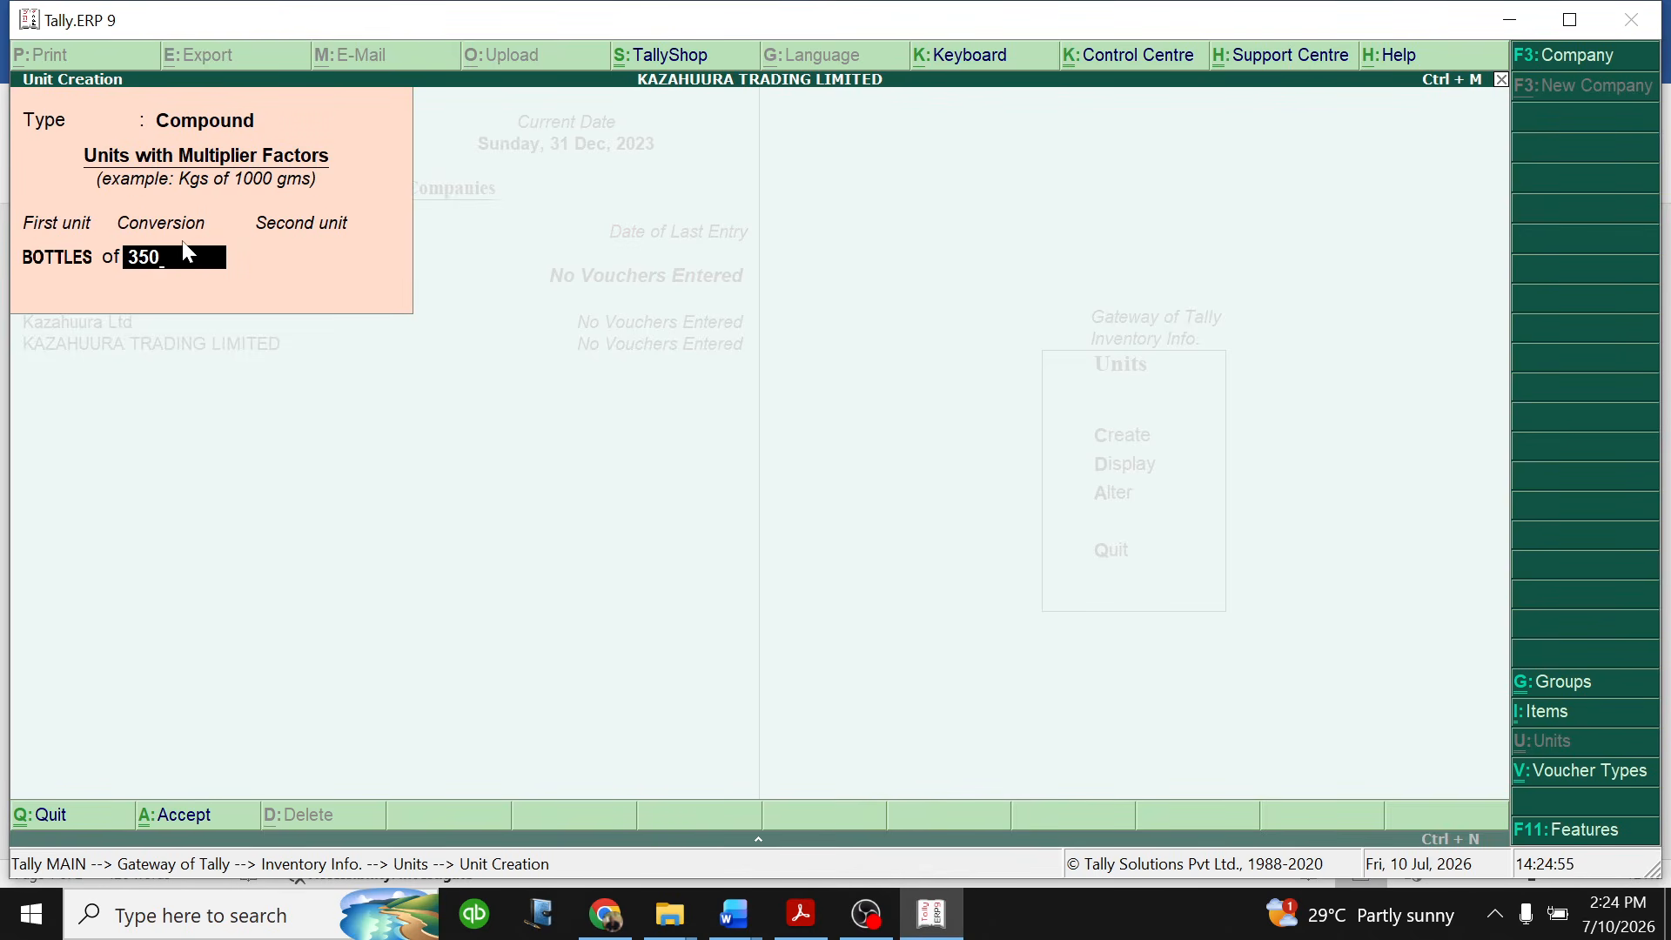
key("Return")
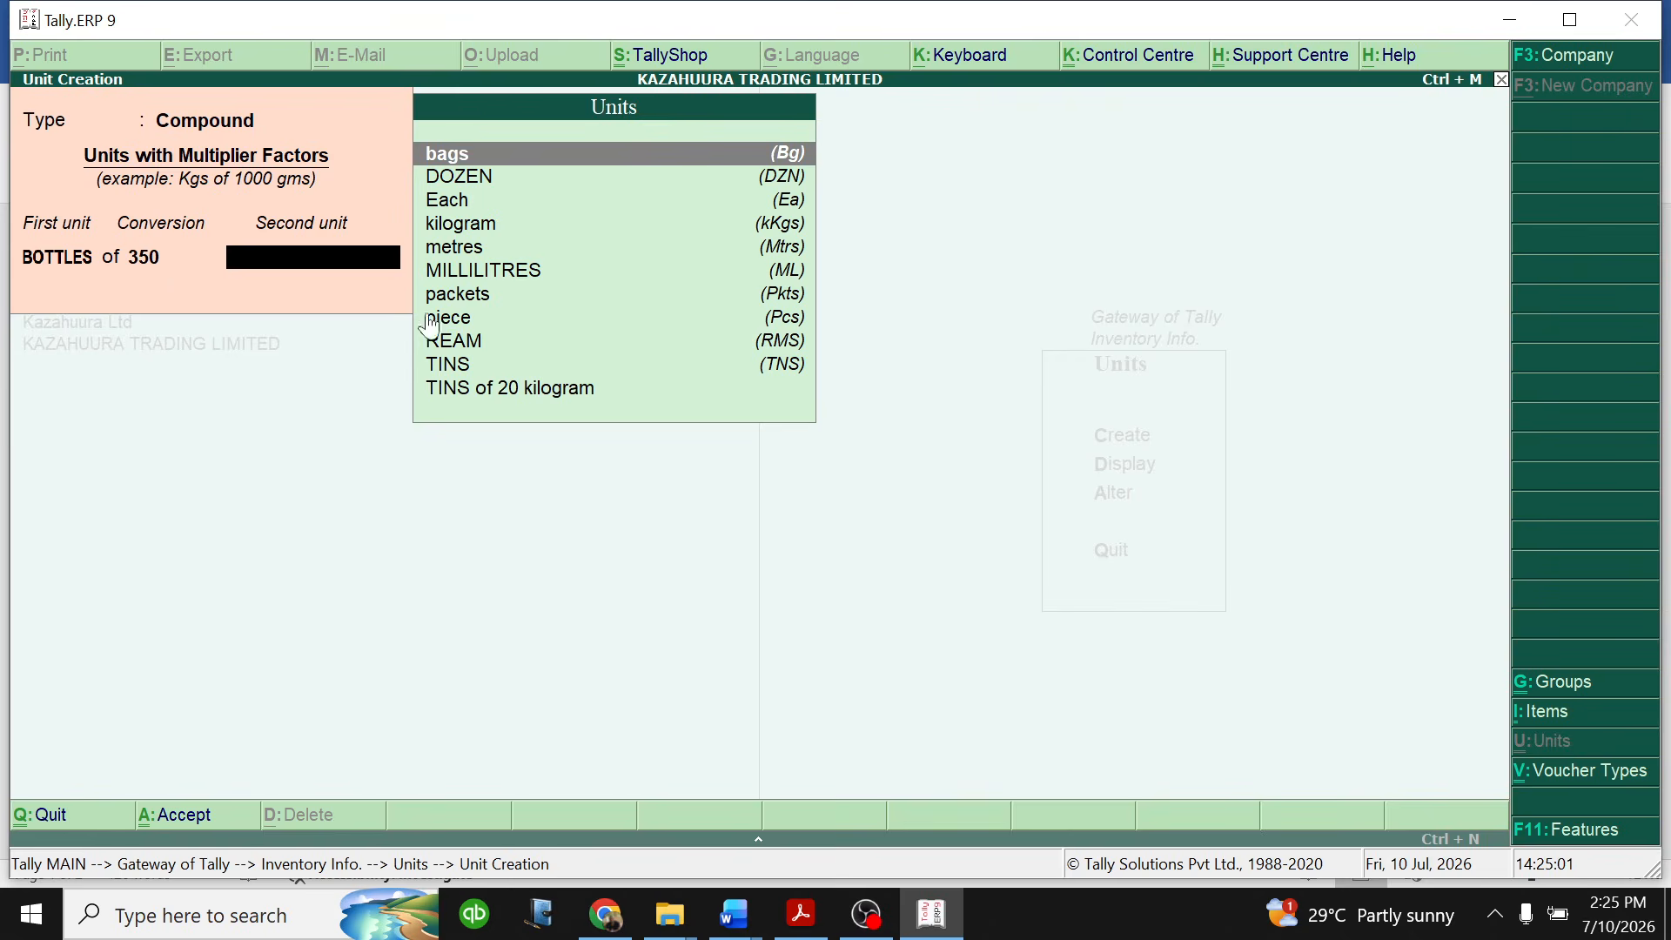
left_click(511, 275)
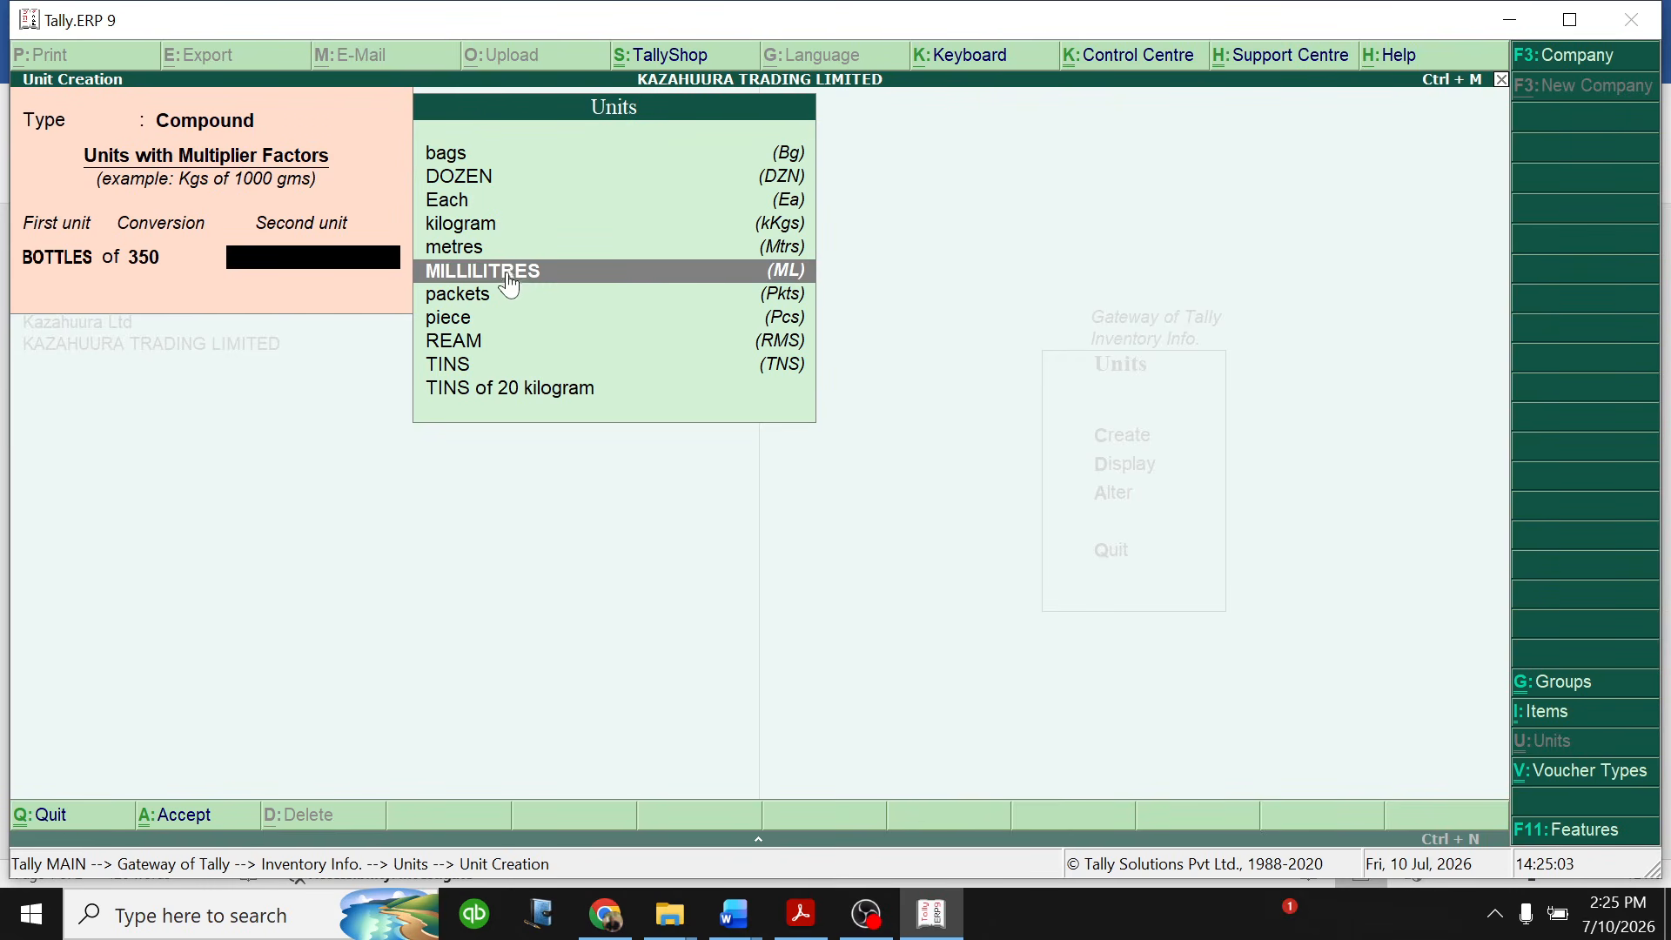
left_click(511, 273)
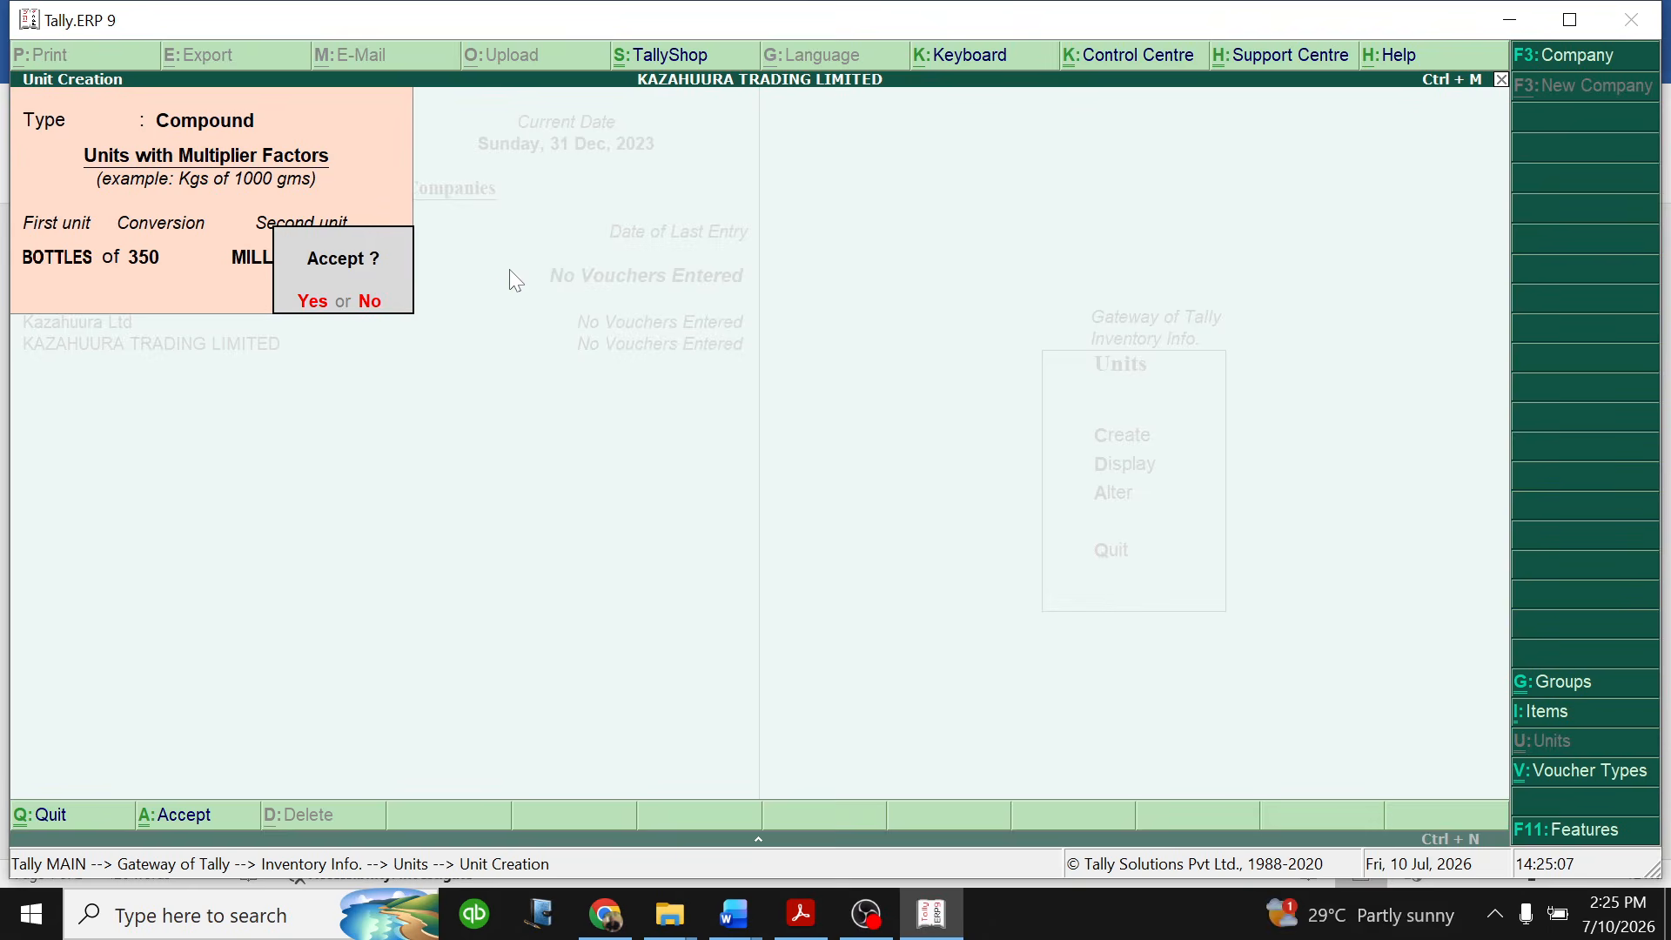
key("n")
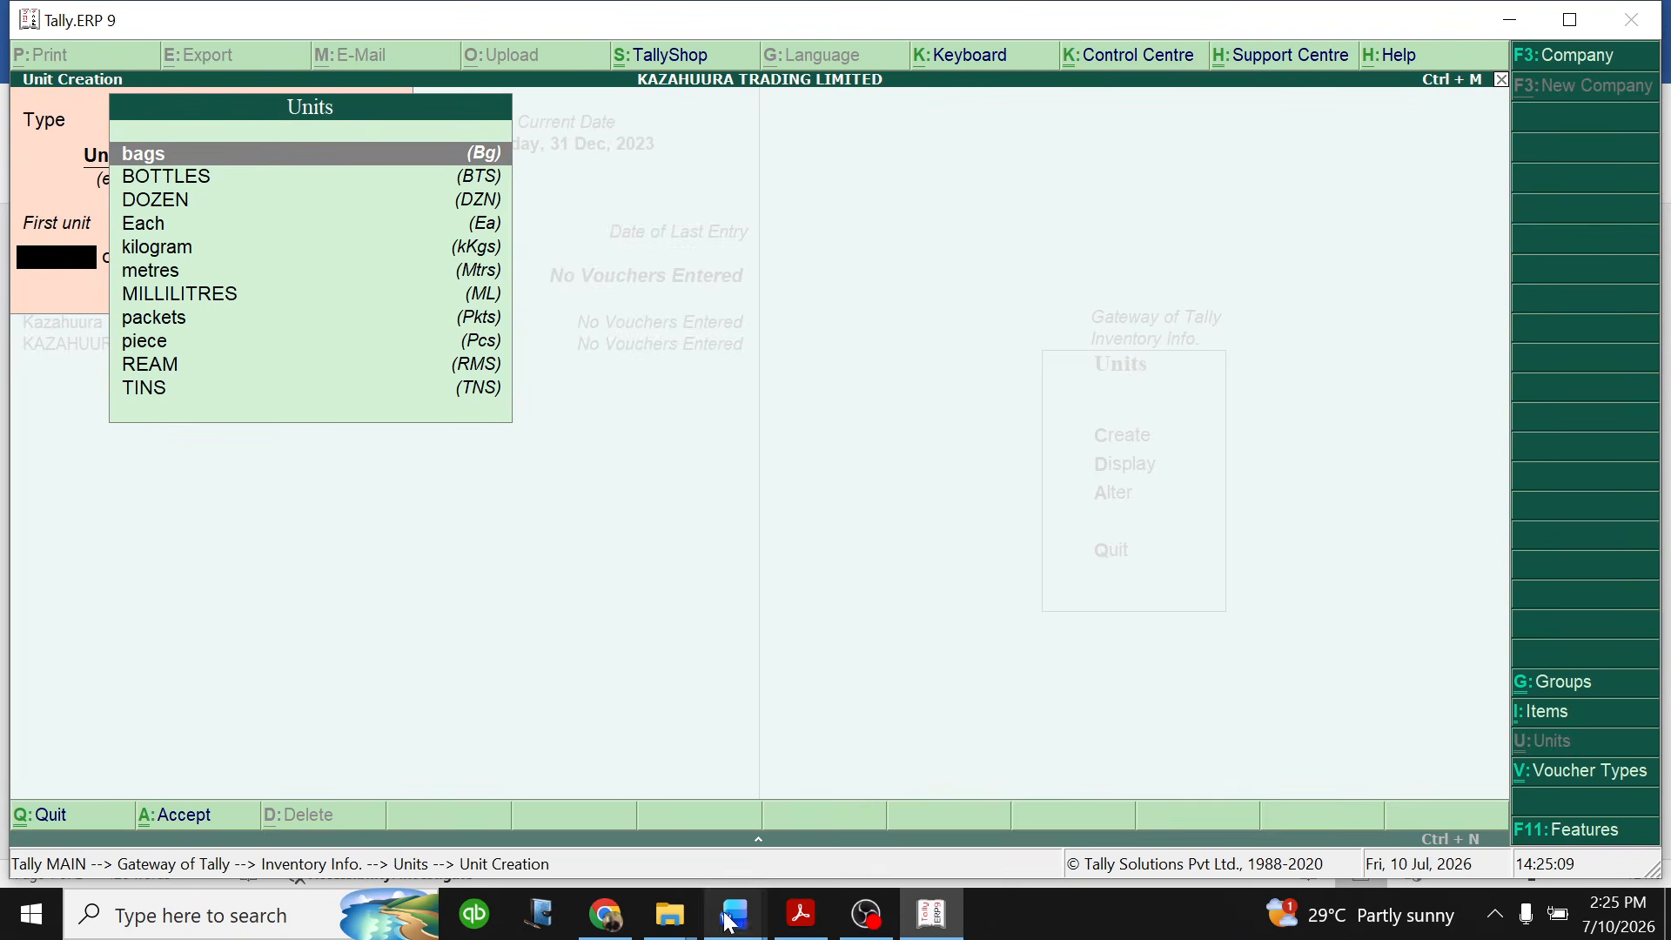
- Check the wheat flour's unit in the Word practice question and create in Tally.ERP 9 the compound unit packets of 5 kilogram
mouse_move(731, 910)
left_click(866, 814)
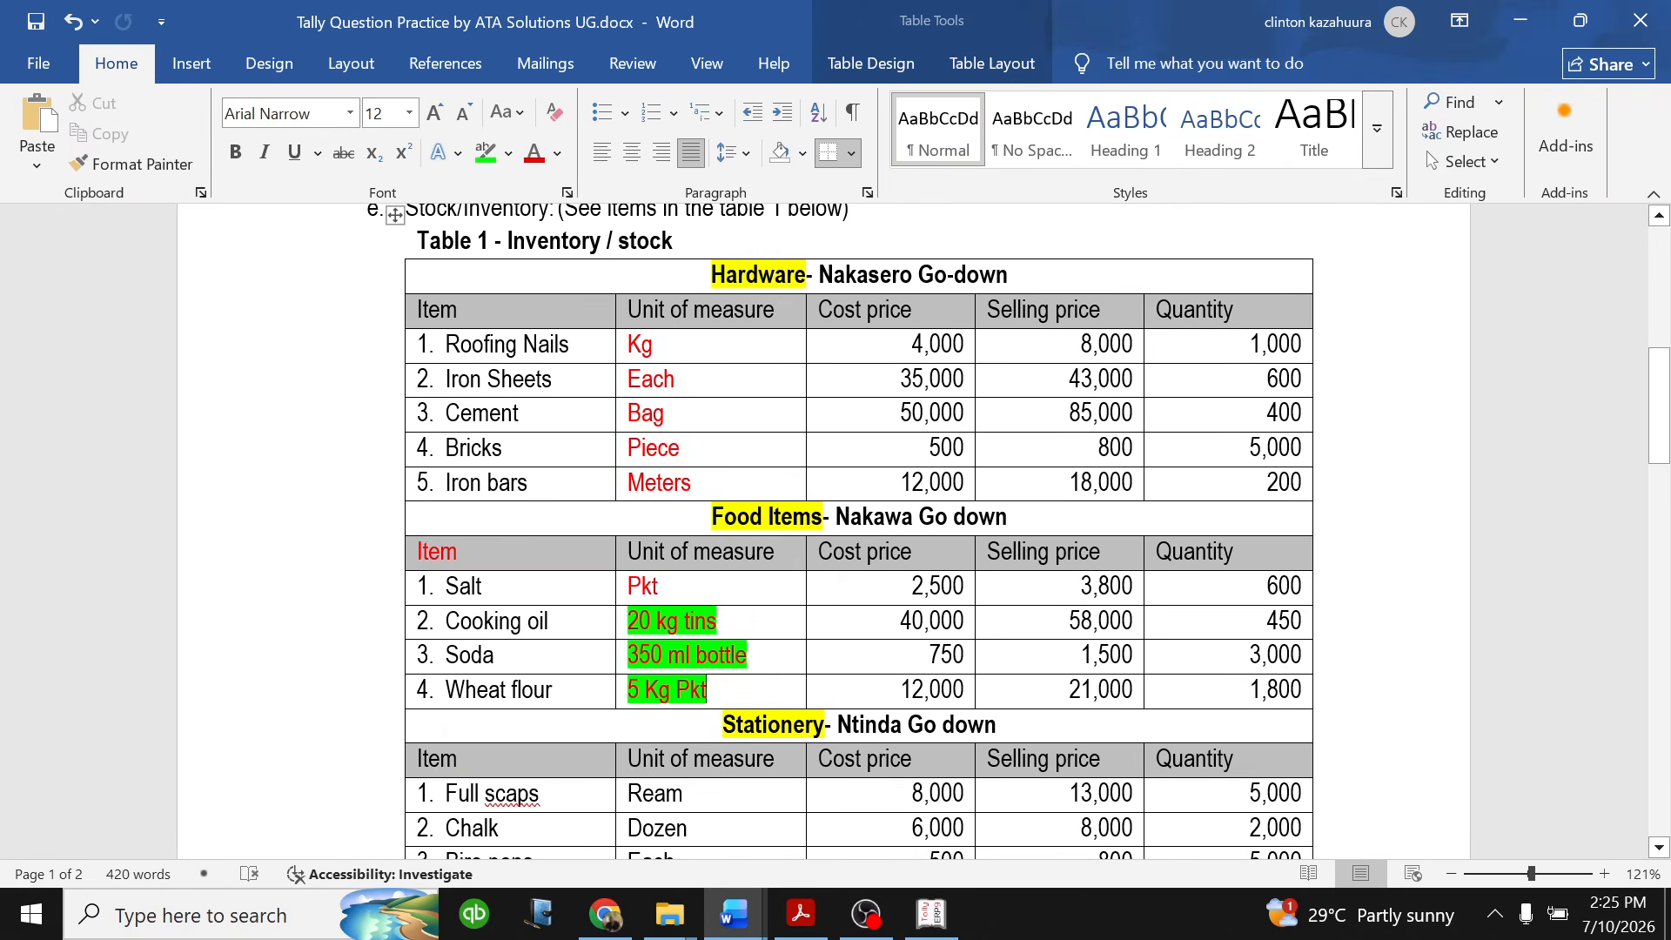
left_click(931, 913)
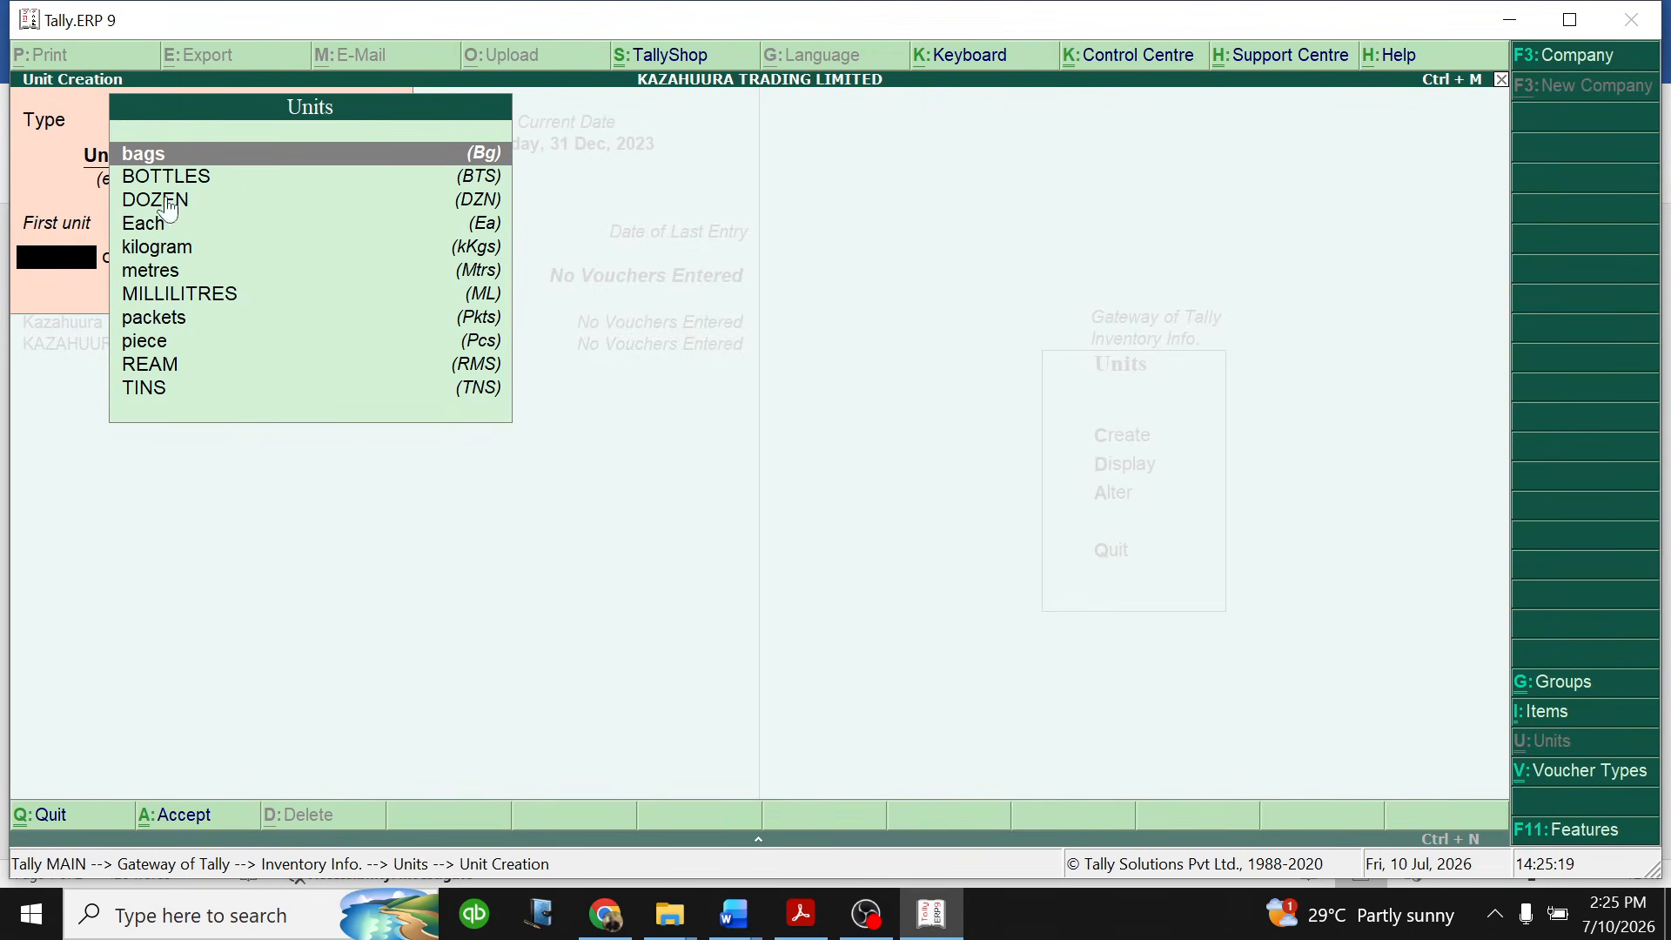
left_click(158, 322)
left_click(159, 314)
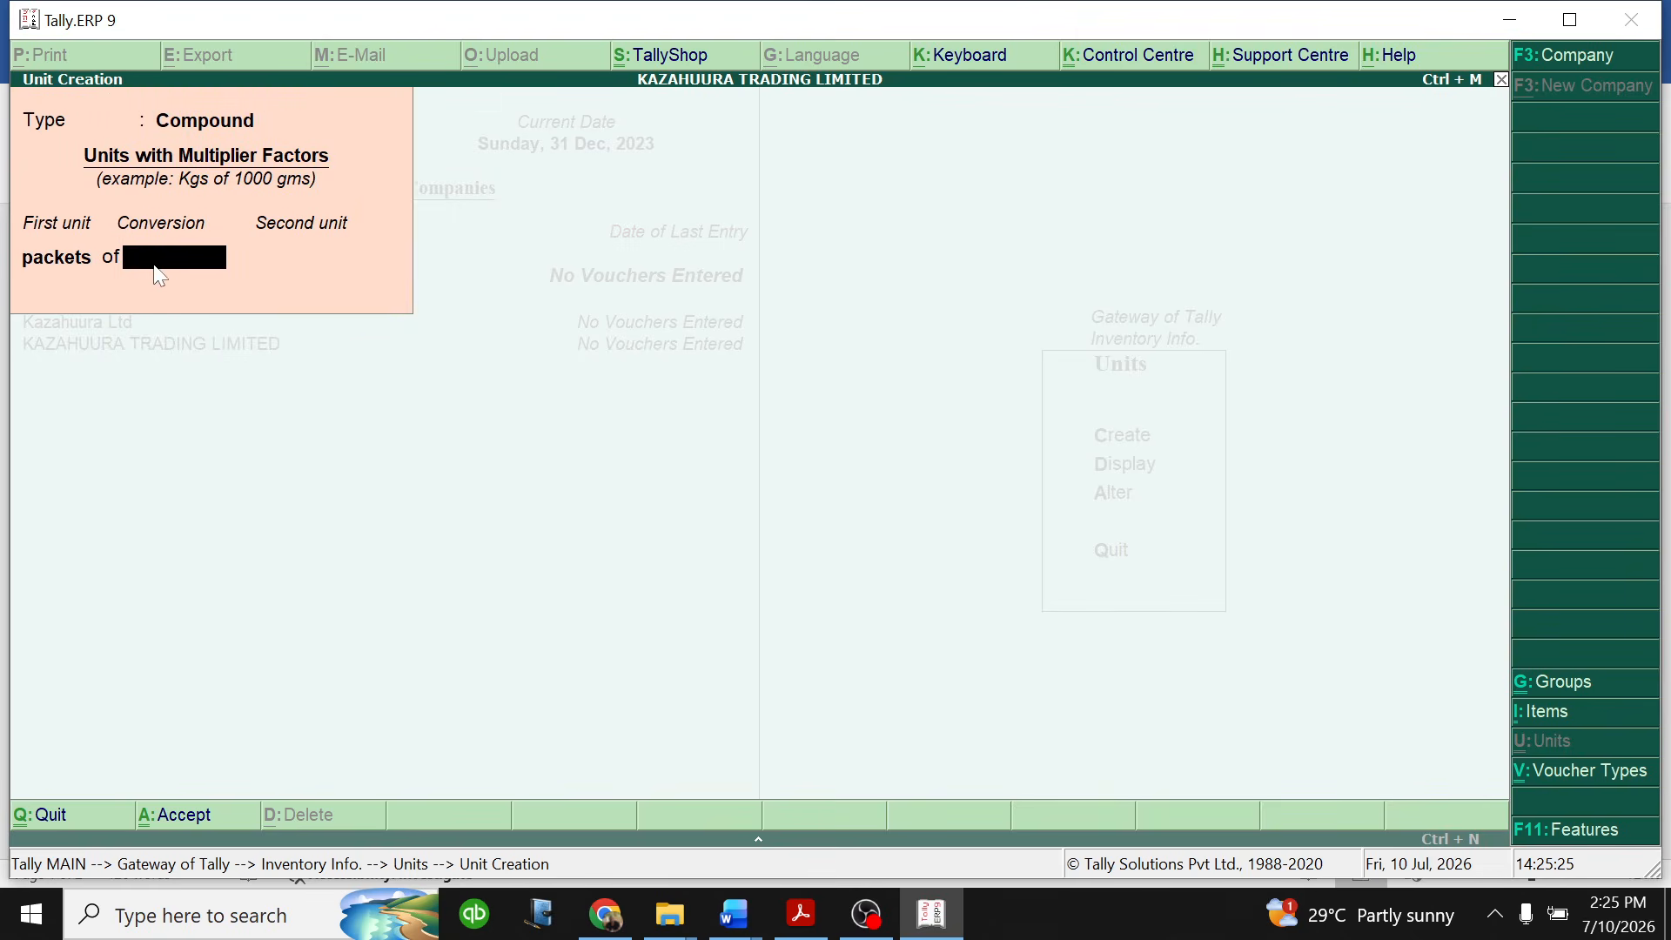
type("5")
key("Return")
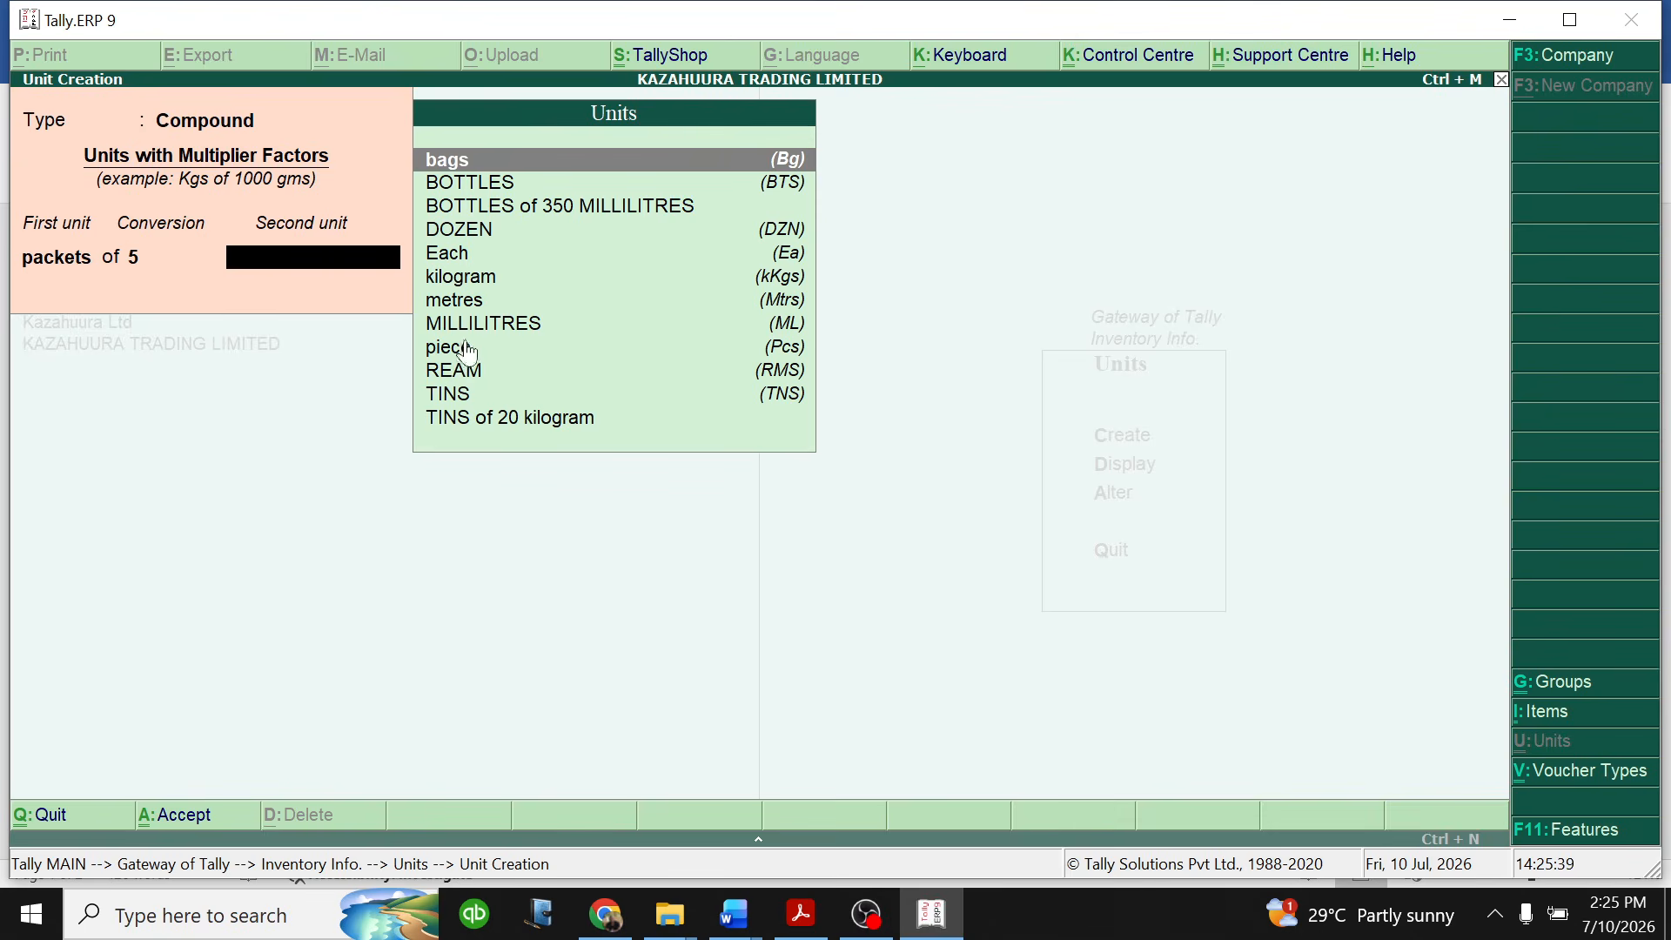
left_click(468, 279)
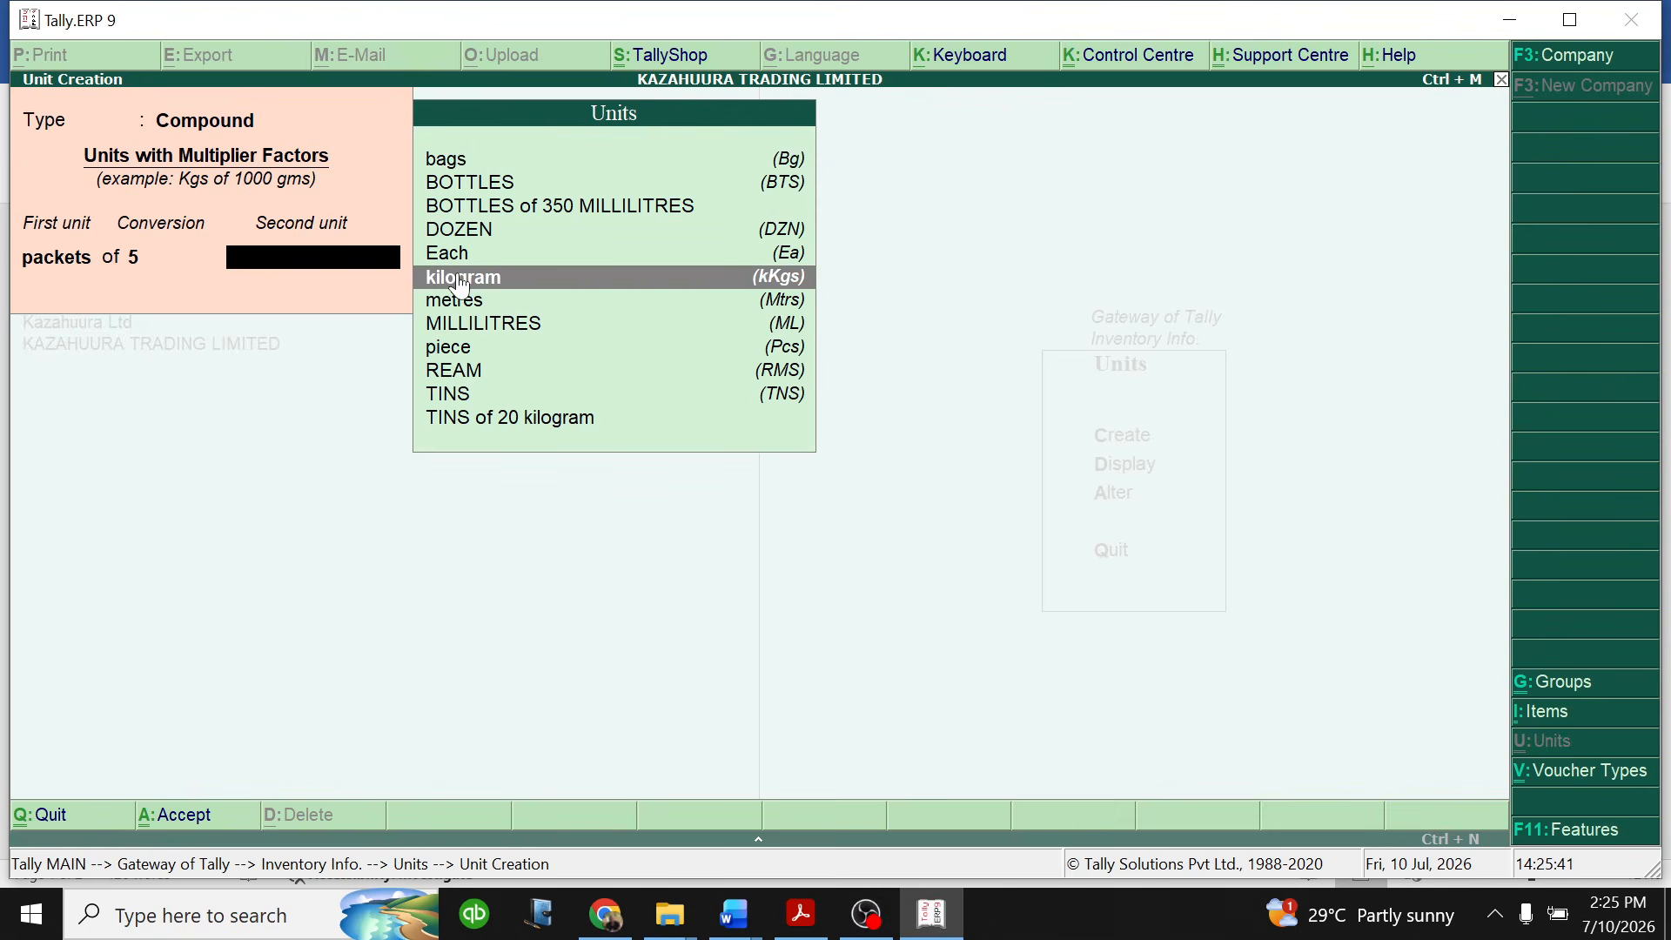
left_click(470, 281)
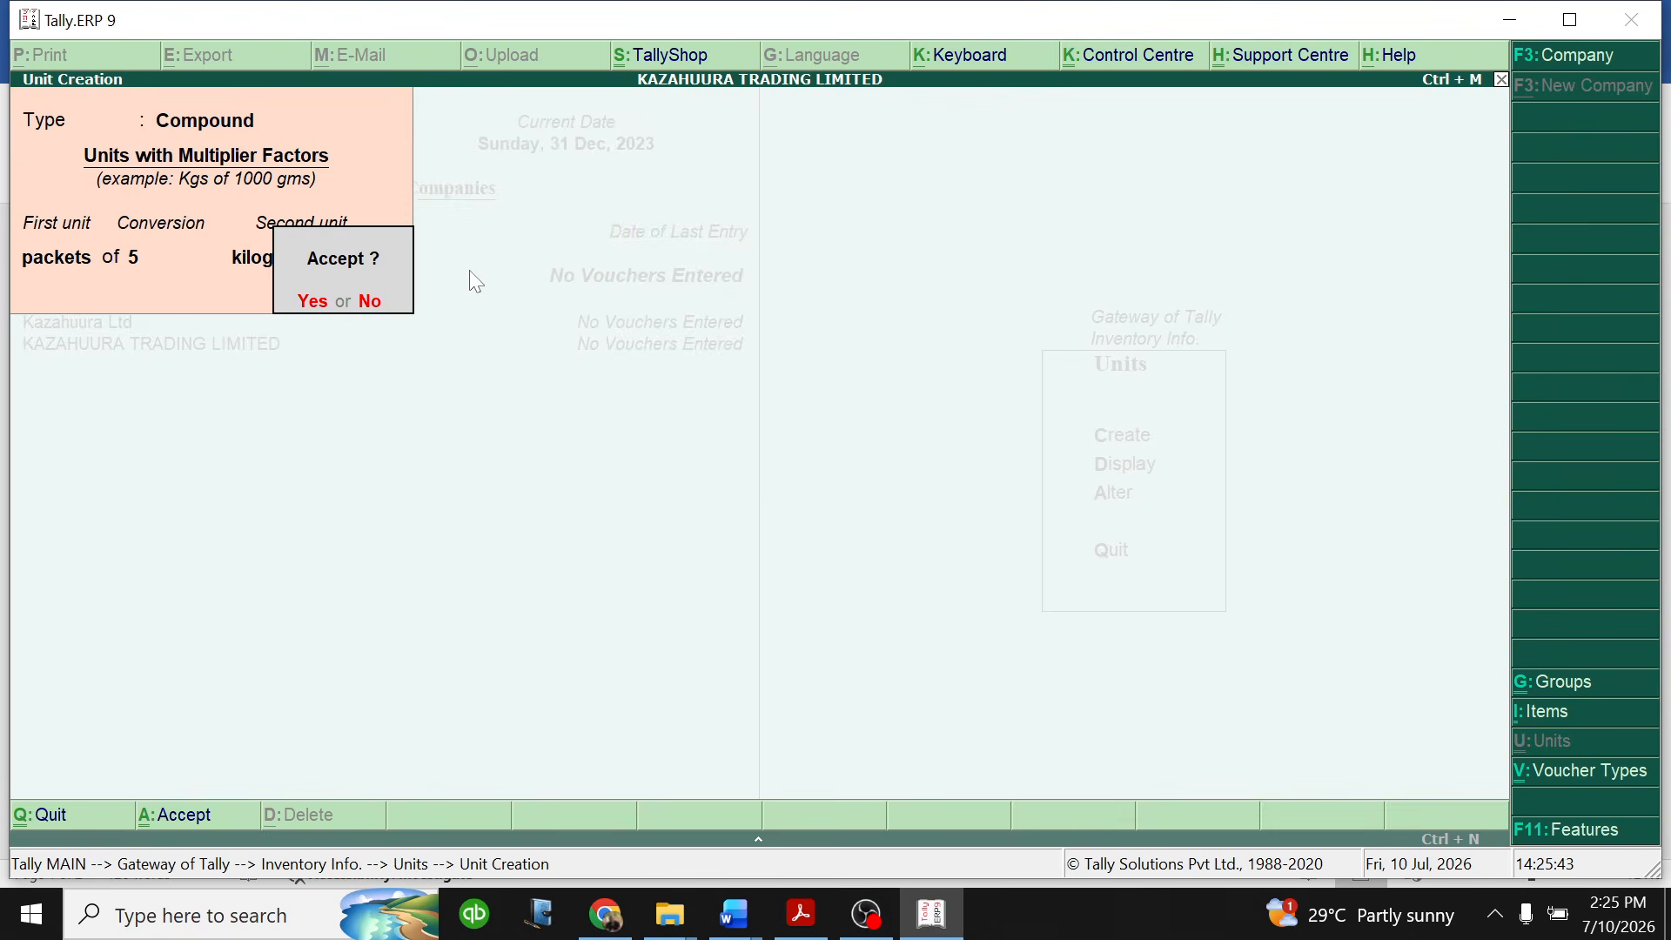
key("Return")
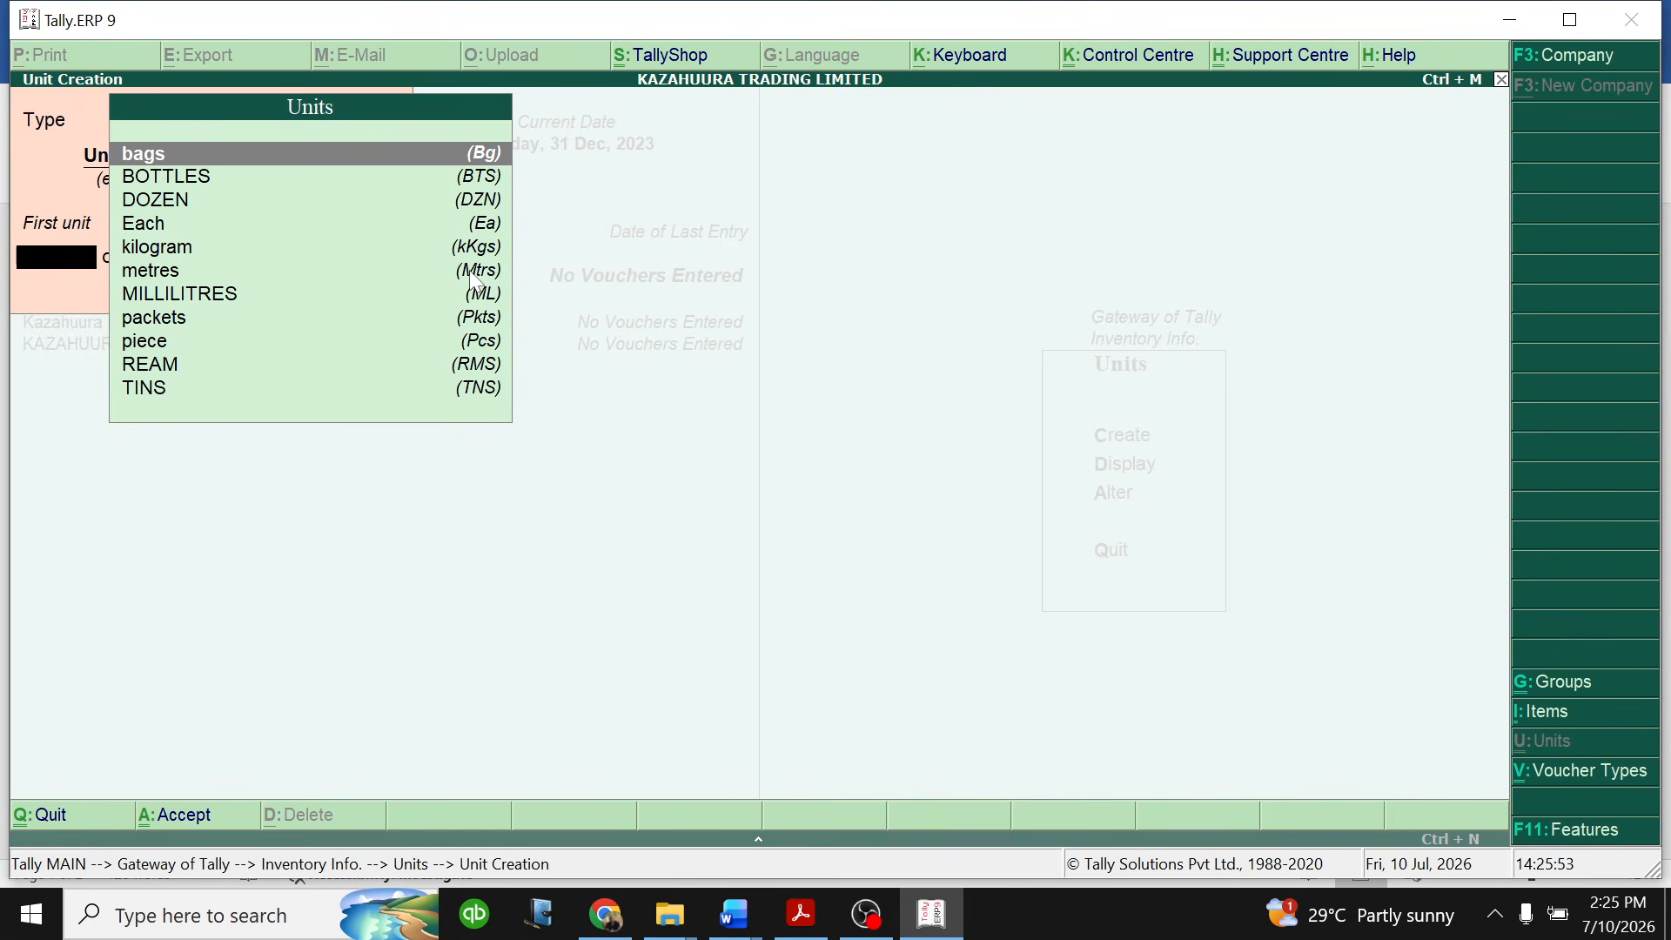
- Quit unit creation and return to the Gateway of Tally
key("Escape")
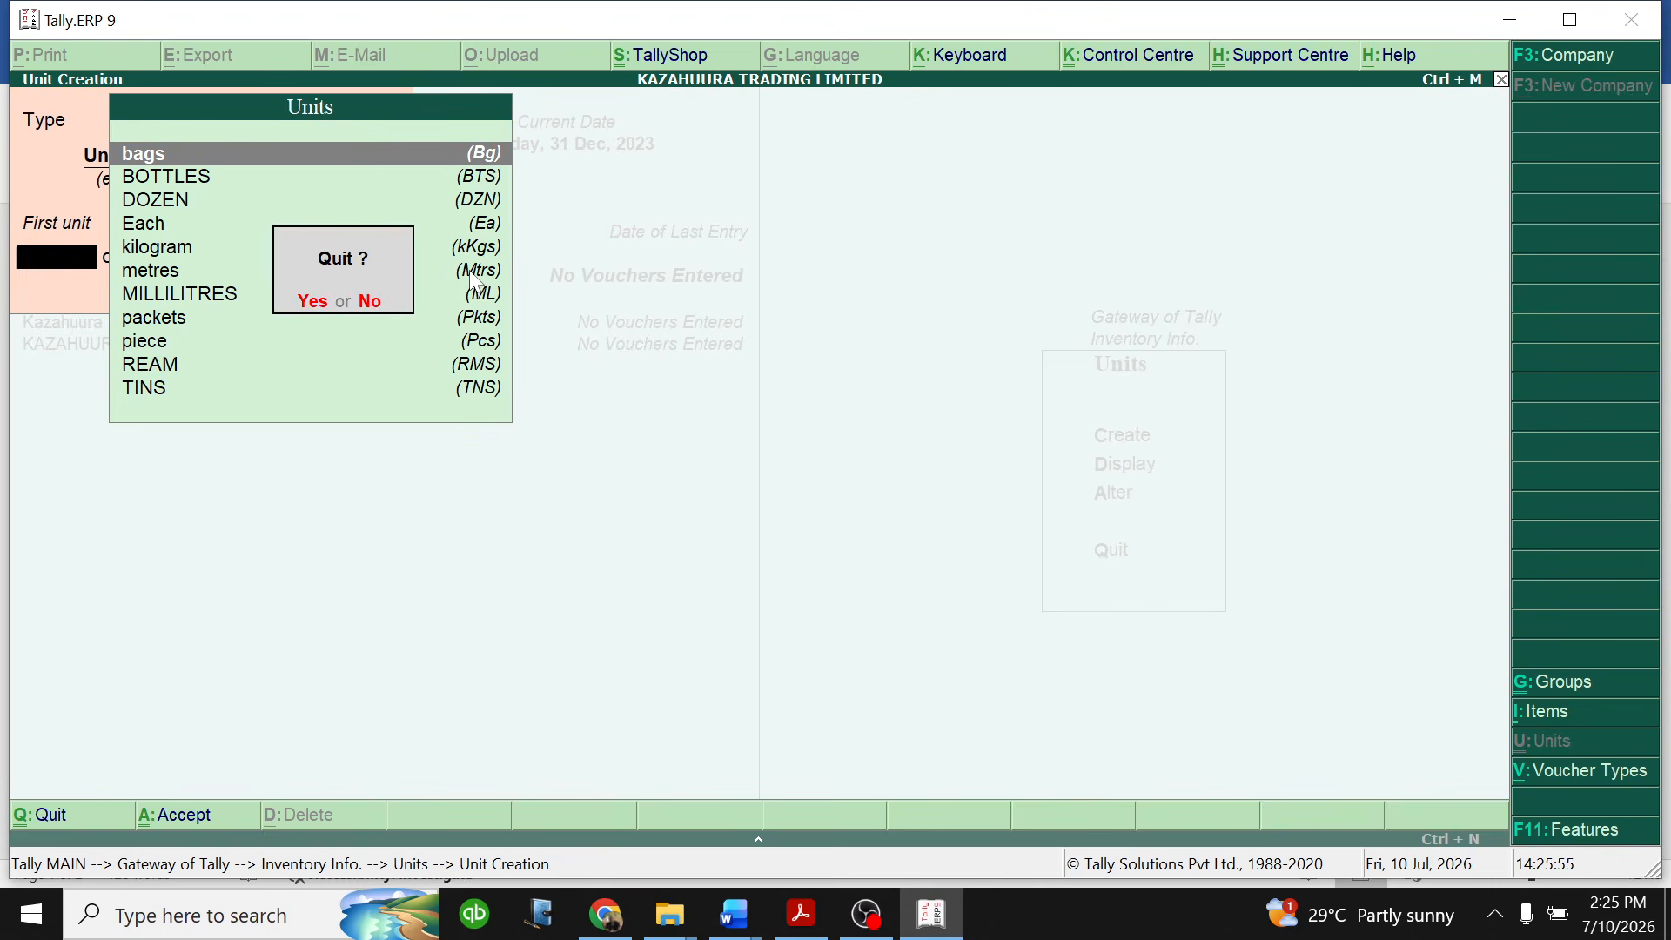
key("y")
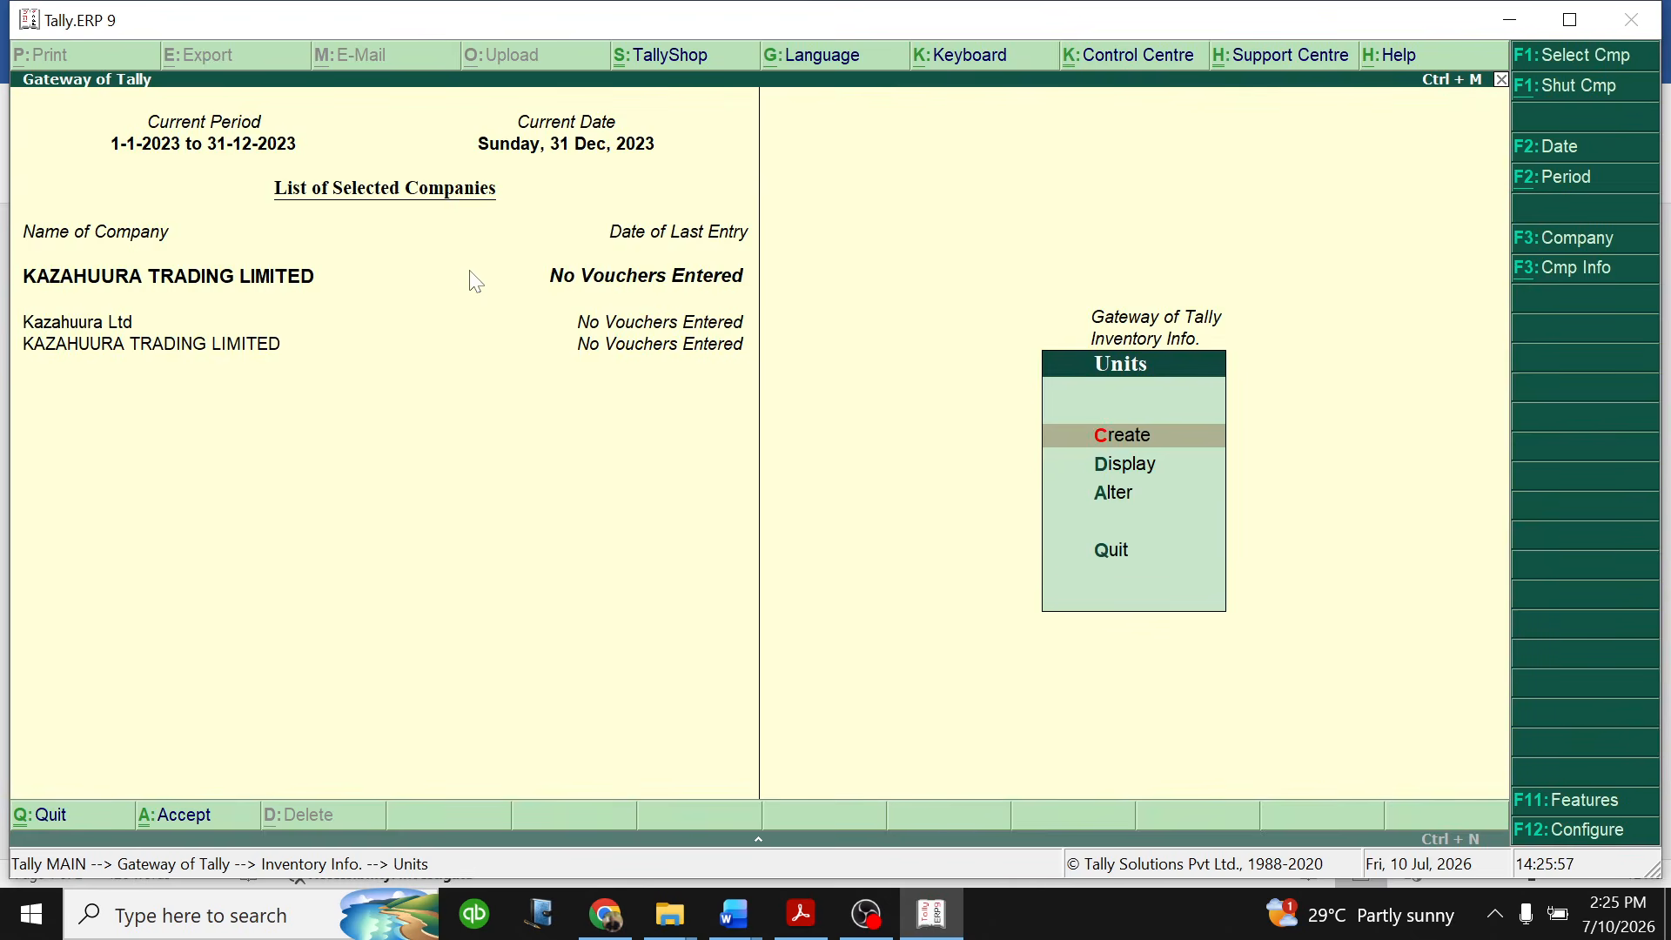
key("Escape")
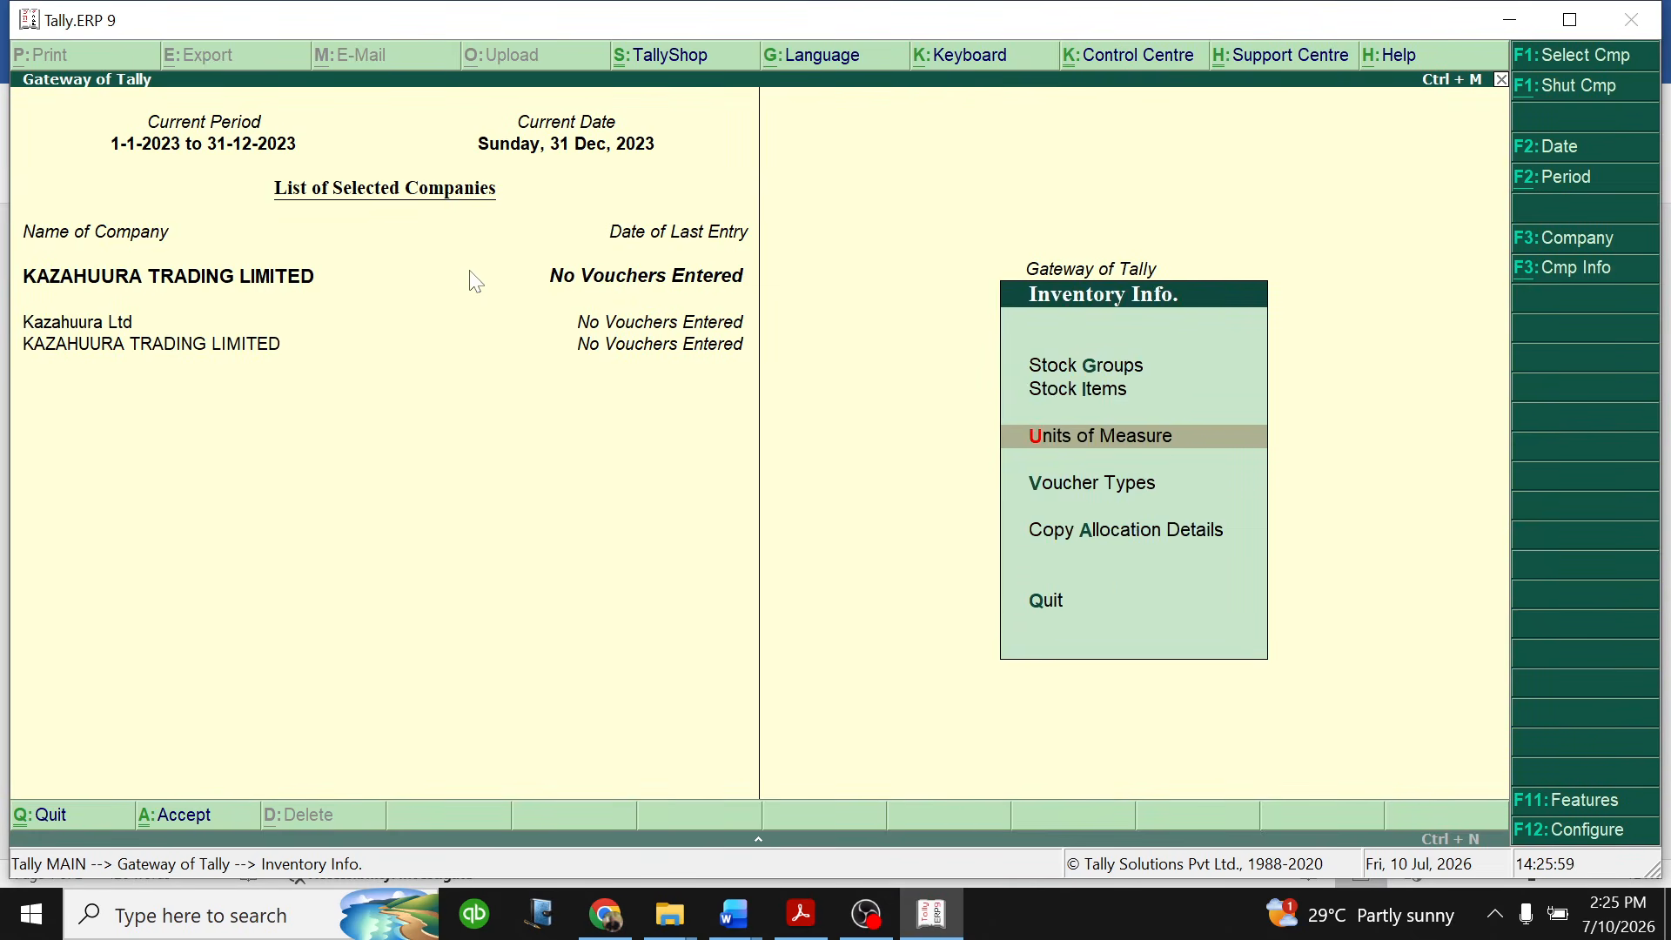
key("Escape")
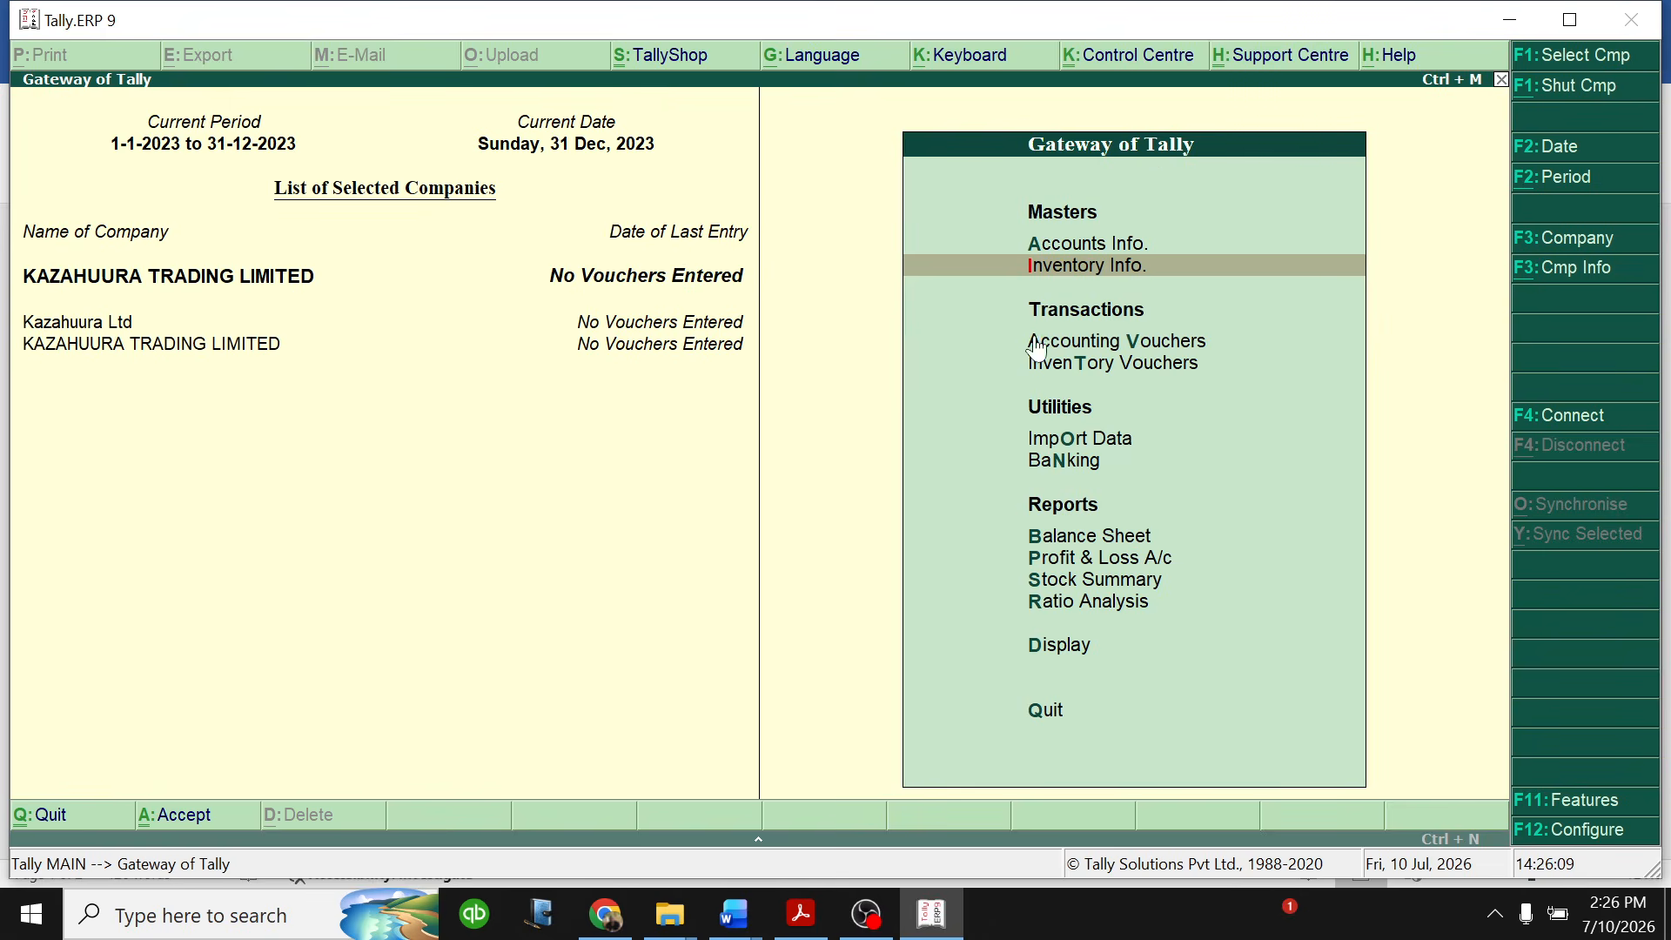
- Review the inventory table in the Word practice question and open the single stock item creation form in Tally.ERP 9
left_click(722, 888)
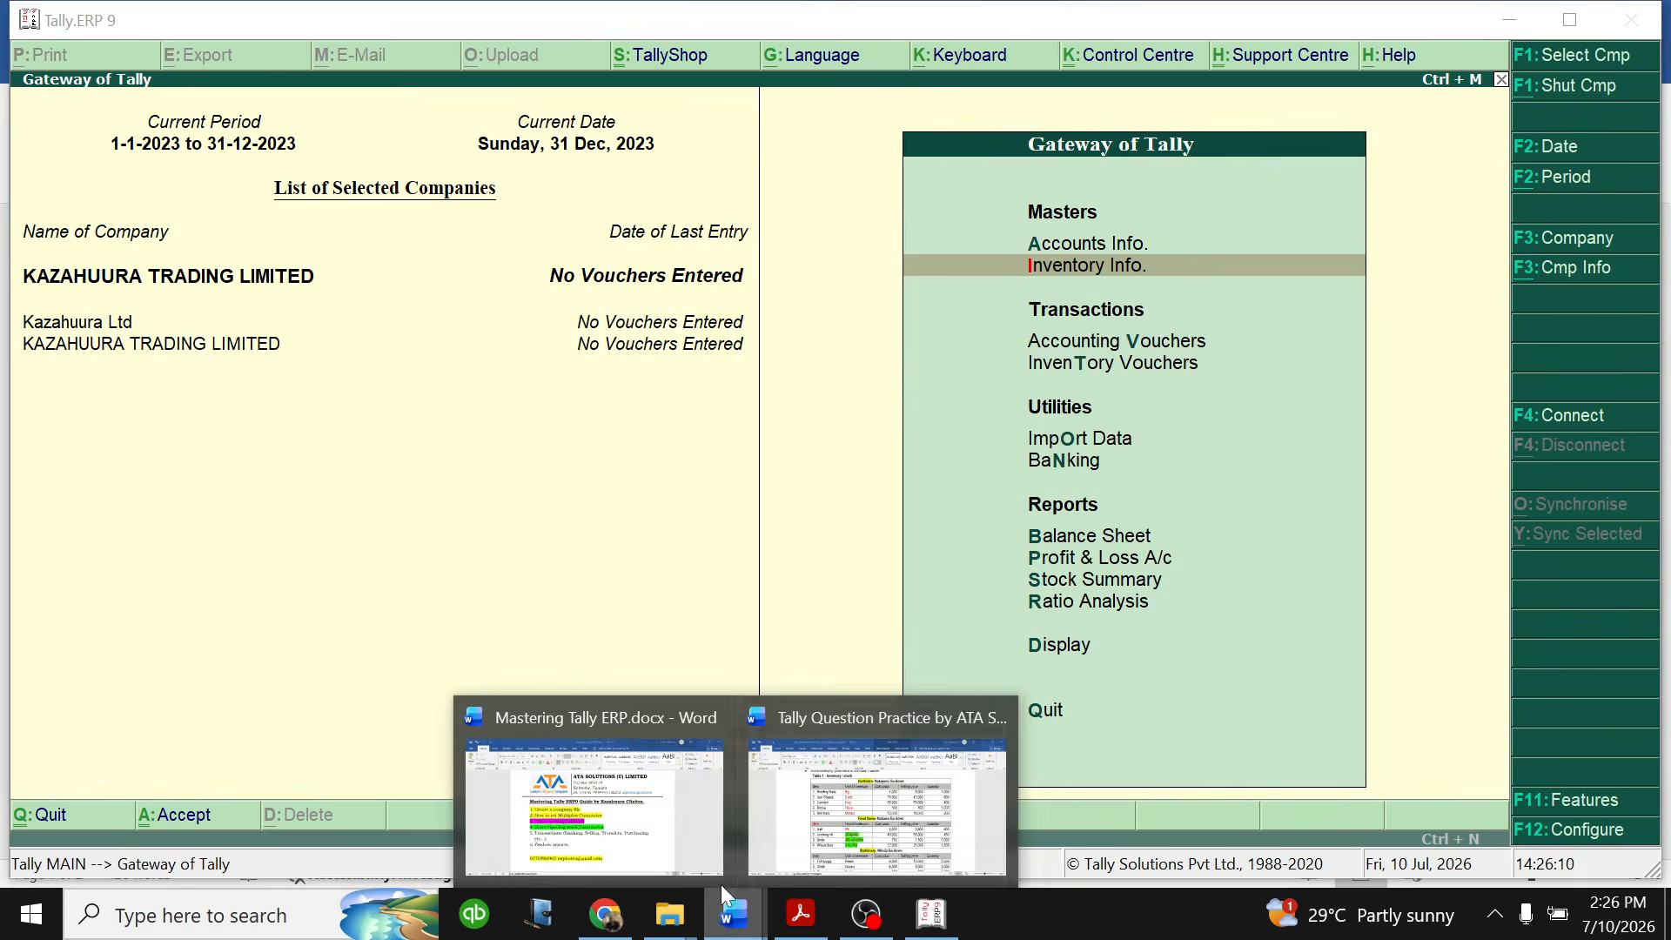
left_click(876, 805)
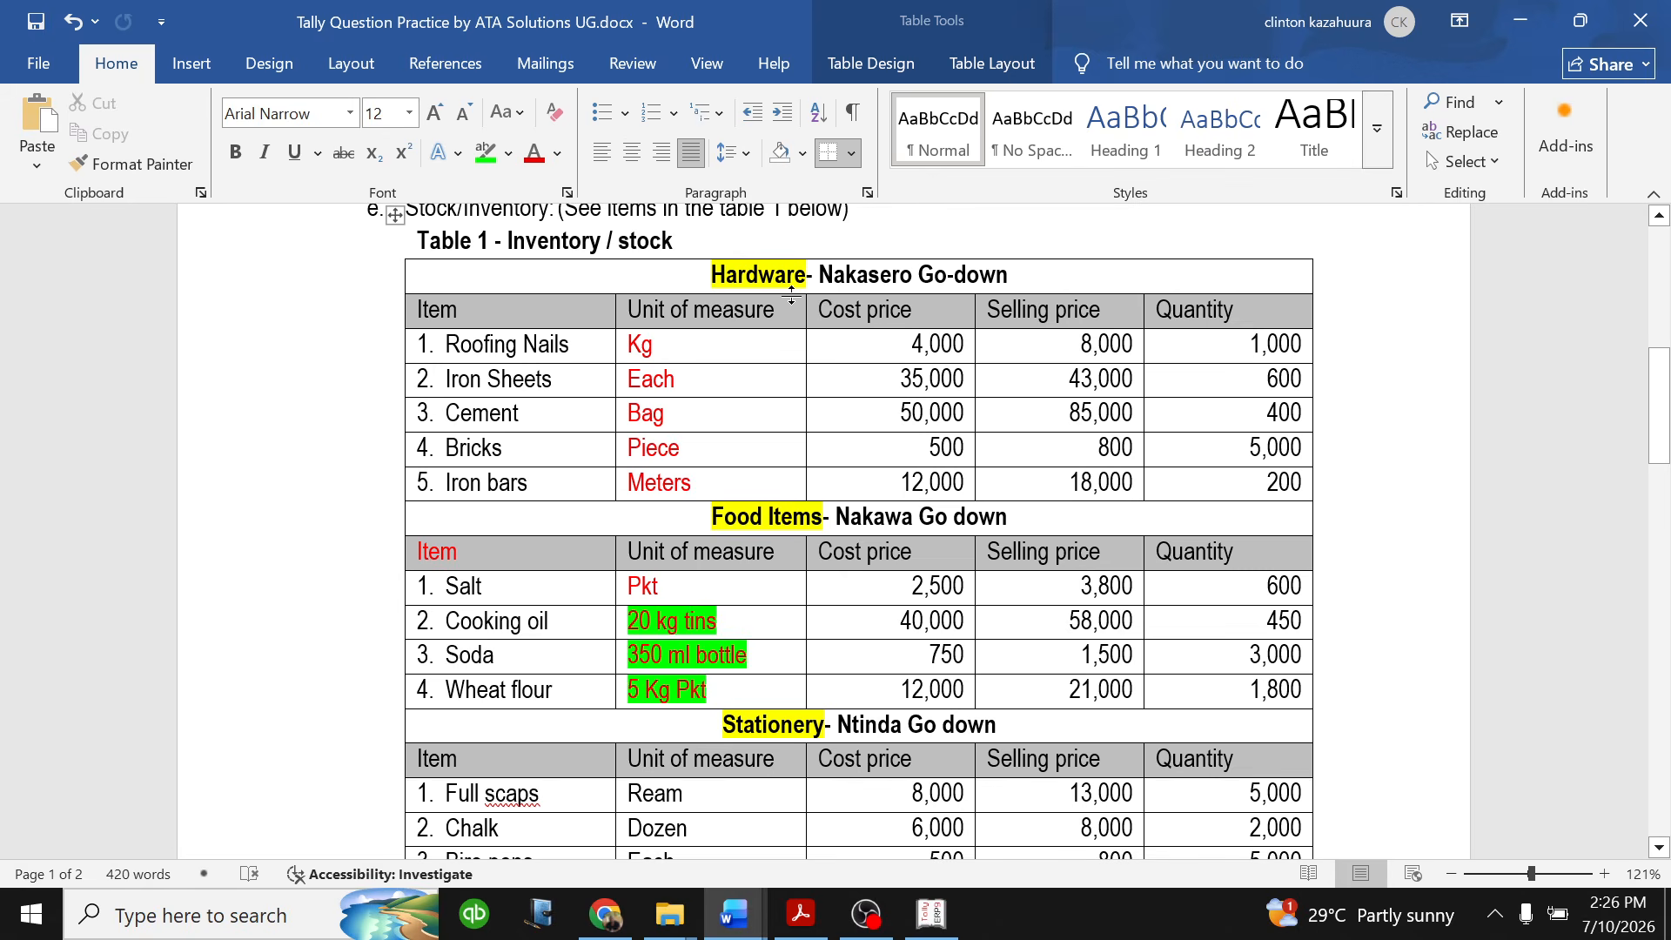
left_click(932, 915)
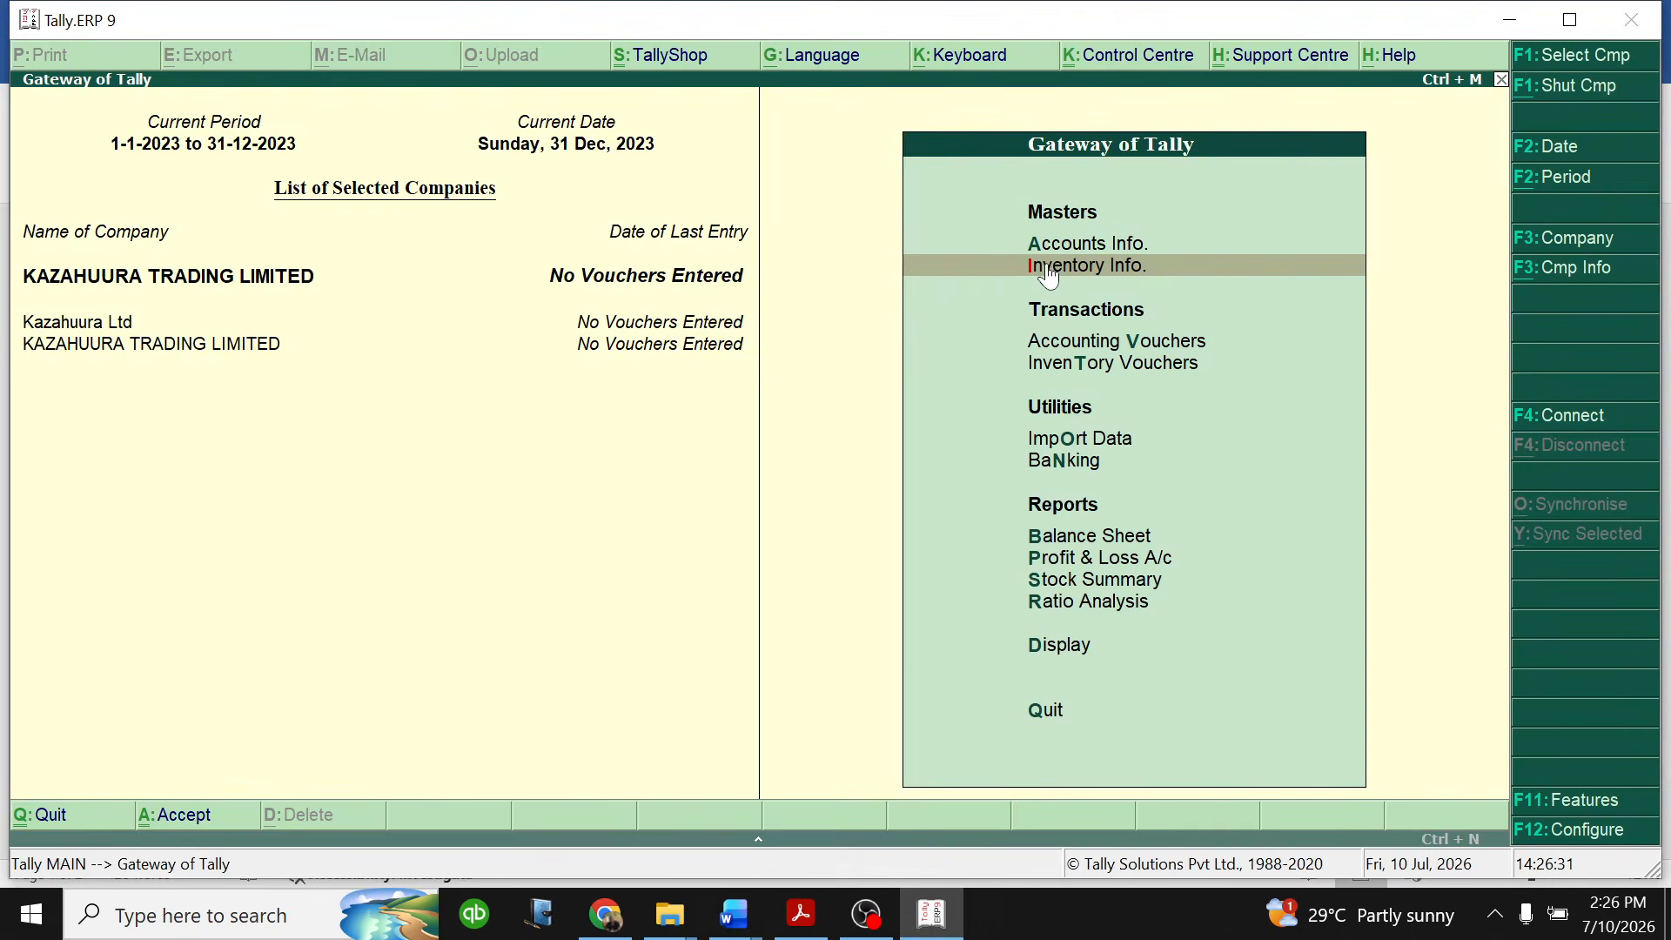
left_click(1047, 265)
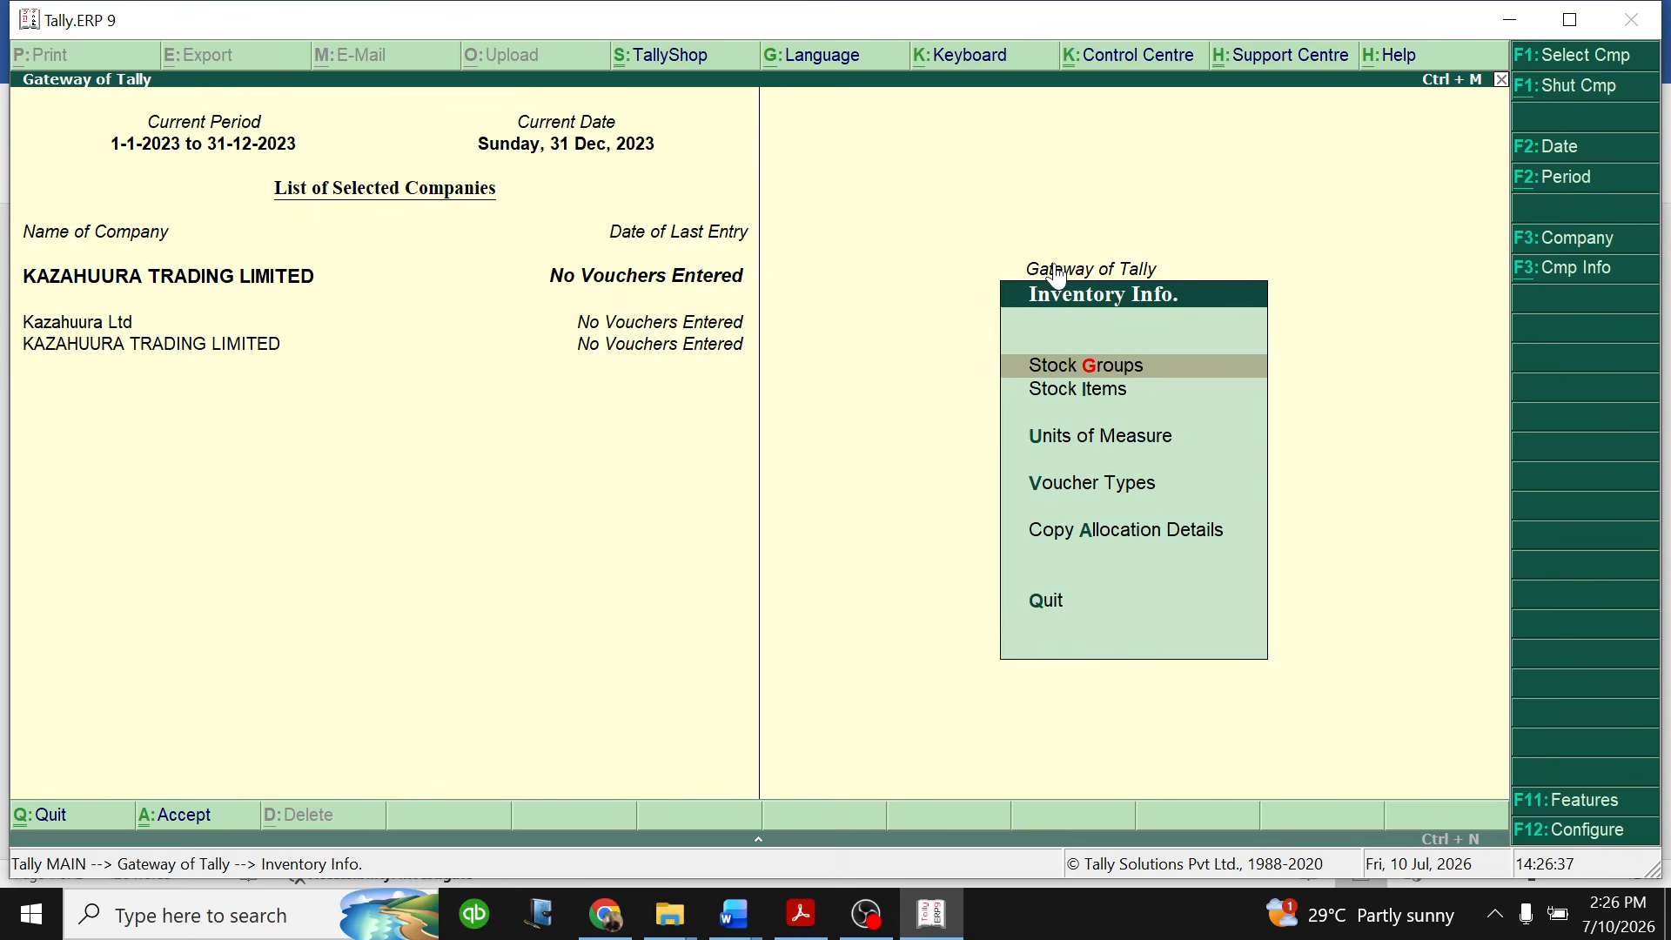
left_click(1098, 392)
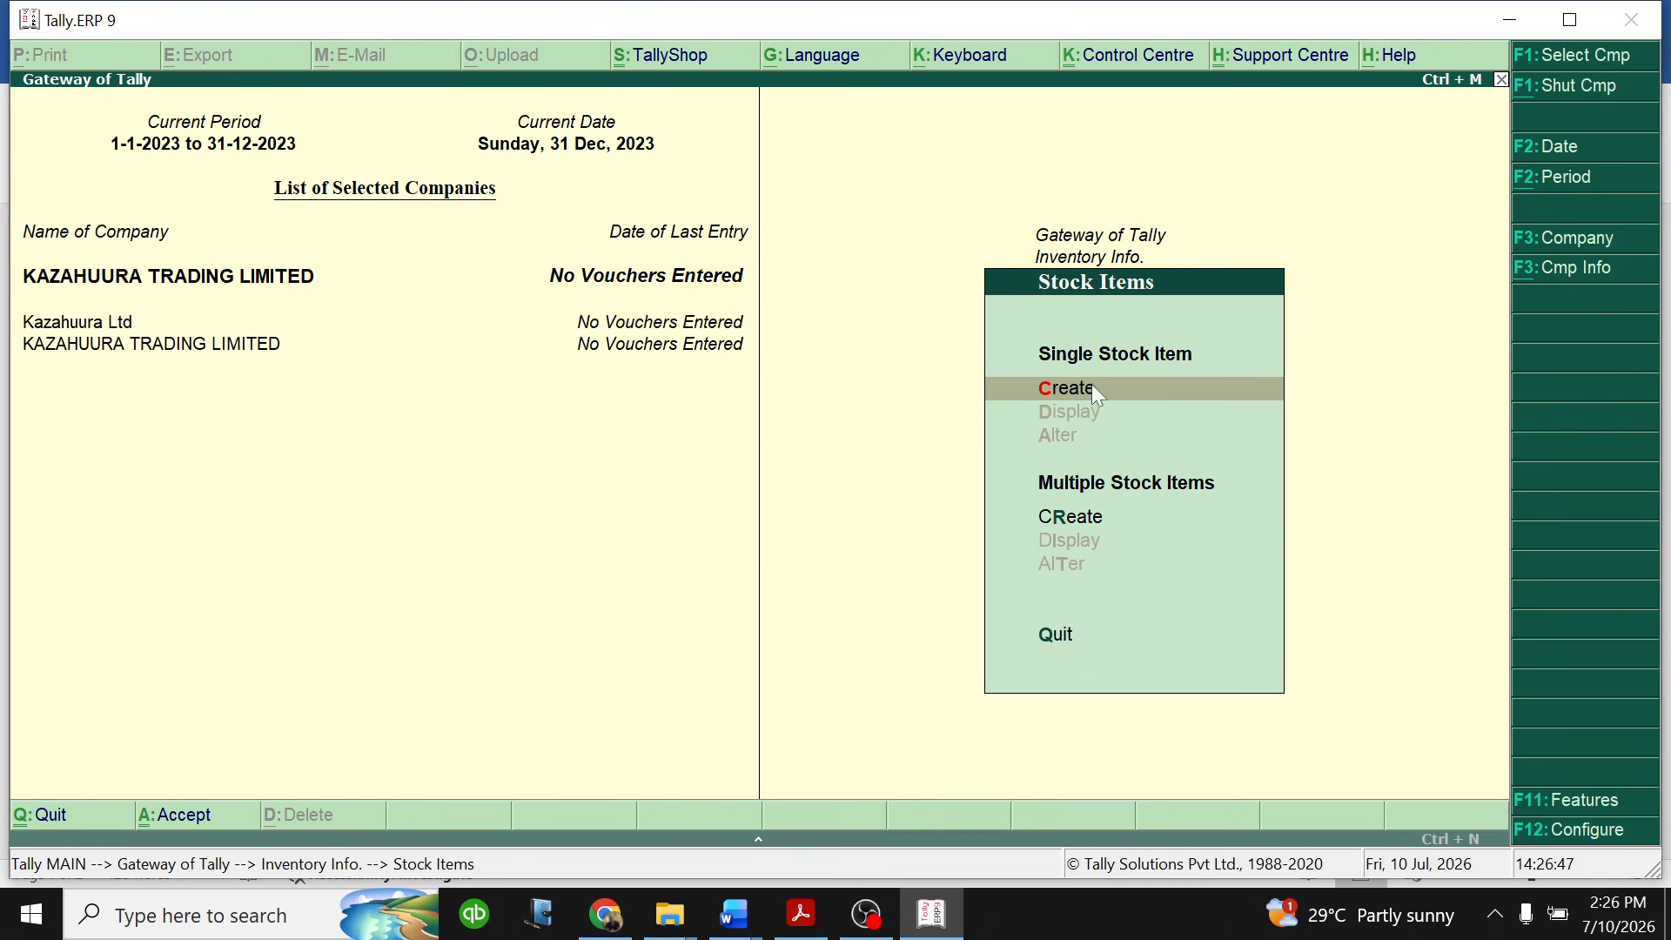
left_click(1093, 388)
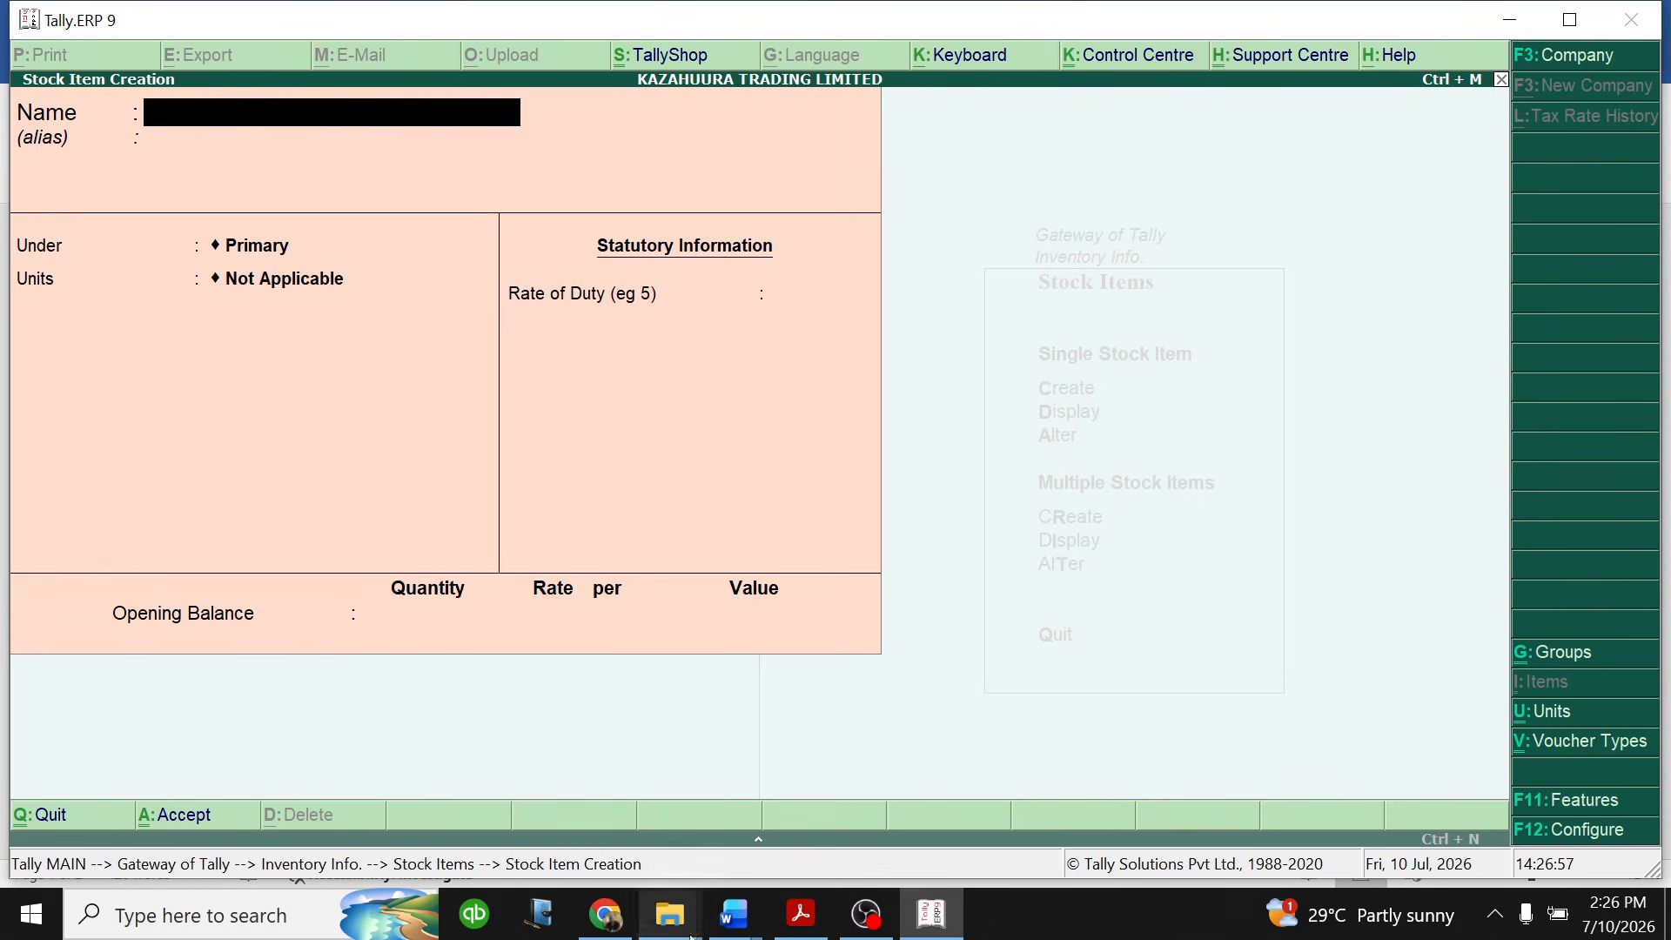
- Check the first hardware item in the Word inventory table and name the Tally.ERP 9 stock item ROOFING NAILS, leaving its alias blank
left_click(734, 914)
left_click(864, 816)
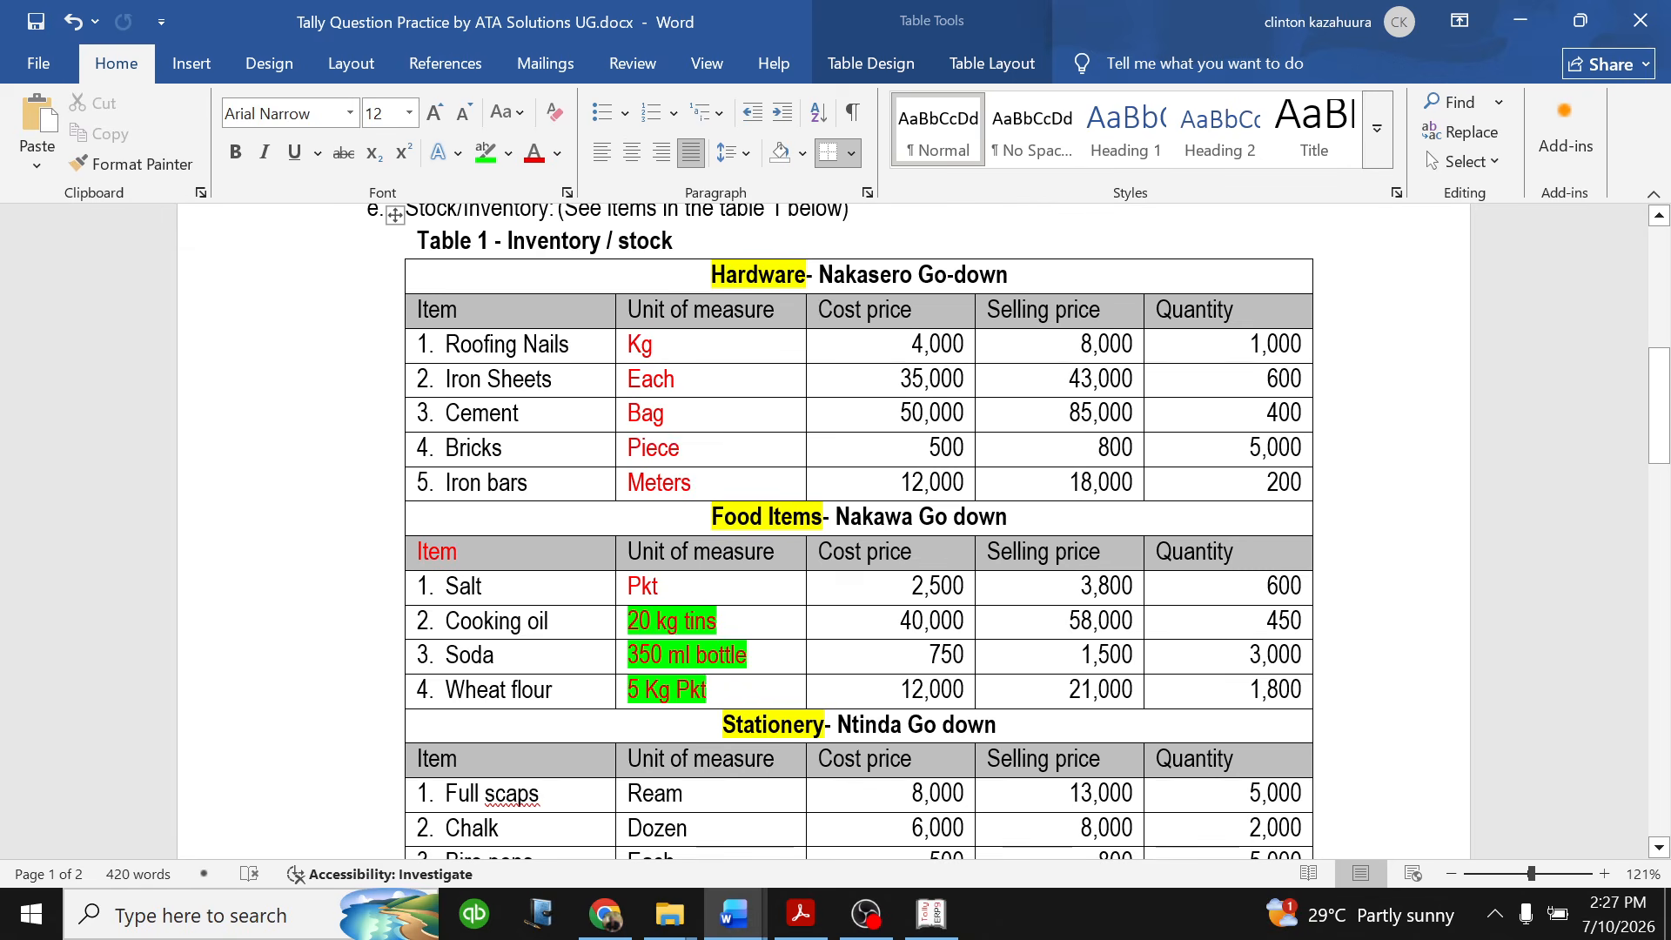
left_click(931, 913)
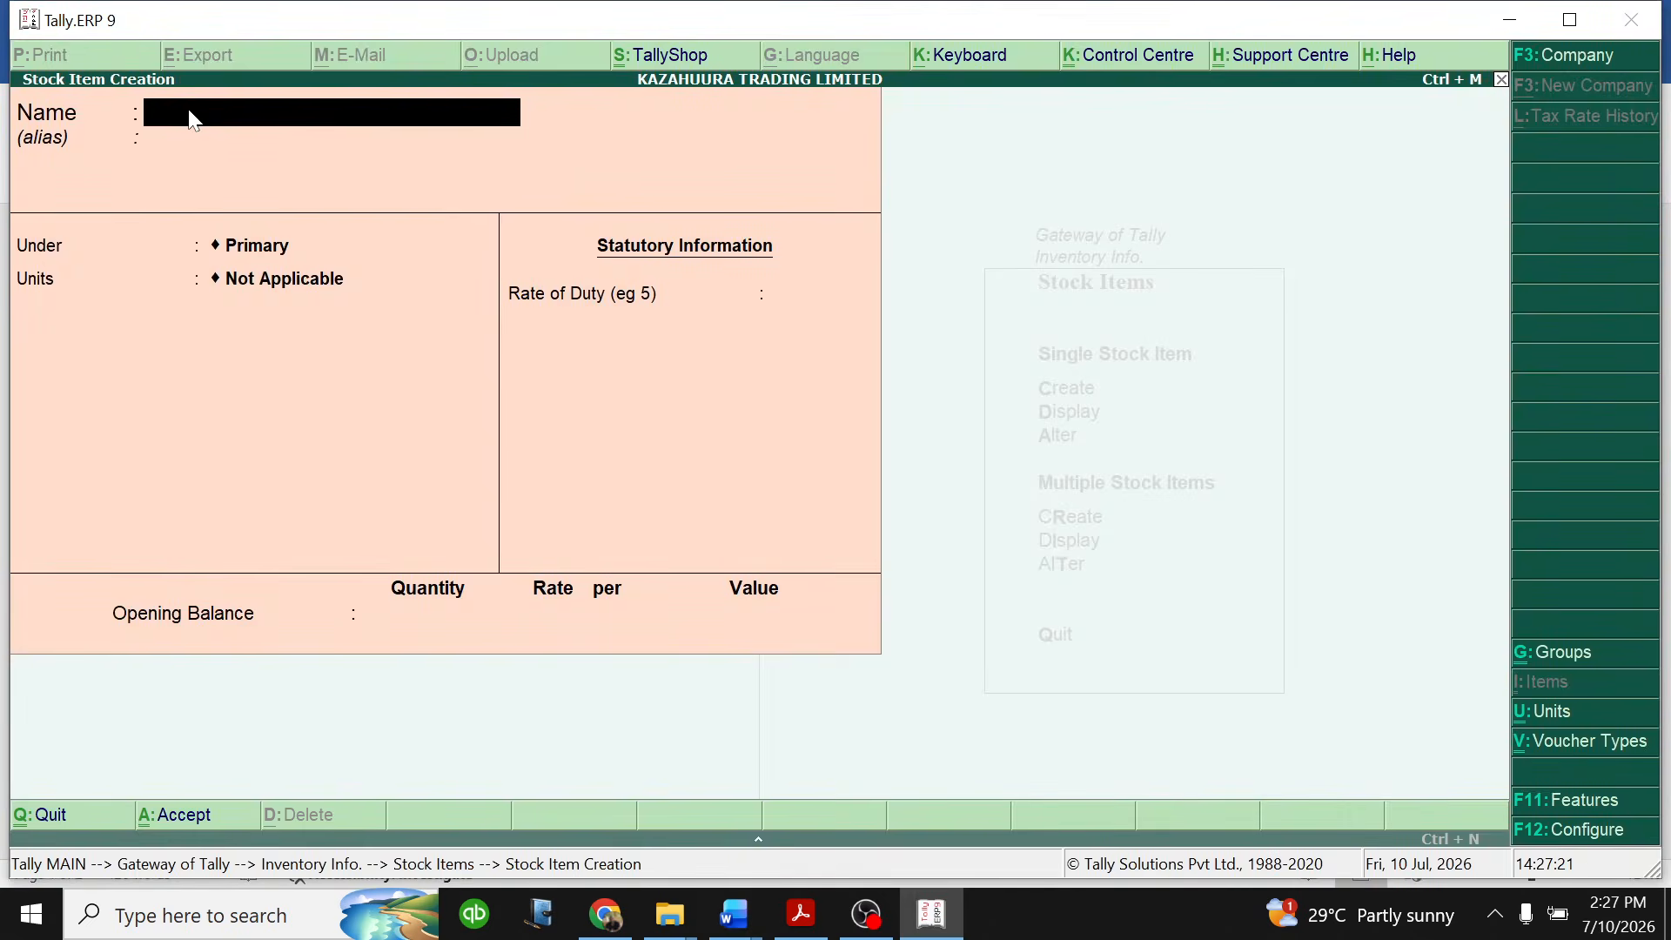
type("ROOFING NAILS")
key("Return")
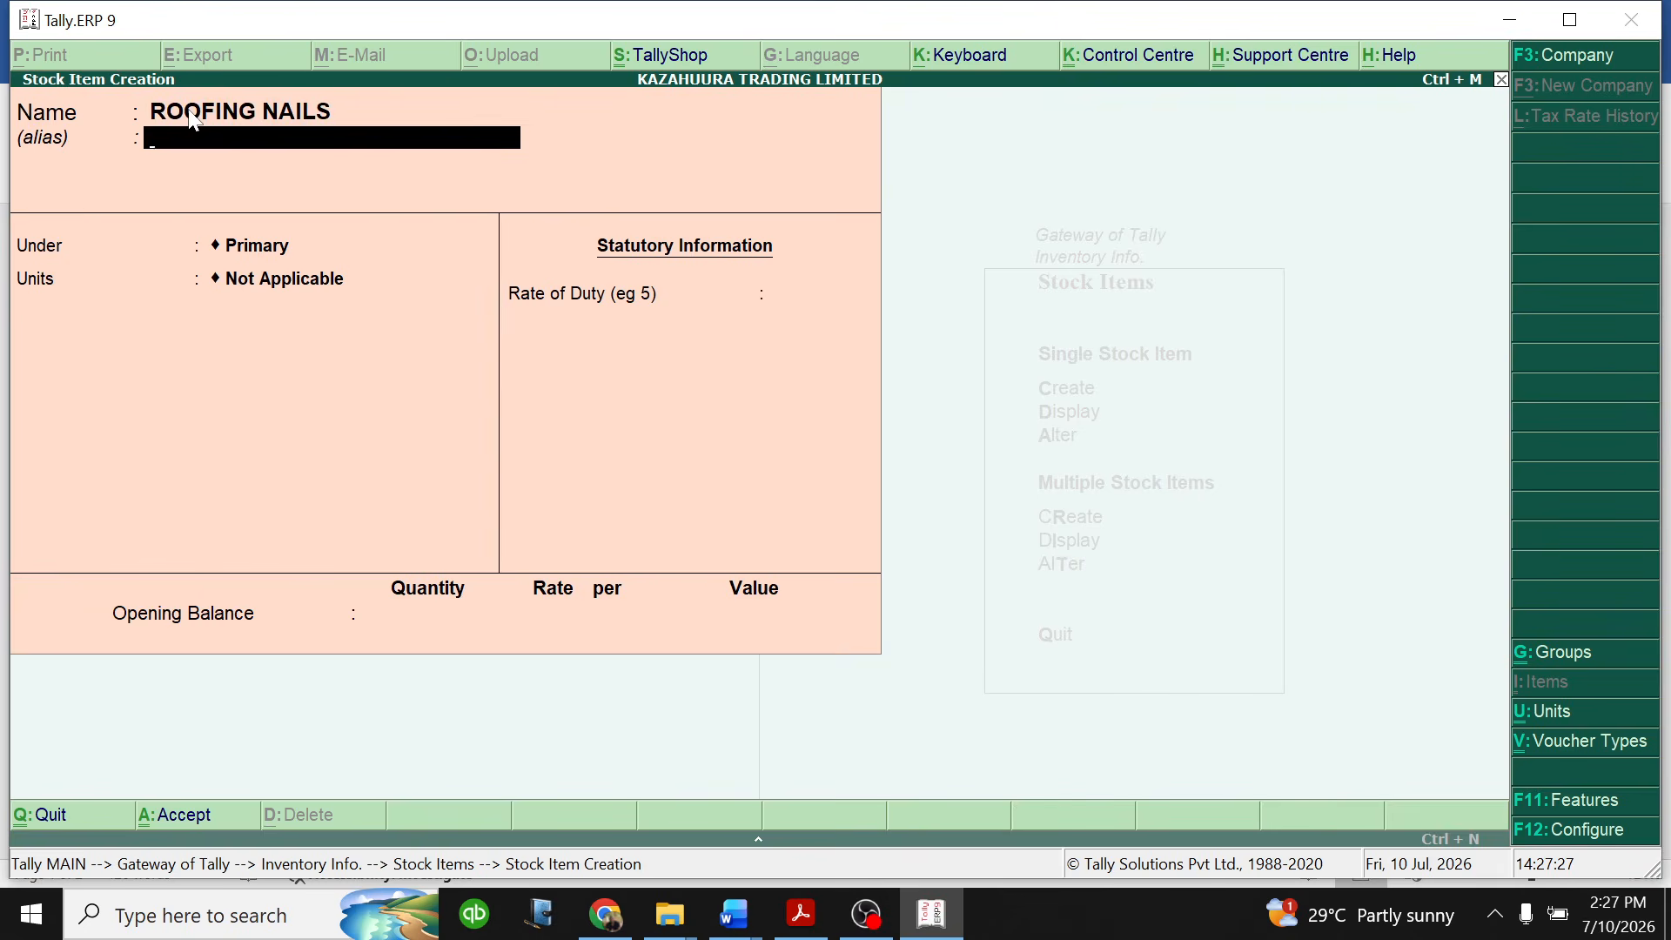
key("Return")
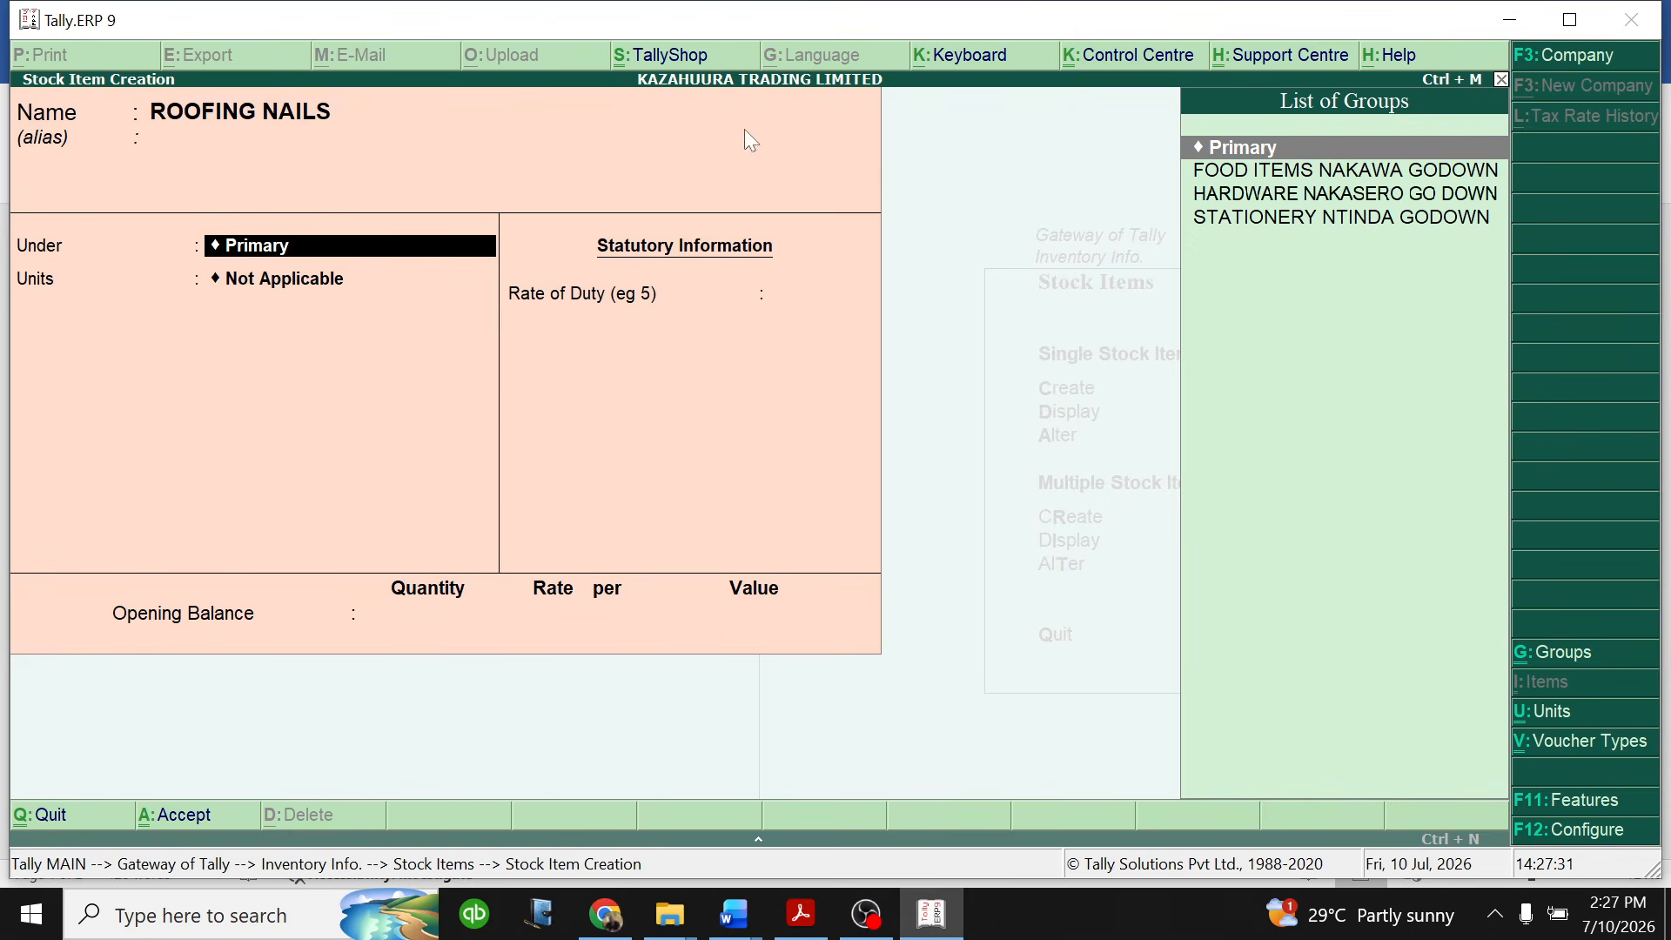
- Place the ROOFING NAILS item under the HARDWARE NAKASERO GO DOWN group and set its unit to kilogram
left_click(1274, 195)
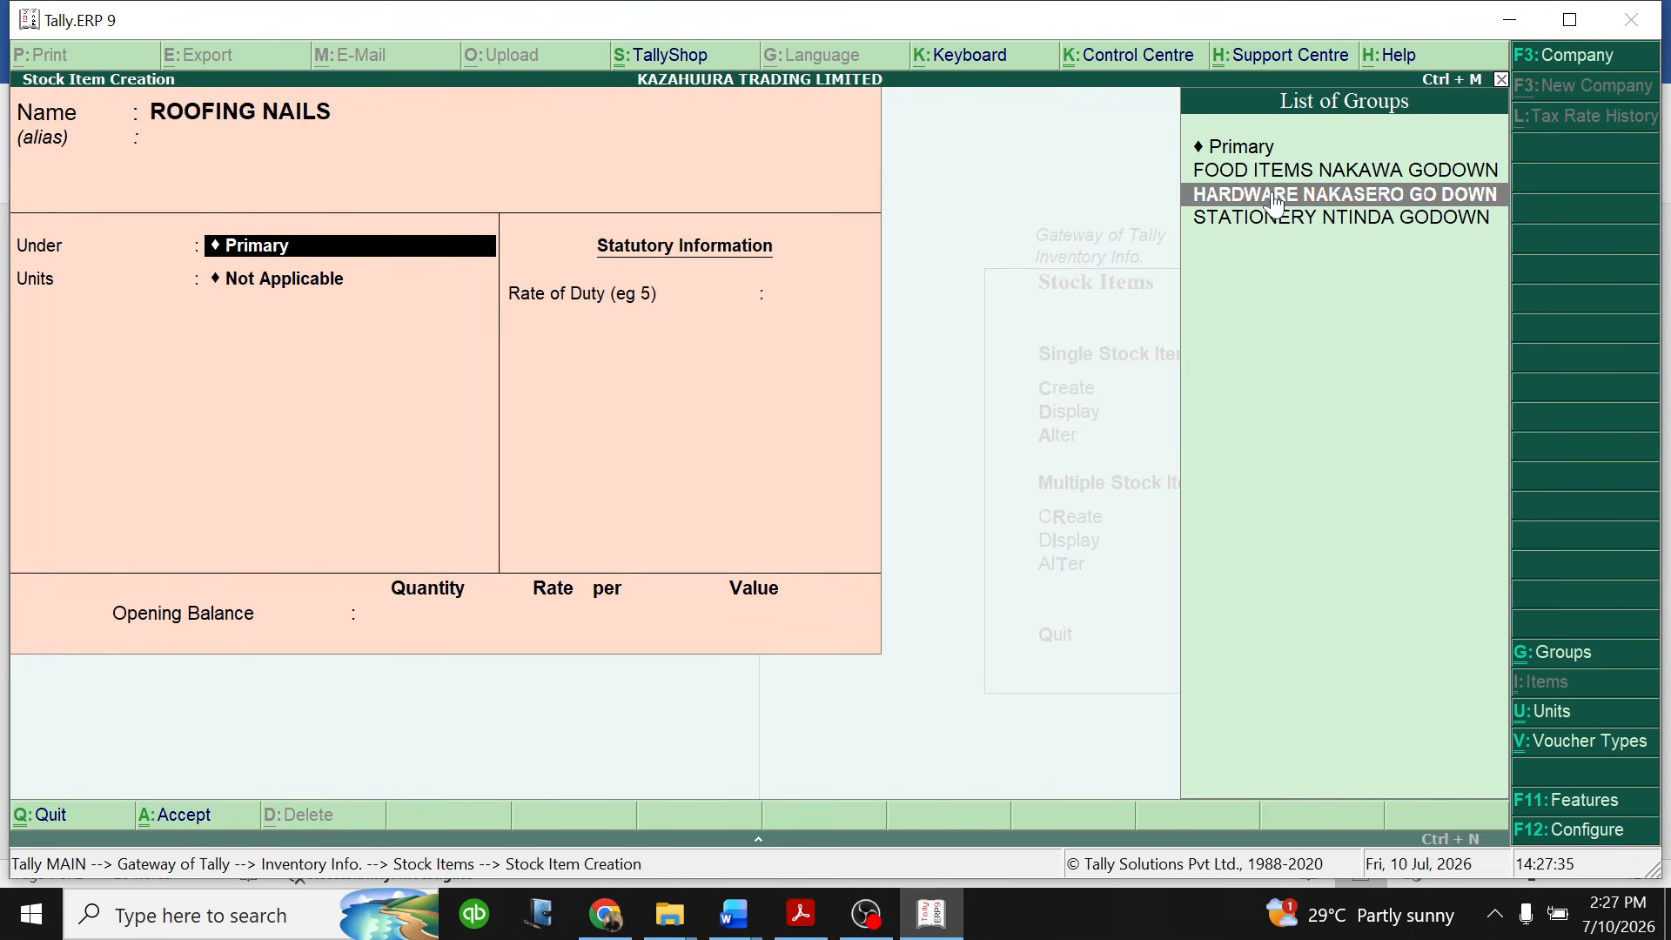
left_click(1297, 202)
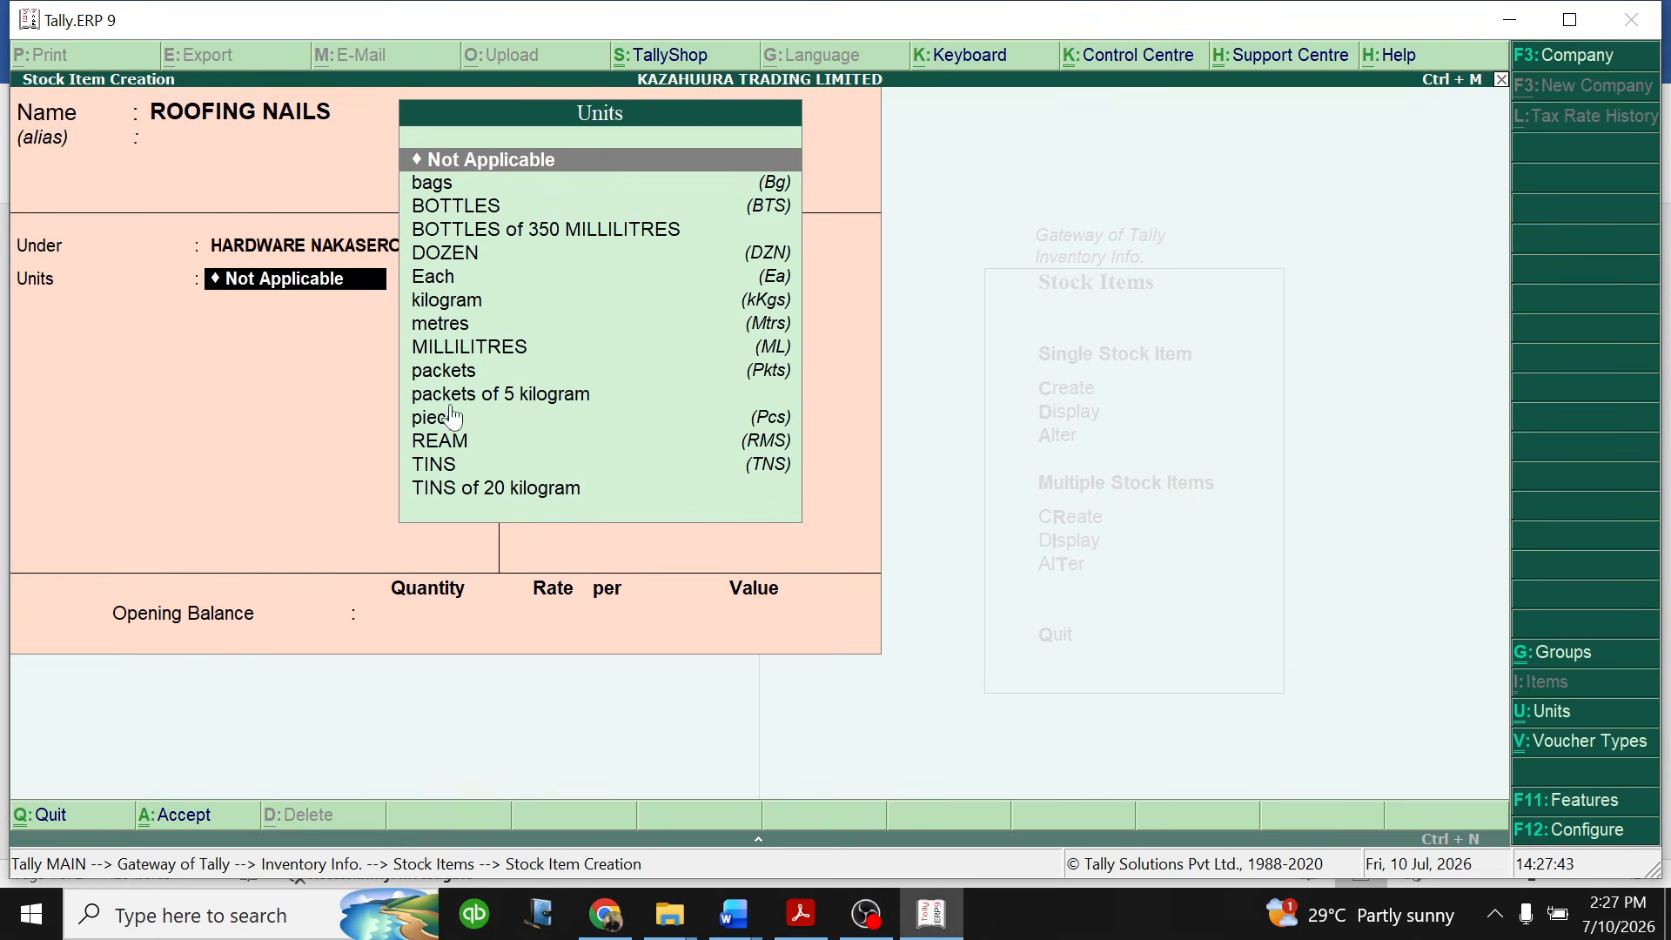
left_click(457, 309)
left_click(457, 310)
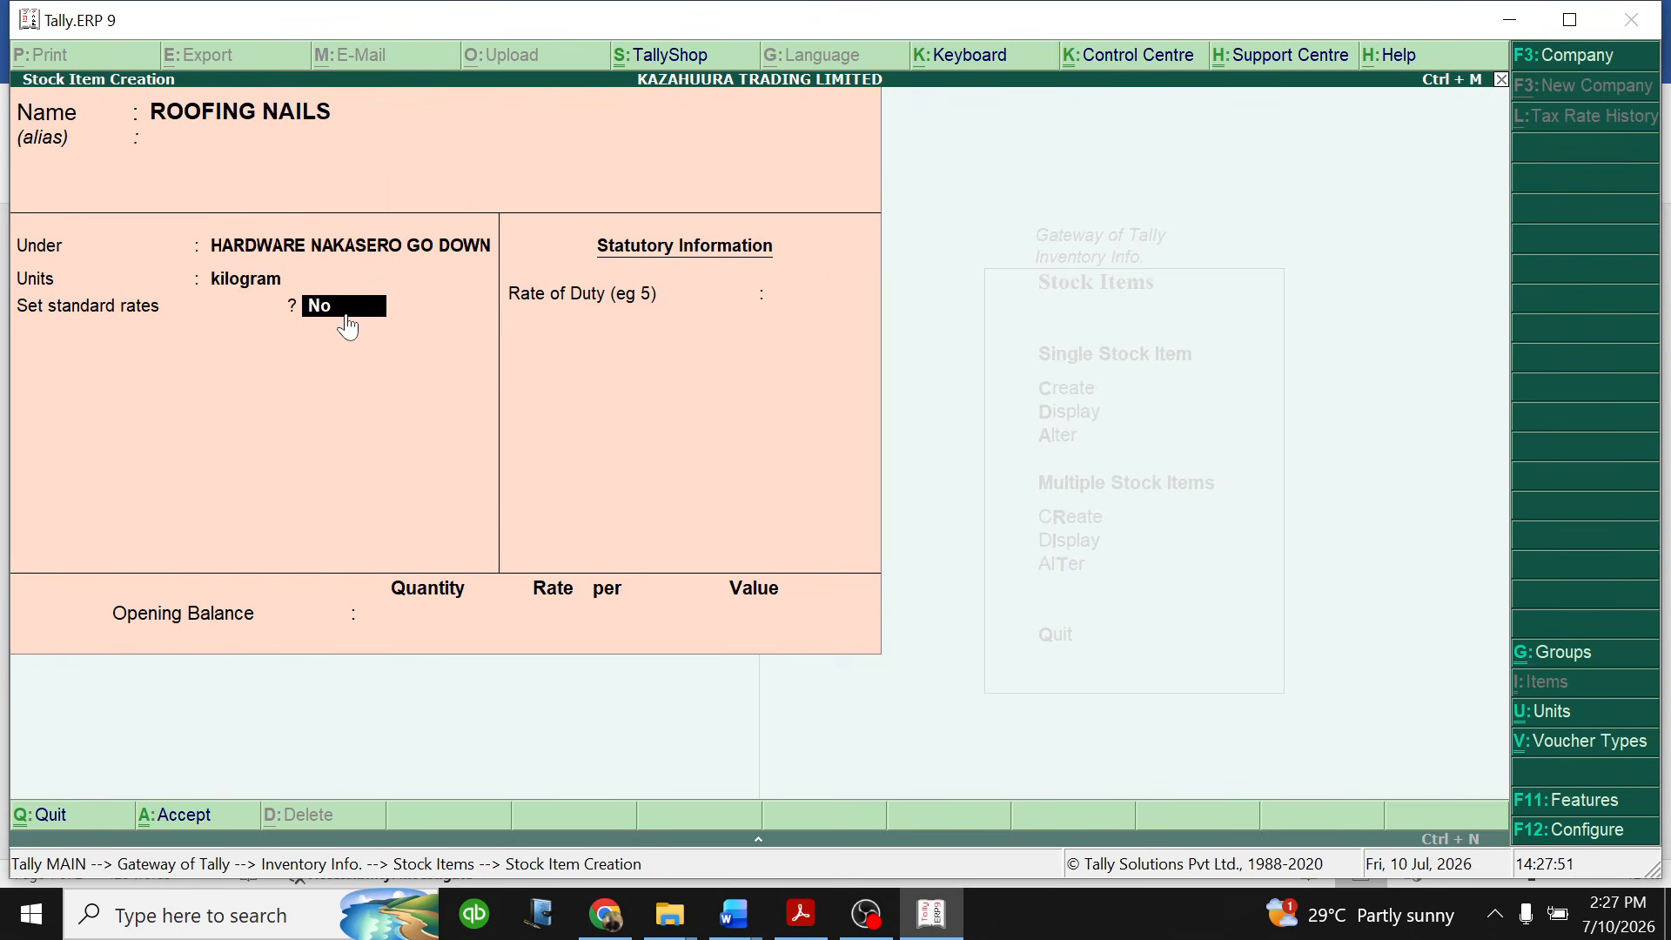
- Enable standard rates for ROOFING NAILS, check its cost price in the Word table, and set the standard cost to 4,000 per kilogram from 1-Jan-2026
type("Y")
key("Return")
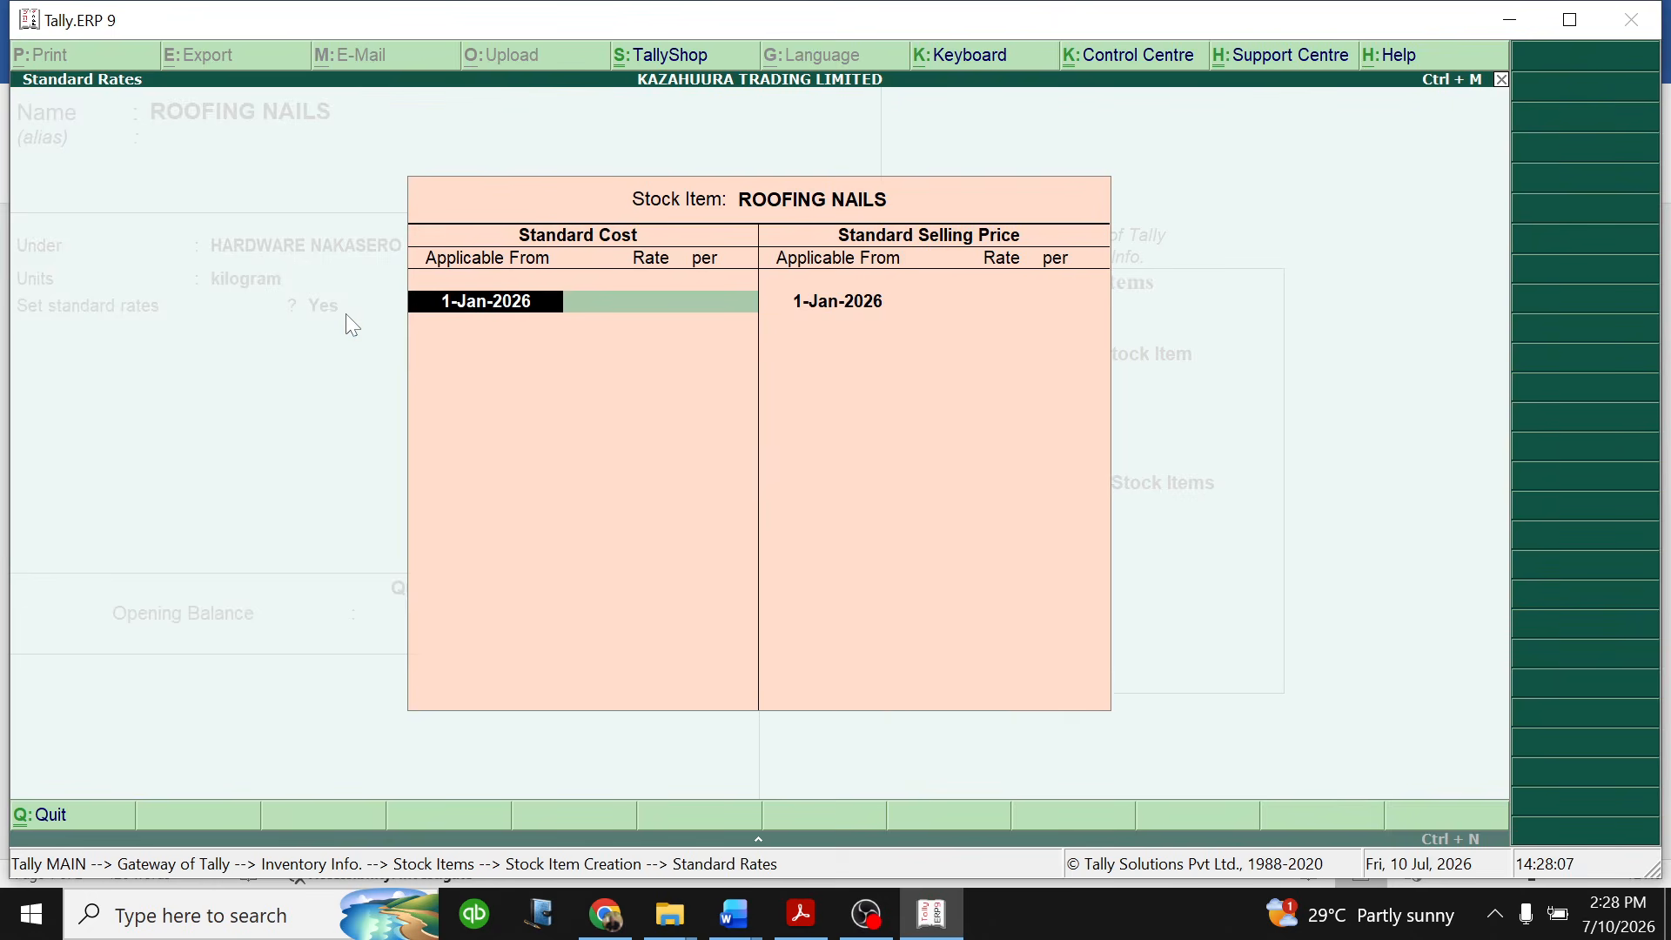
key("Return")
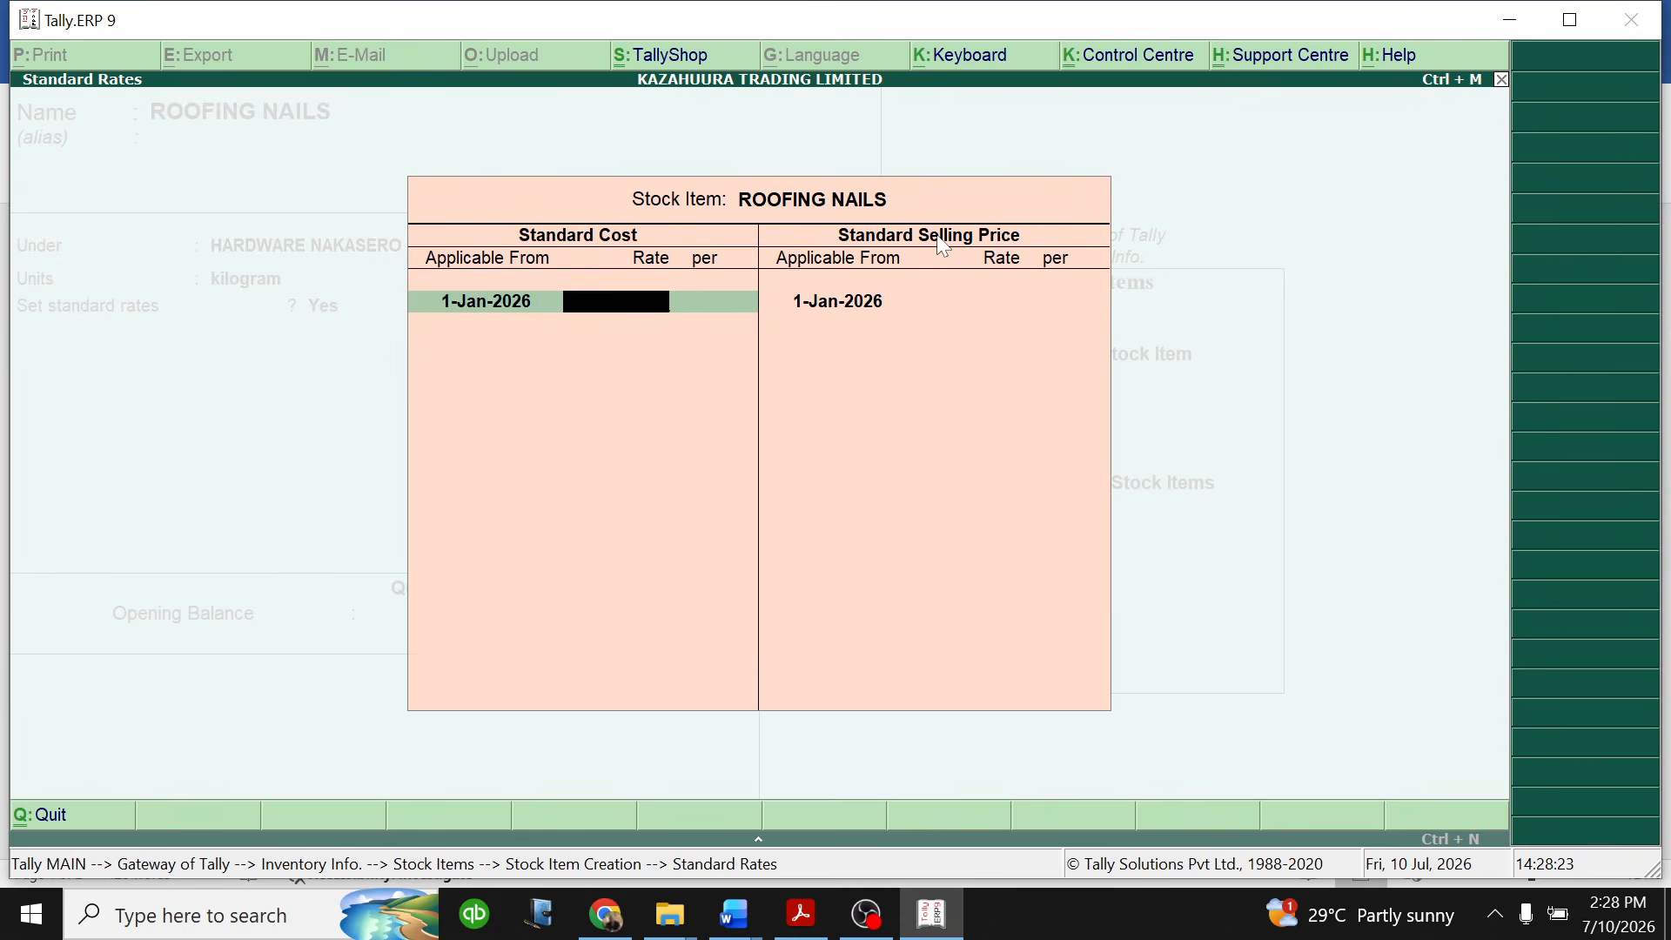
mouse_move(738, 916)
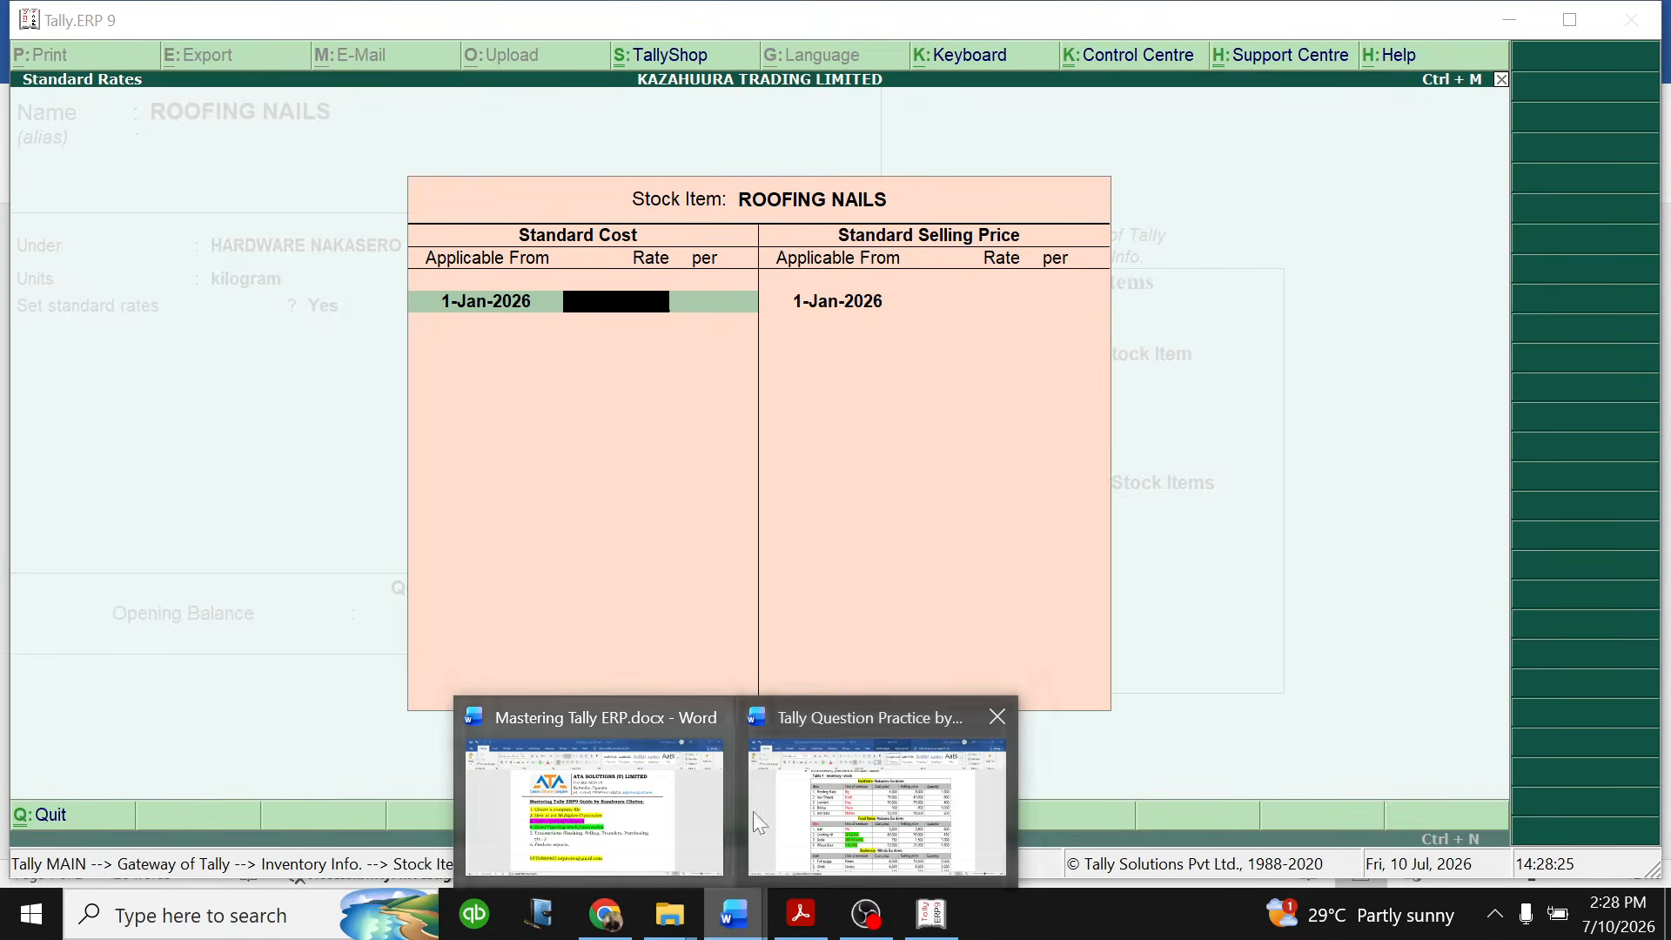
left_click(754, 811)
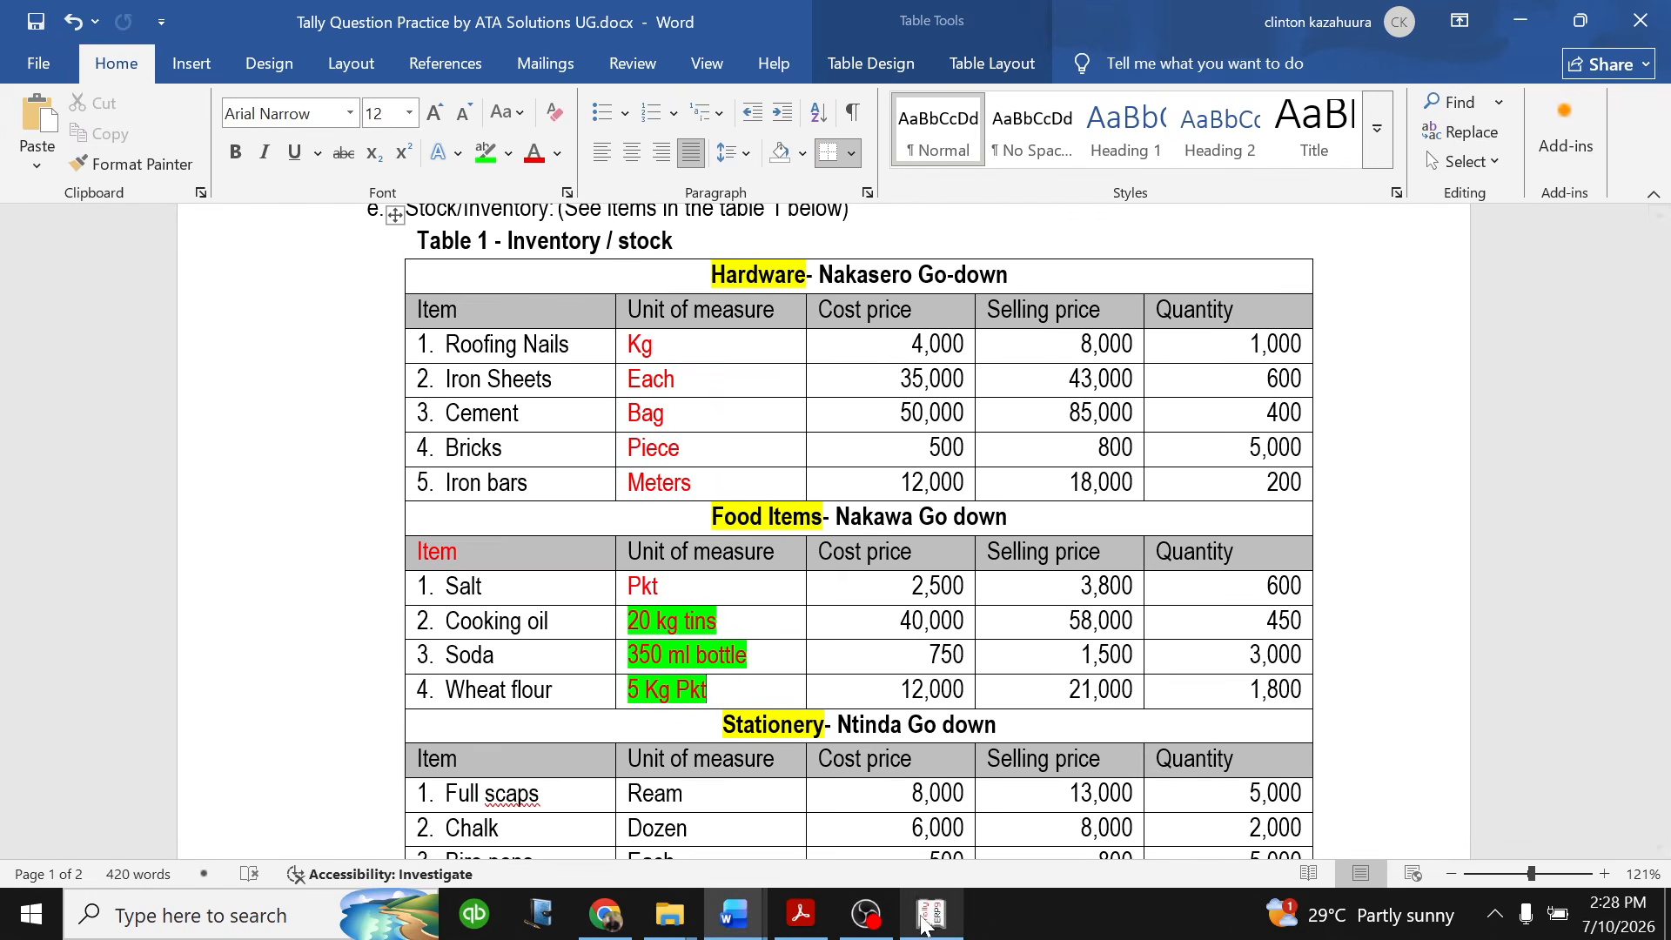
left_click(931, 914)
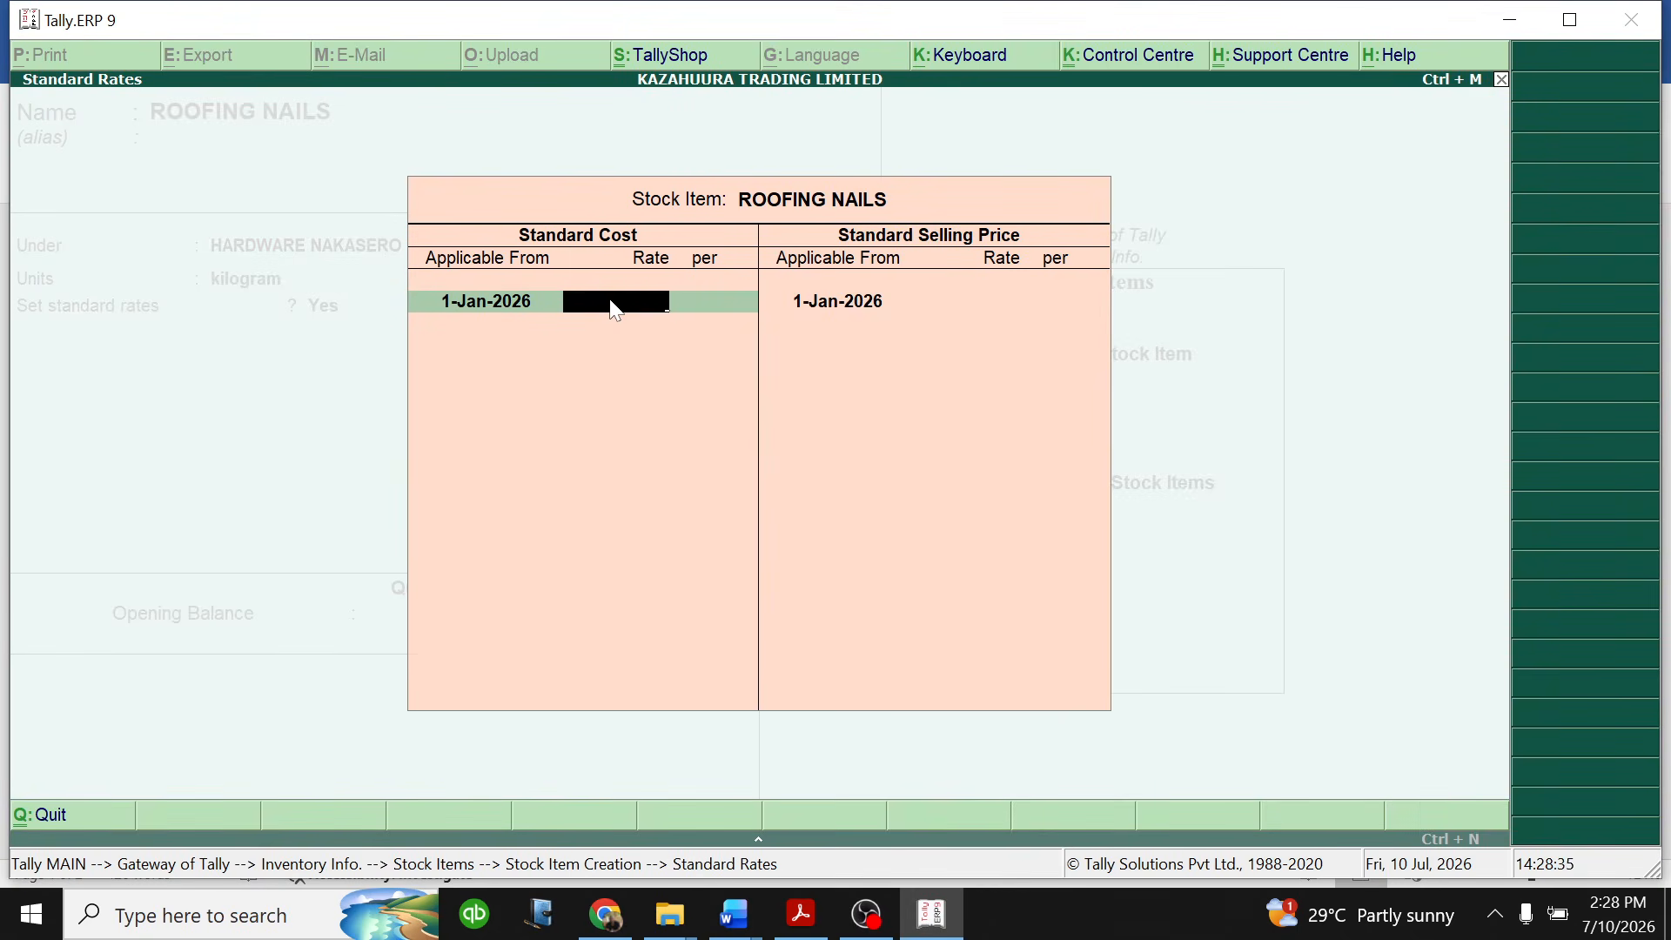
type("4000")
key("Return")
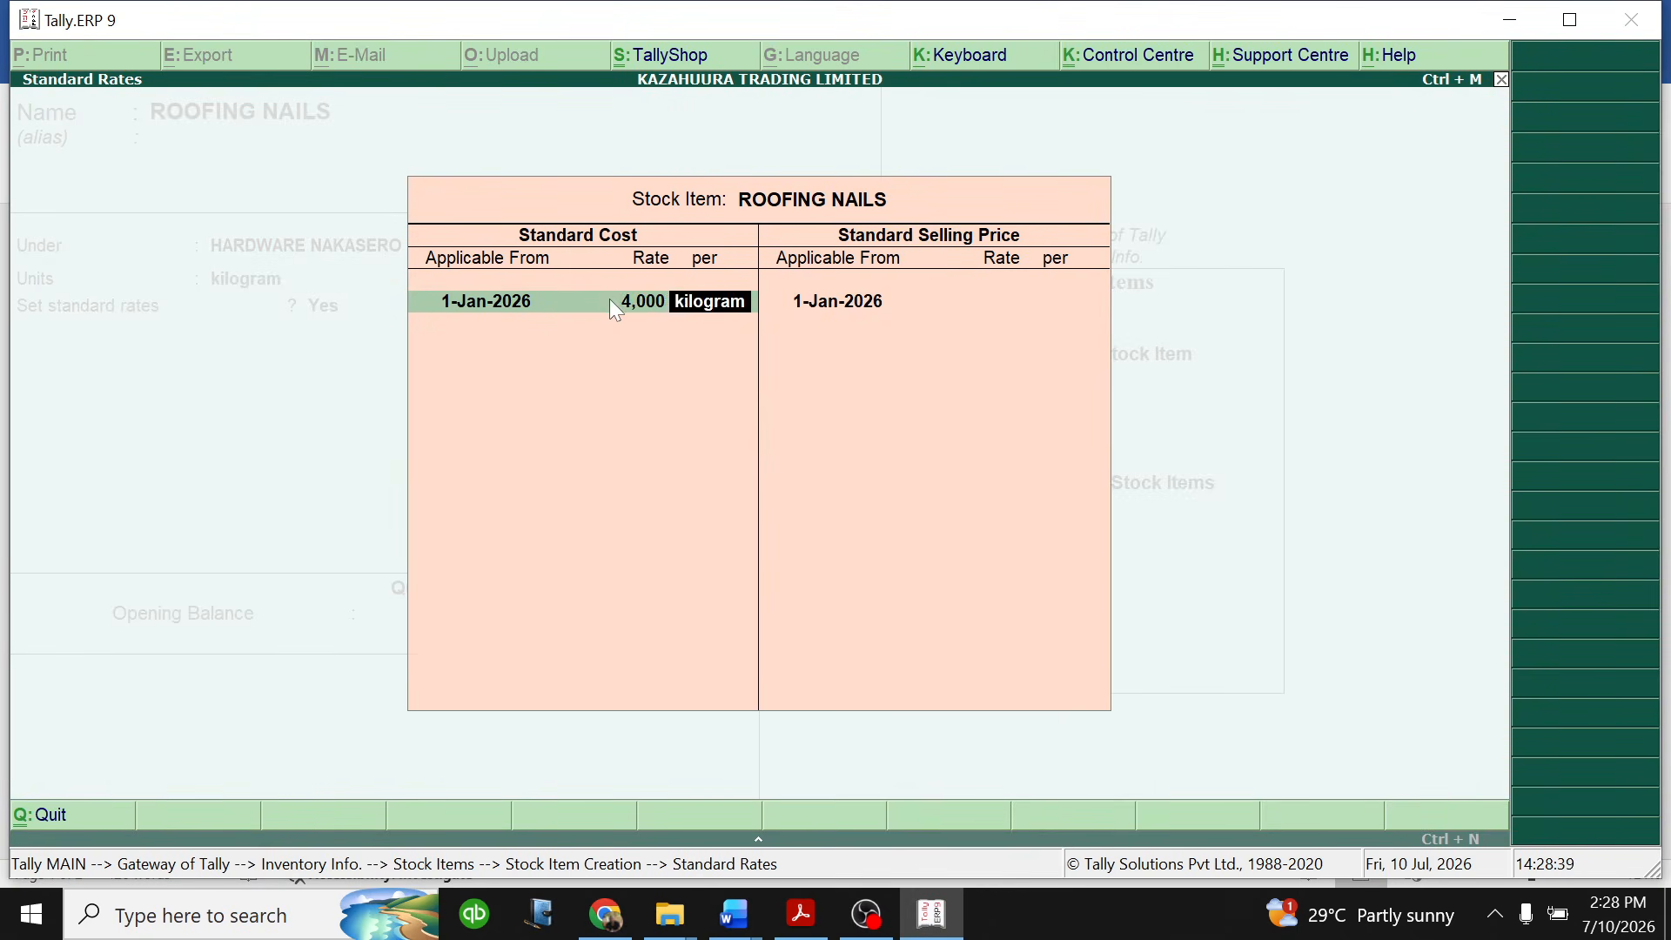
key("Return")
key("Return")
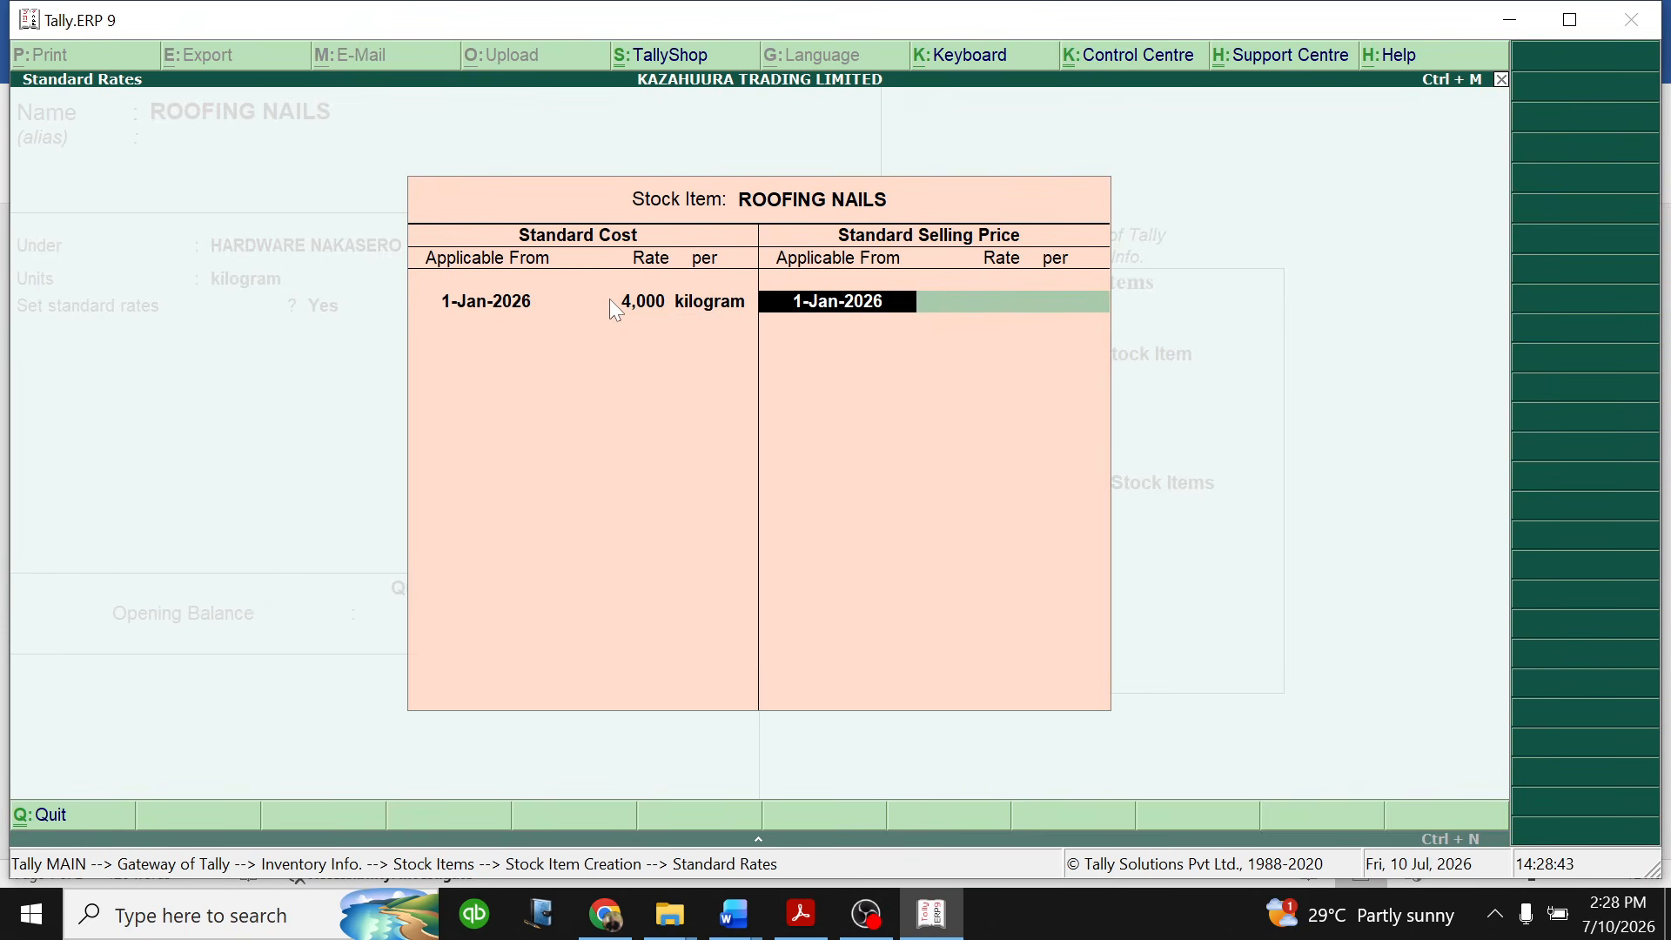
- Set the ROOFING NAILS standard selling price to 8,000 per kilogram from 1-Jan-2026 and finish the standard rates
key("Return")
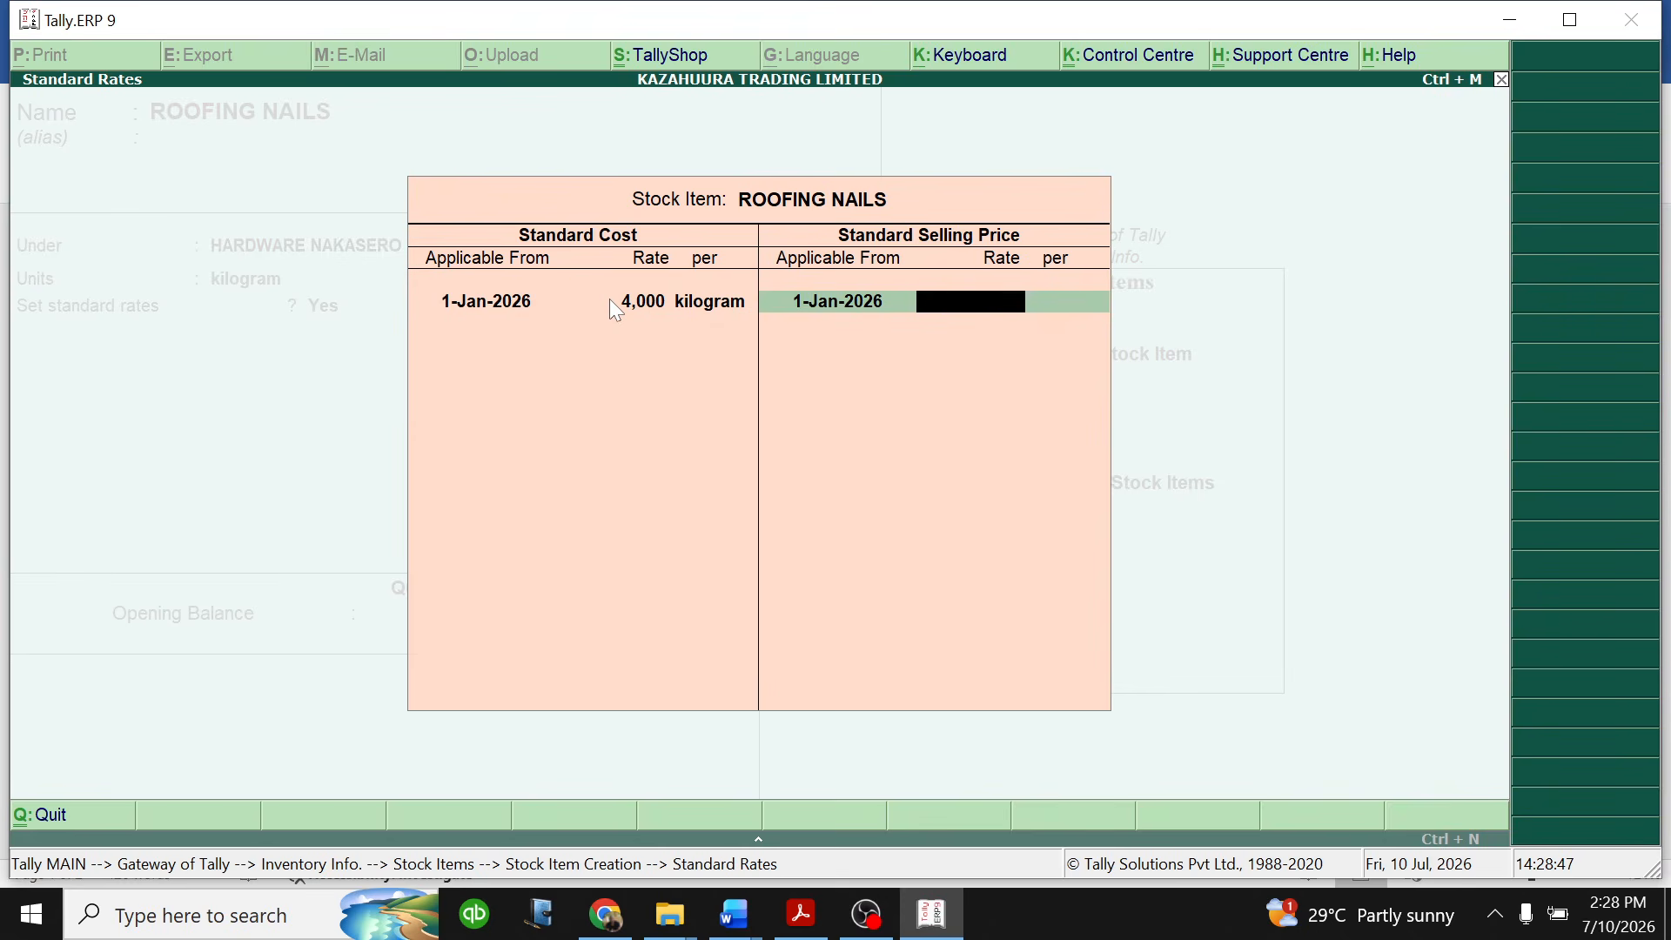
type("8000")
key("Return")
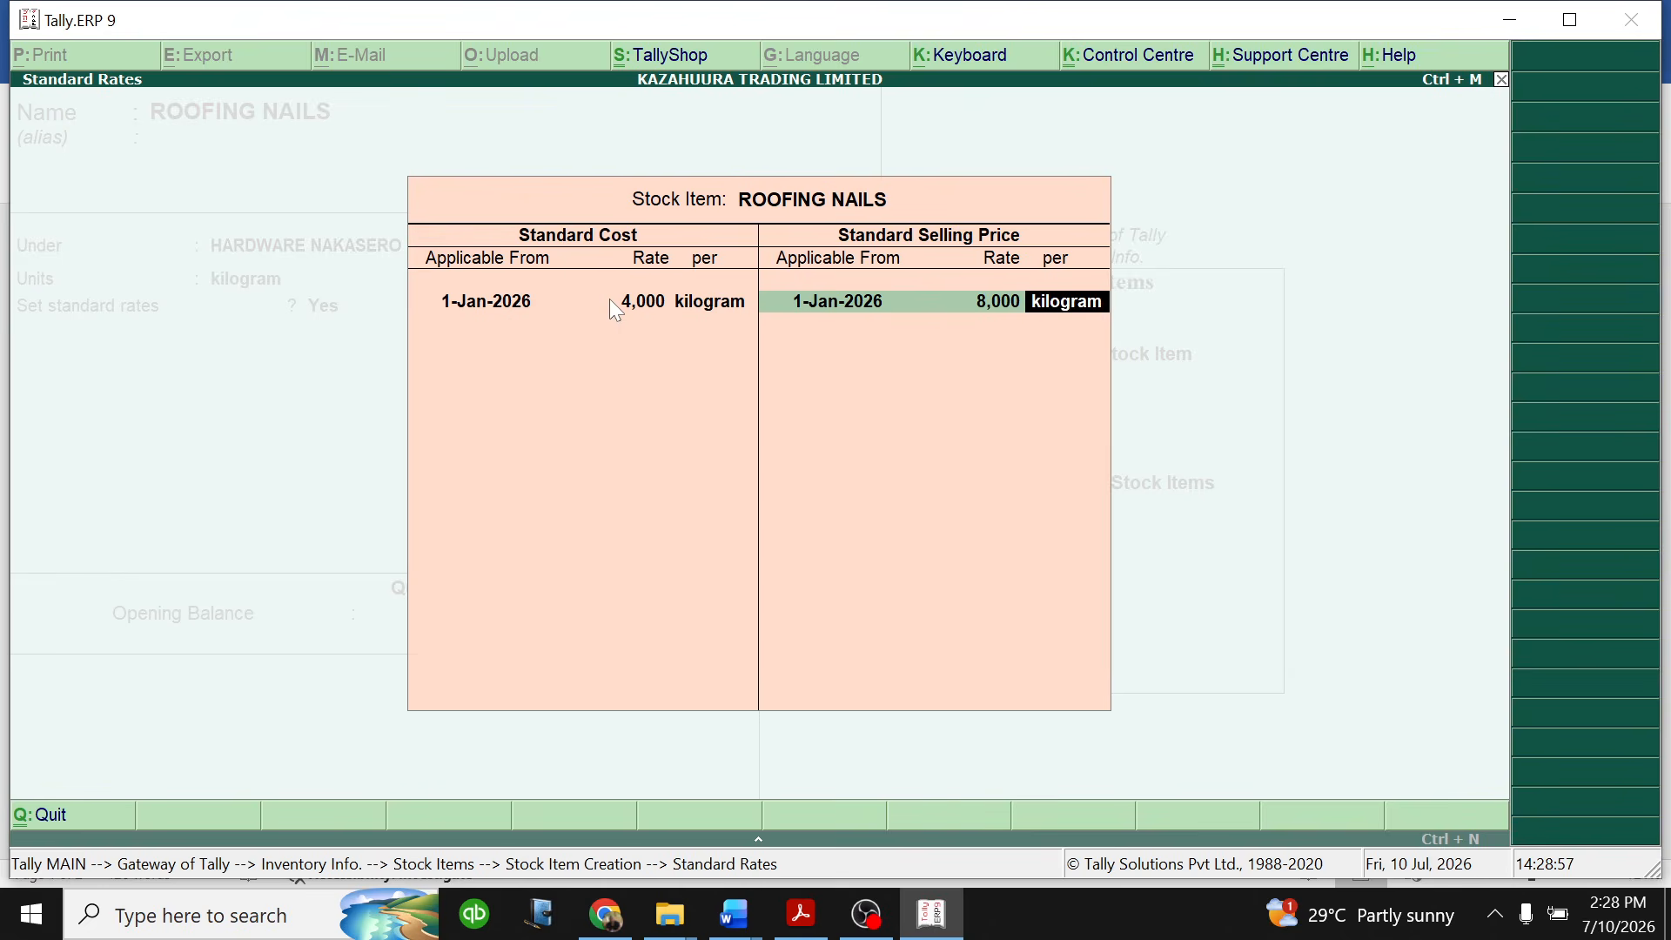
key("Return")
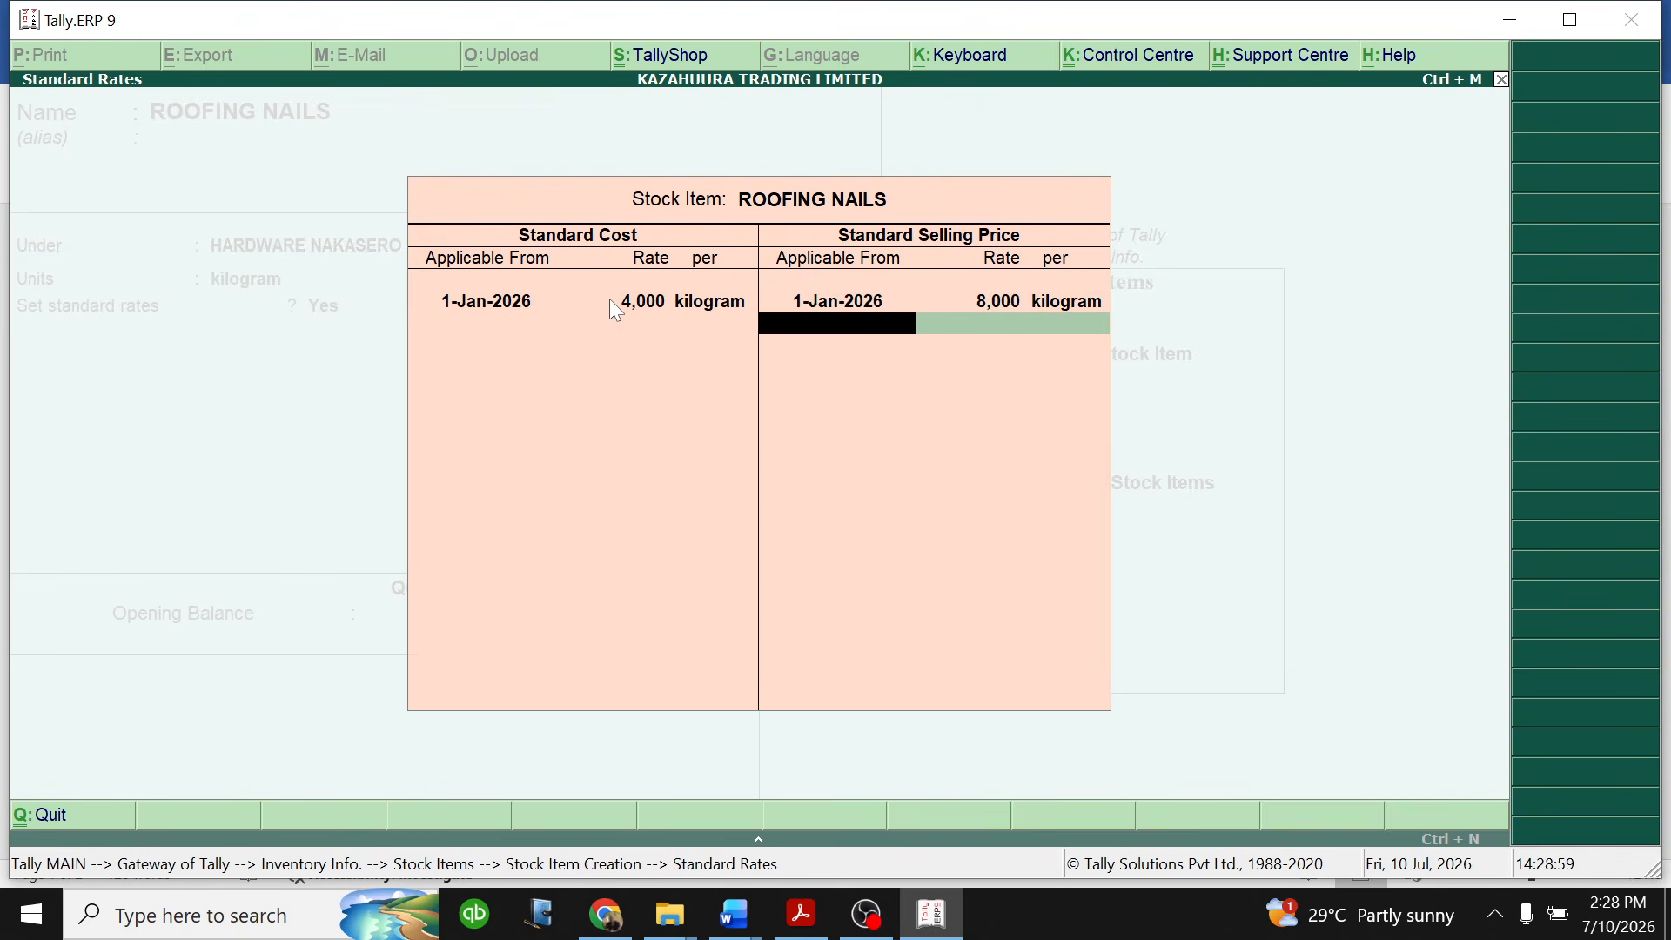
key("Return")
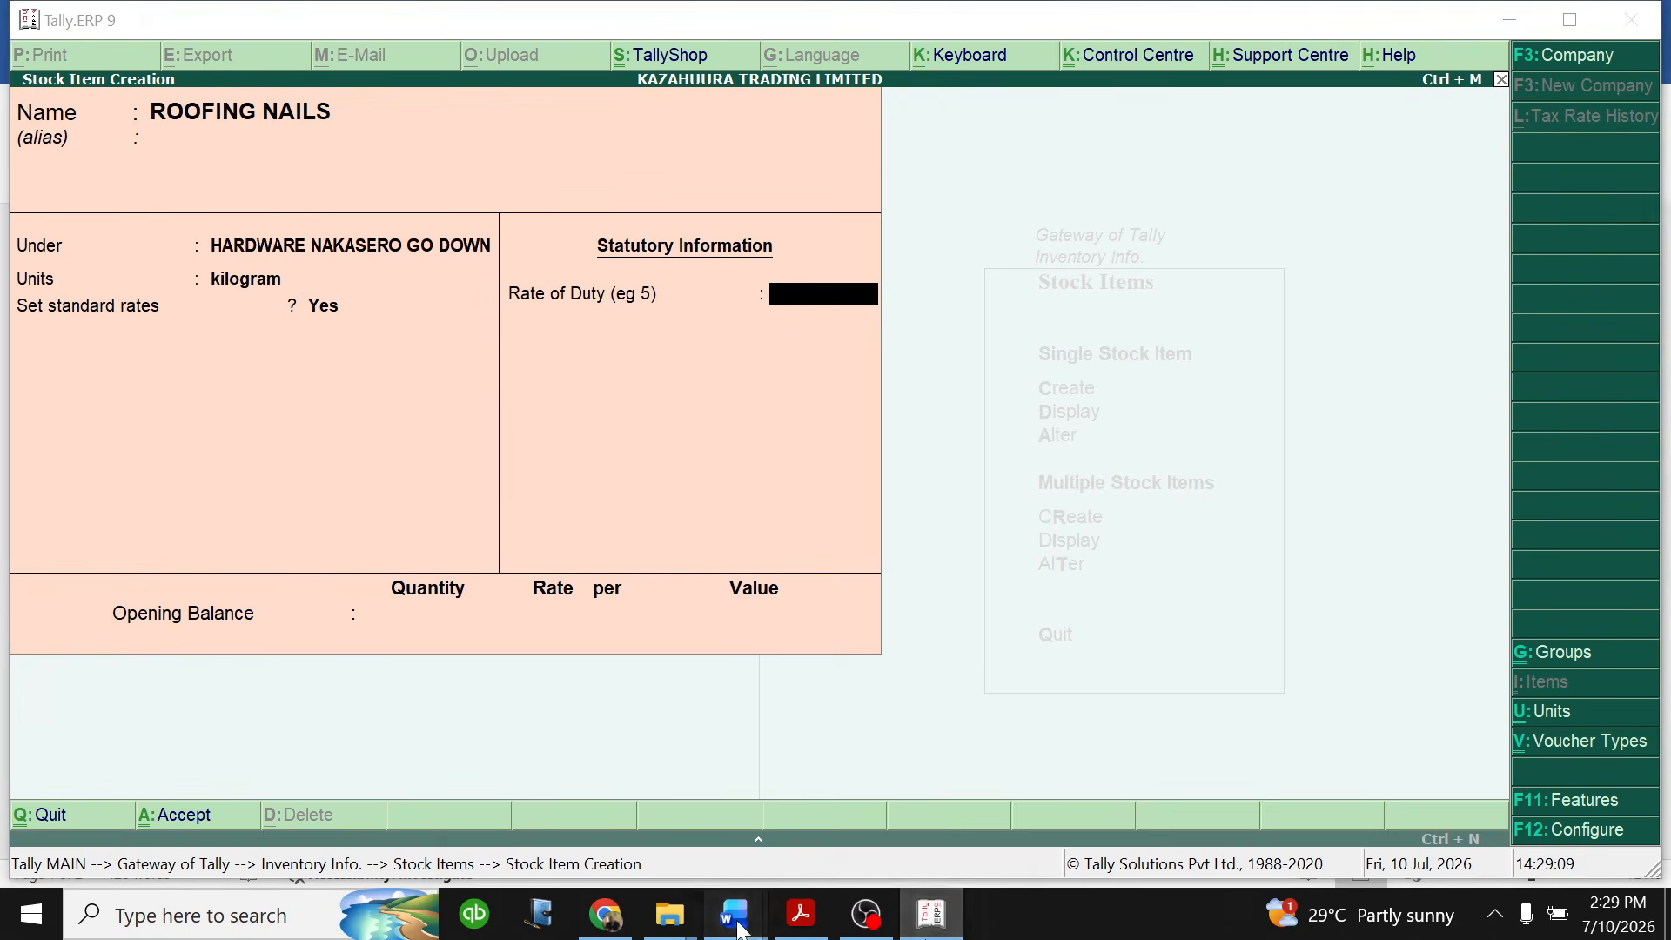
- Check the VAT note below the Word inventory table and set the Tally.ERP 9 item's rate of duty to 18
mouse_move(738, 922)
left_click(871, 809)
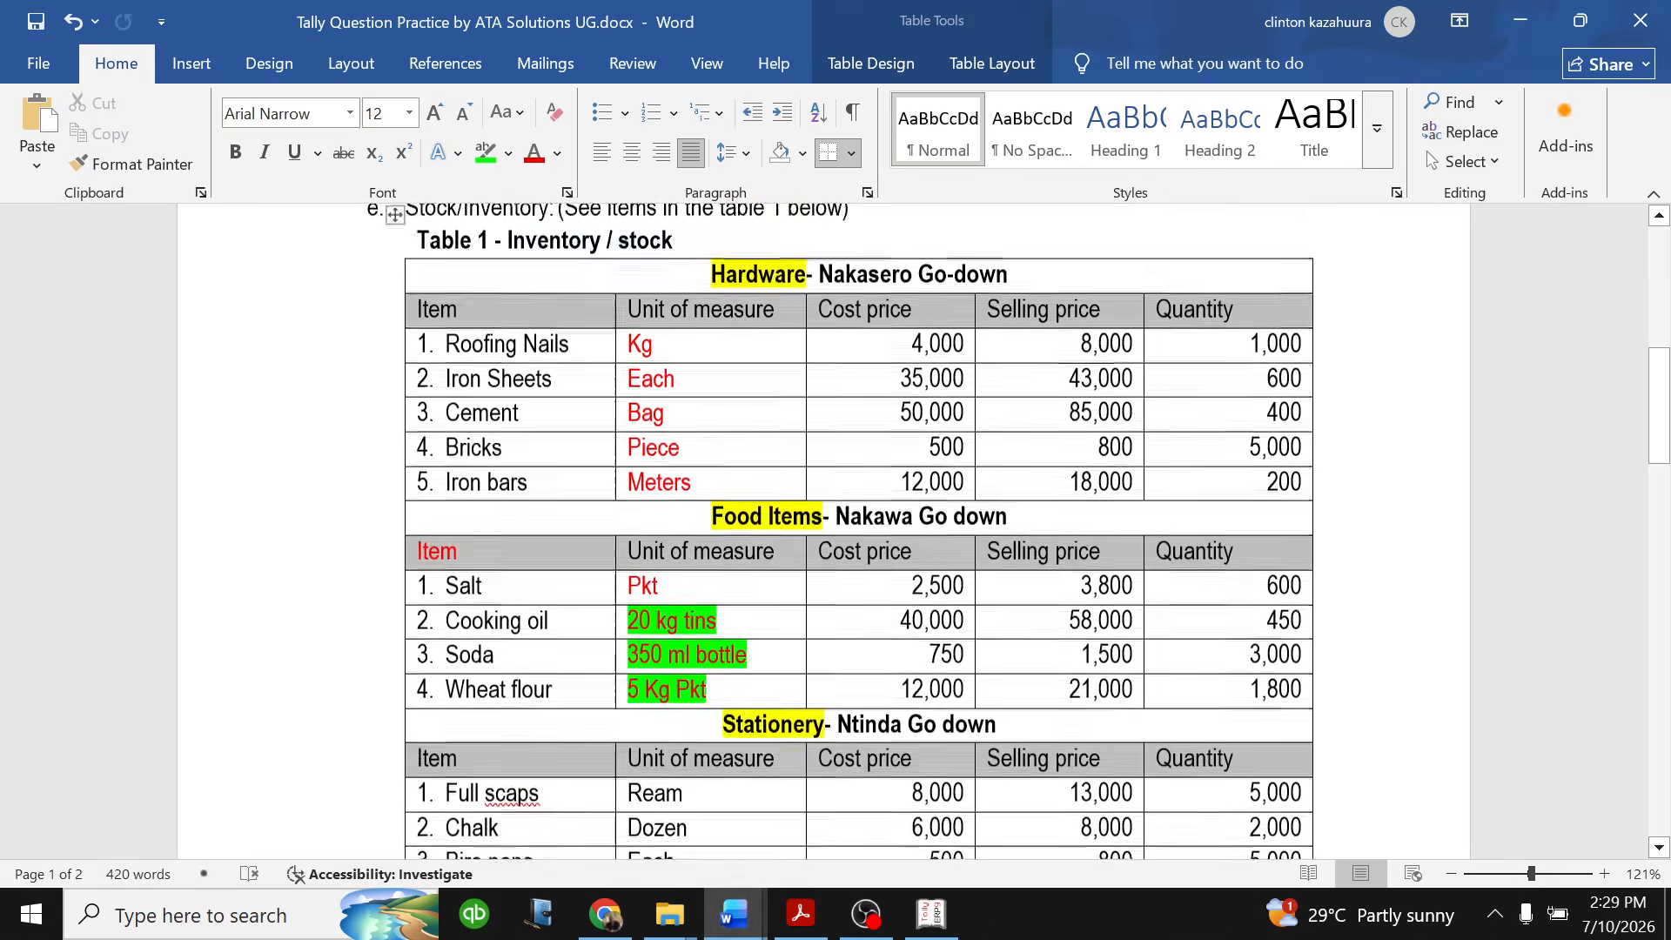
scroll(835, 522, "down", 5)
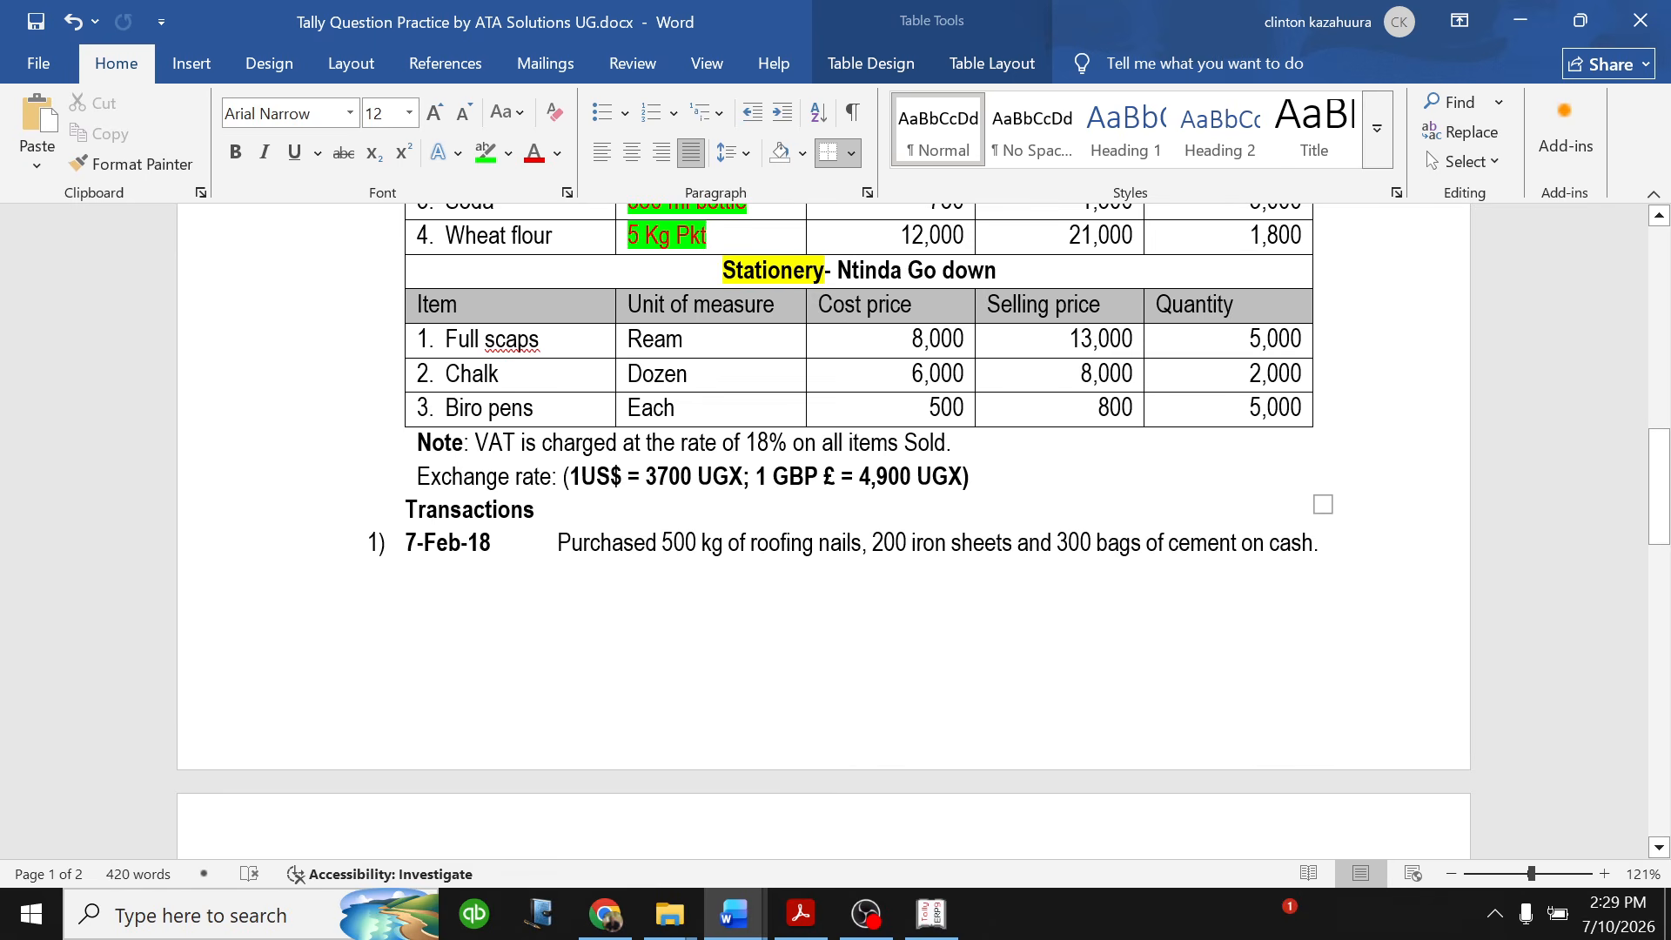
left_click(931, 915)
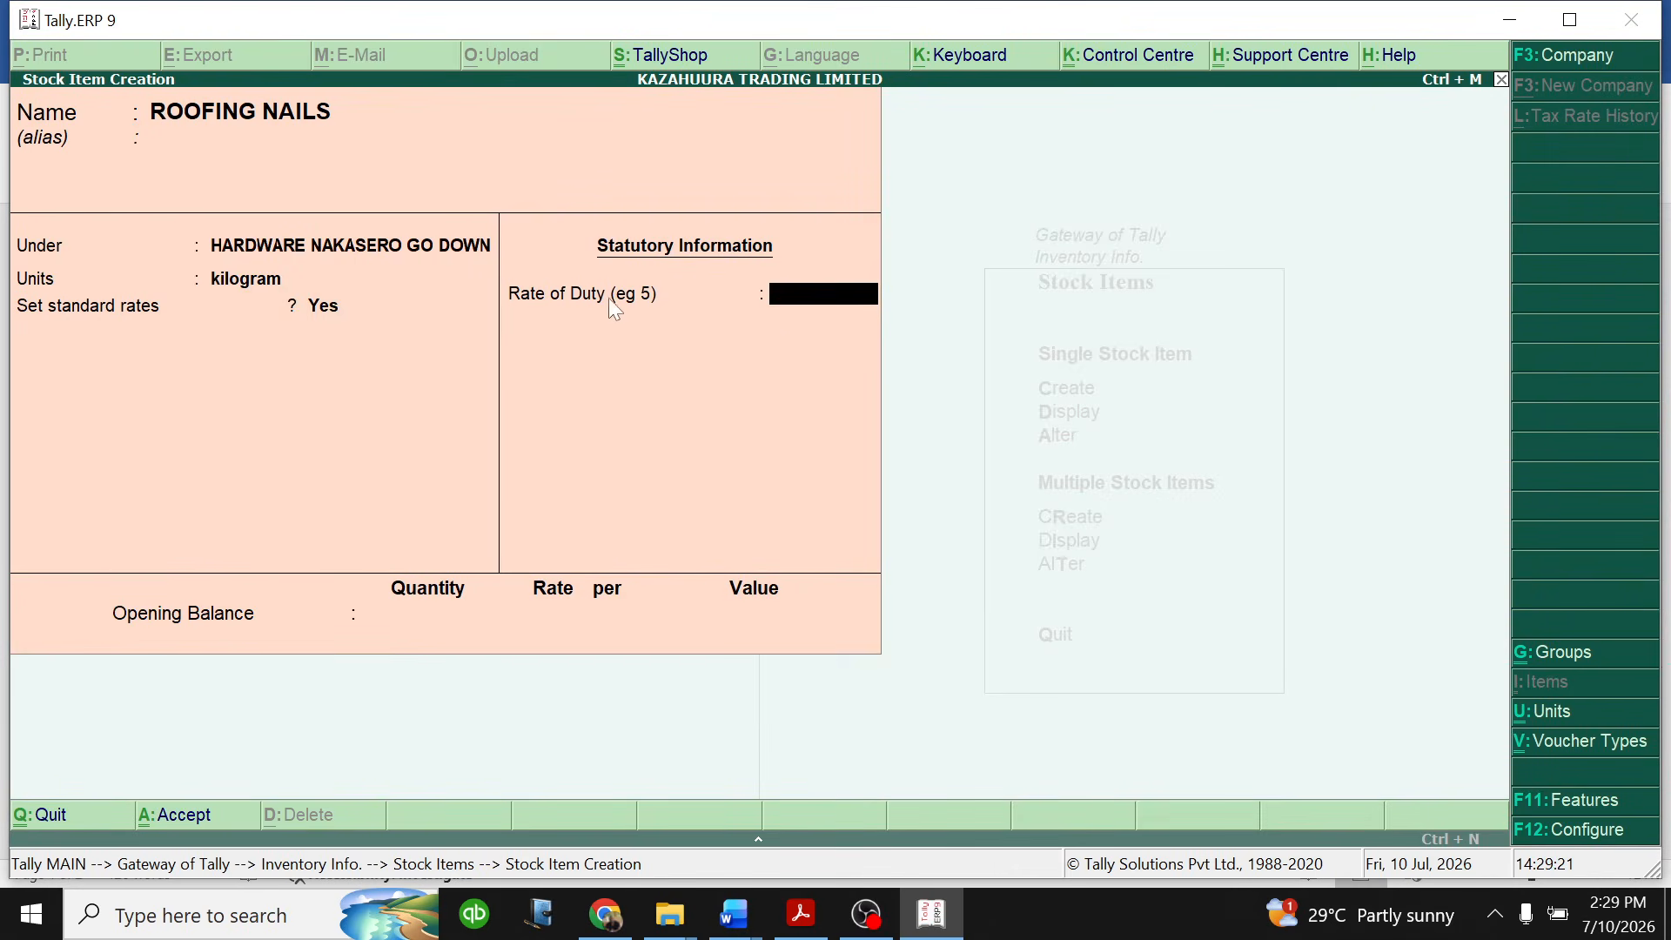
type("18")
key("Return")
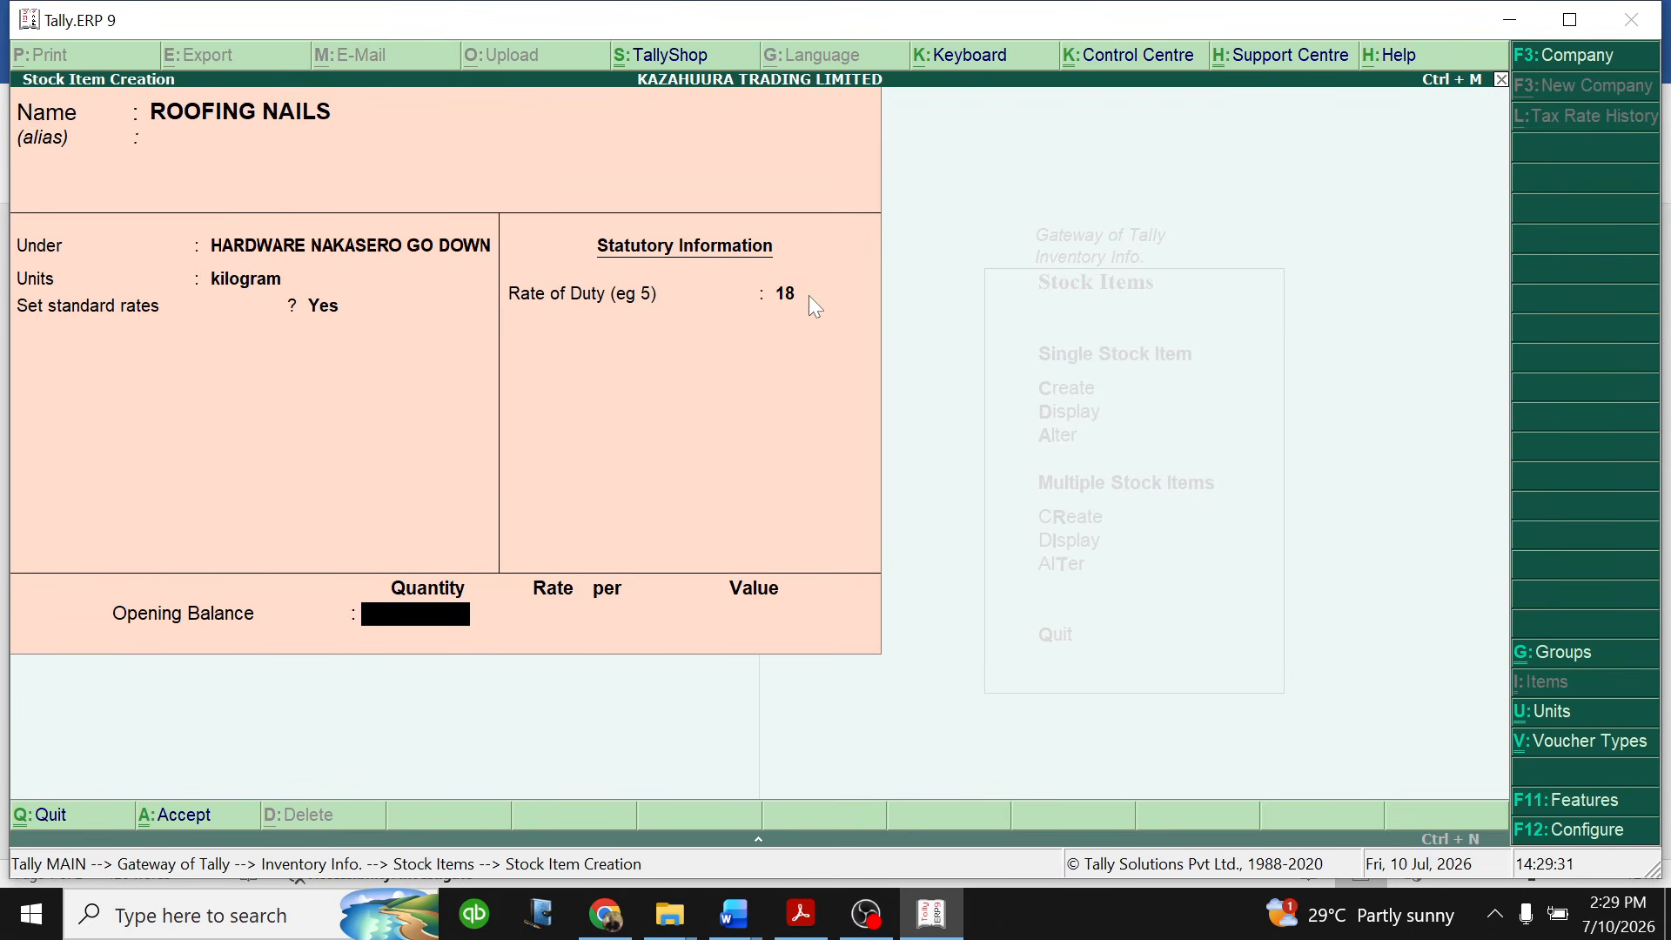
- Look up the roofing nails quantity in the Word inventory table and enter 1,000 kilograms as the opening balance quantity in Tally.ERP 9
left_click(744, 916)
left_click(876, 801)
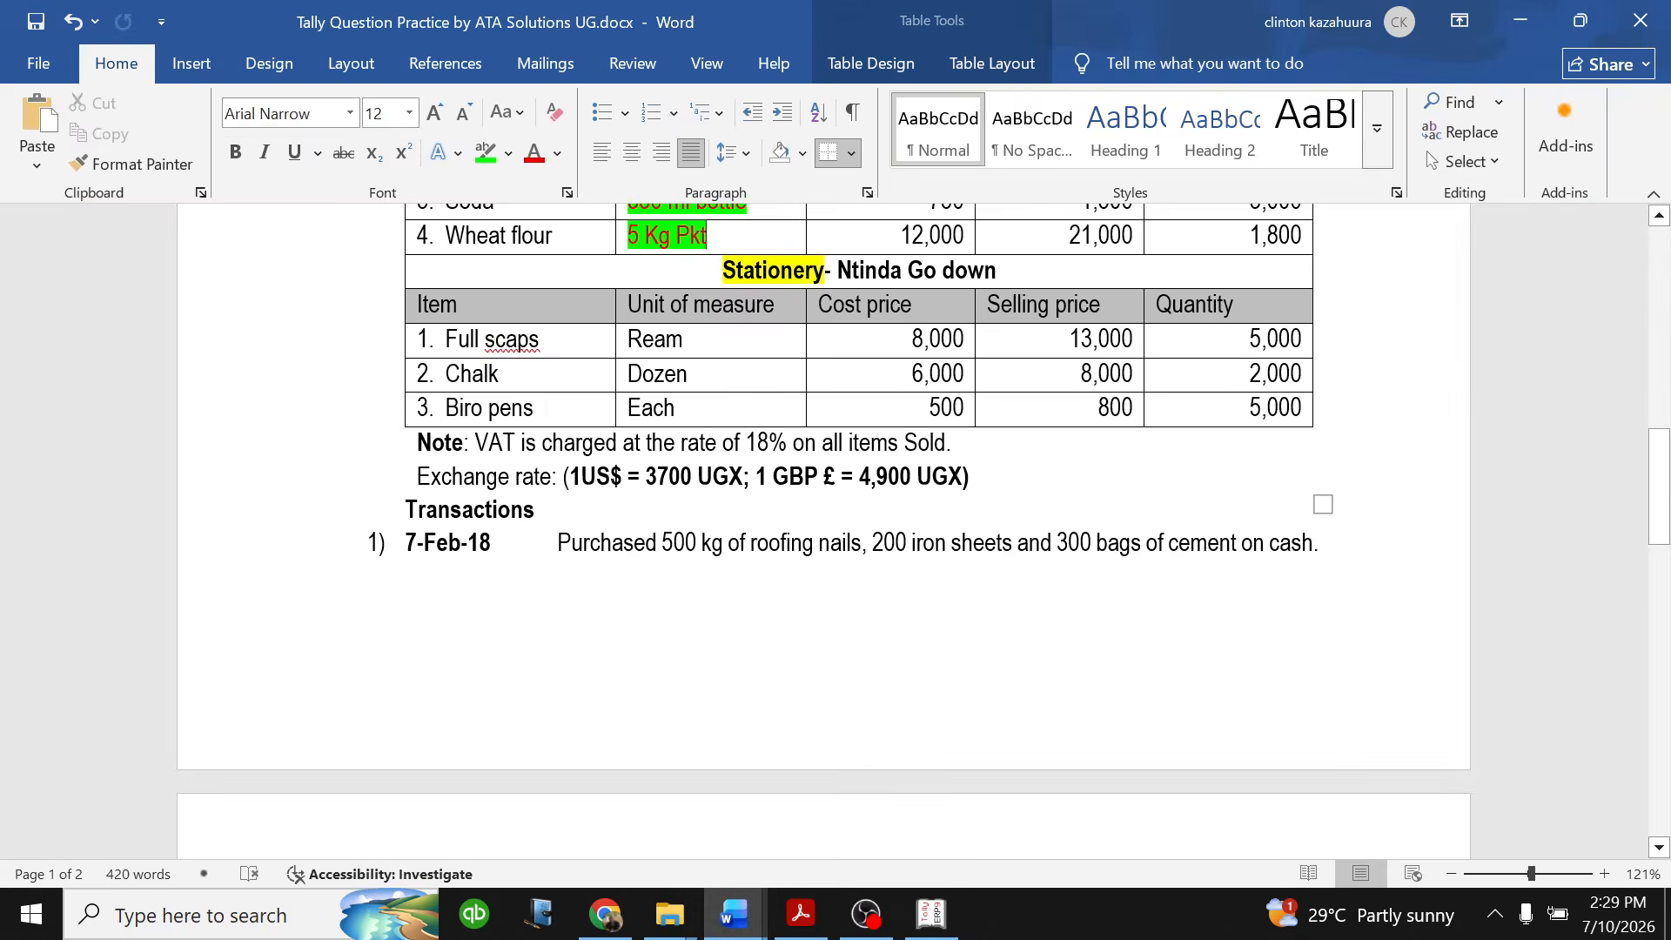
scroll(836, 531, "up", 7)
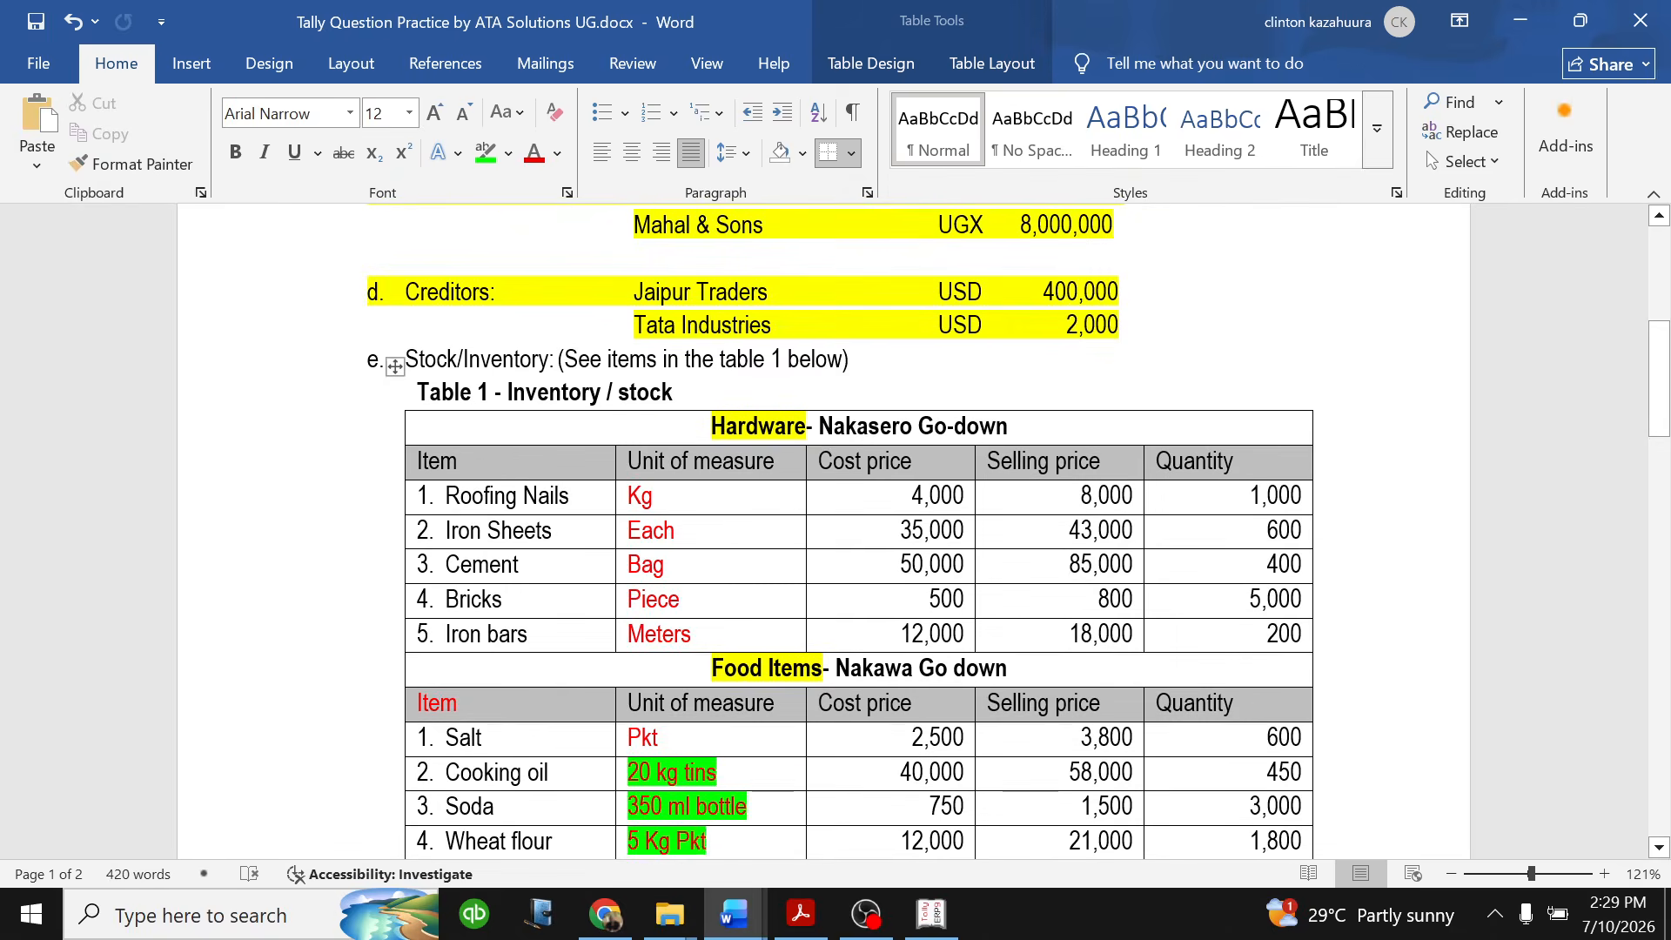
double_click(1273, 498)
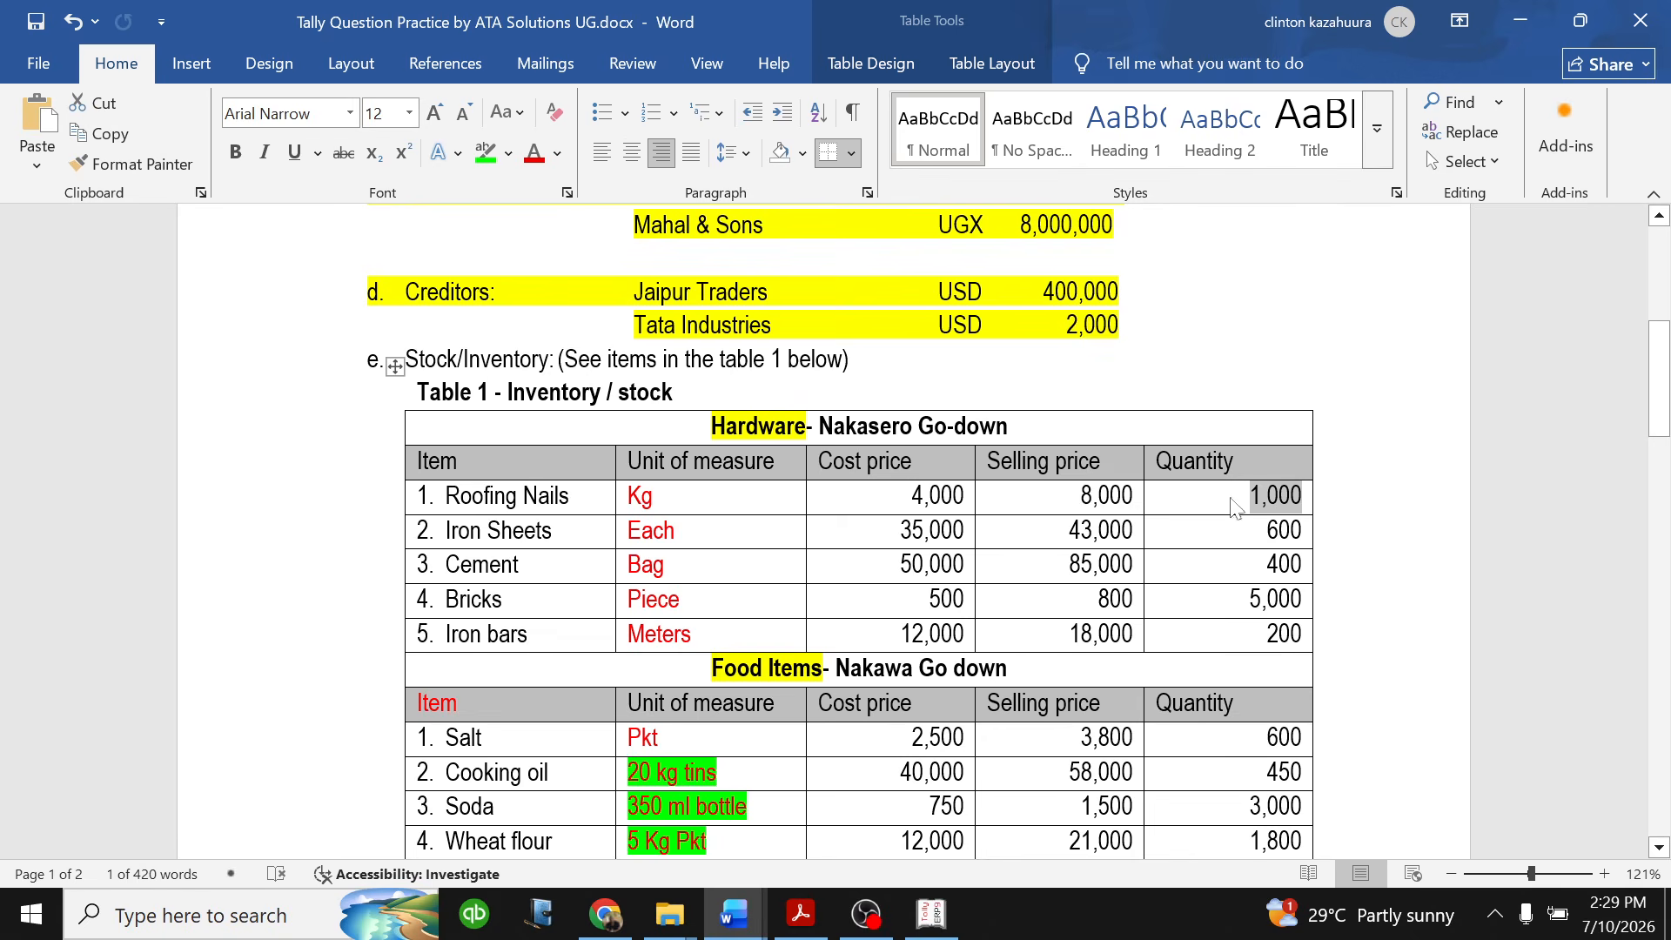
left_click(931, 914)
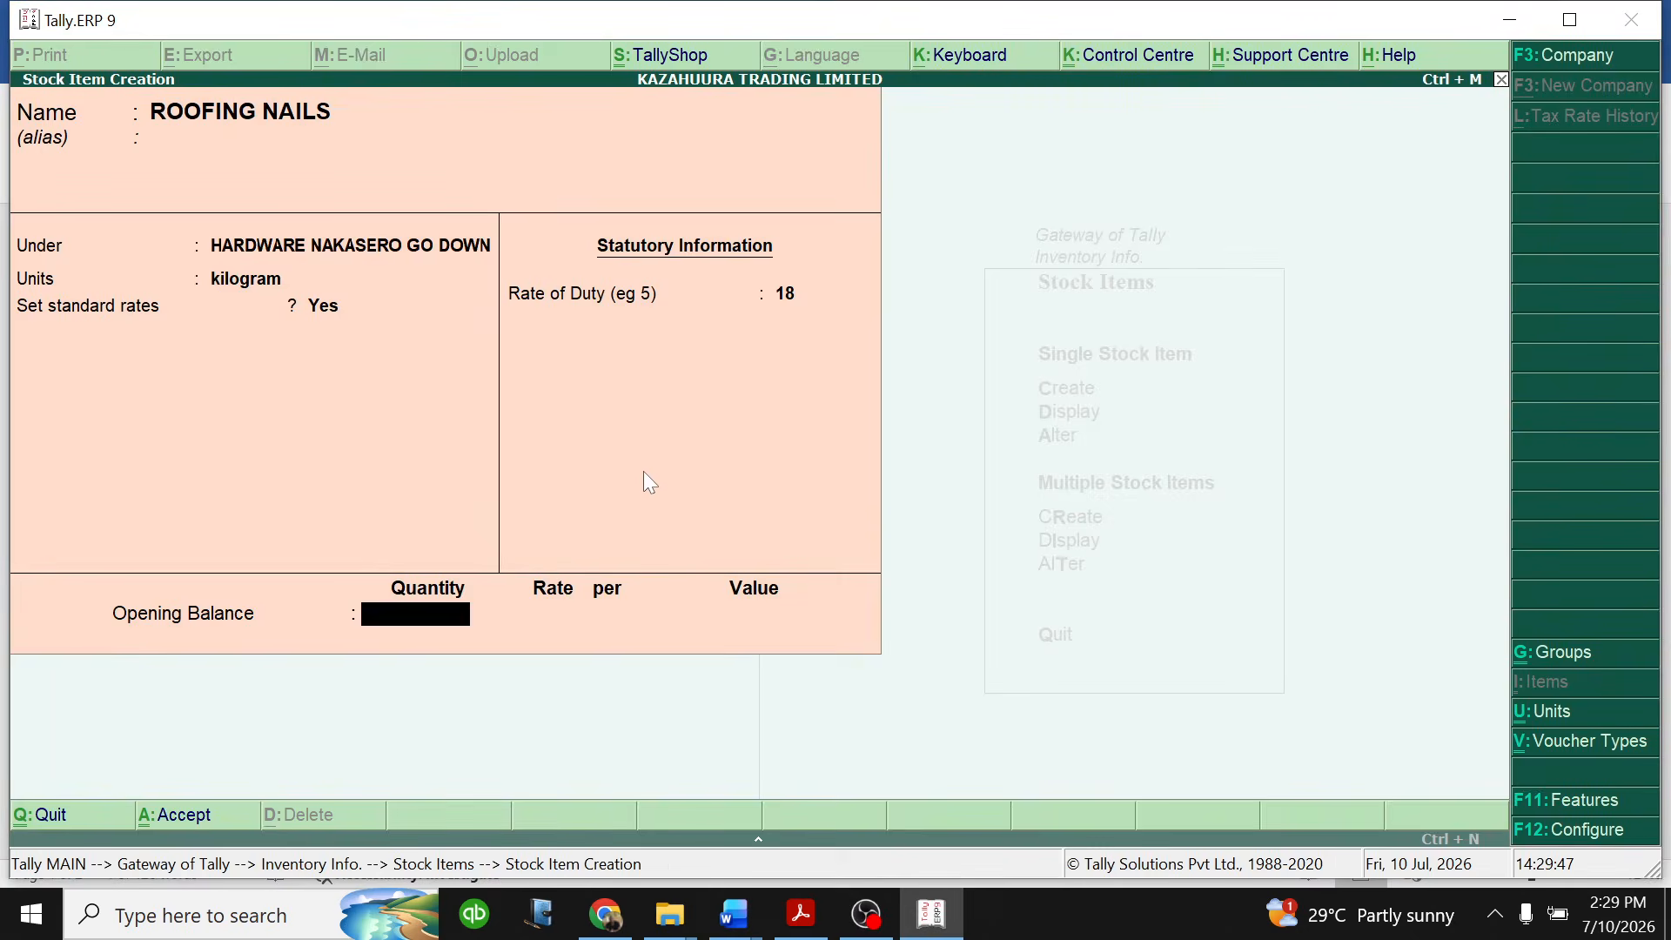
type("1000")
key("Return")
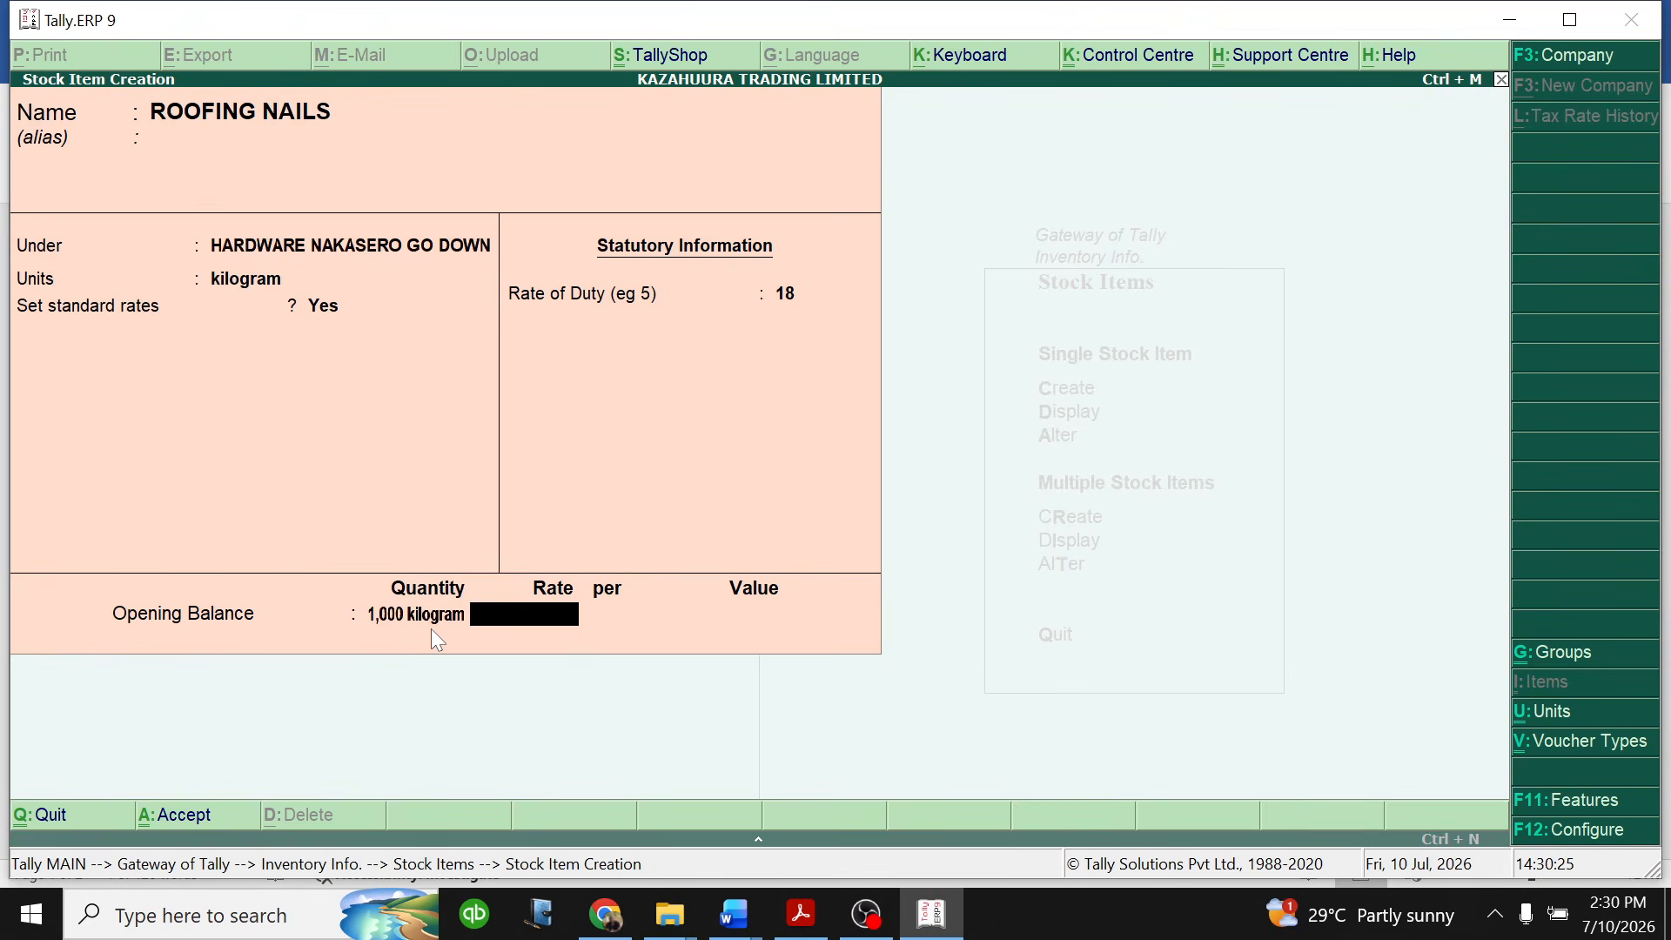
- Set the ROOFING NAILS opening balance rate to 4,000 per kilogram and save the stock item
type("4000")
key("Return")
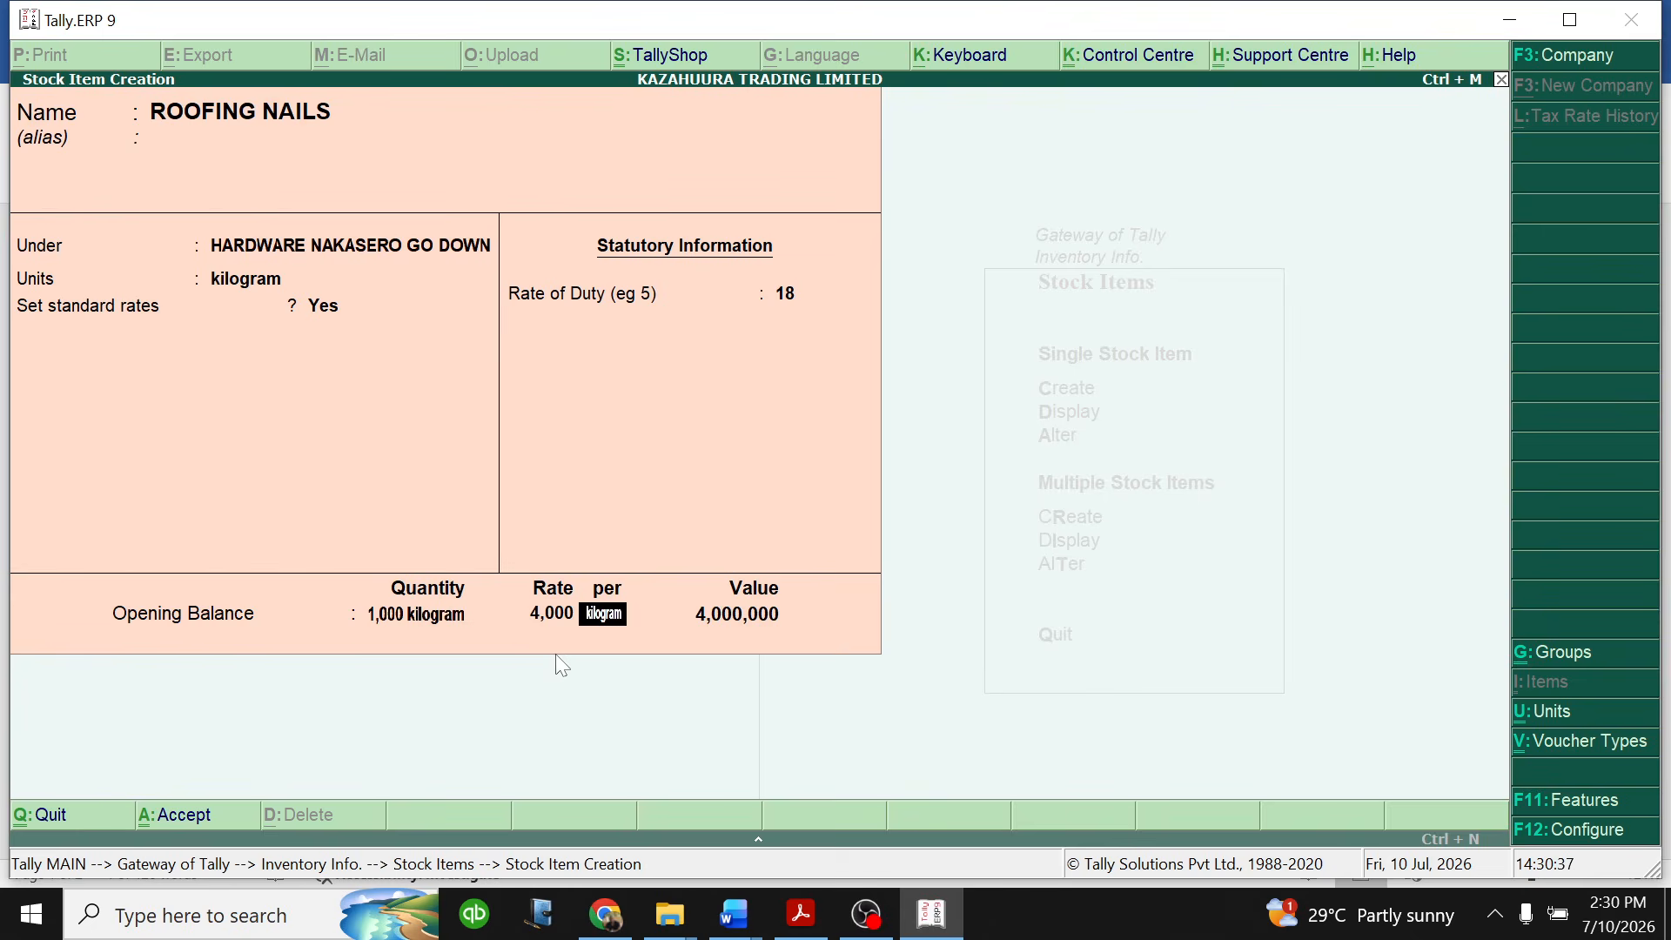
key("Return")
key("Return")
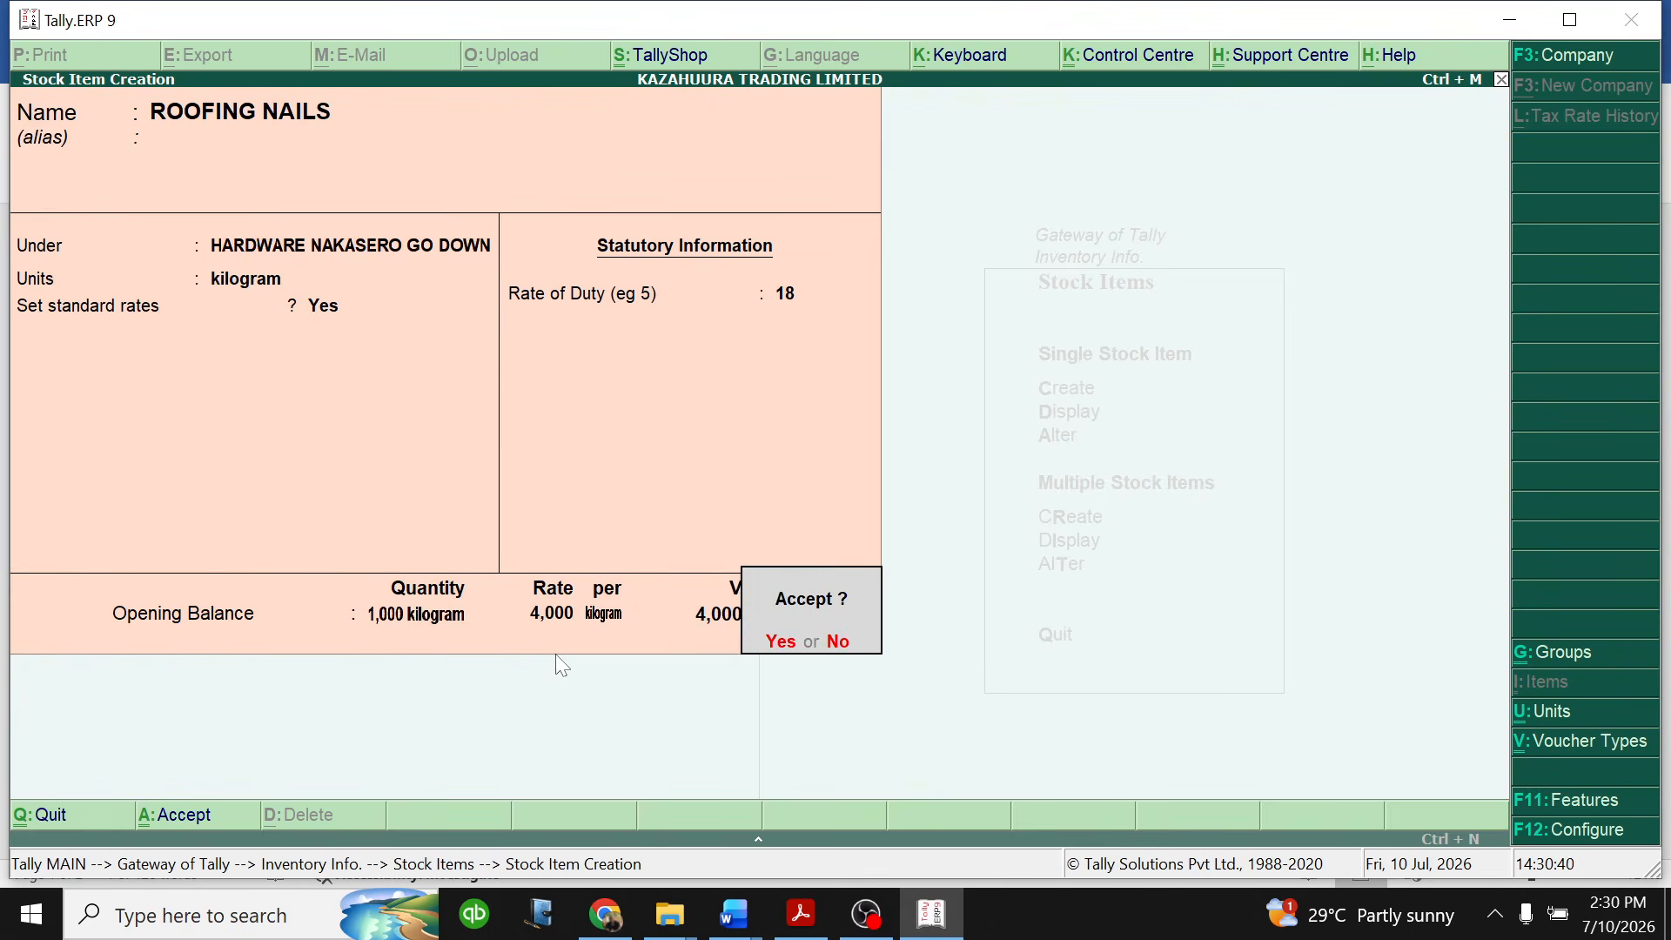
key("Return")
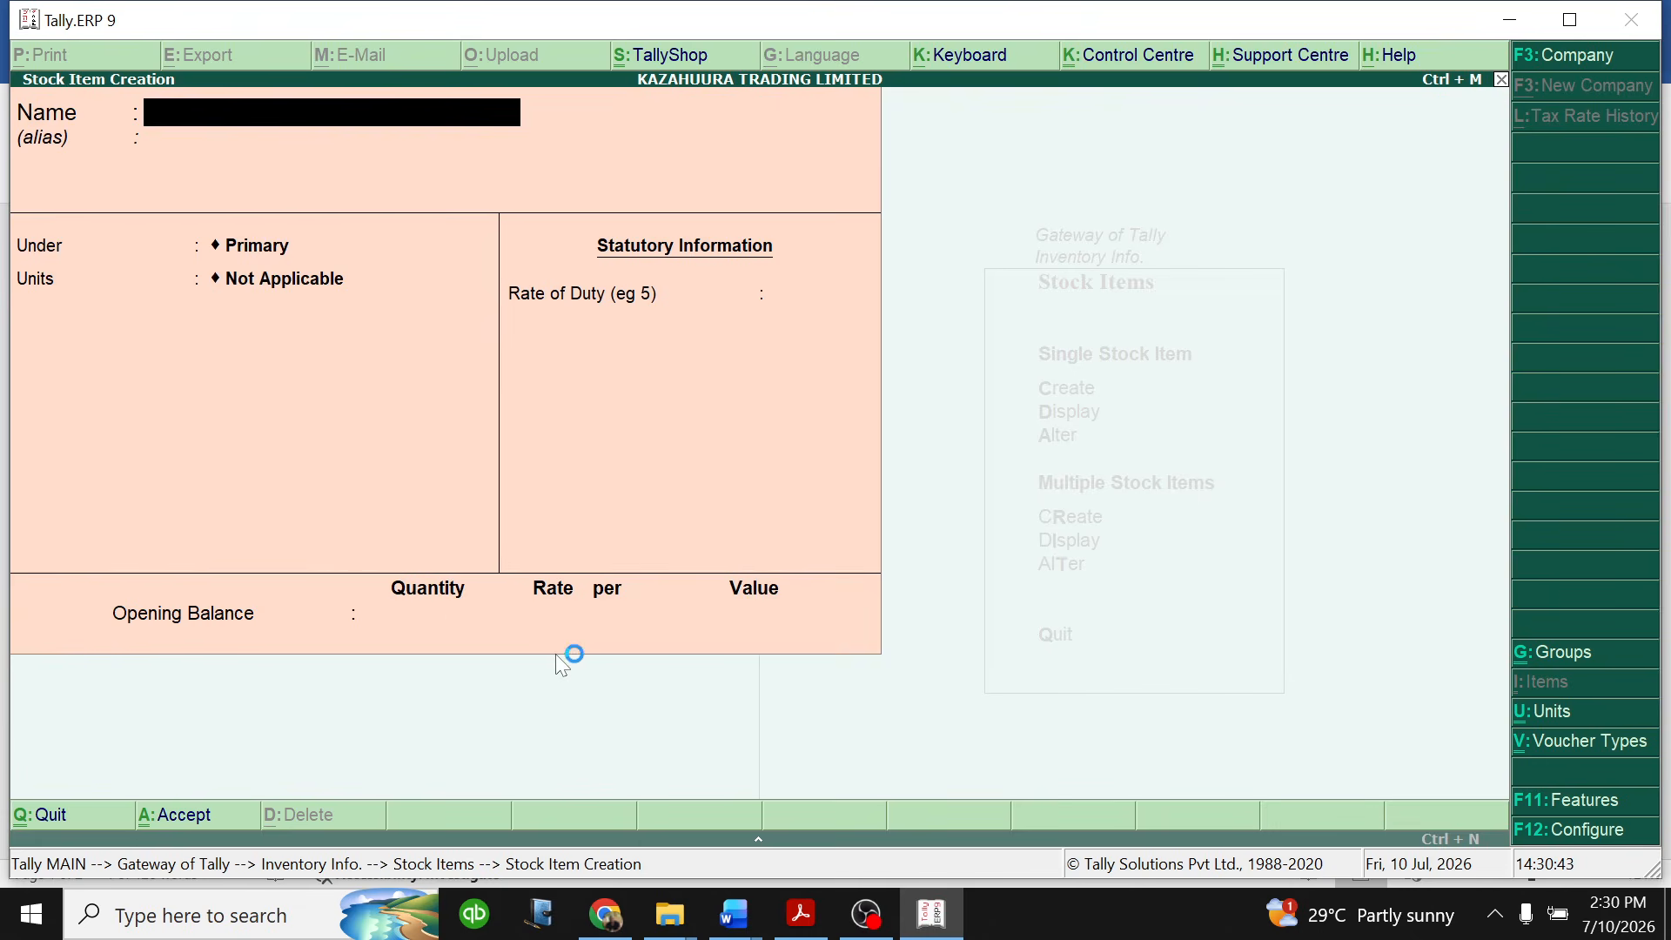
- Look up the second hardware item in the Word inventory table and name the new Tally.ERP 9 stock item IRON SHEETS, without an alias
left_click(734, 919)
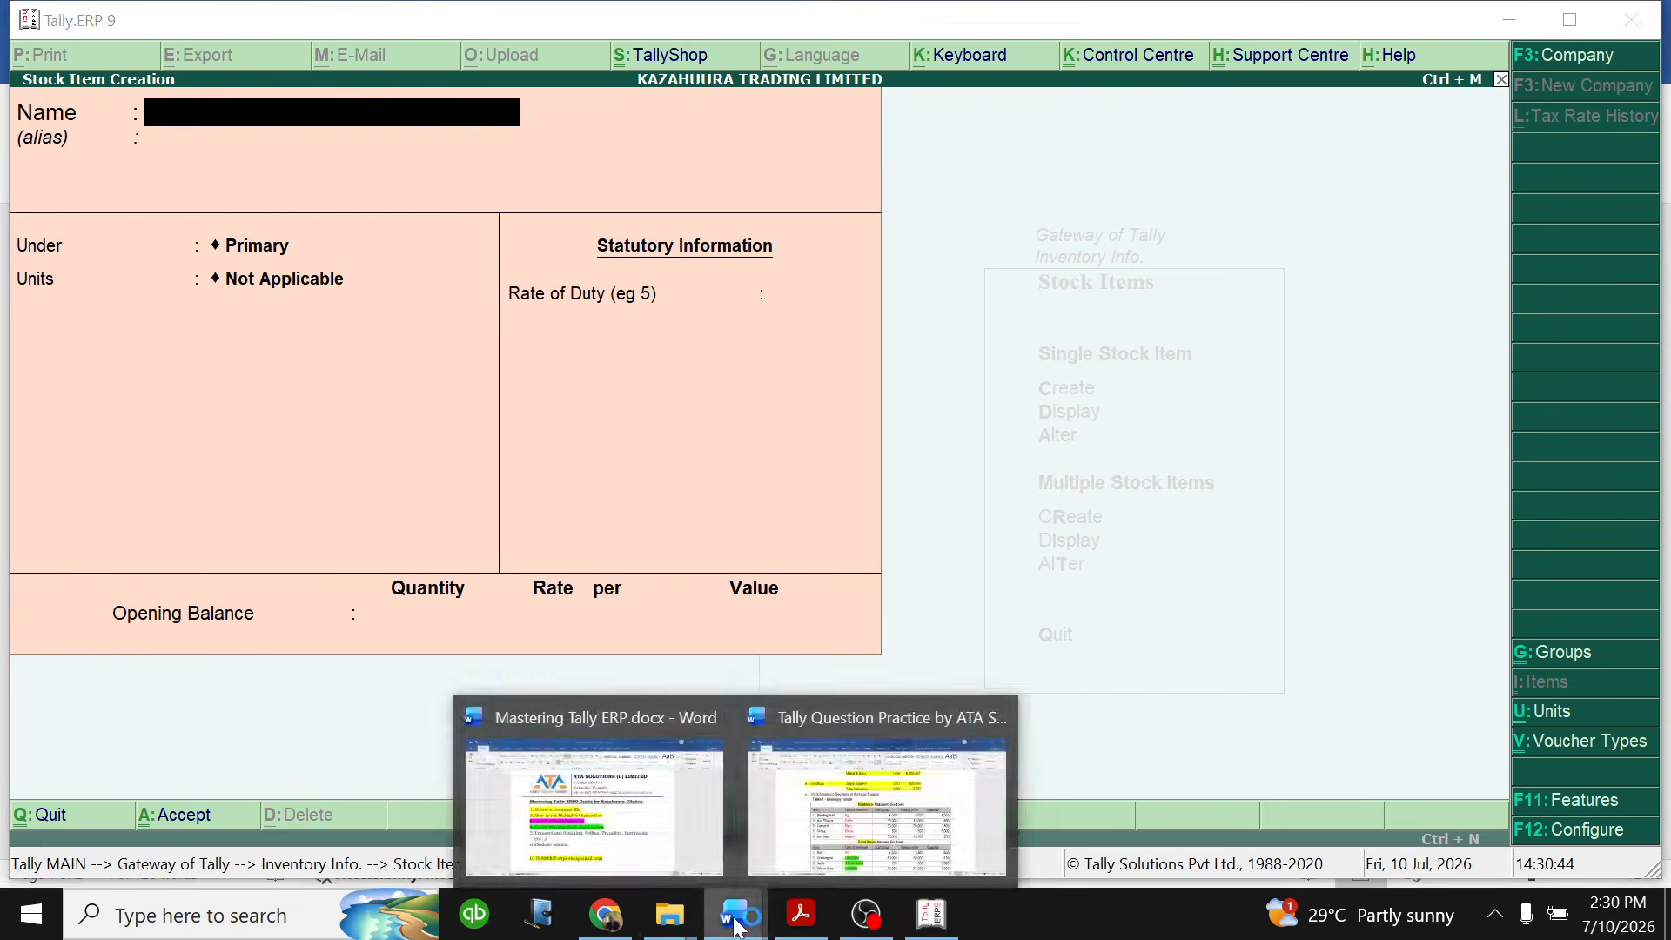
left_click(861, 814)
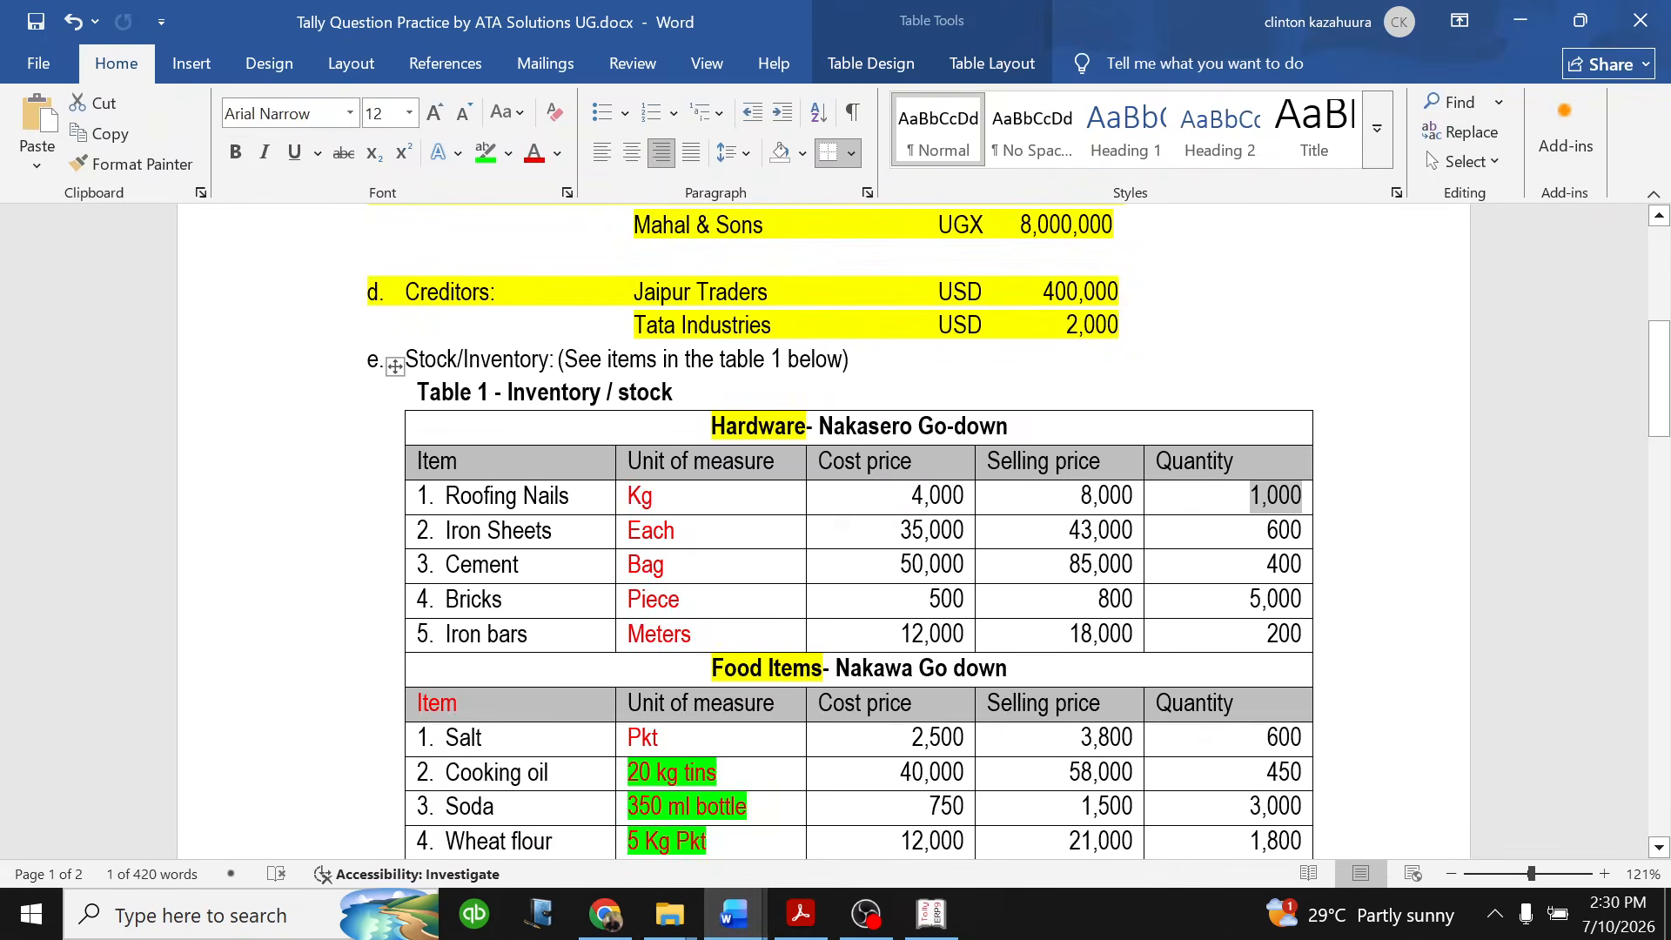
left_click(931, 914)
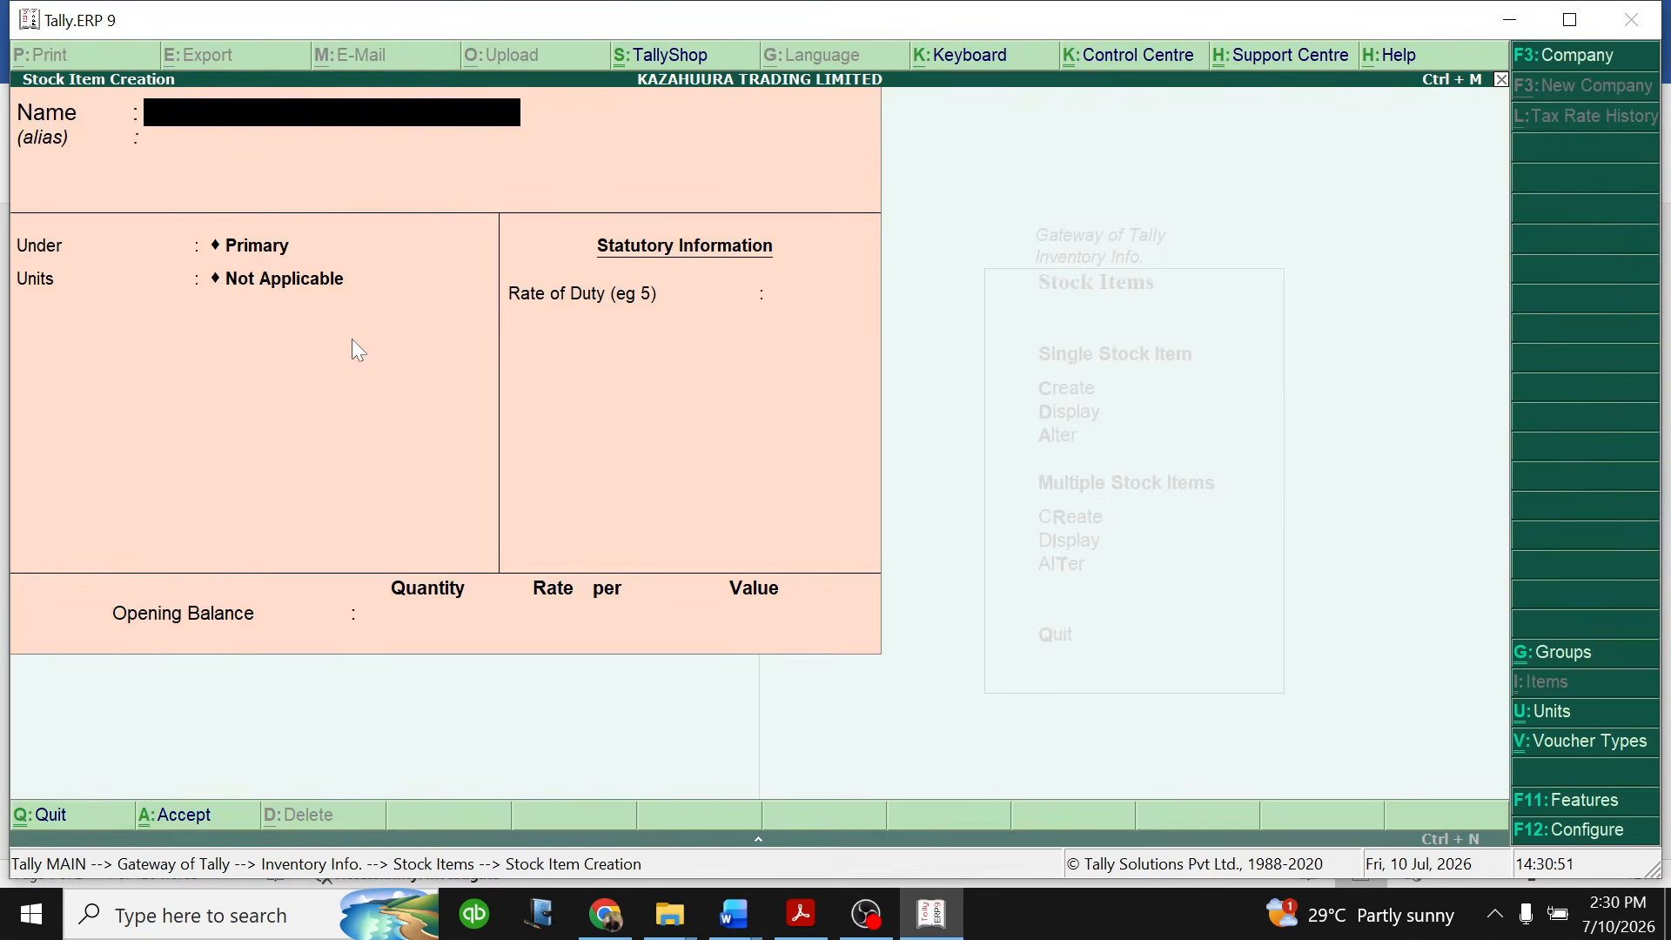
type("IRON SHEETS")
key("Return")
key("Return")
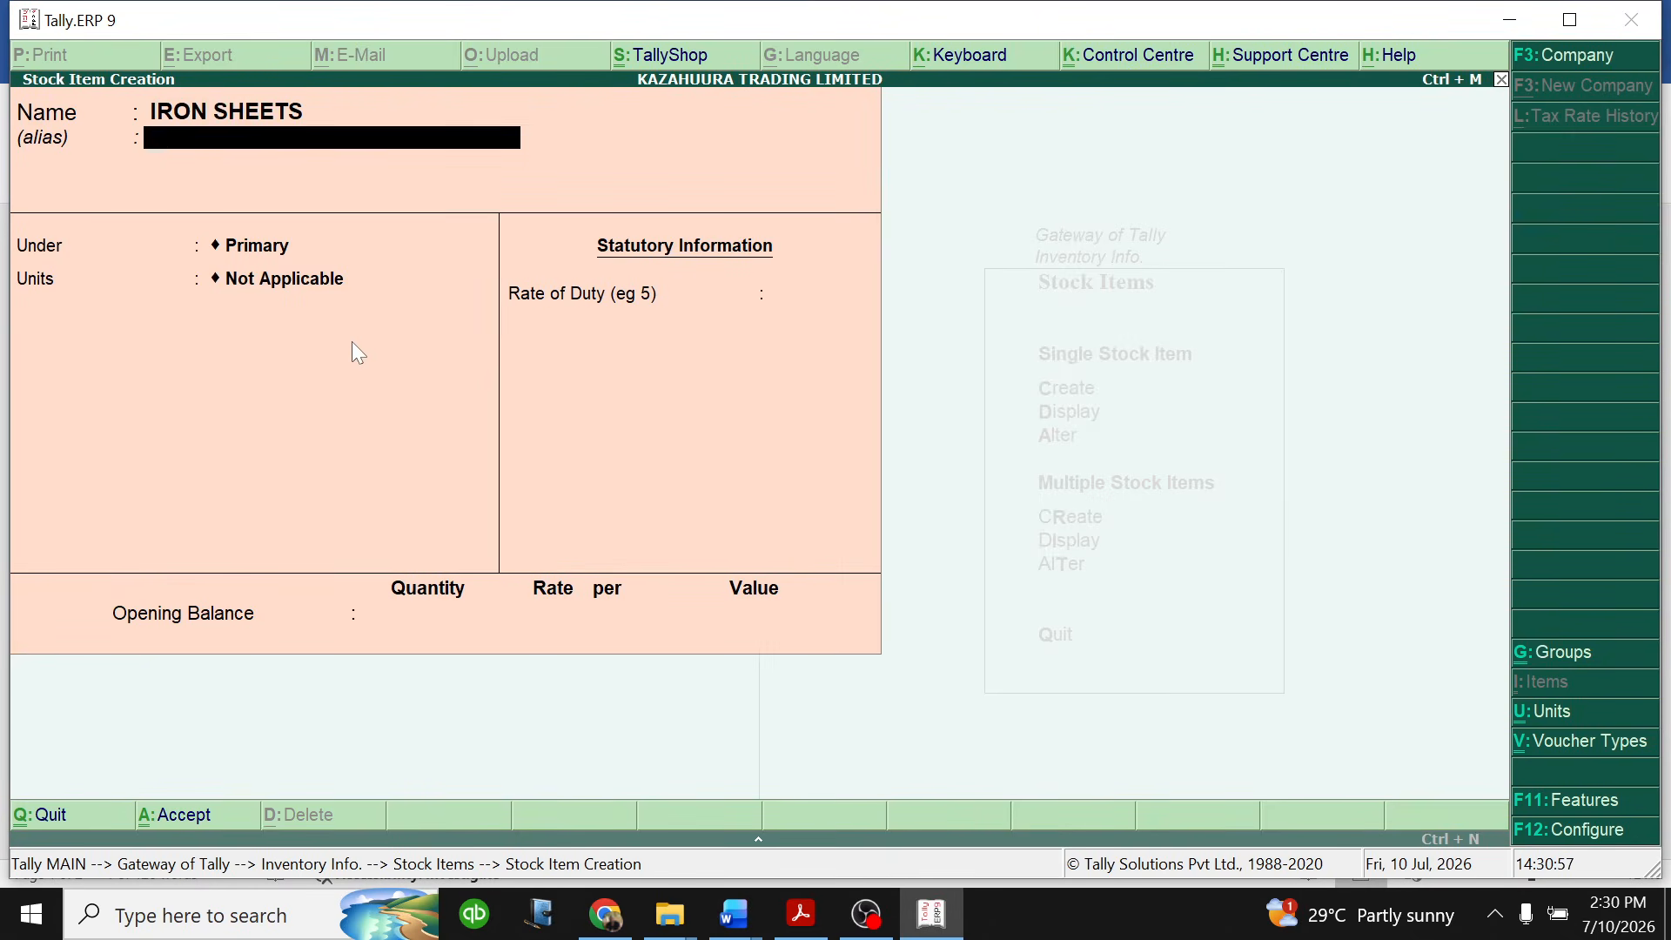
- Place IRON SHEETS under the HARDWARE NAKASERO GO DOWN group and set its unit to Each
key("Down")
key("Down")
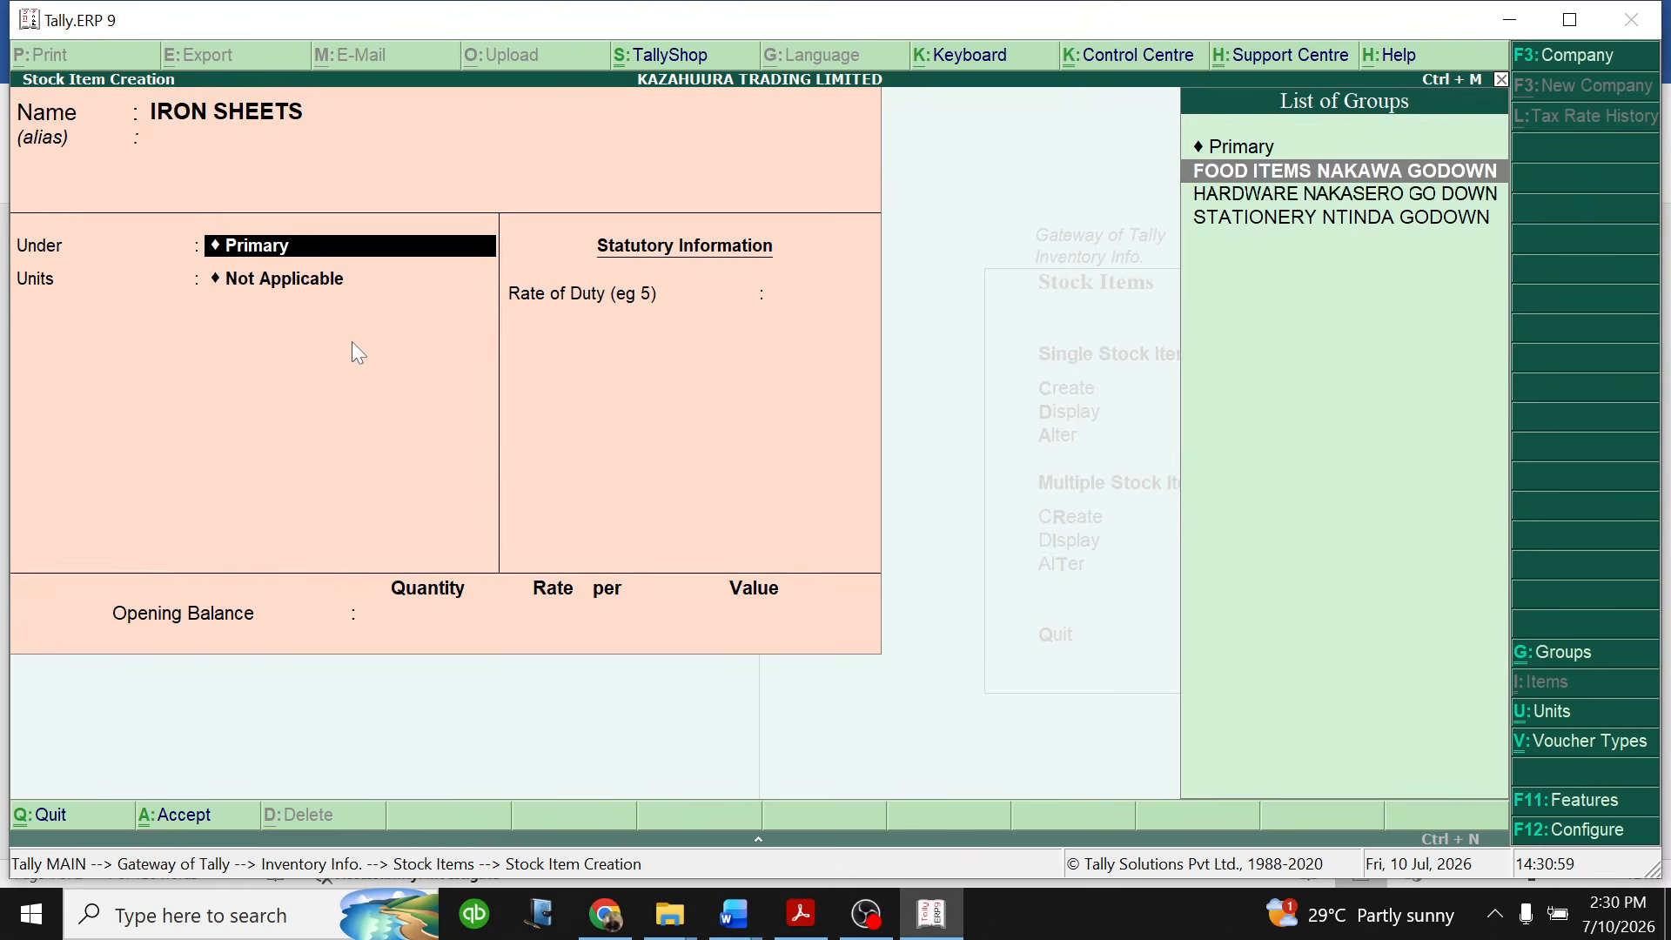
key("Return")
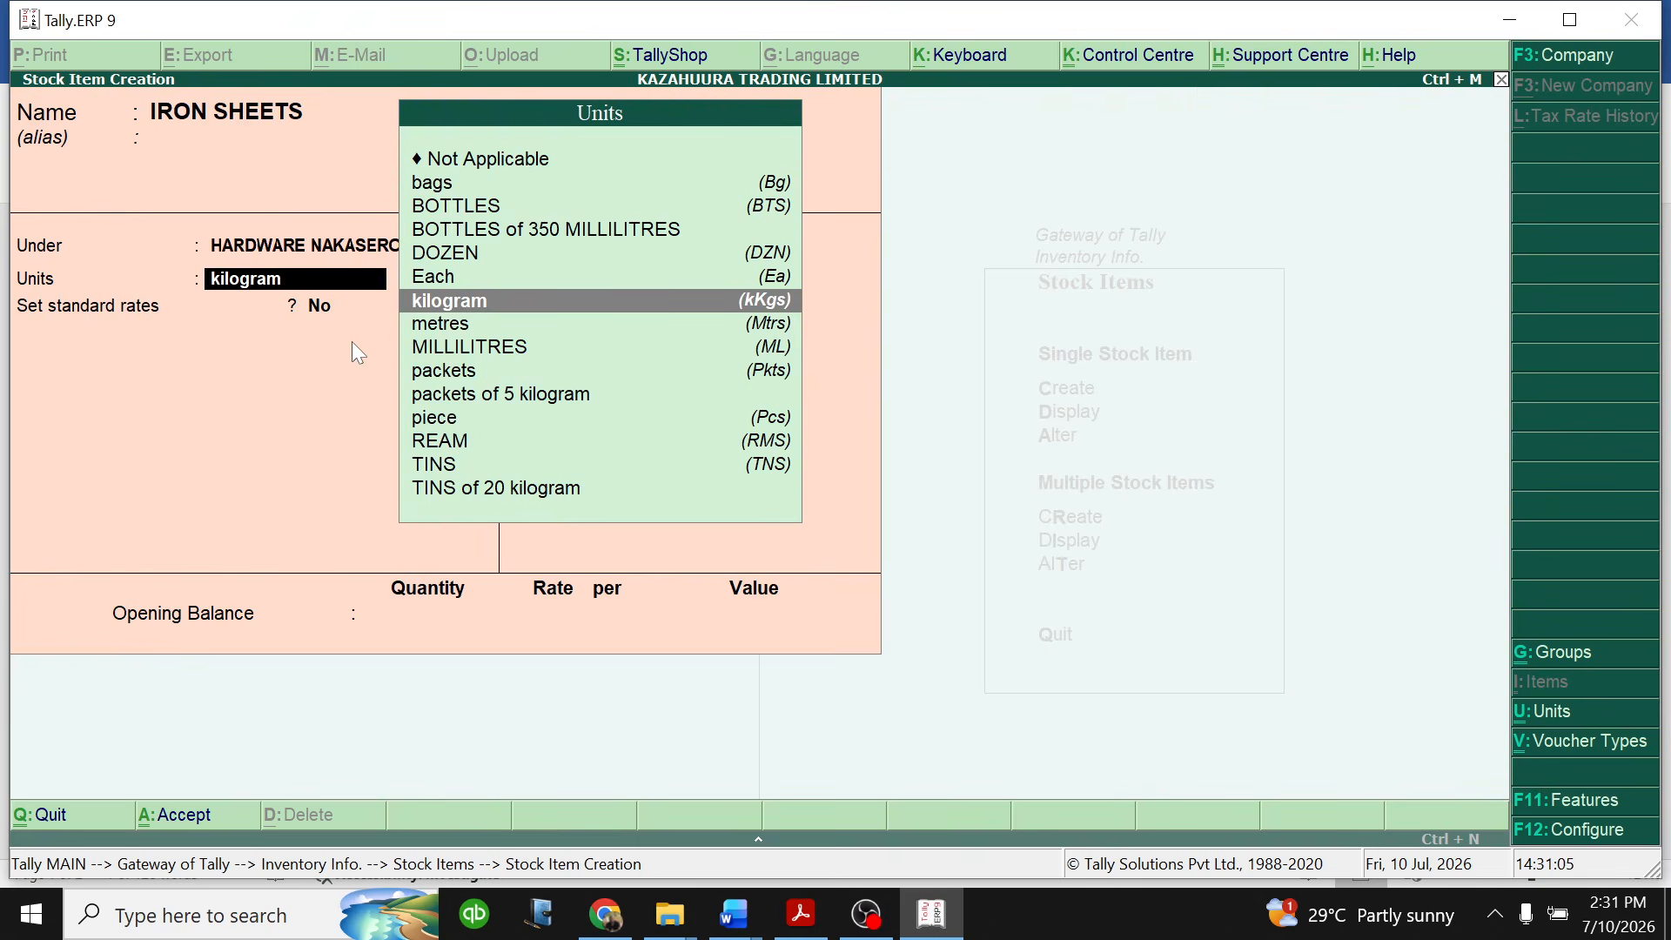
key("Up")
key("Return")
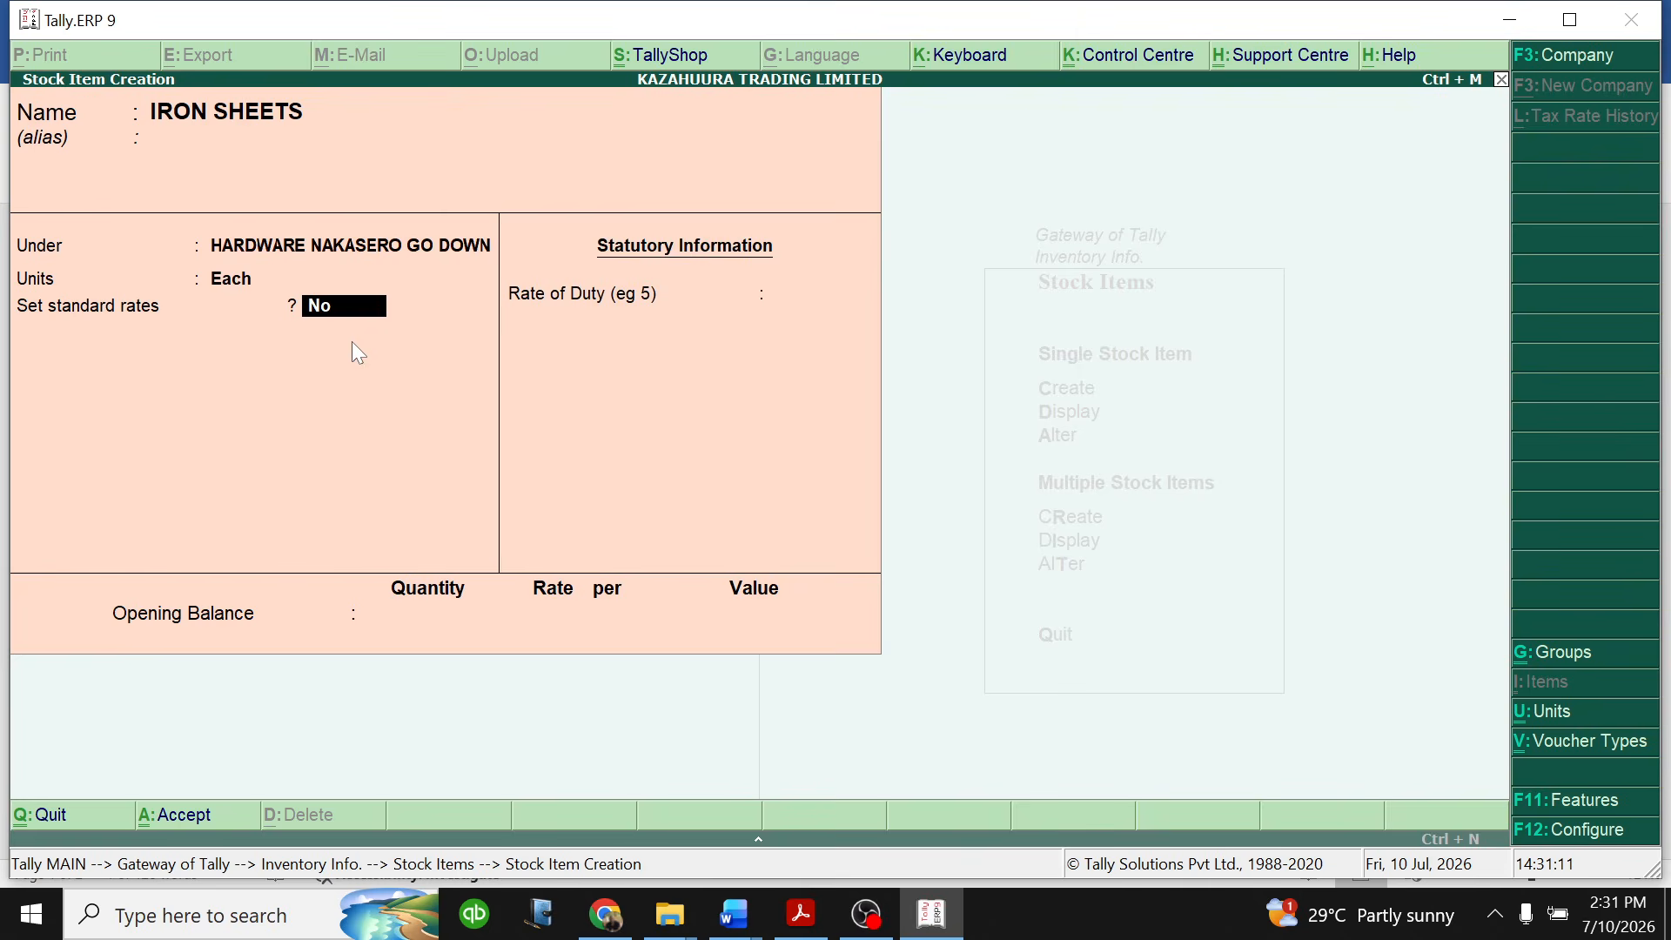
- Enable standard rates for IRON SHEETS and set the standard cost to 35,000 per Each from 1-Jan-2026
key("Return")
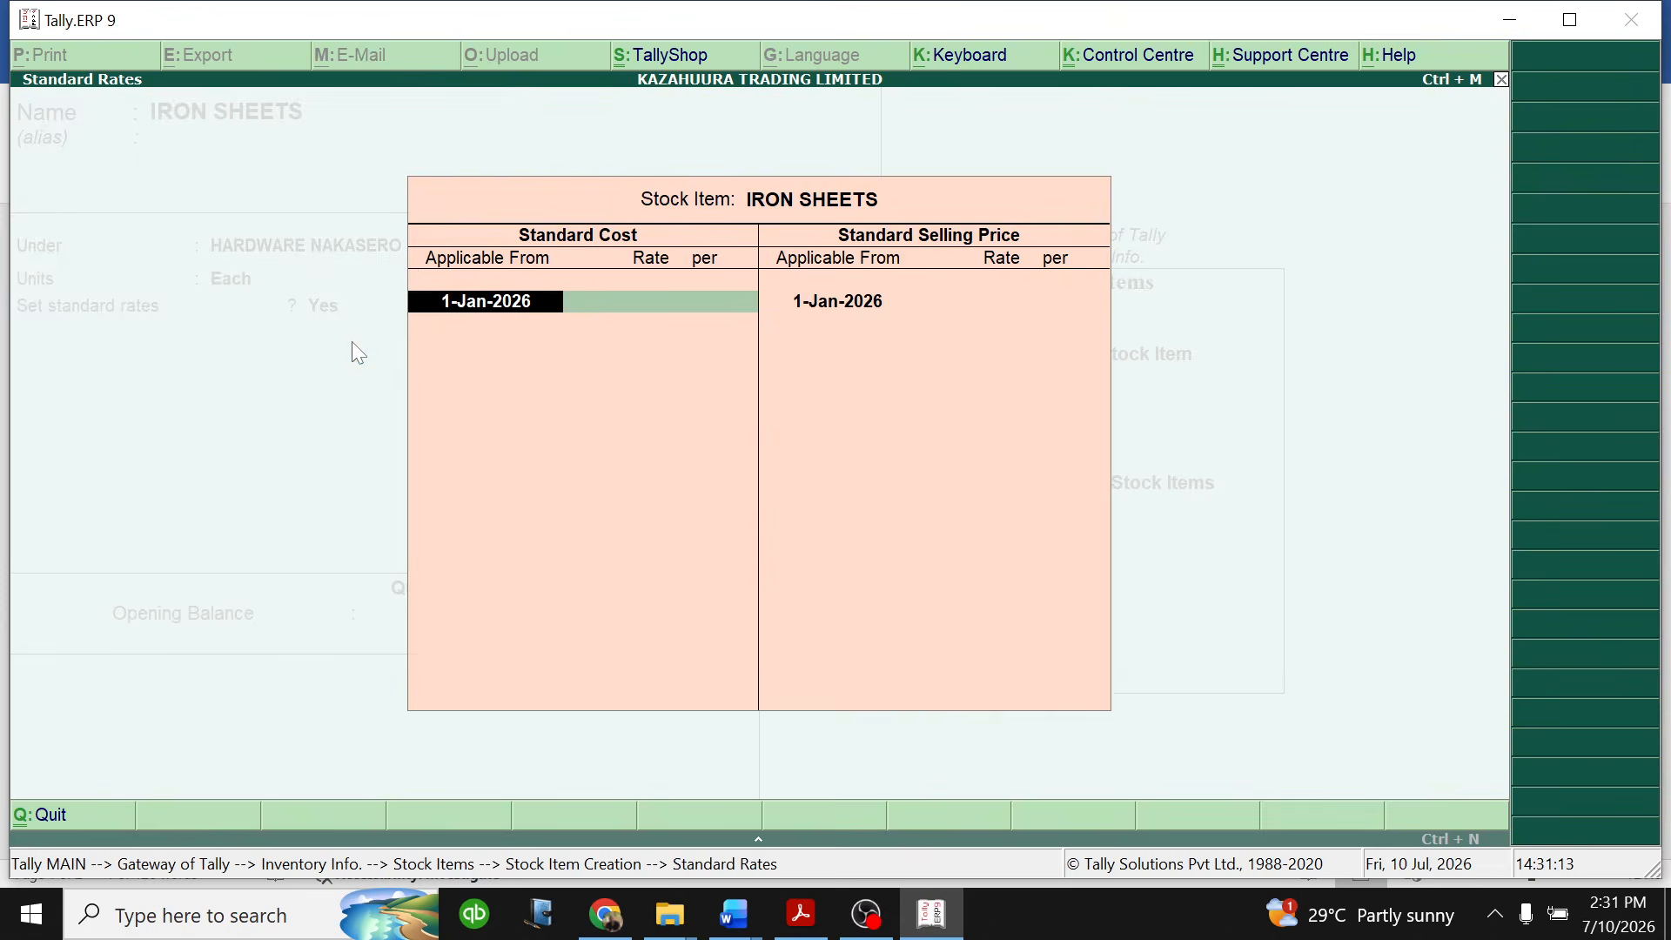
key("Return")
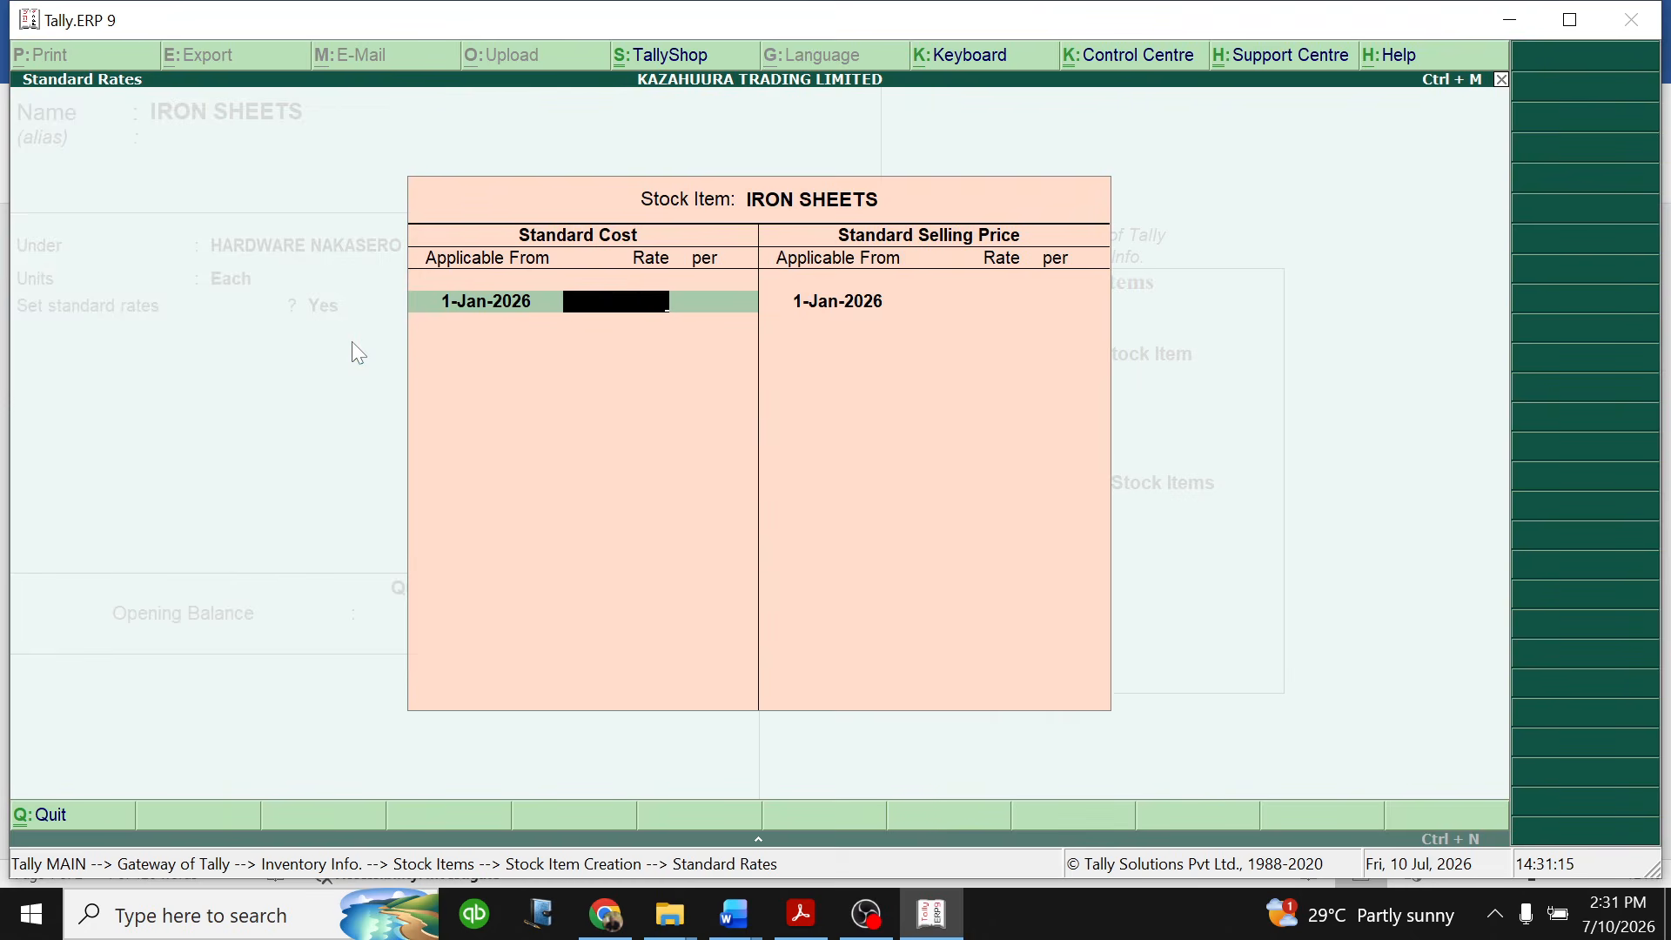
type("35000")
key("Return")
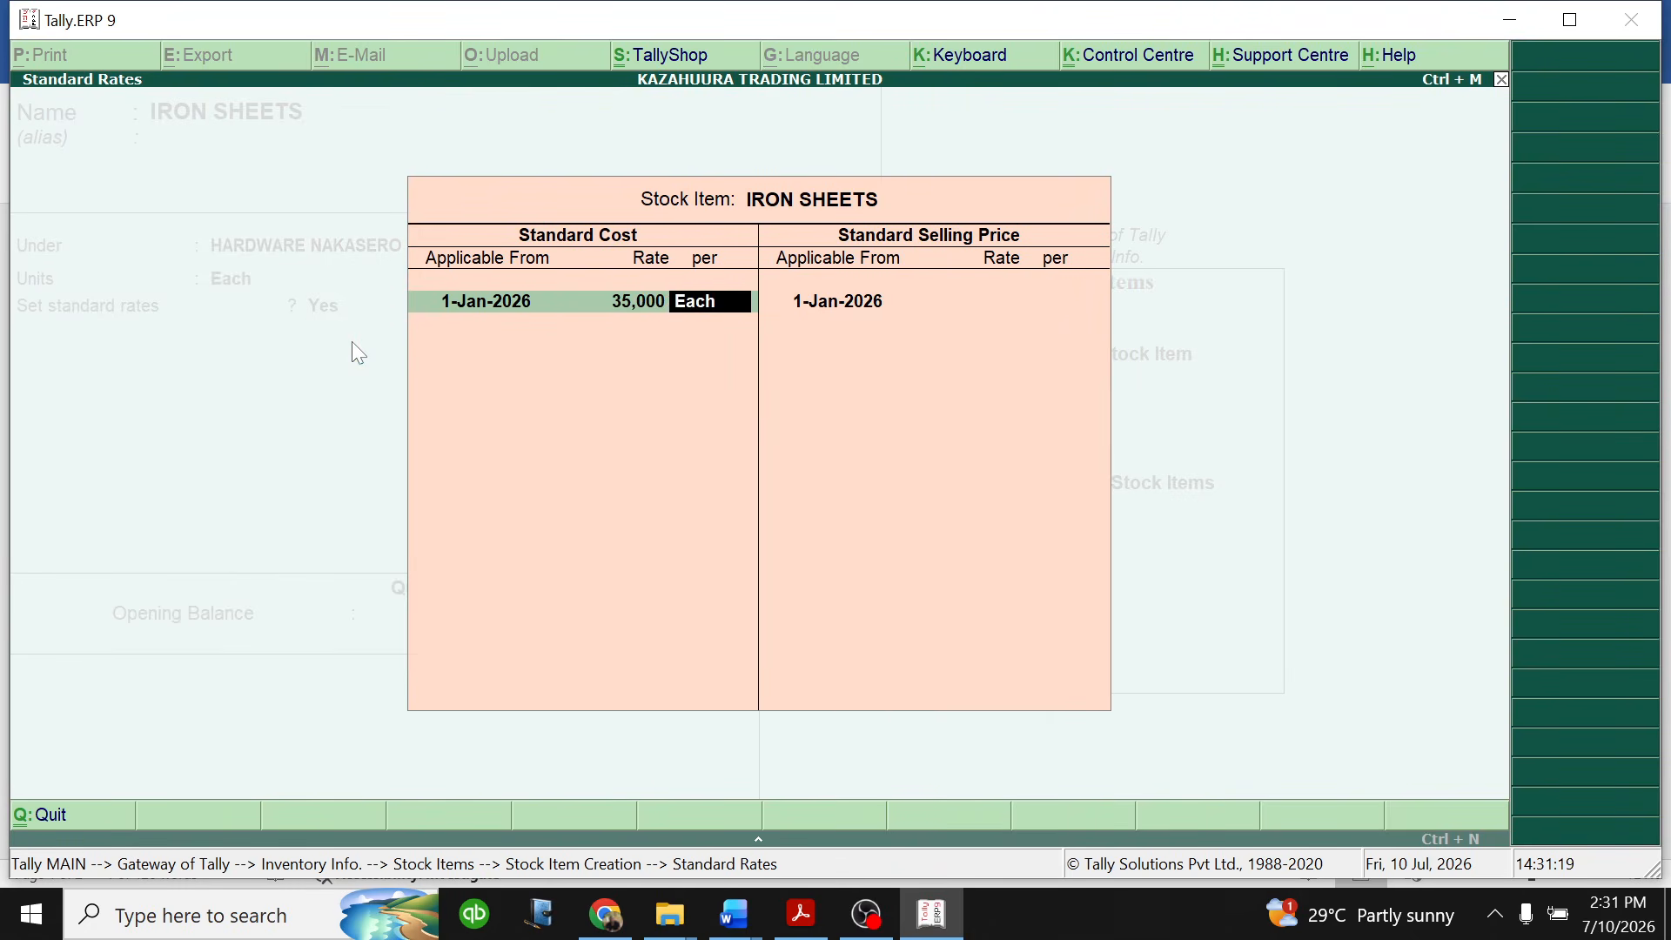
key("Return")
- Set the IRON SHEETS standard selling price to 43,000 per Each from 1-Jan-2026 and finish the standard rates
key("Return")
key("Return")
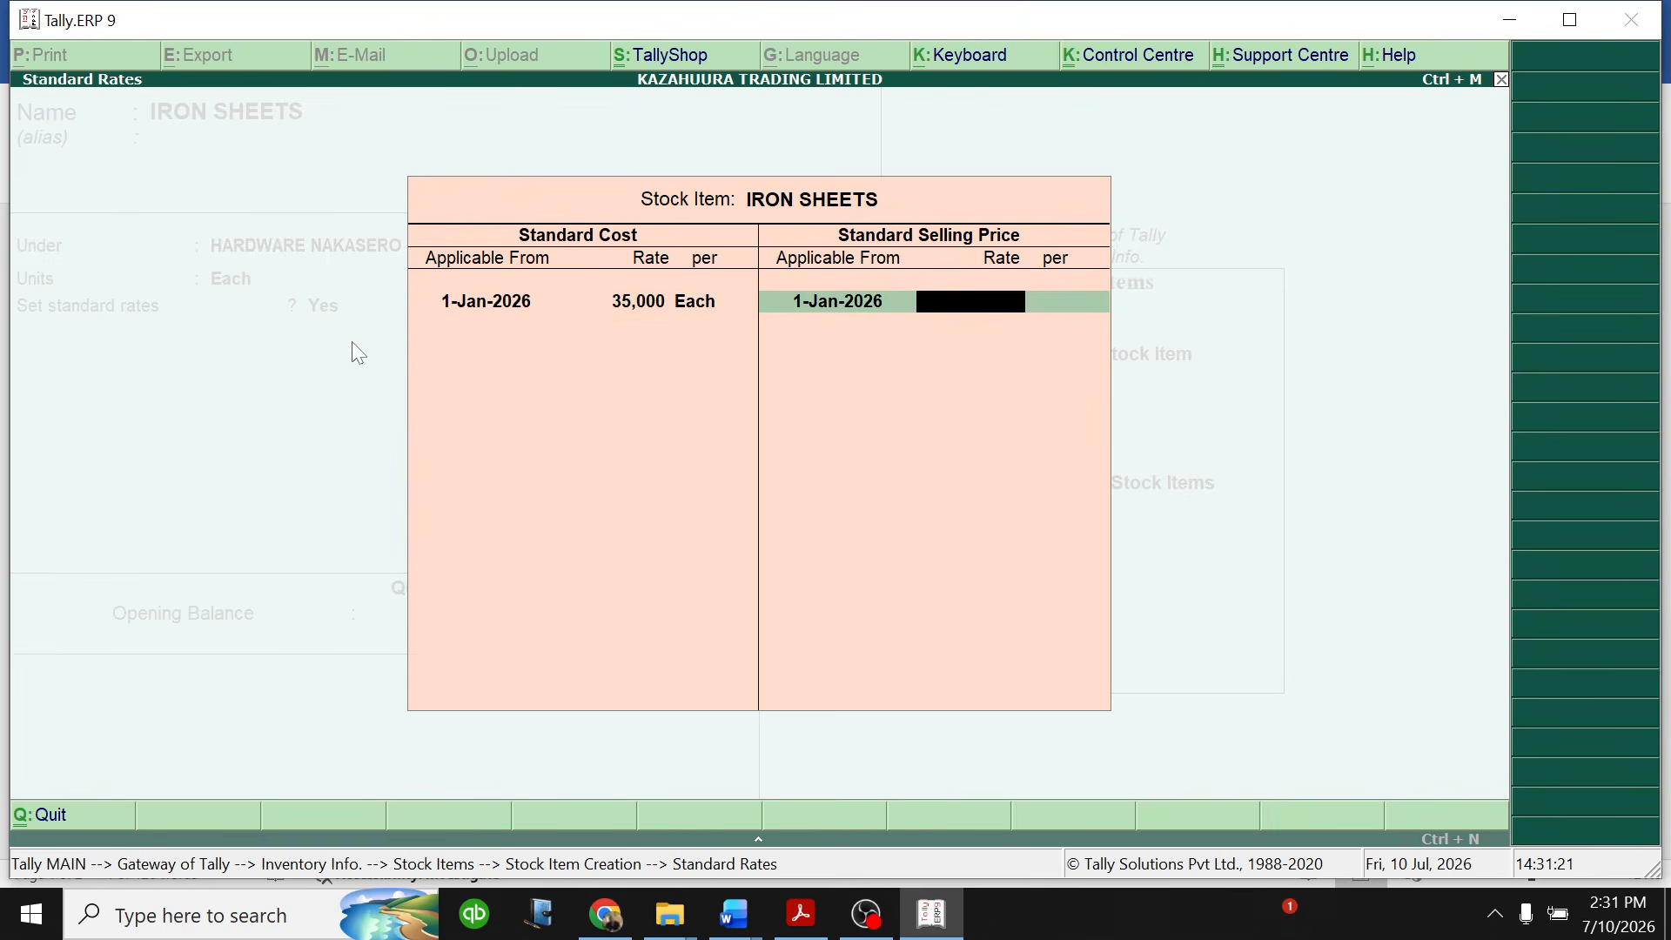
type("43000")
key("Return")
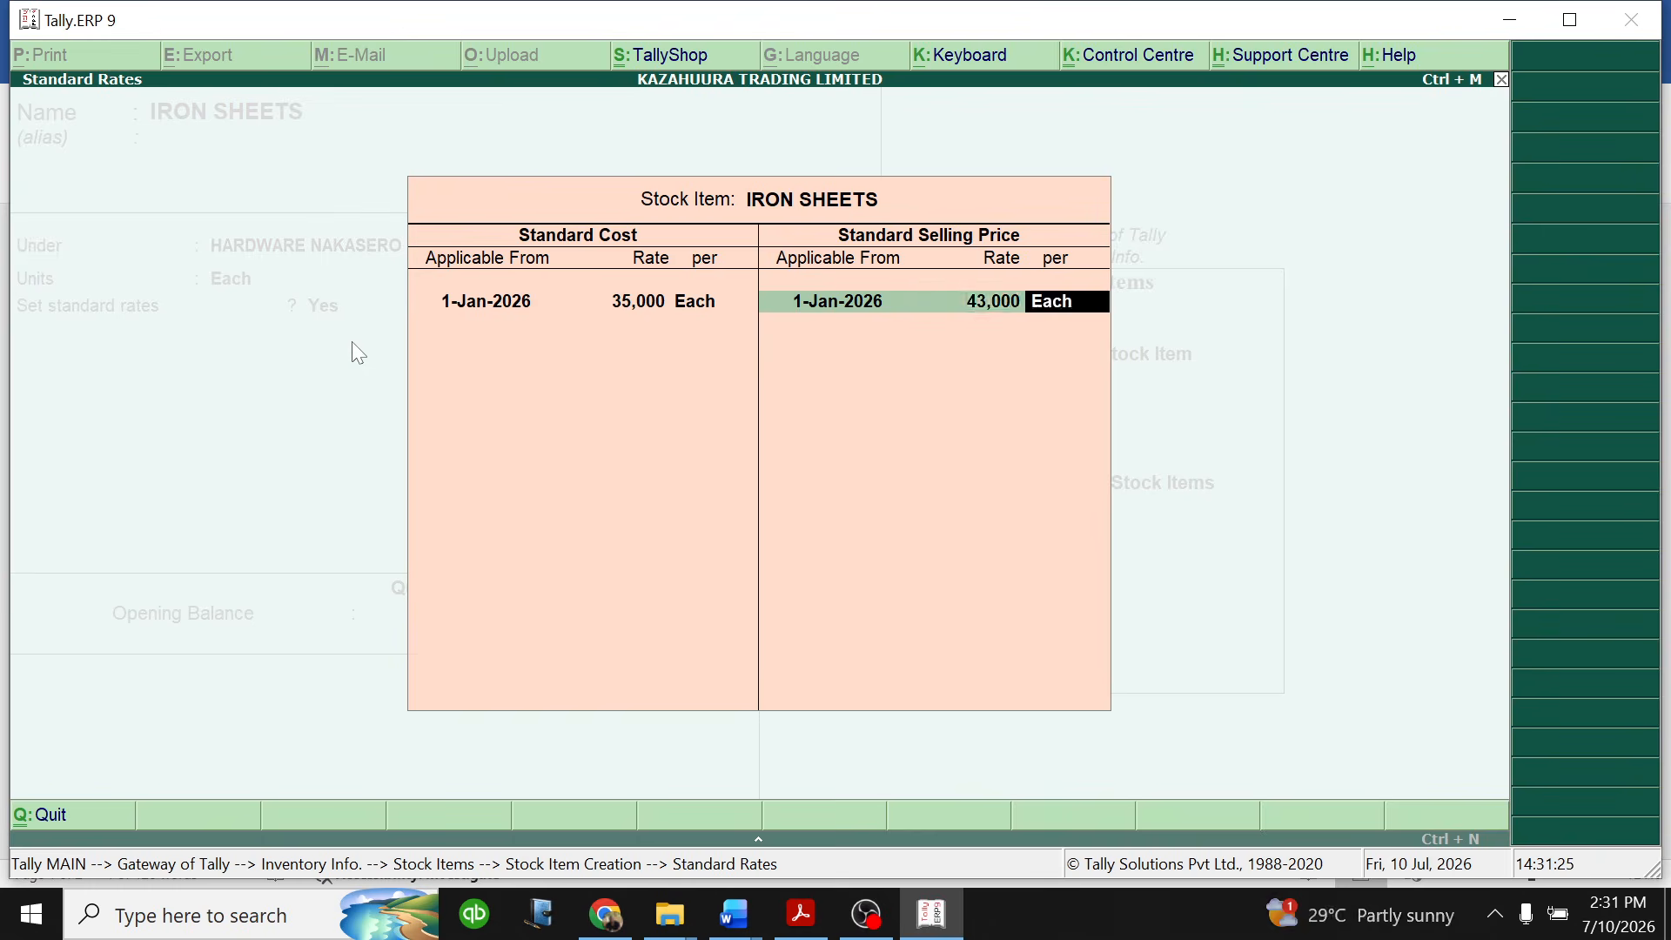
key("Return")
key("Return")
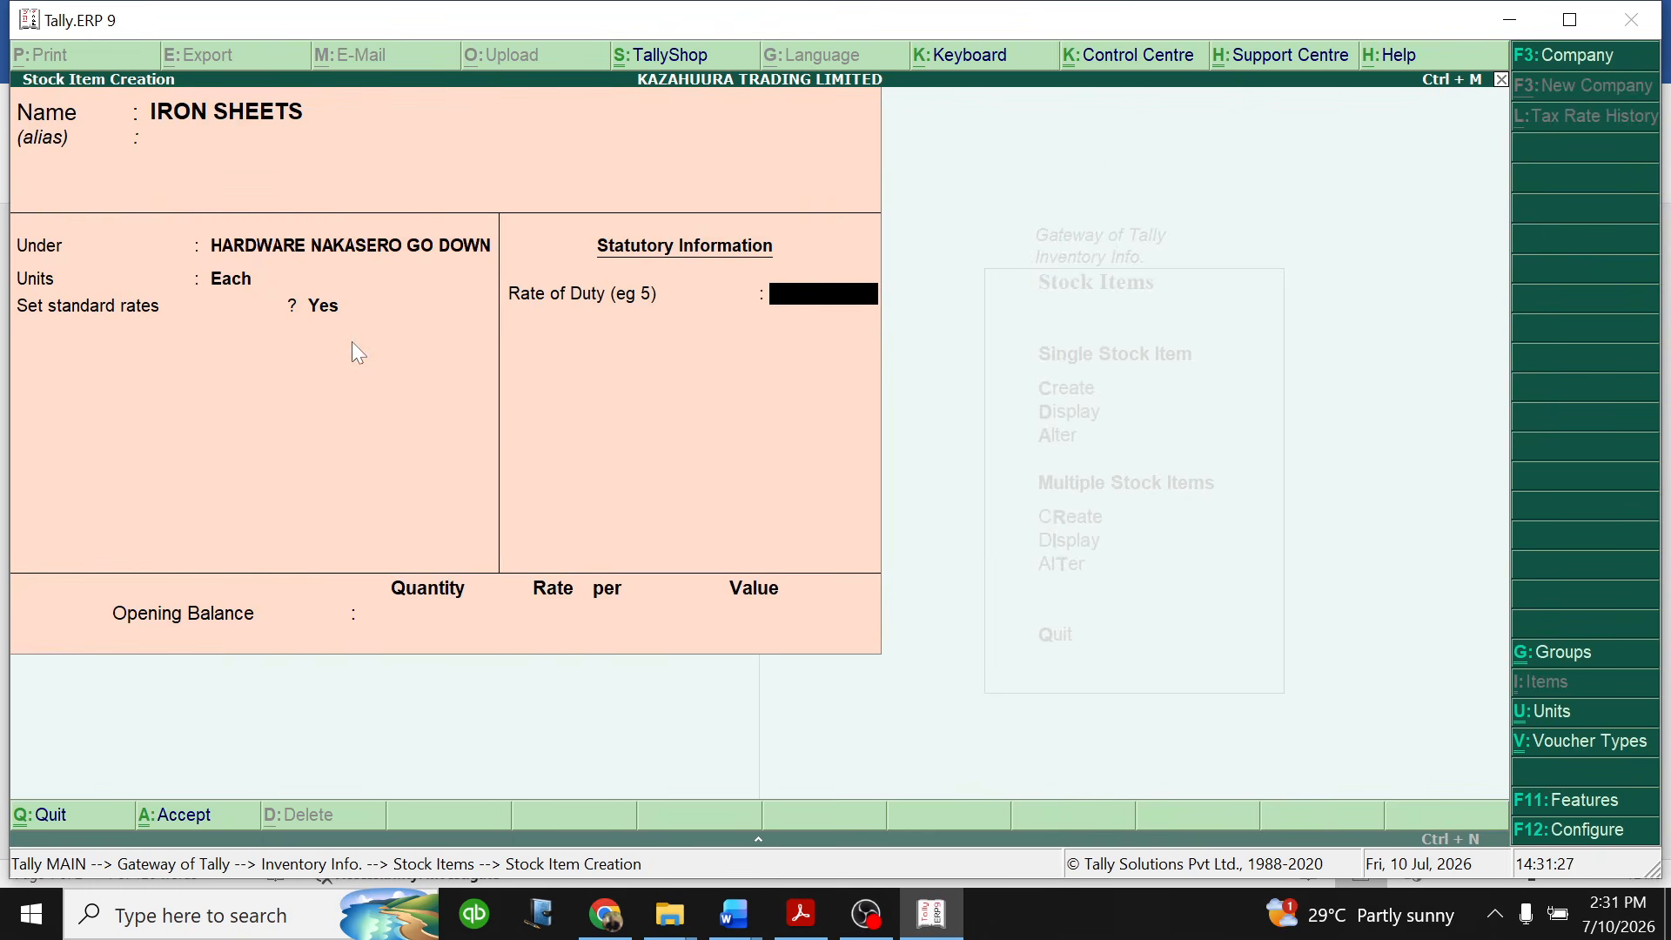
- Set the IRON SHEETS rate of duty to 18 and the opening balance quantity to 600 Each
type("18")
key("Return")
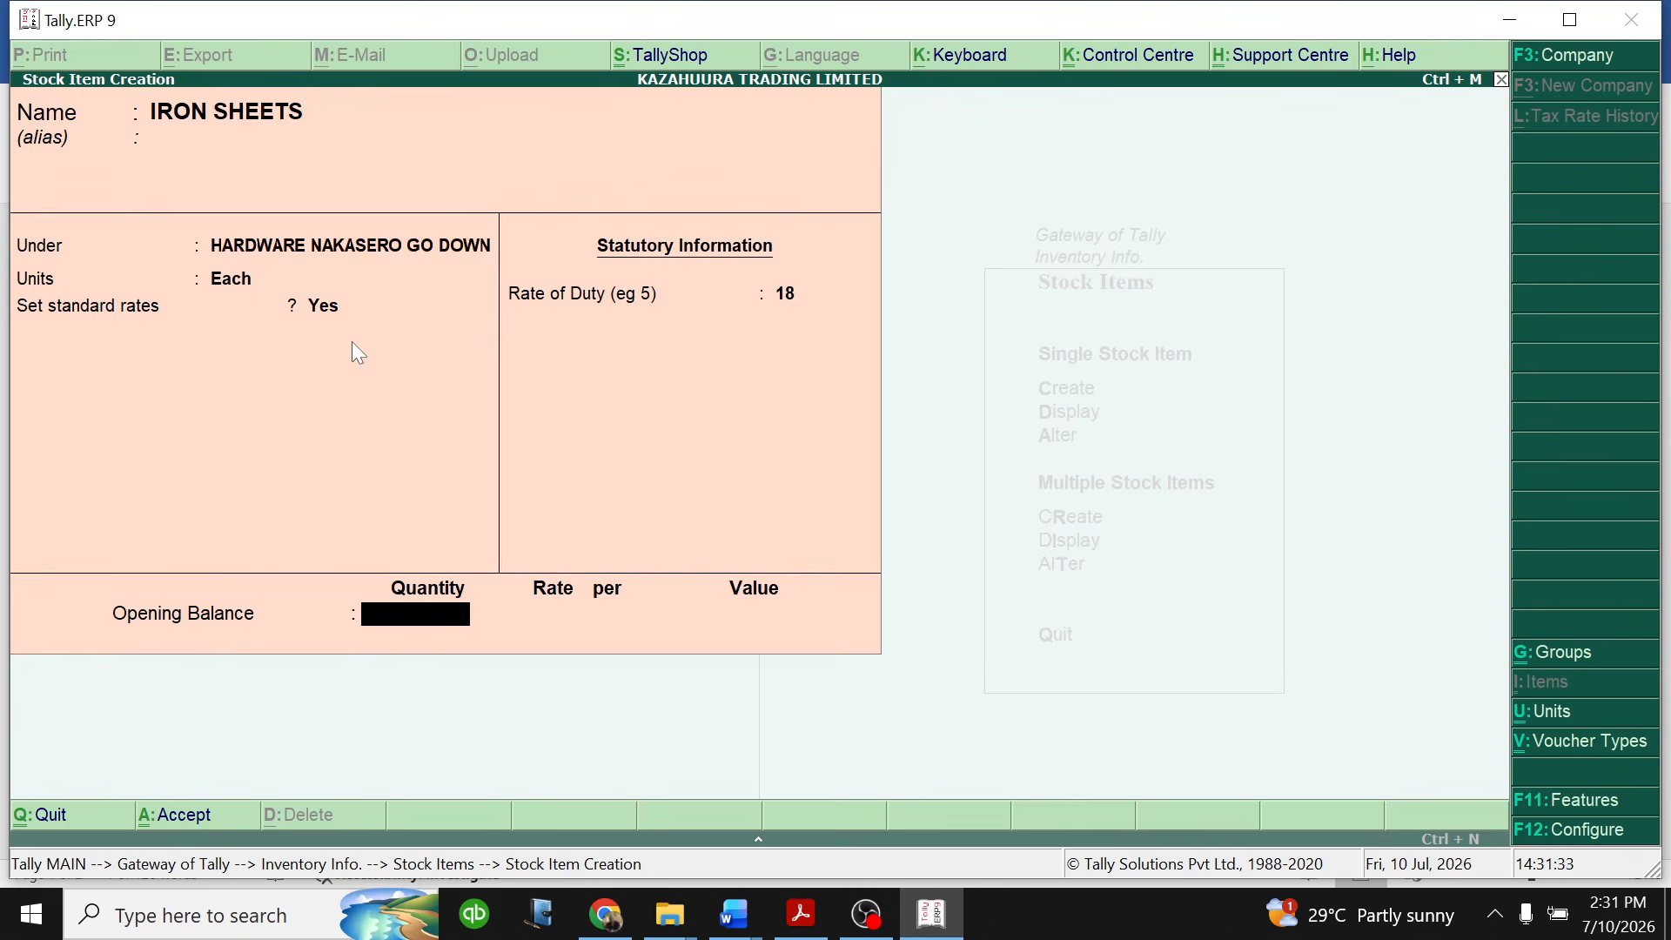
type("600")
key("Return")
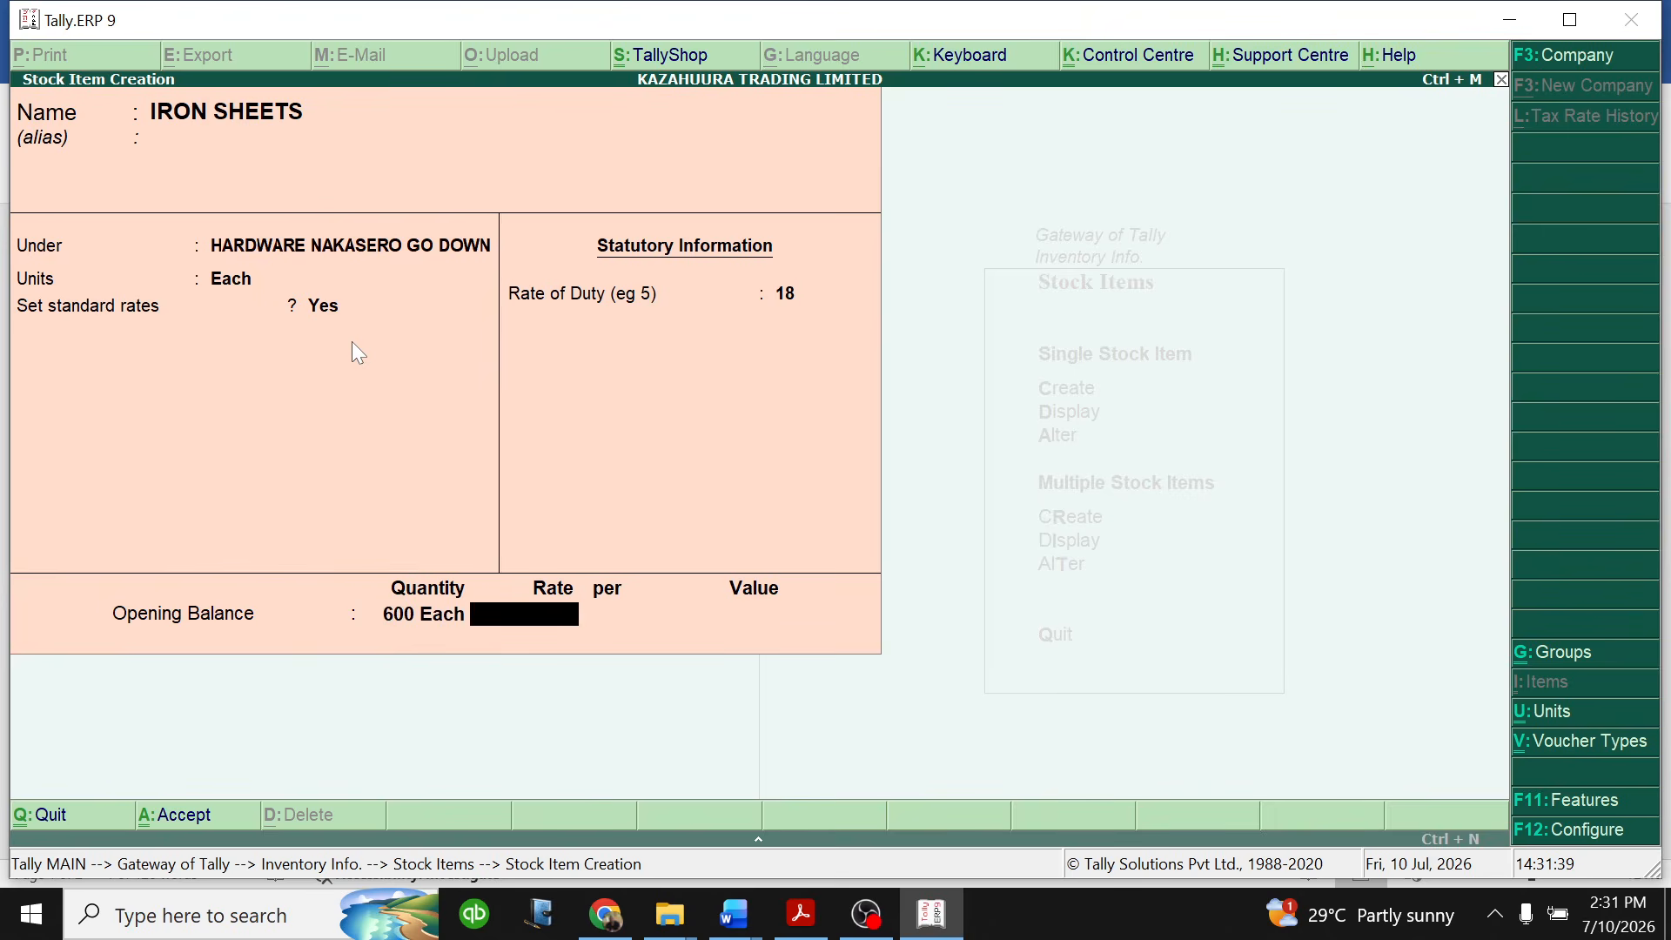
- Set the IRON SHEETS opening balance rate to 35,000 per Each and save the stock item
type("35")
type("00")
key("Return")
key("Return")
key("Return")
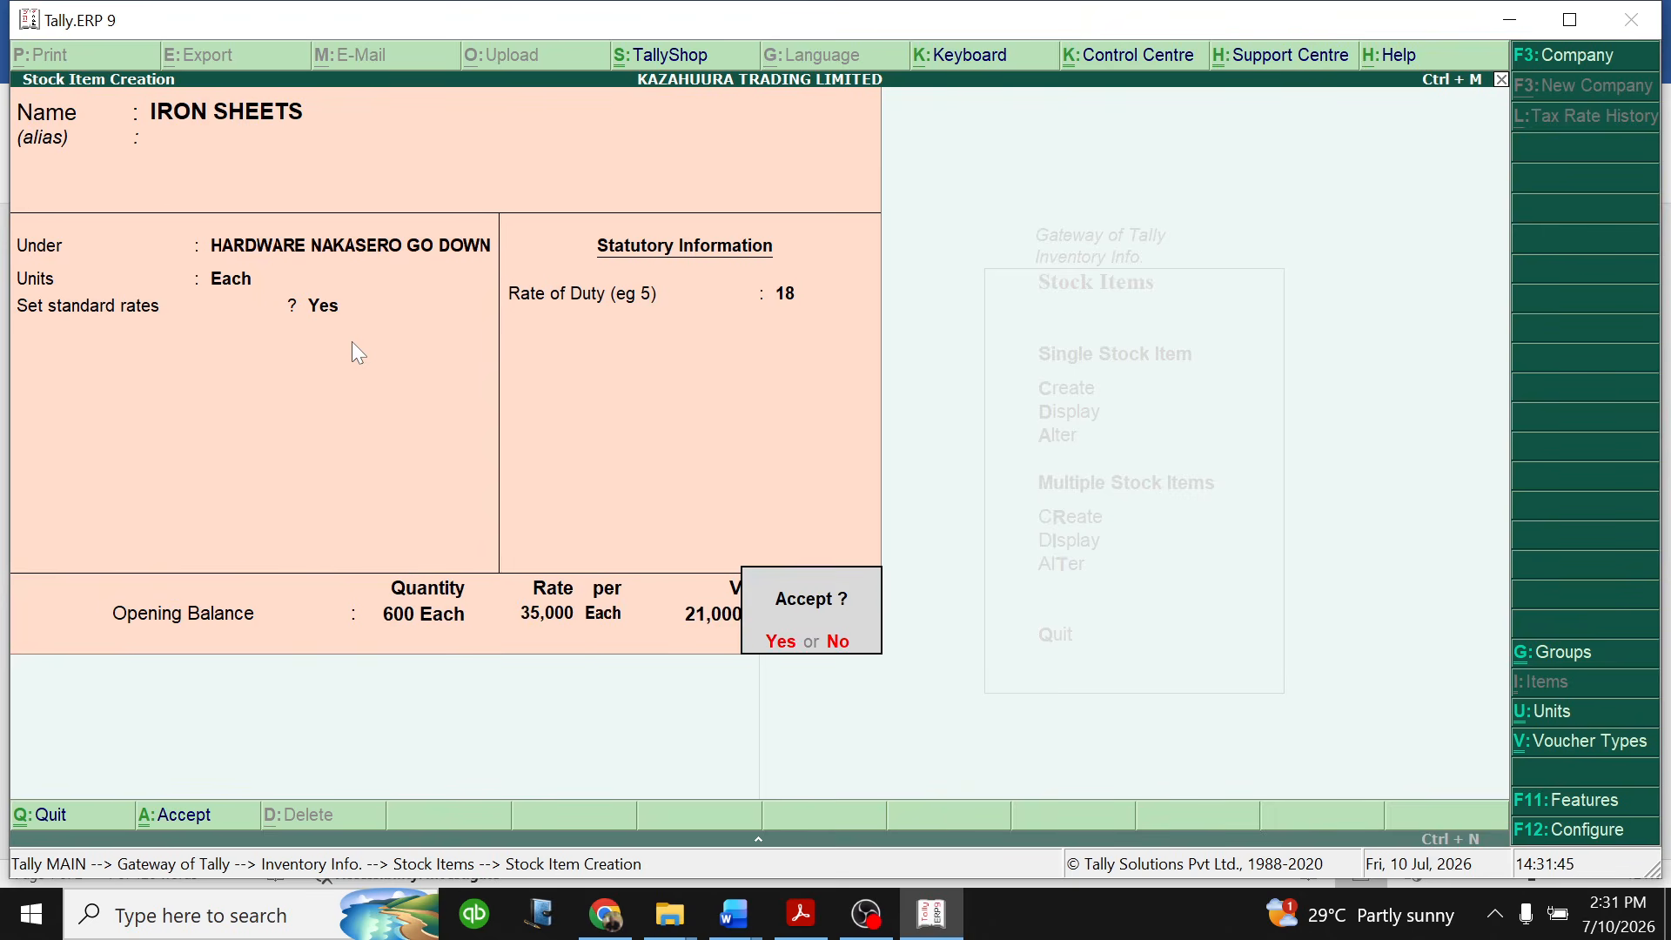
key("Return")
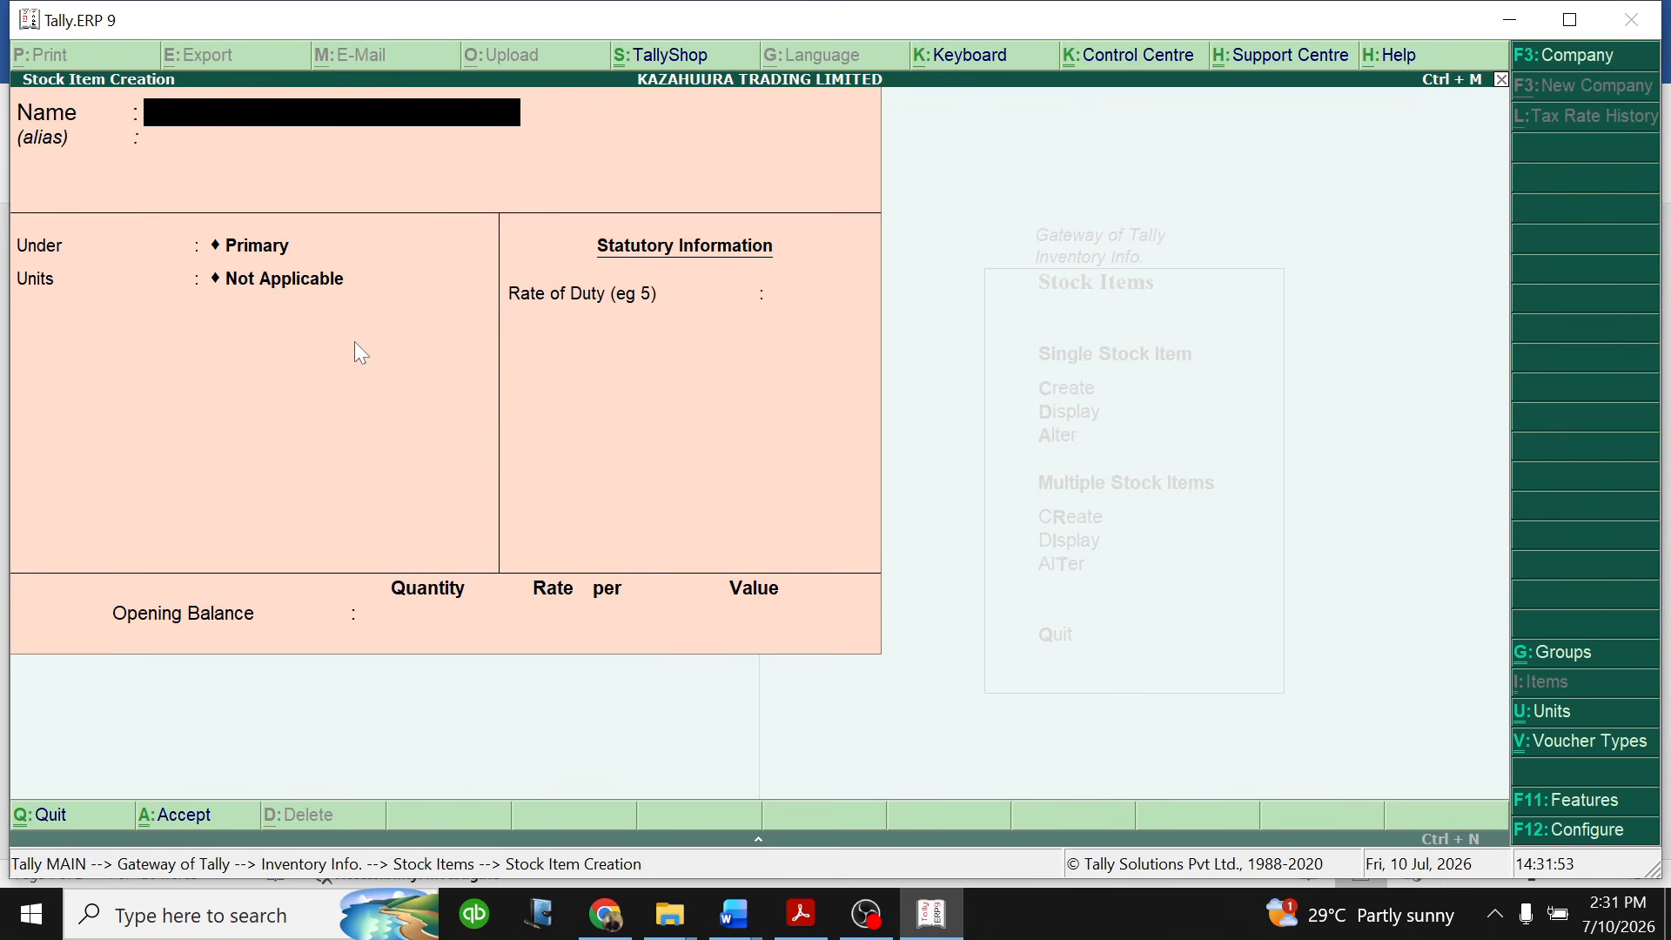
- Name the new stock item CEMENT, without an alias, and place it under the HARDWARE NAKASERO GO DOWN group
type("CEMENT")
key("Return")
key("Return")
key("Down")
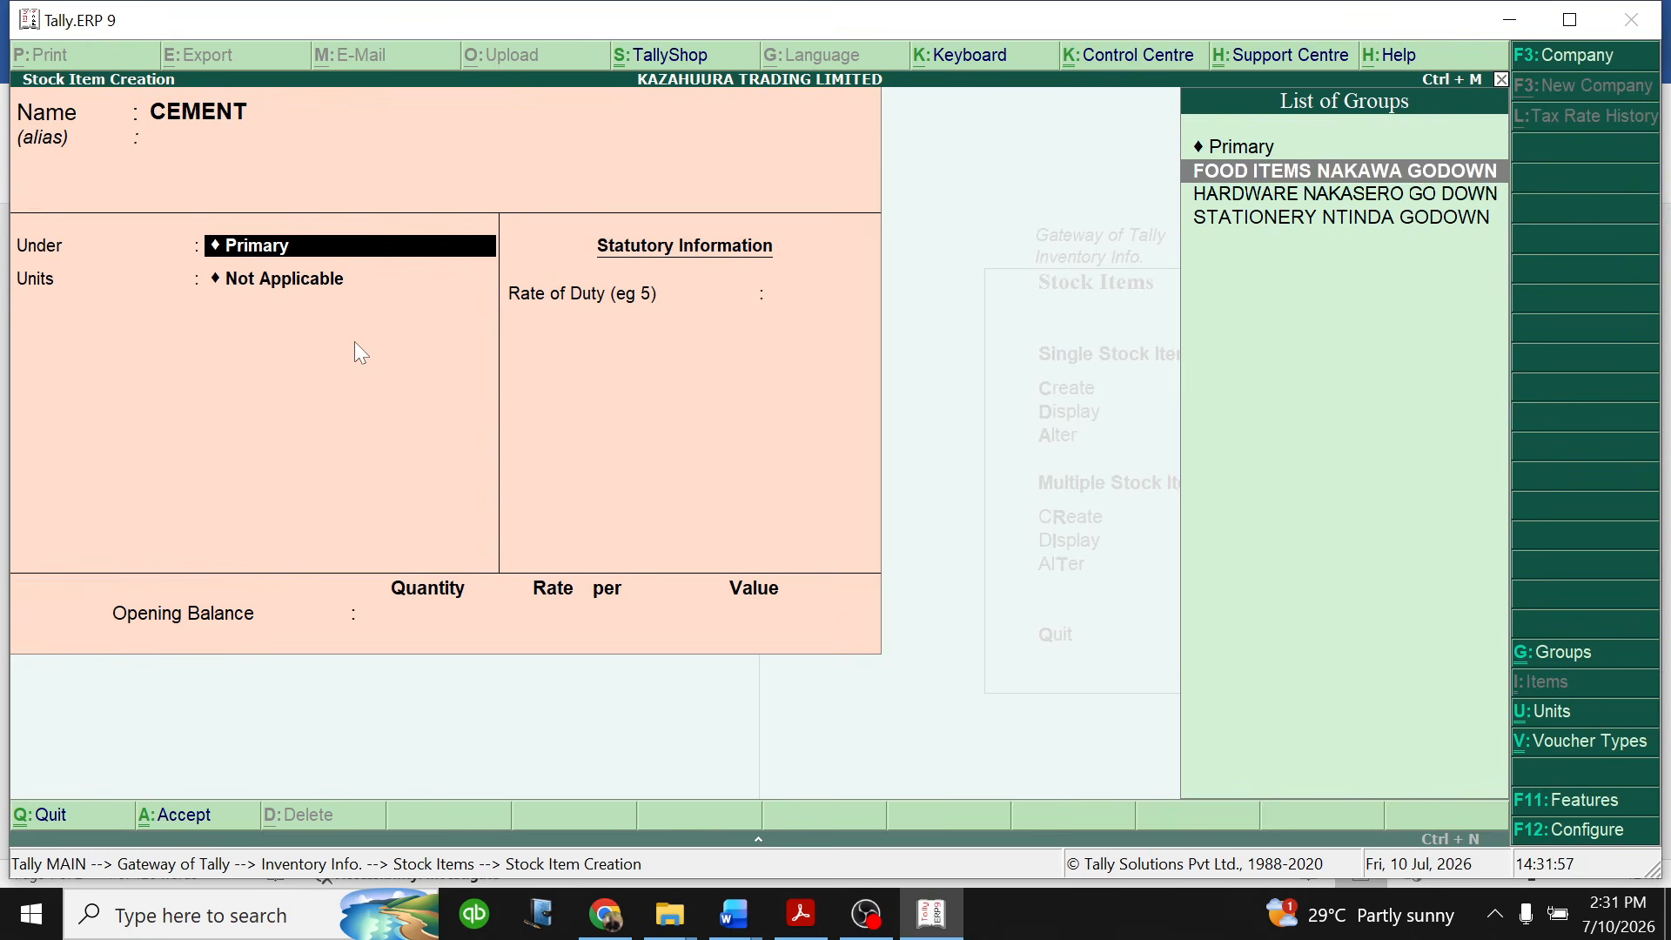
key("Down")
key("Return")
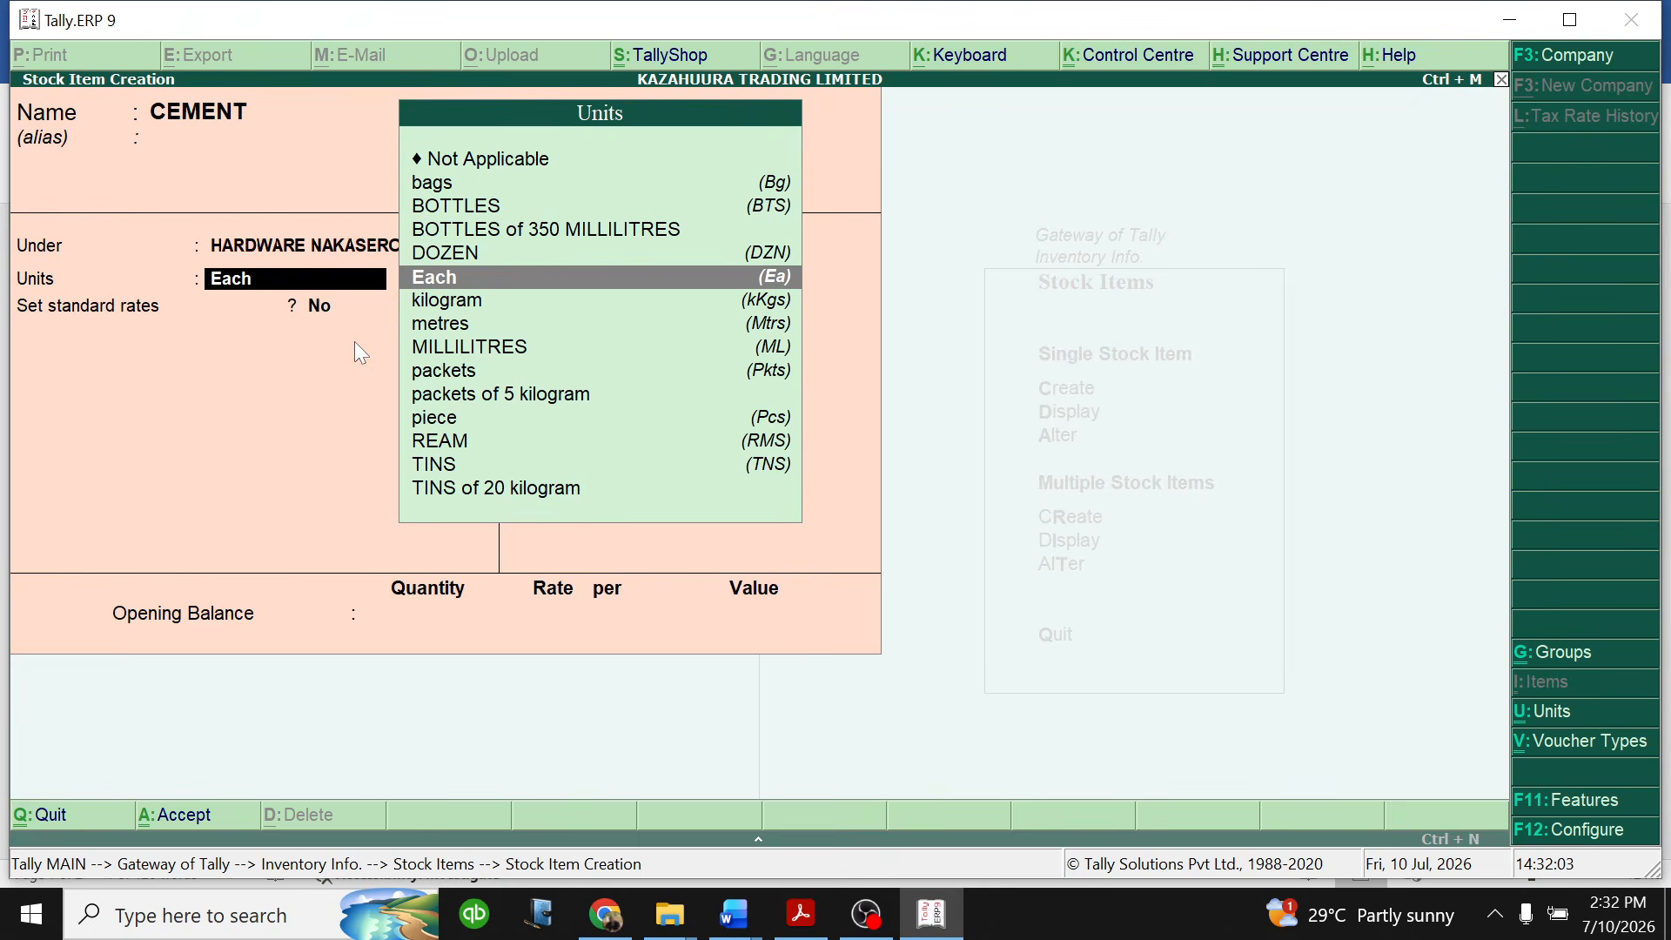
- Set the unit of measure for CEMENT to bags
key("Down")
key("Up")
key("Up")
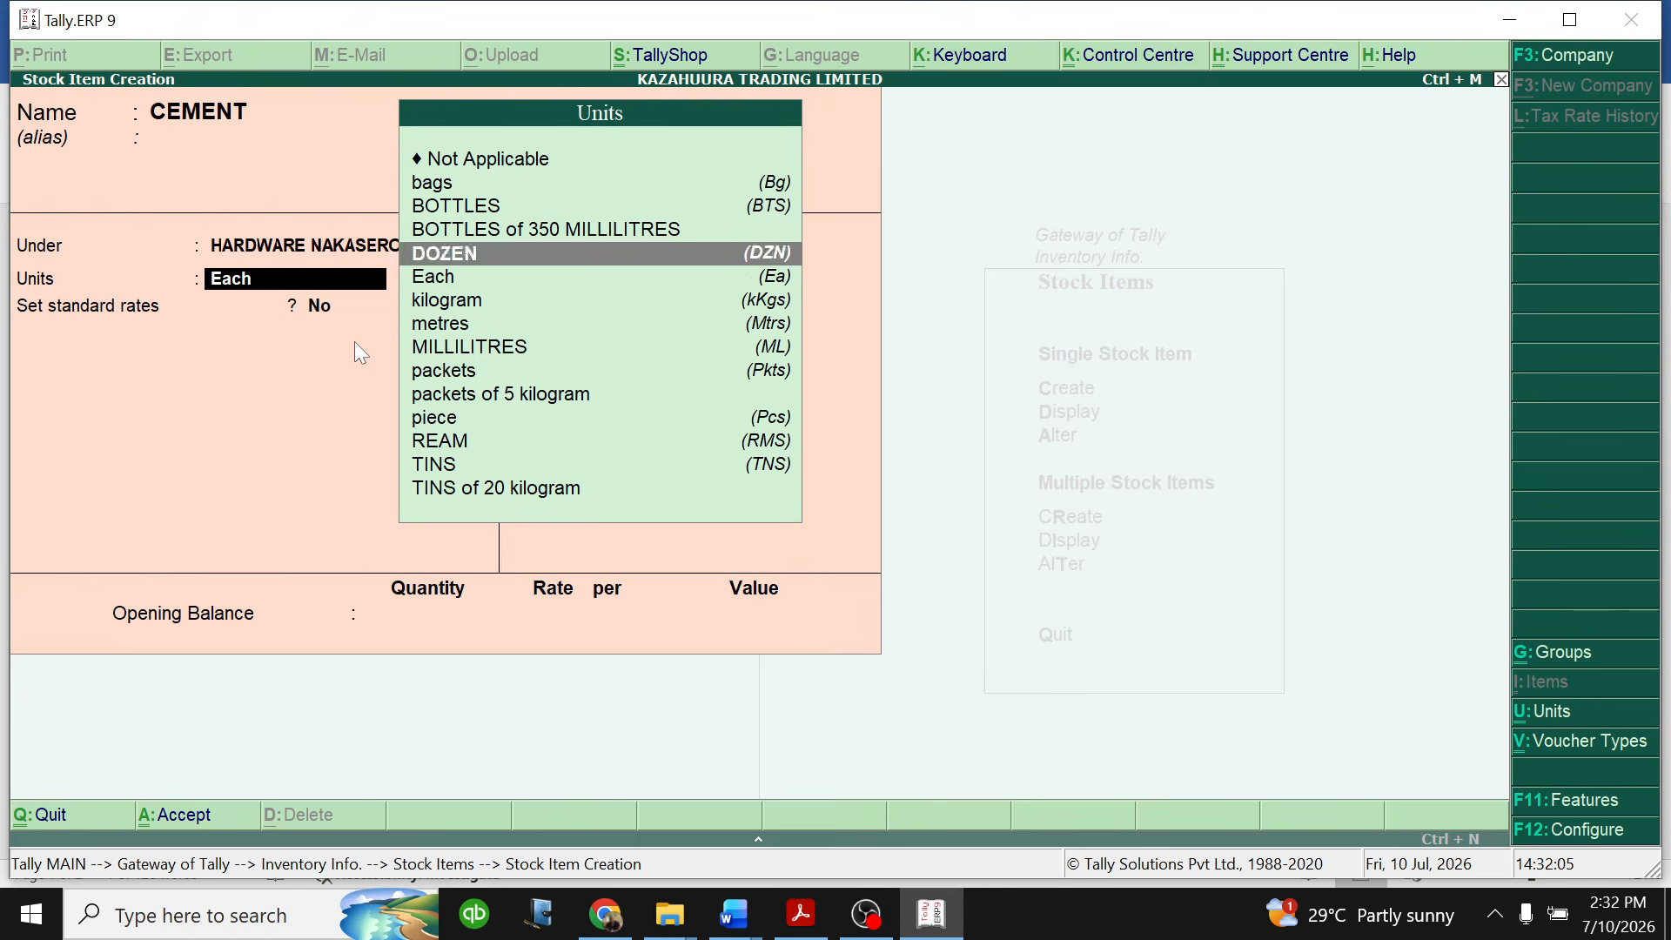
key("Up")
key("Up")
key("Up")
key("Return")
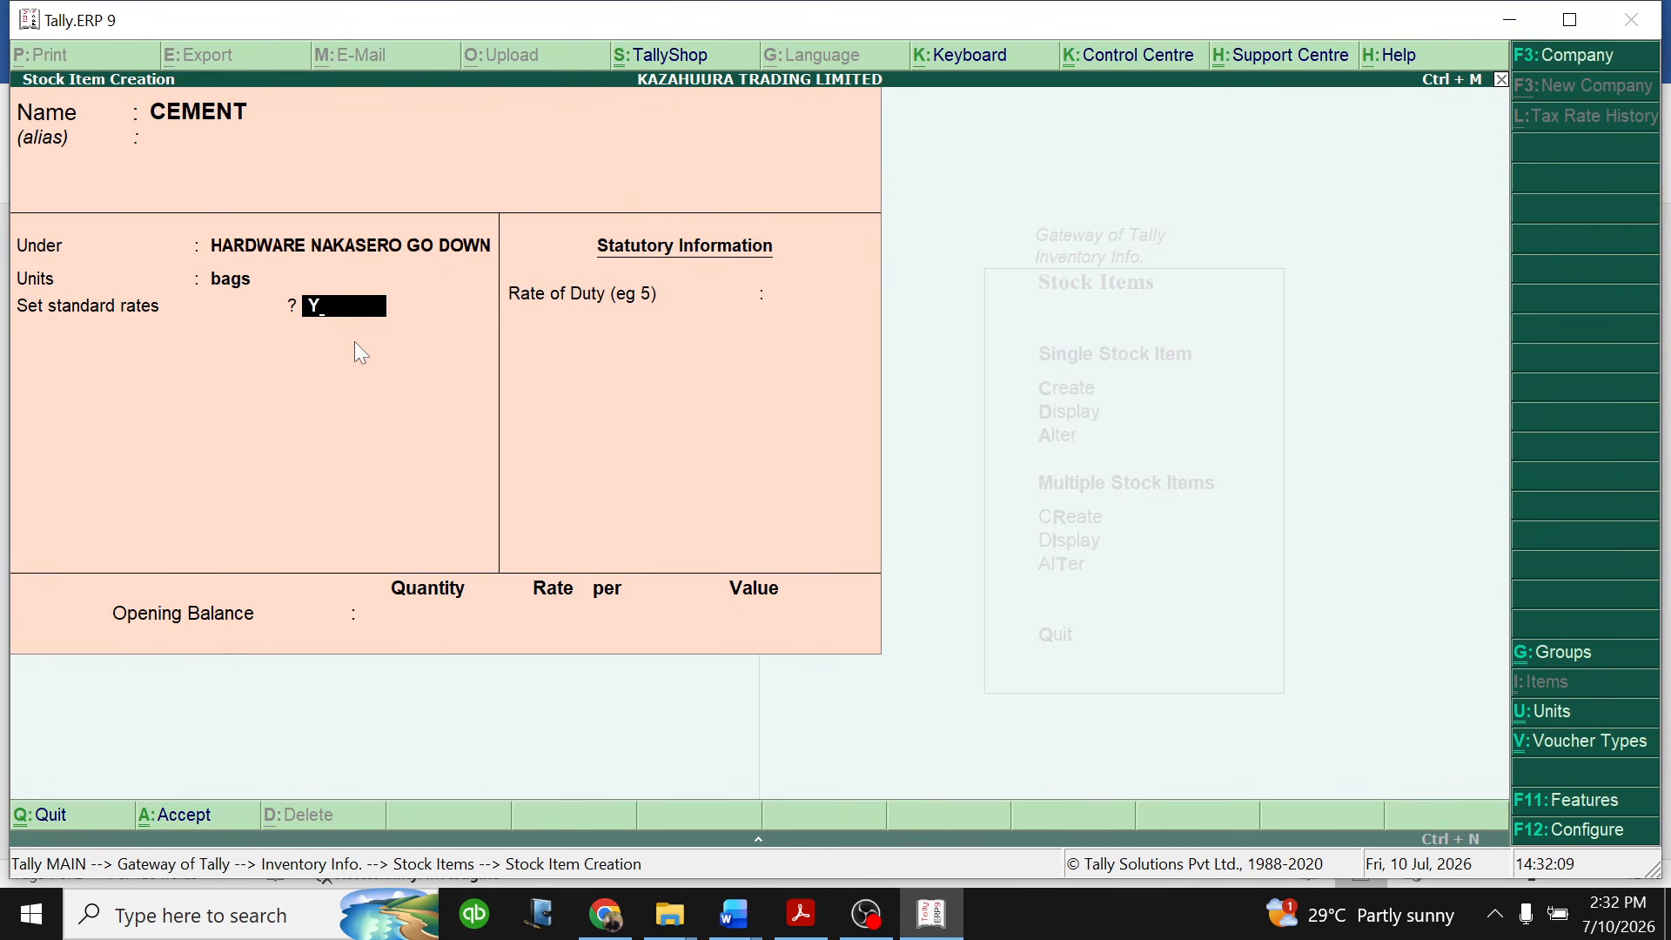
- Enable standard rates for CEMENT and set the standard cost to 50,000 per bag from 1-Jan-2026
key("Return")
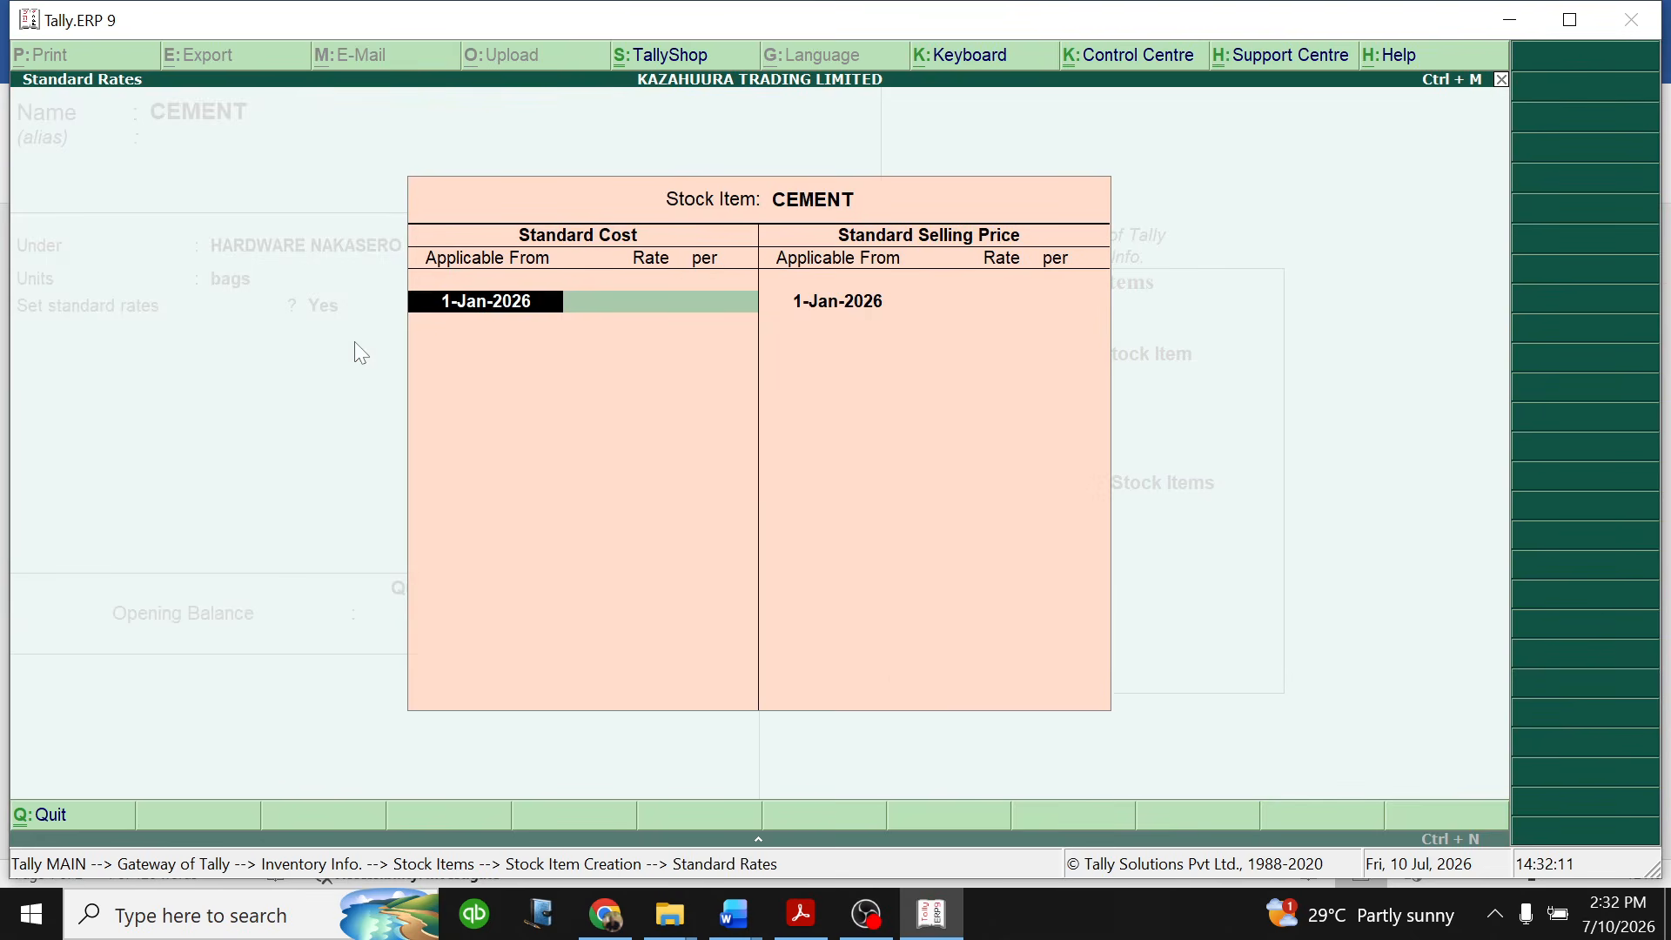
key("Return")
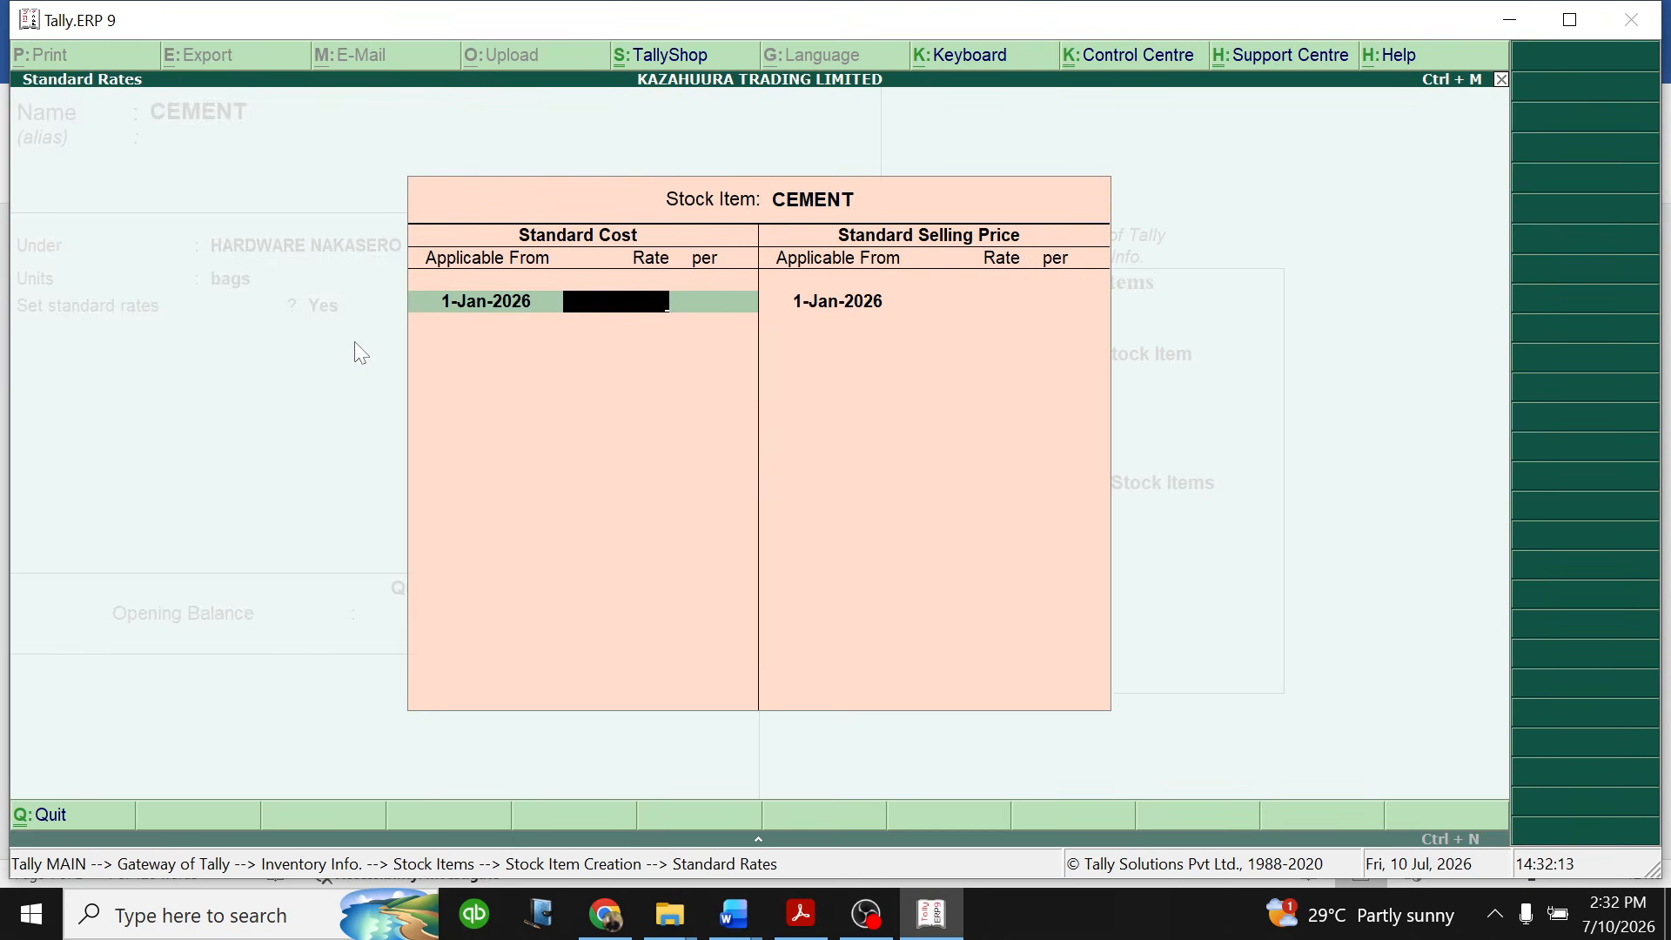
type("50,")
type("0000")
key("Return")
key("Return")
- Set the CEMENT standard selling price to 85,000 per bag from 1-Jan-2026 and finish the standard rates
key("Return")
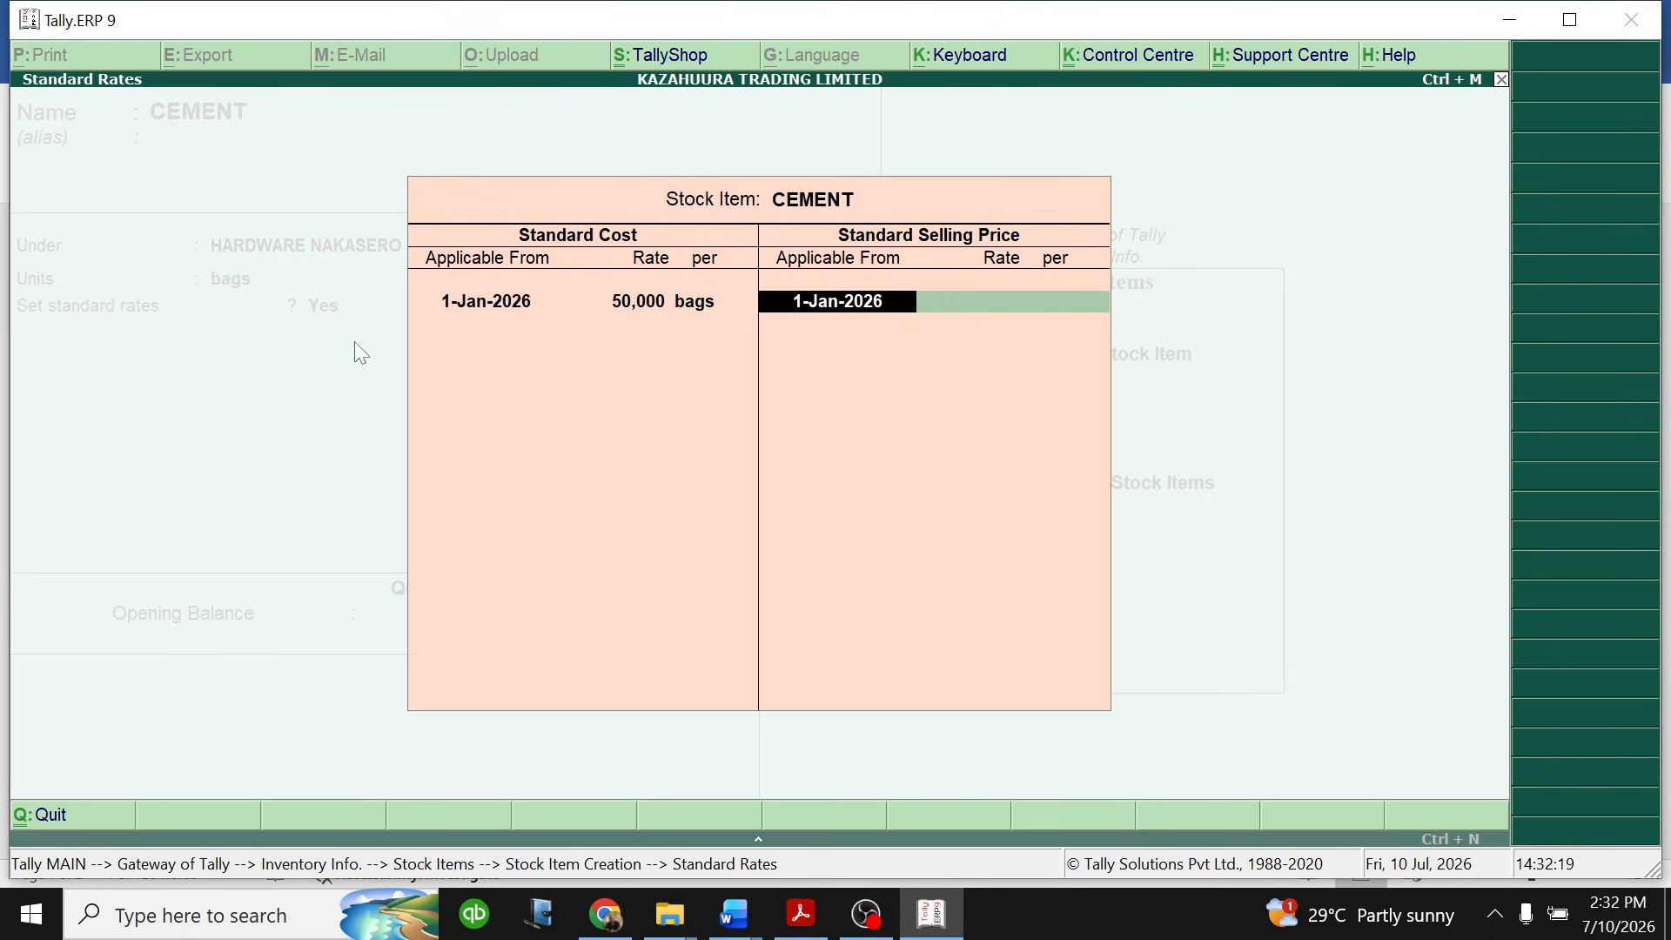
key("Return")
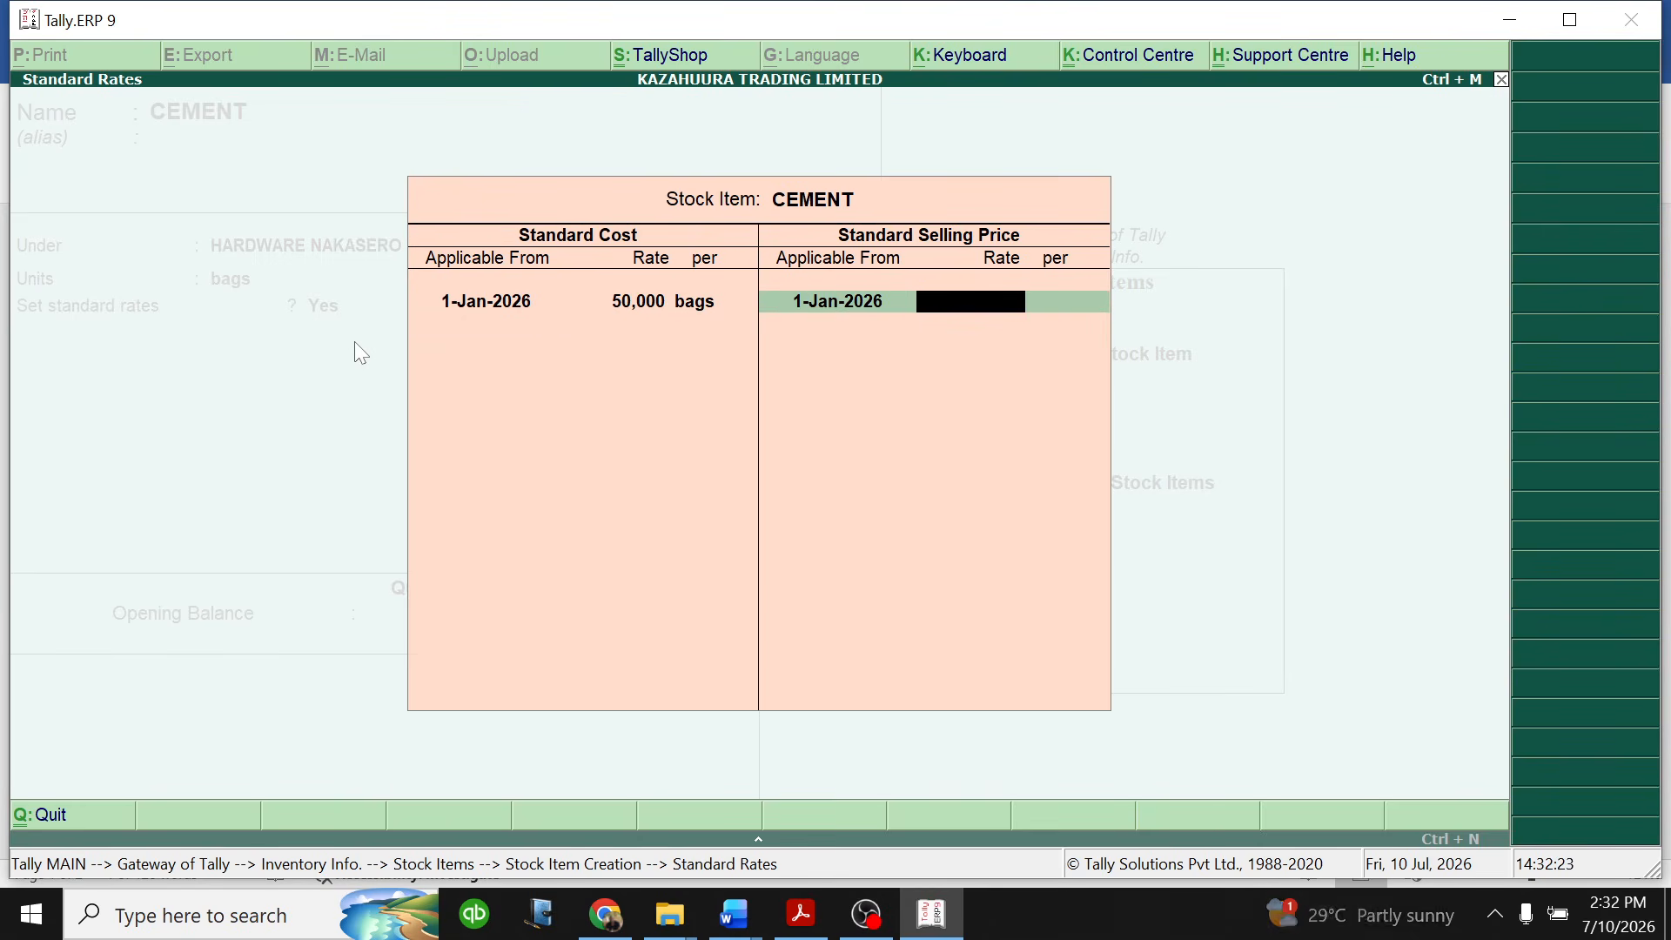
type("85000")
key("Return")
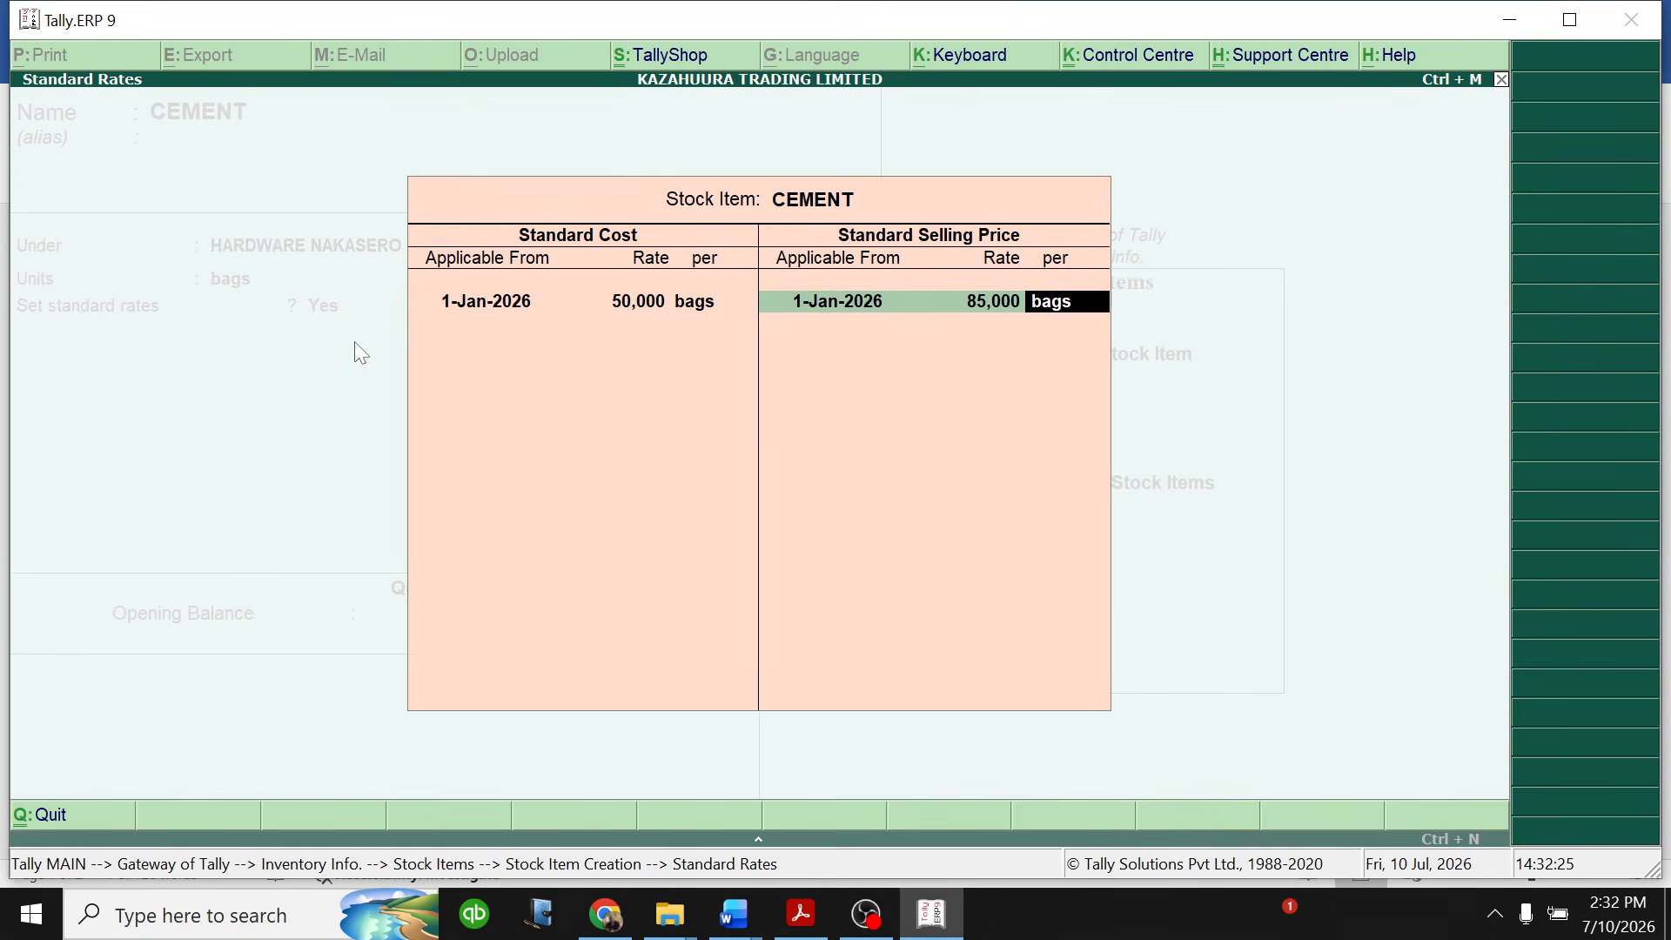
key("Return")
key("Return")
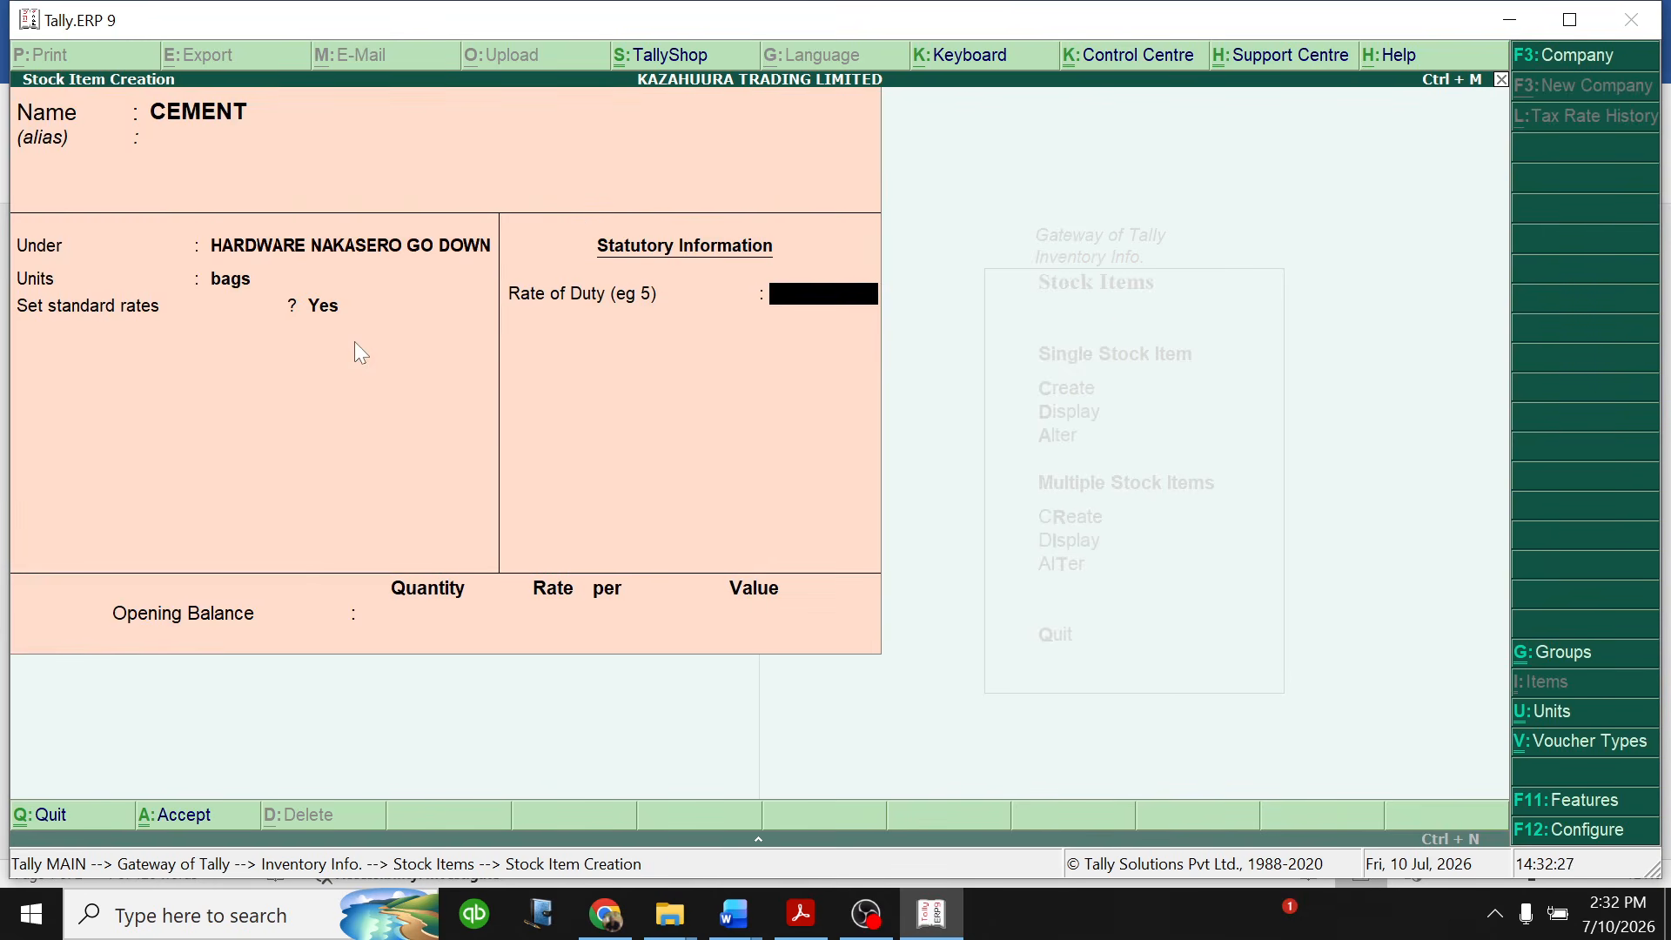
- Set the CEMENT rate of duty to 18 and the opening balance quantity to 400 bags
type("18")
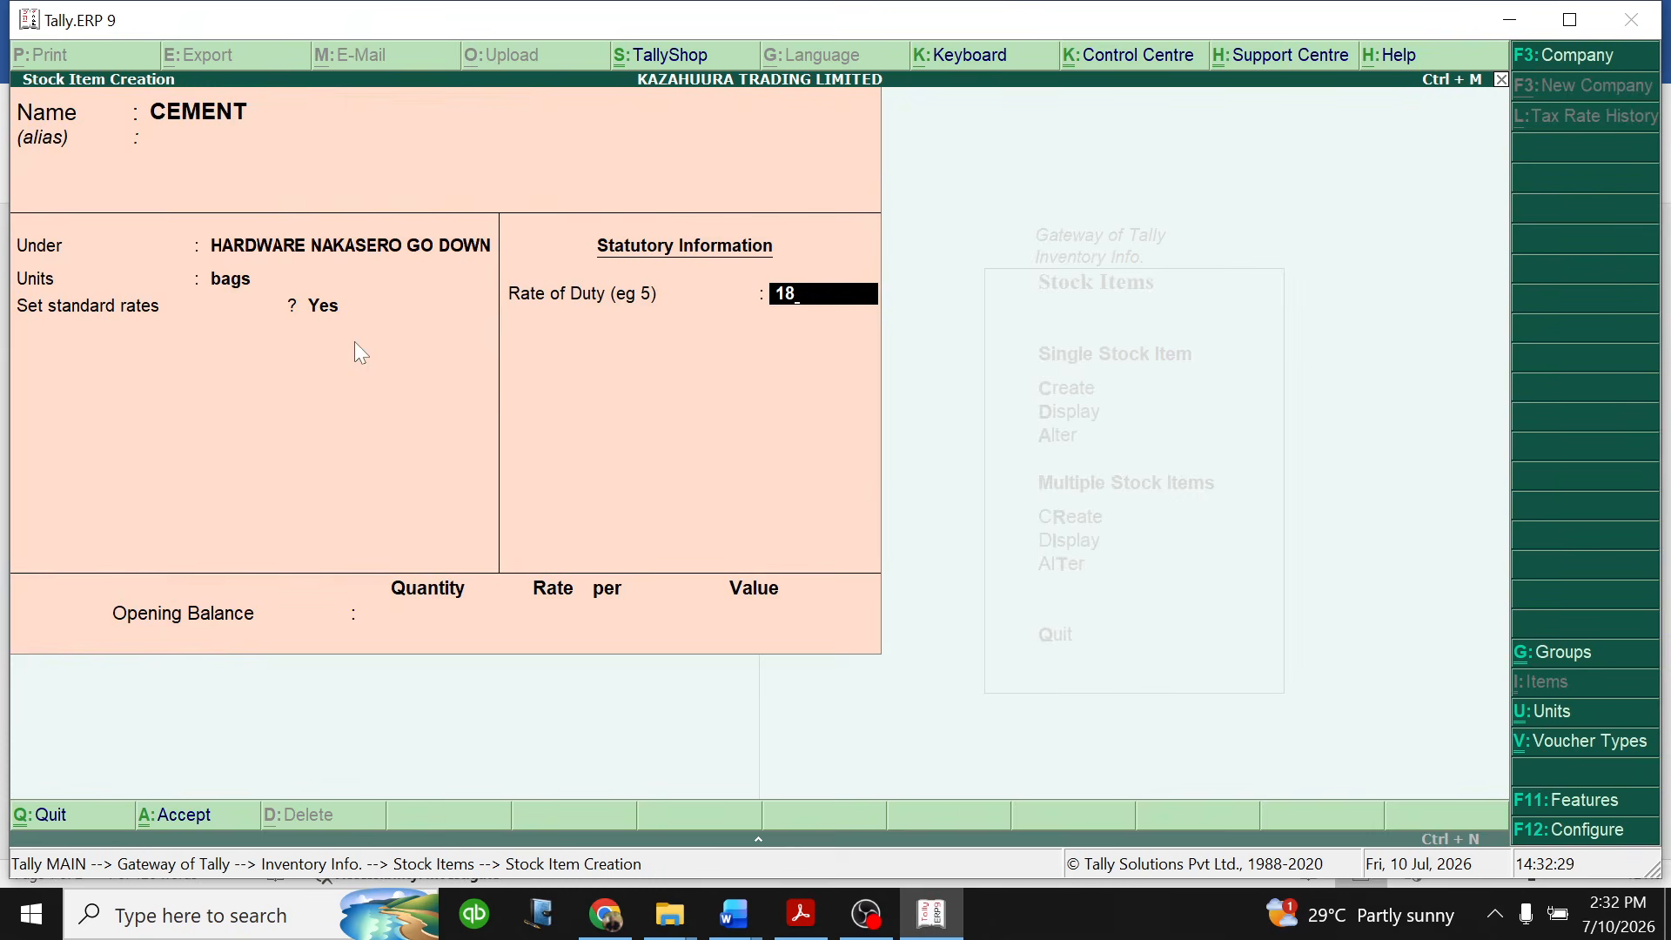
key("Return")
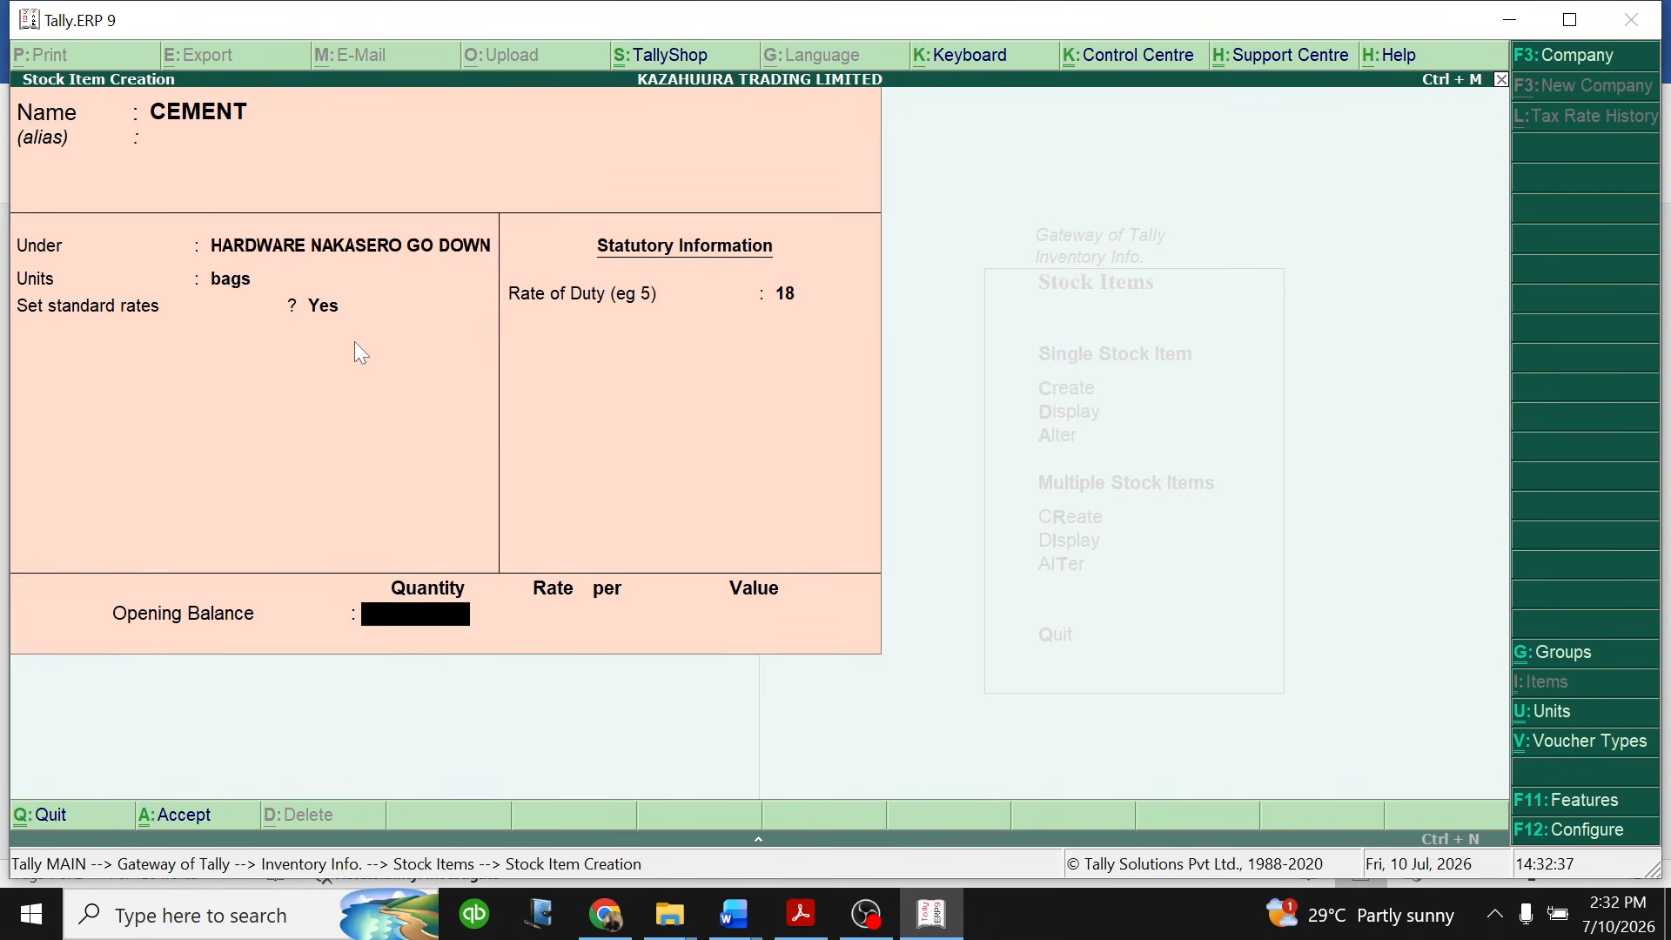
type("400")
key("Return")
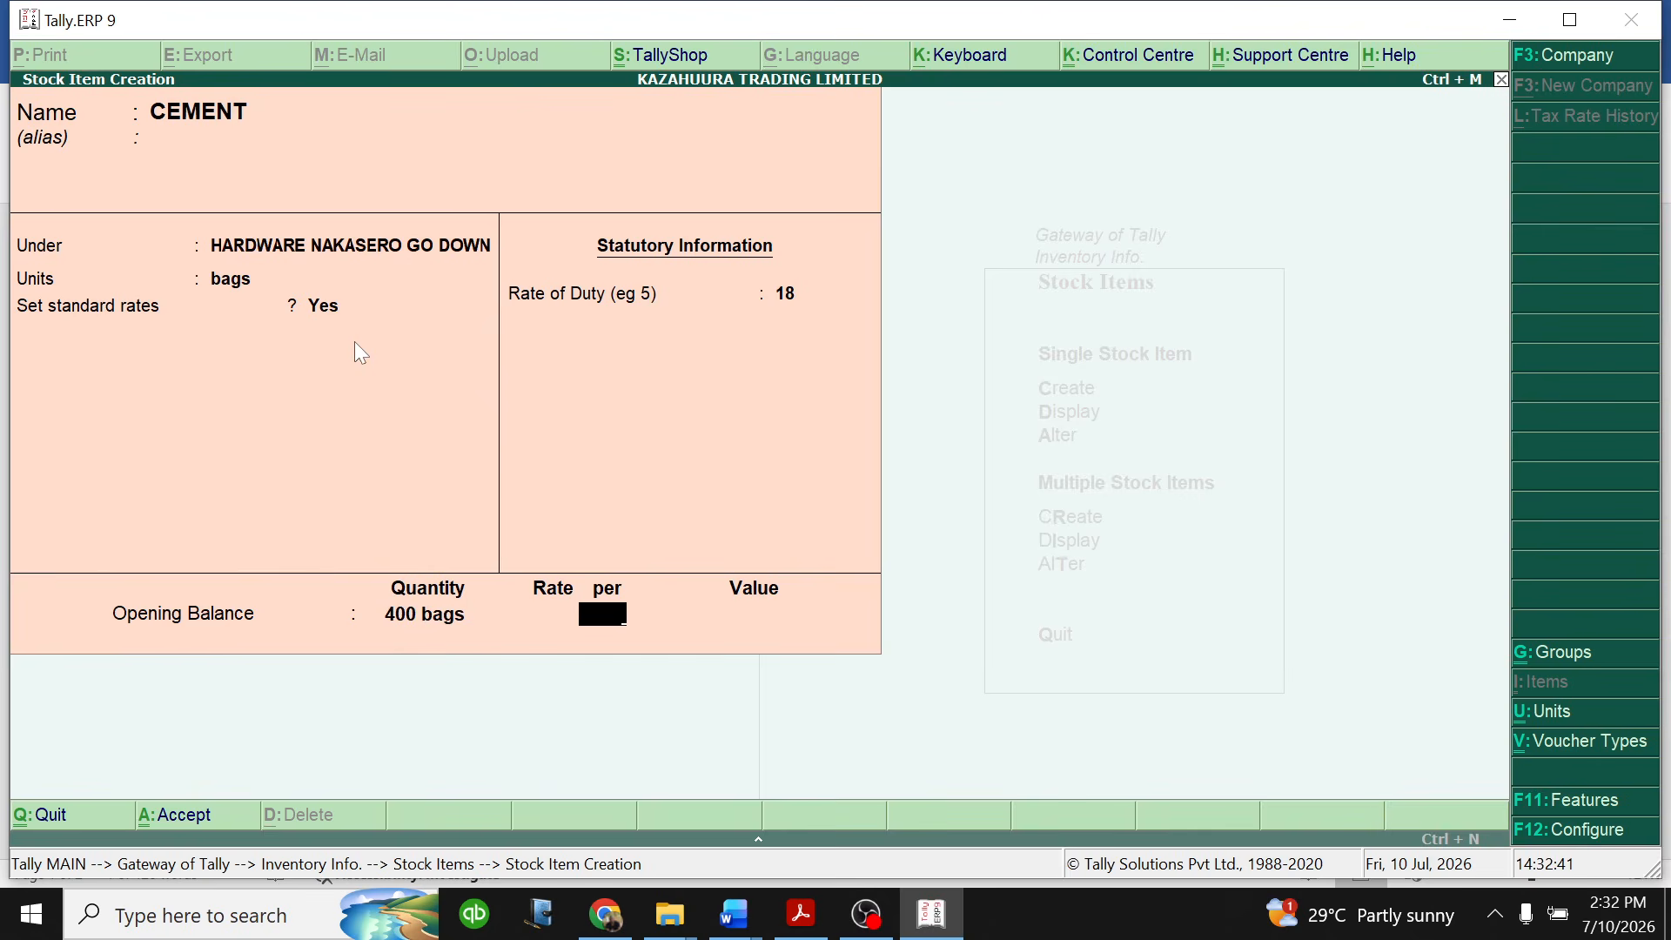
- Set the CEMENT opening balance rate to 50,000 per bag and save the stock item
key("BackSpace")
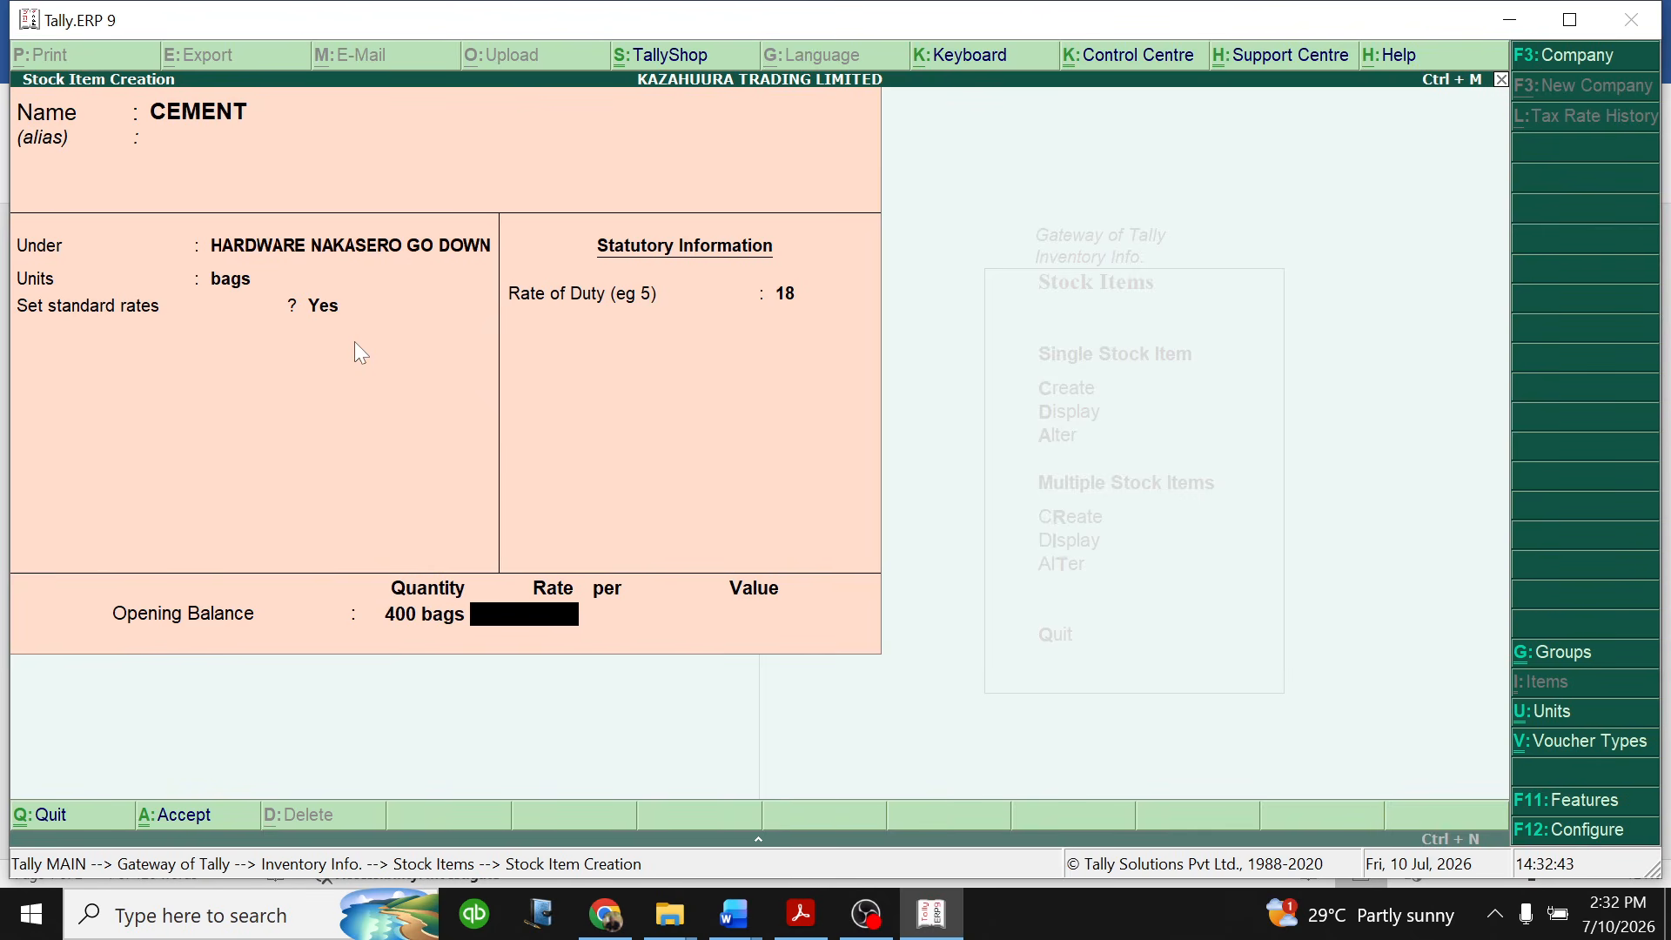
type("50000")
key("Return")
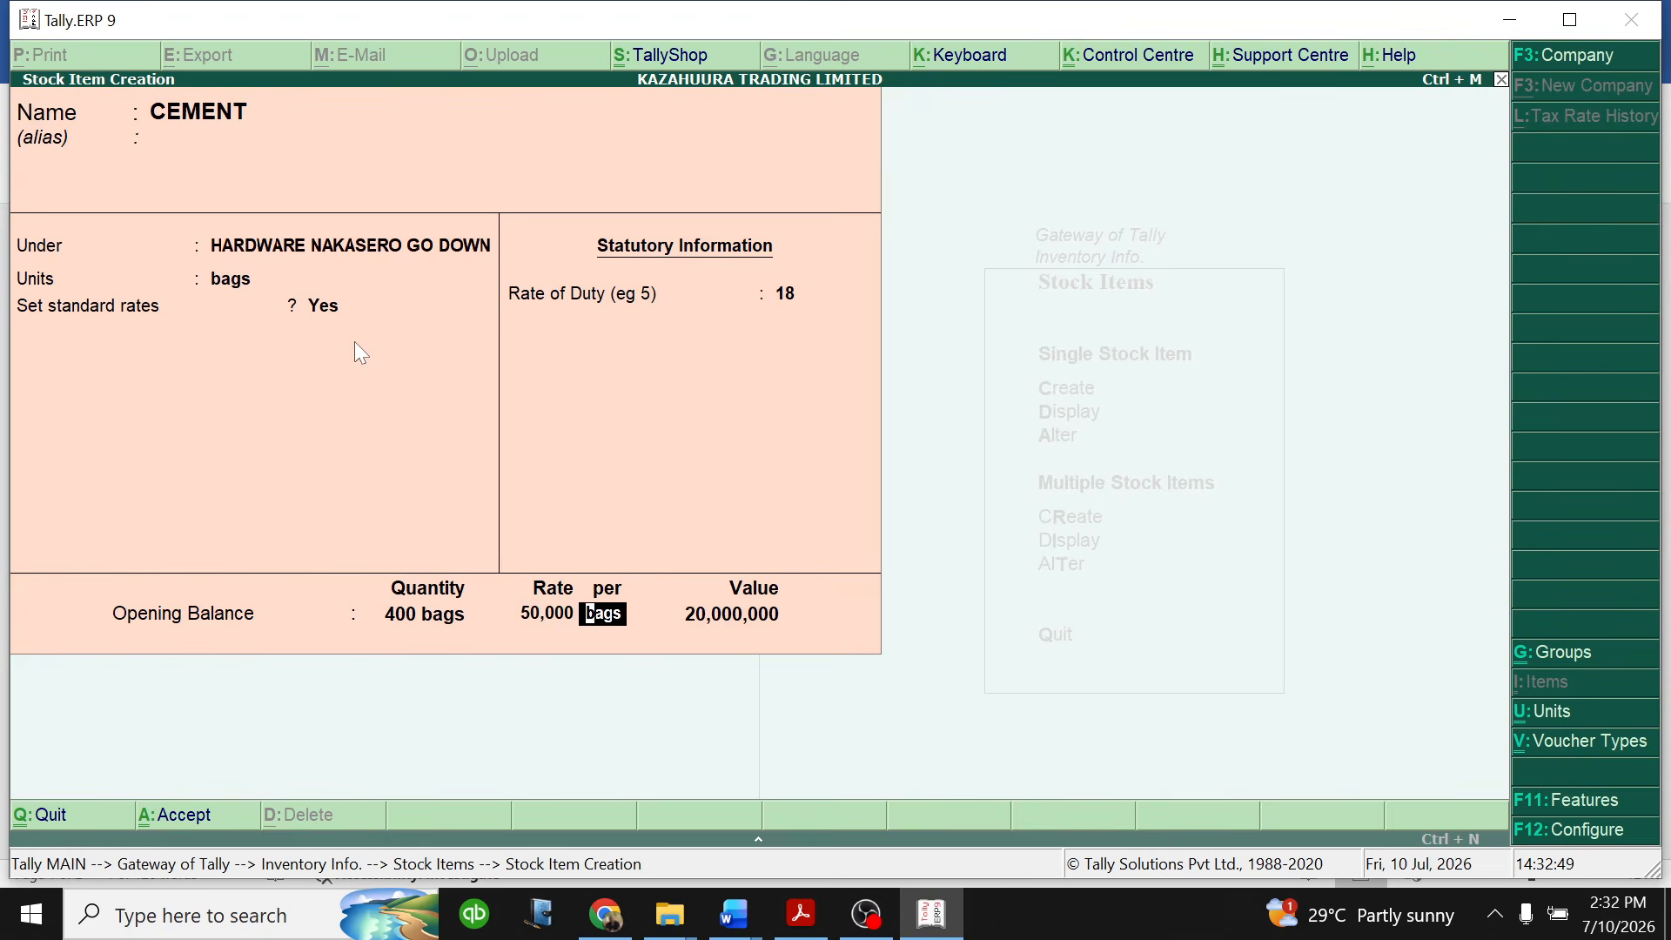
key("Return")
key("Return")
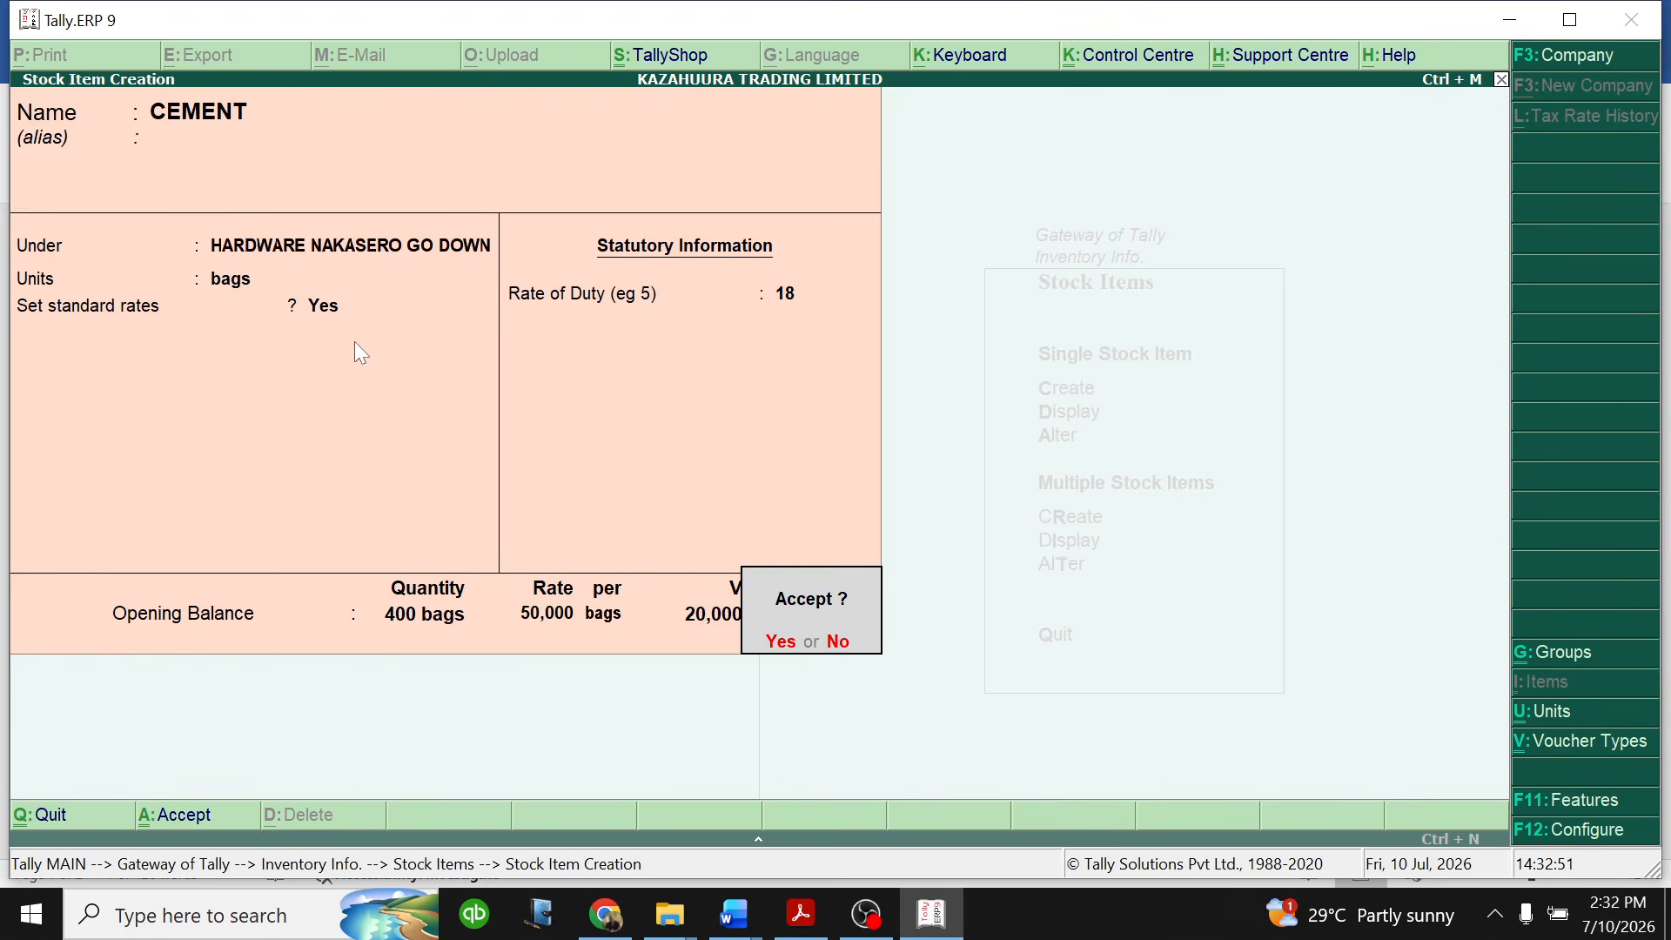
key("Return")
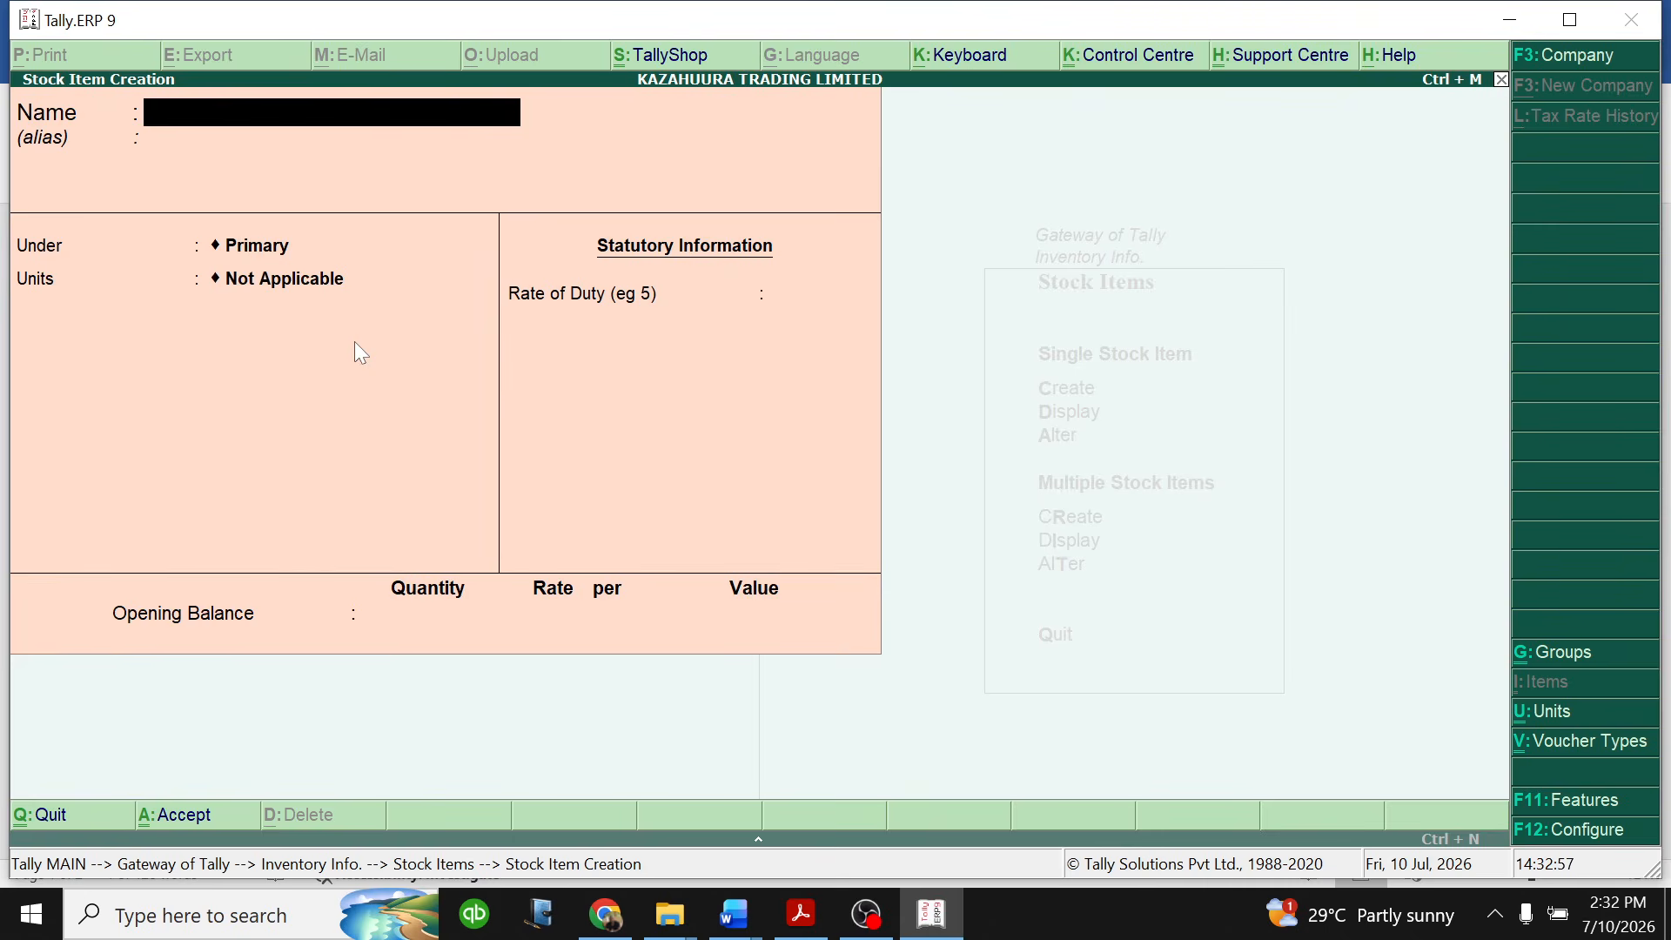
- Name the new stock item BRICKS and check the Bricks row of the inventory table in the Word question document
type("BRICKS")
left_click(735, 914)
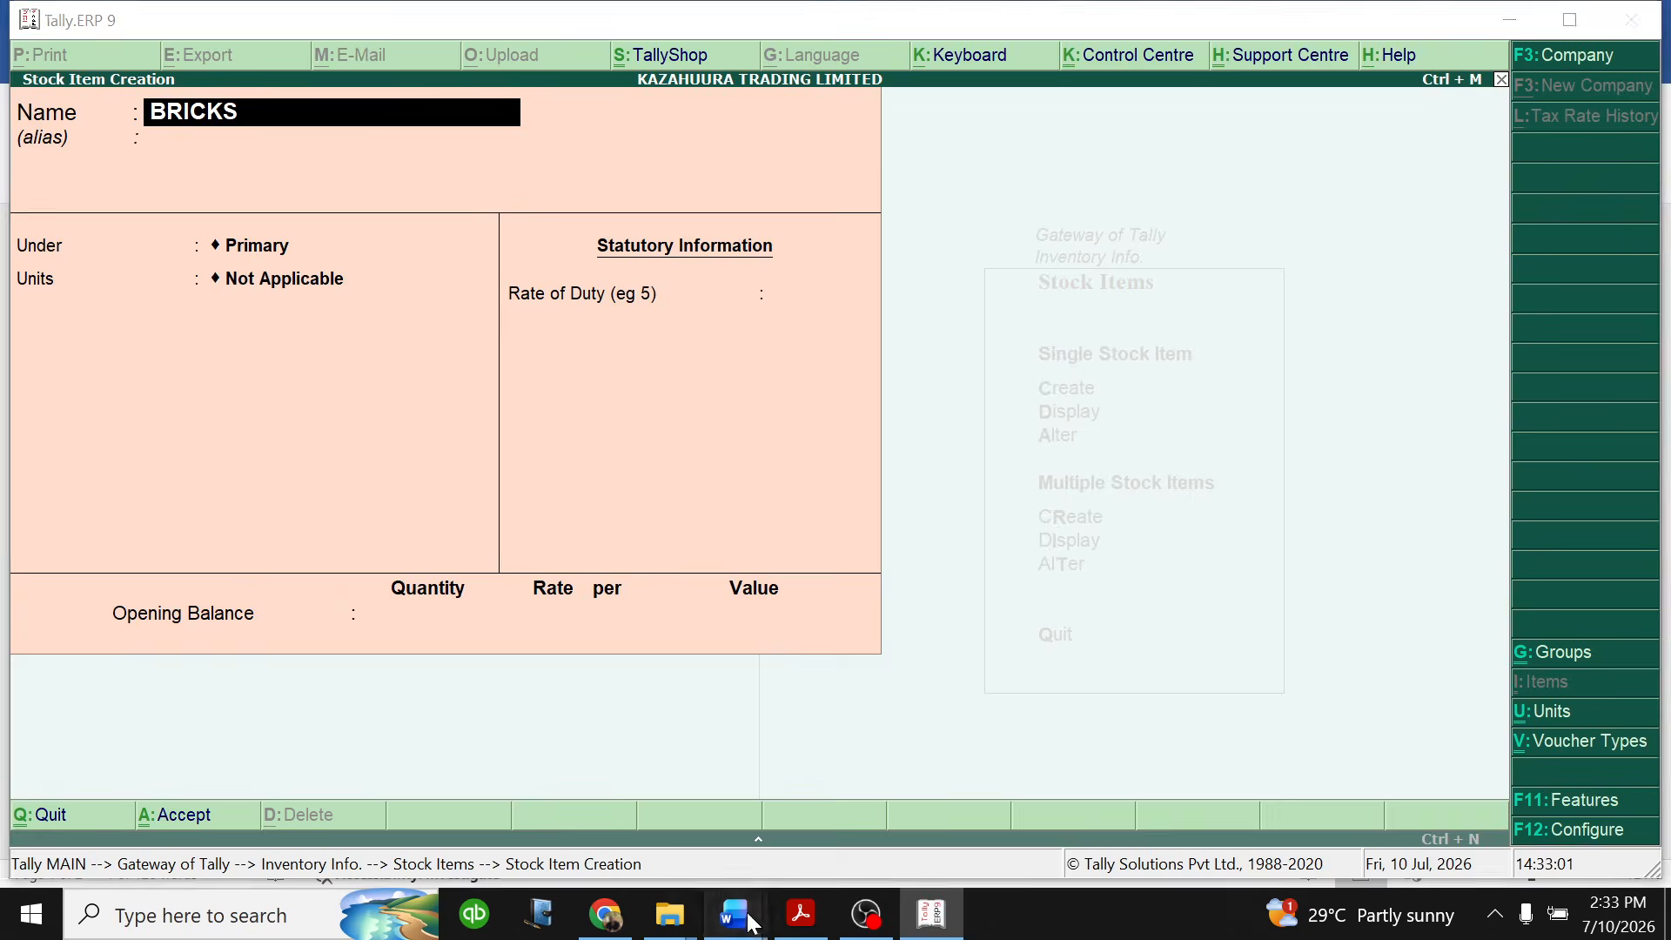
left_click(755, 819)
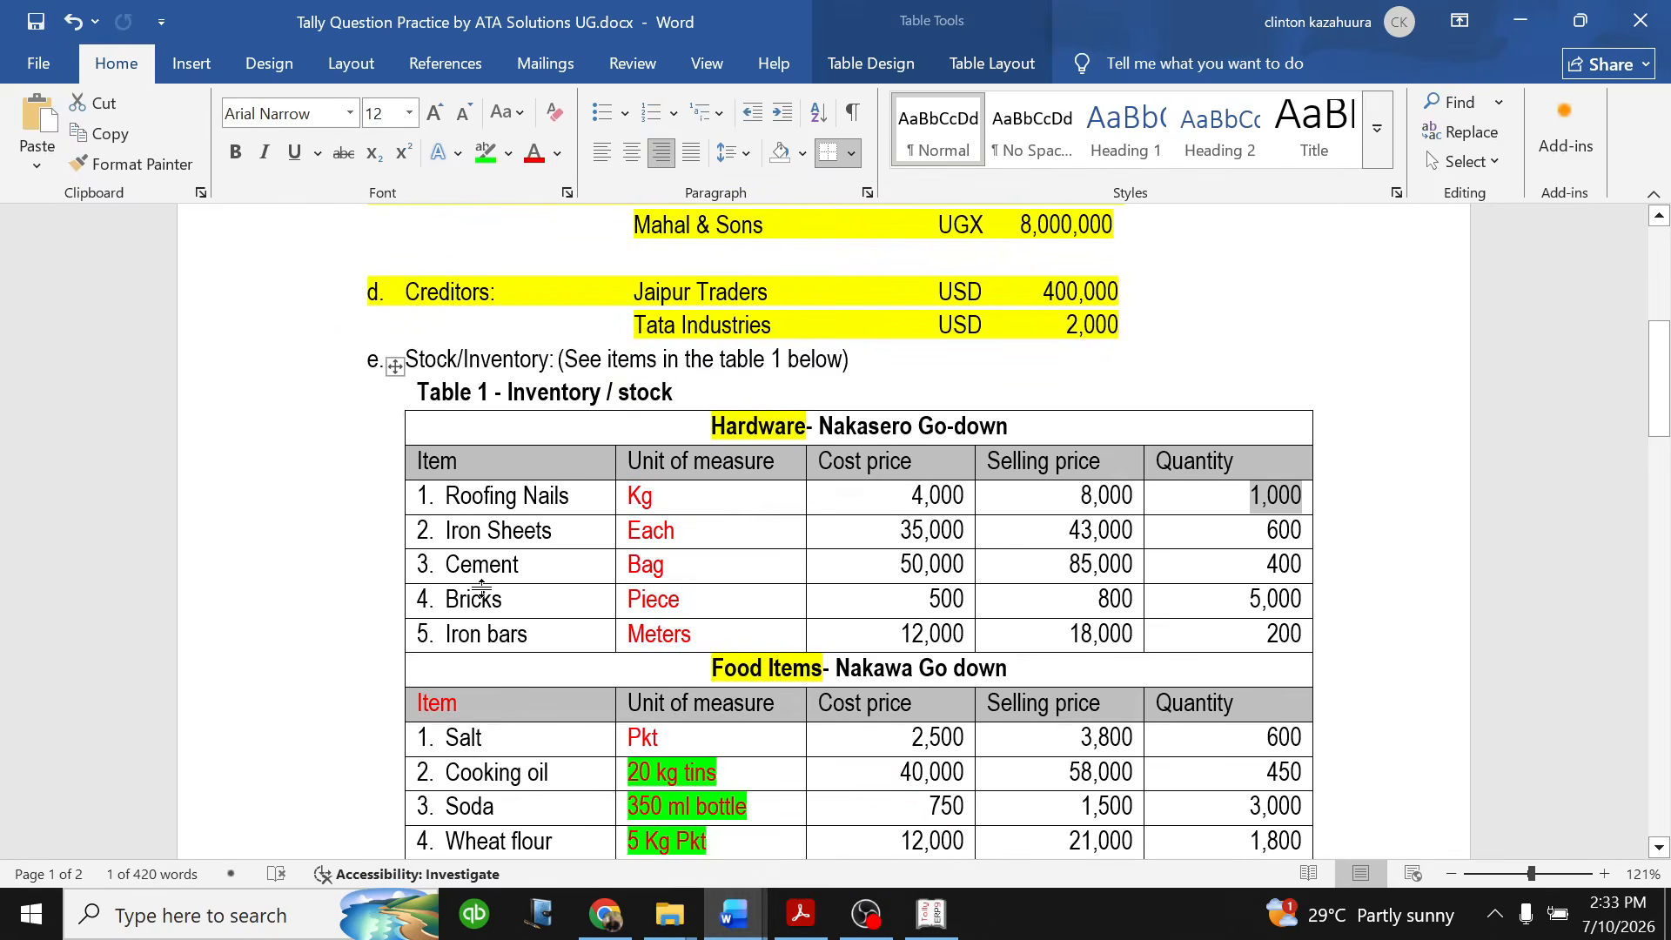
mouse_move(474, 602)
left_mouse_down()
mouse_move(905, 623)
mouse_move(1245, 602)
left_mouse_up()
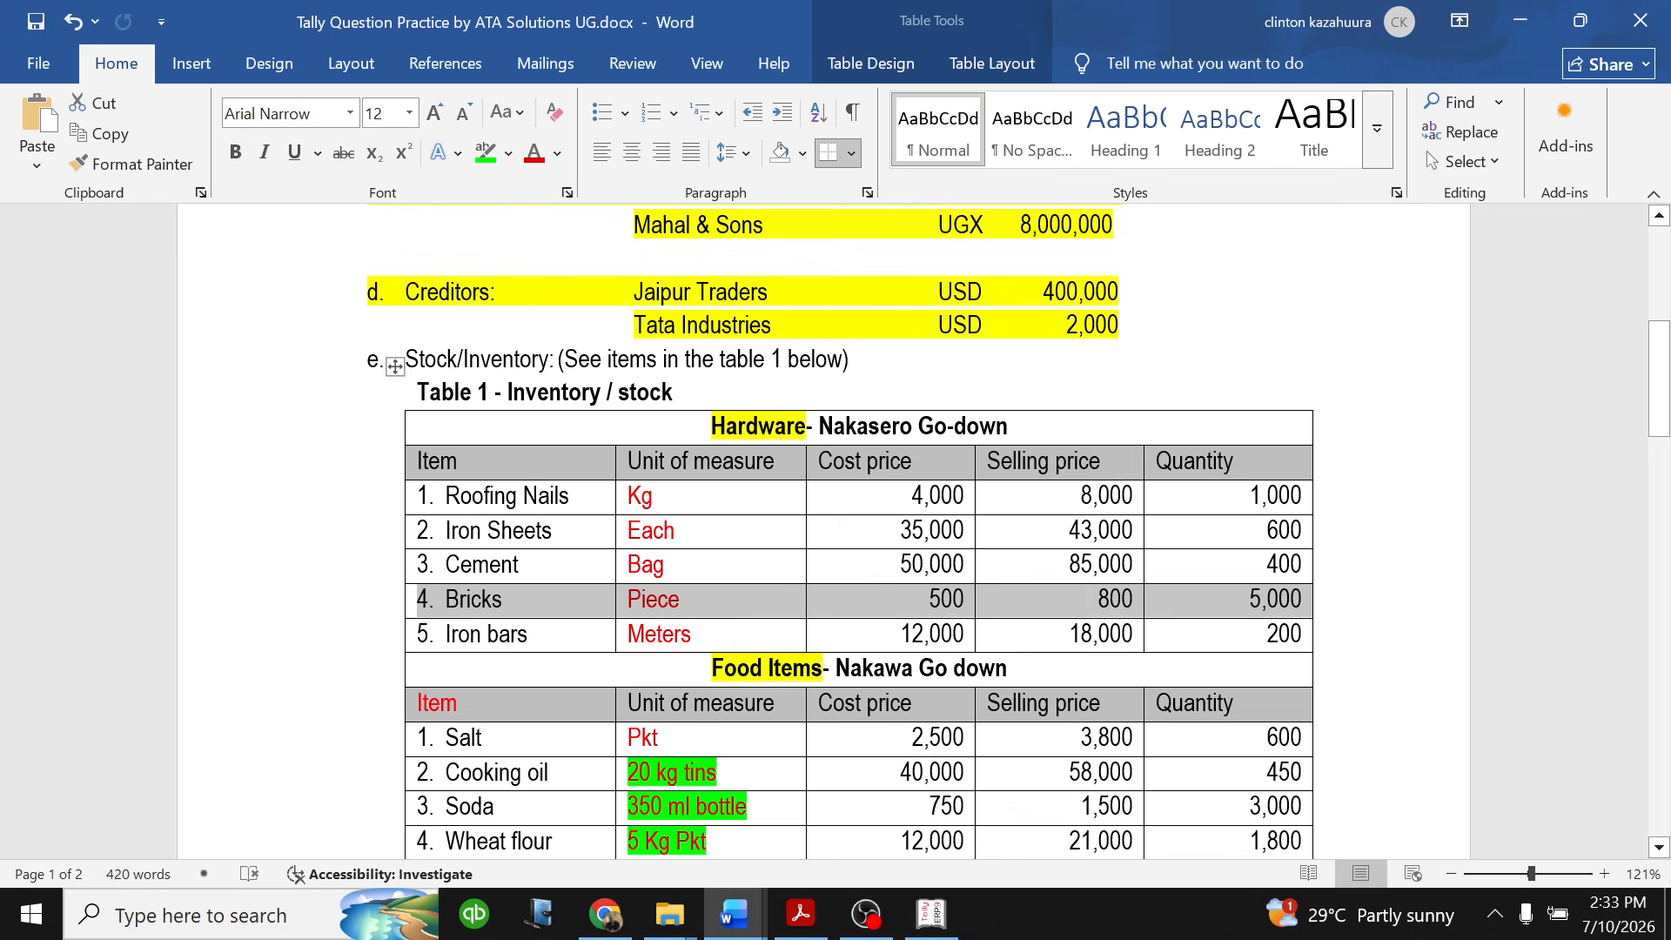
left_click(931, 914)
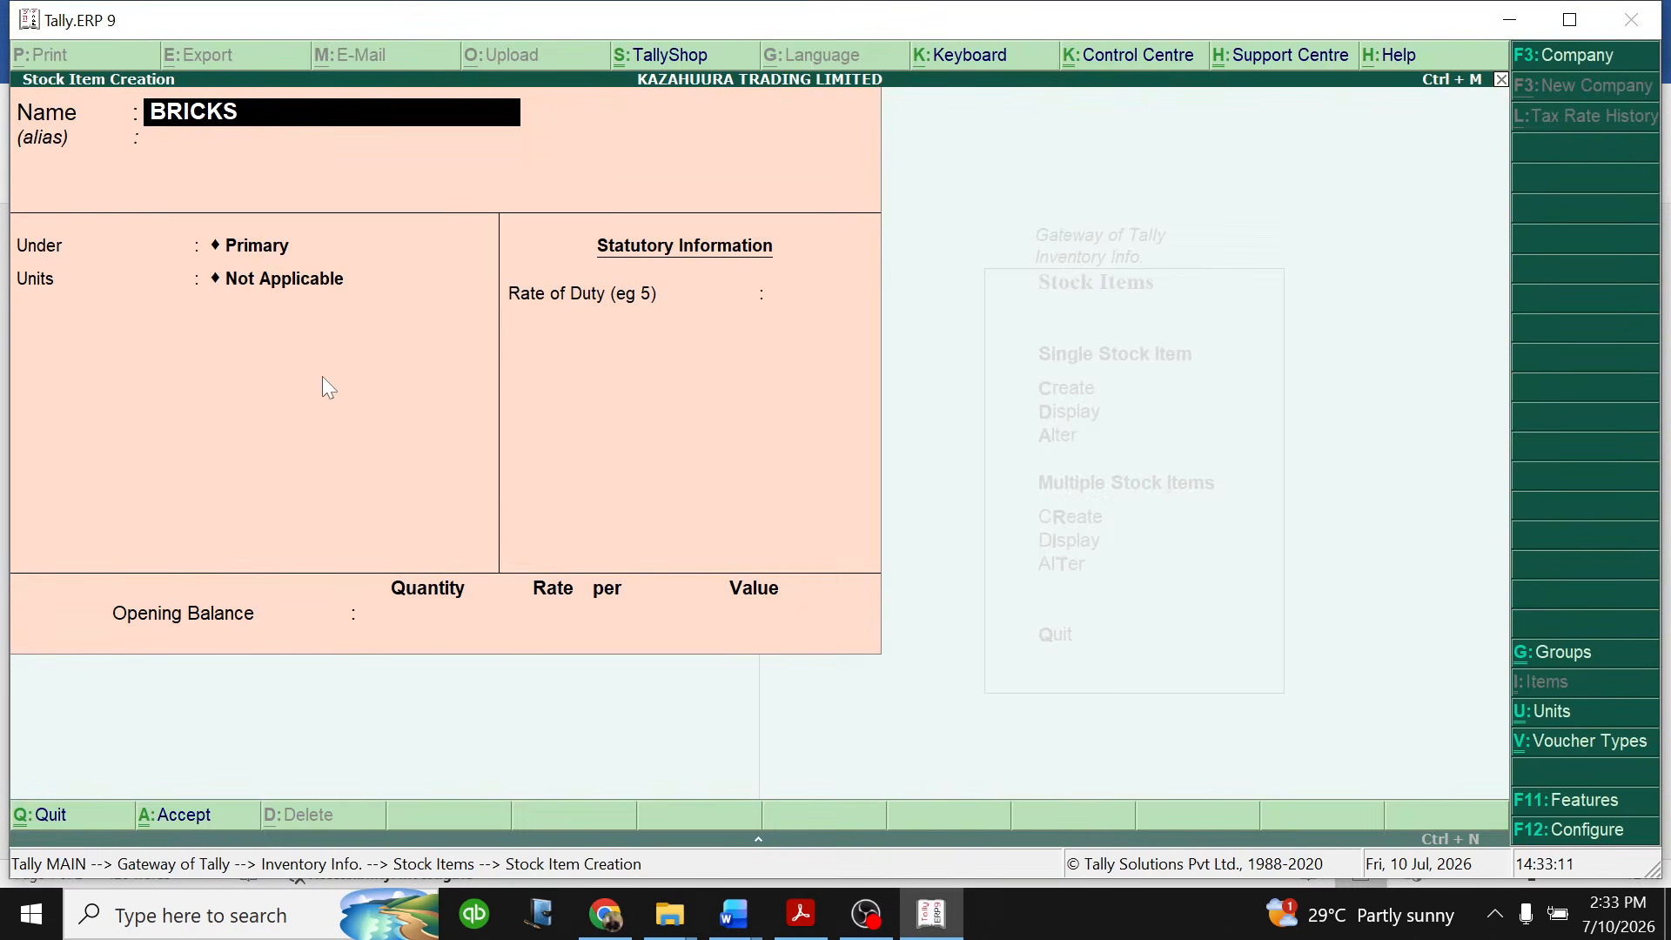
- Place BRICKS under the HARDWARE NAKASERO GO DOWN group, leaving the alias blank
key("Return")
key("Return")
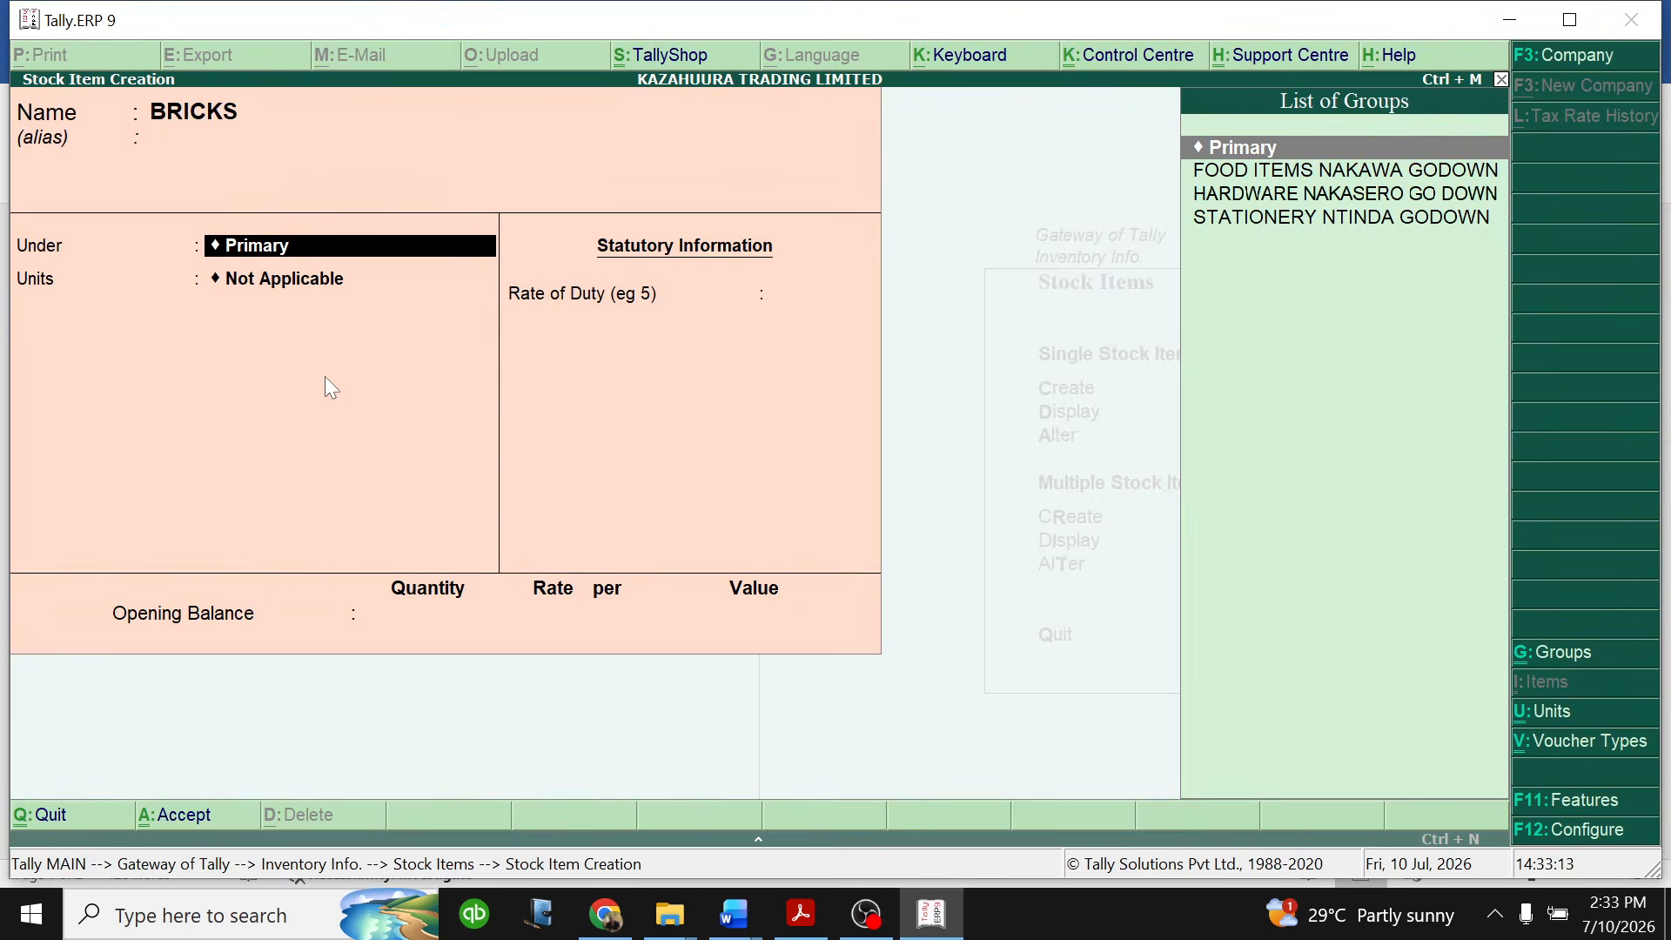
key("Down")
key("Down")
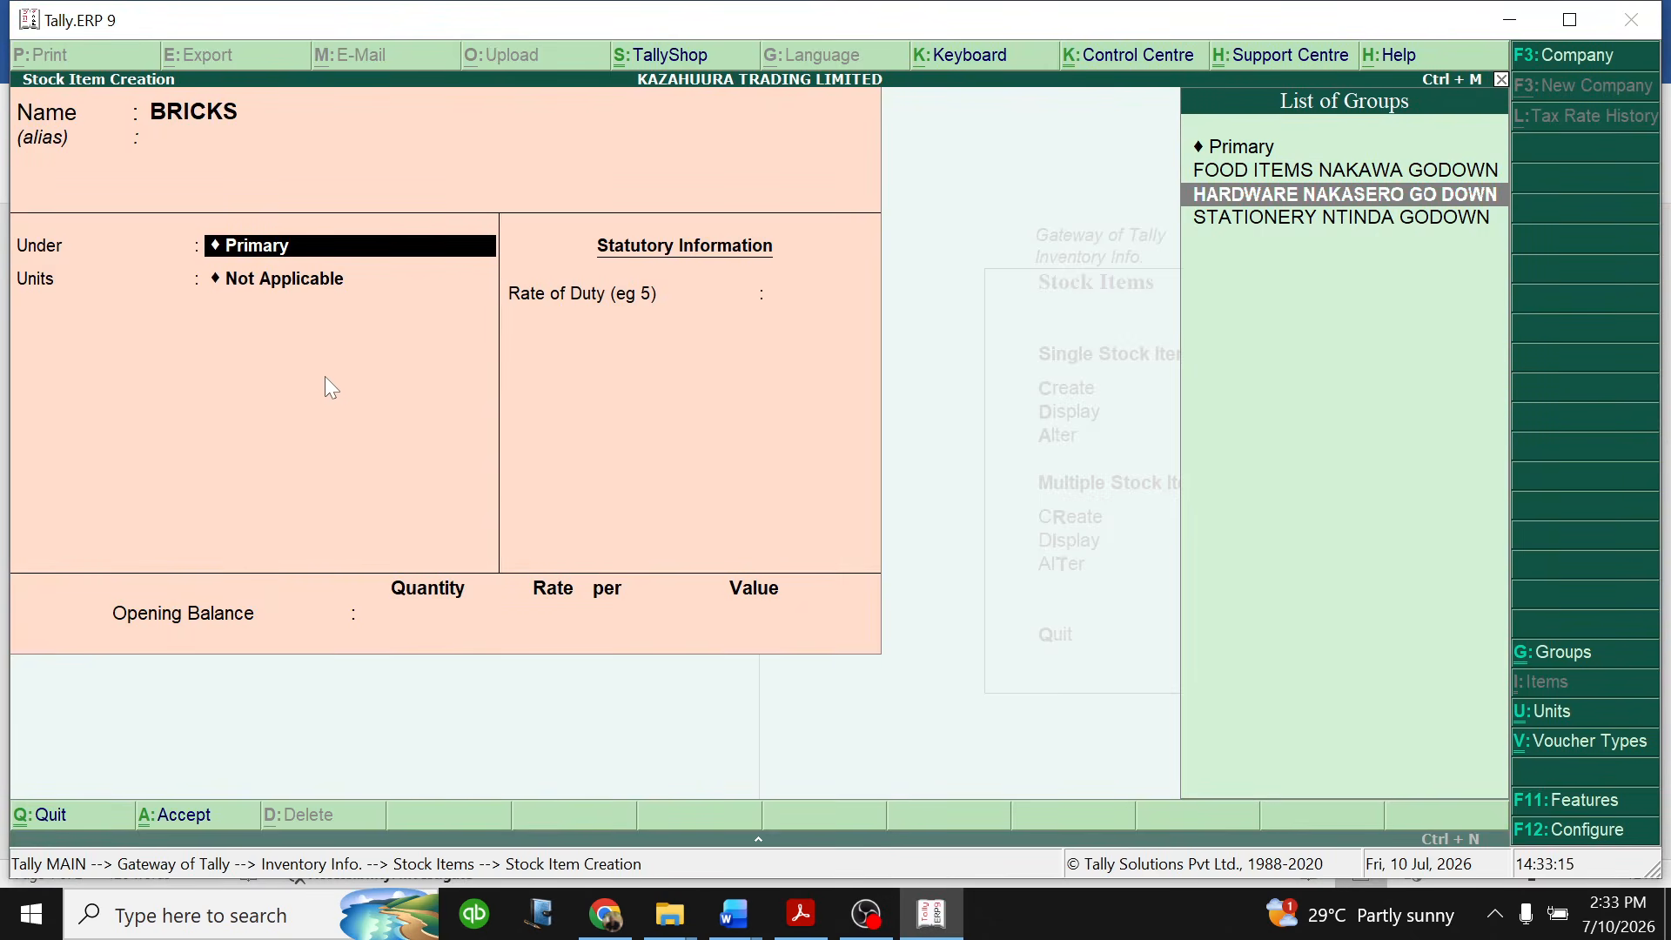
key("Return")
- Set the unit of measure for BRICKS to piece
key("Down")
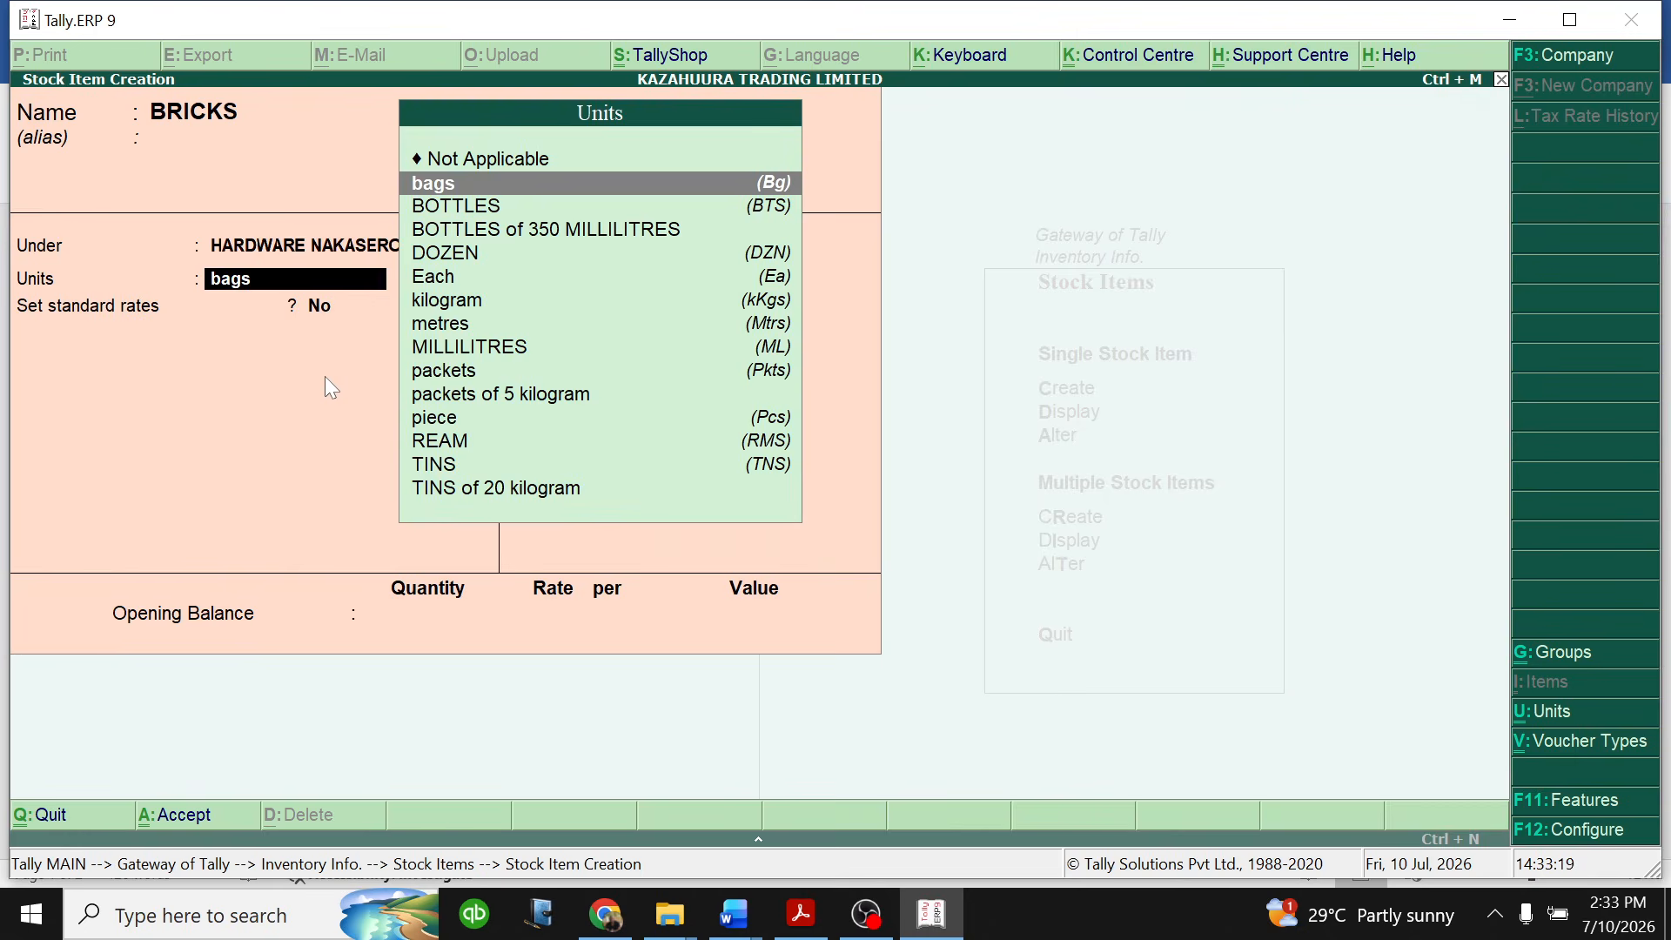
key("Down")
key("Down")
key("Down")
key("Down")
key("Down")
key("Down")
key("Down")
key("Down")
key("Down")
key("Down")
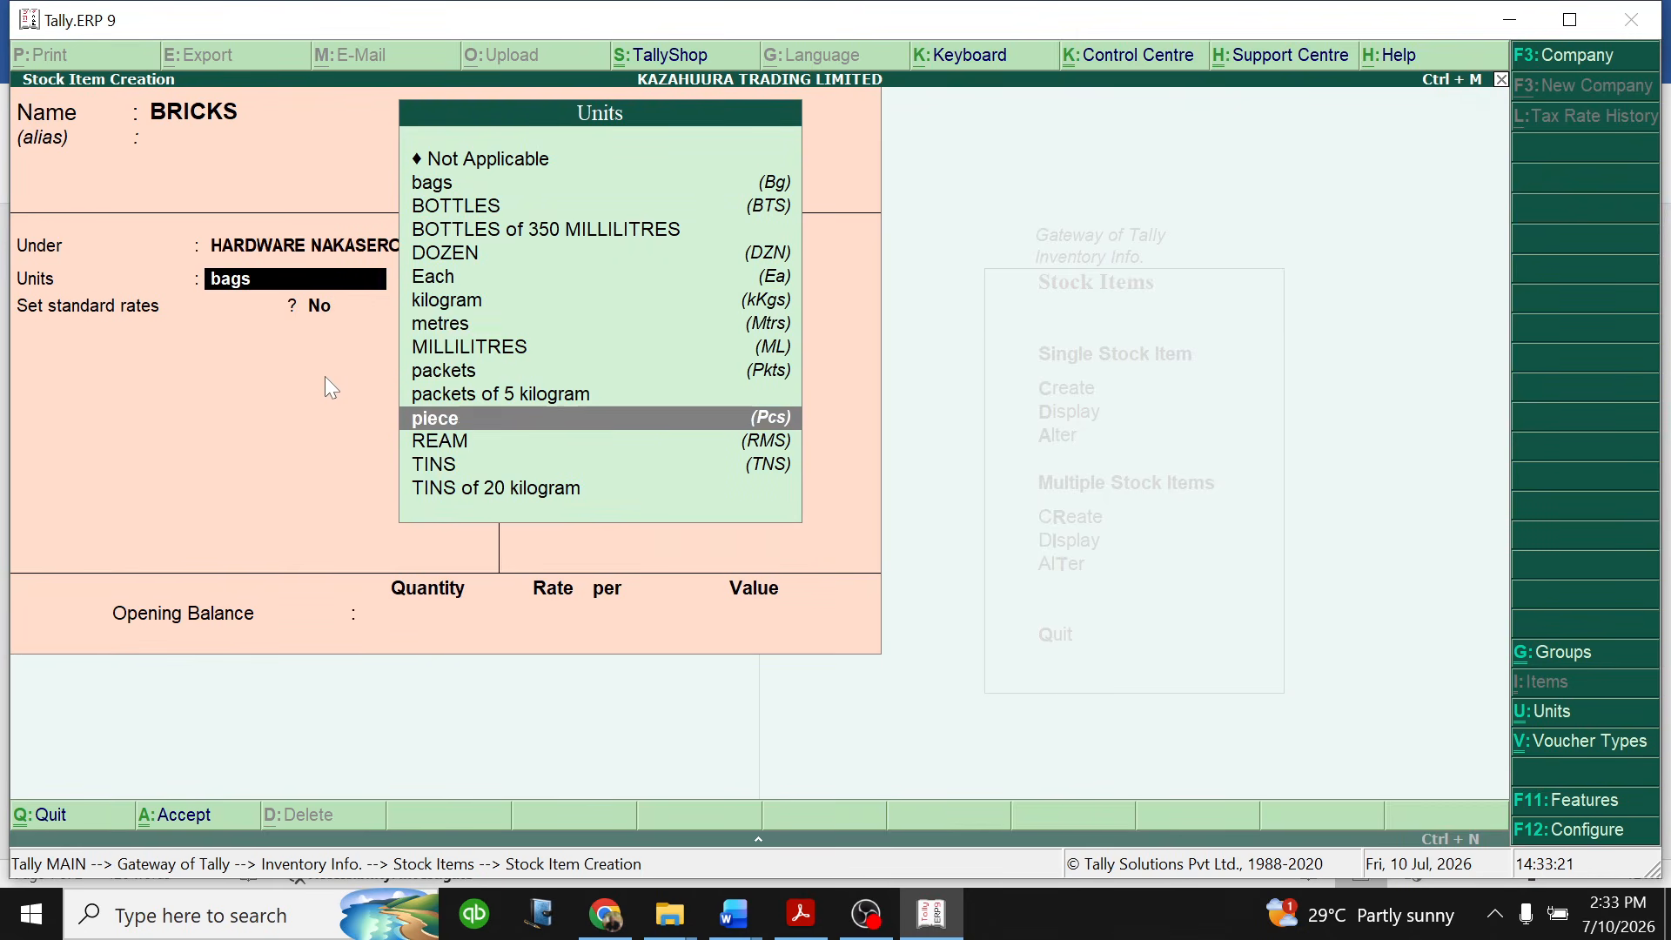
key("Return")
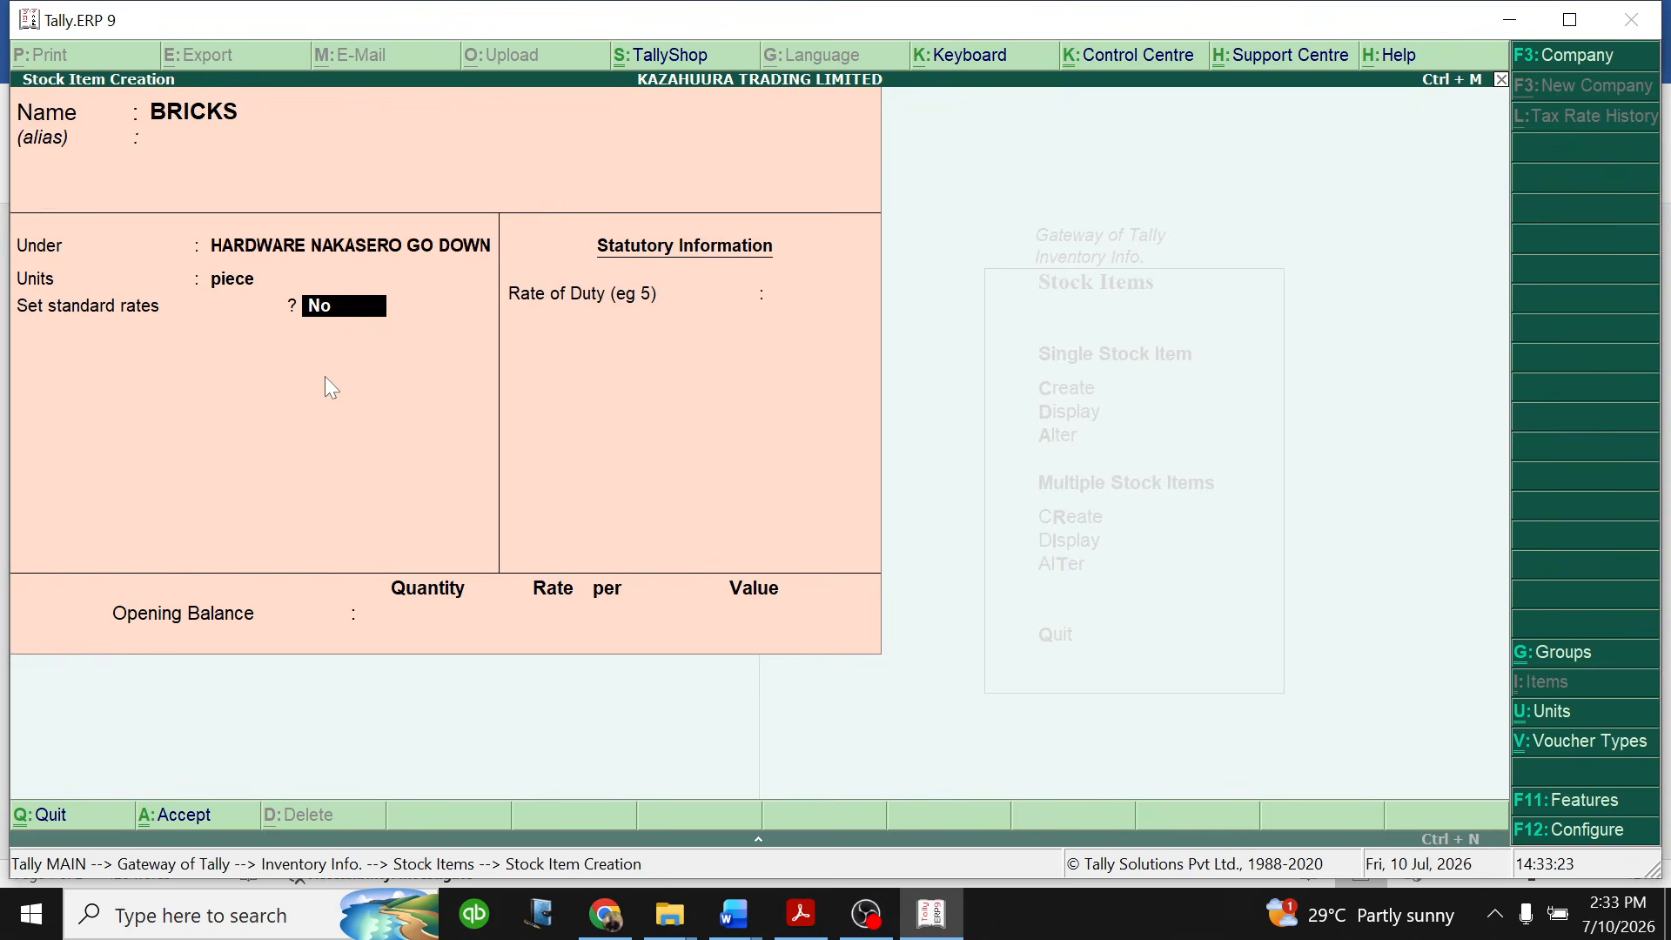
- Enable standard rates for BRICKS and set the standard cost to 500 per piece from 1-Jan-2026
type("y")
key("Return")
key("Return")
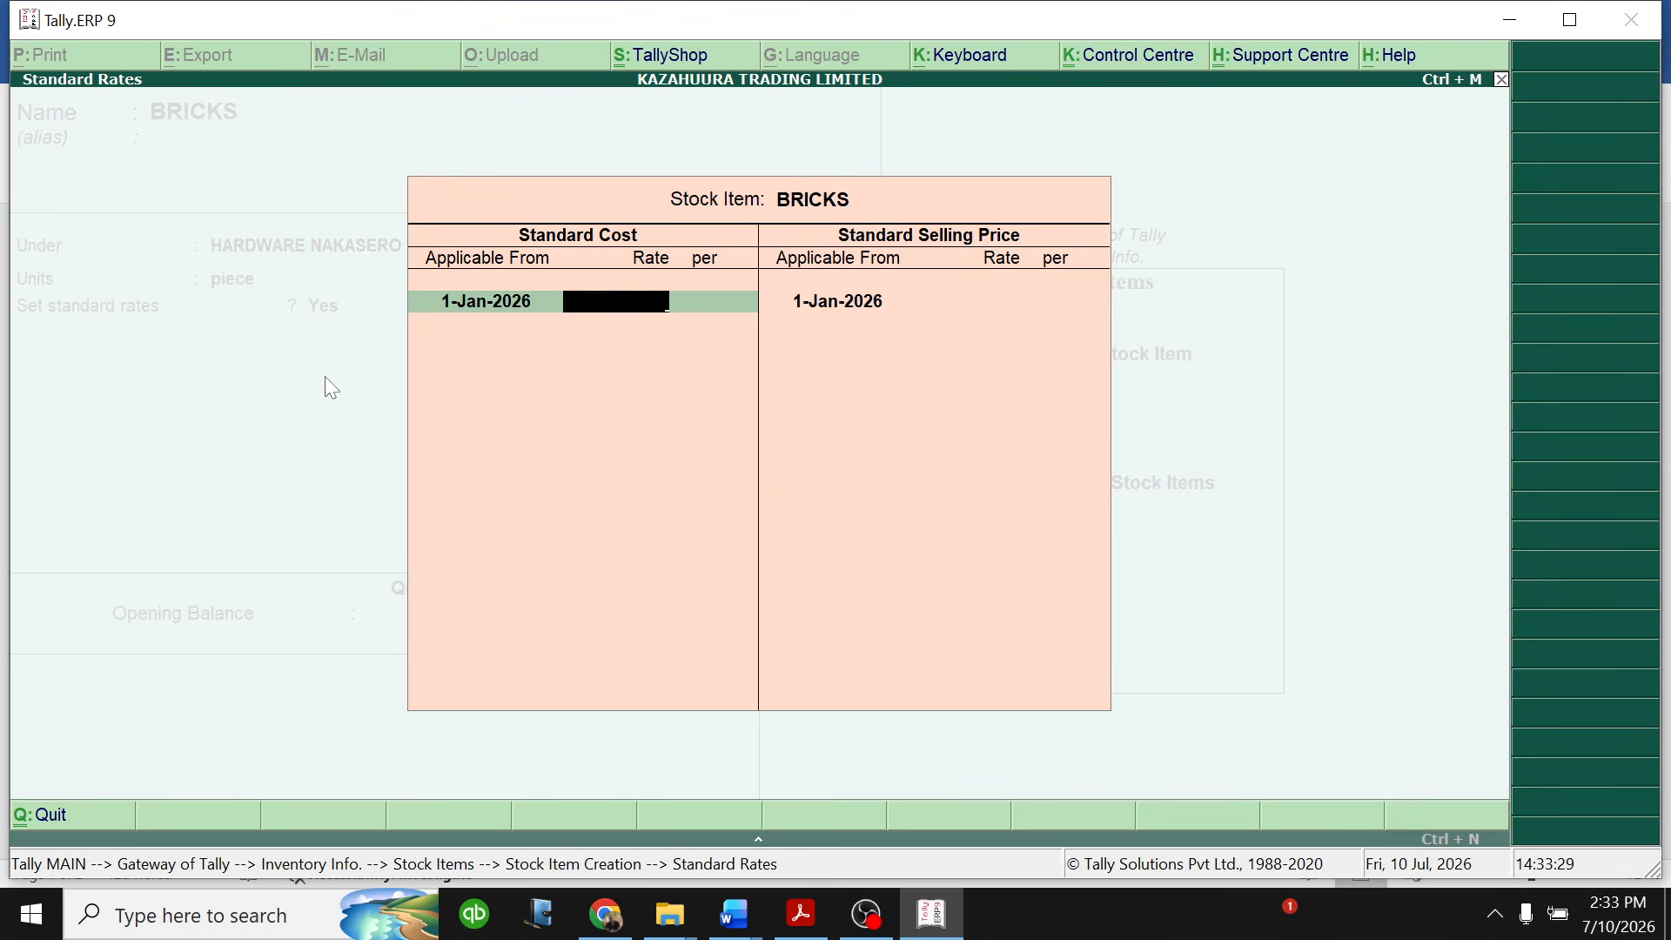
type("500")
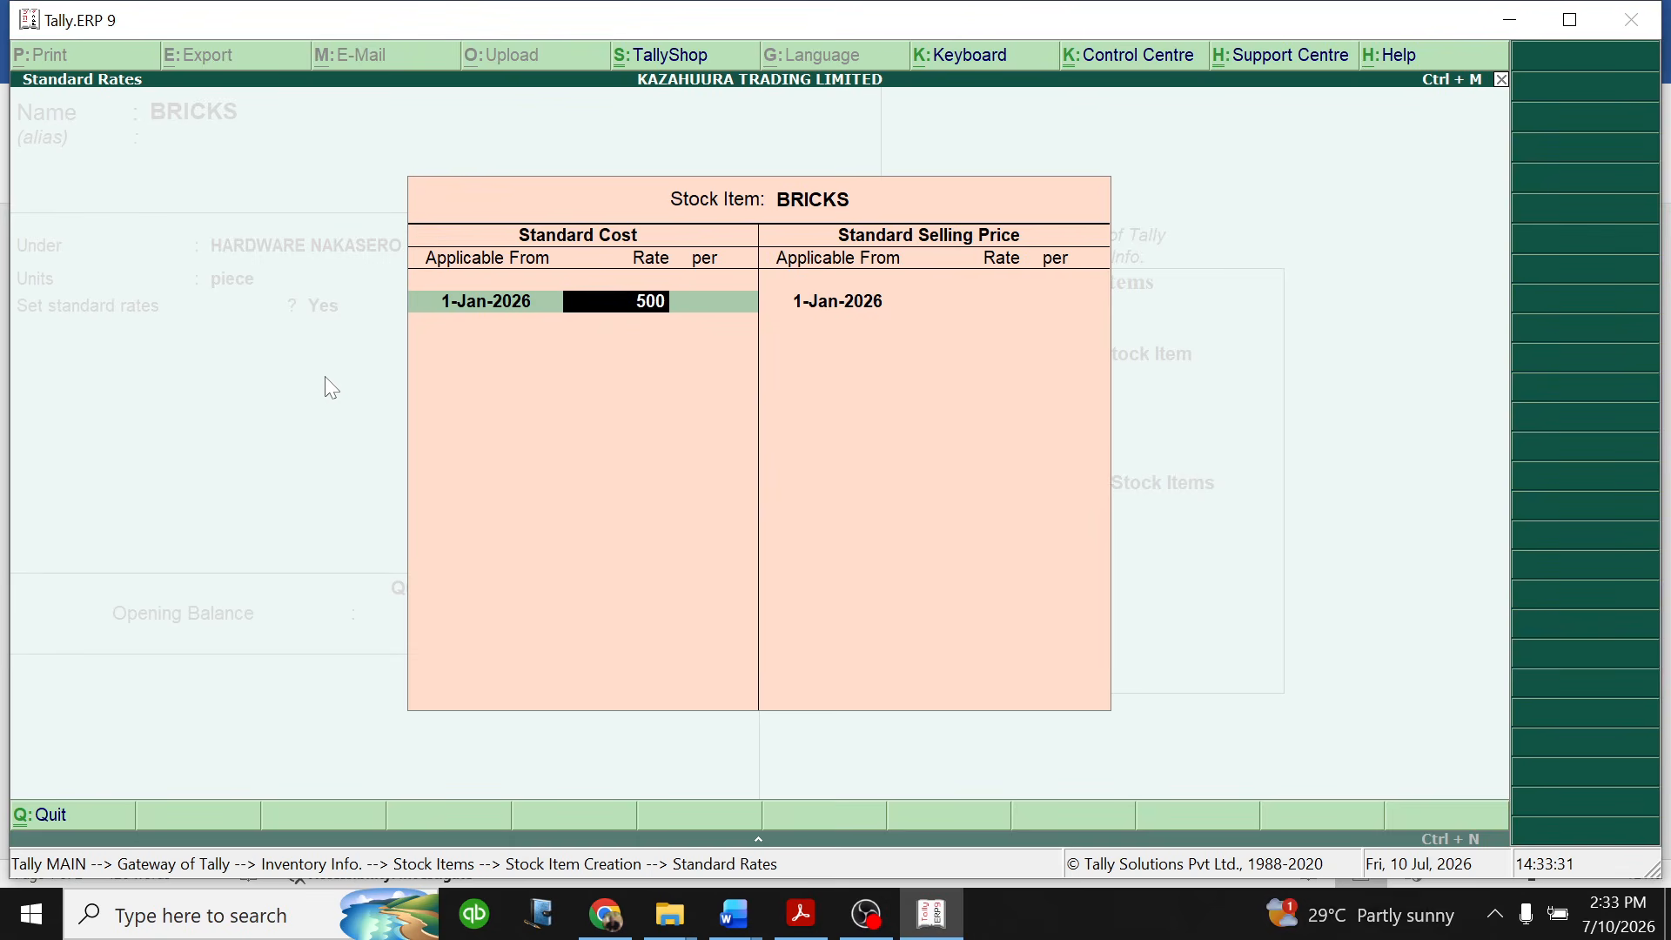
key("Return")
- Set the BRICKS standard selling price to 800 per piece from 1-Jan-2026 and finish the standard rates
key("Return")
key("Return")
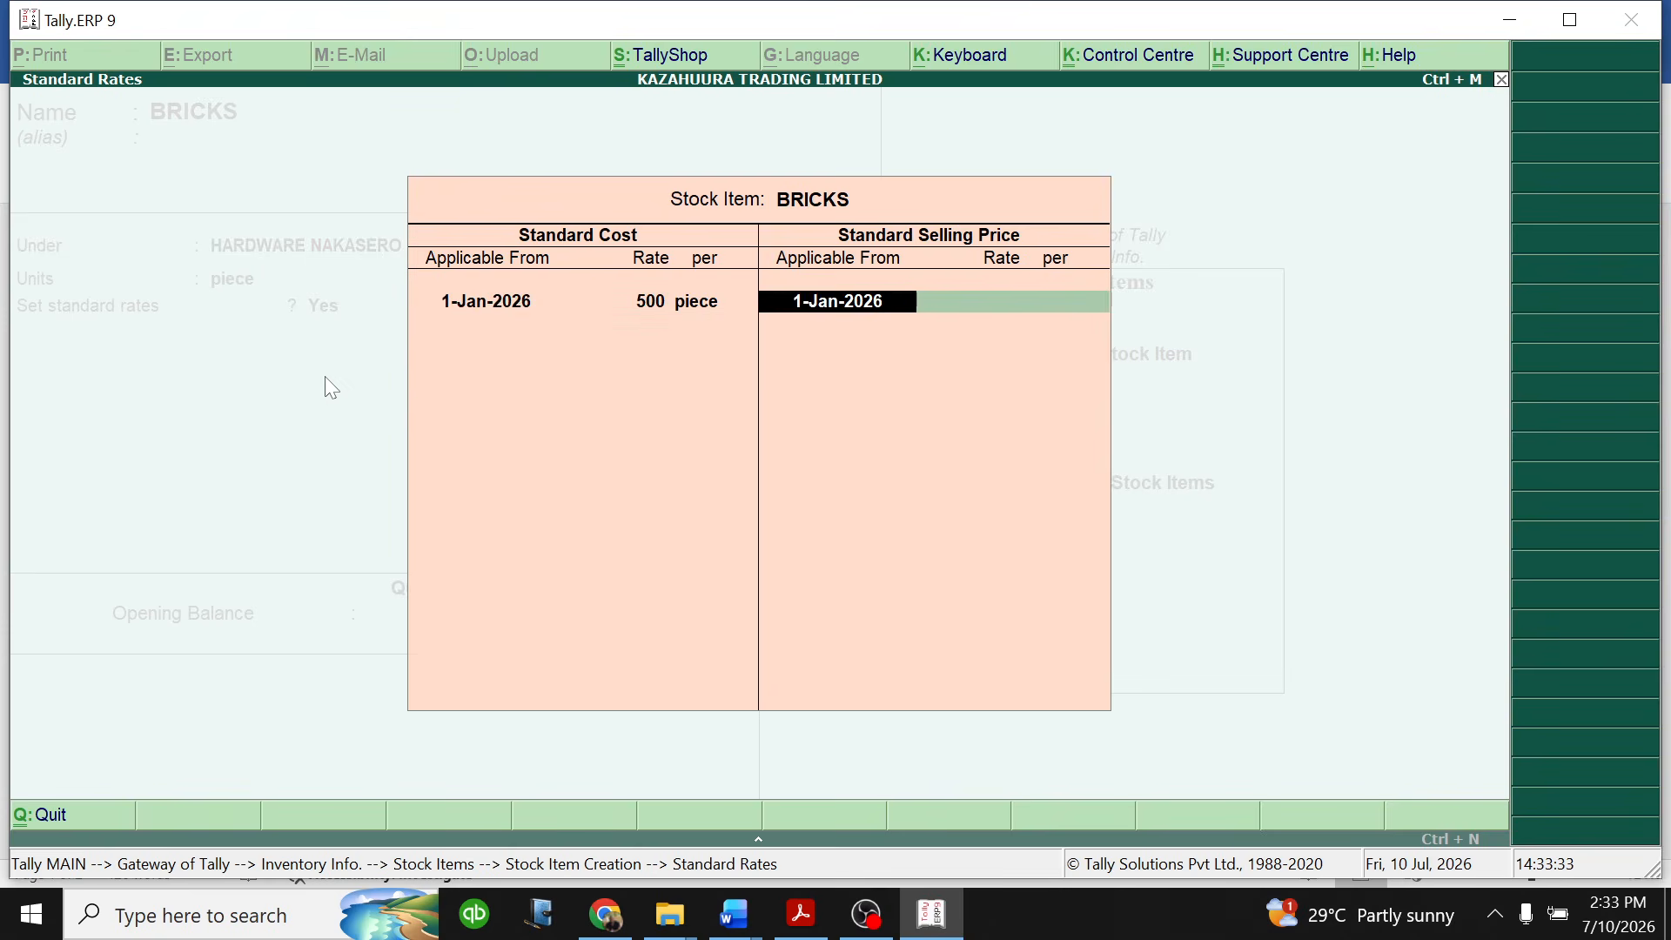
key("Return")
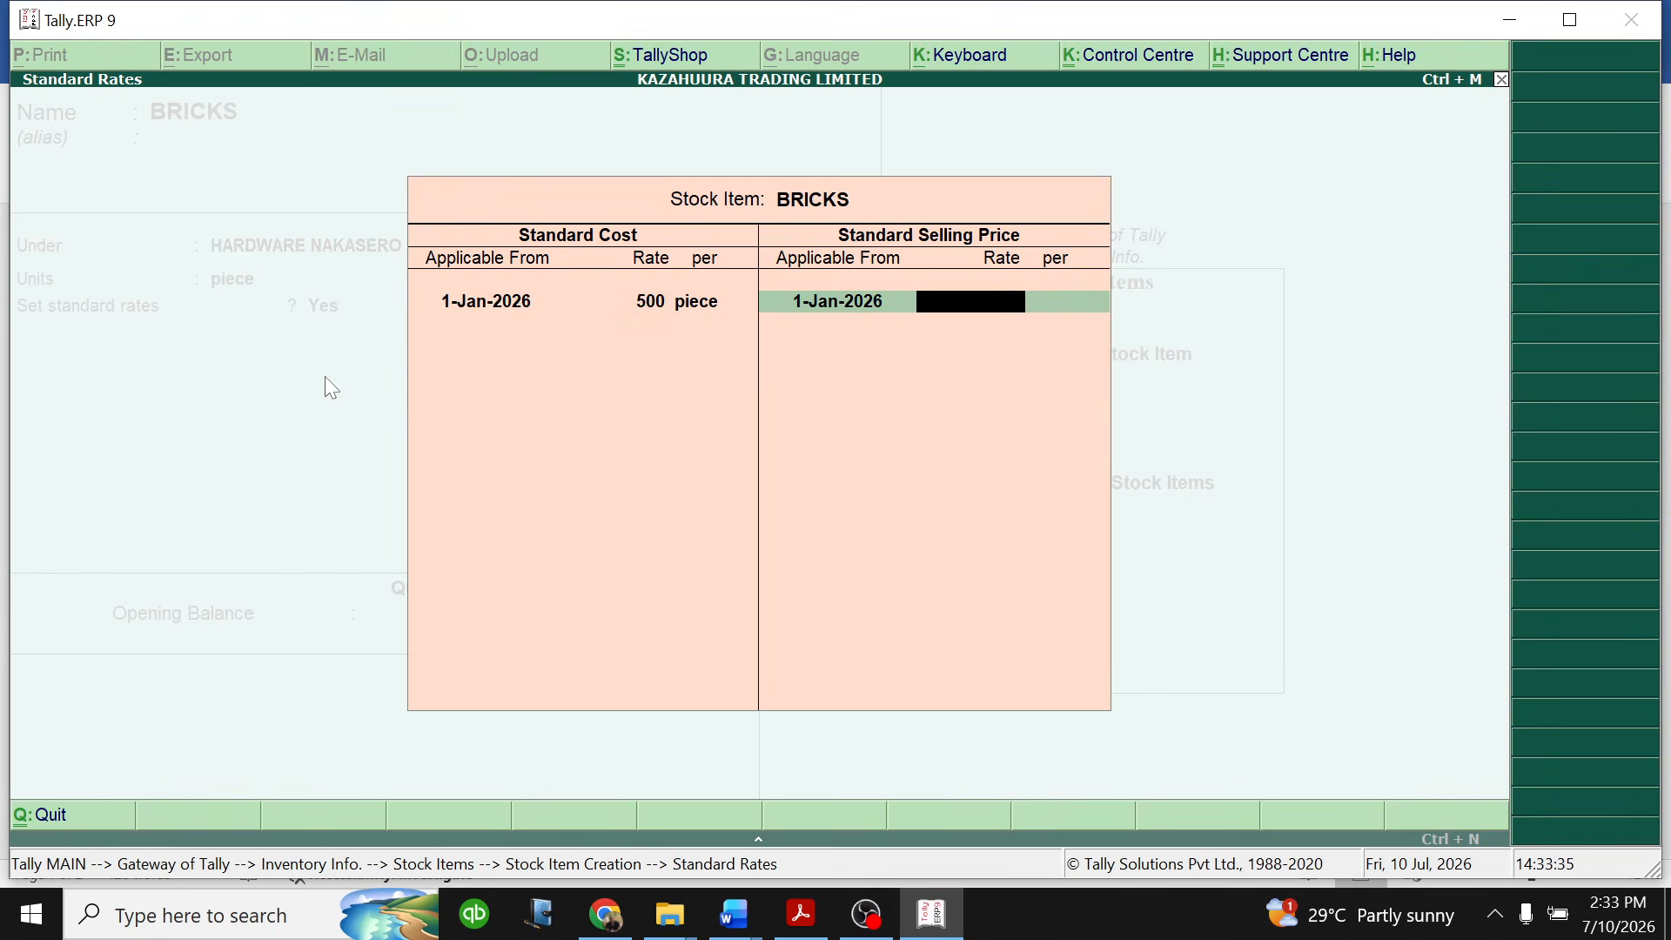
type("800")
key("Return")
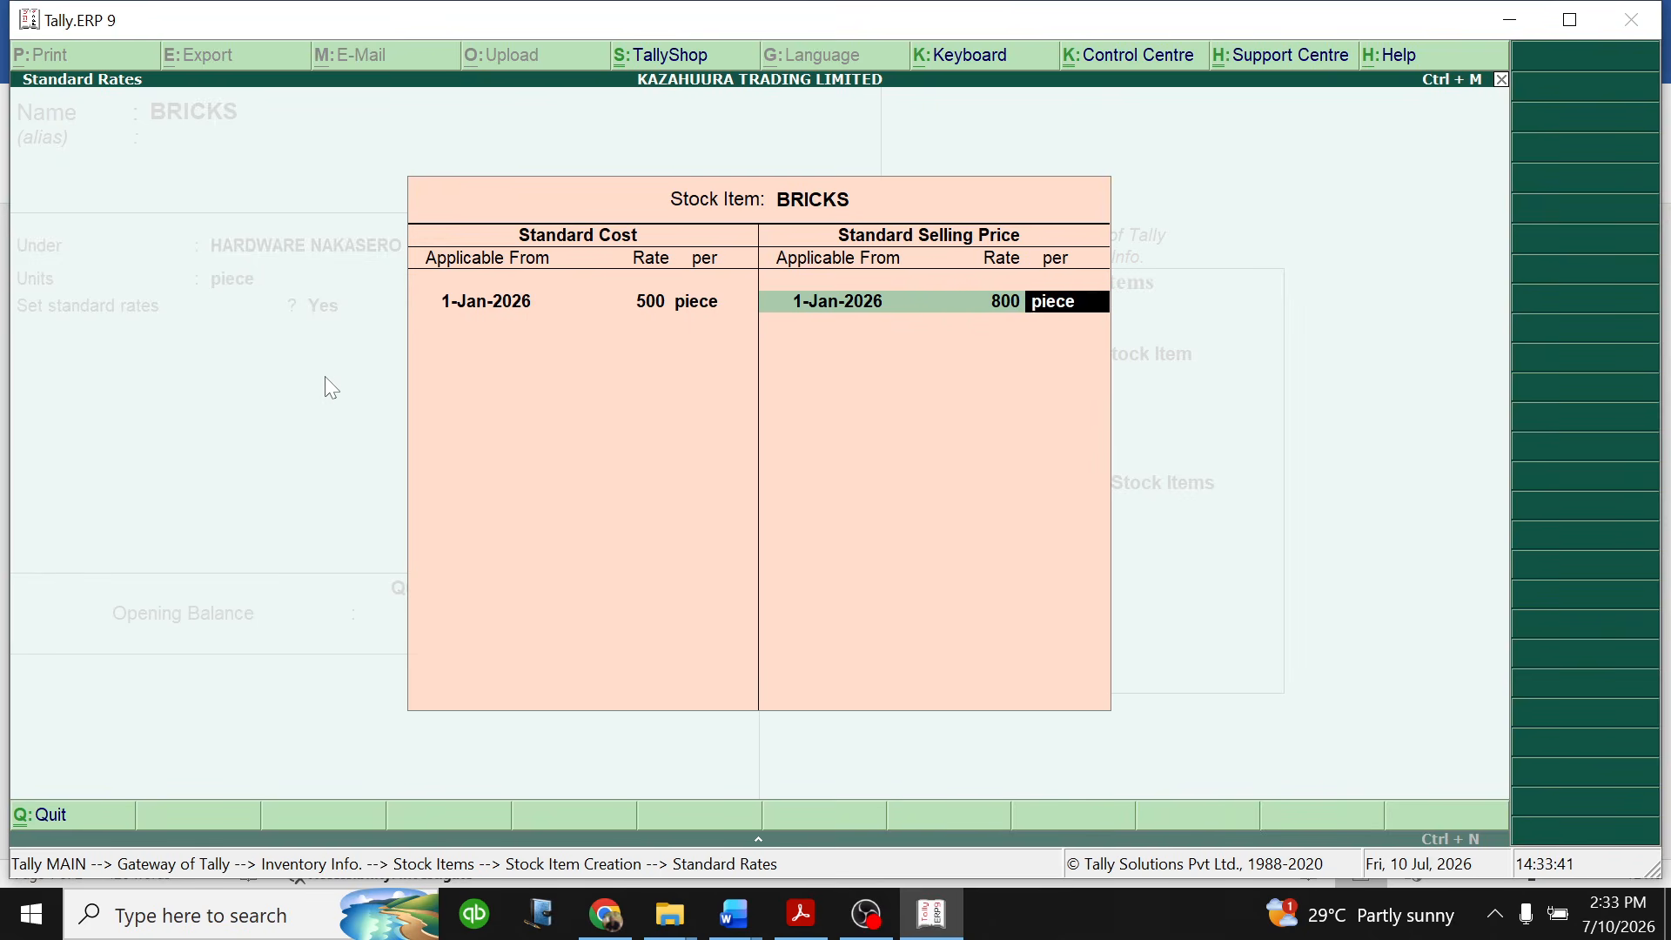
key("Return")
- Set the BRICKS rate of duty to 18
key("Return")
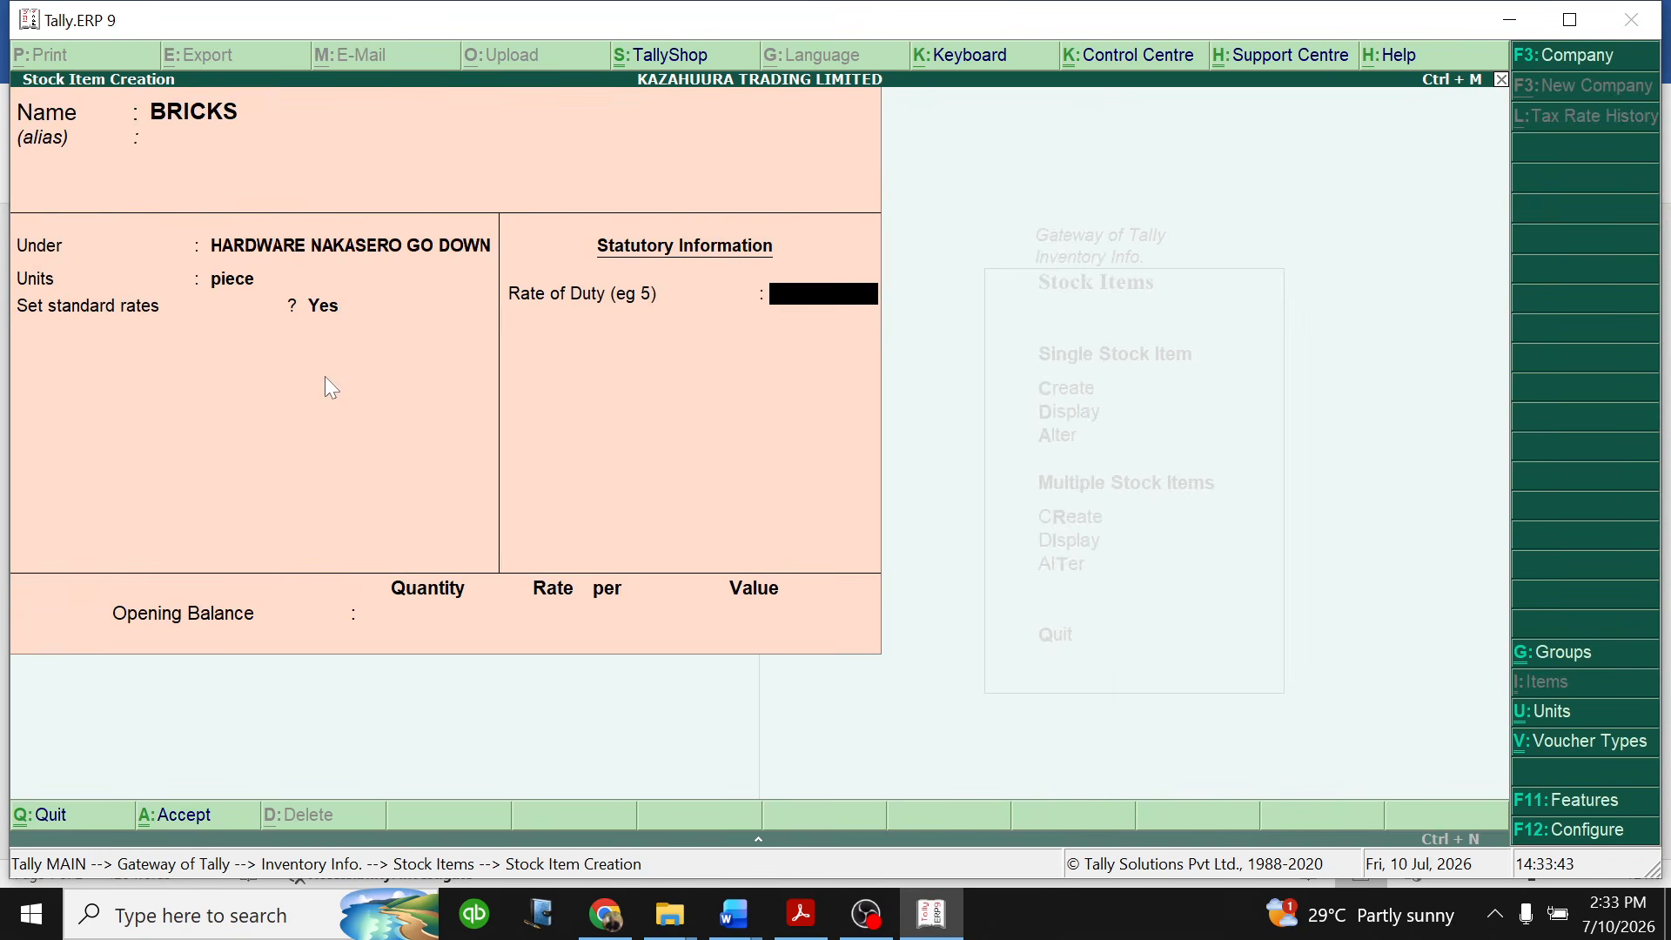
key("Return")
key("BackSpace")
type("18")
key("Return")
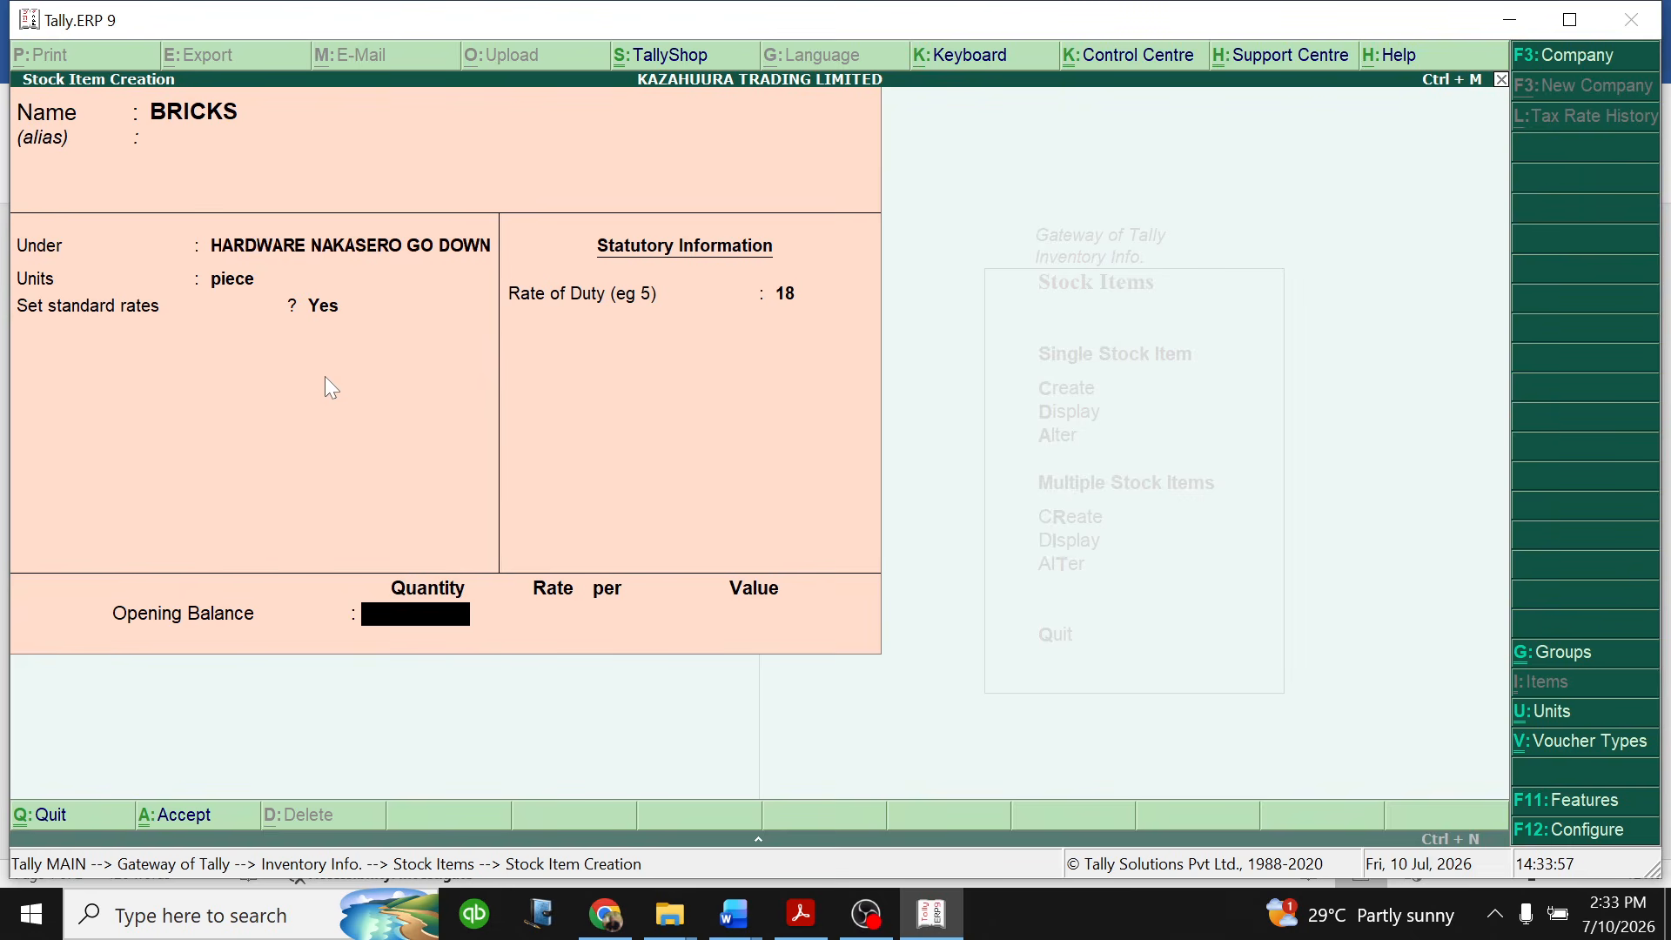
- Set the BRICKS opening balance to 5,000 pieces at 500 per piece and save the stock item
type("5000")
key("Return")
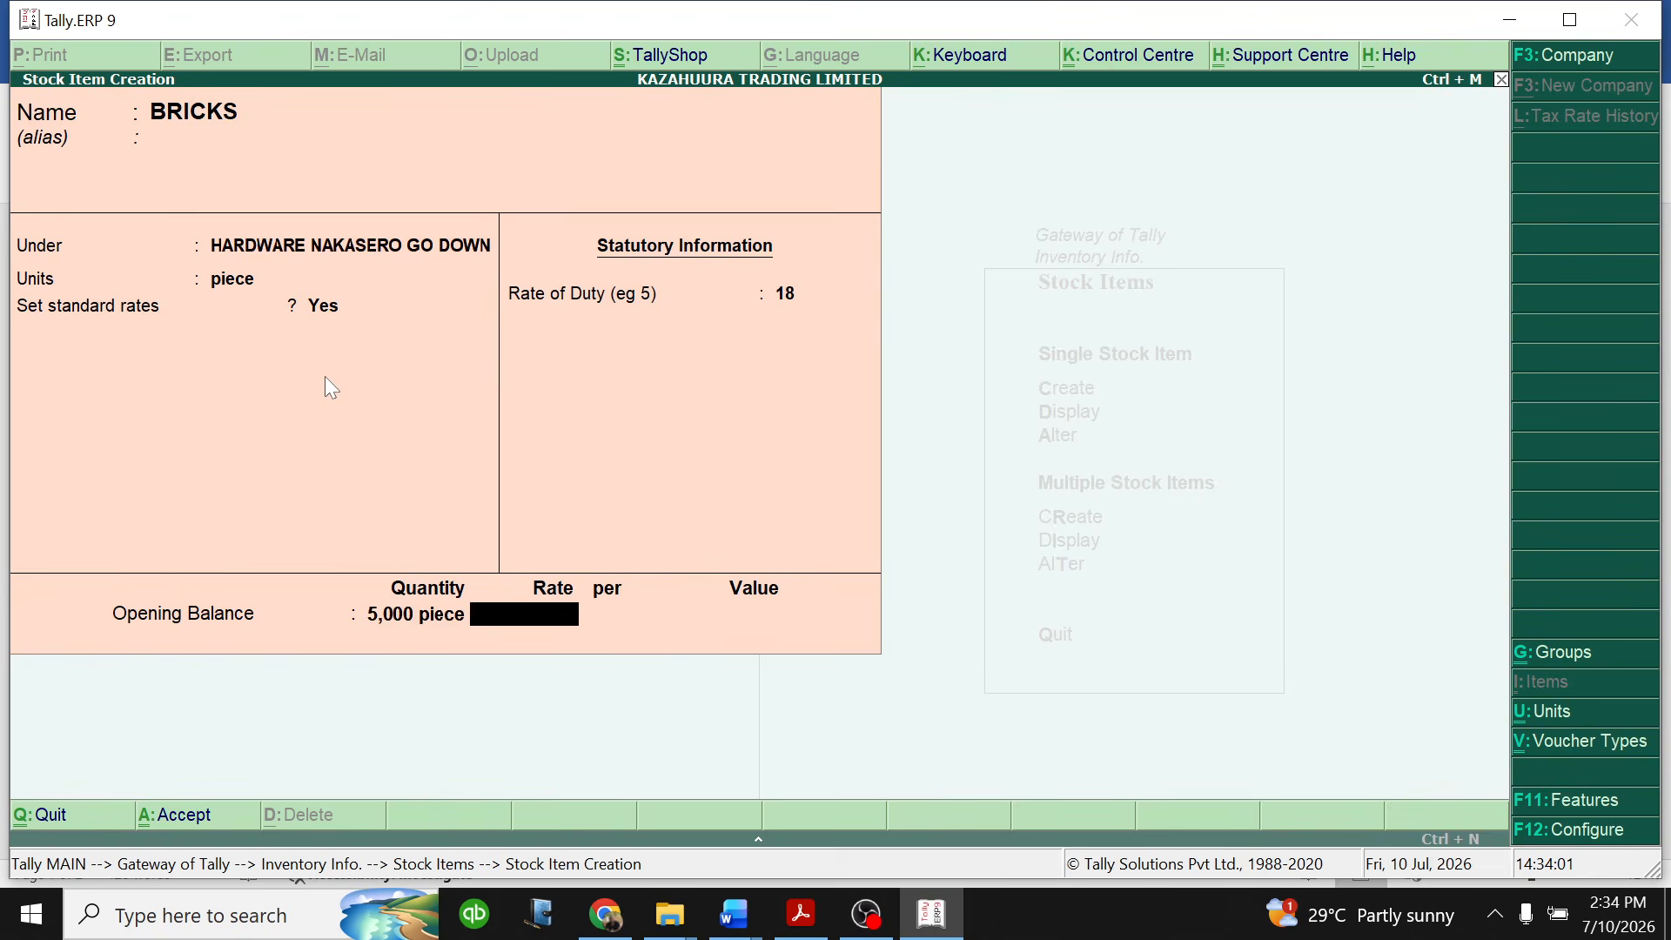
type("500")
key("Return")
key("Return")
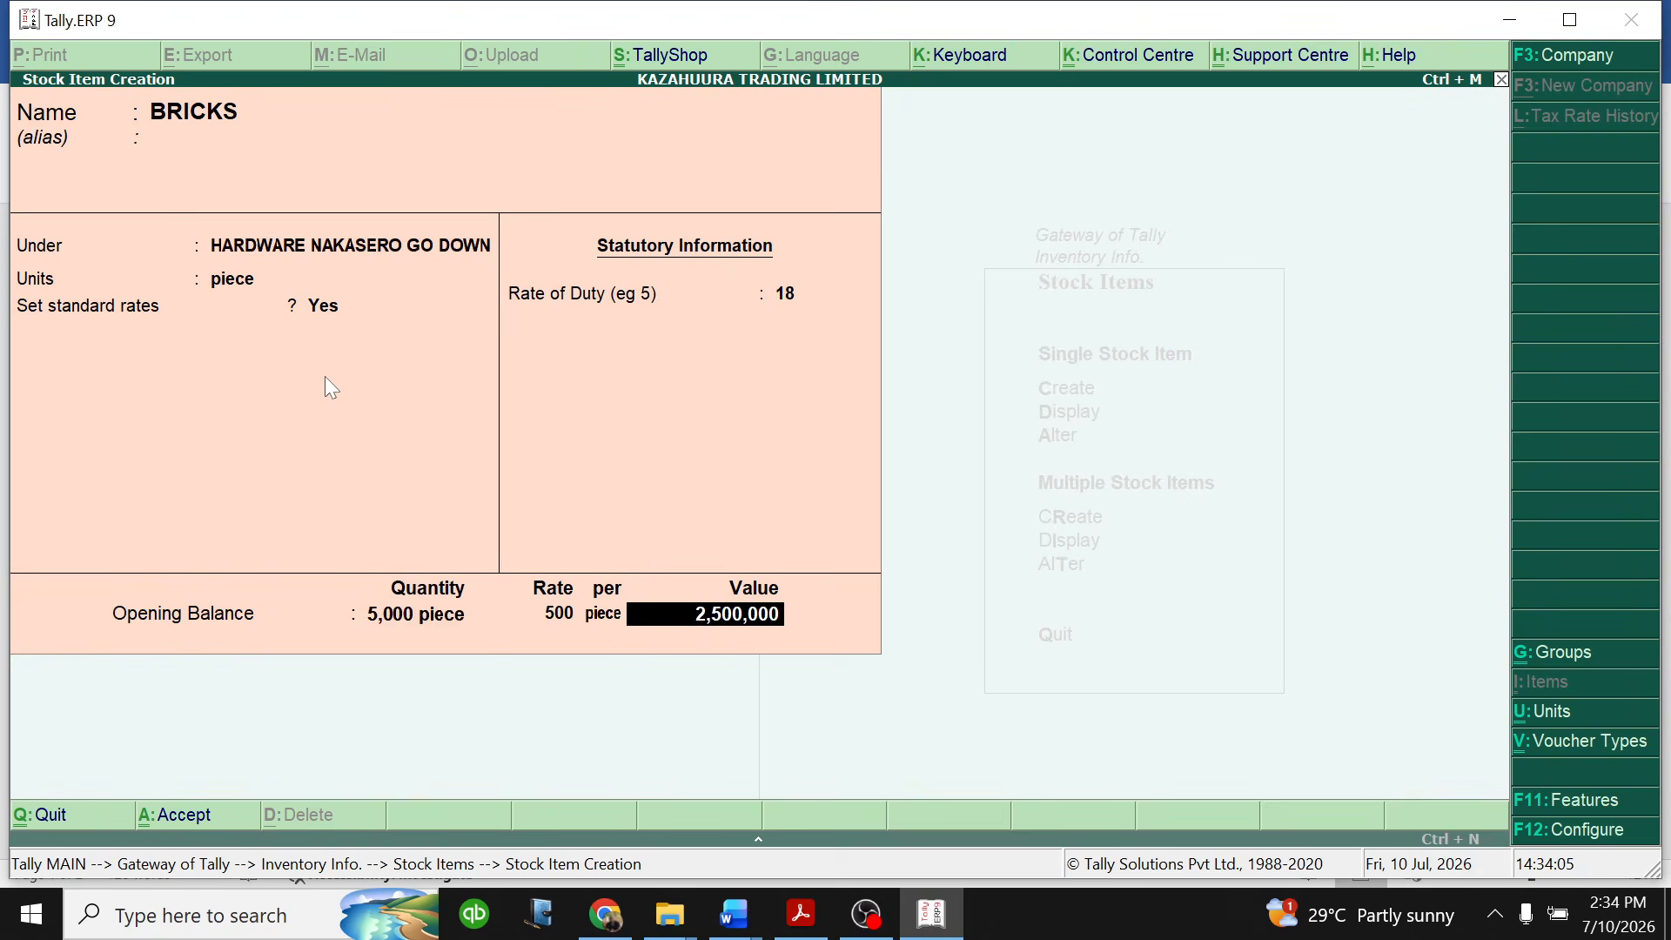
key("Return")
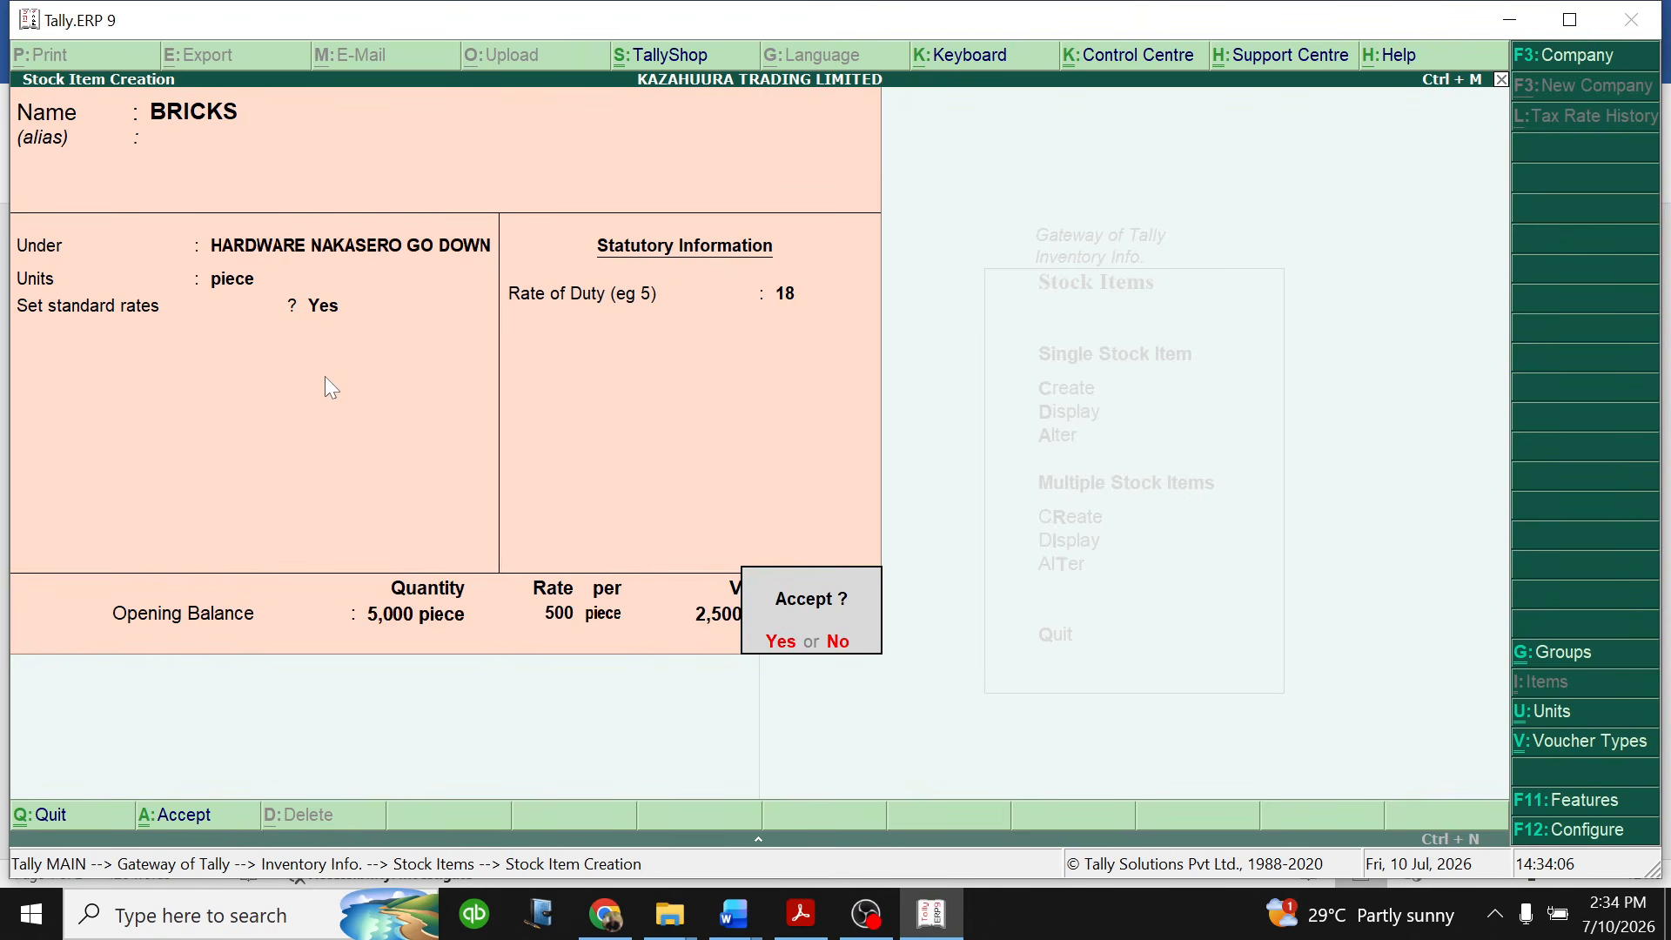
key("Return")
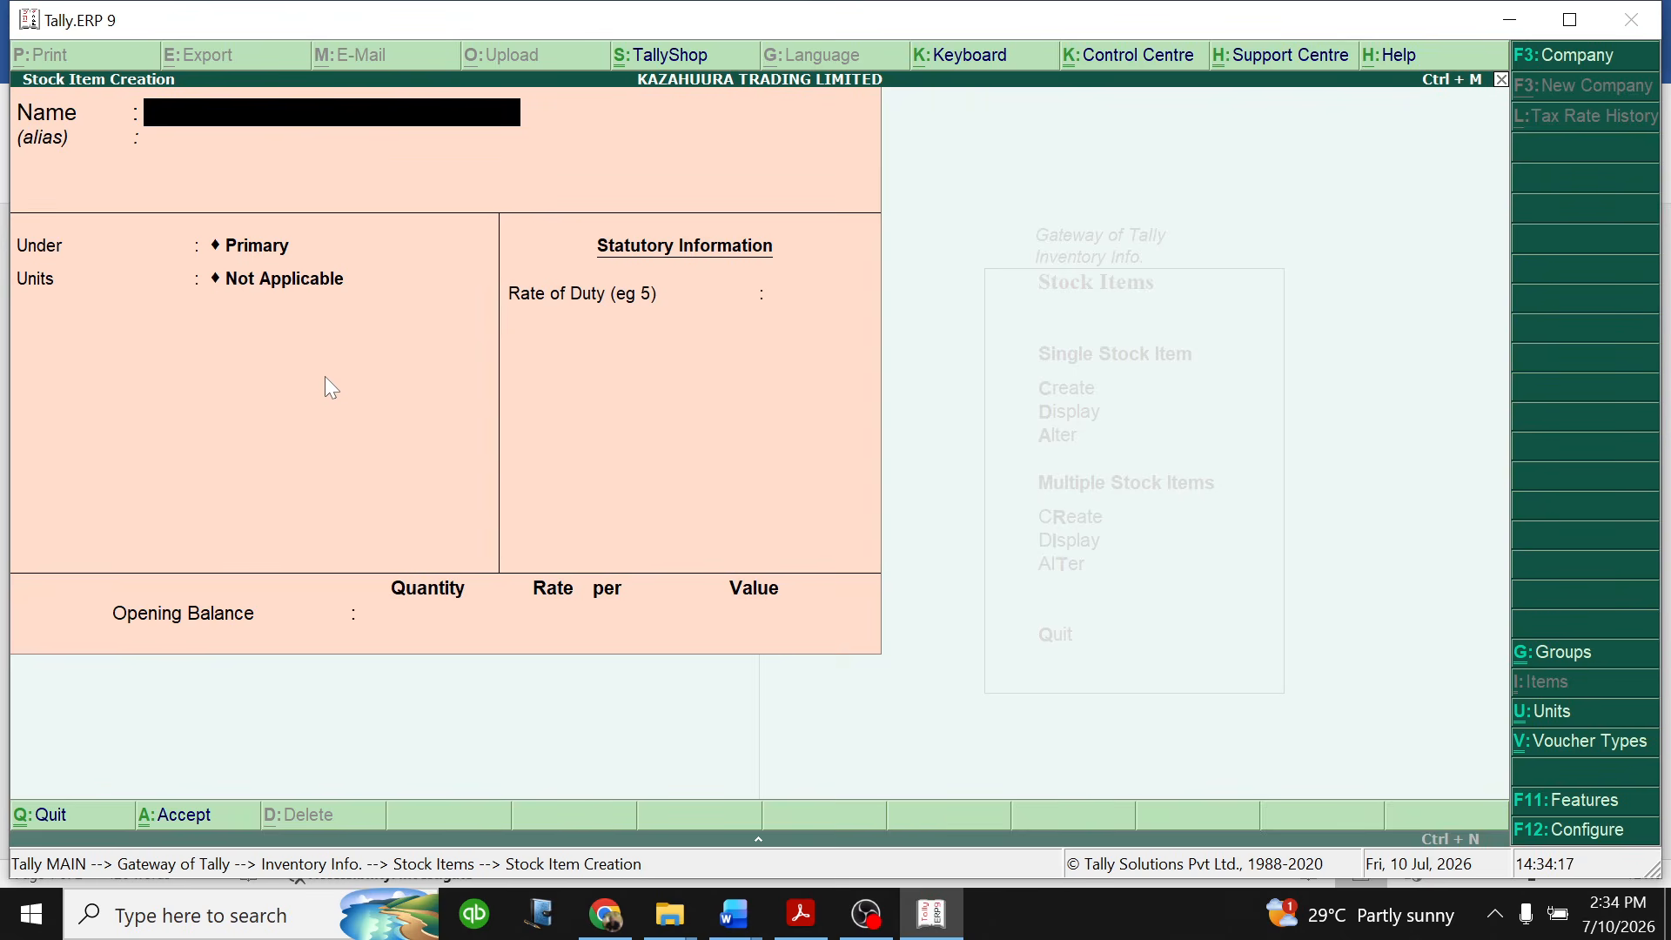
- Name the new stock item IRON BARS and place it under the HARDWARE NAKASERO GO DOWN group
type("IRON BARS")
key("Return")
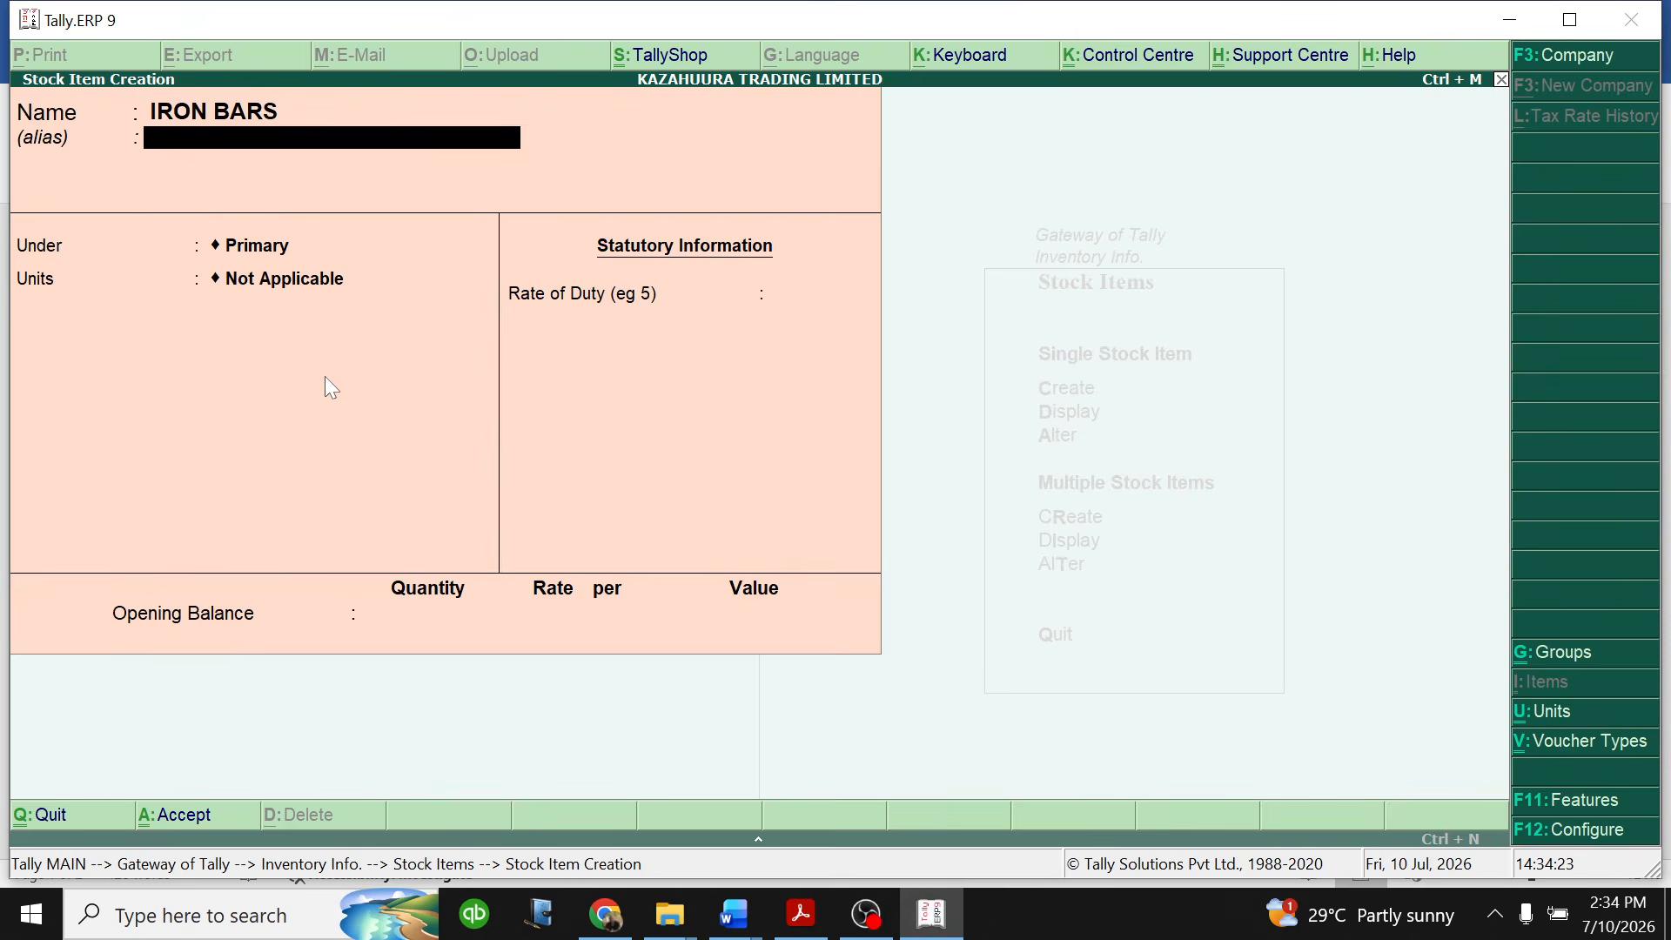
key("Return")
key("Down")
key("Down")
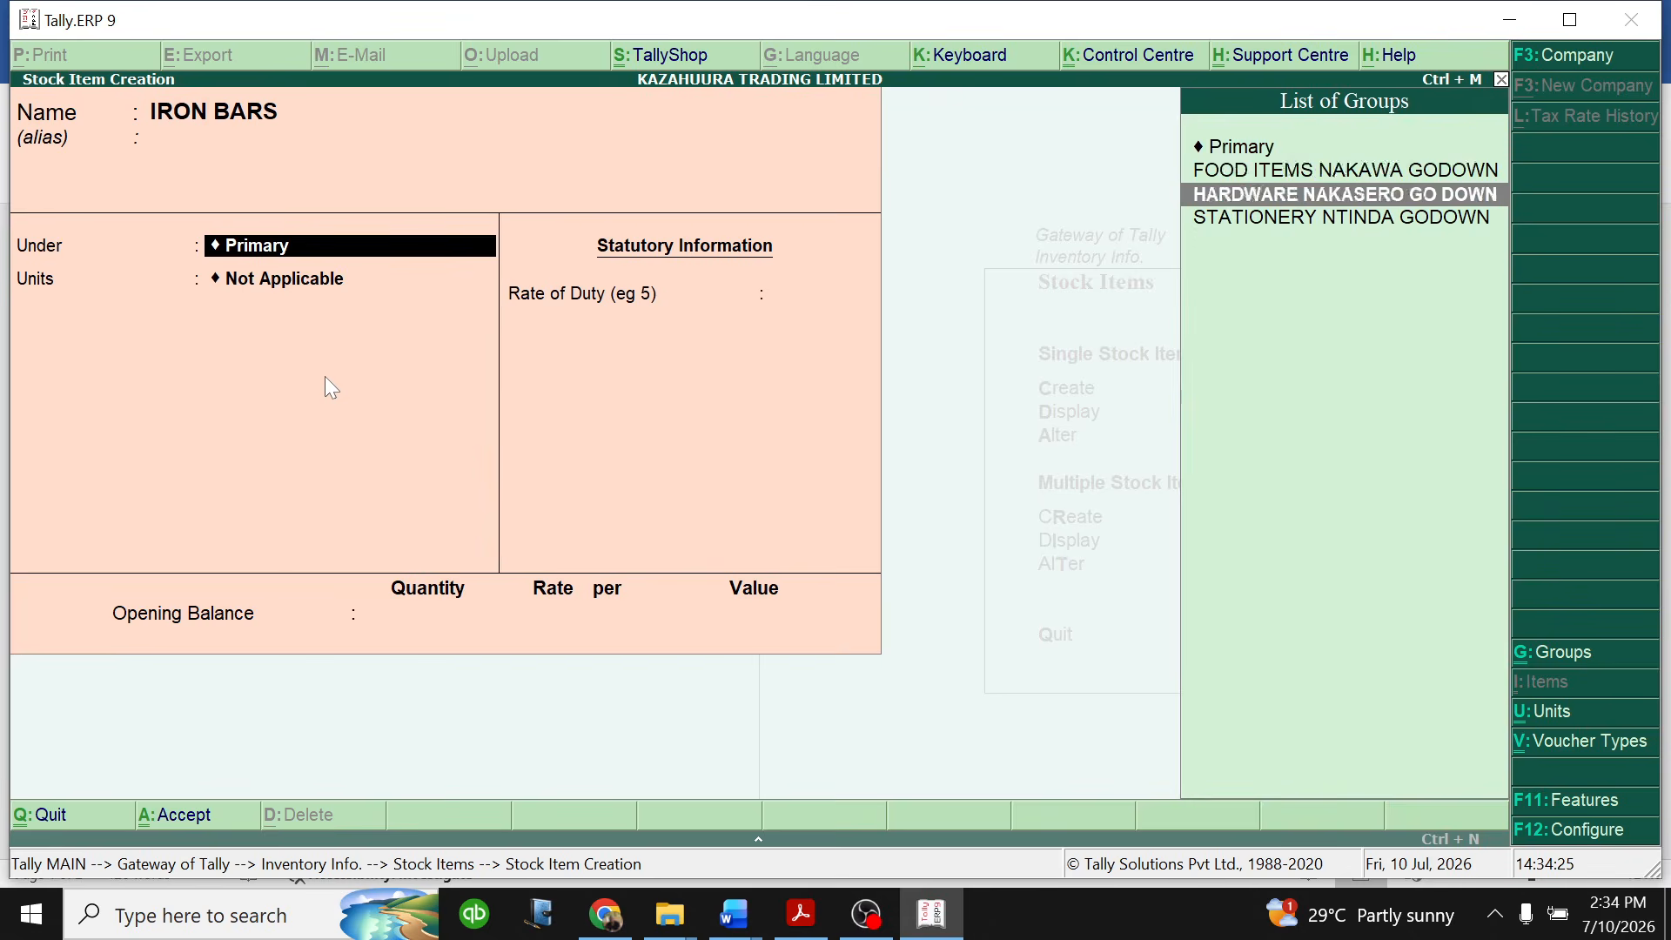
key("Return")
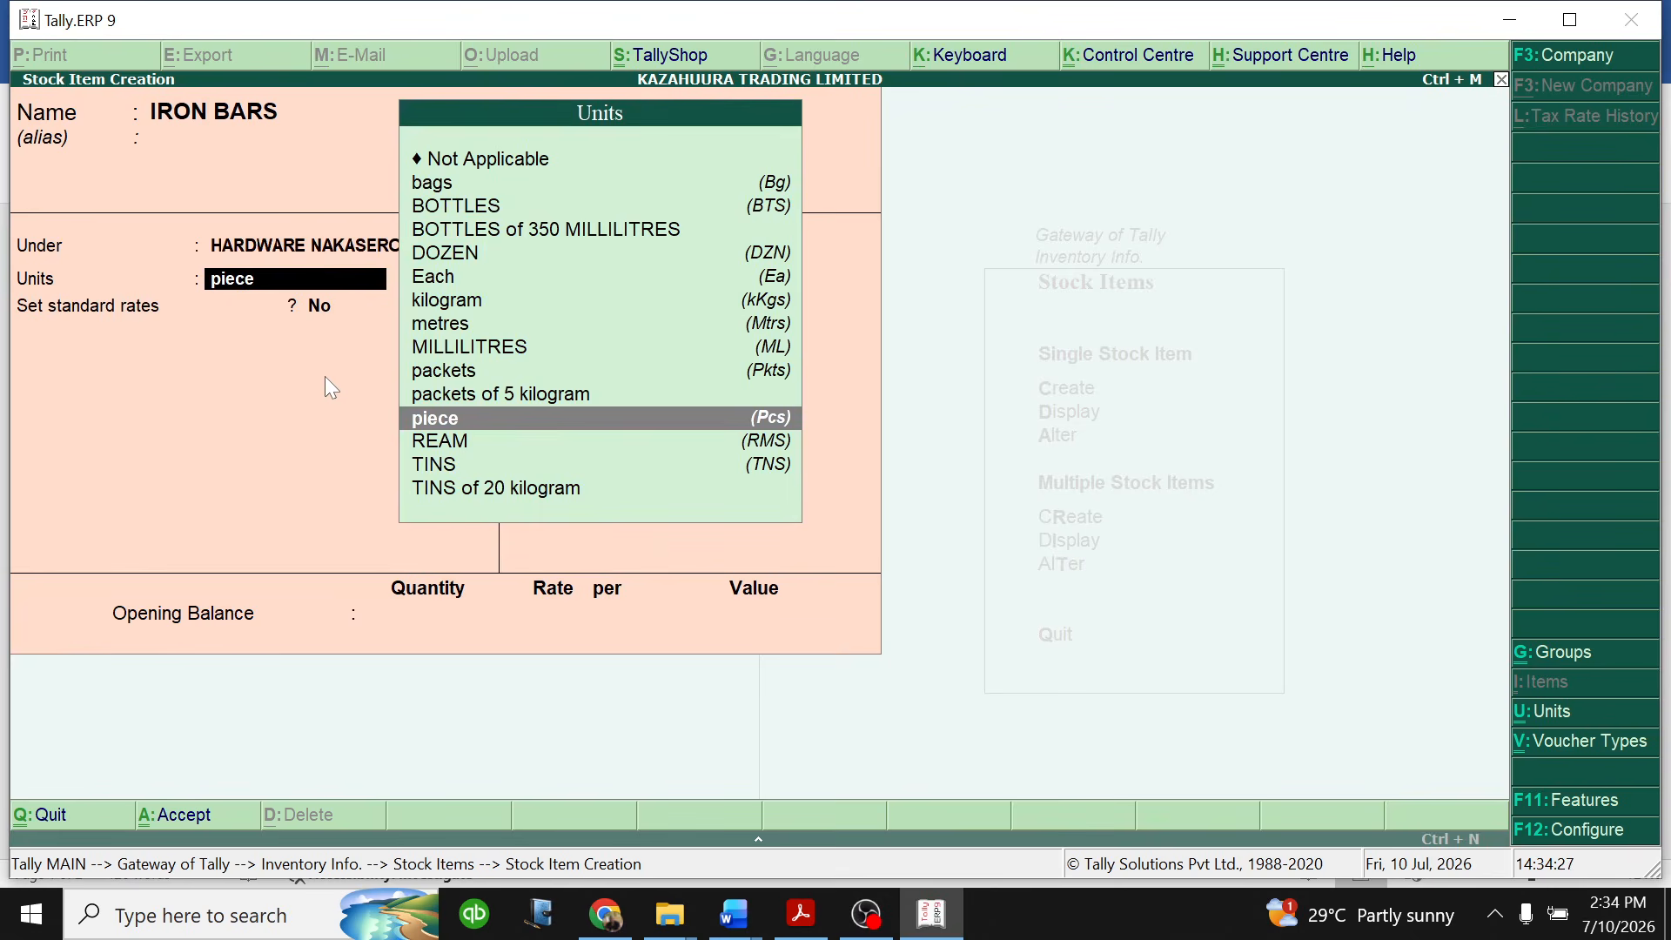
- Set the unit of measure for IRON BARS to metres
key("Up")
key("Up")
key("Up")
key("Up")
key("Up")
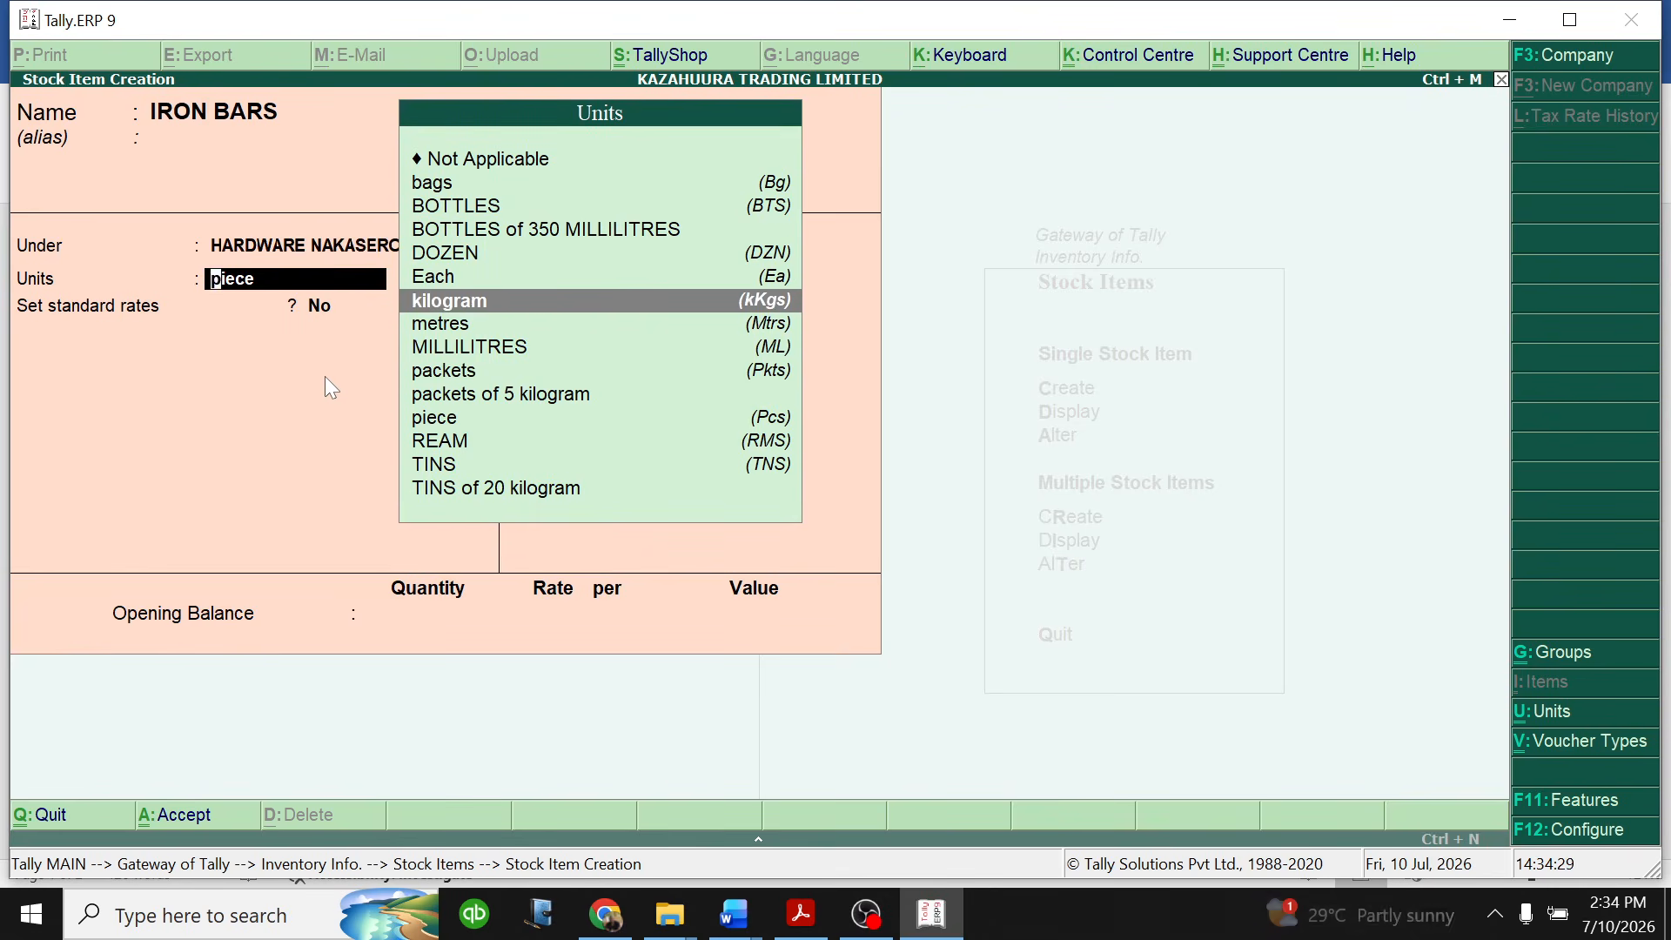
key("Down")
key("Down")
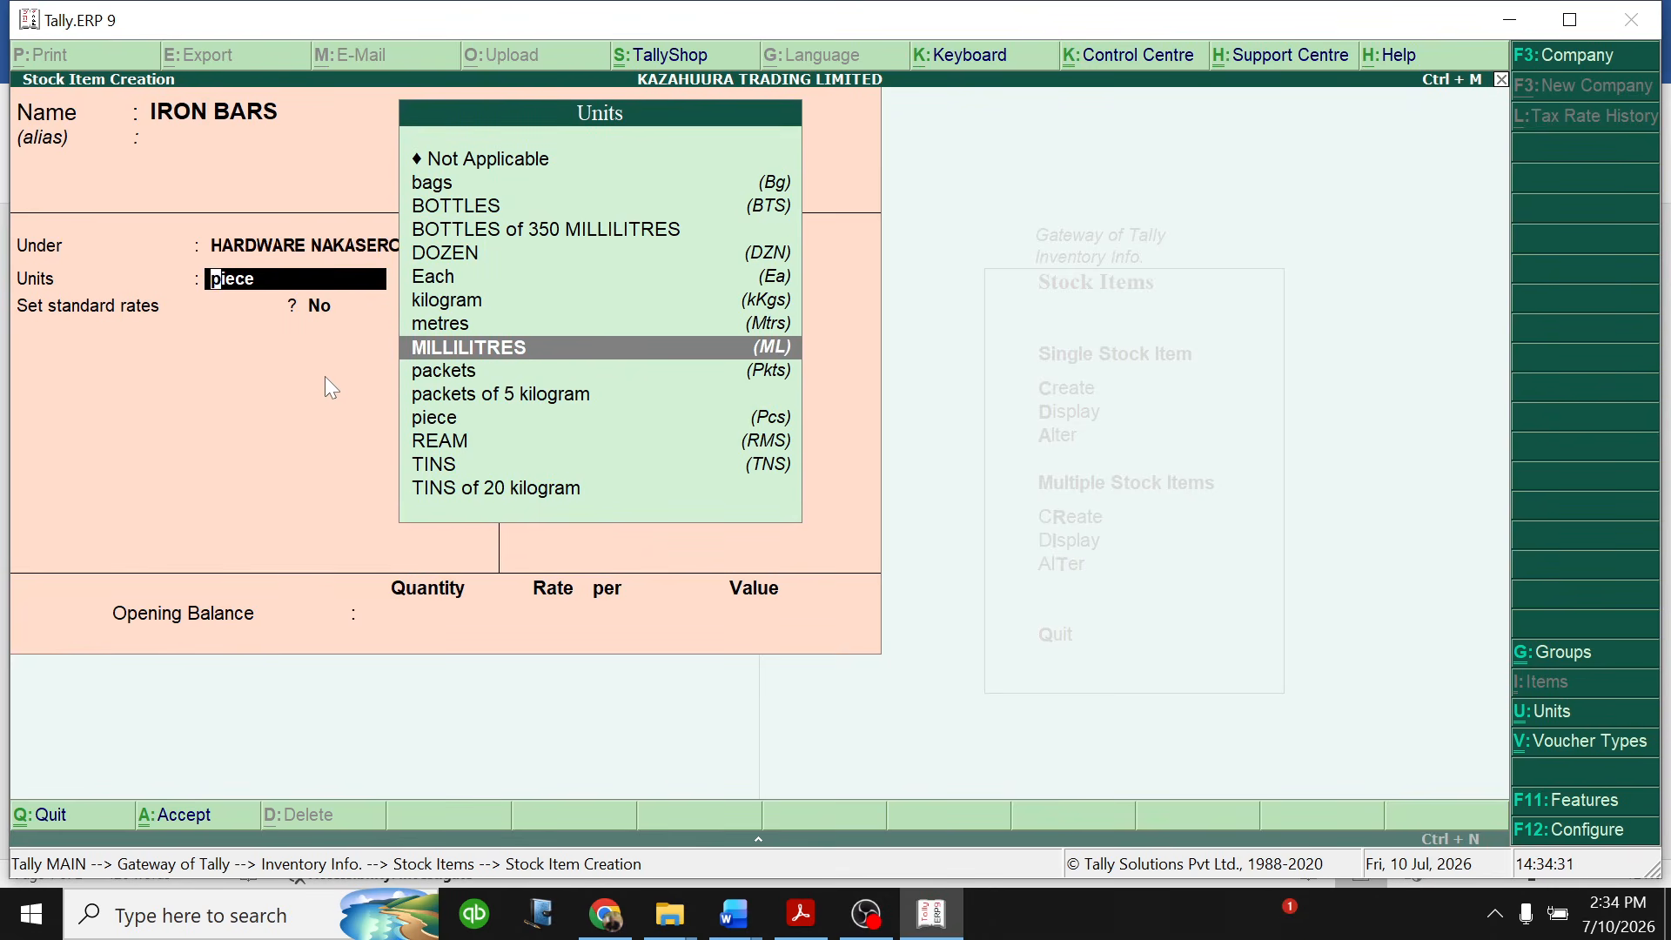
key("Up")
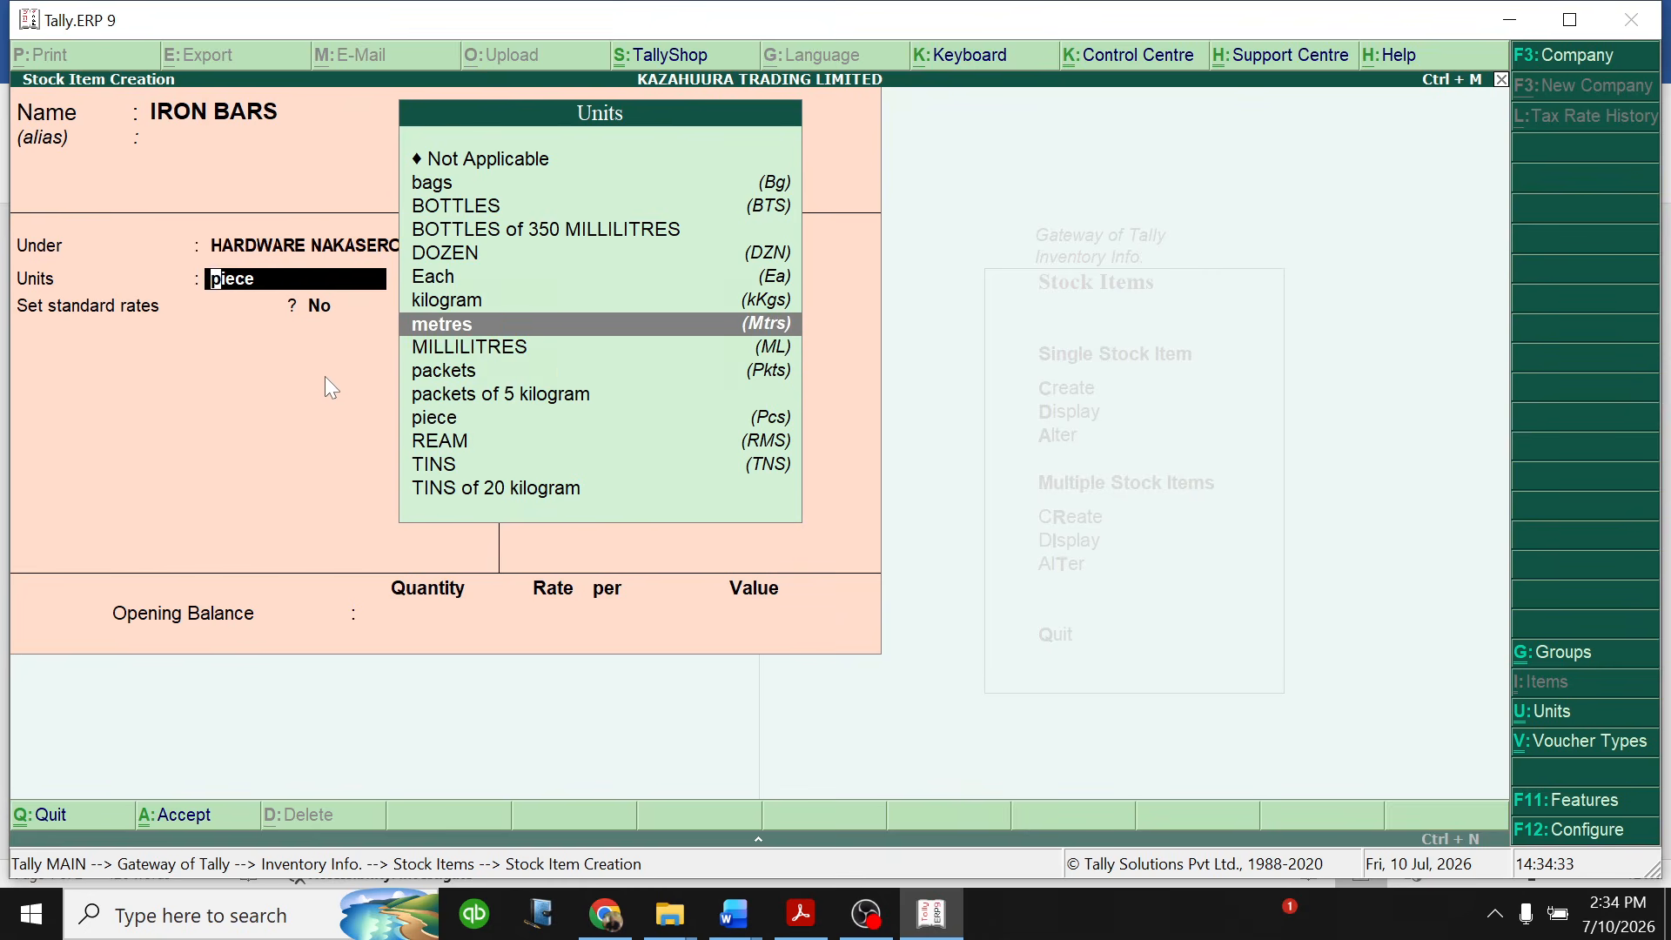
key("Return")
- Enable standard rates for IRON BARS and set the standard cost to 12,000 per metre from 1-Jan-2026
type("y")
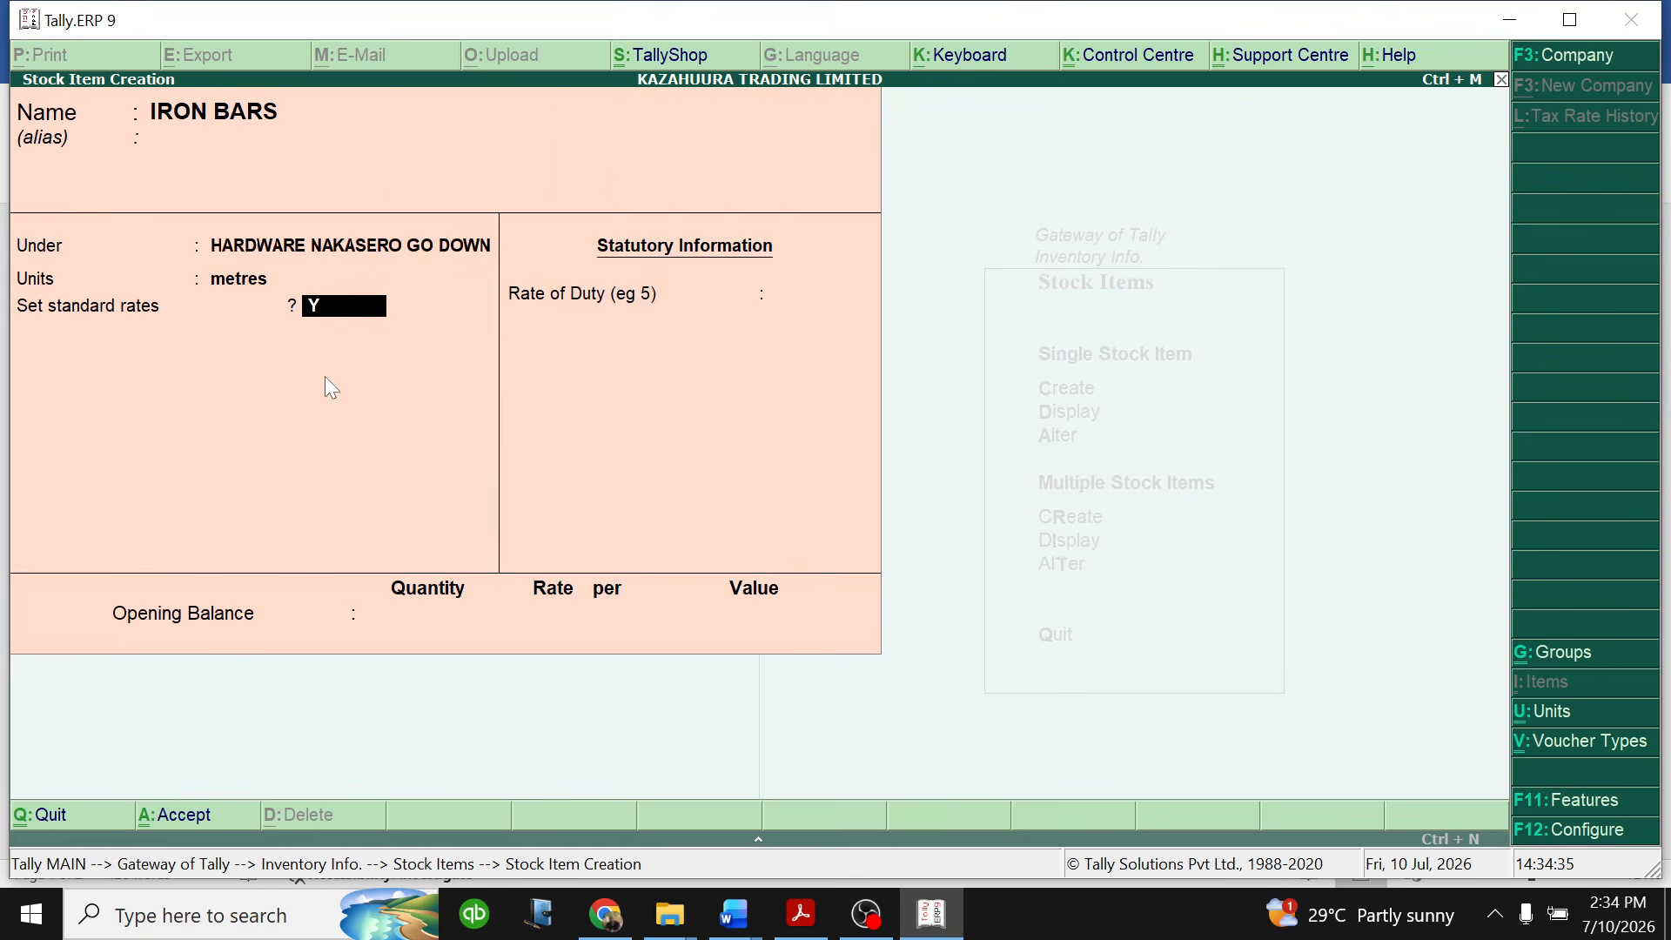
key("Return")
key("Return")
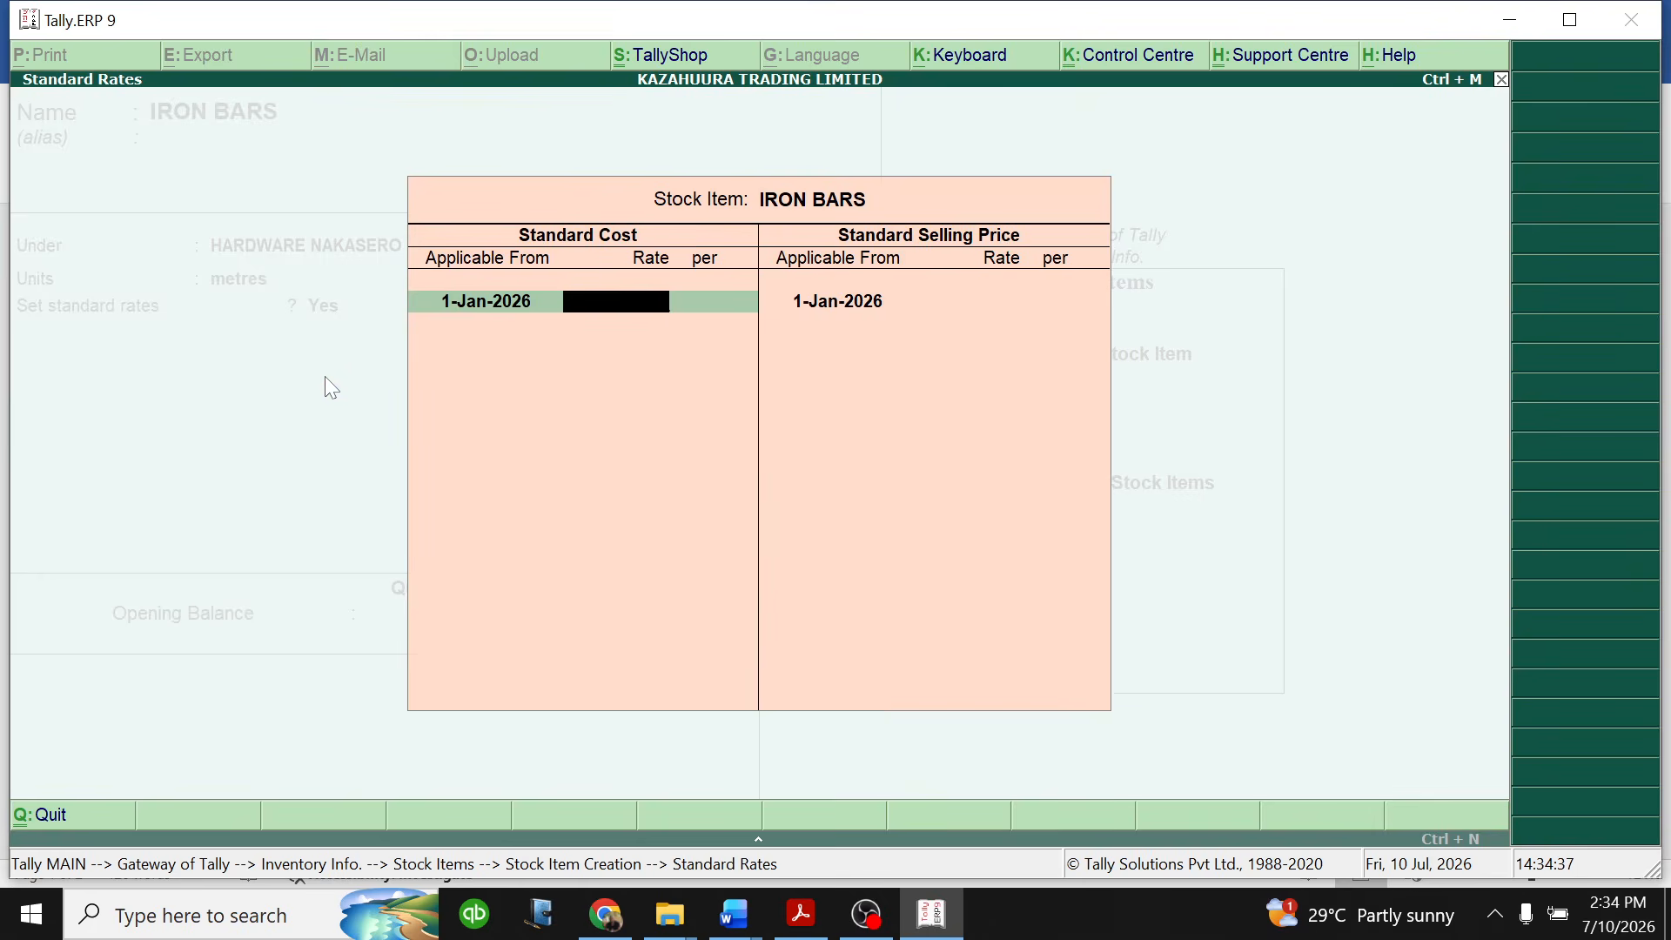
type("12000")
key("Return")
key("Return")
key("Return")
key("Return")
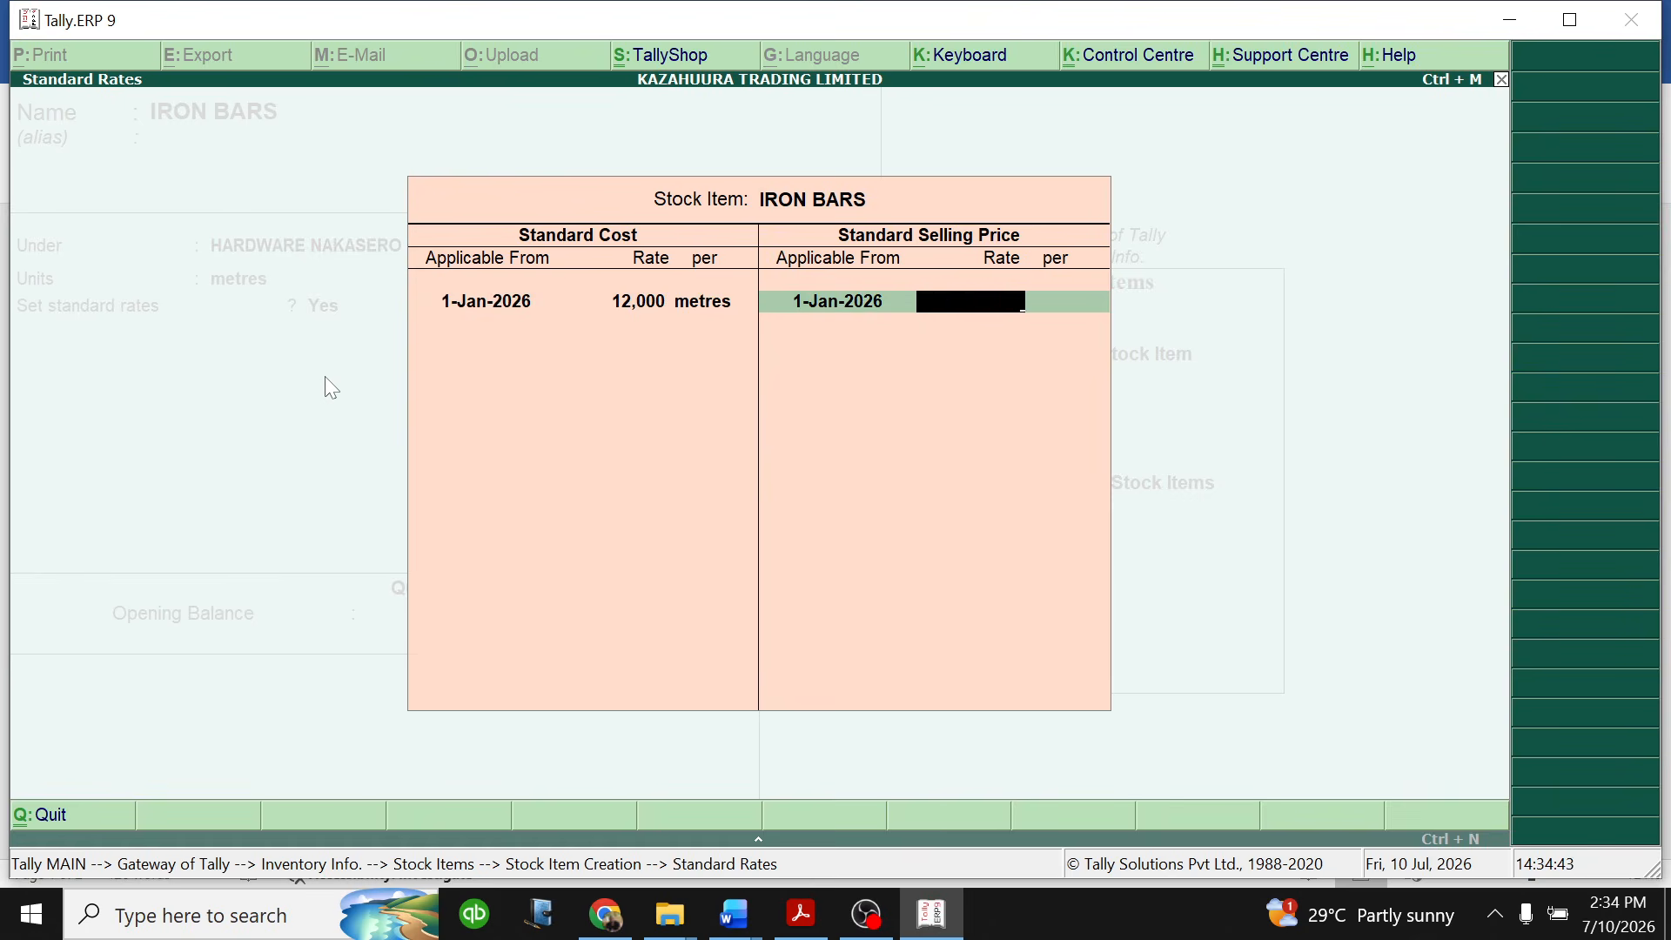
- Set the IRON BARS standard selling price to 18,000 per metre from 1-Jan-2026 and finish the standard rates
type("18000")
key("Return")
key("Return")
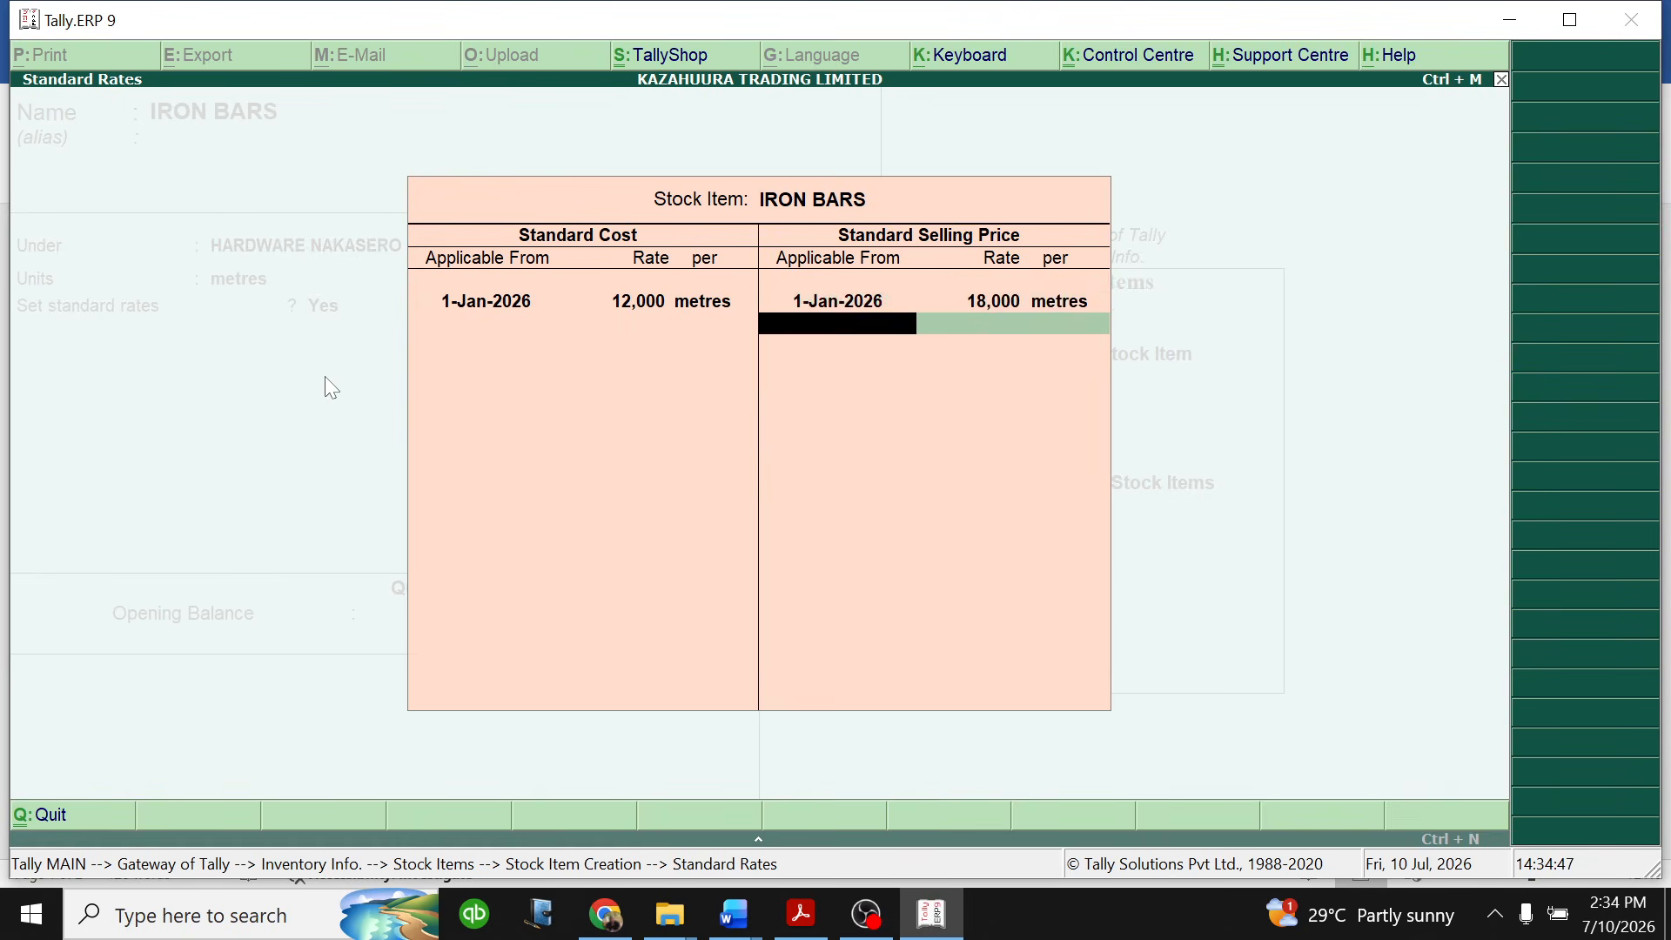
key("Return")
- Set the IRON BARS rate of duty to 18 and its opening balance to 200 metres at 12,000 per metre, and save the item
type("18")
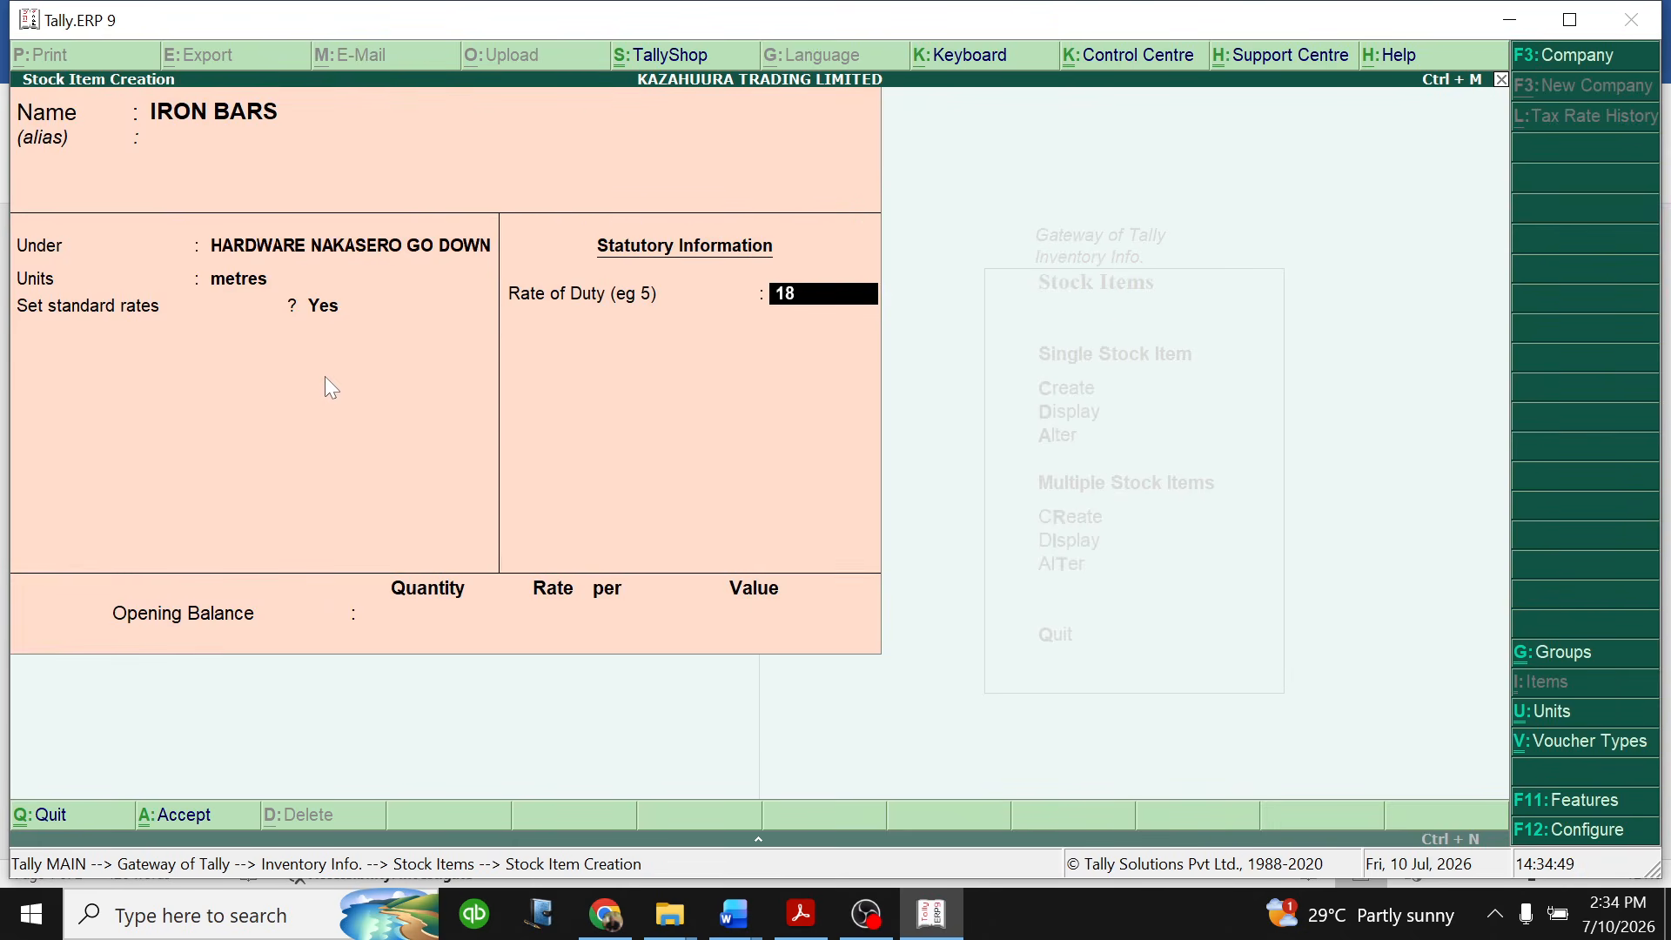
key("Return")
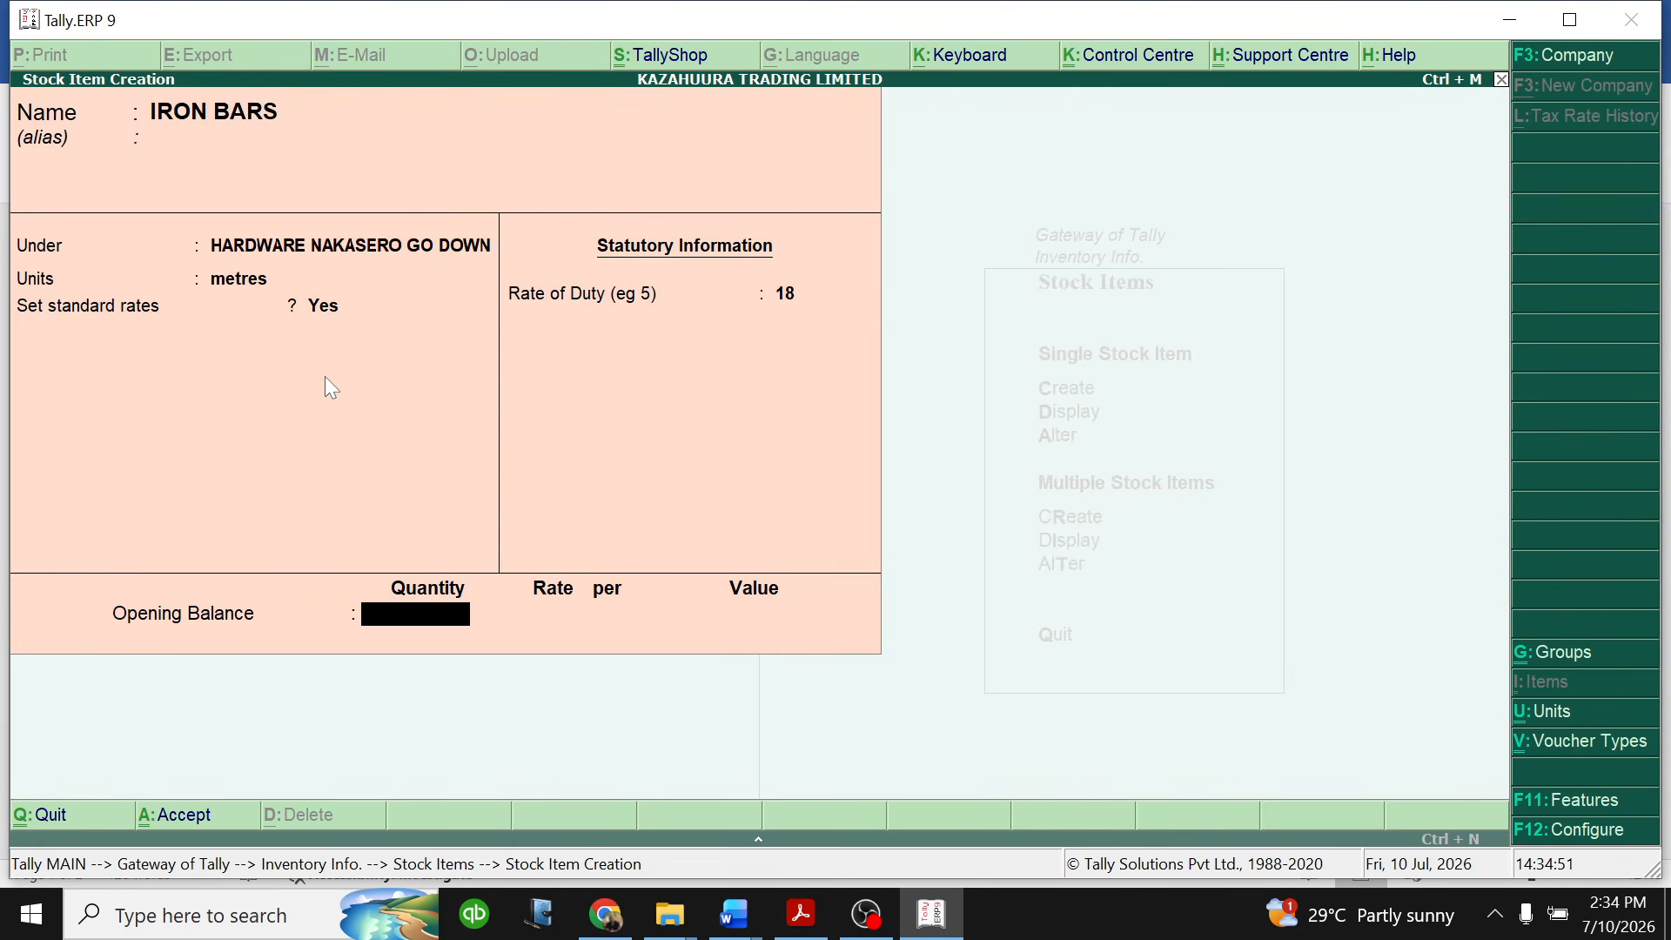
type("200")
key("Return")
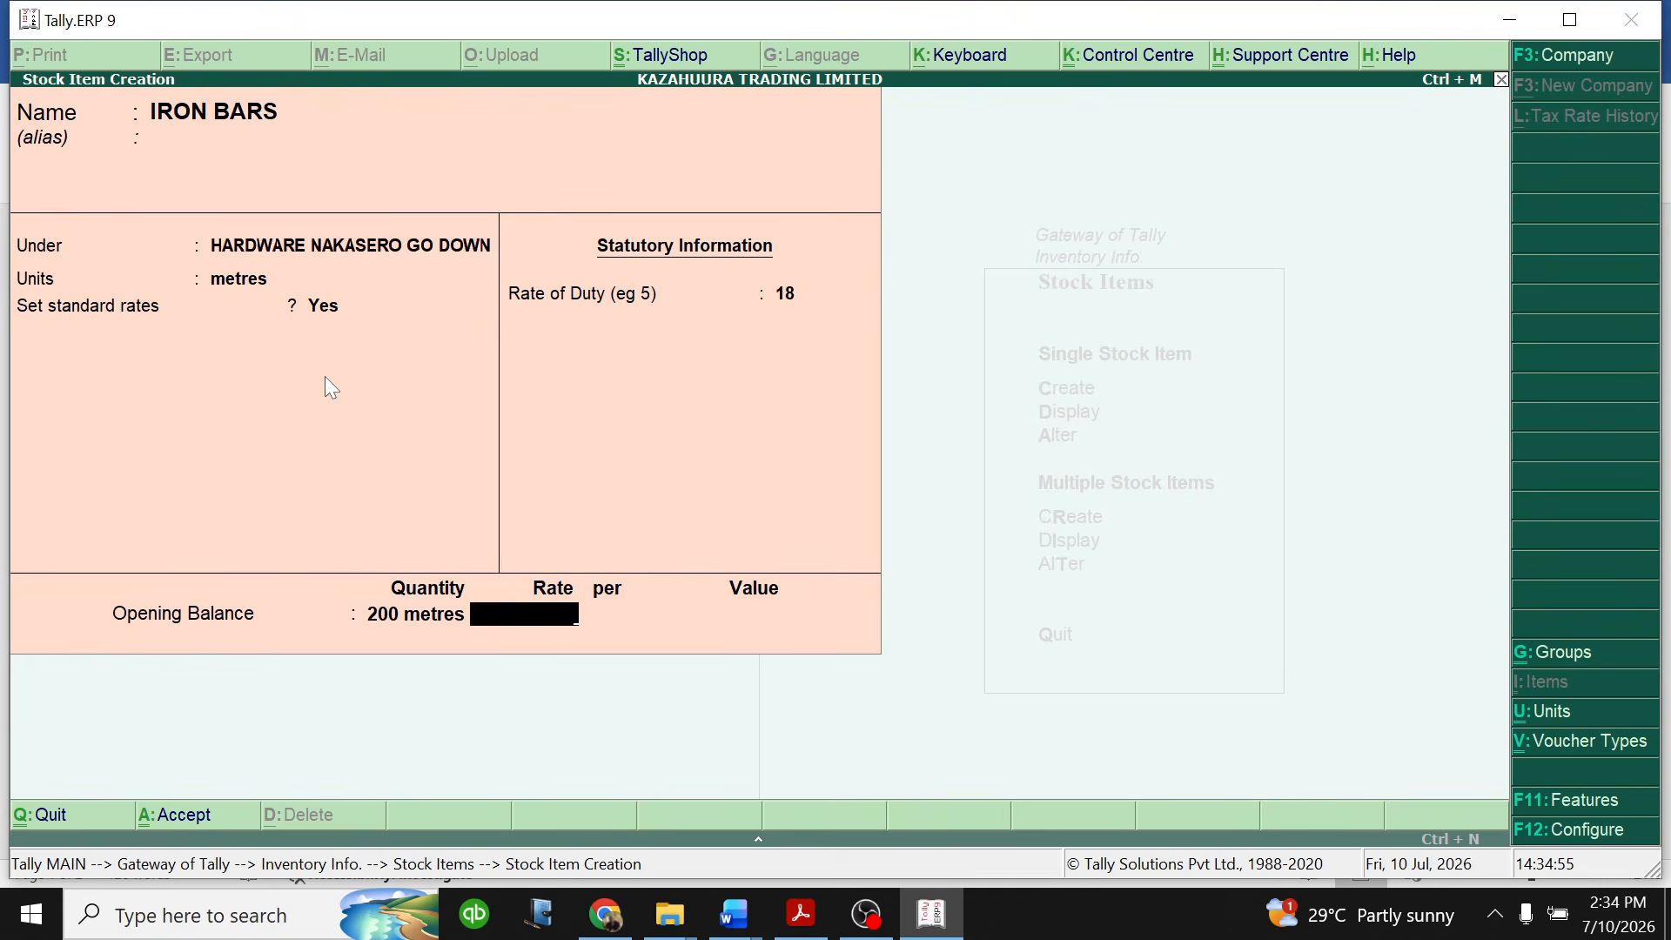
type("12000")
key("Return")
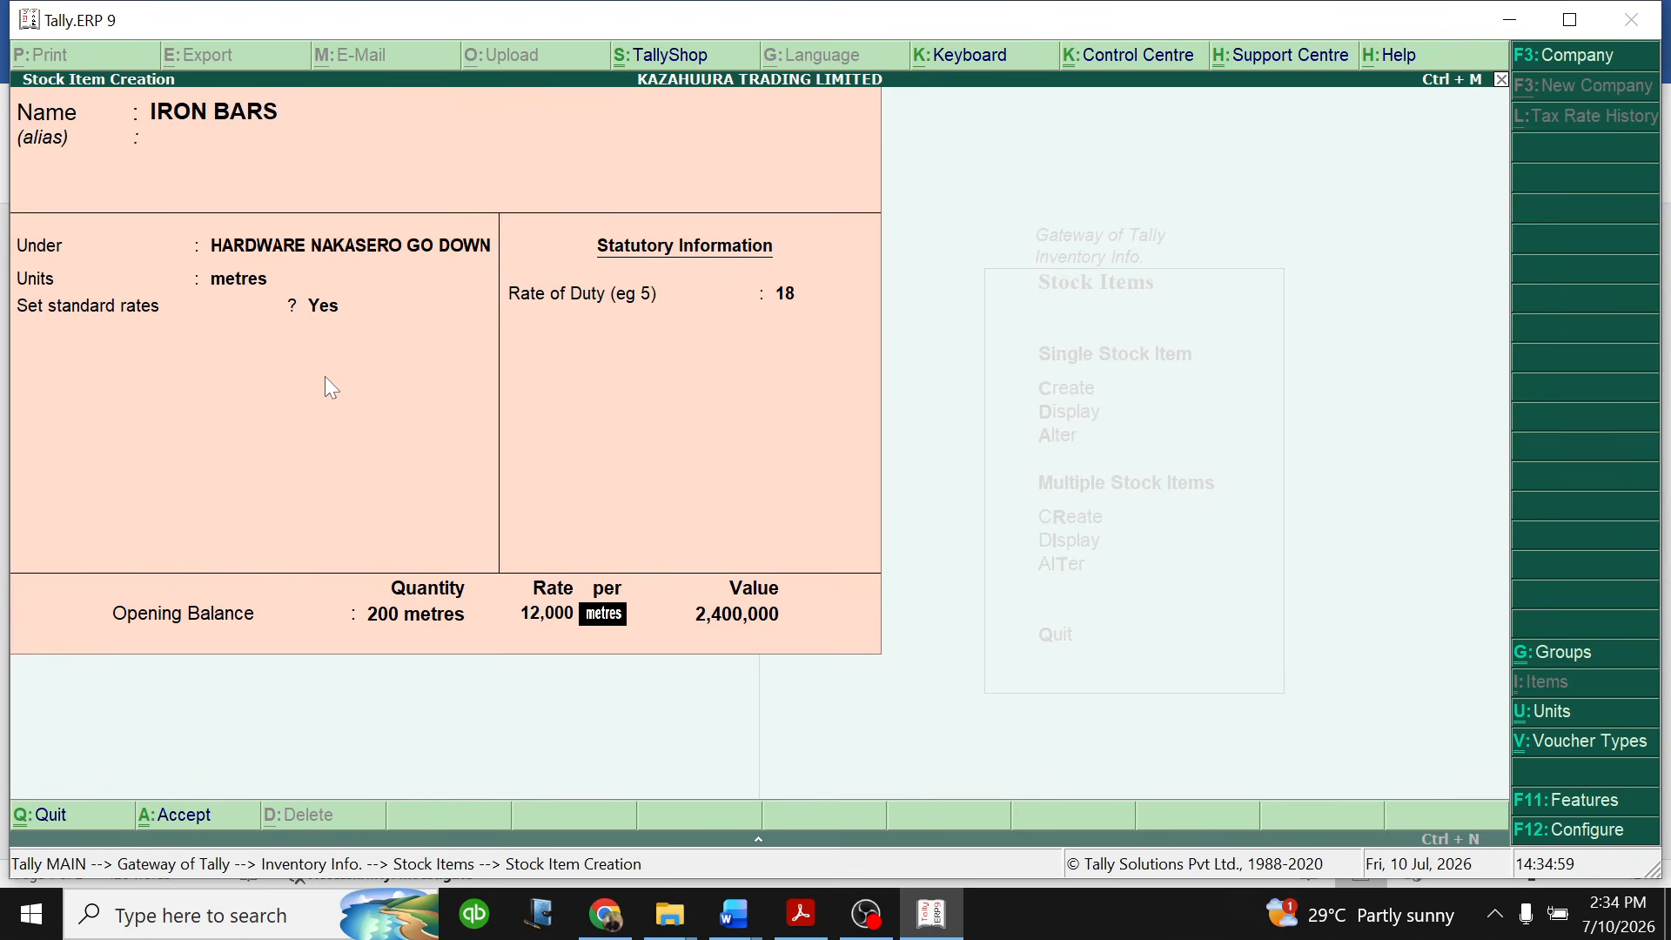
key("Return")
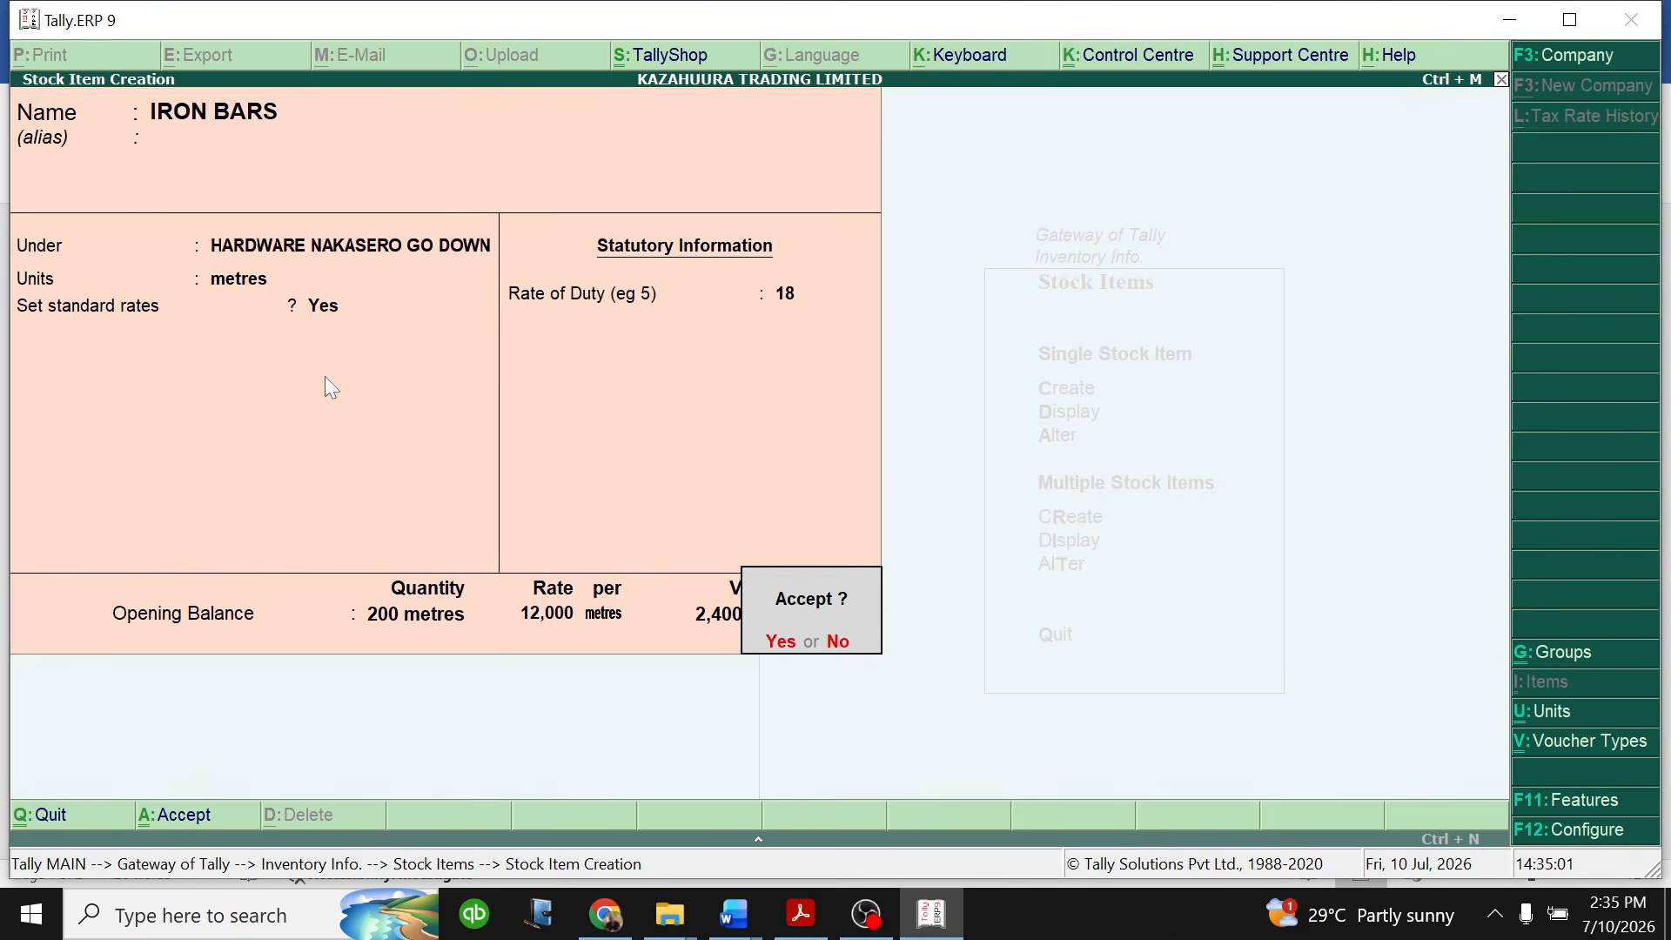
key("Return")
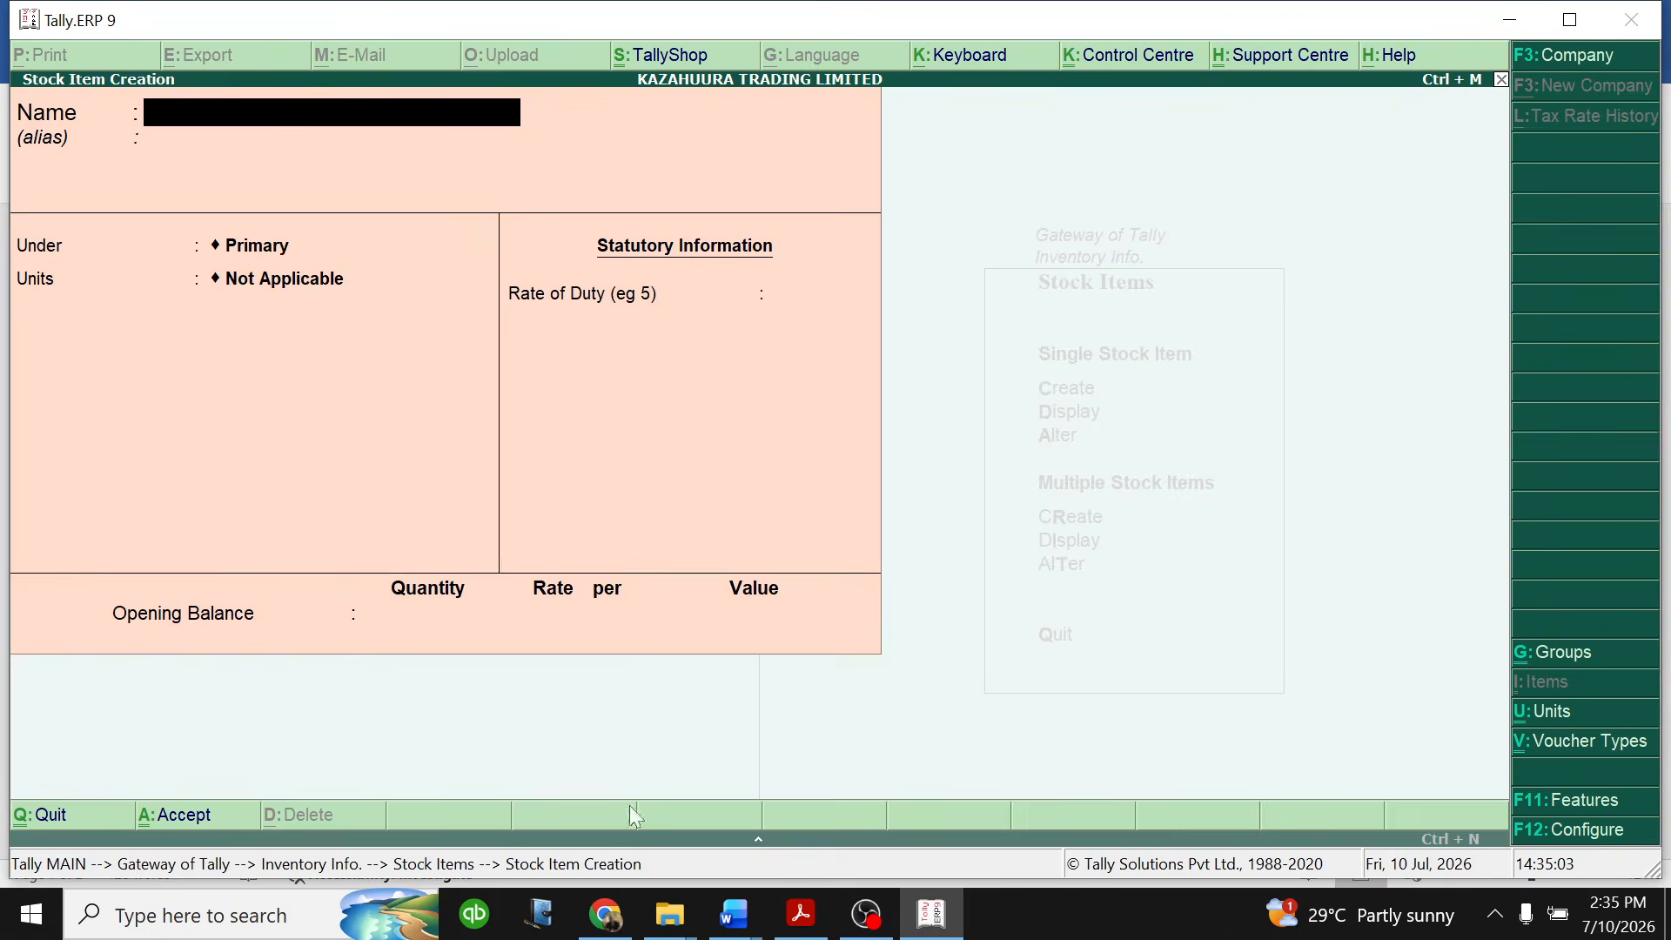
- Switch to the Tally question document in Word and review the food items table, especially the units of measure for cooking oil, soda and wheat flour
left_click(735, 914)
left_click(889, 842)
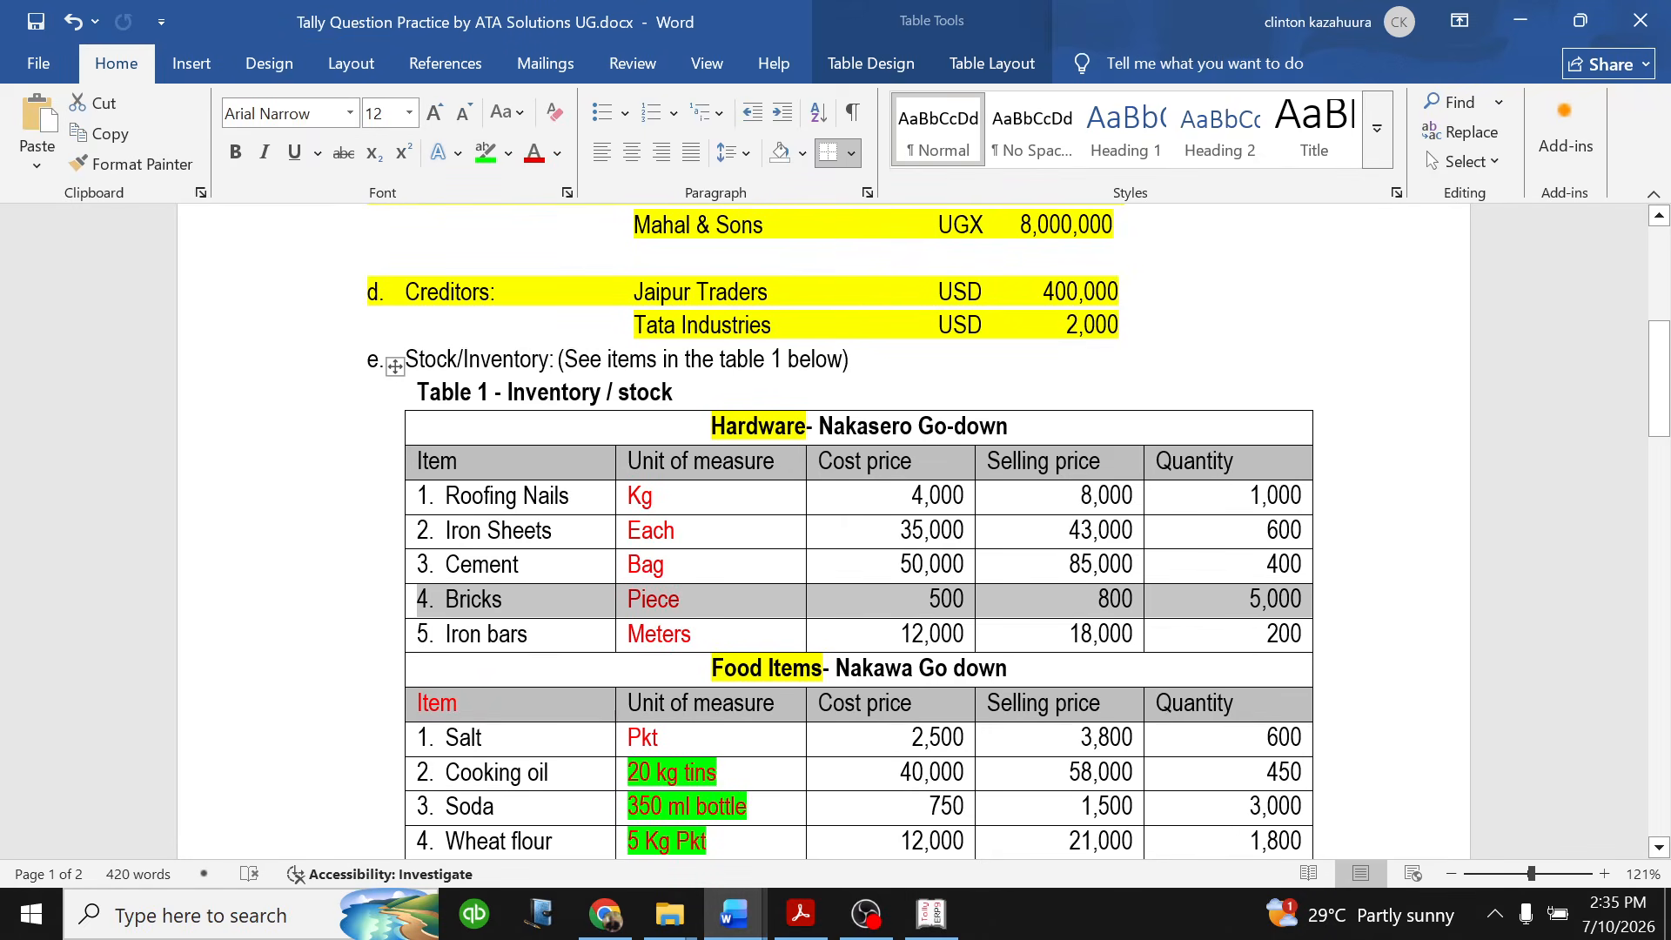
scroll(906, 577, "down", 5)
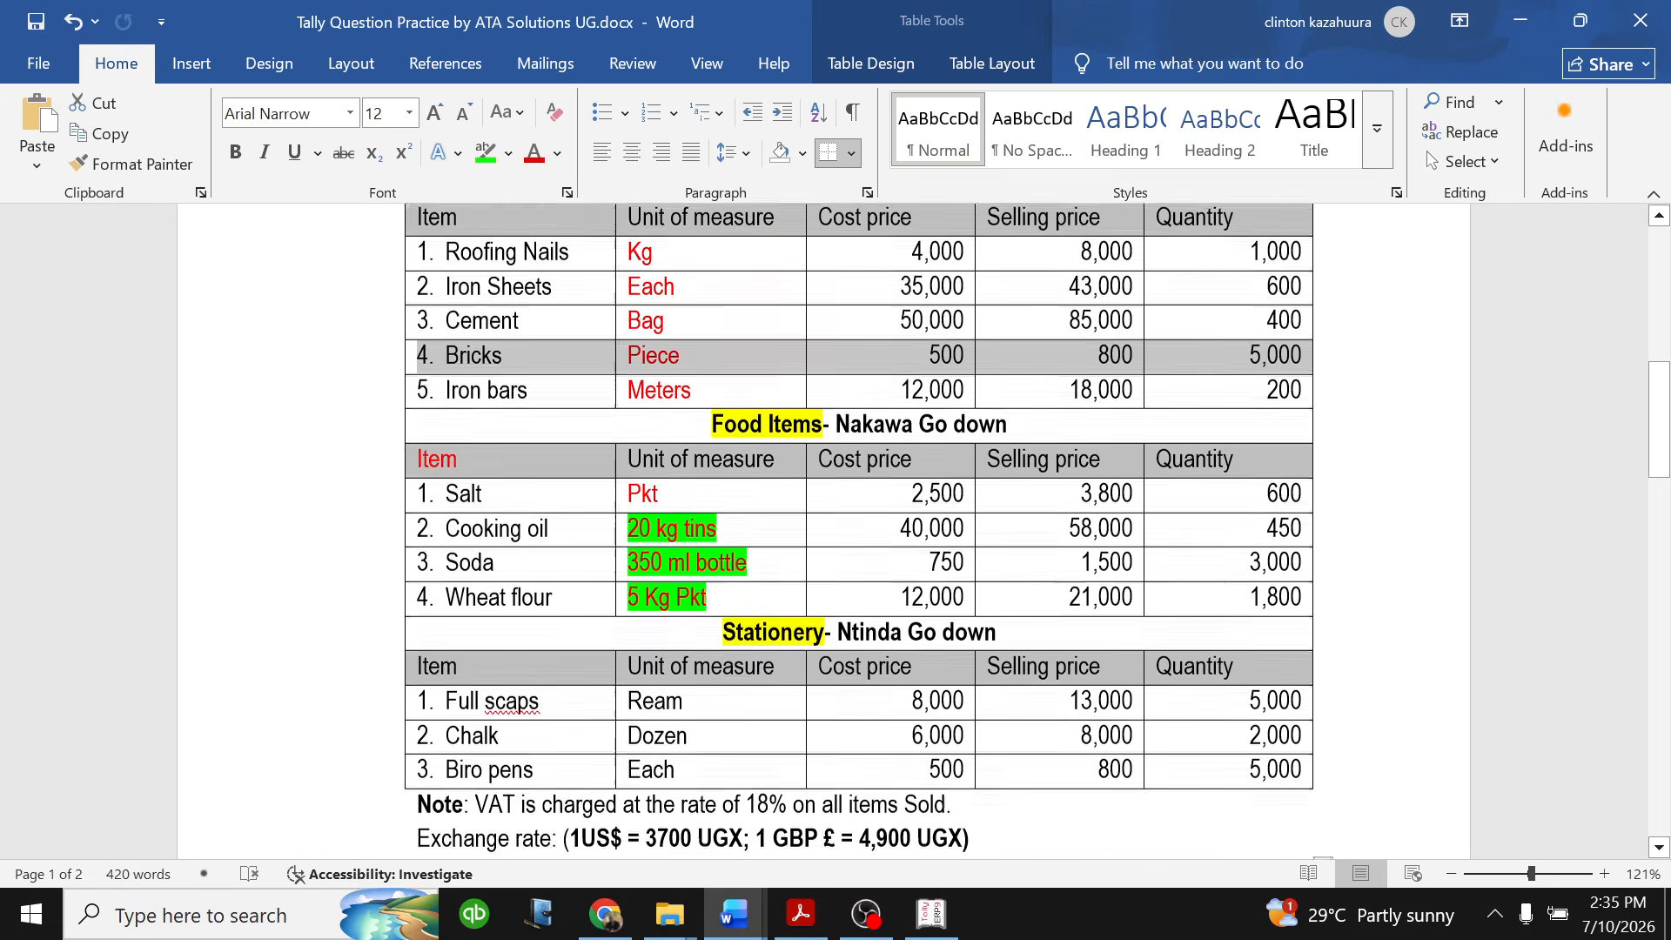
scroll(859, 483, "down", 1)
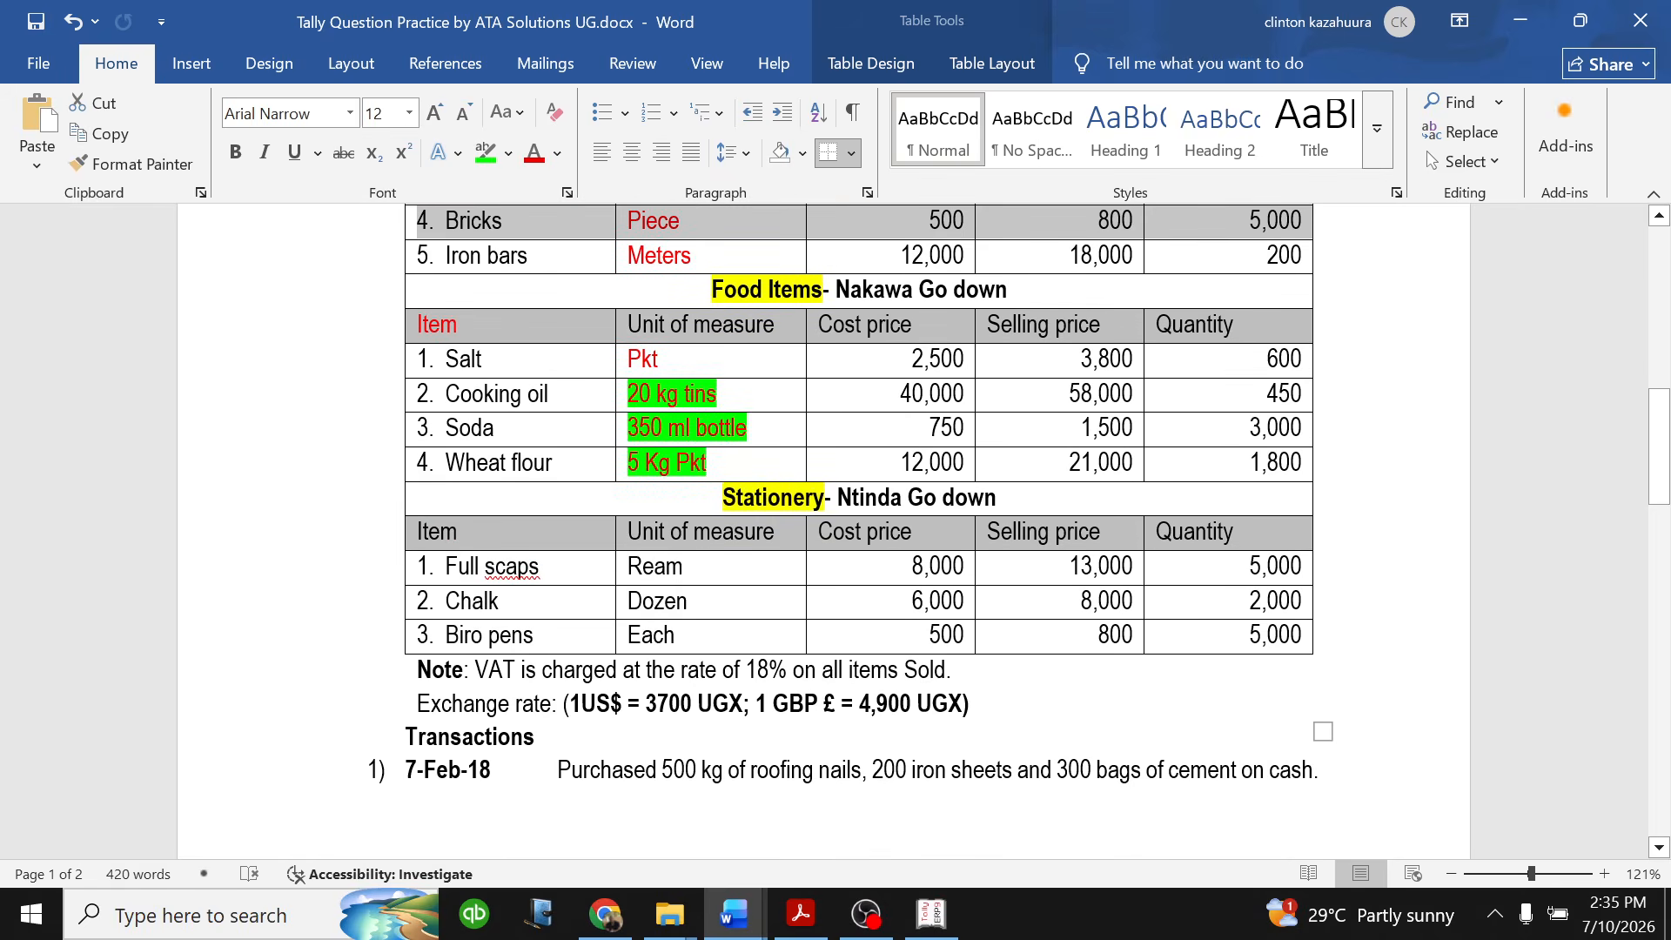
left_click(931, 914)
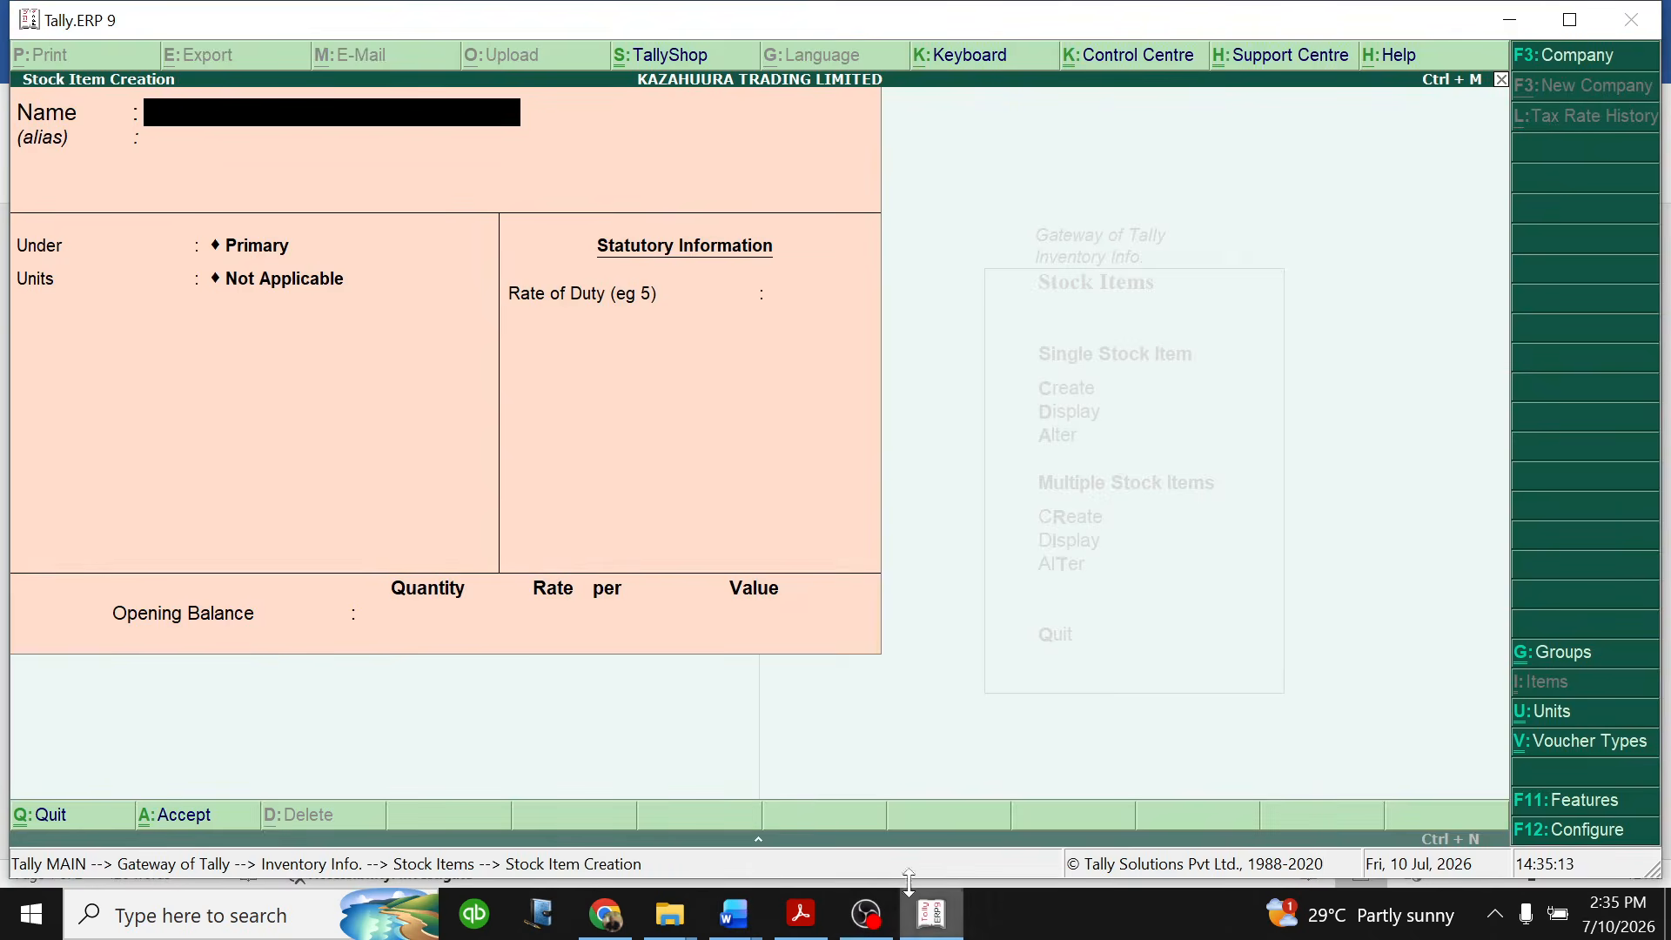
left_click(733, 913)
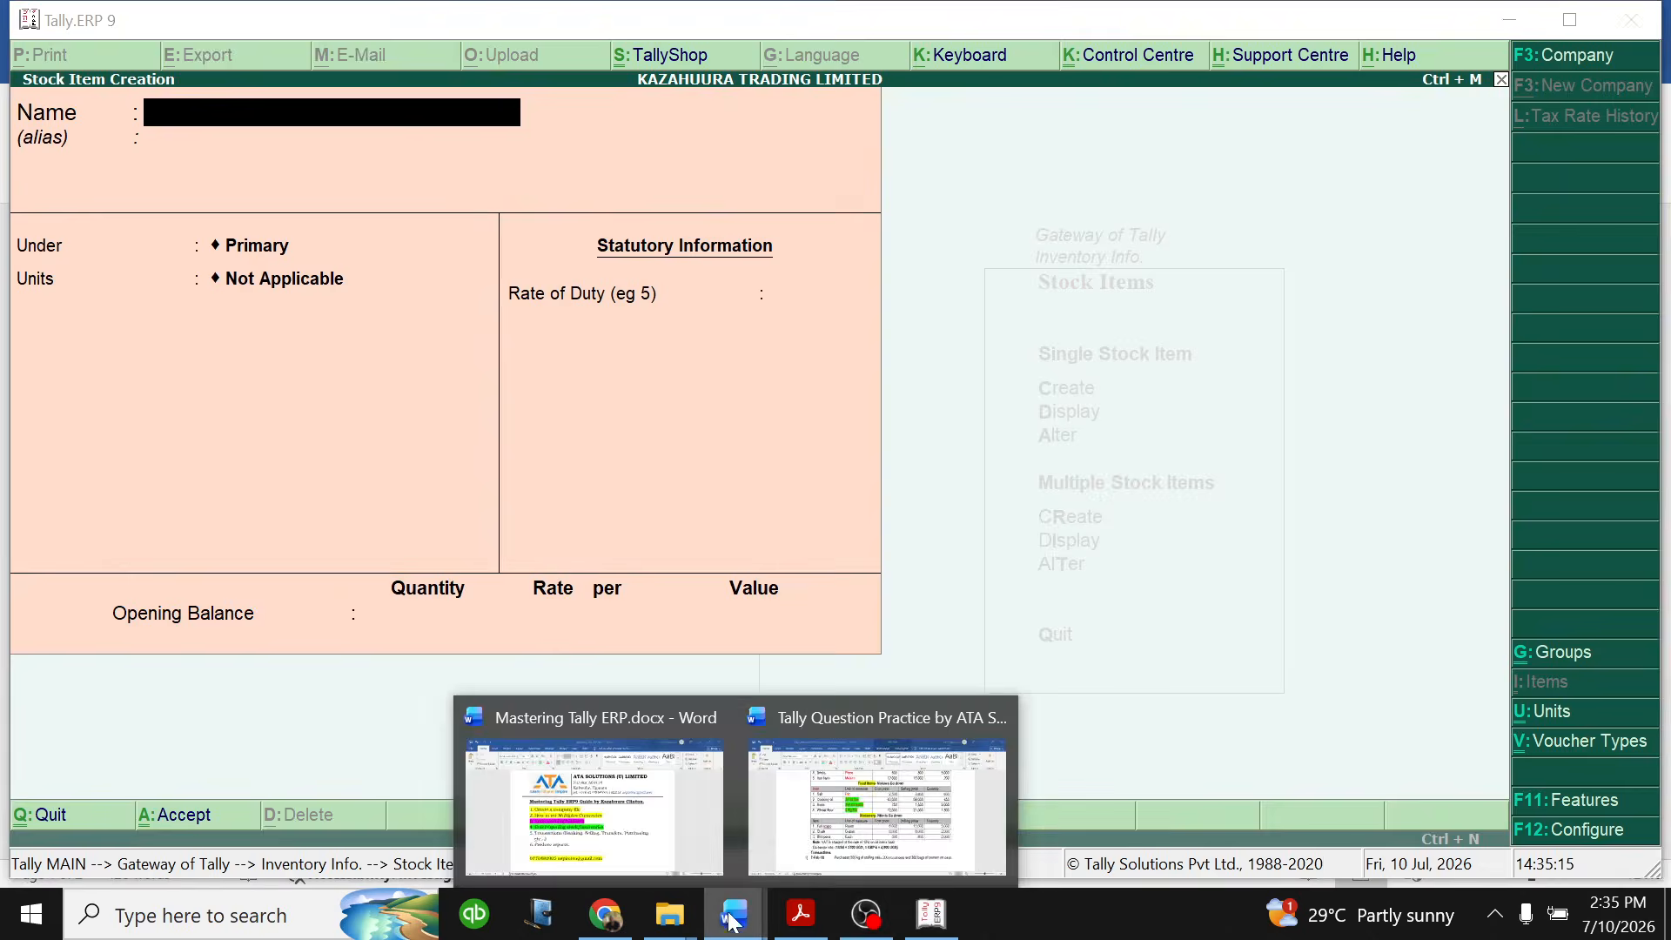
left_click(875, 786)
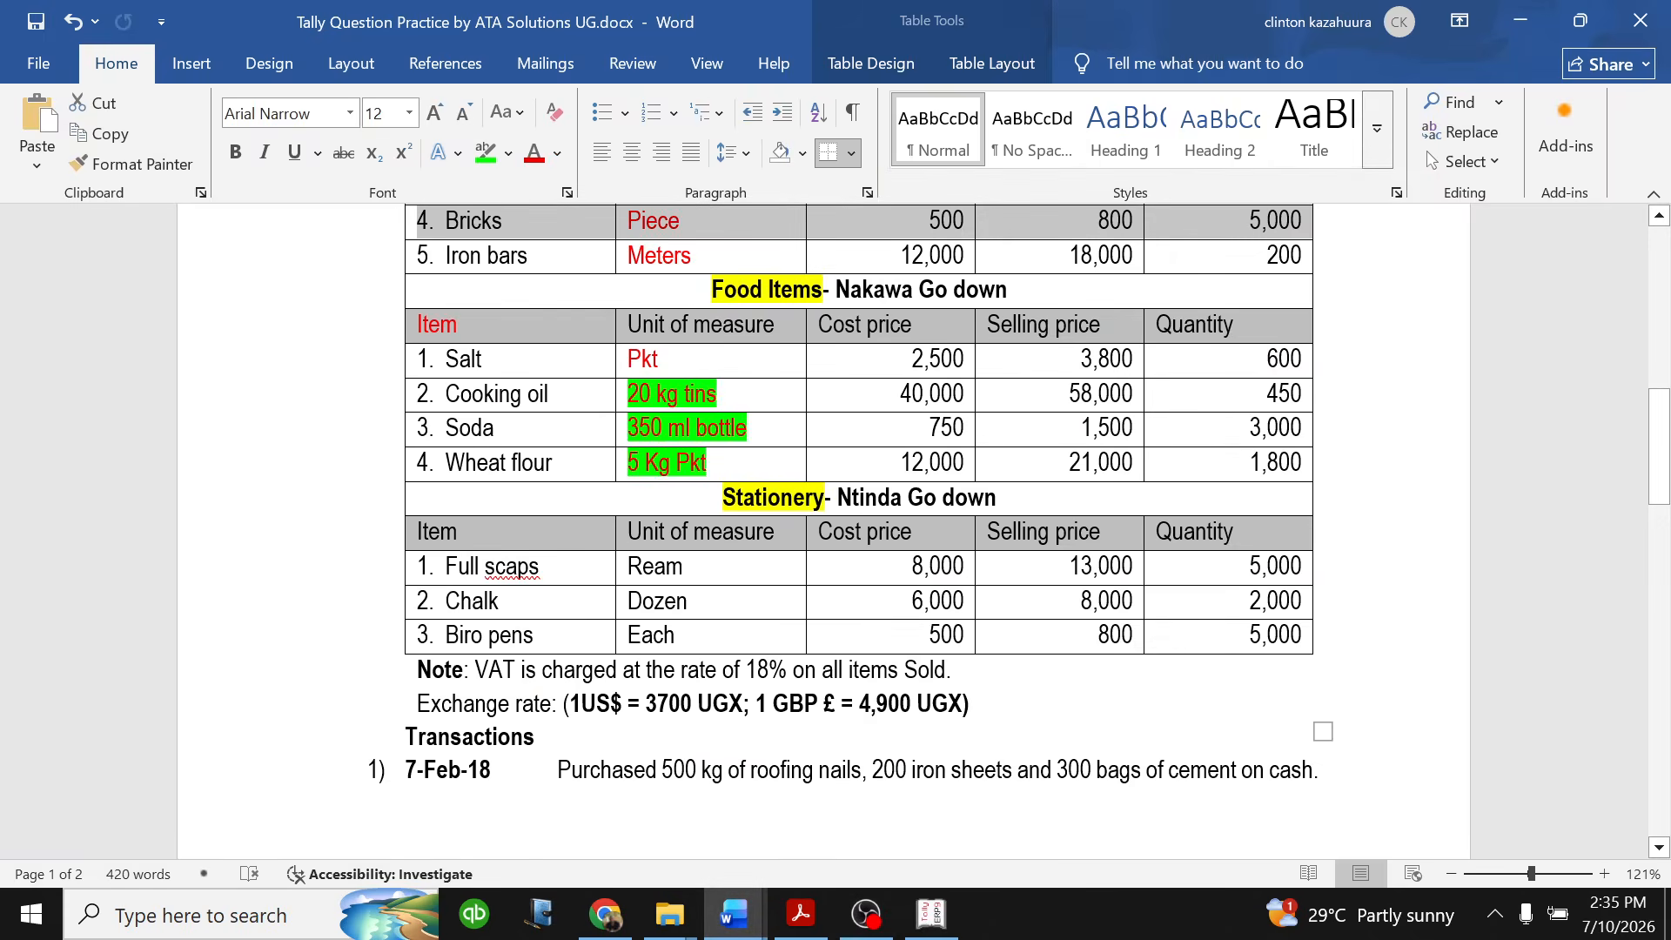
left_click_drag(674, 462, 696, 396)
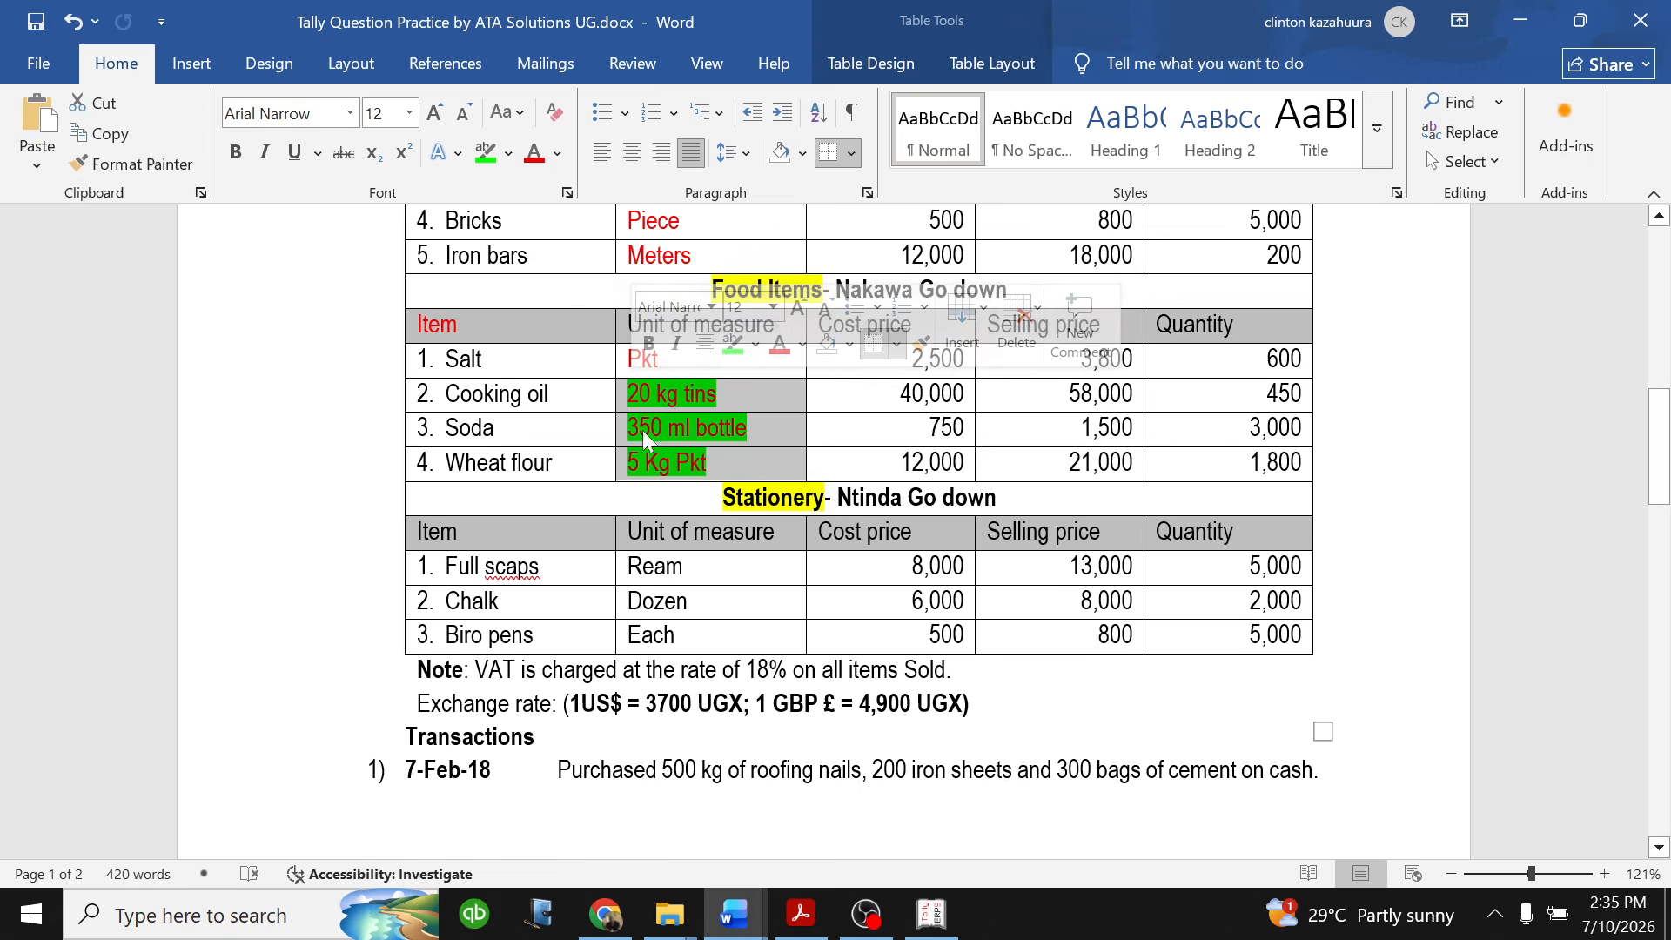
- Switch back to Tally.ERP 9, name the new stock item SALT and place it under the FOOD ITEMS NAKAWA GODOWN group
left_click(936, 914)
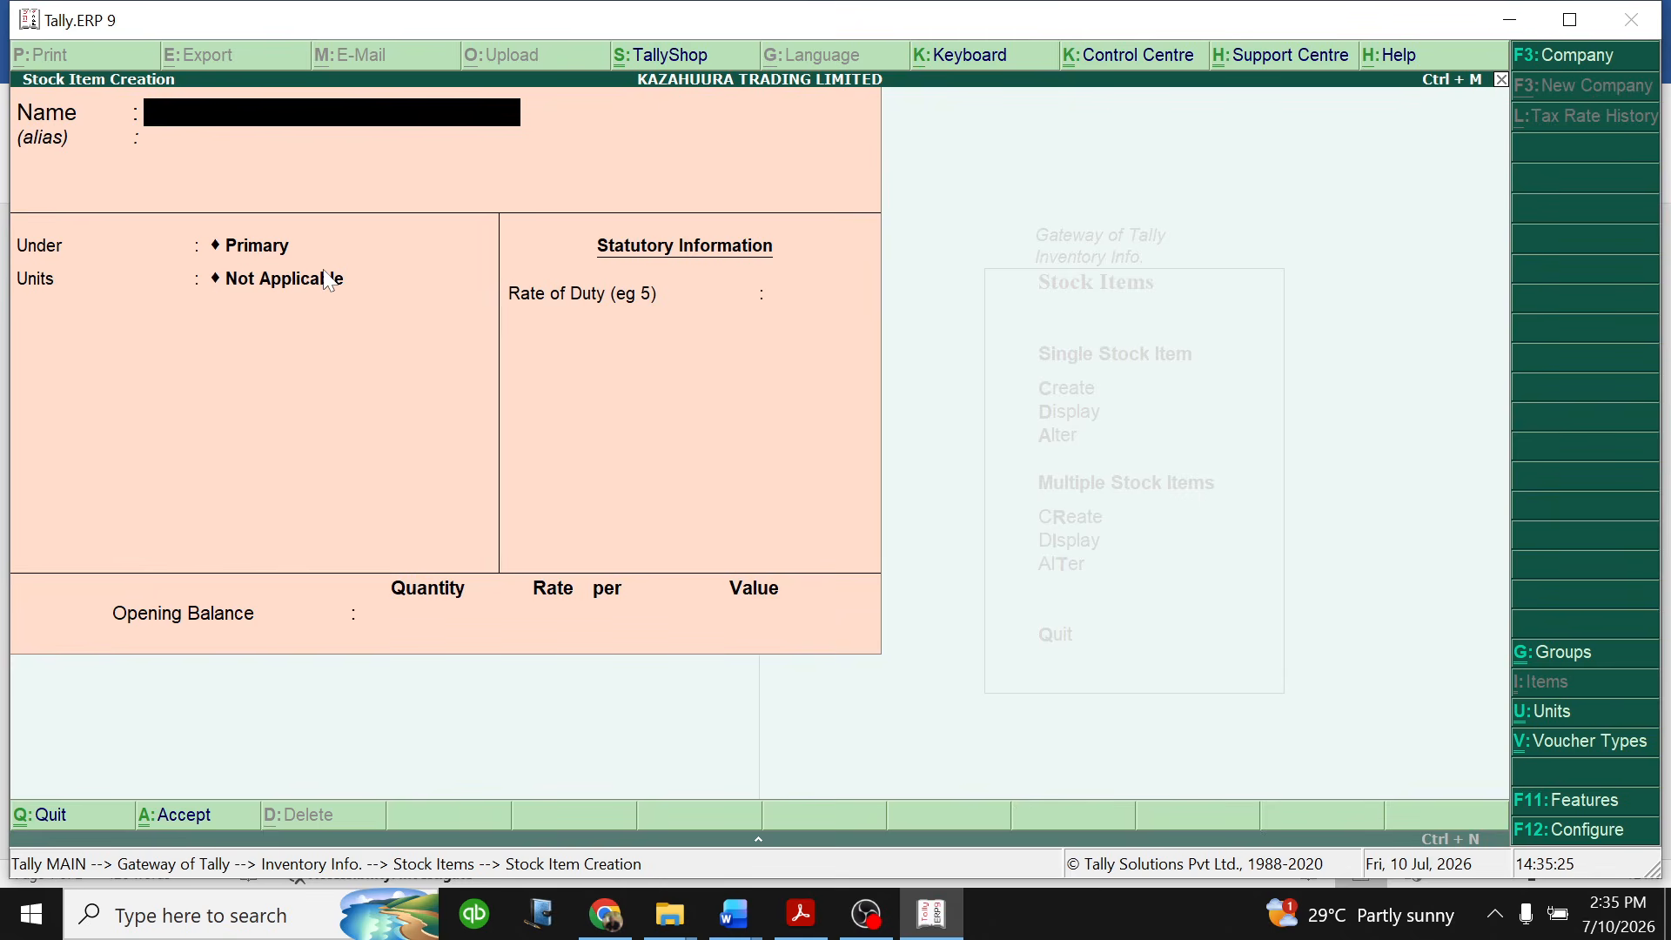
type("SALT")
key("Return")
key("Return")
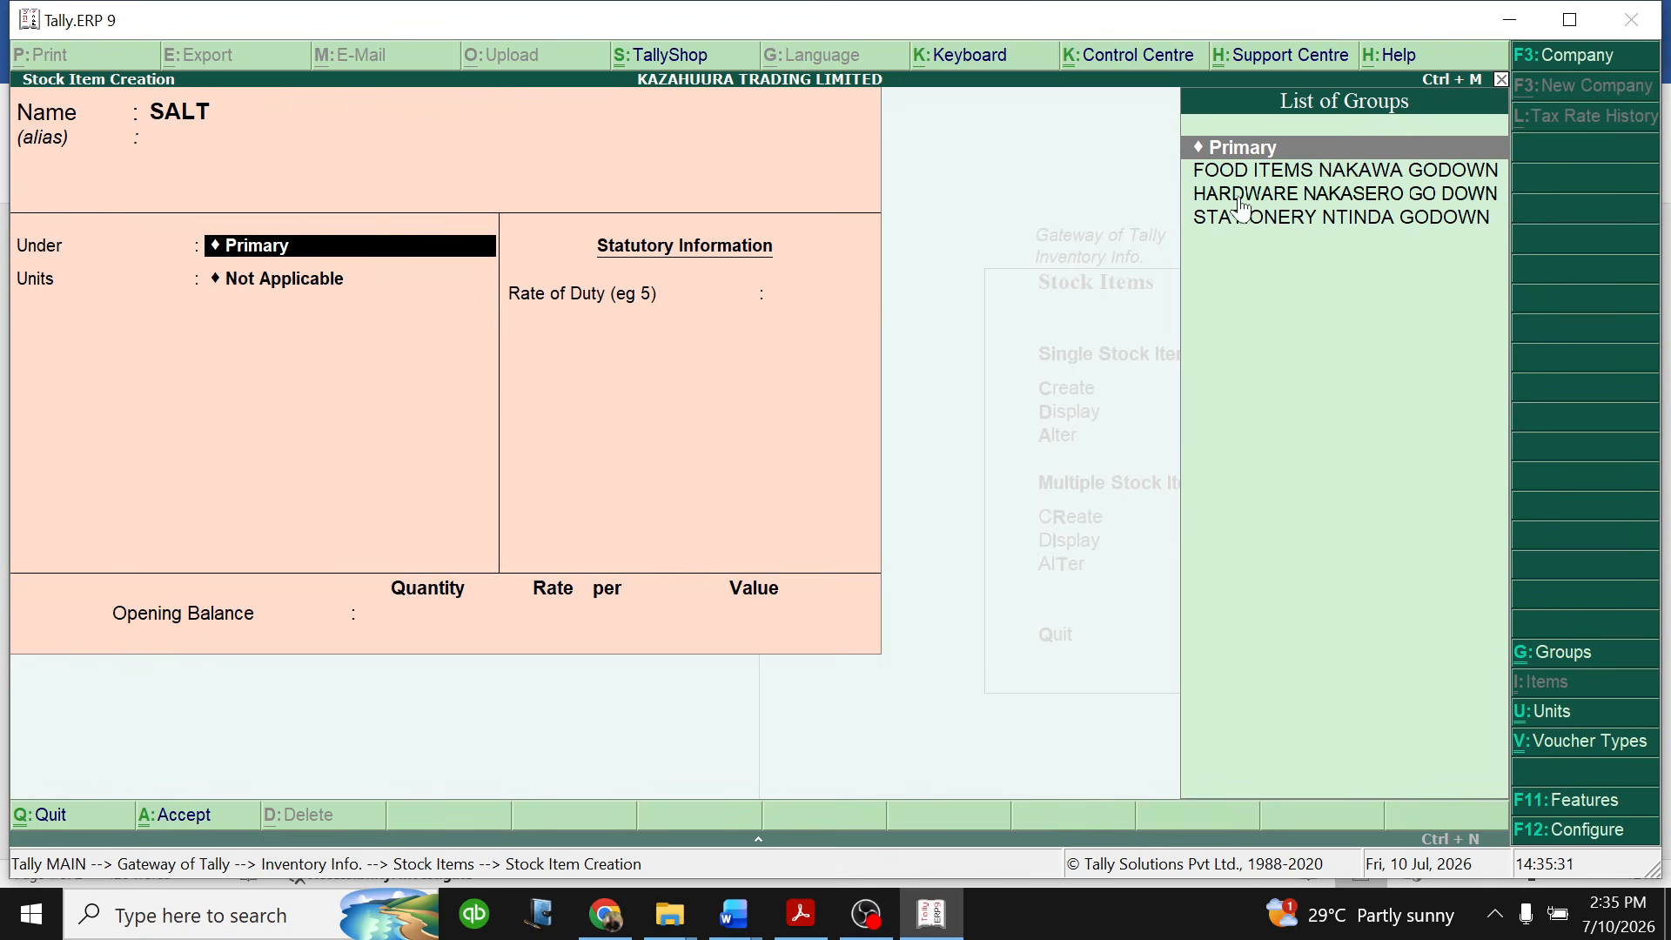
left_click(1290, 171)
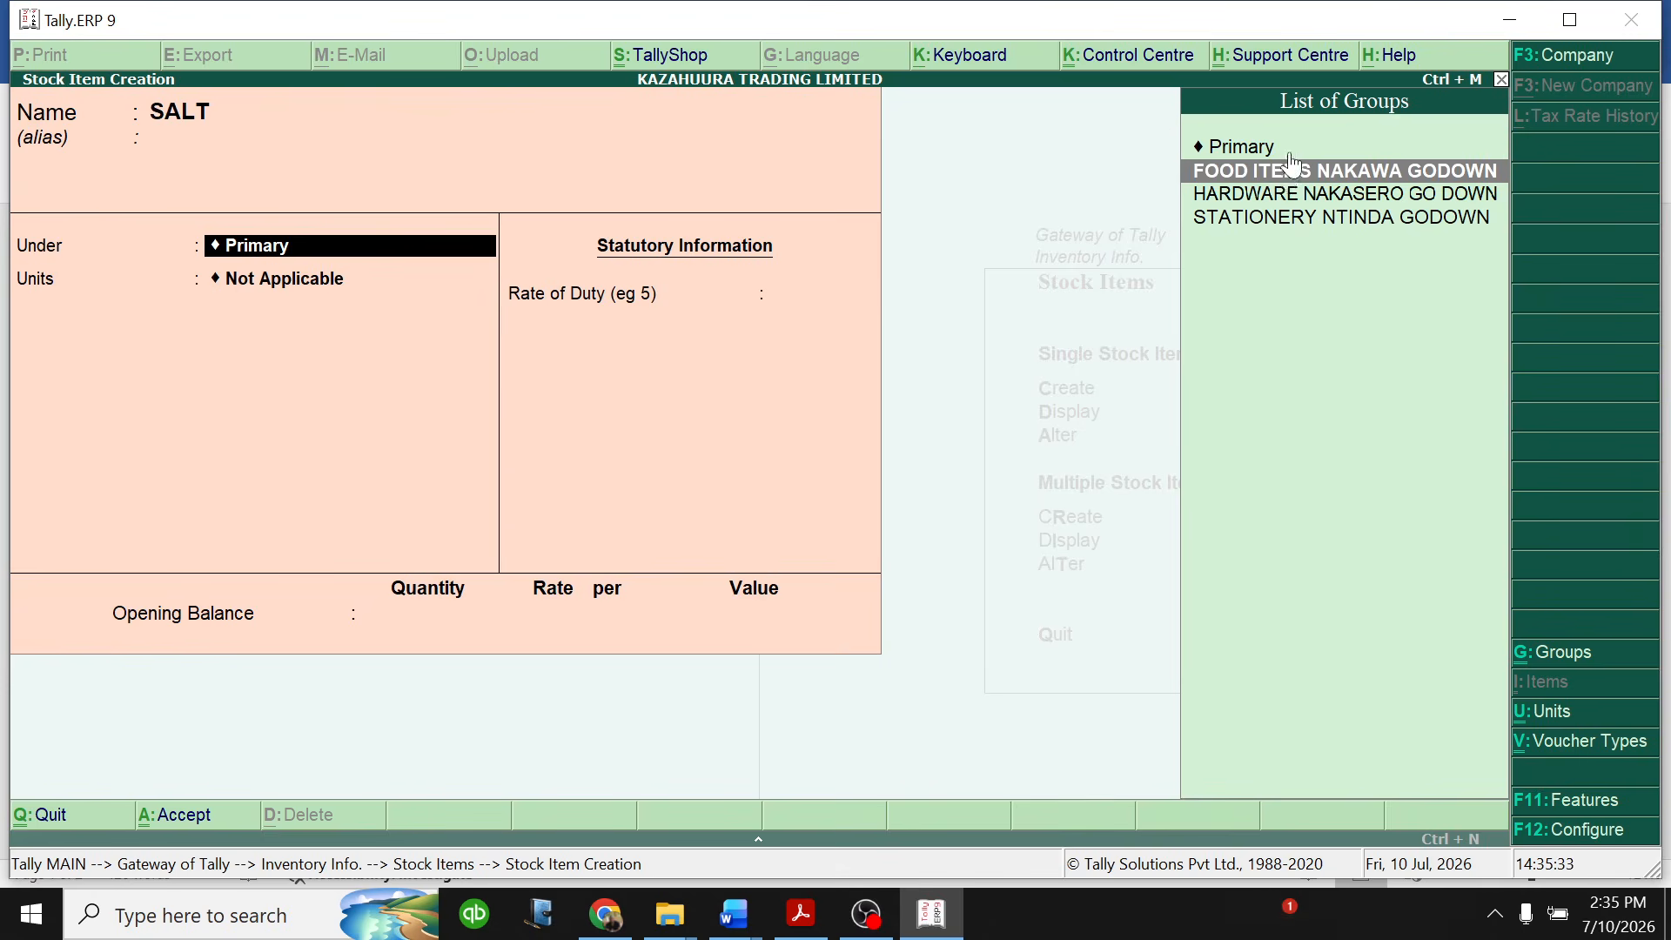
key("Return")
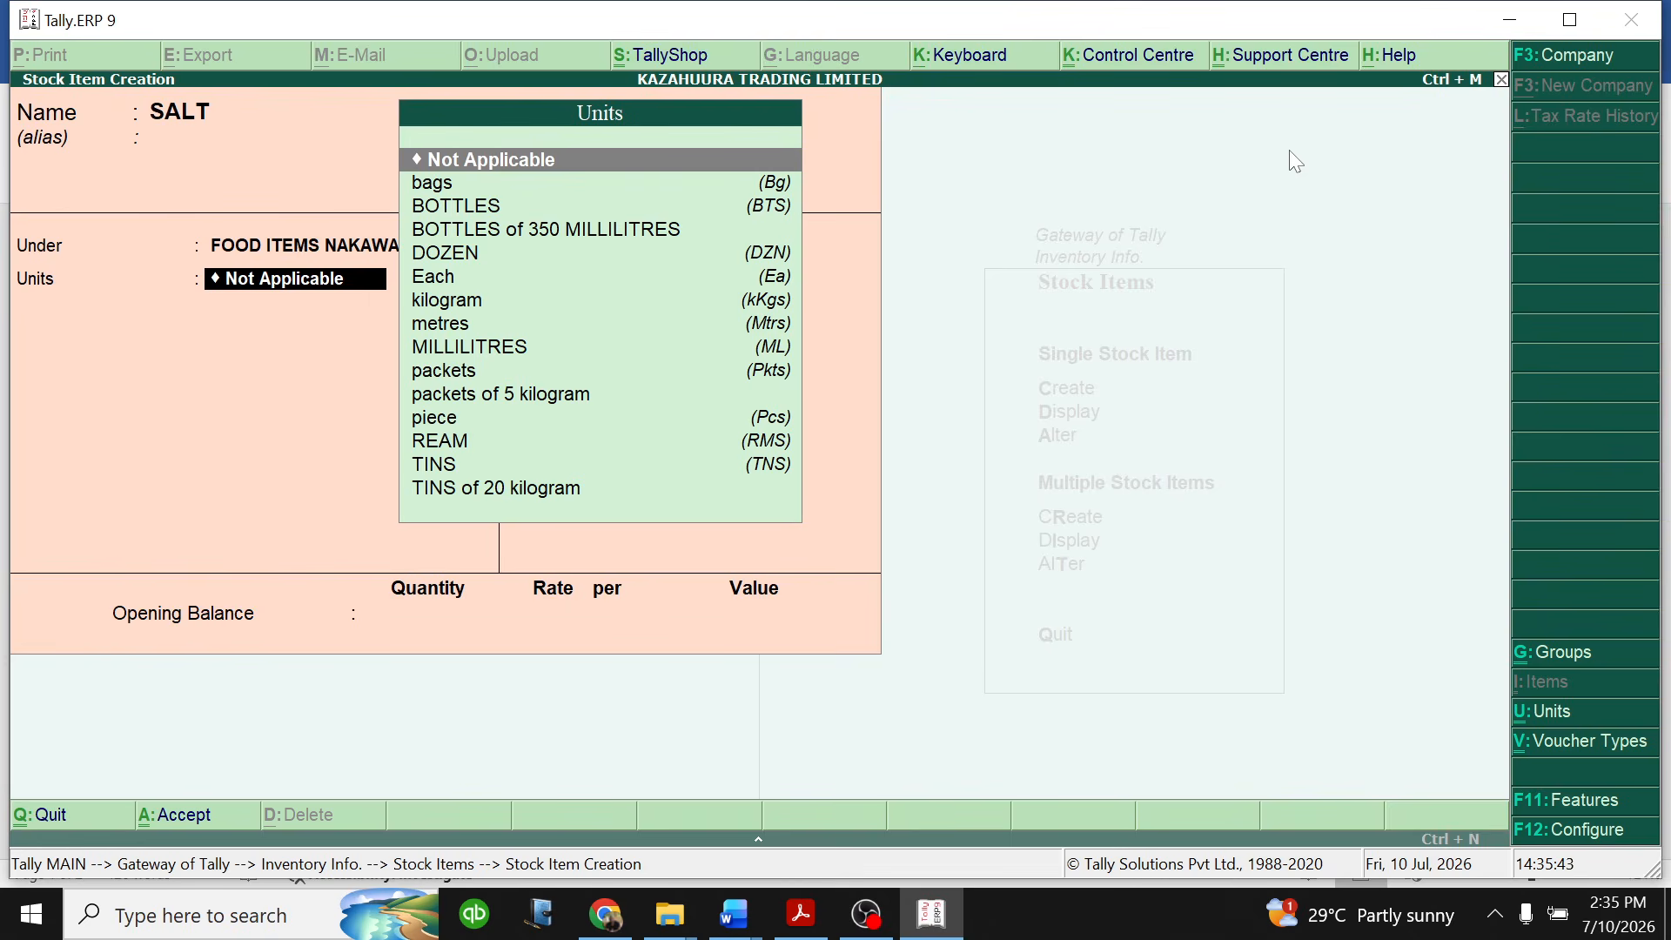
- Set the unit of measure for SALT to packets
key("Down")
key("Down")
key("Down")
key("Down")
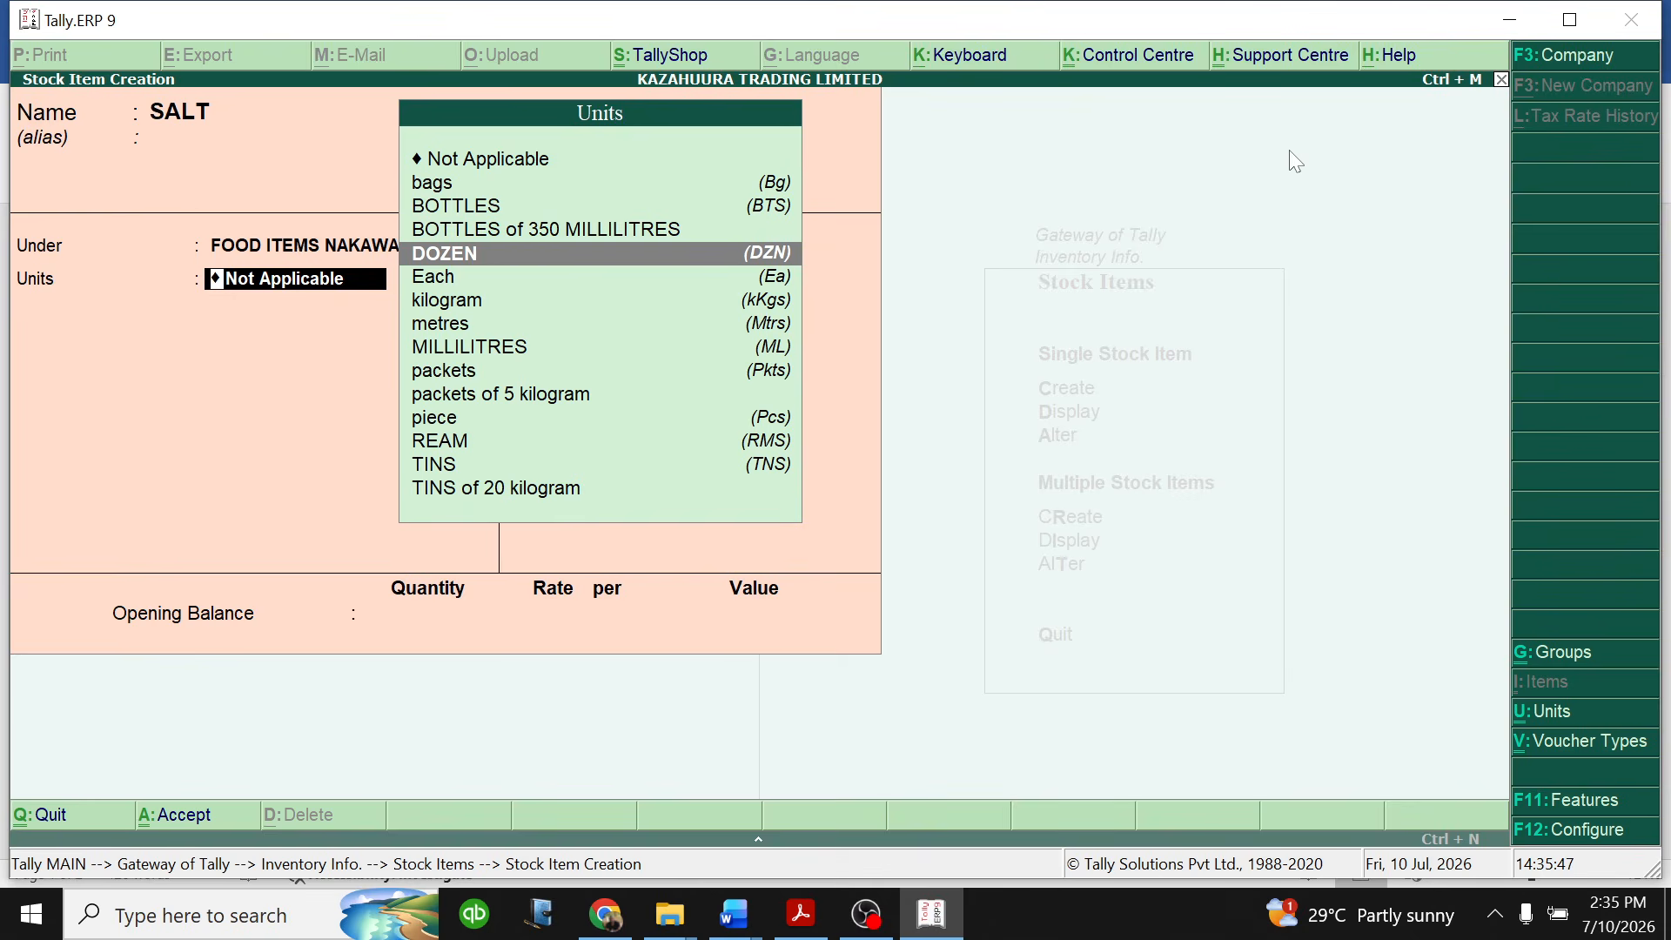
key("Down")
key("Down")
key("Down")
key("Down")
key("Down")
key("Down")
key("Down")
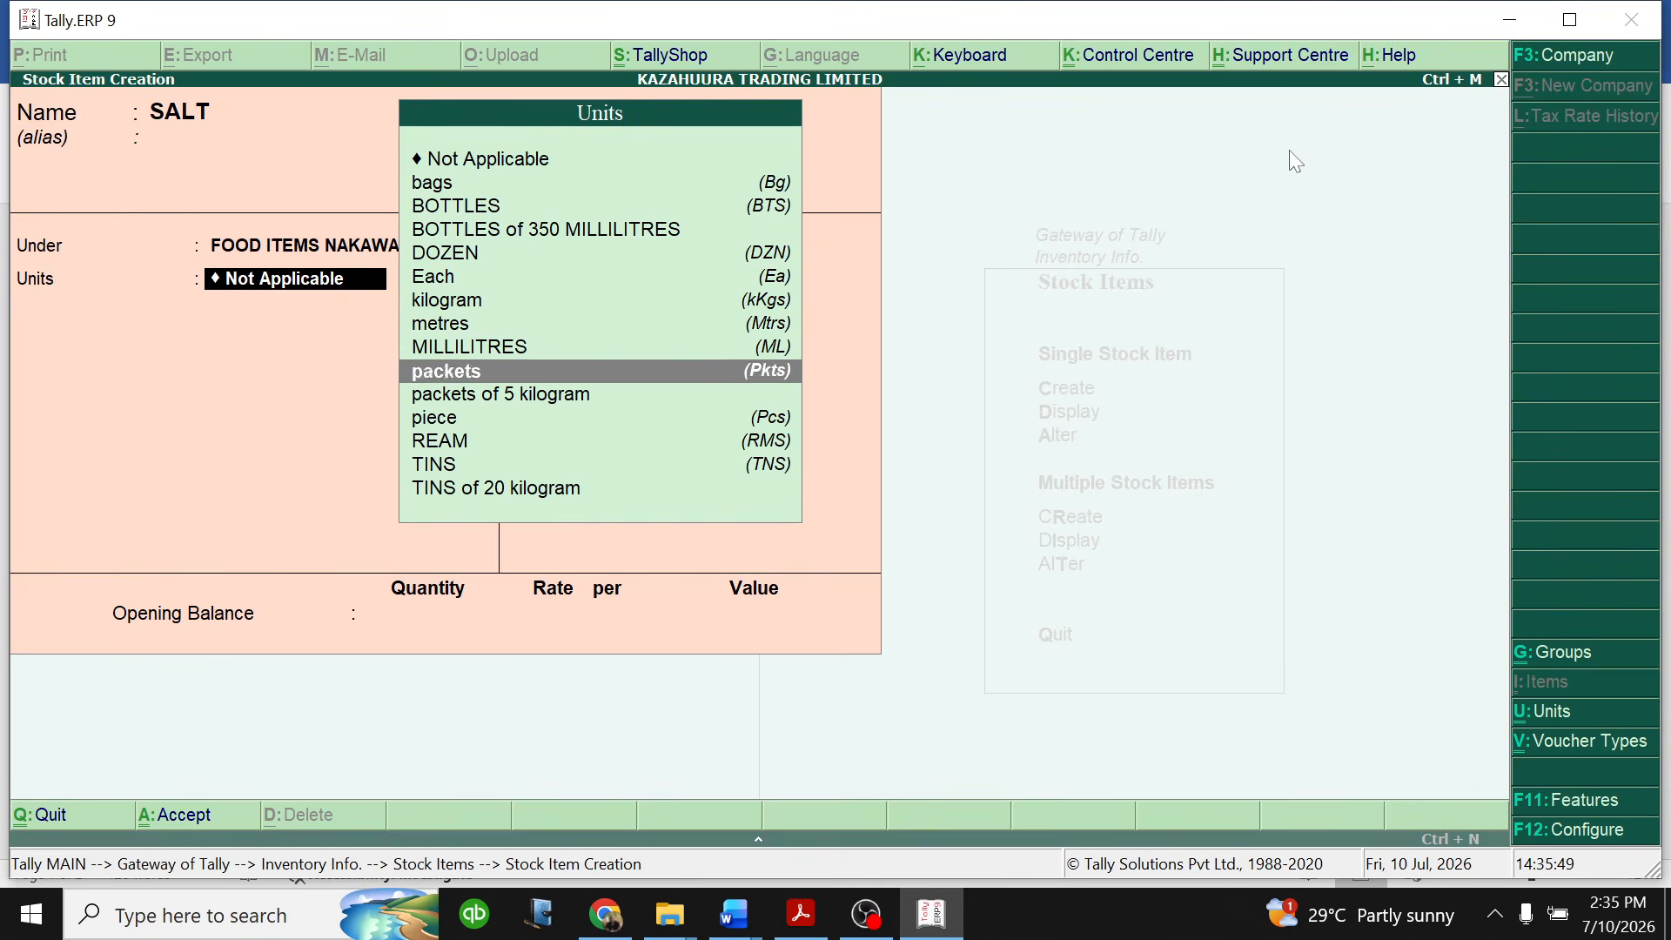
key("Up")
key("Up")
key("Return")
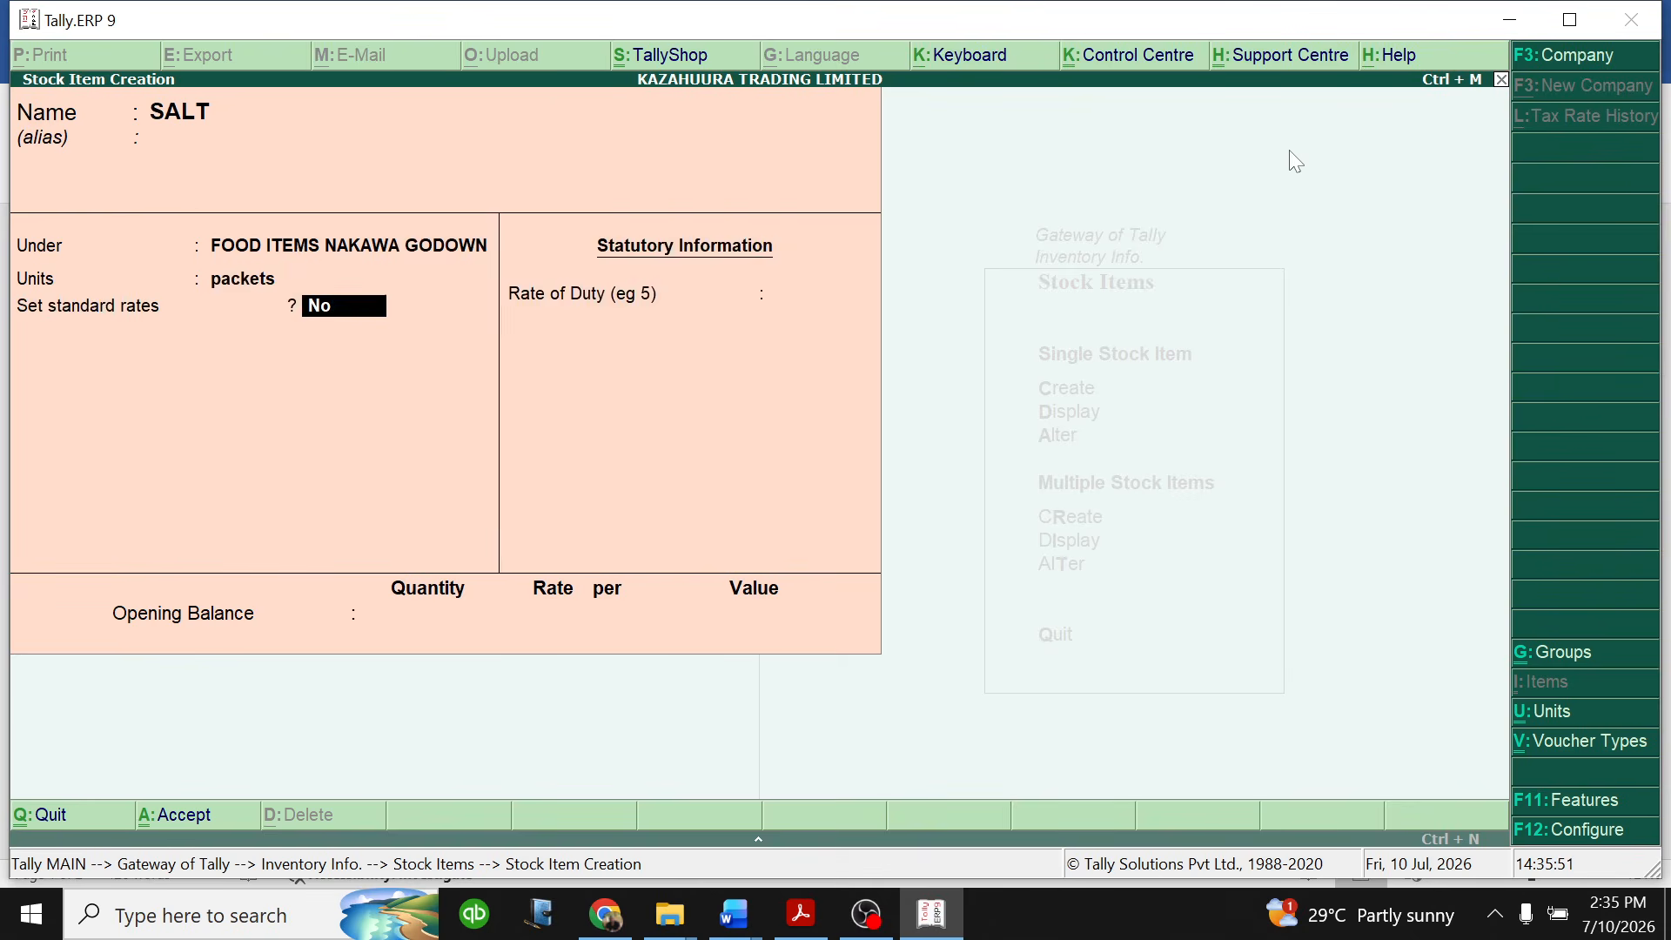
- Enable standard rates for SALT and set the standard cost to 2,500 per packet from 1-Jan-2026
type("y")
key("Return")
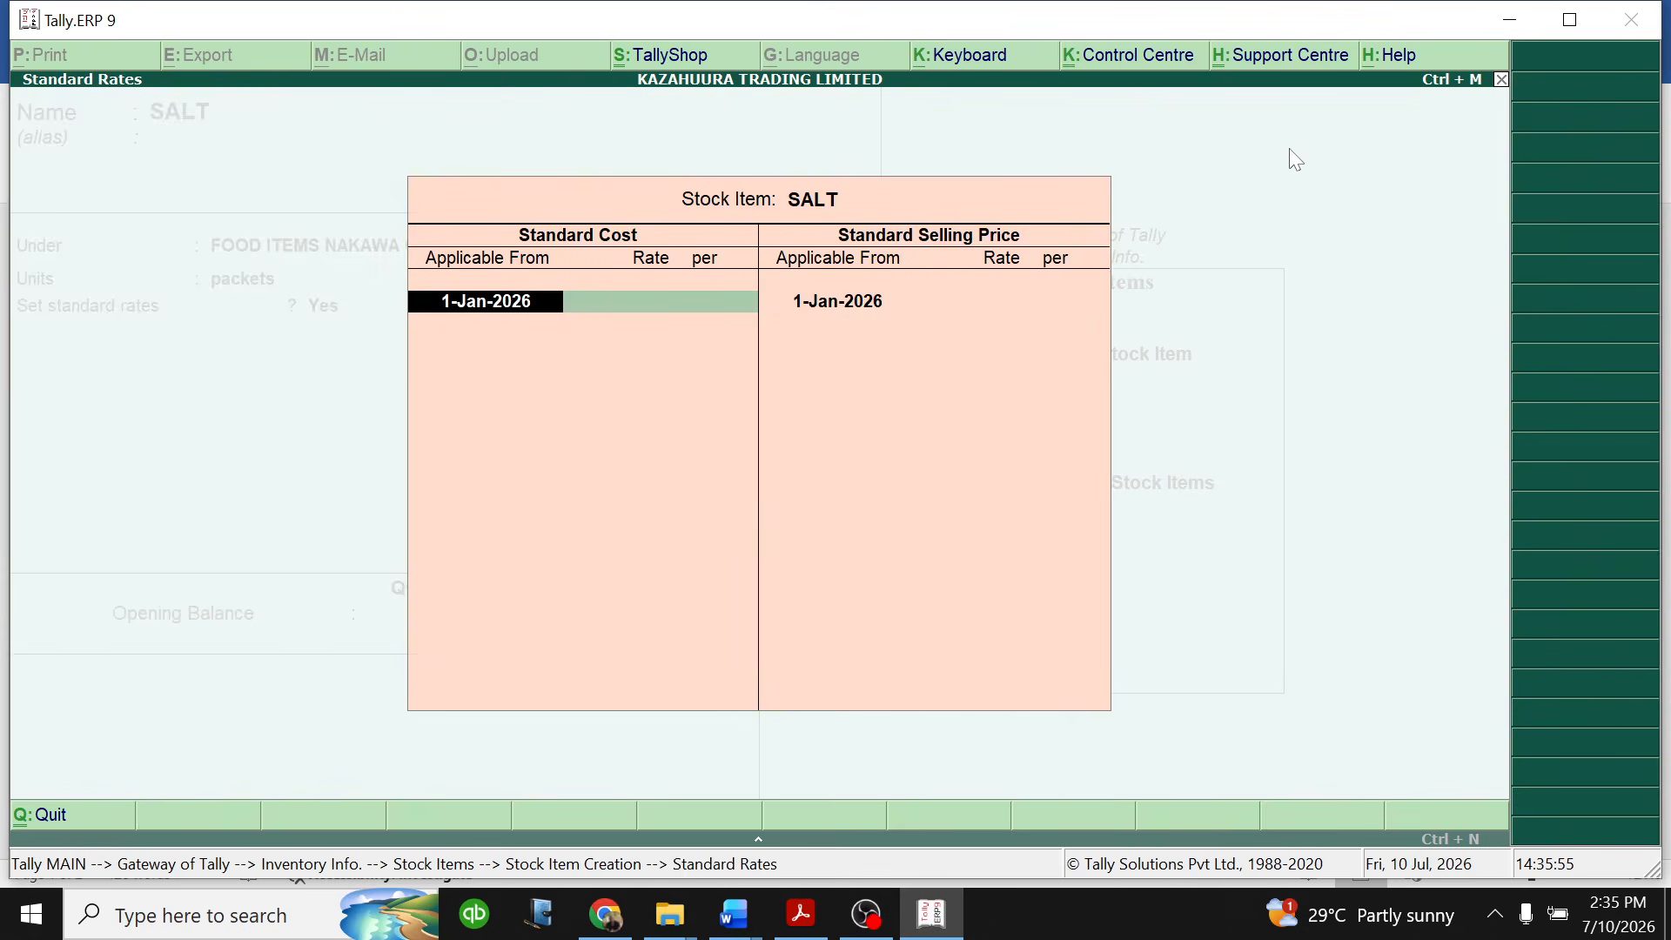
key("Return")
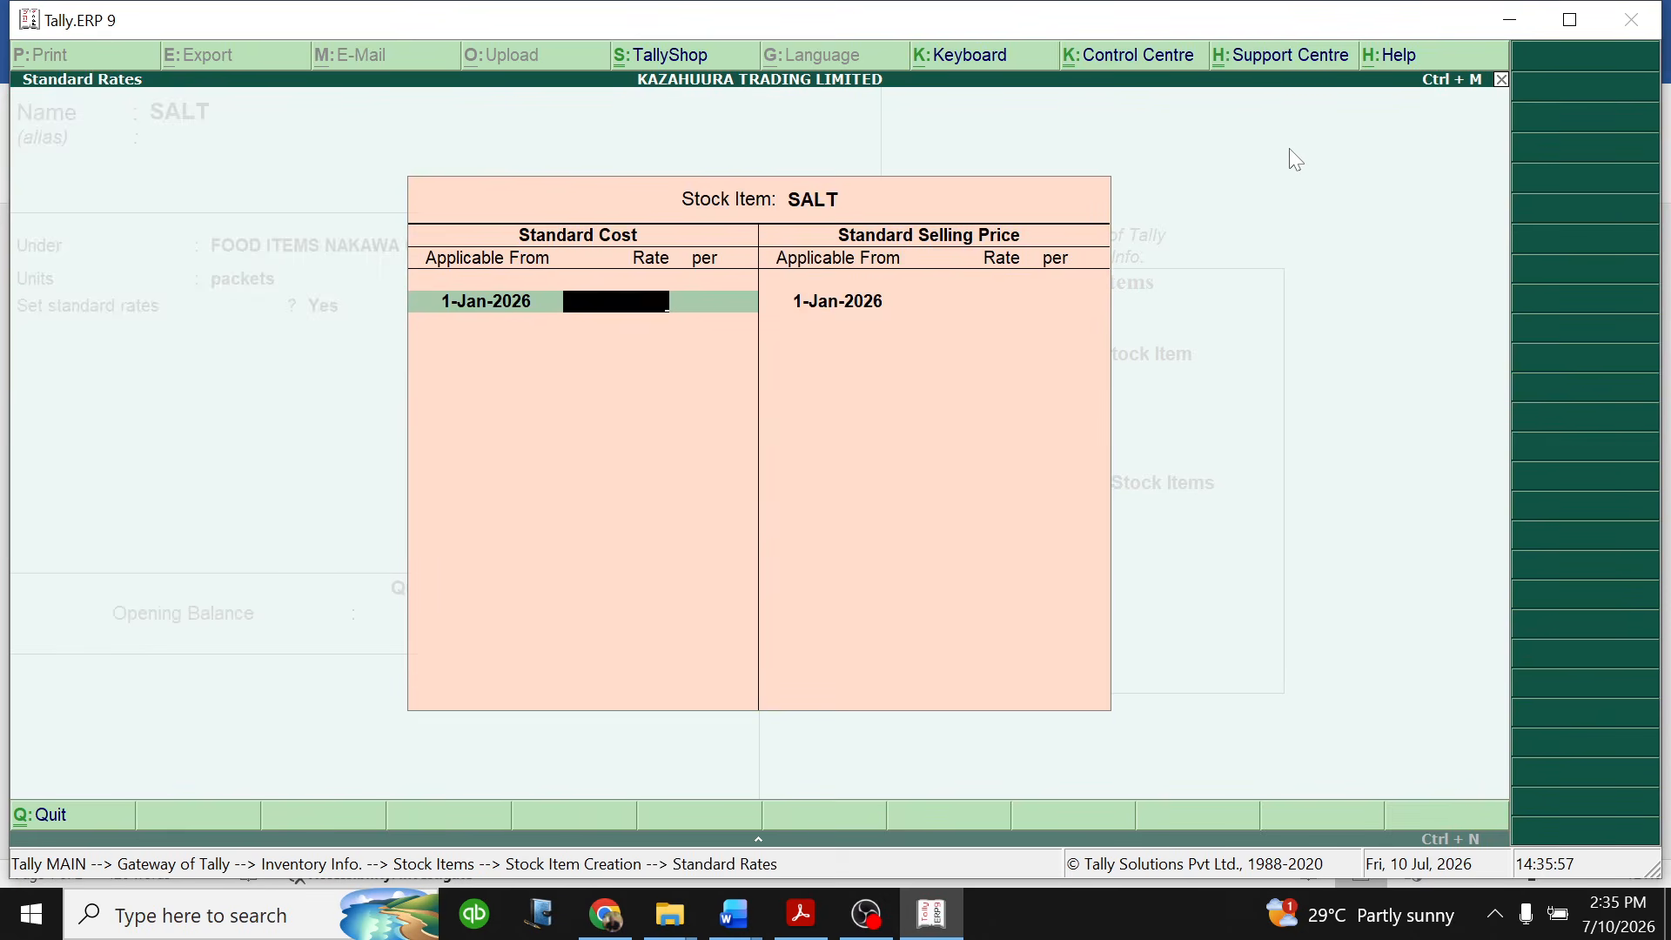
type("2500")
key("Return")
key("Return")
key("Return")
key("Return")
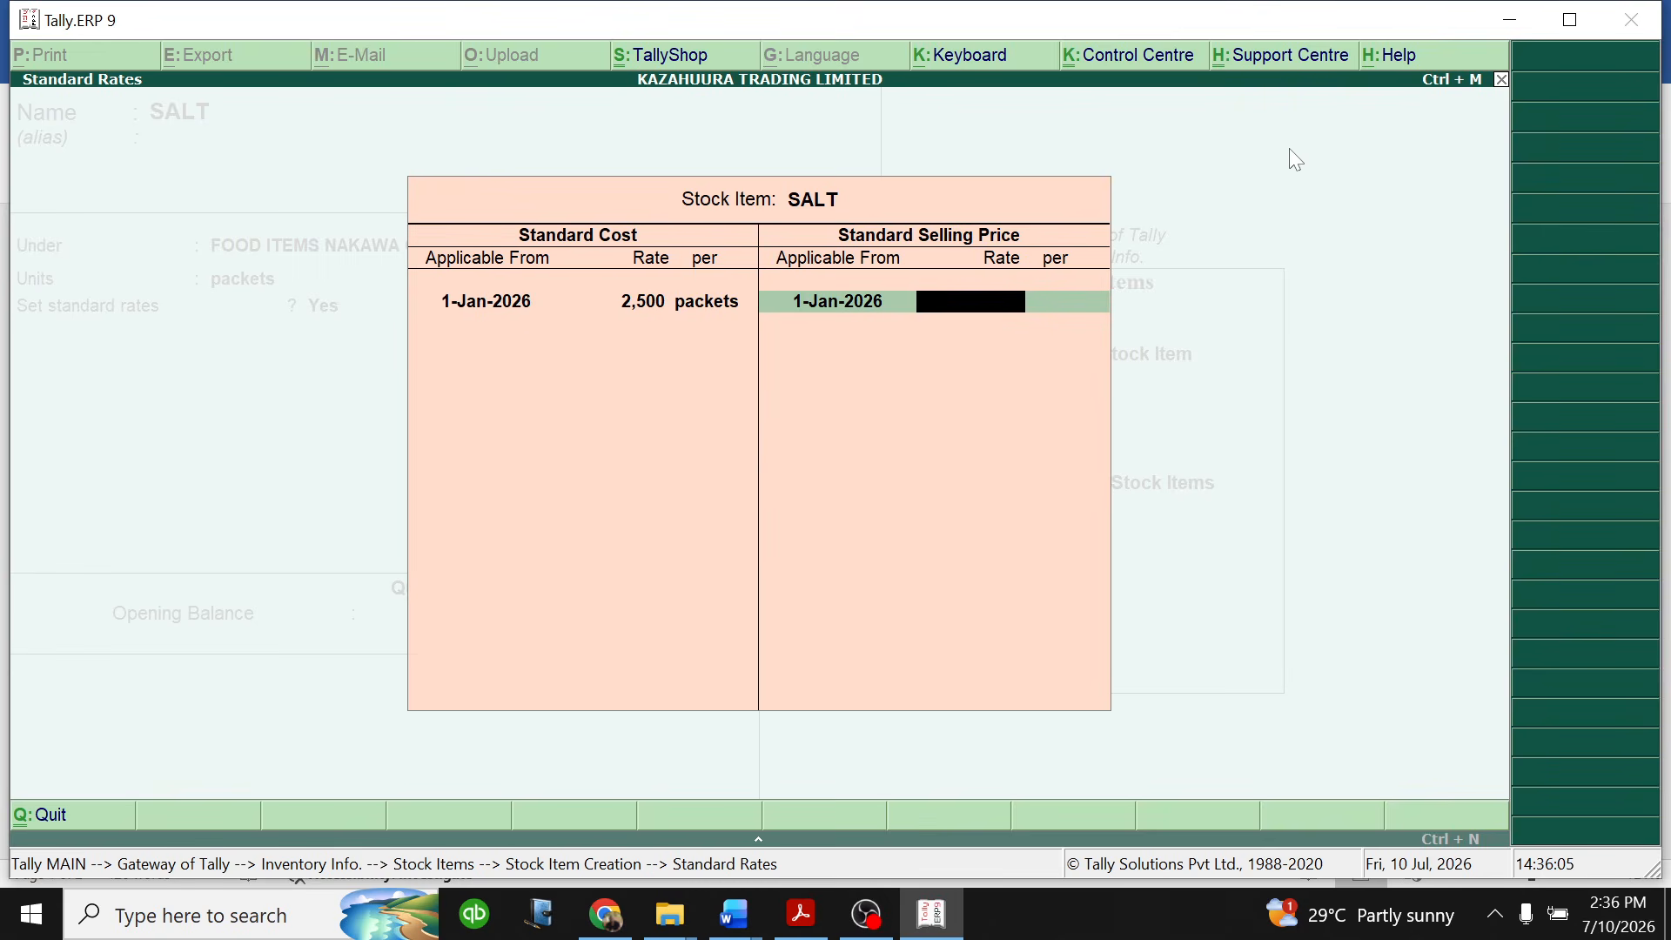
- Set the SALT standard selling price to 3,800 per packet from 1-Jan-2026 and finish the standard rates
type("3800")
key("Return")
key("Return")
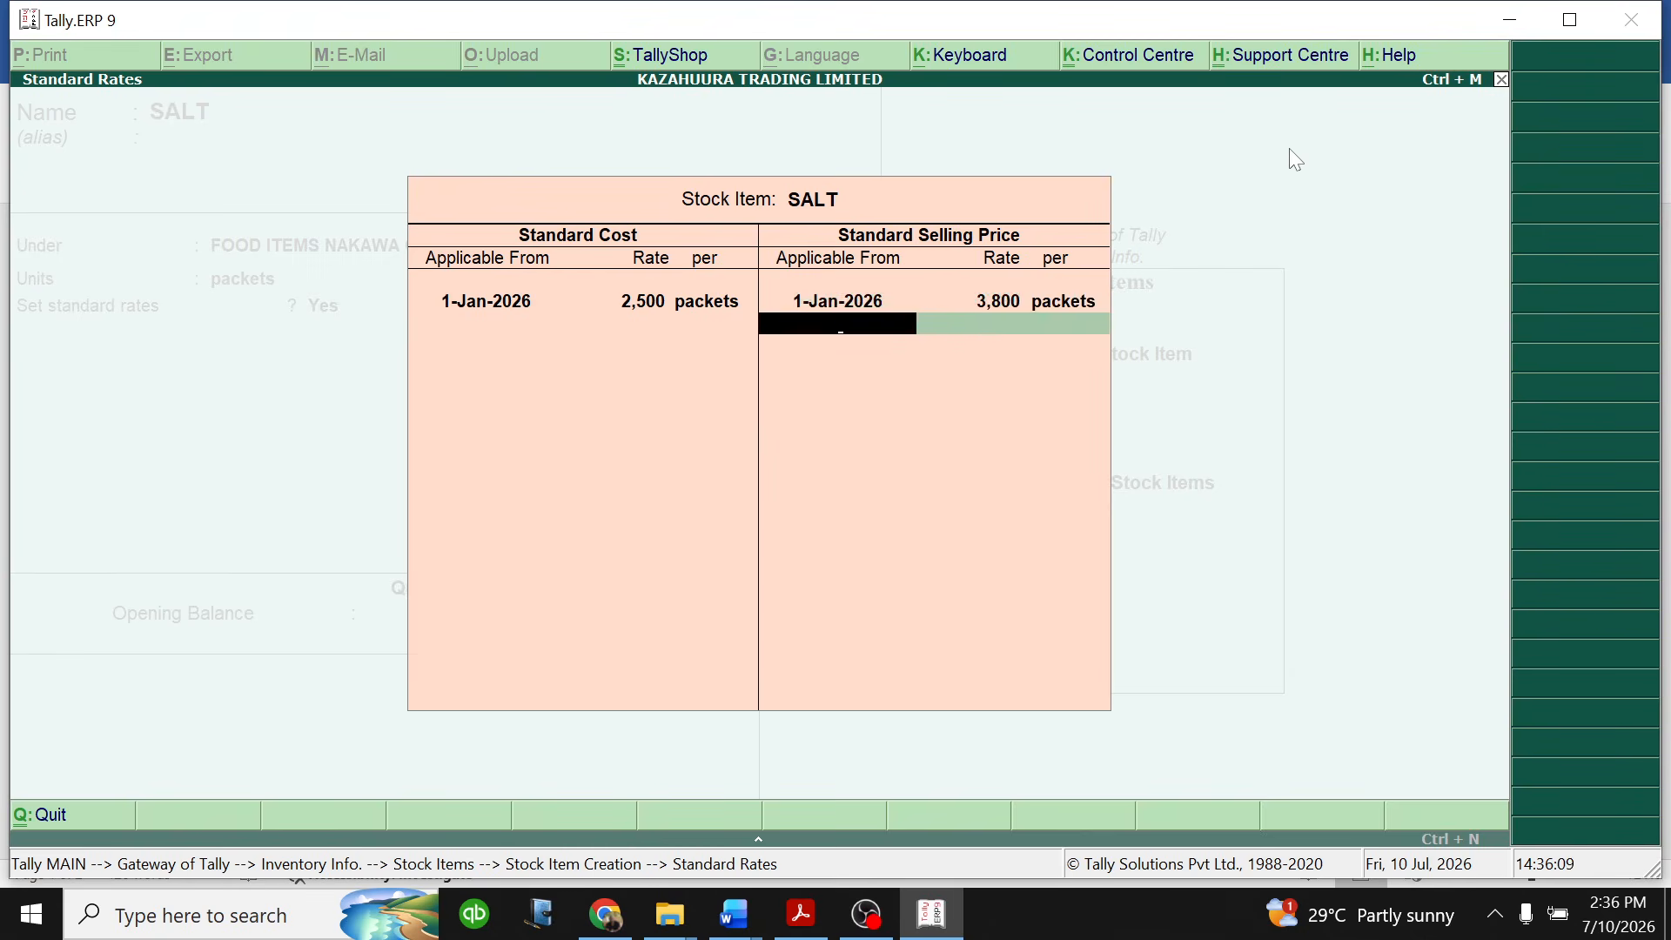
key("Return")
- Set the SALT rate of duty to 18 and its opening balance to 600 packets at 2,500 per packet, and save the item
type("18")
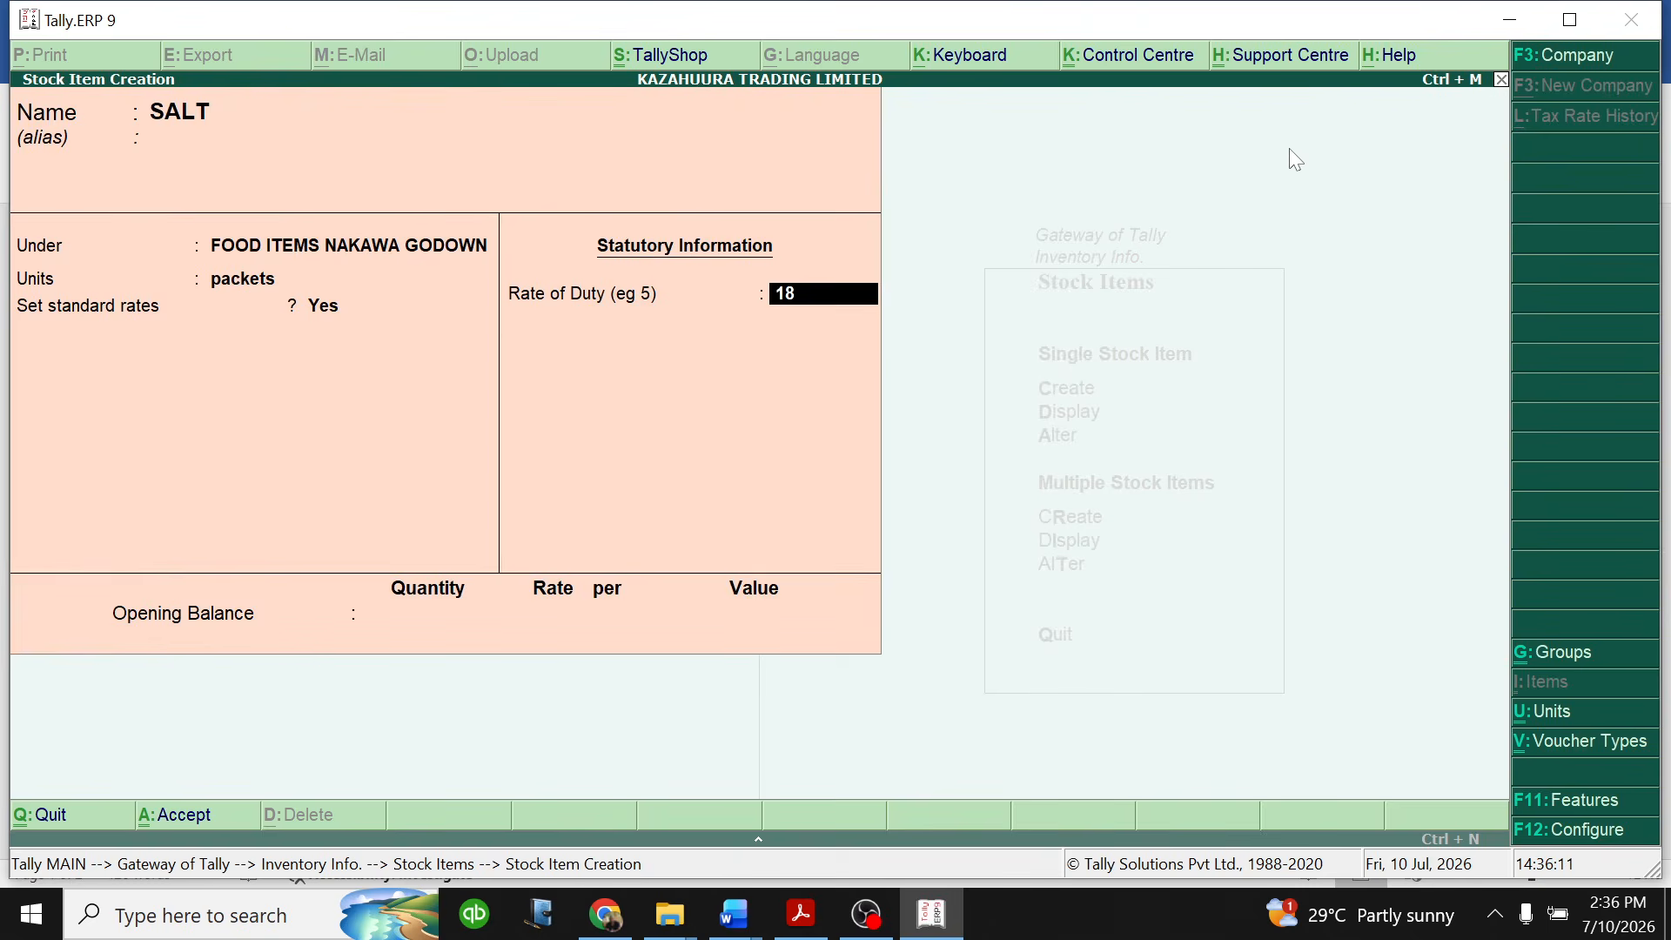
key("Return")
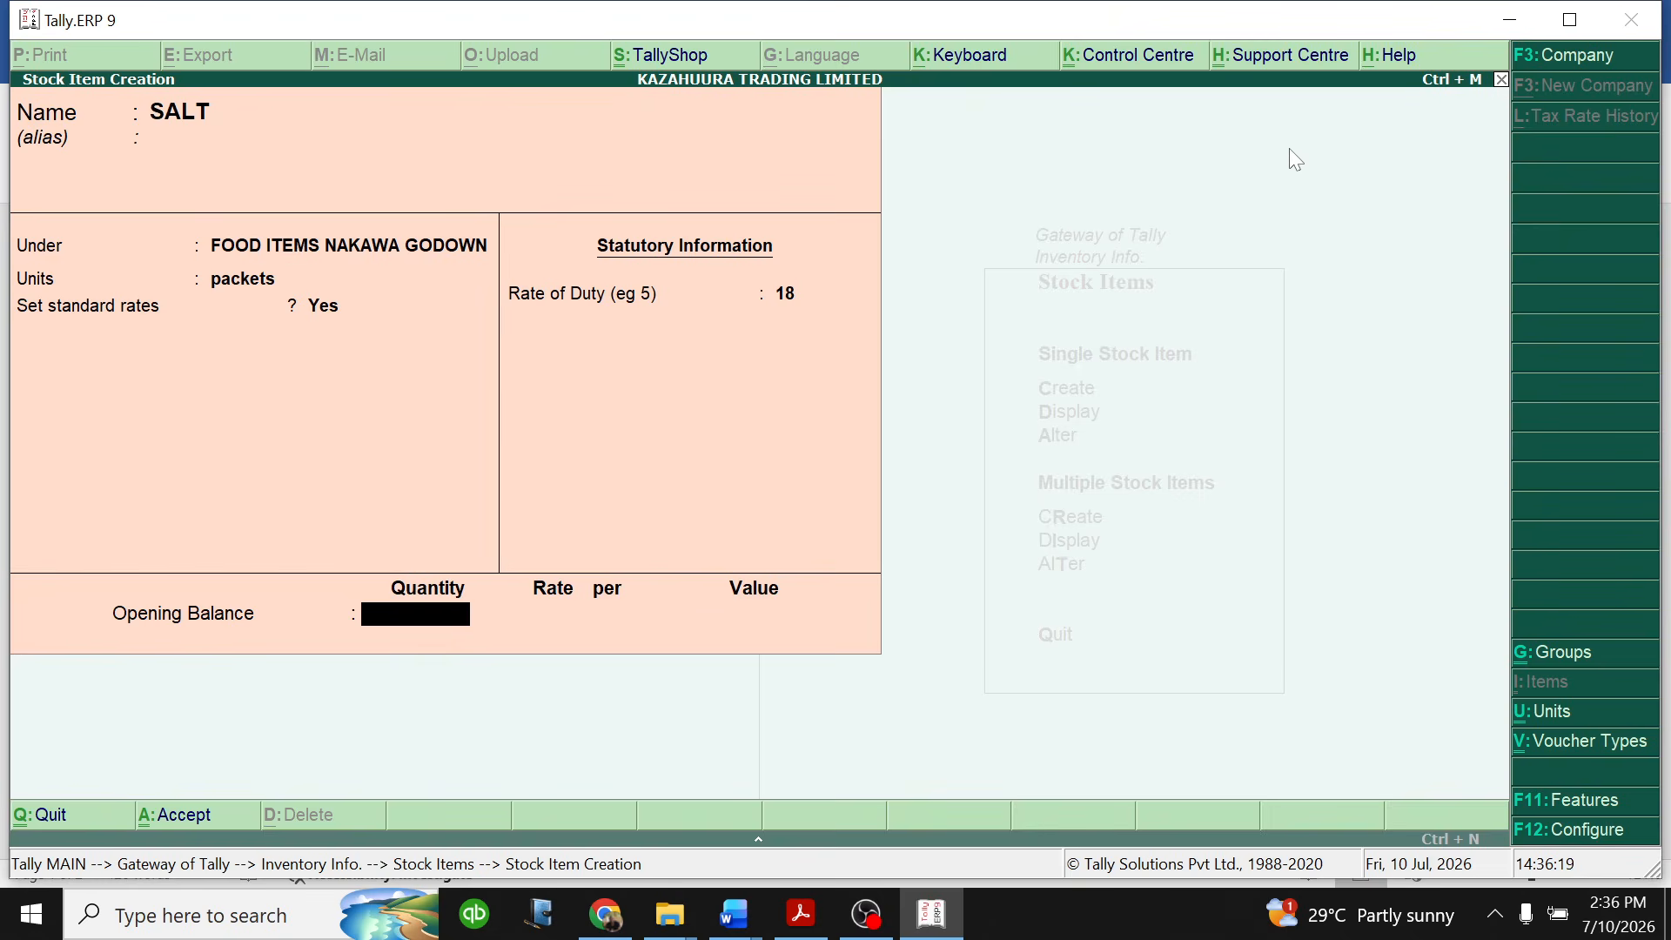
type("600")
key("Return")
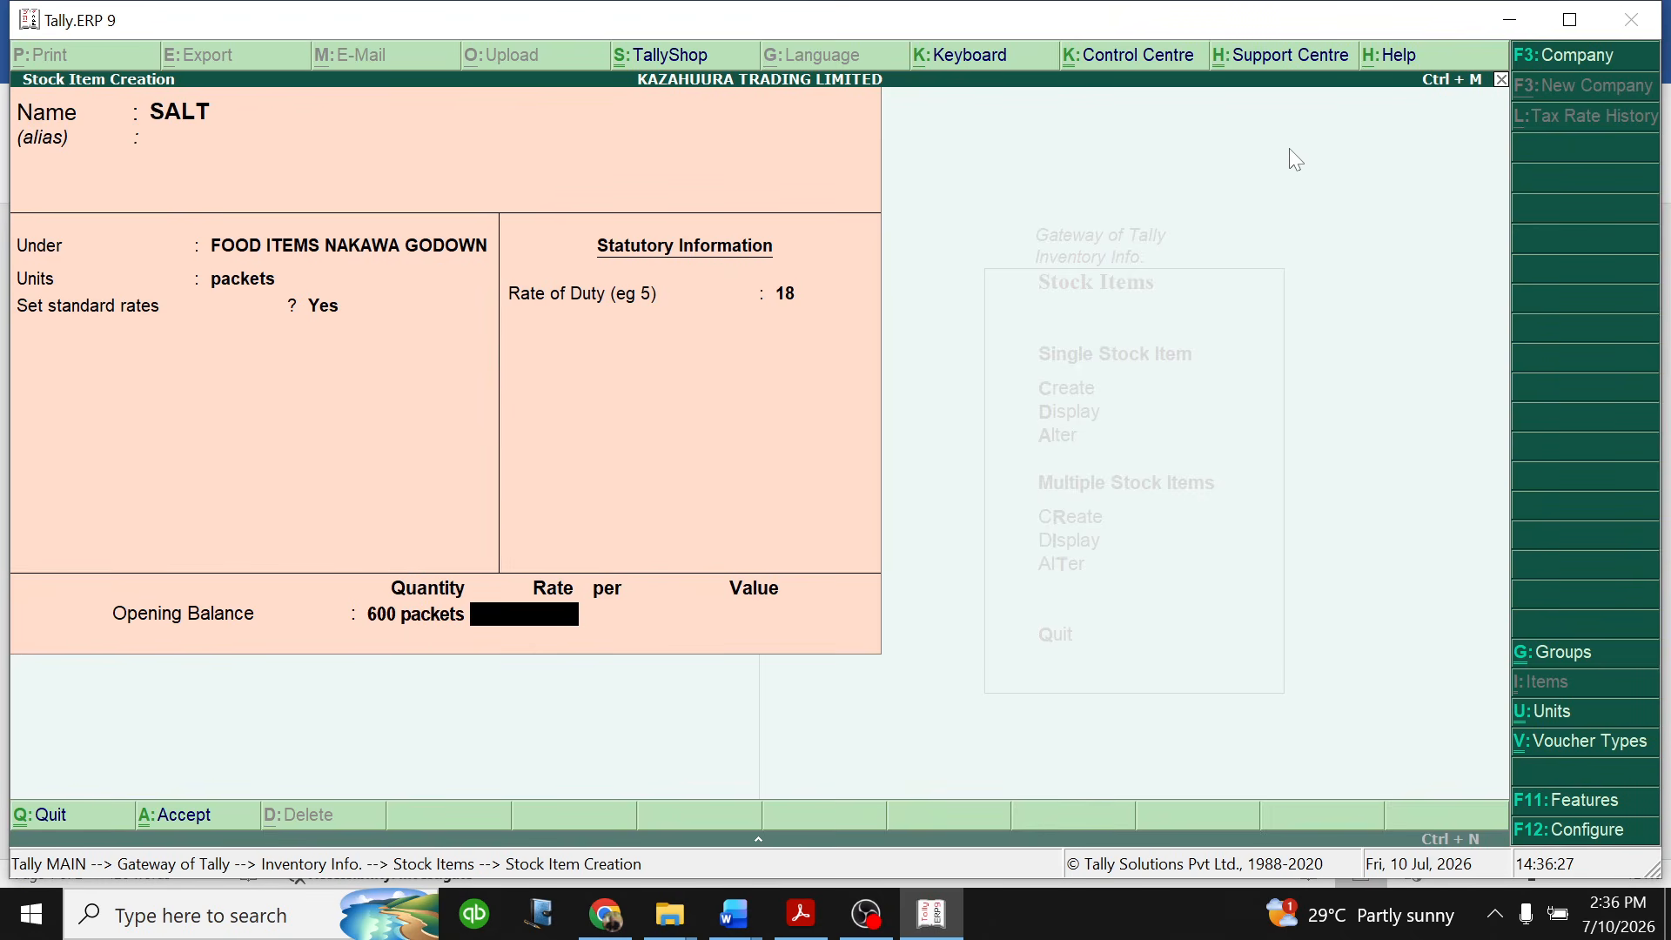
type("2500")
key("Return")
key("Return")
key("Return")
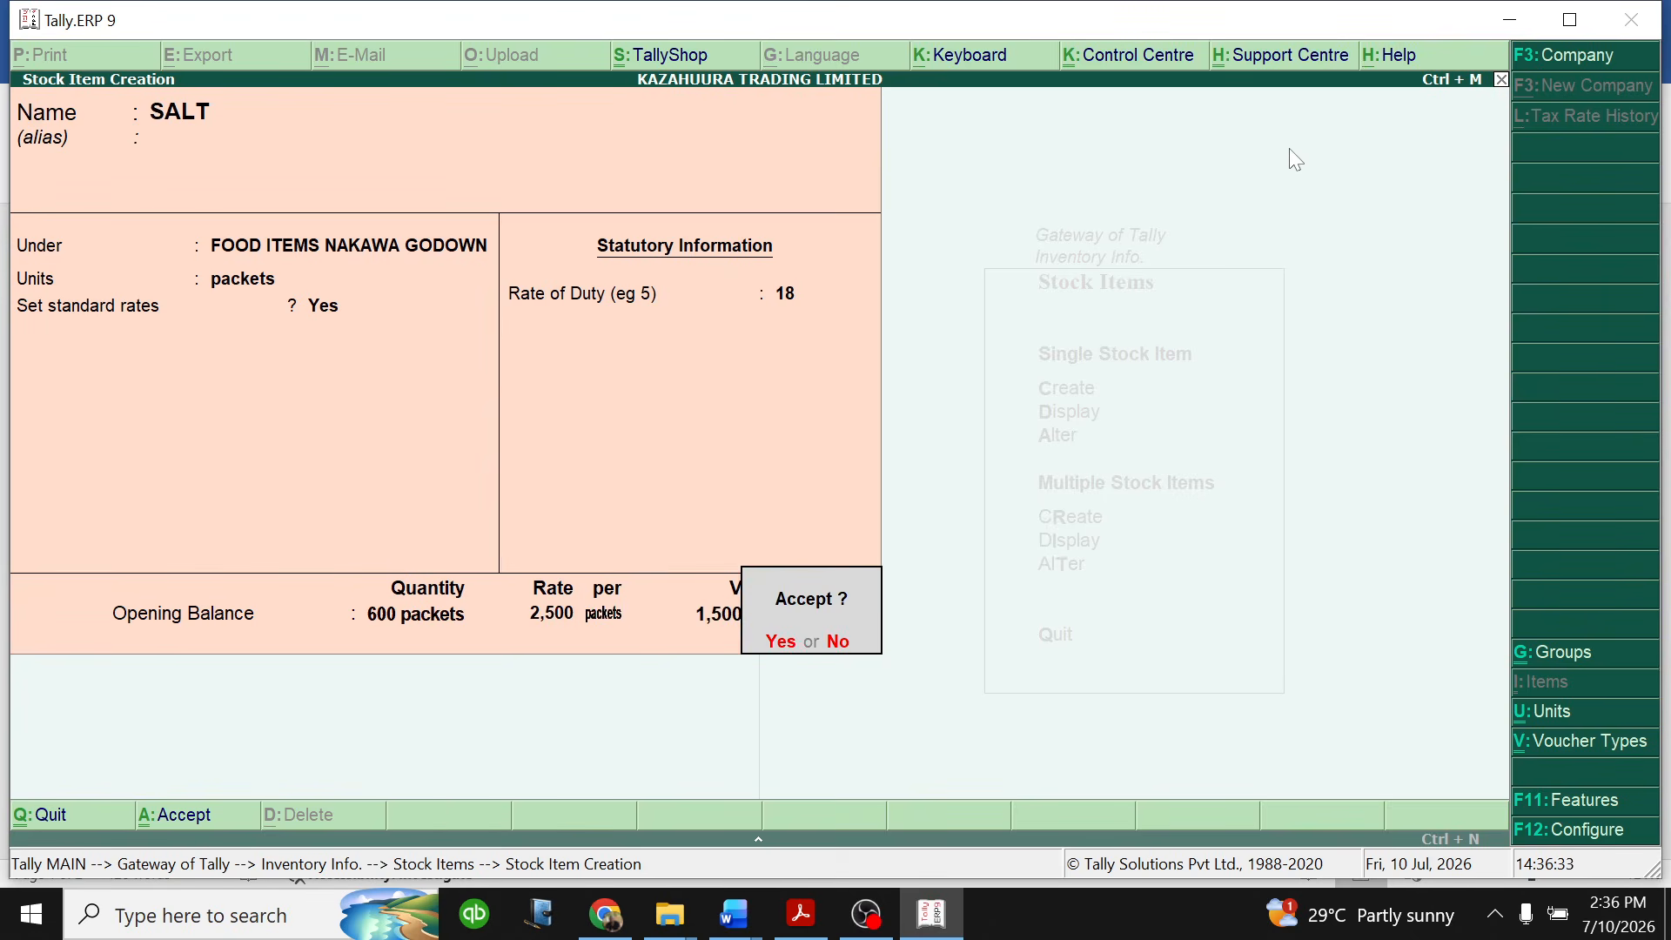
key("Return")
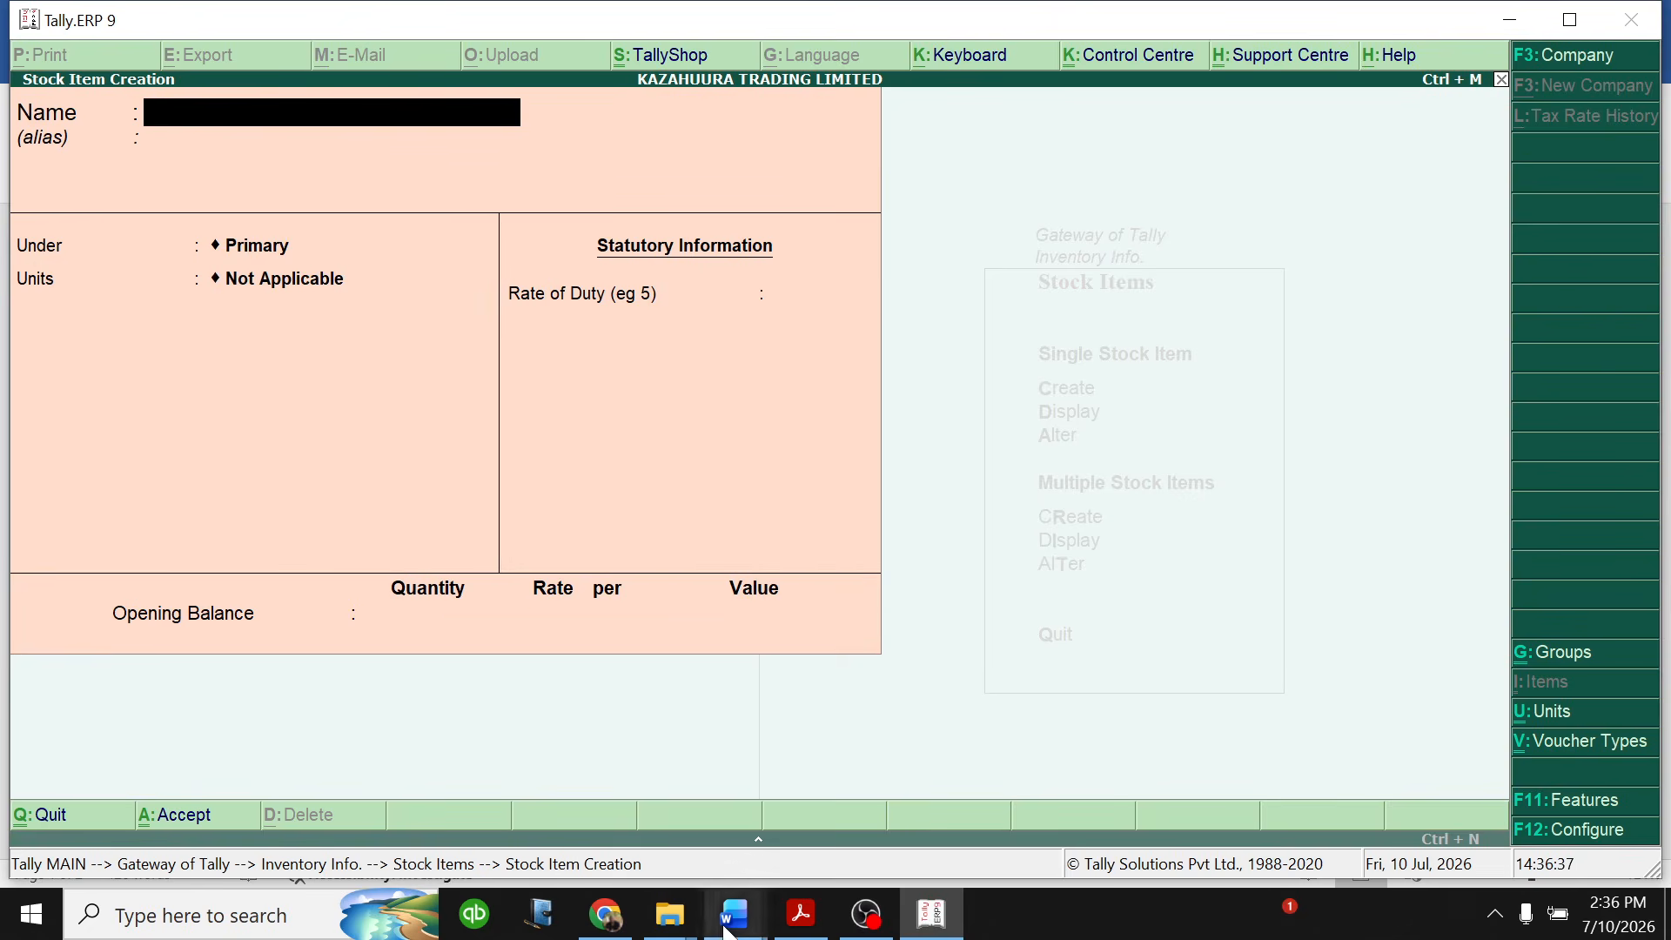
- Check the cooking oil details in the Word question document, and start a stock item named COOKING OIL under FOOD ITEMS NAKAWA GODOWN in Tally
mouse_move(734, 914)
left_click(874, 800)
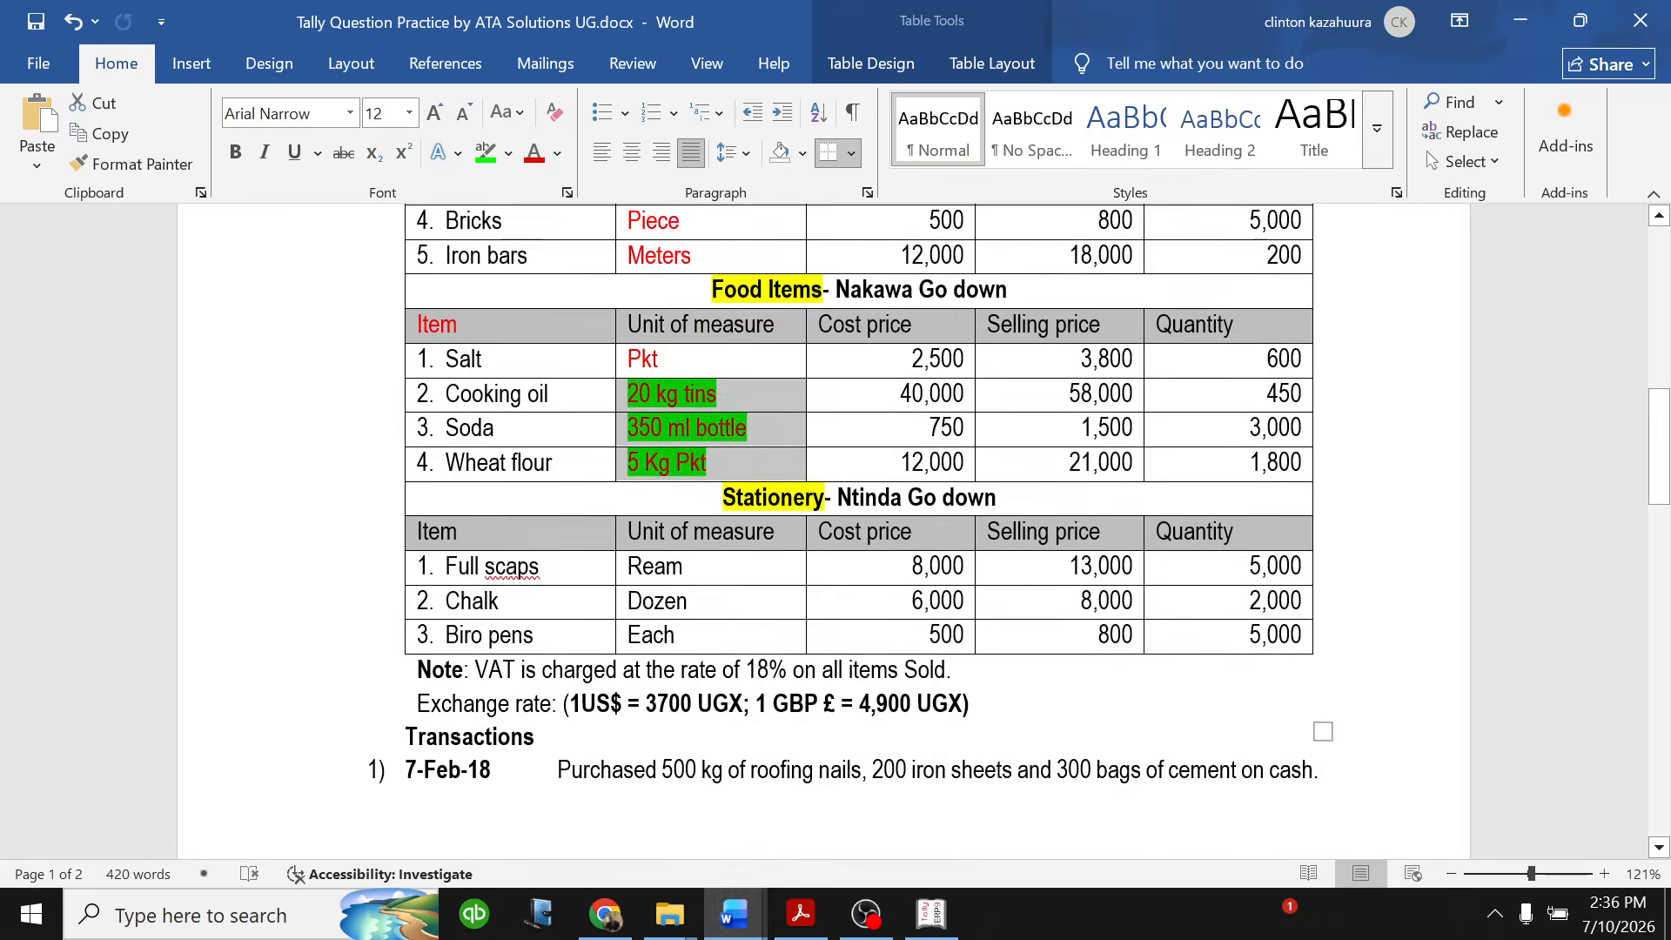
scroll(861, 531, "up", 4)
scroll(862, 530, "down", 3)
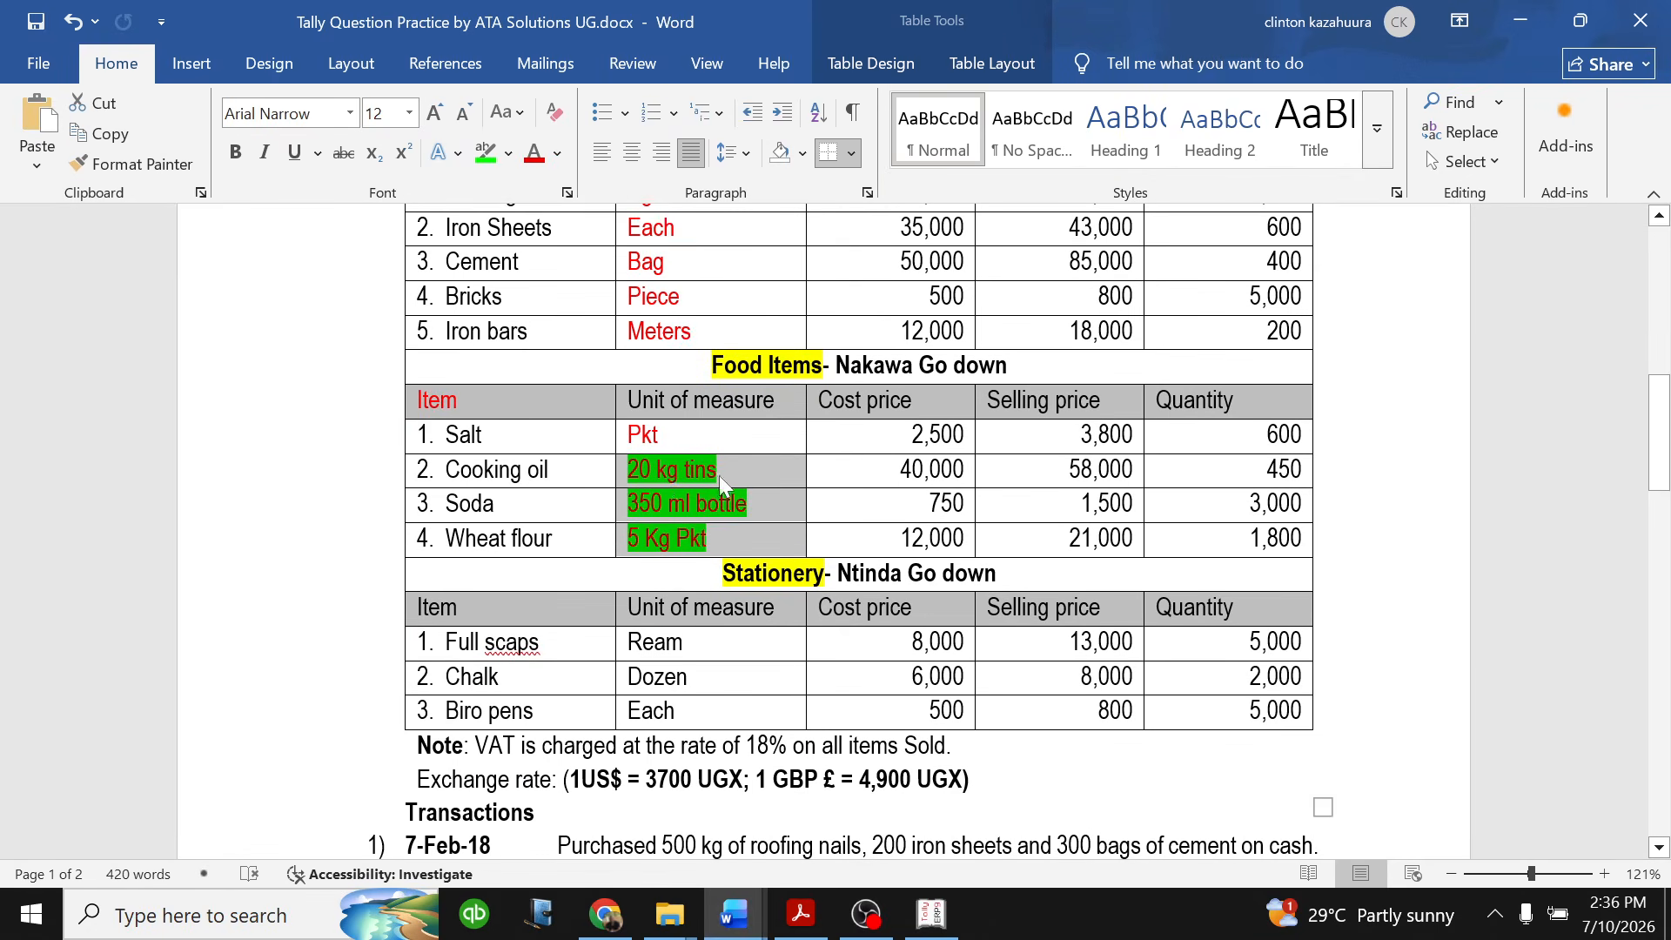
mouse_move(731, 488)
left_mouse_down()
mouse_move(655, 481)
mouse_move(739, 487)
mouse_move(719, 475)
left_mouse_up()
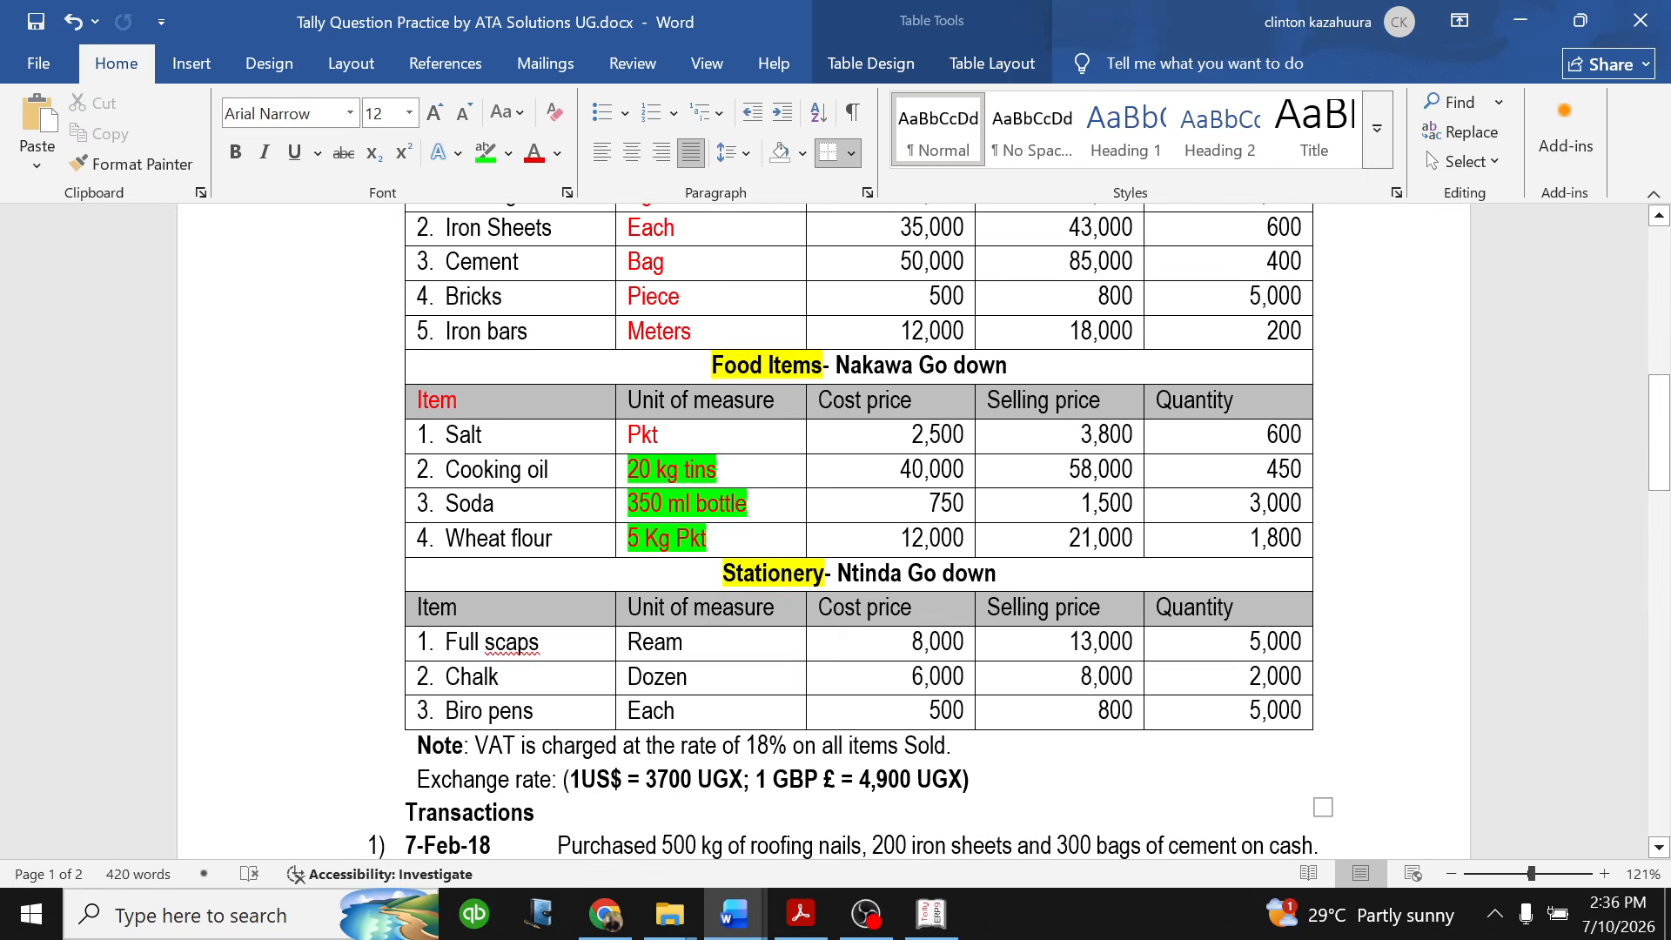
left_click(931, 913)
type("COO")
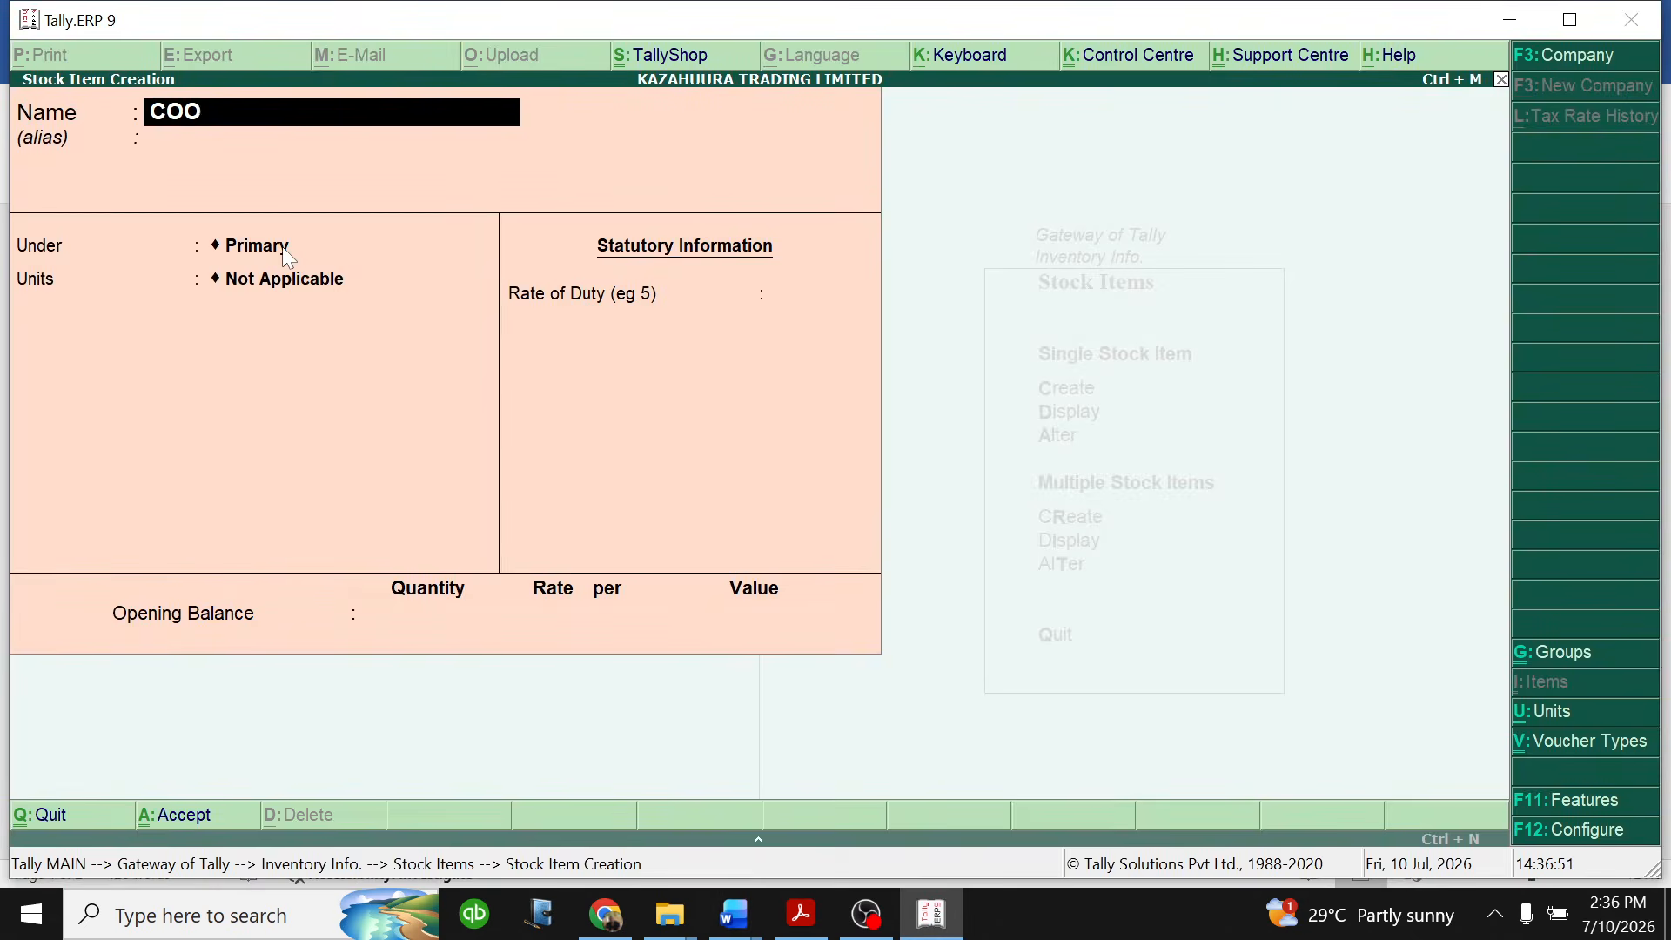
type("KING OIL")
key("Return")
key("Return")
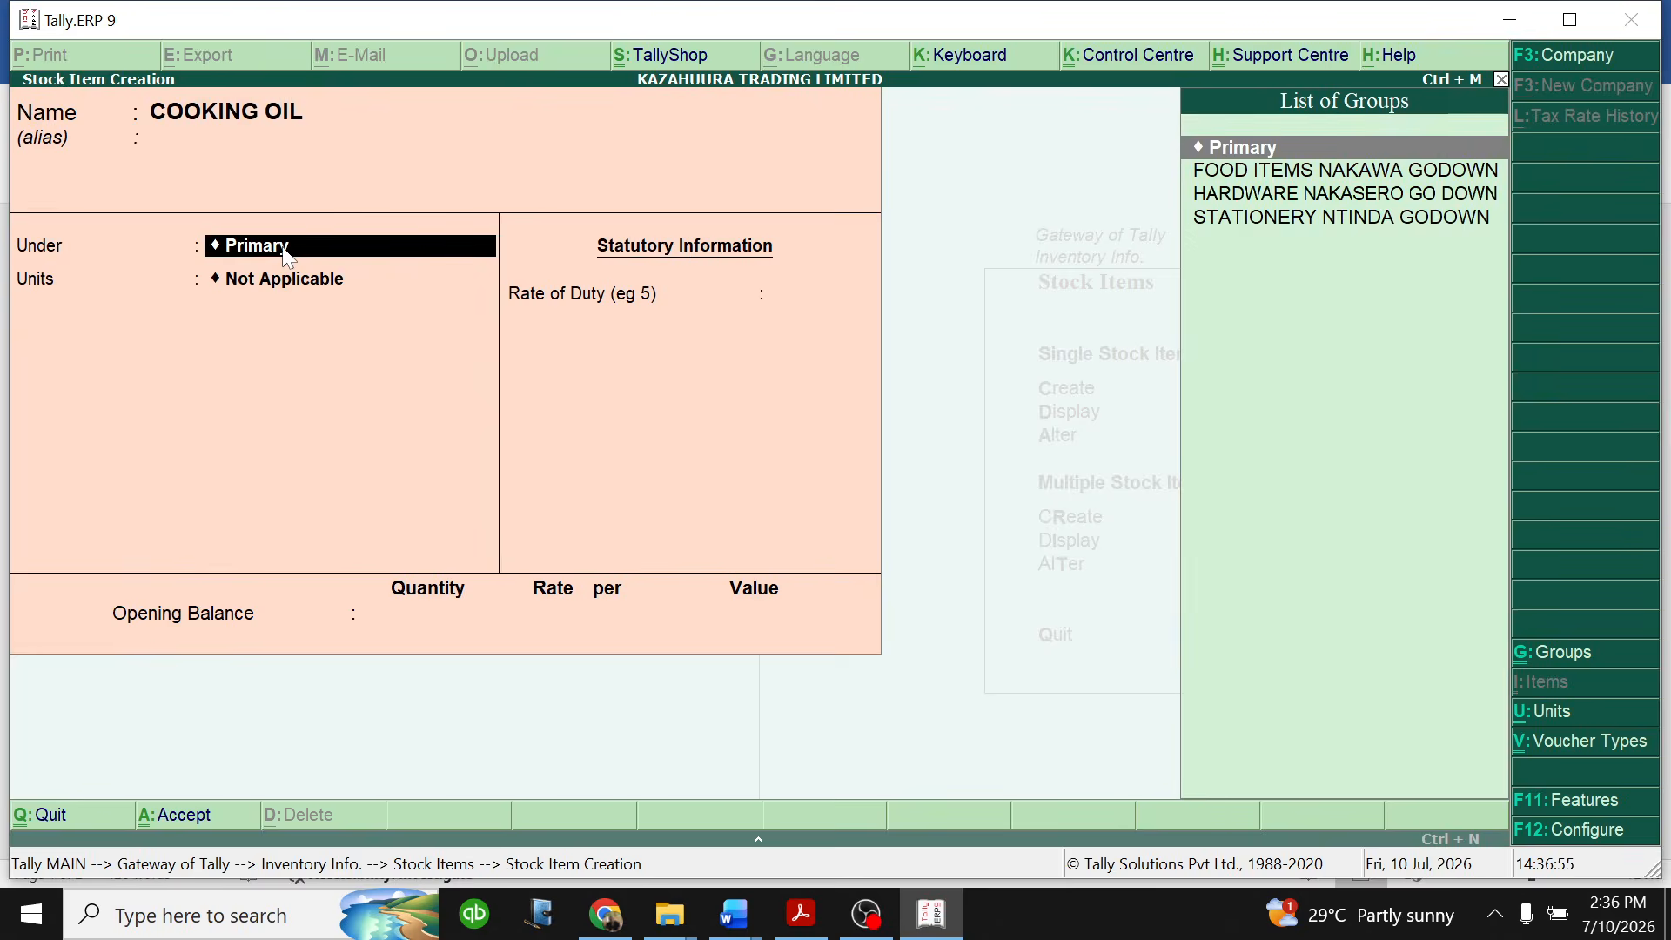
key("Down")
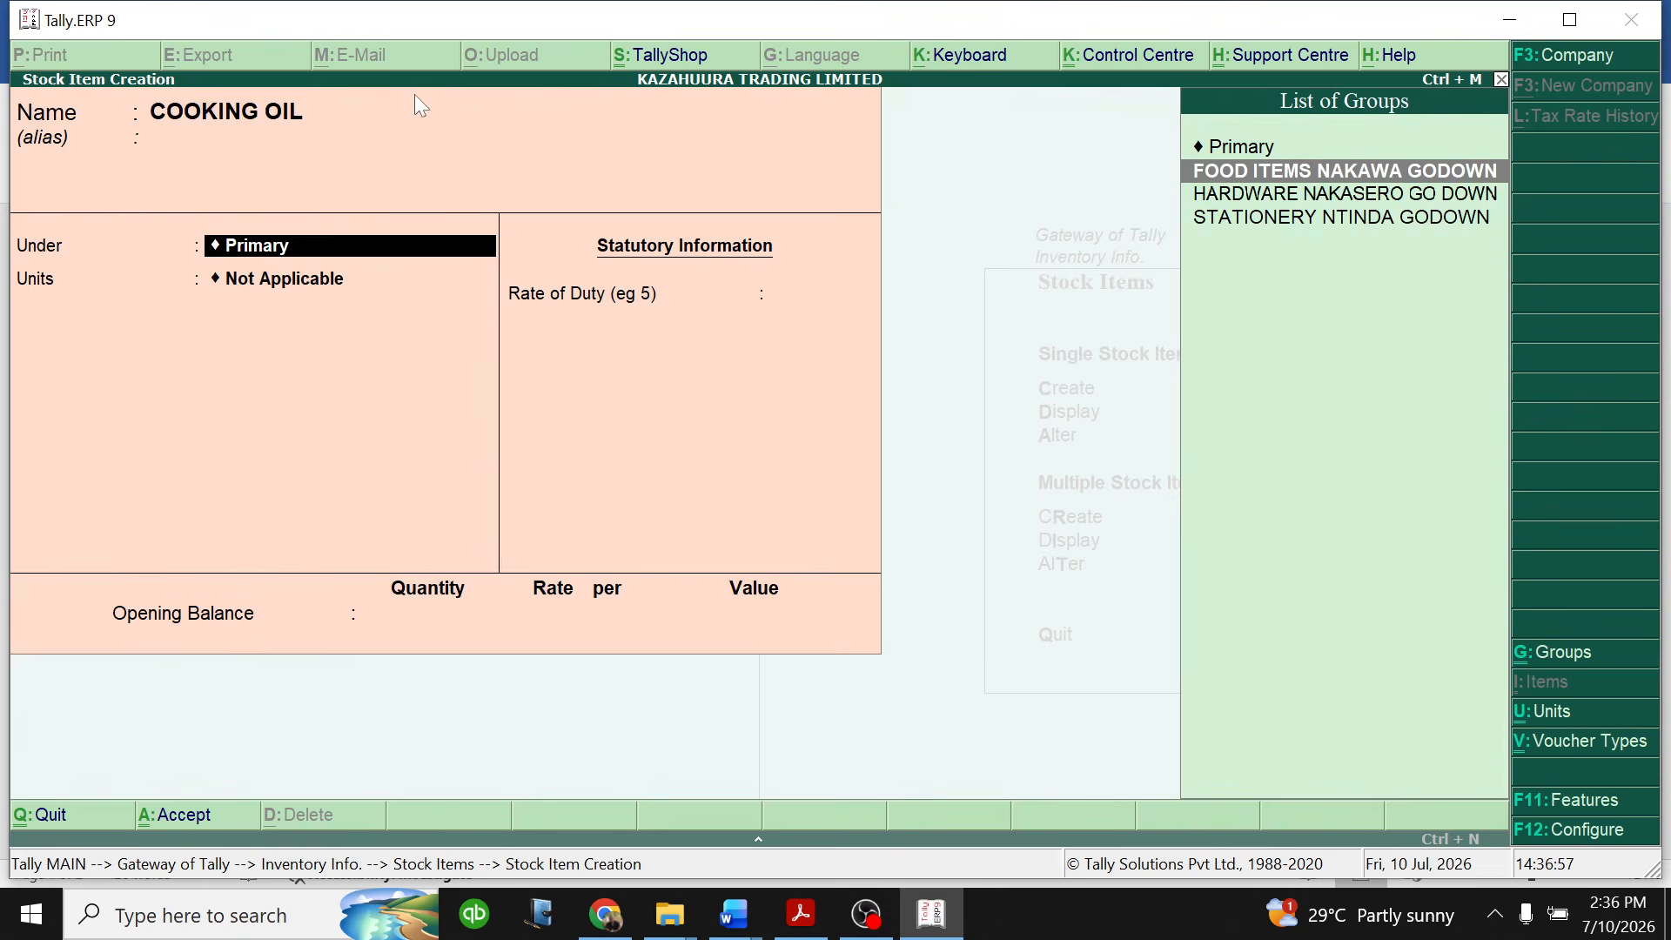
key("Return")
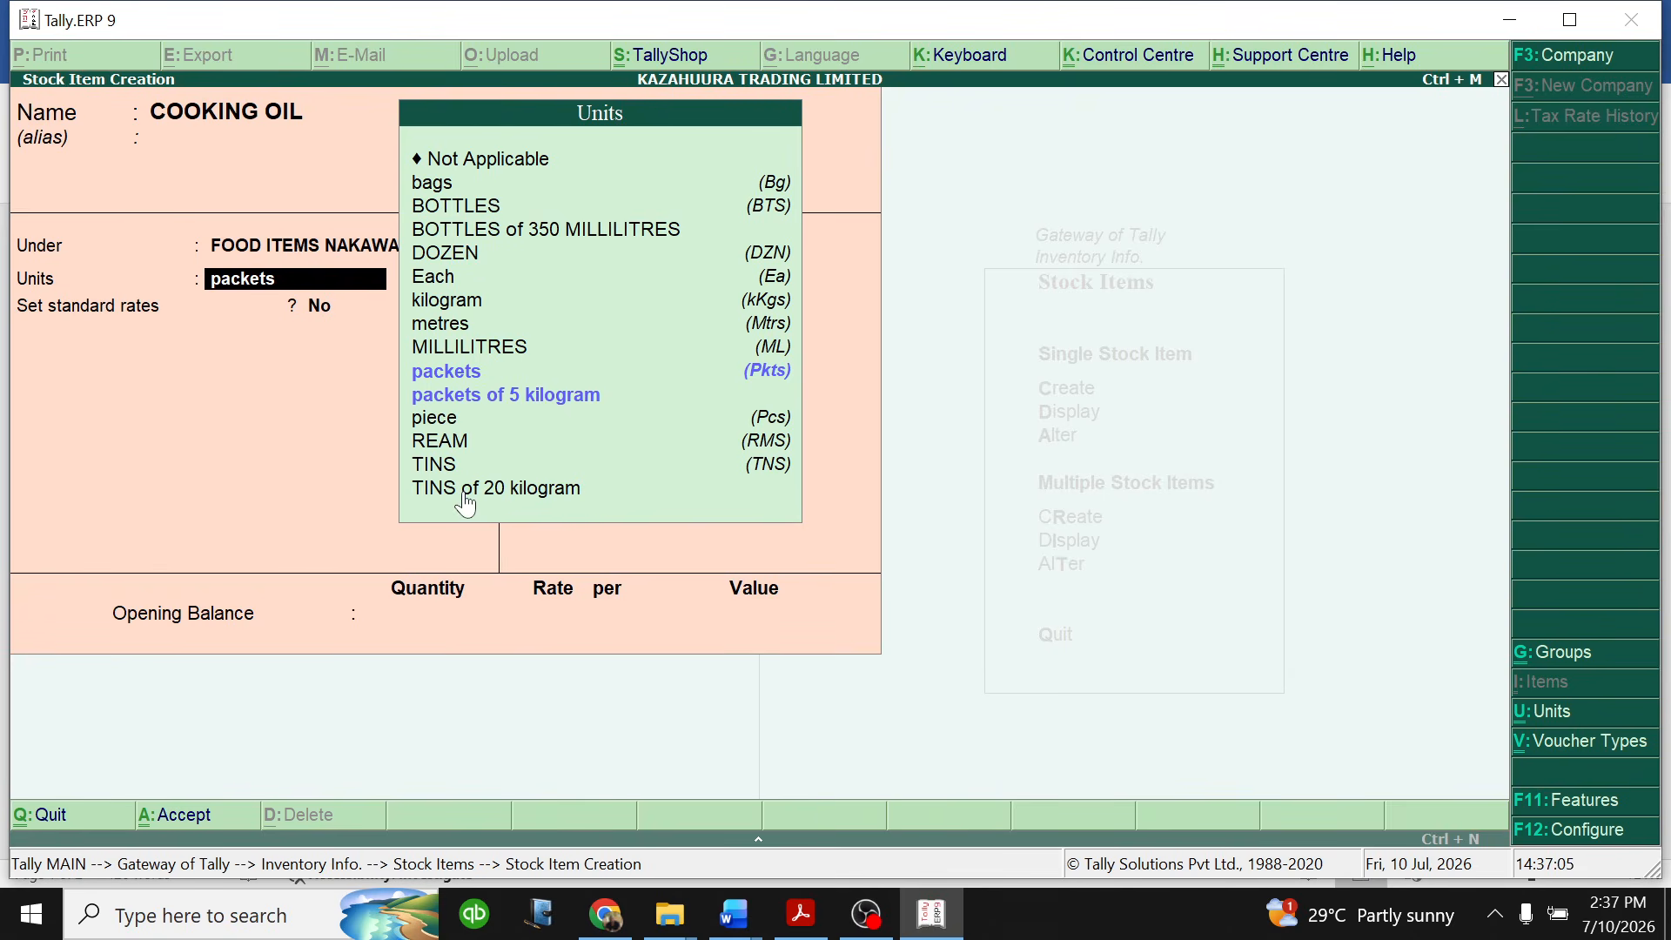
- Set the COOKING OIL unit to TINS of 20 kilogram and its standard cost to 40,000 per tin from 1-Jan-2026
left_click(516, 496)
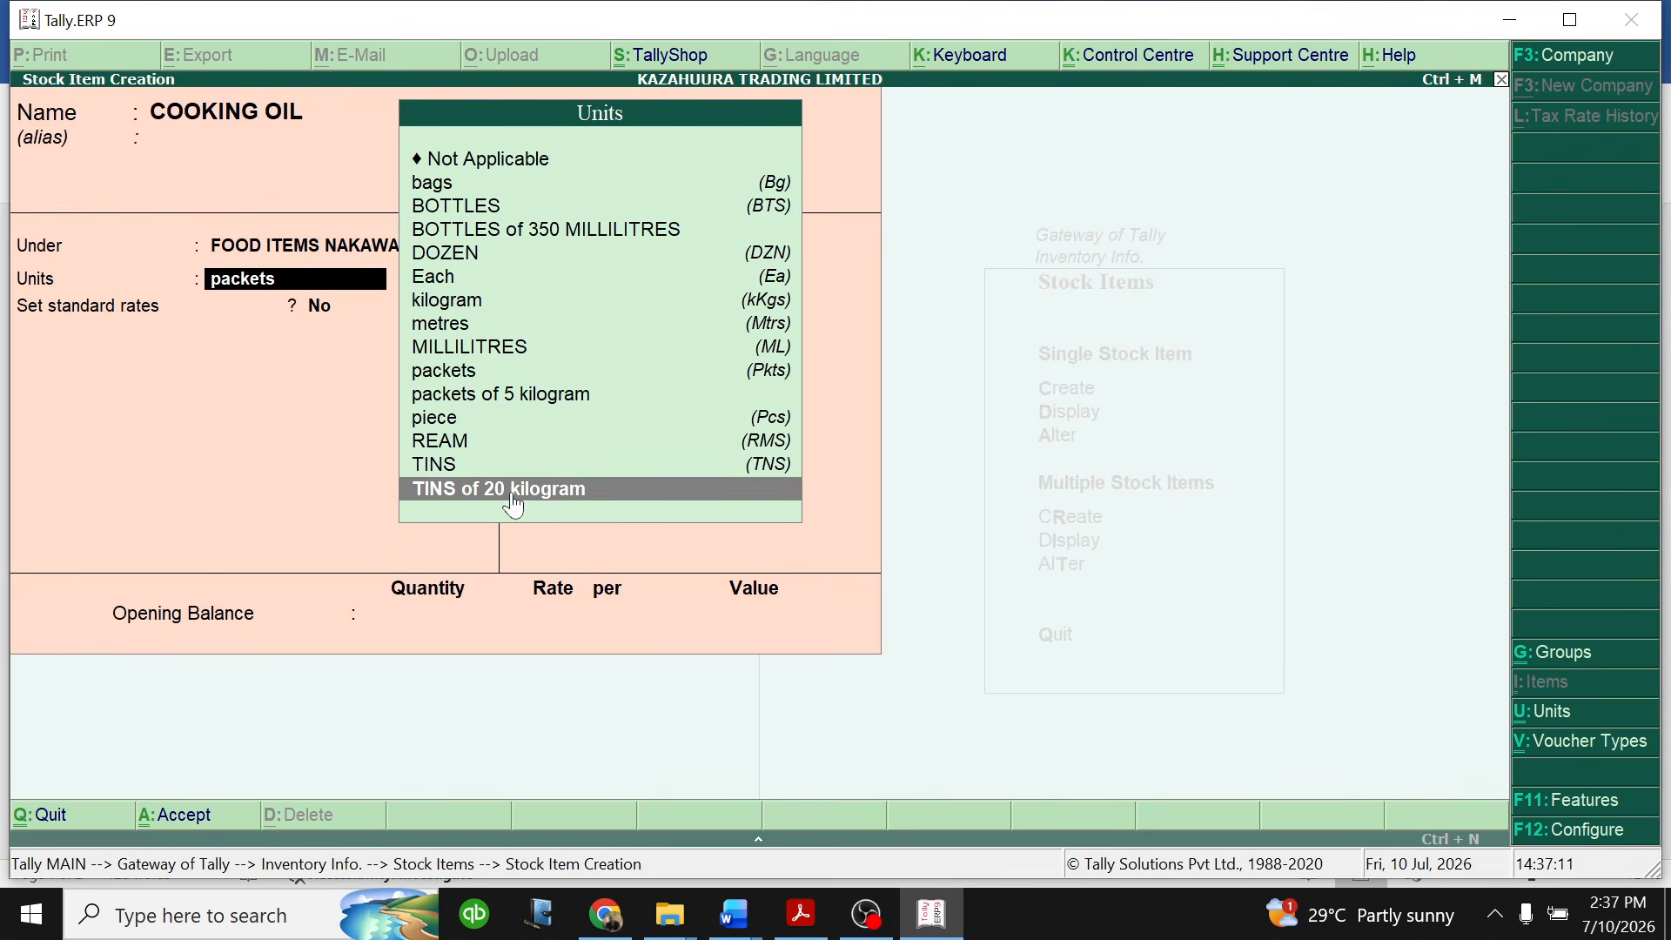
left_click(513, 496)
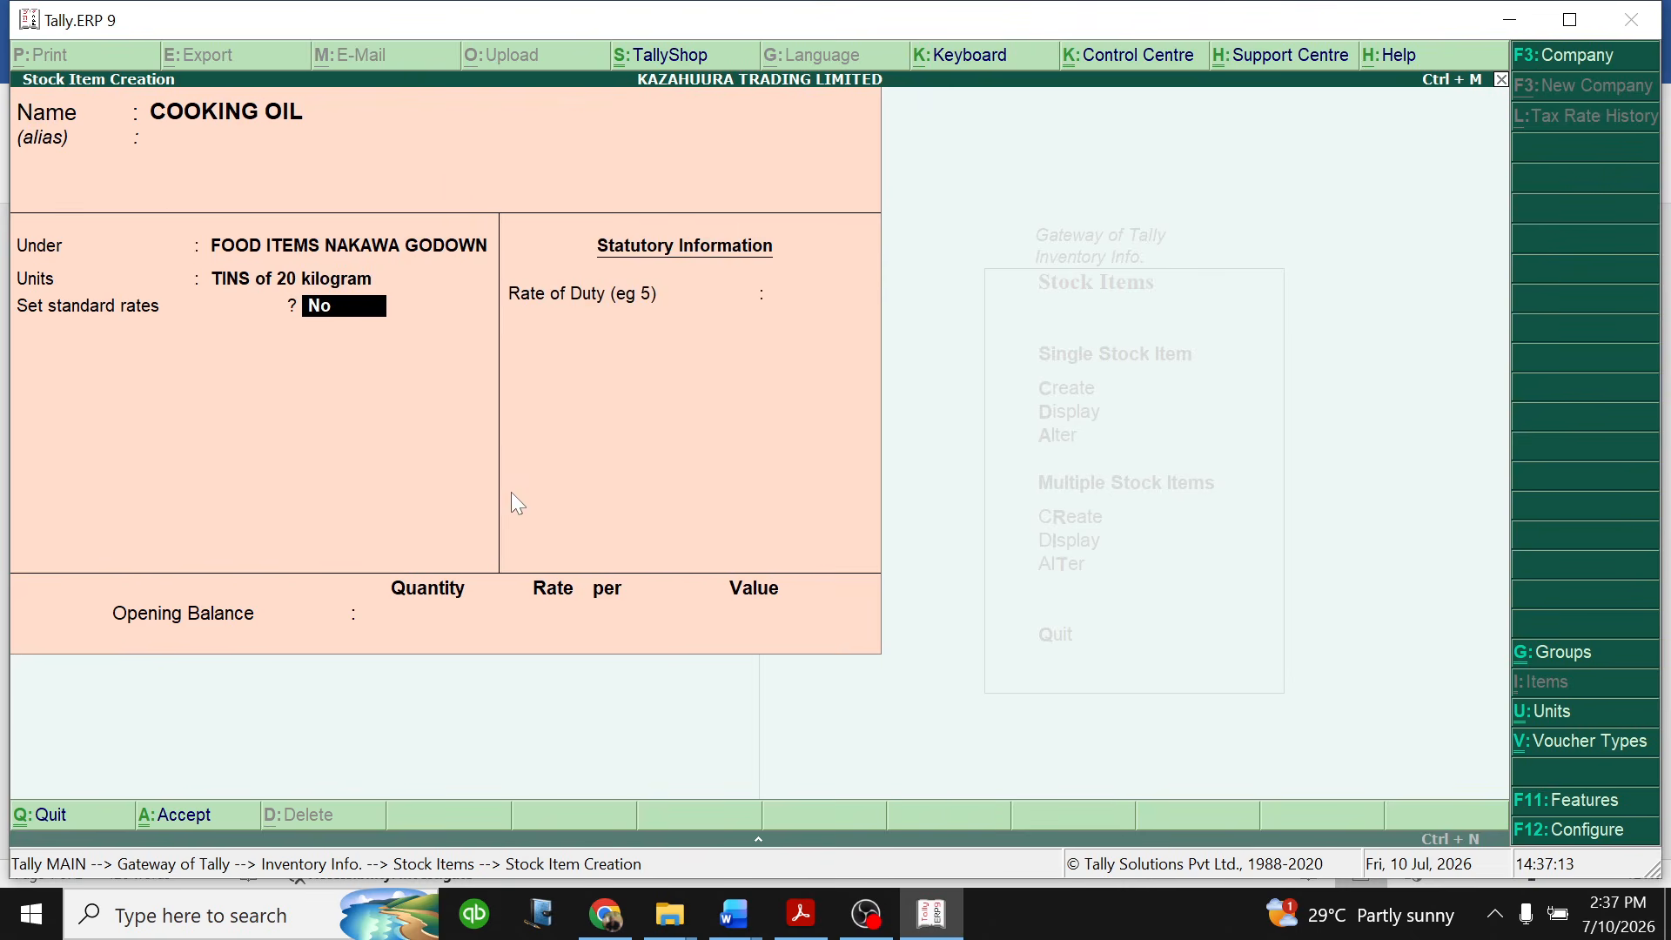
type("Y")
key("Return")
key("Return")
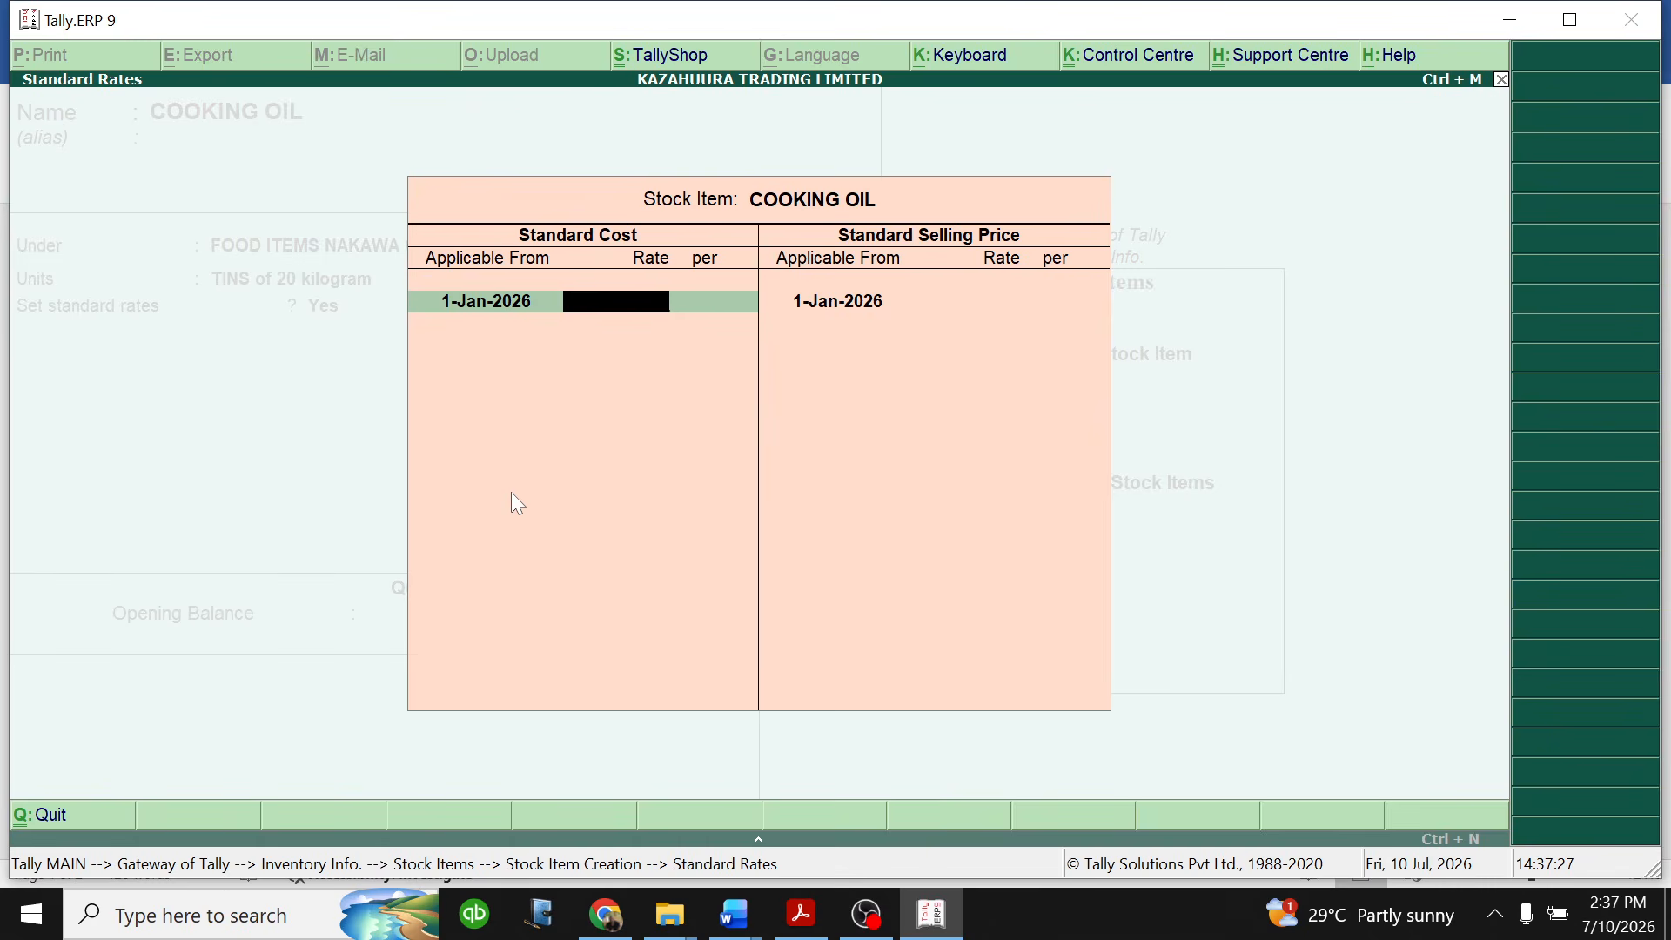
type("40000")
key("Return")
key("Return")
key("Return")
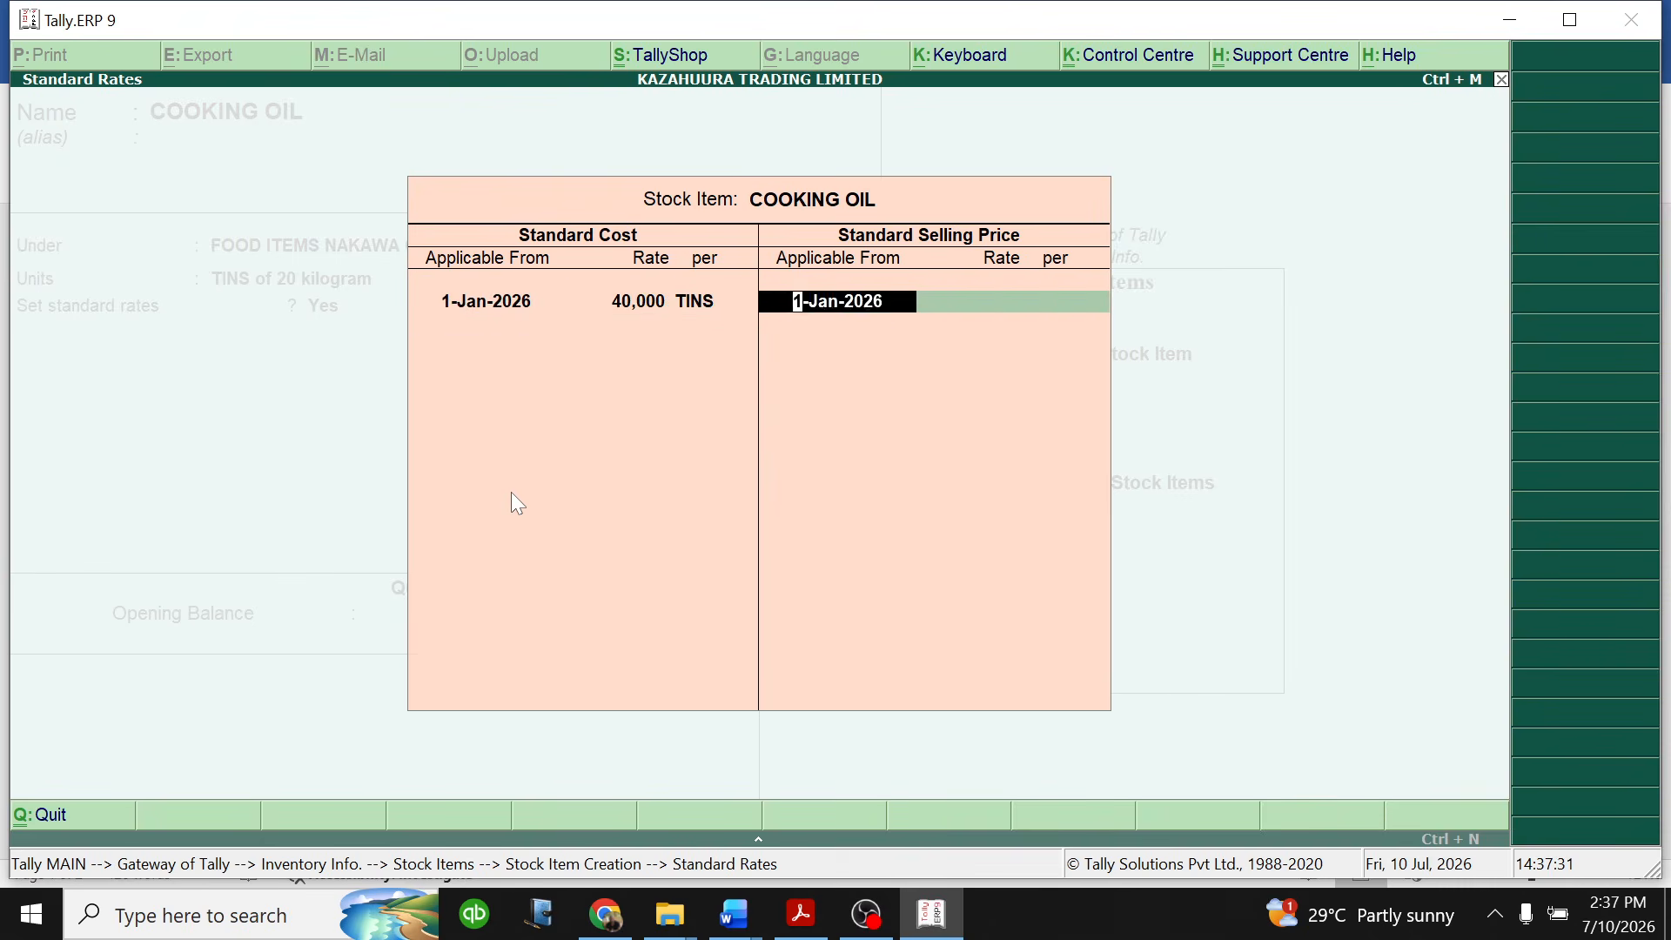
- Set the COOKING OIL standard selling price to 58,000 per tin from 1-Jan-2026 and finish the standard rates
key("Return")
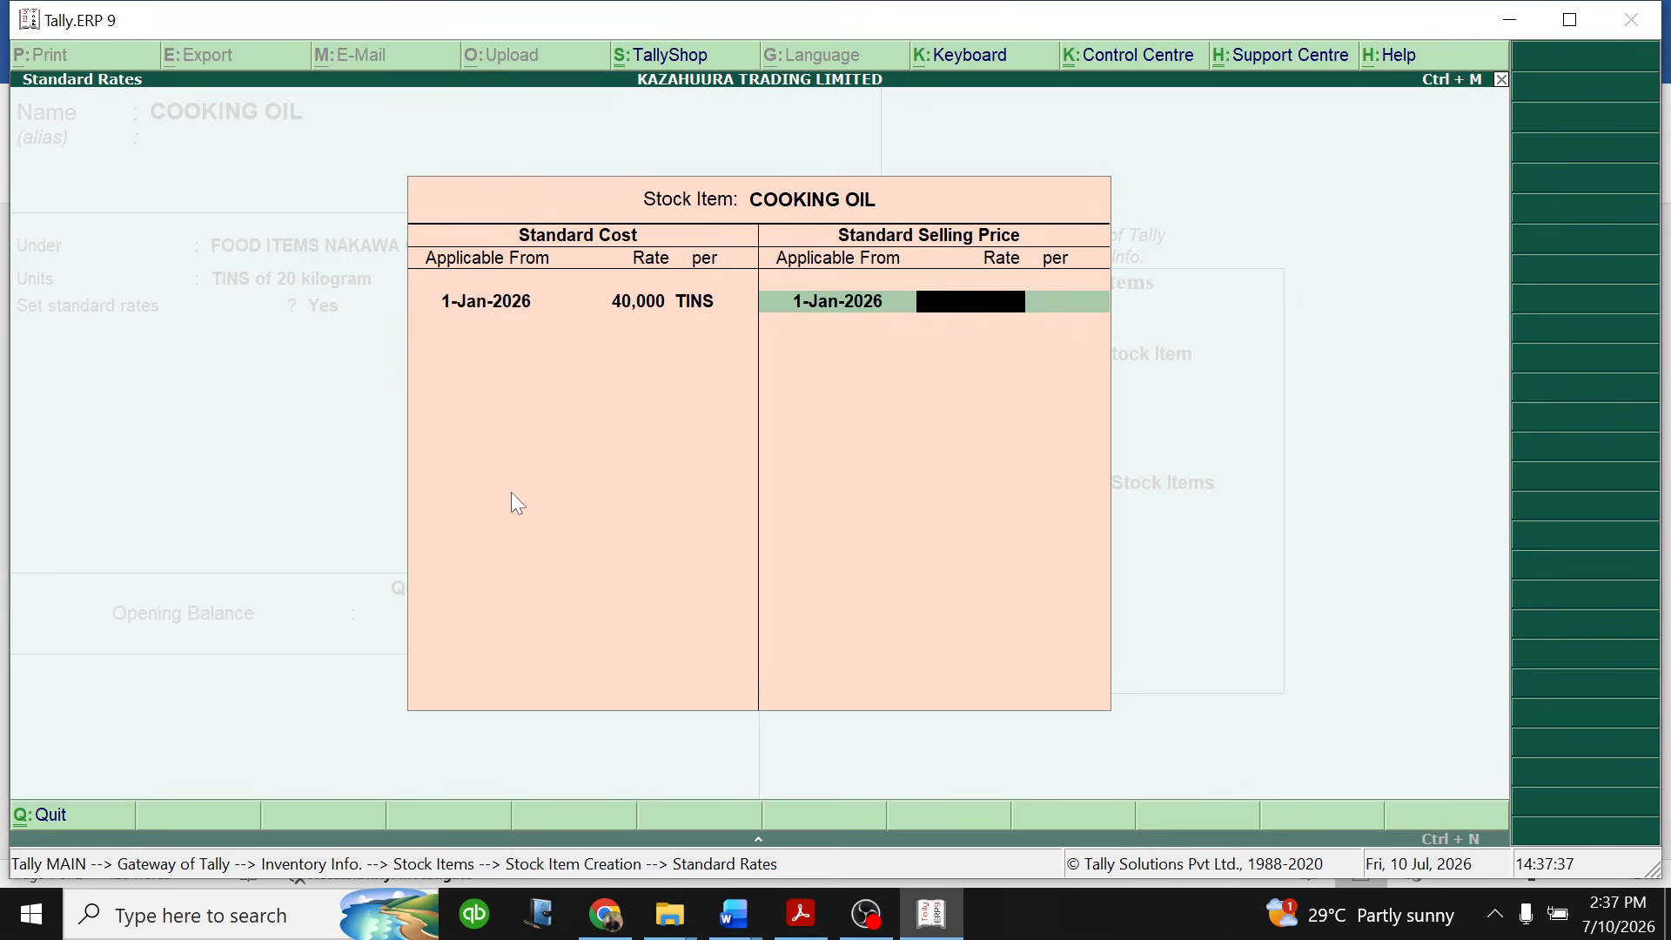
type("58000")
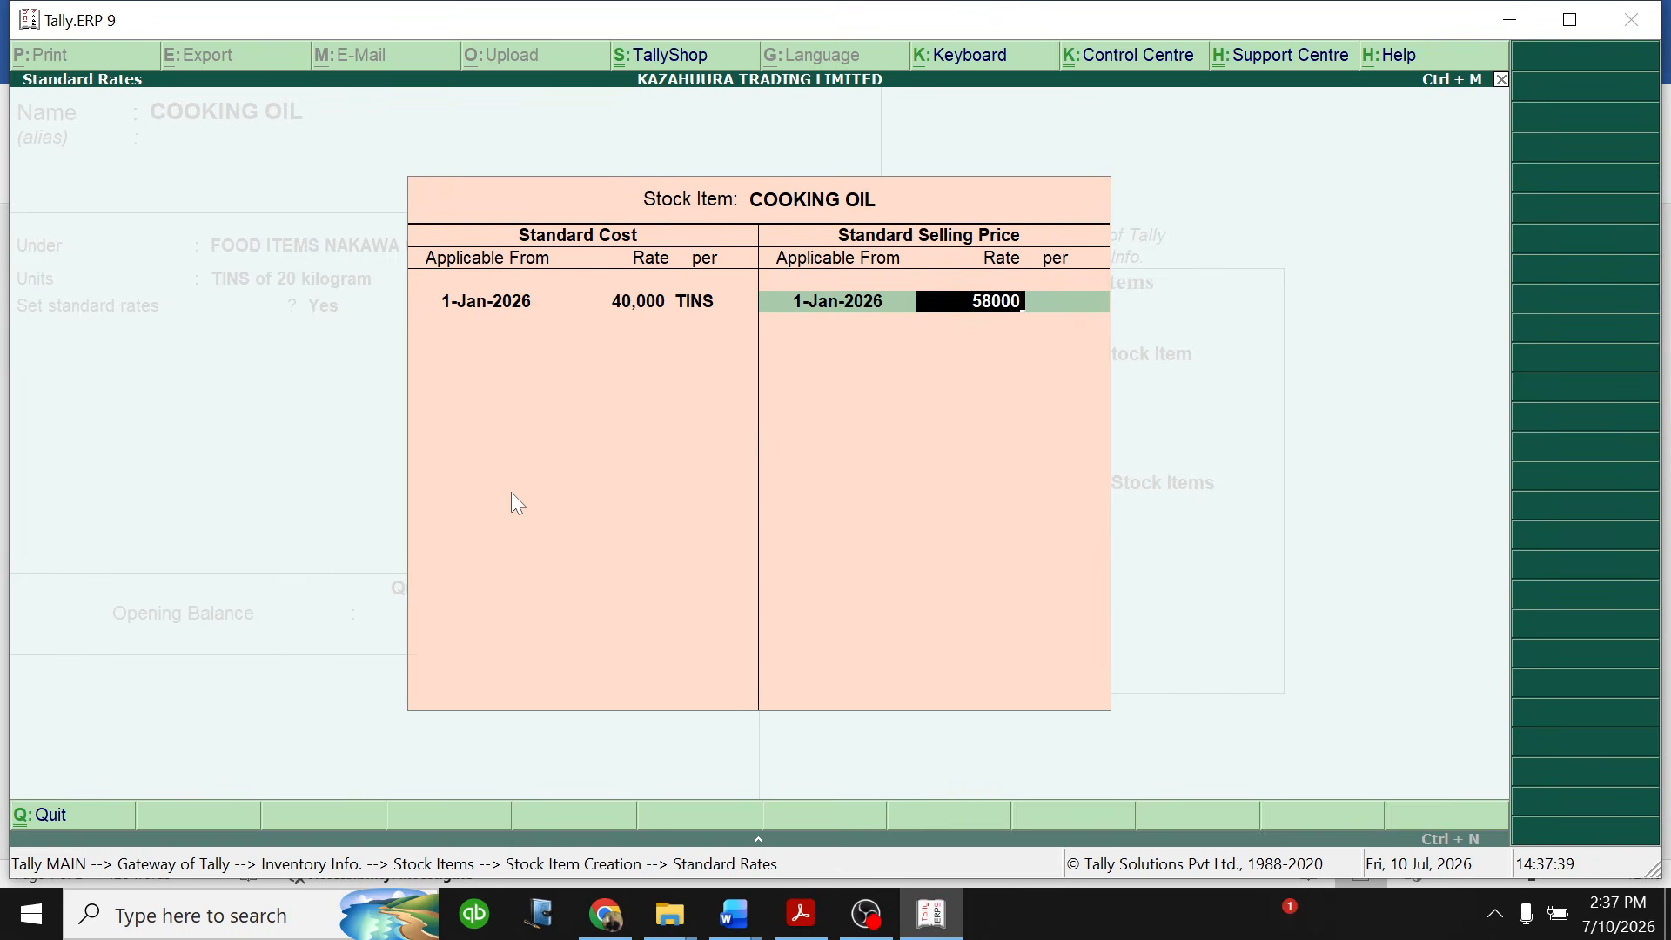
key("Return")
key("Return")
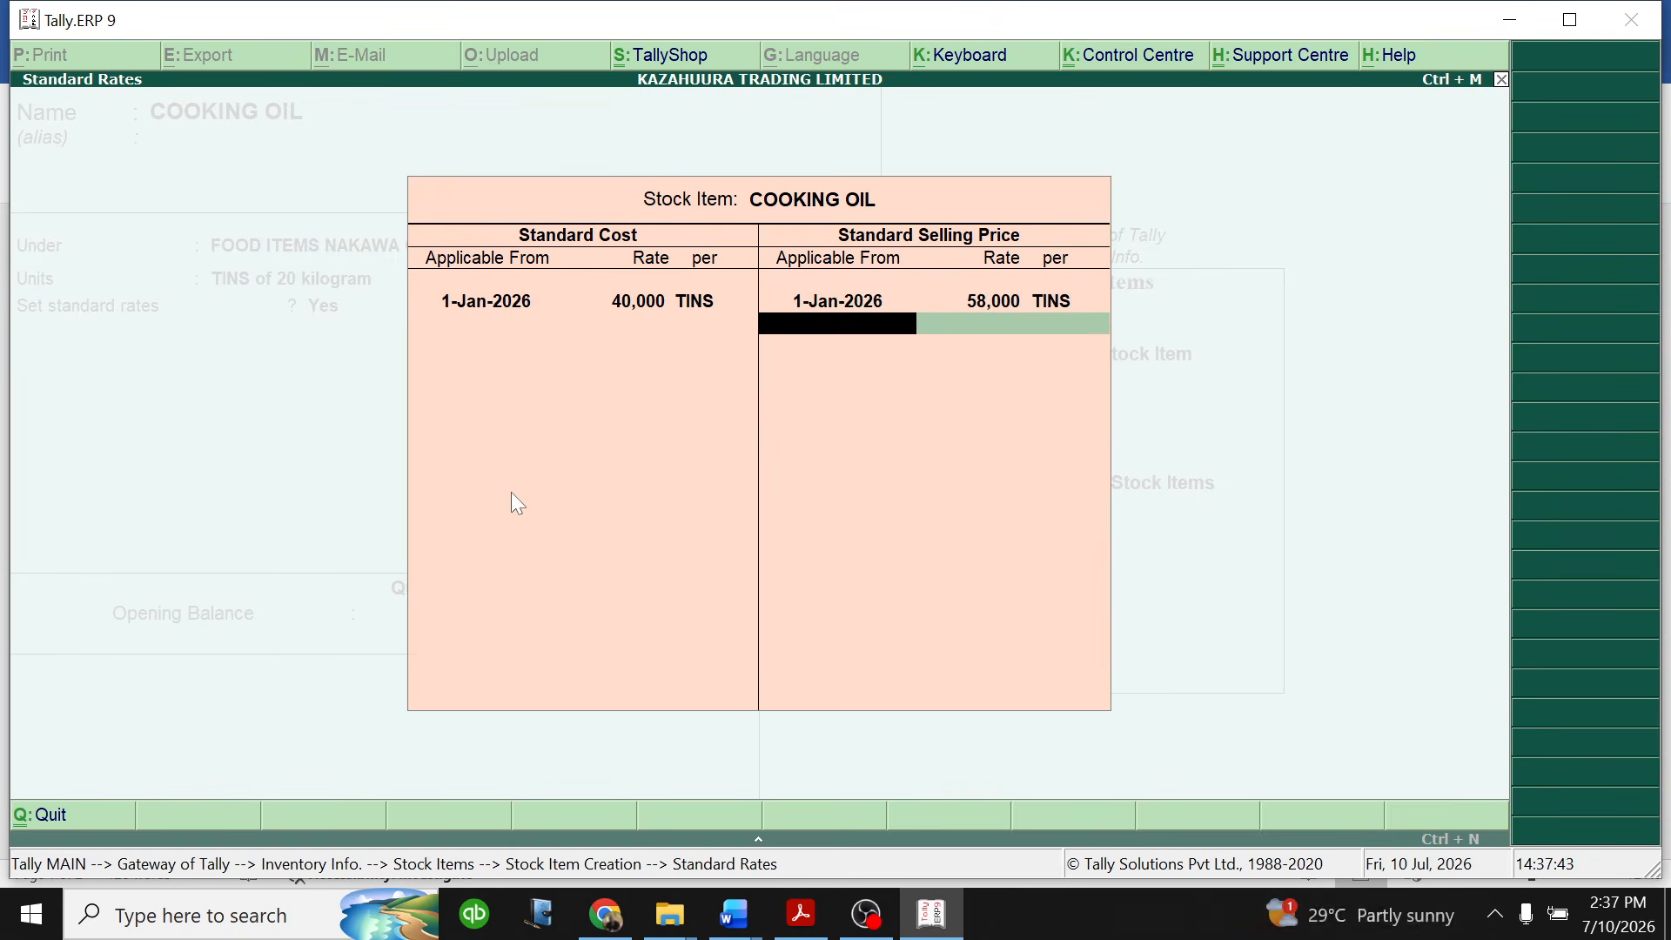
key("Up")
key("Up")
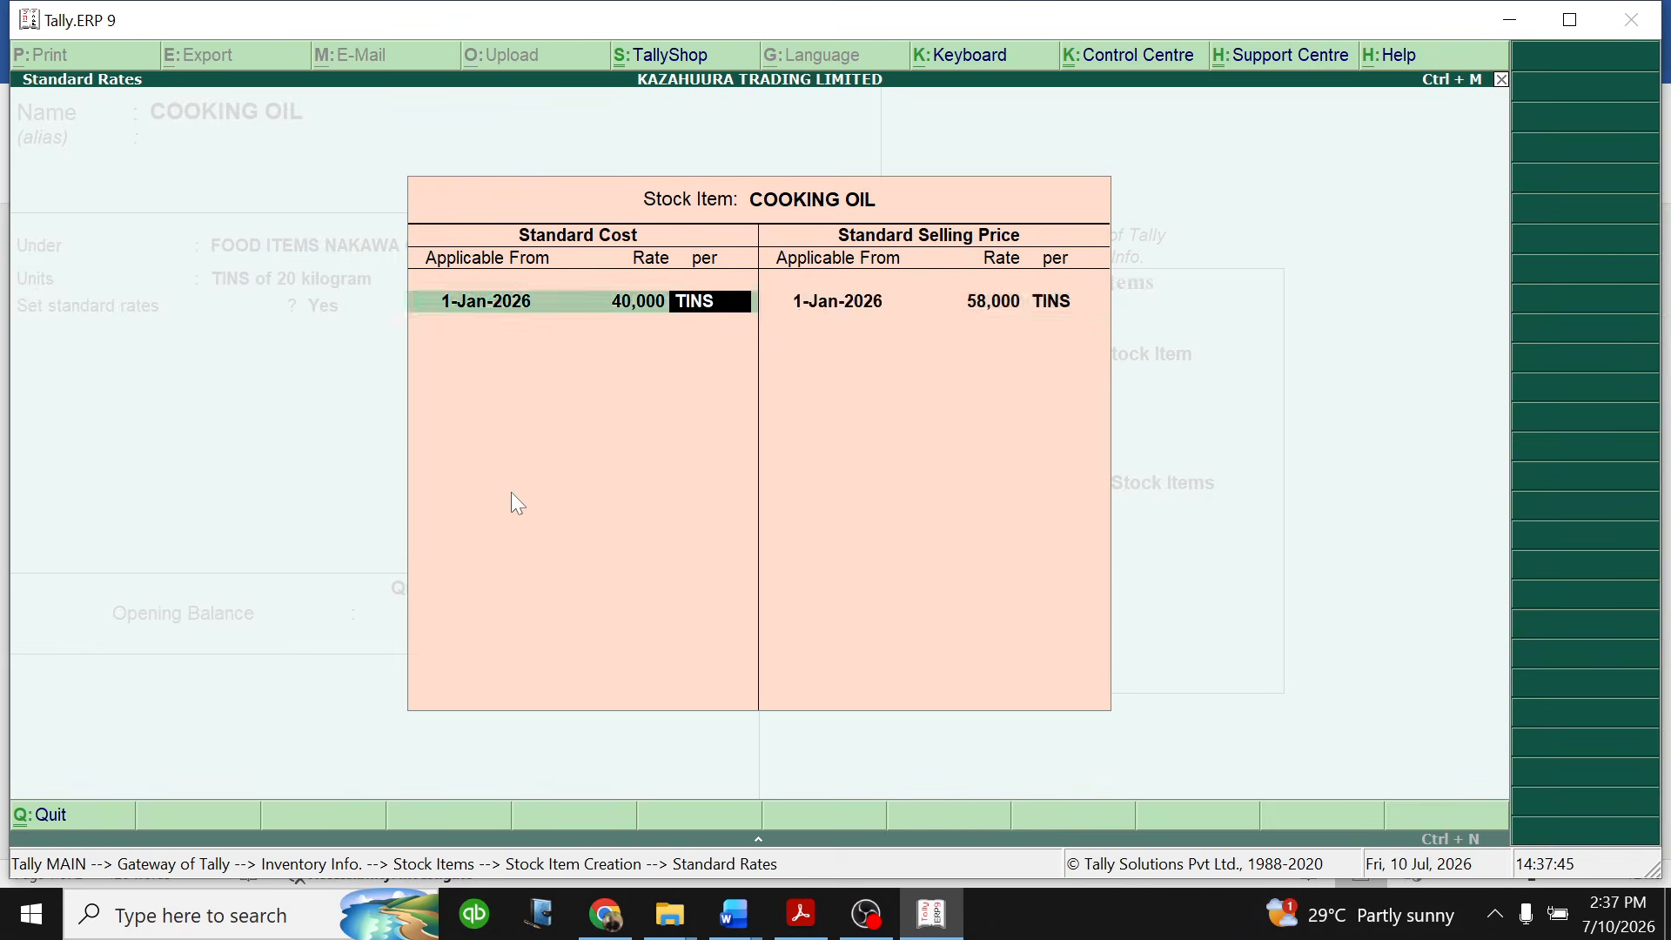
key("ctrl+a")
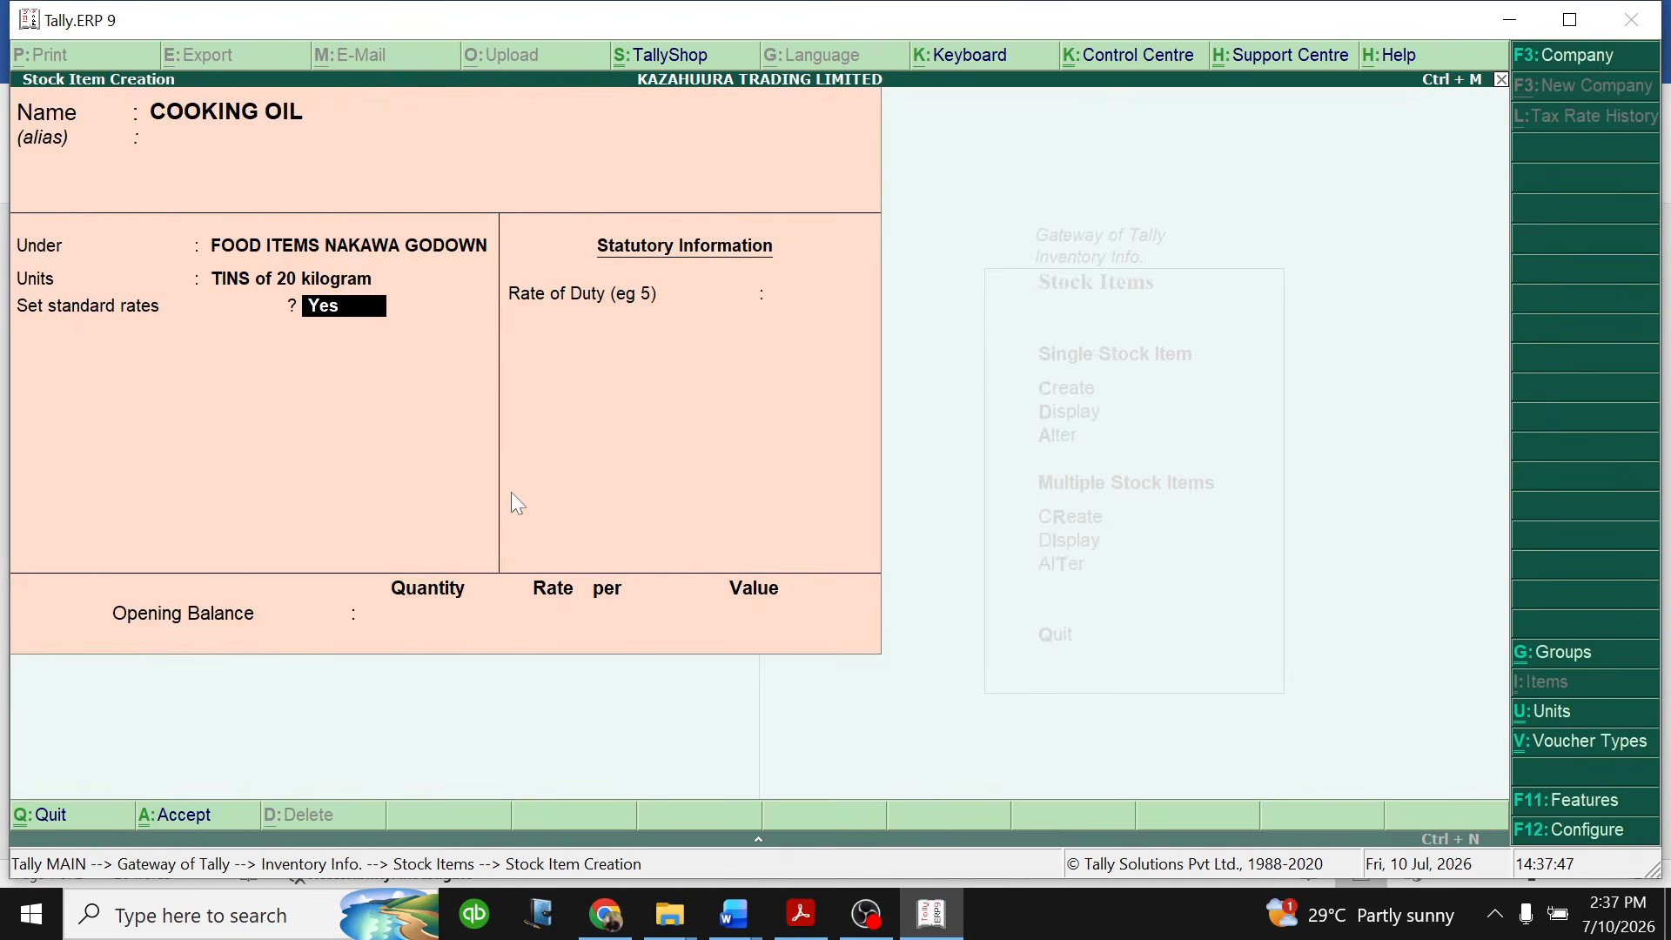
key("Return")
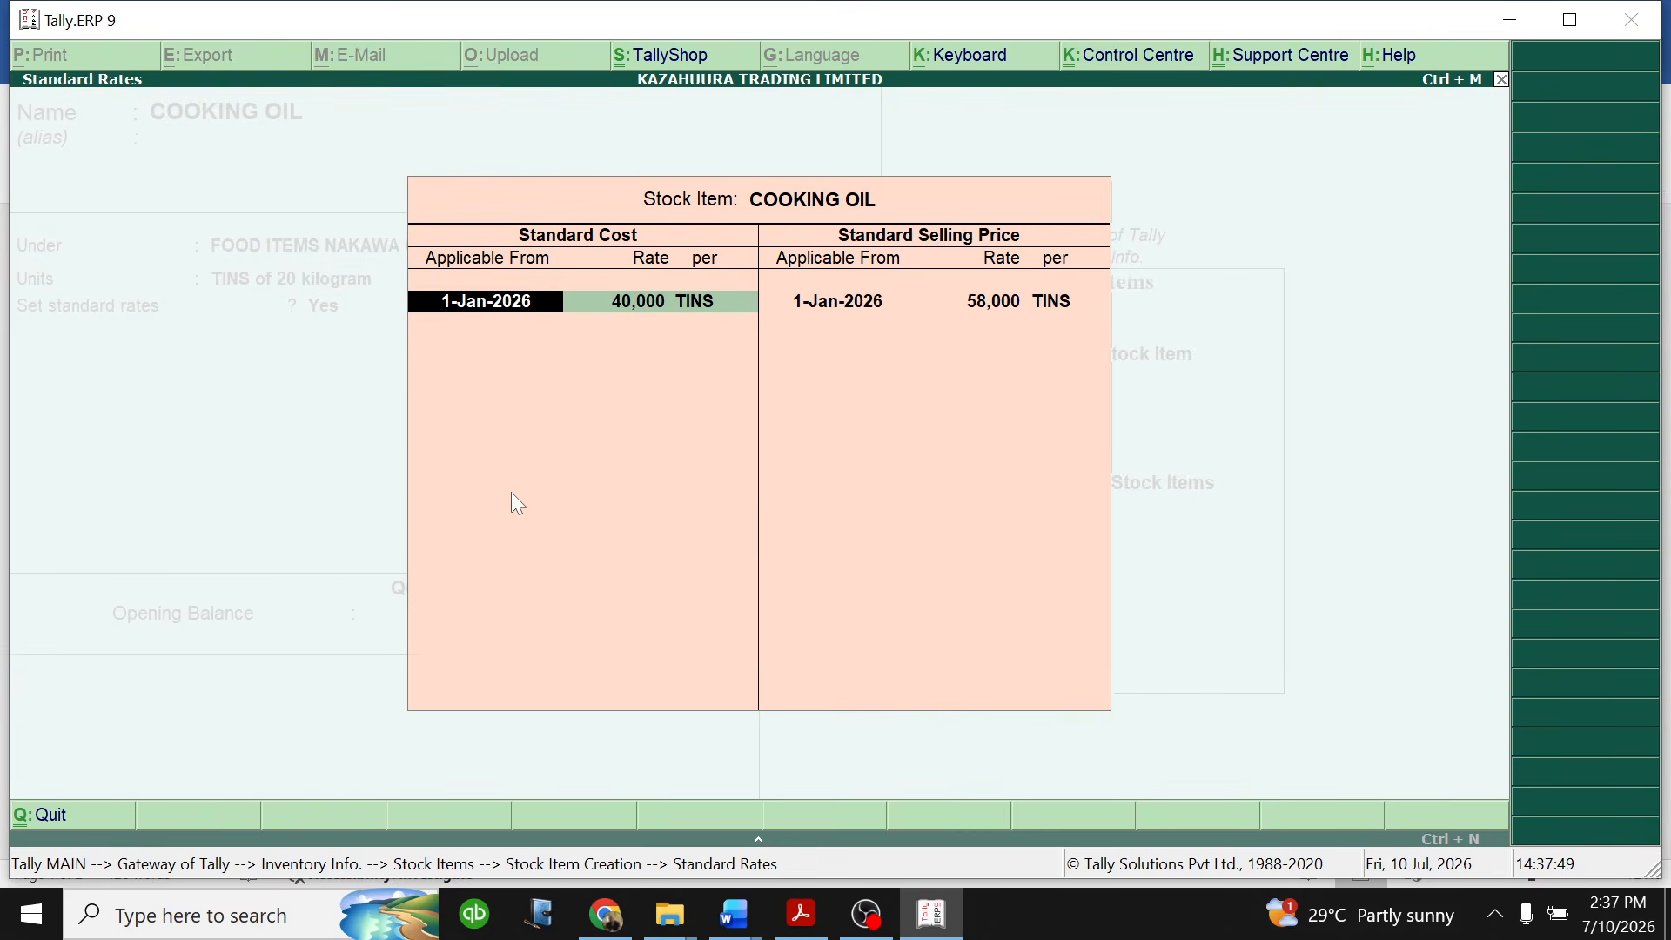
key("Return")
key("Return")
key("Return")
key("Return")
key("Return")
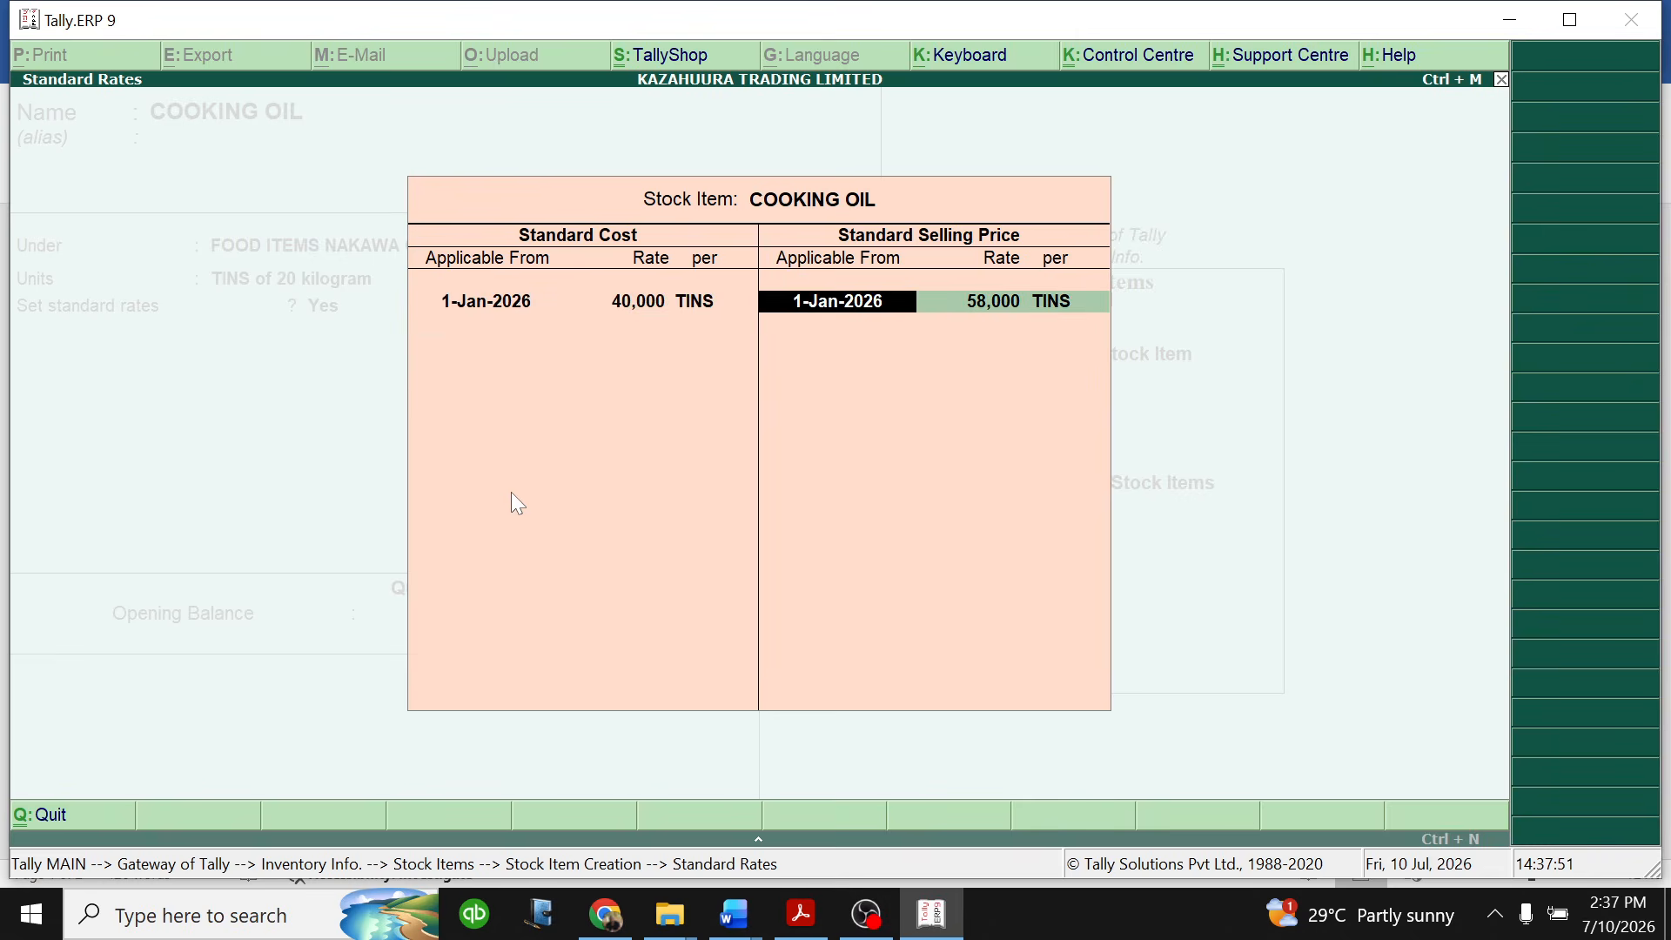
key("Return")
key("Return")
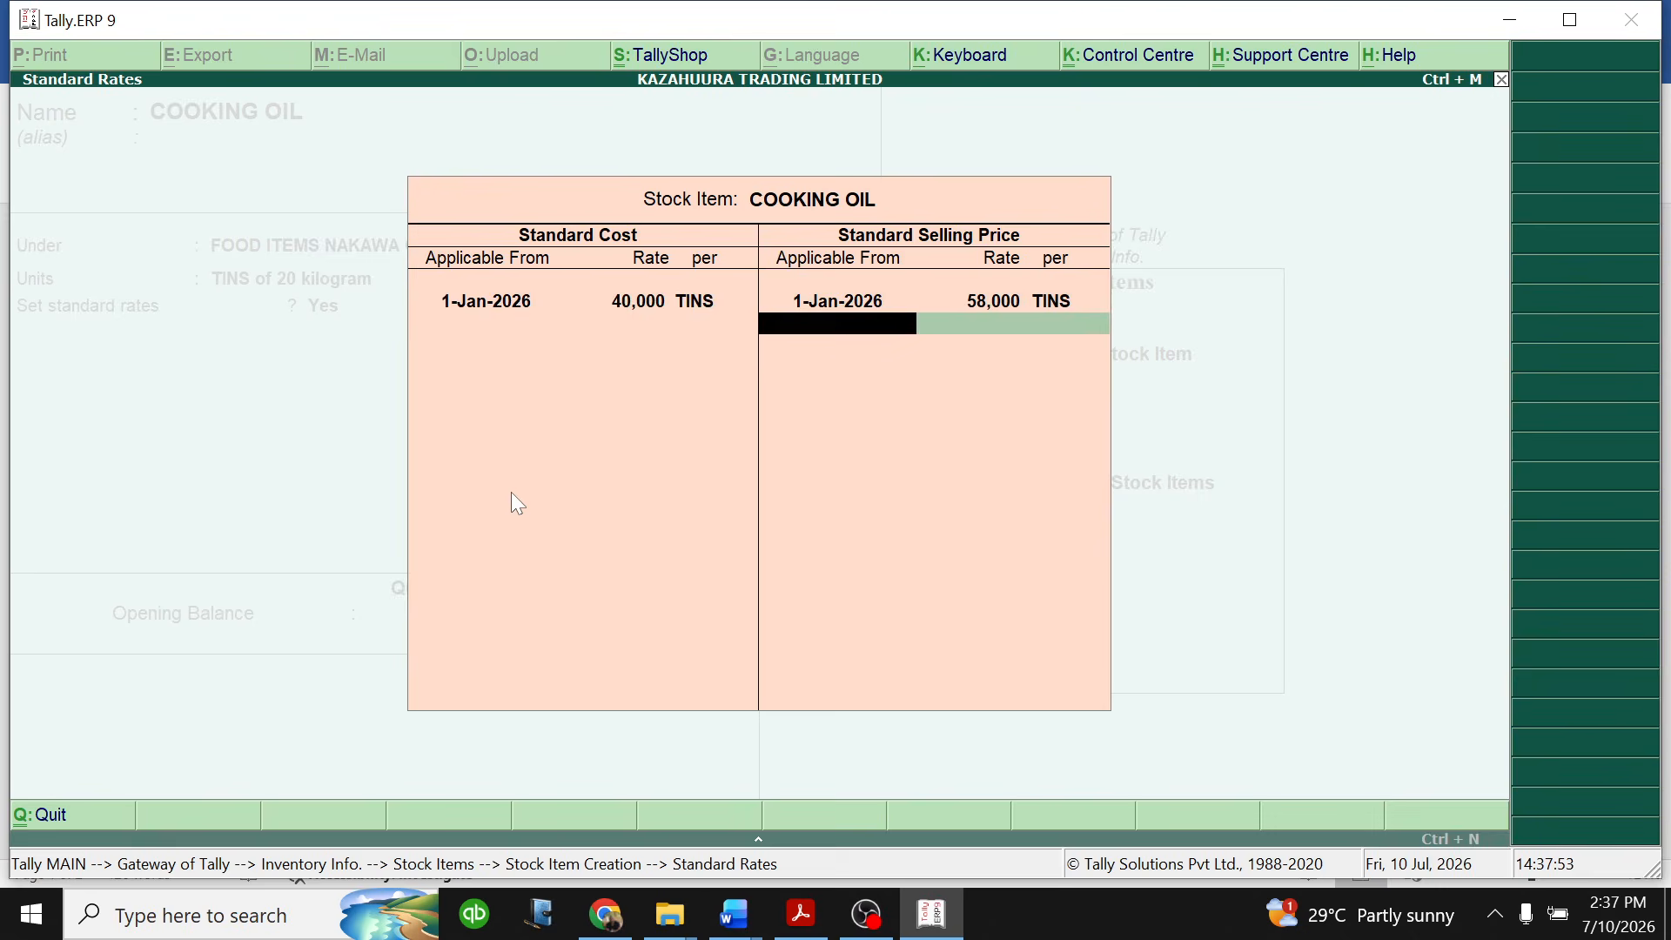
key("Return")
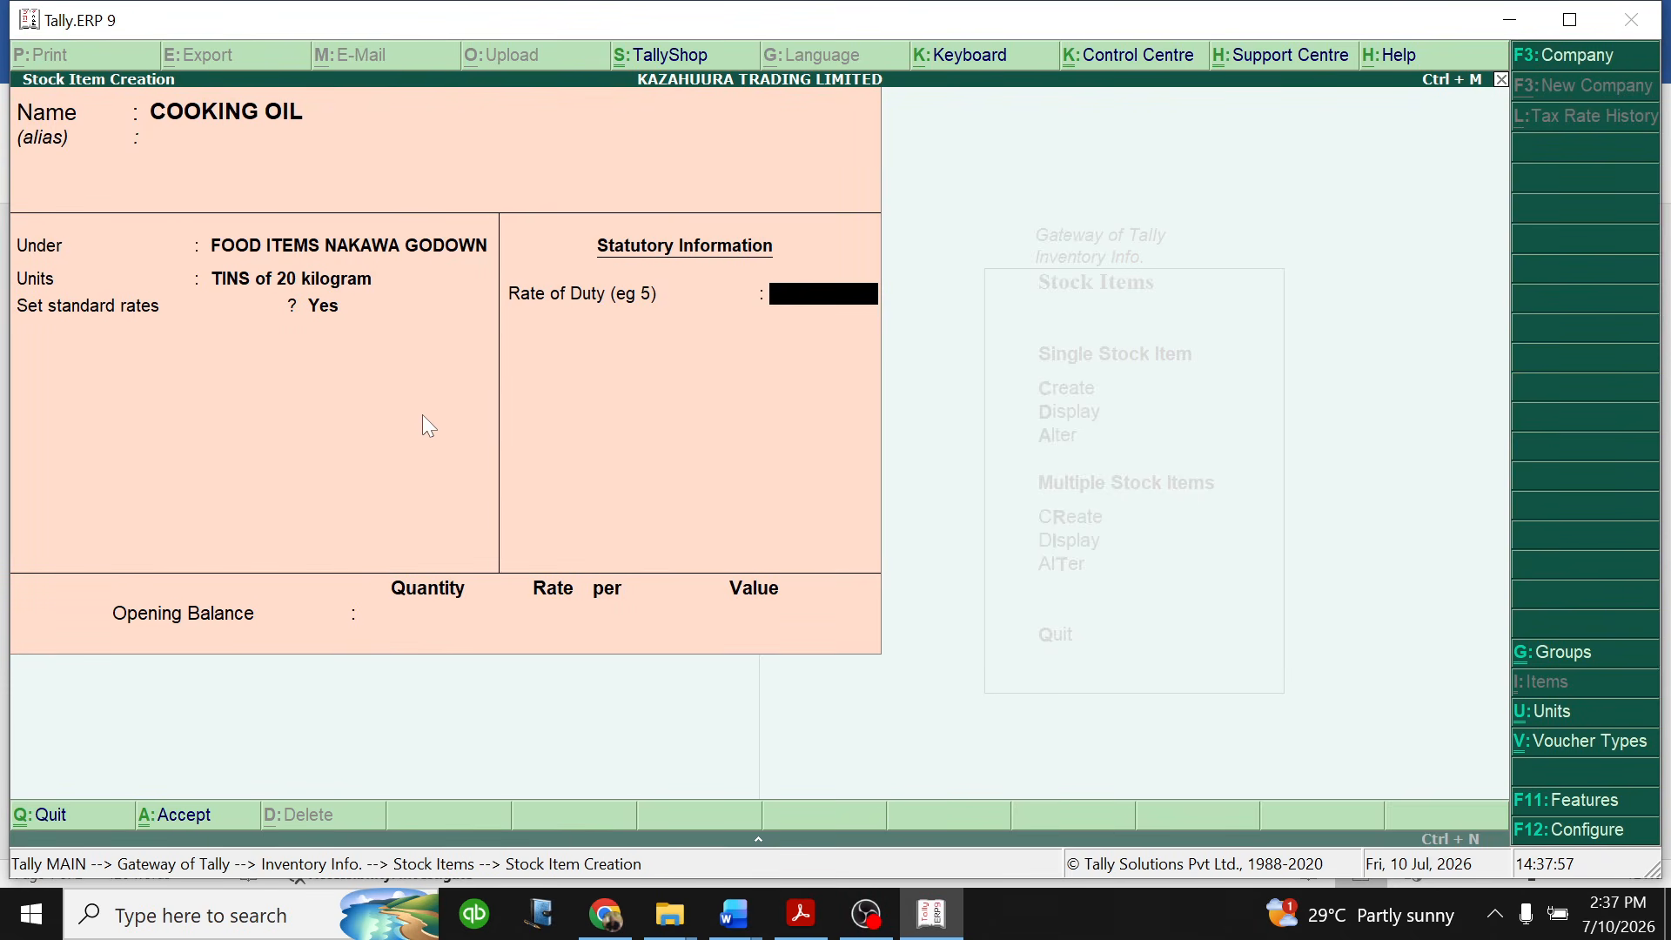
- Set the COOKING OIL rate of duty to 18 and its opening balance to 450 tins at 40,000 per tin, and save the item
type("18")
key("Return")
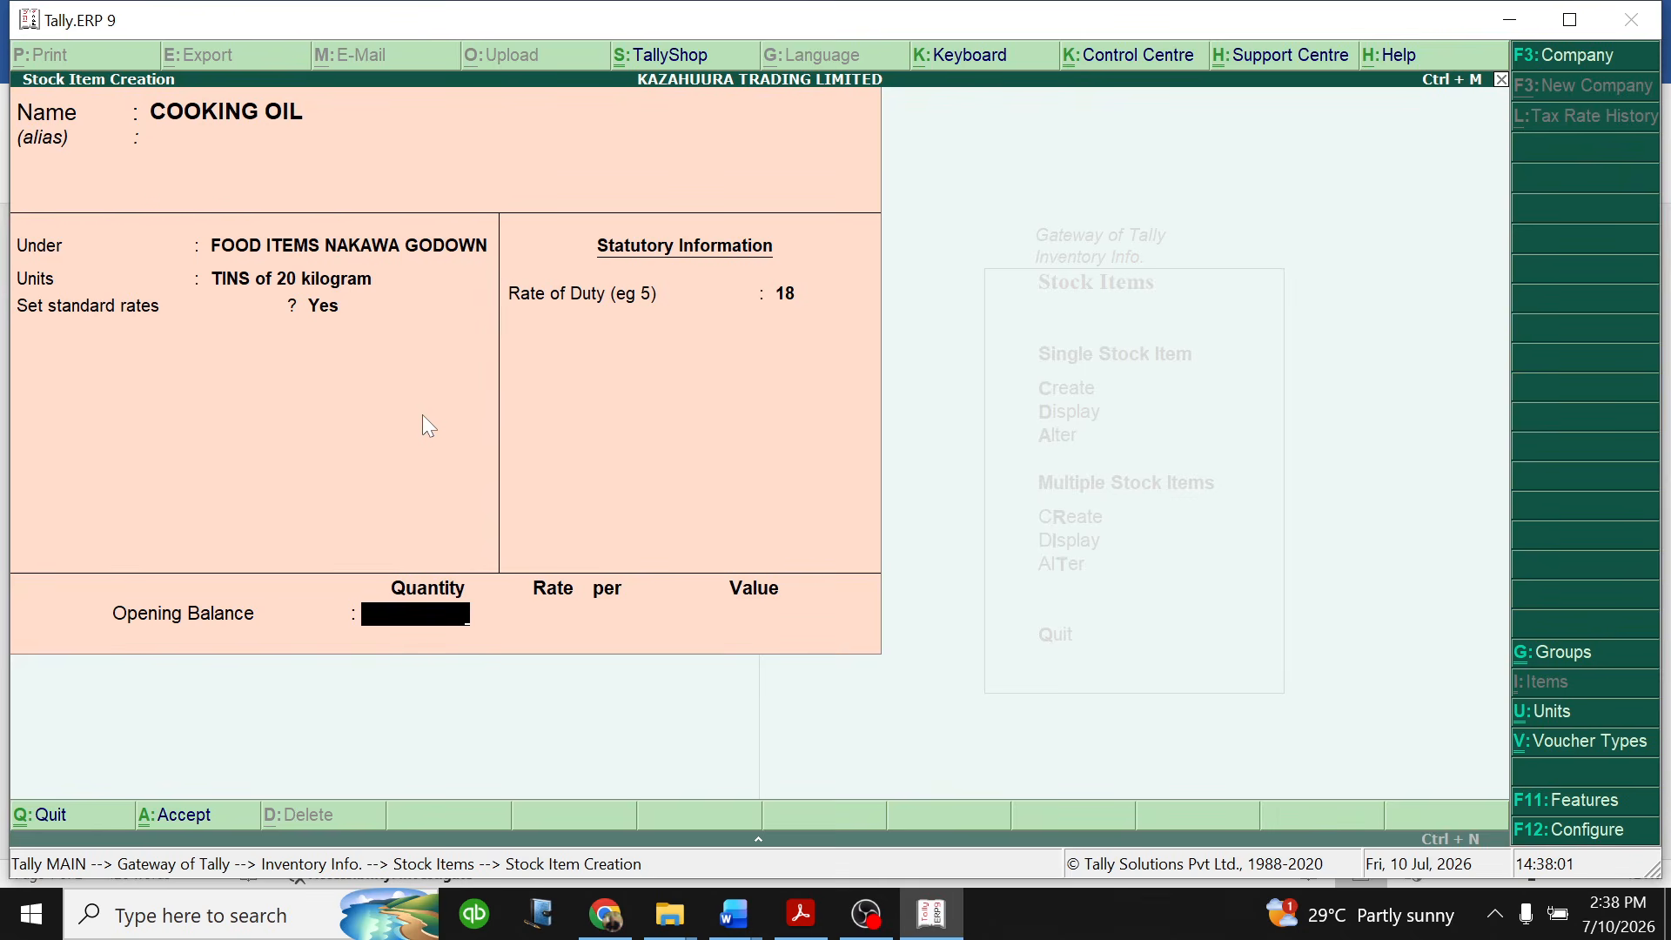
type("450")
key("Return")
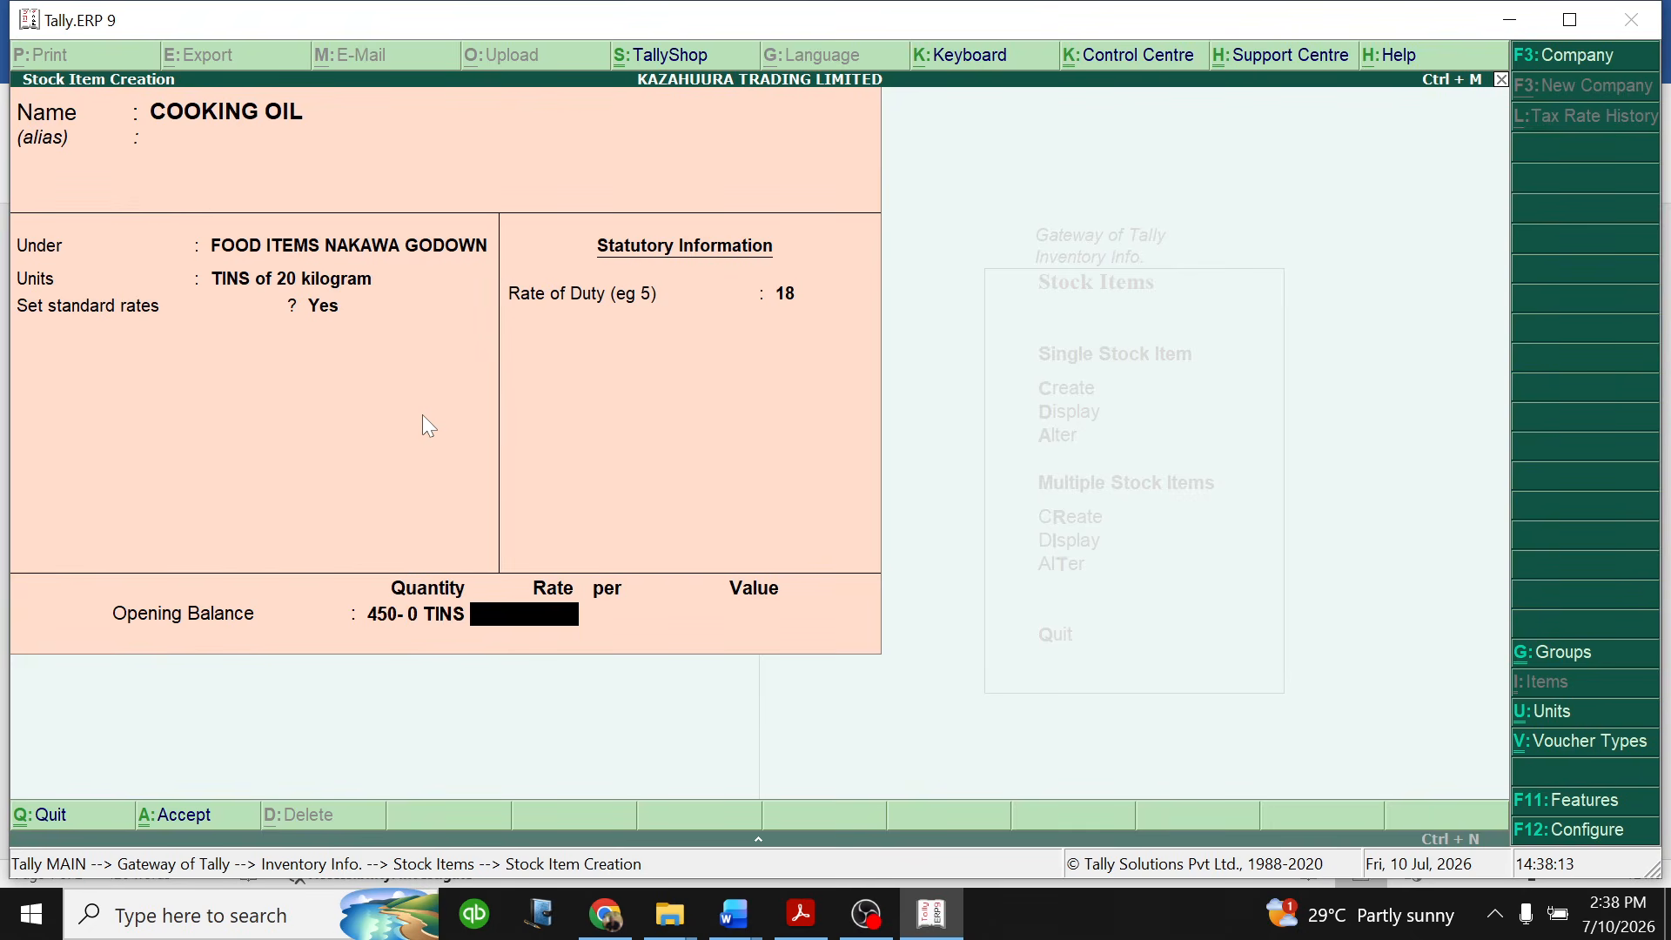
type("40000")
key("Return")
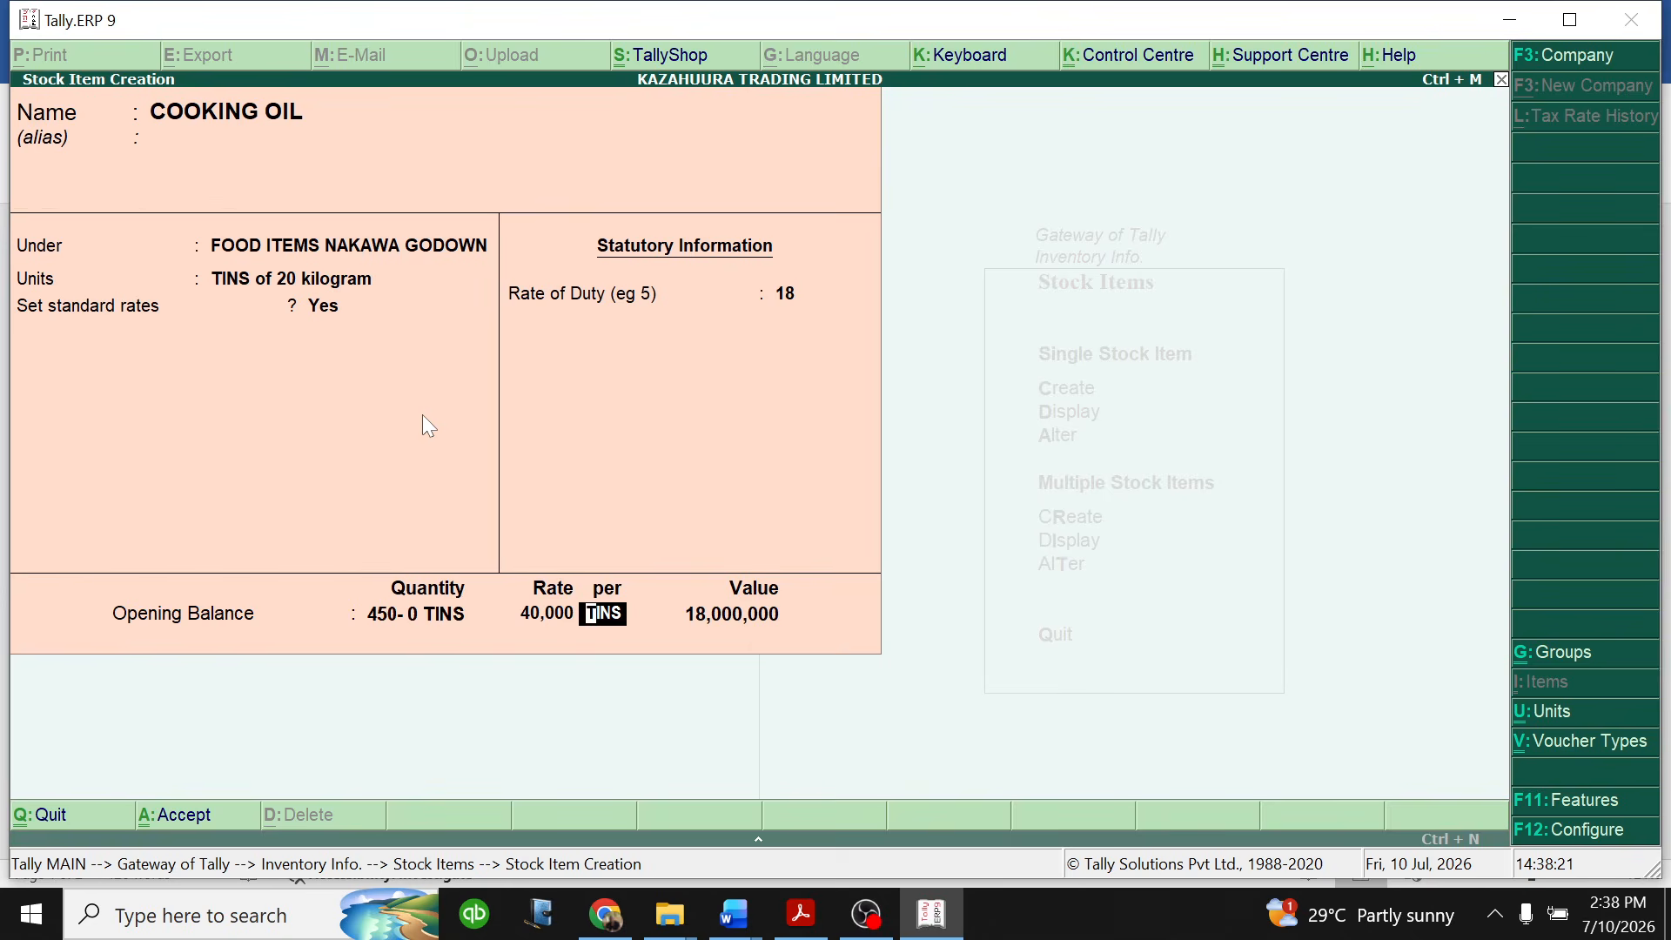
key("Return")
key("Return")
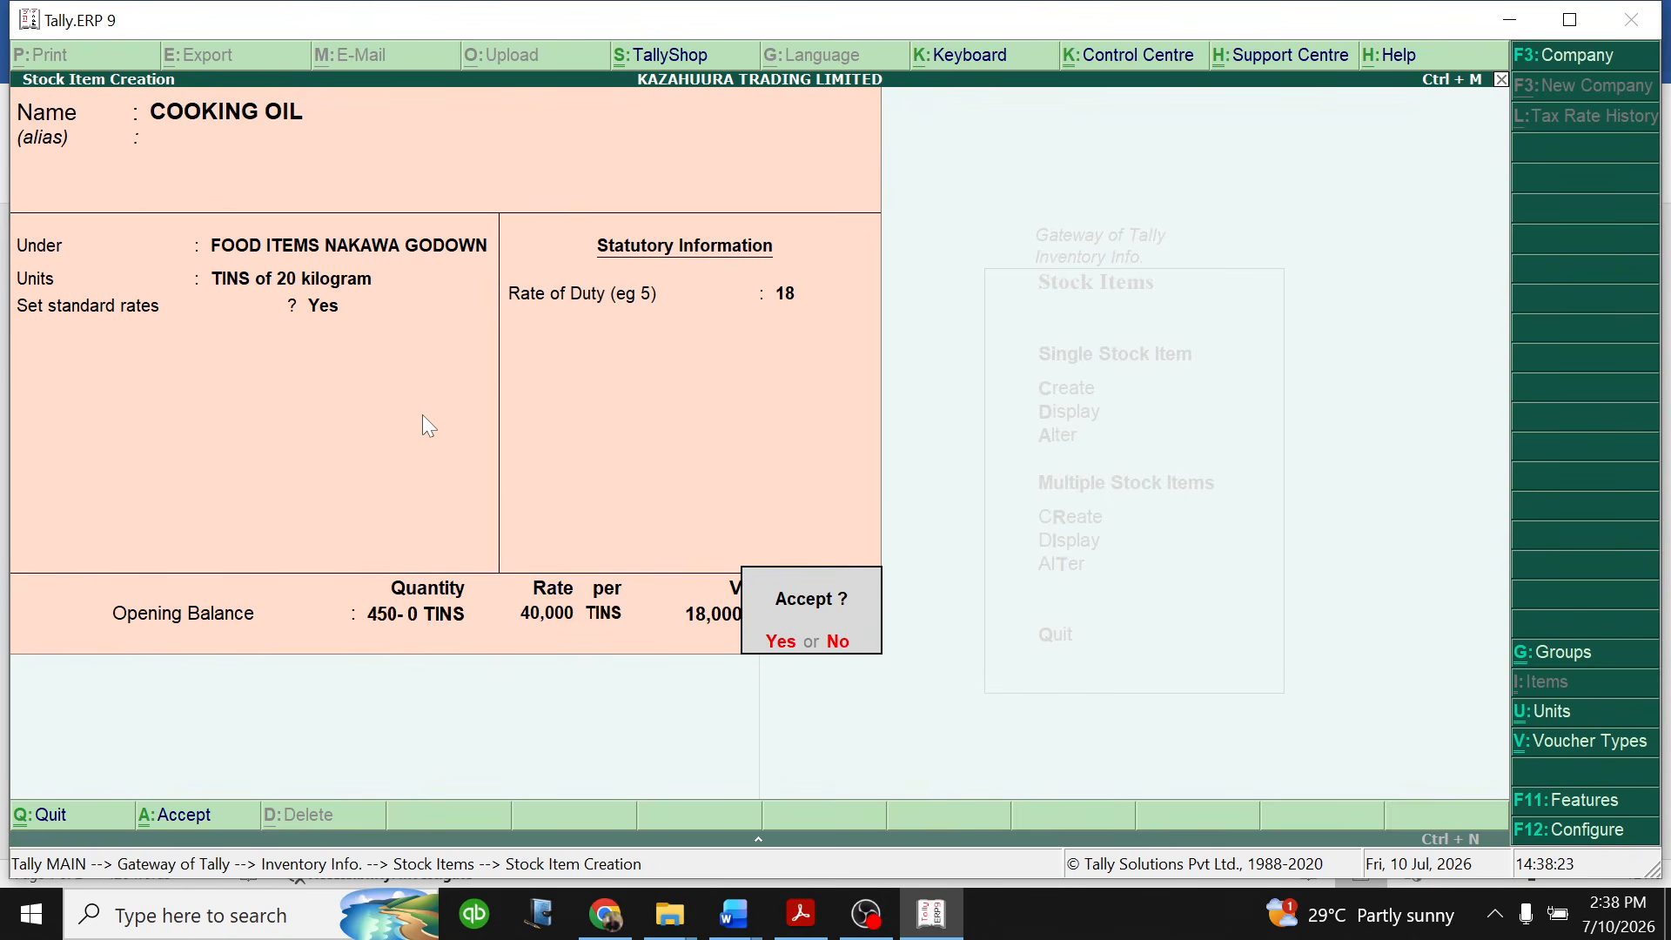
key("Return")
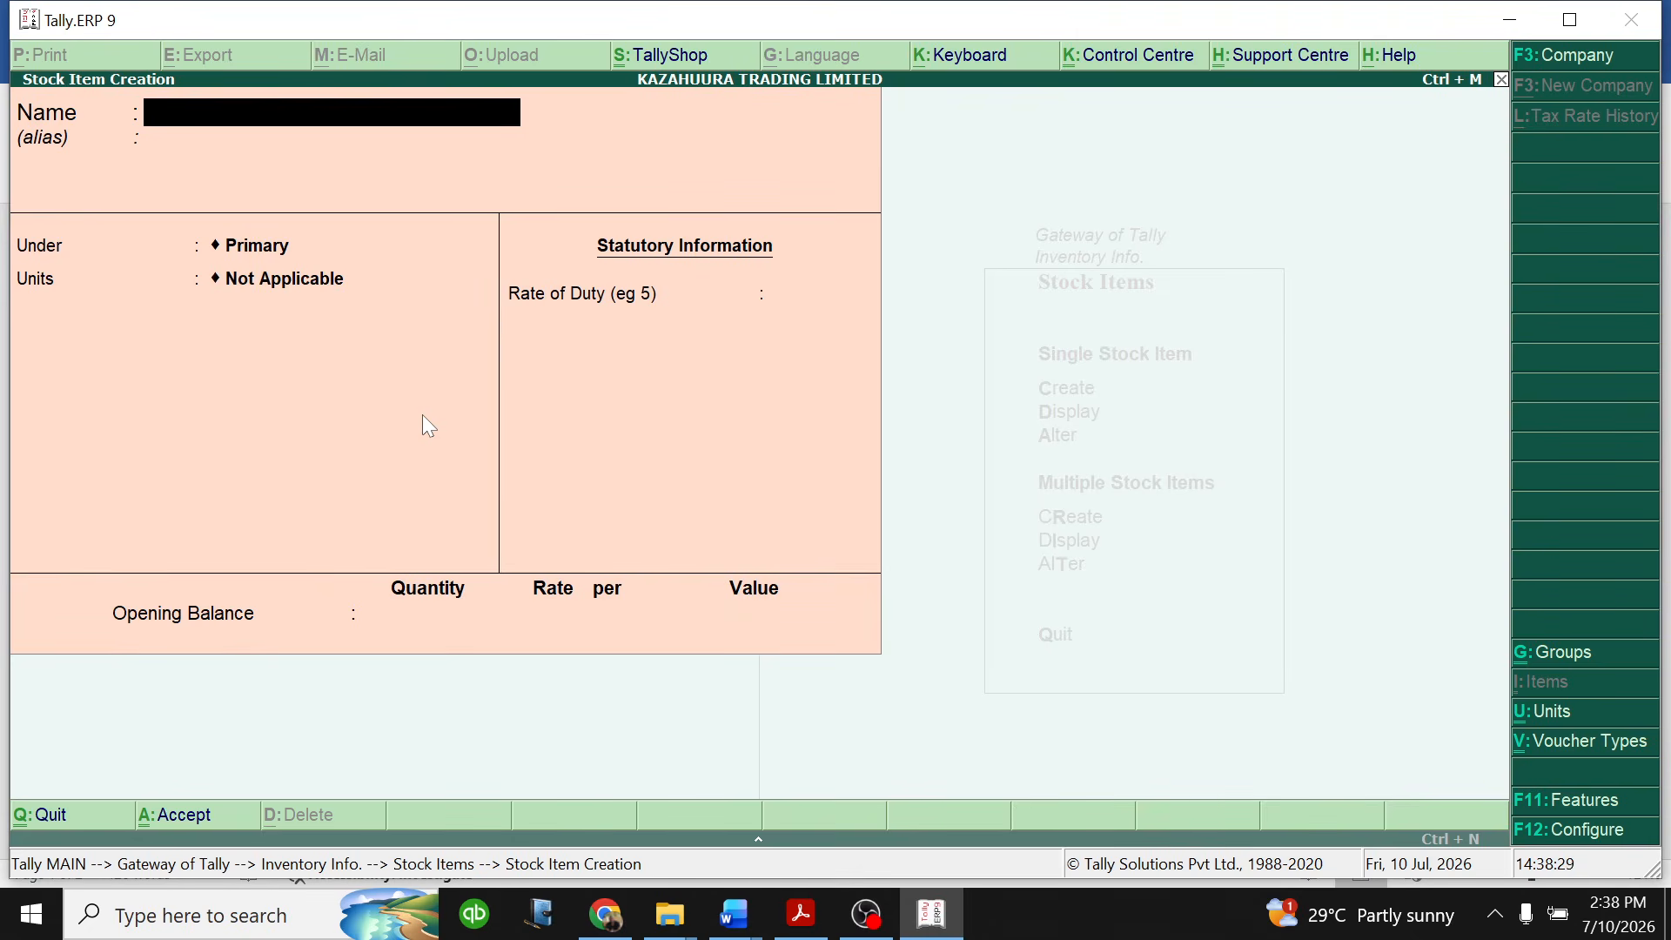
- Name the new stock item SODA and place it under FOOD ITEMS NAKAWA GODOWN
type("SODA")
key("Return")
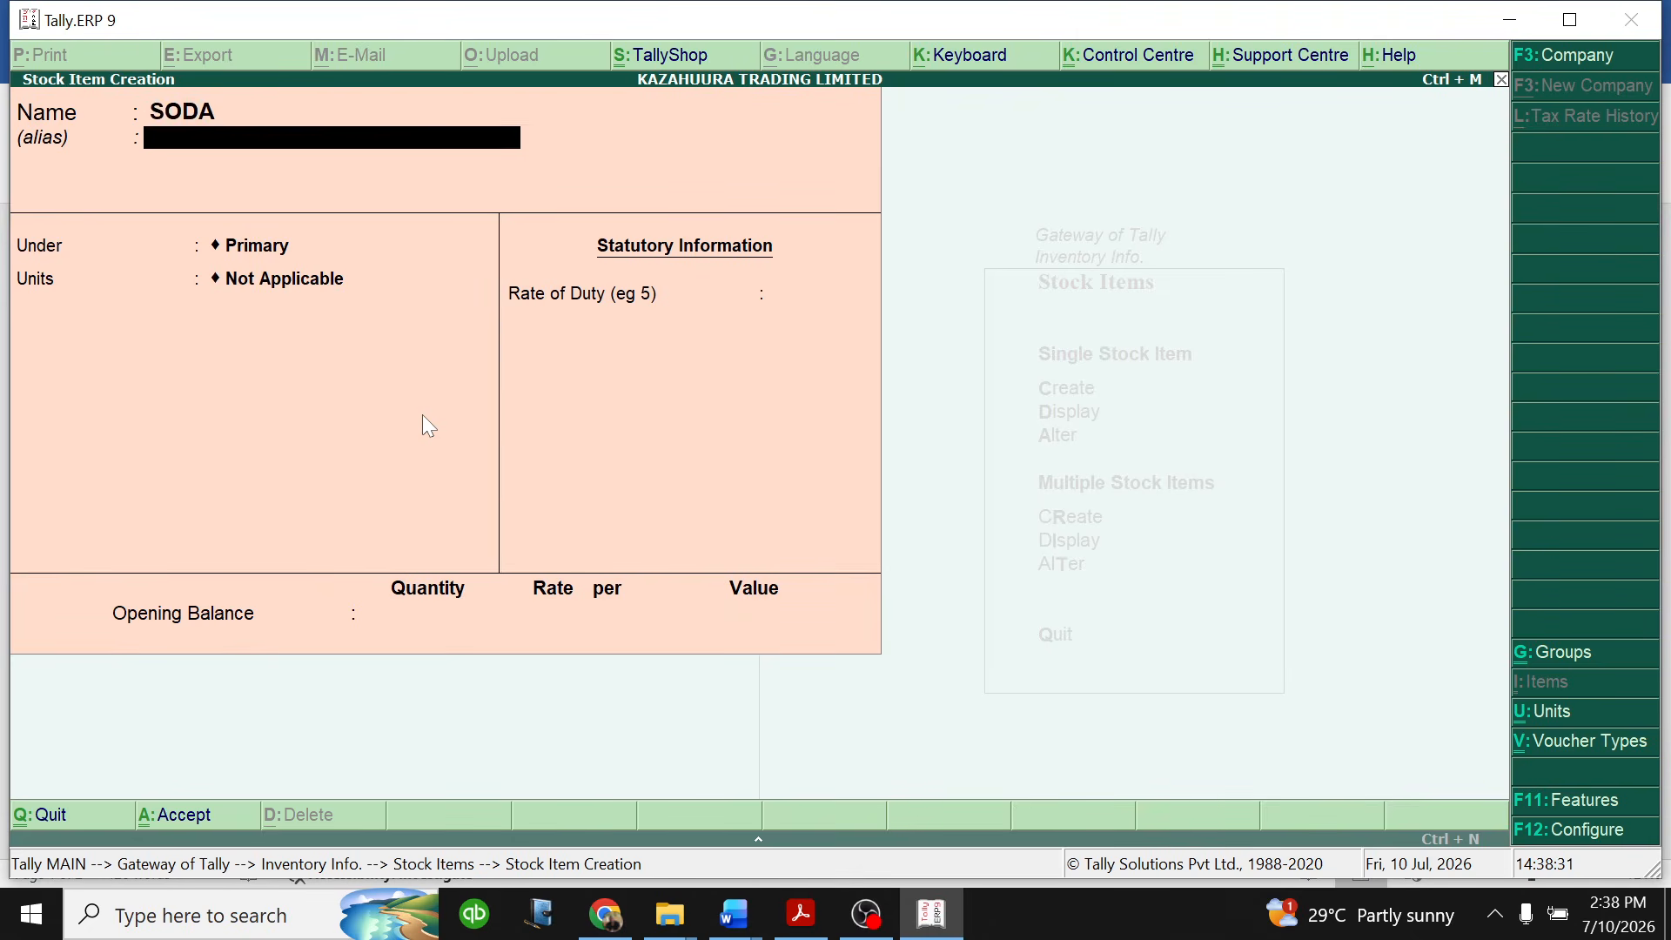
key("Return")
key("Down")
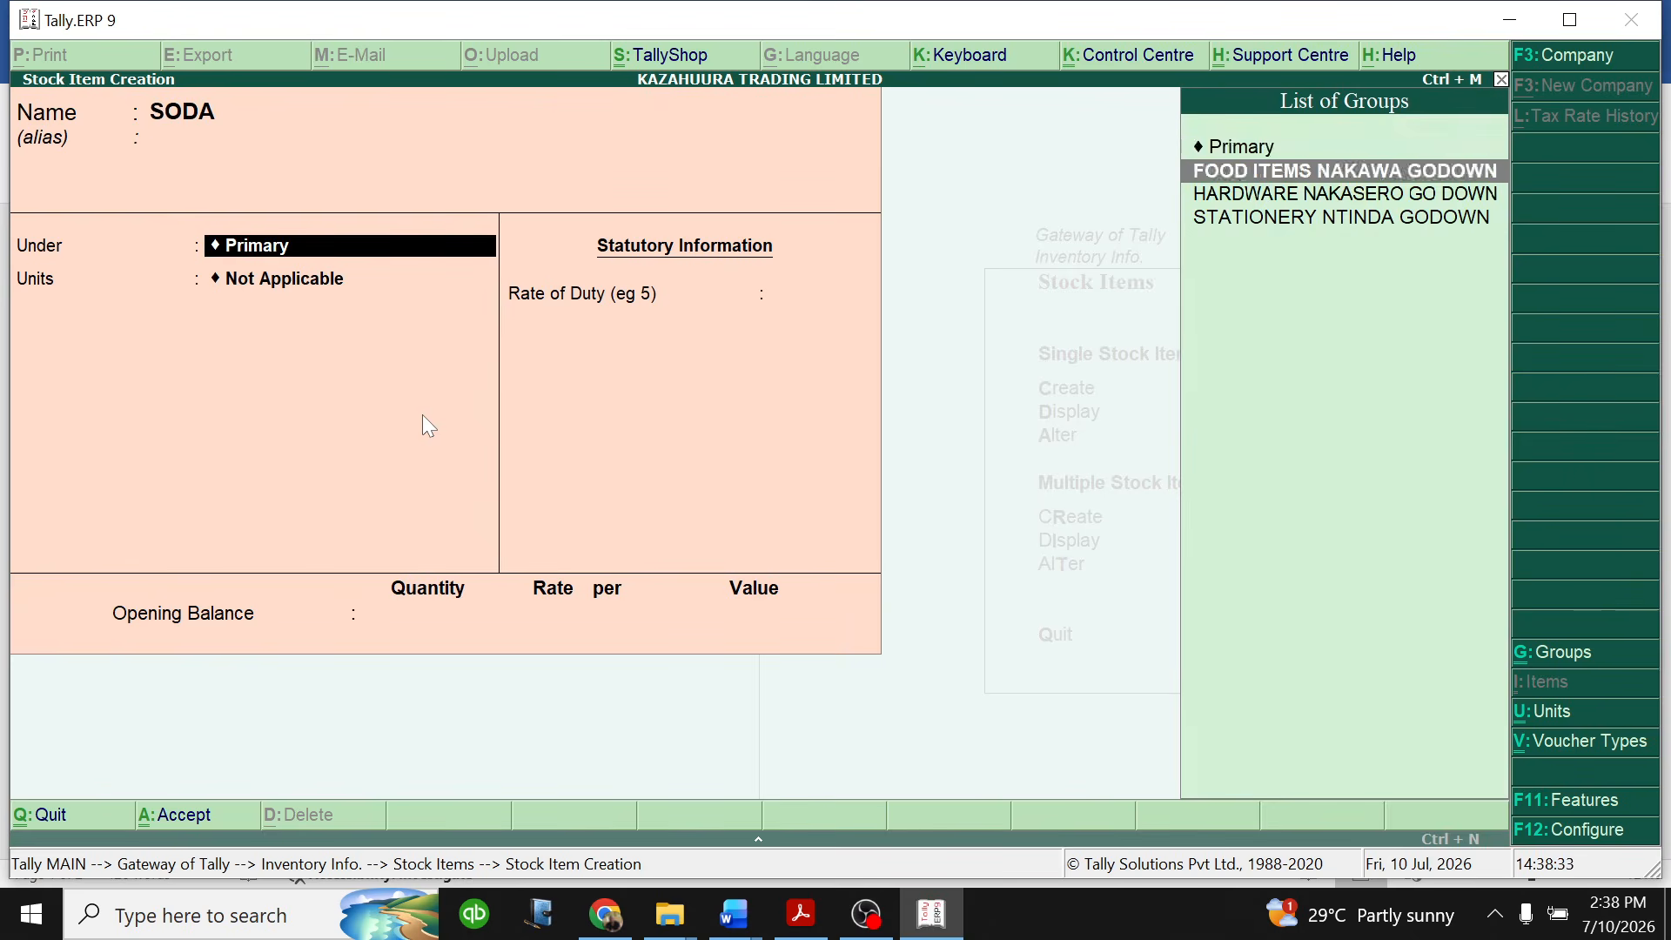
key("Return")
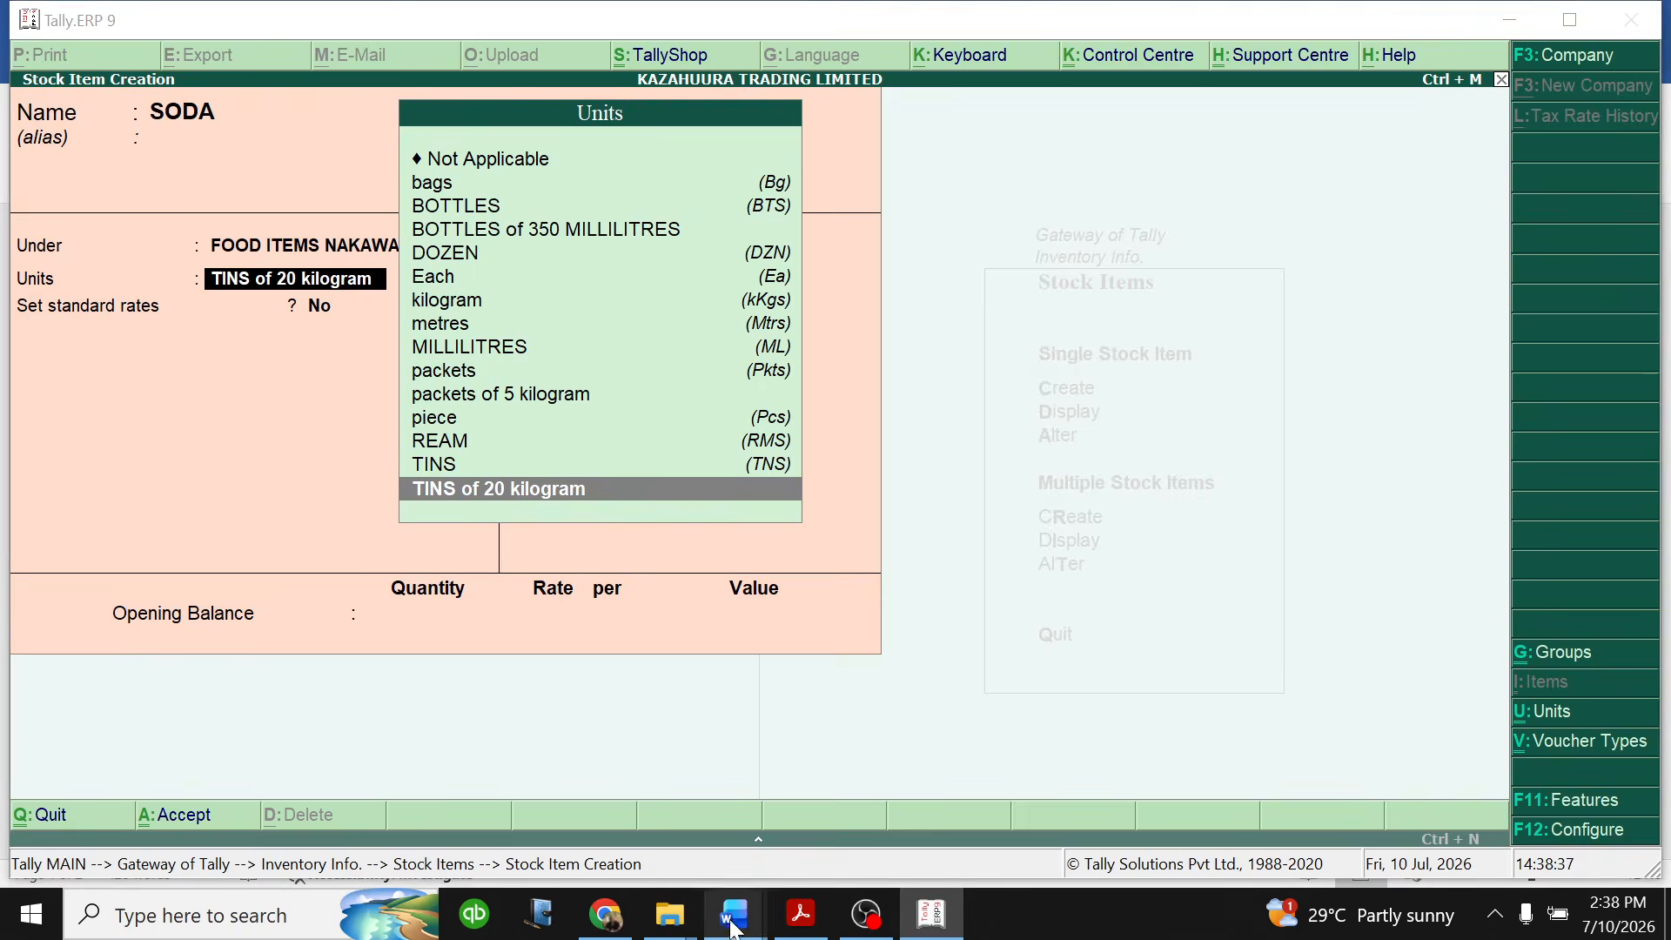
- Check soda's unit of measure in the Word question document, and set the SODA unit in Tally to BOTTLES of 350 MILLILITRES
mouse_move(739, 931)
left_click(879, 805)
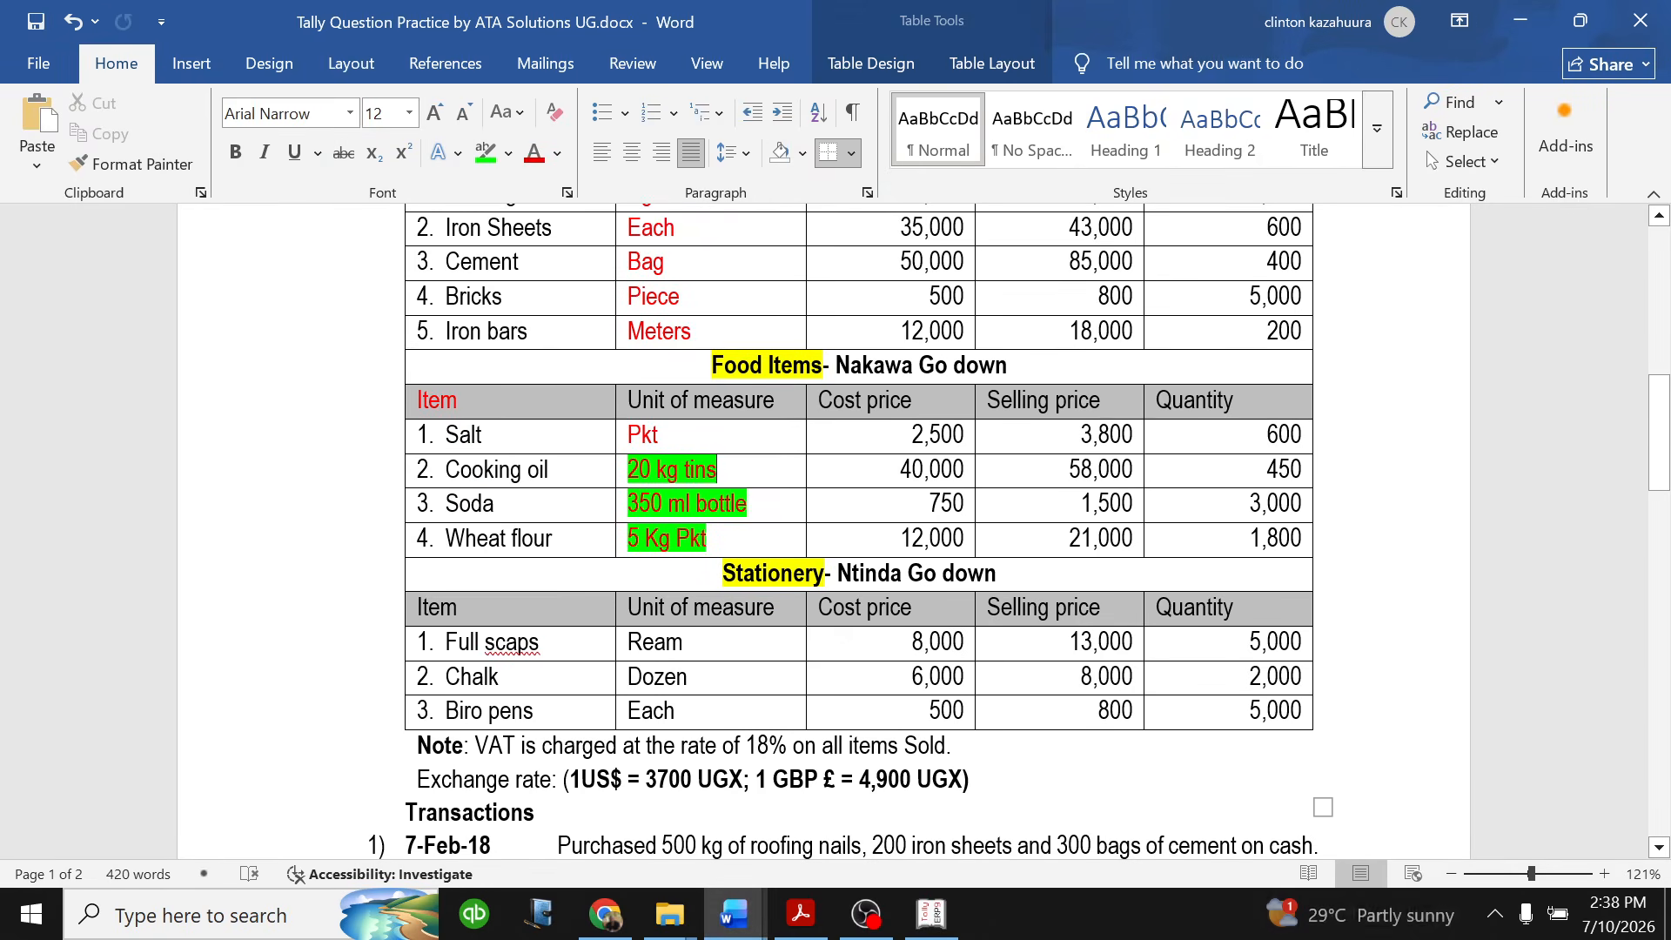
key("alt+Tab")
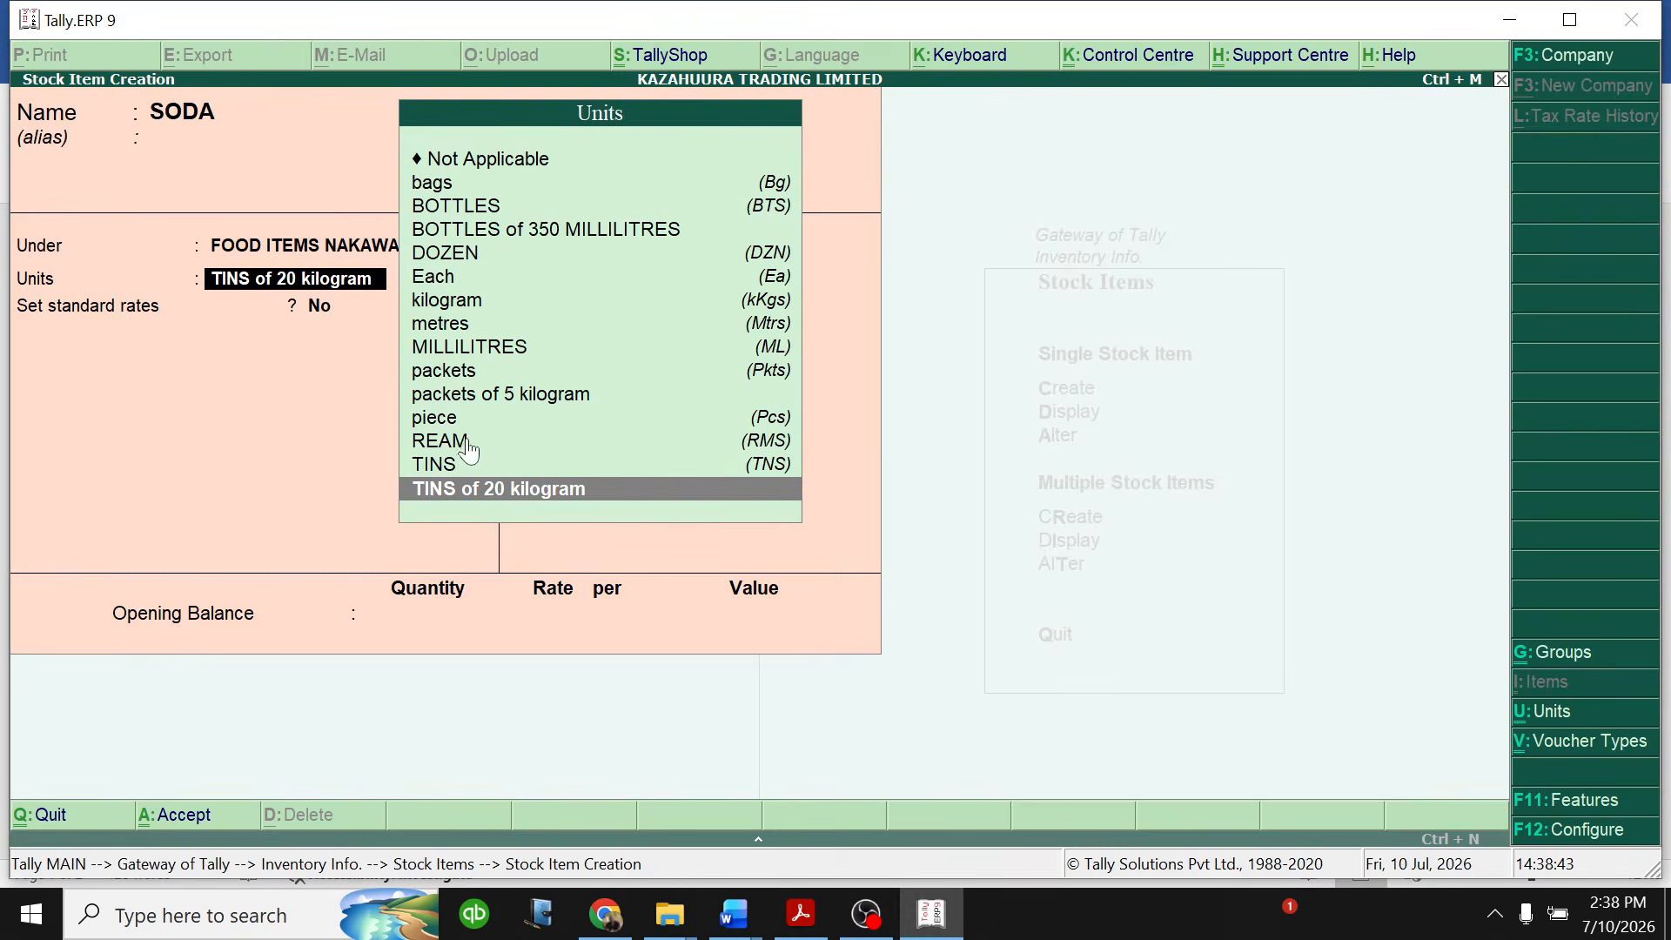
left_click(582, 234)
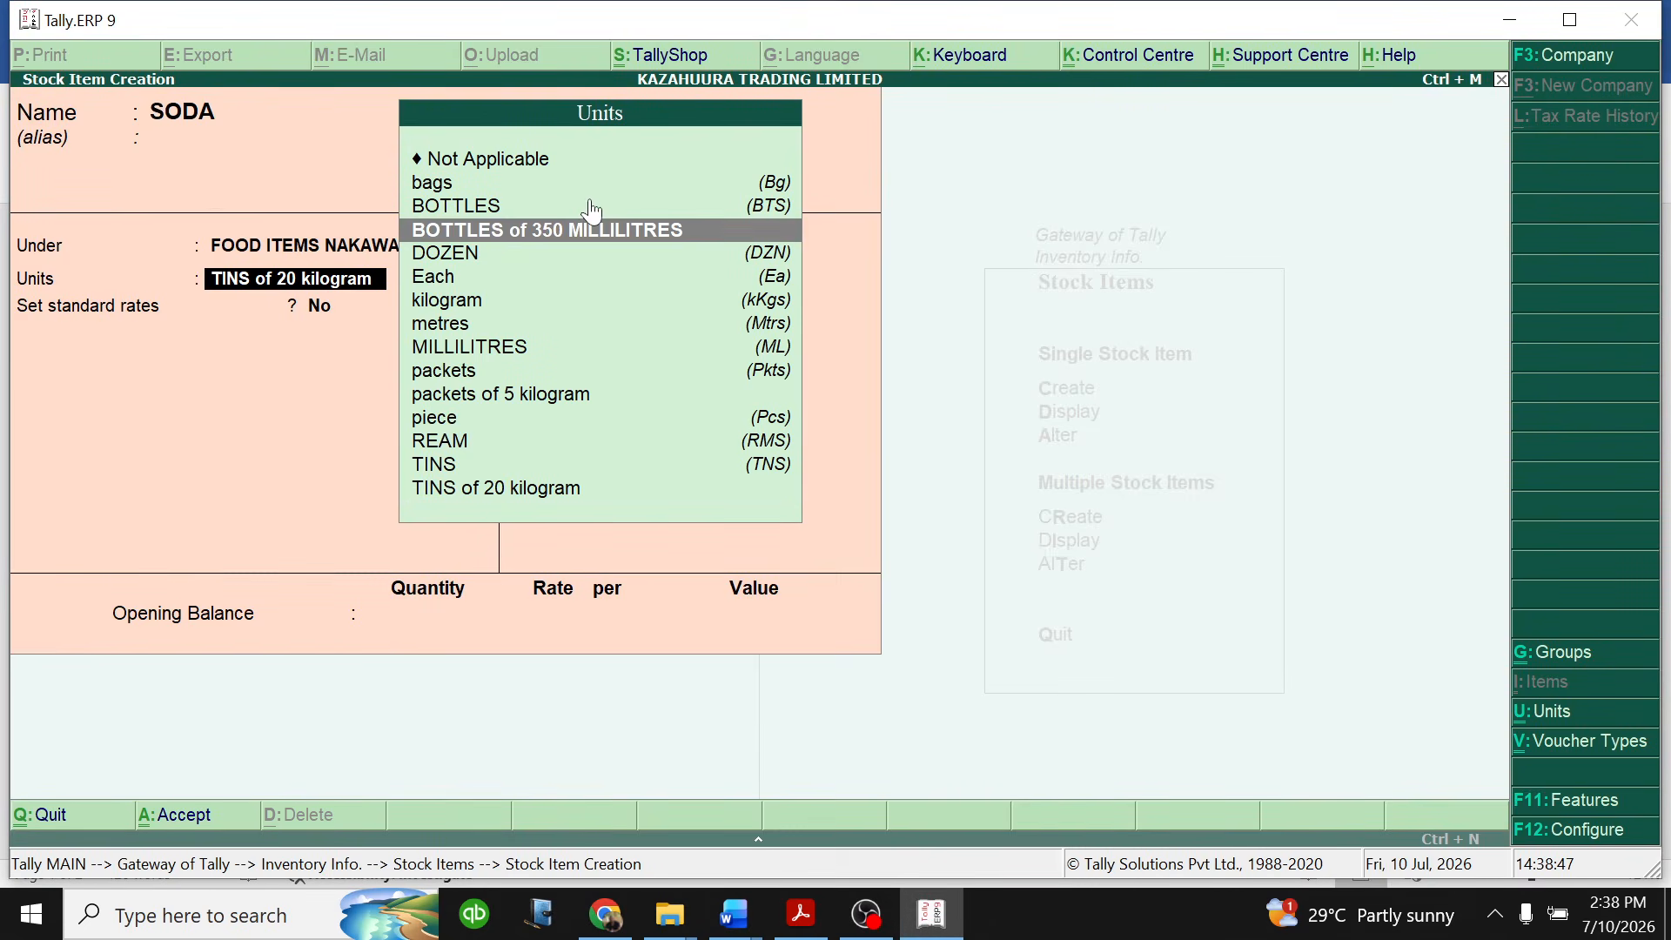
key("Return")
key("Return")
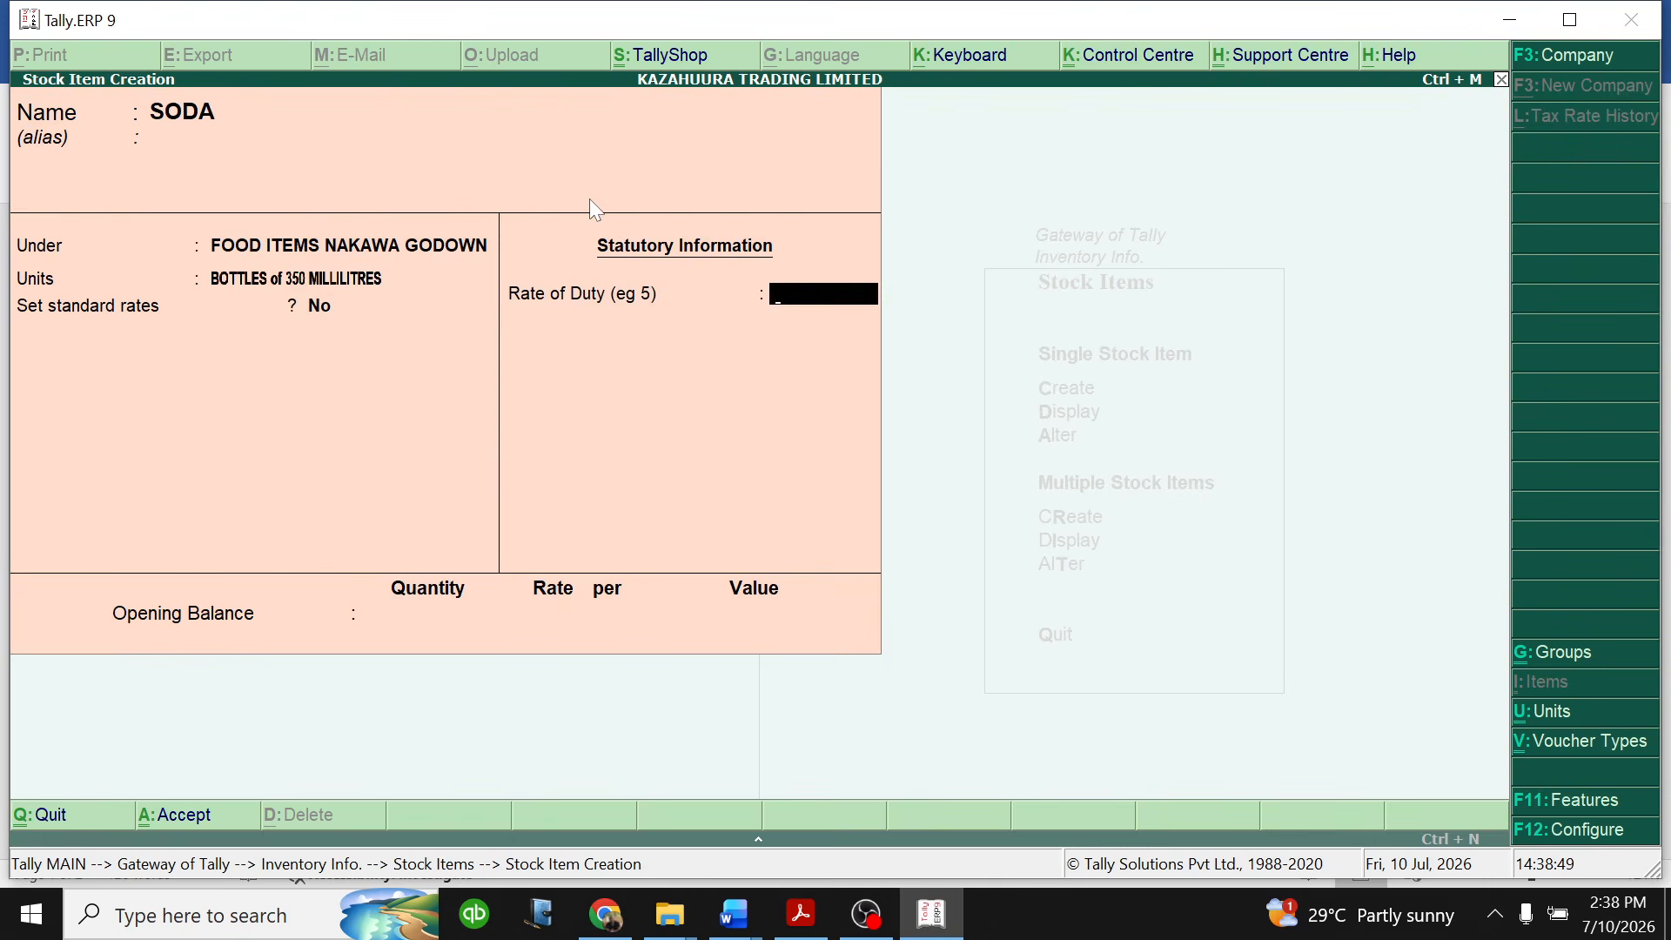
- Enable standard rates for SODA and set its standard cost to 750 per bottle from 1-Jan-2026
key("BackSpace")
type("Y")
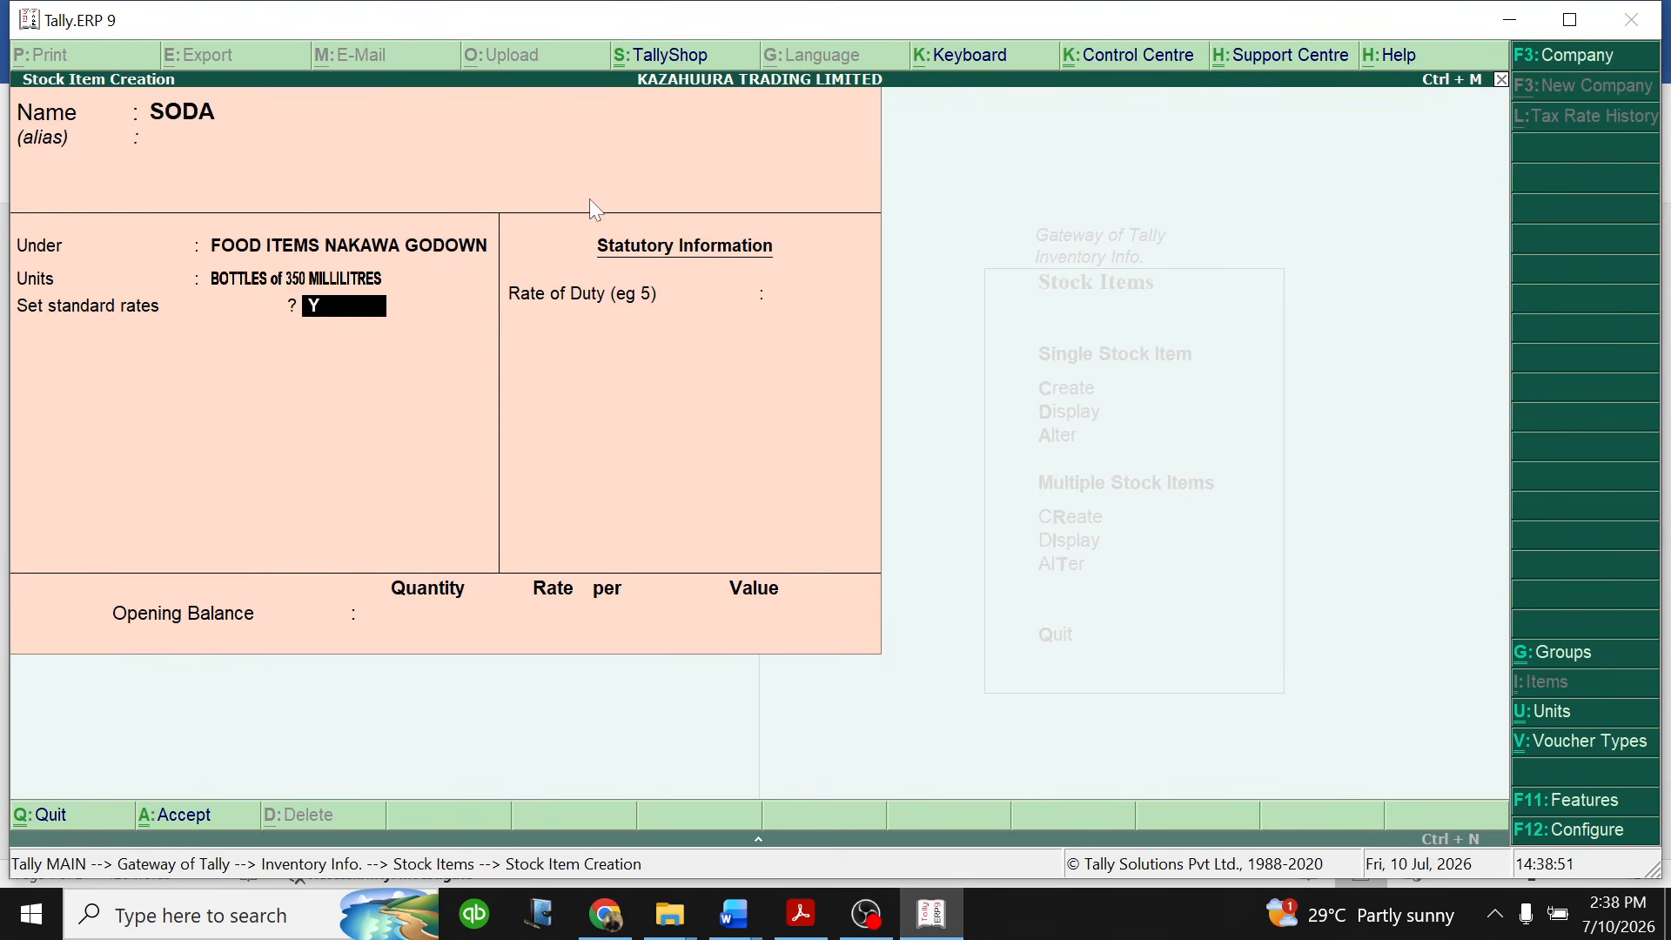
key("Return")
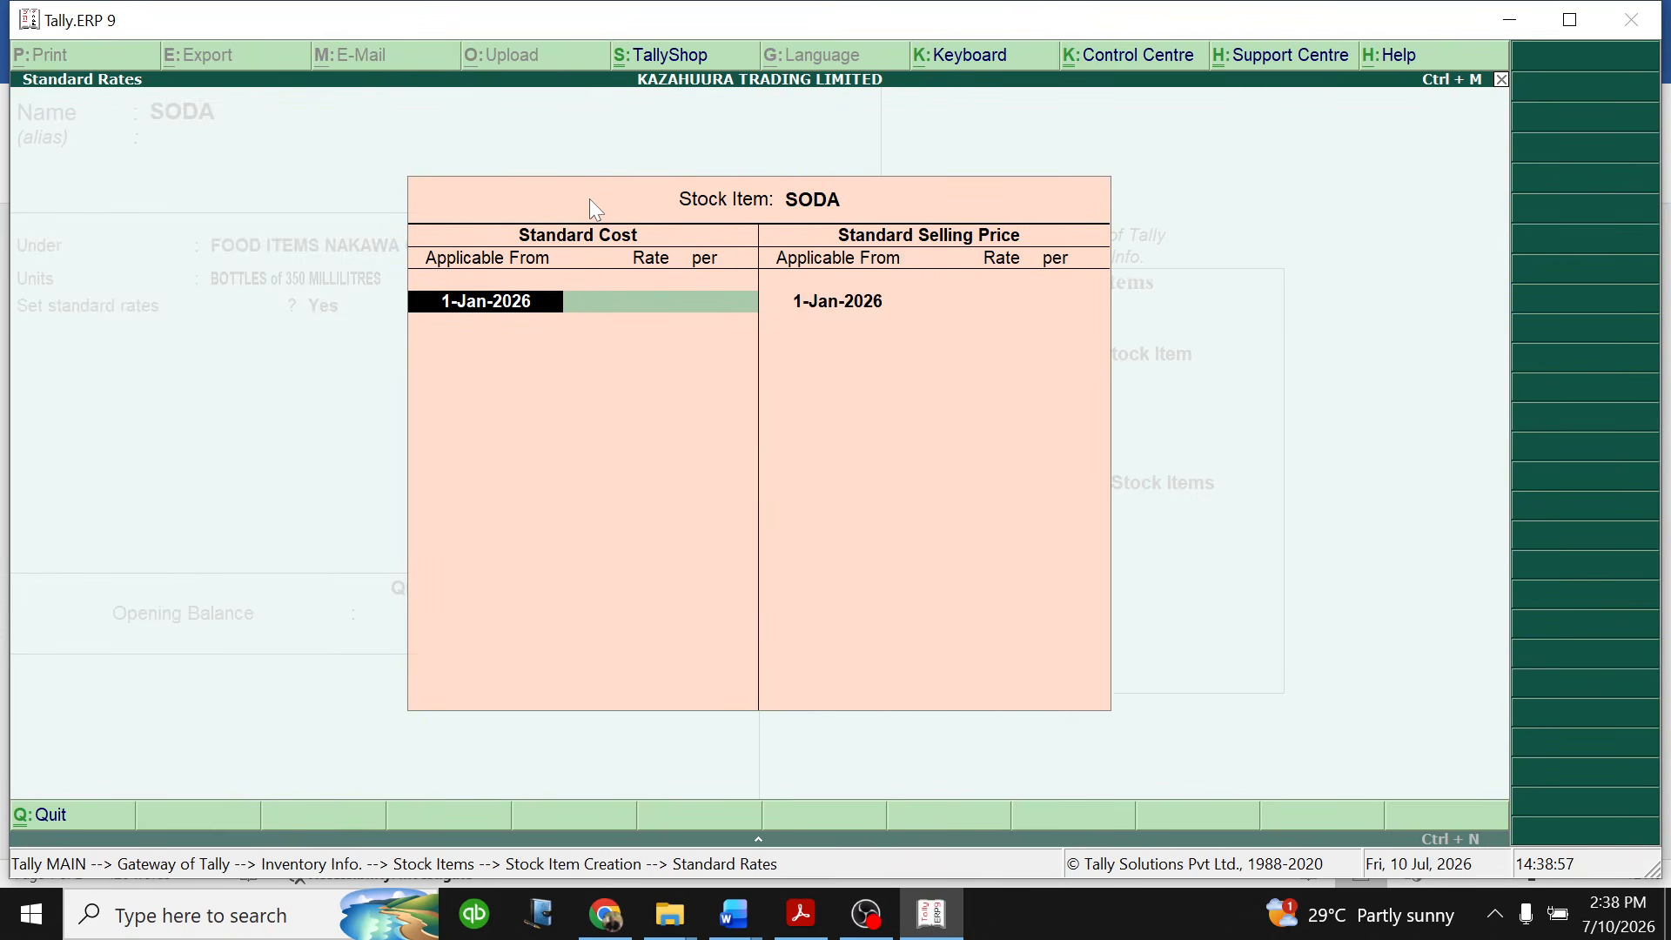
key("Return")
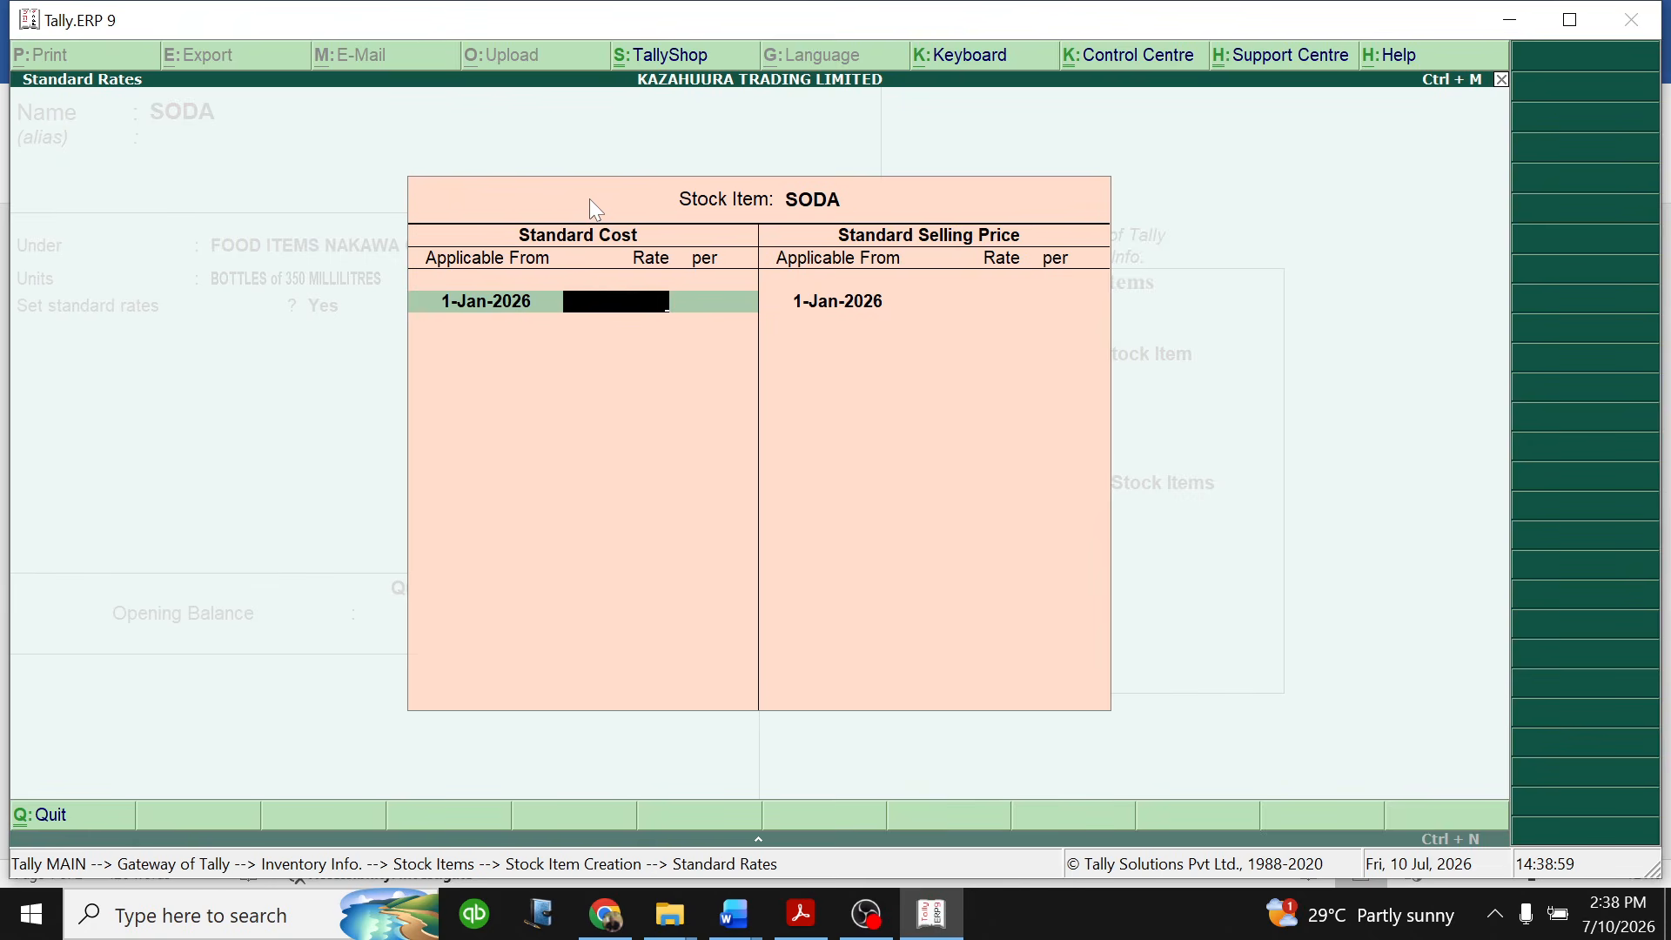
type("750")
key("Return")
key("Return")
key("Return")
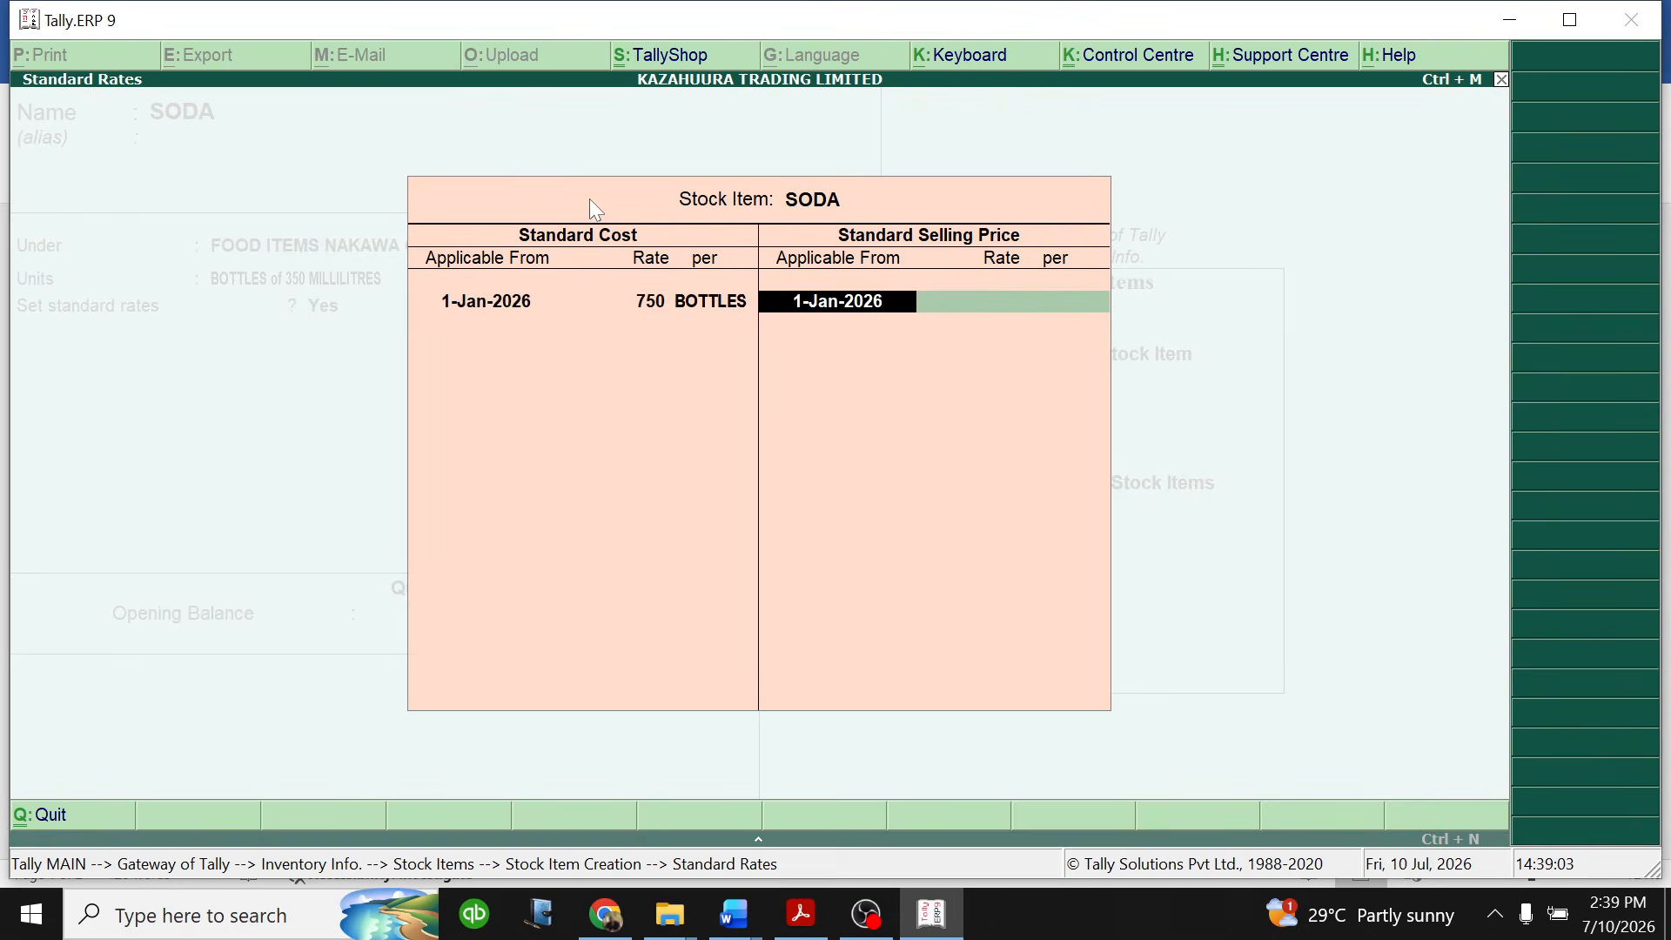
- Set the SODA standard selling price to 1,500 per bottle from 1-Jan-2026 and finish the standard rates
key("Return")
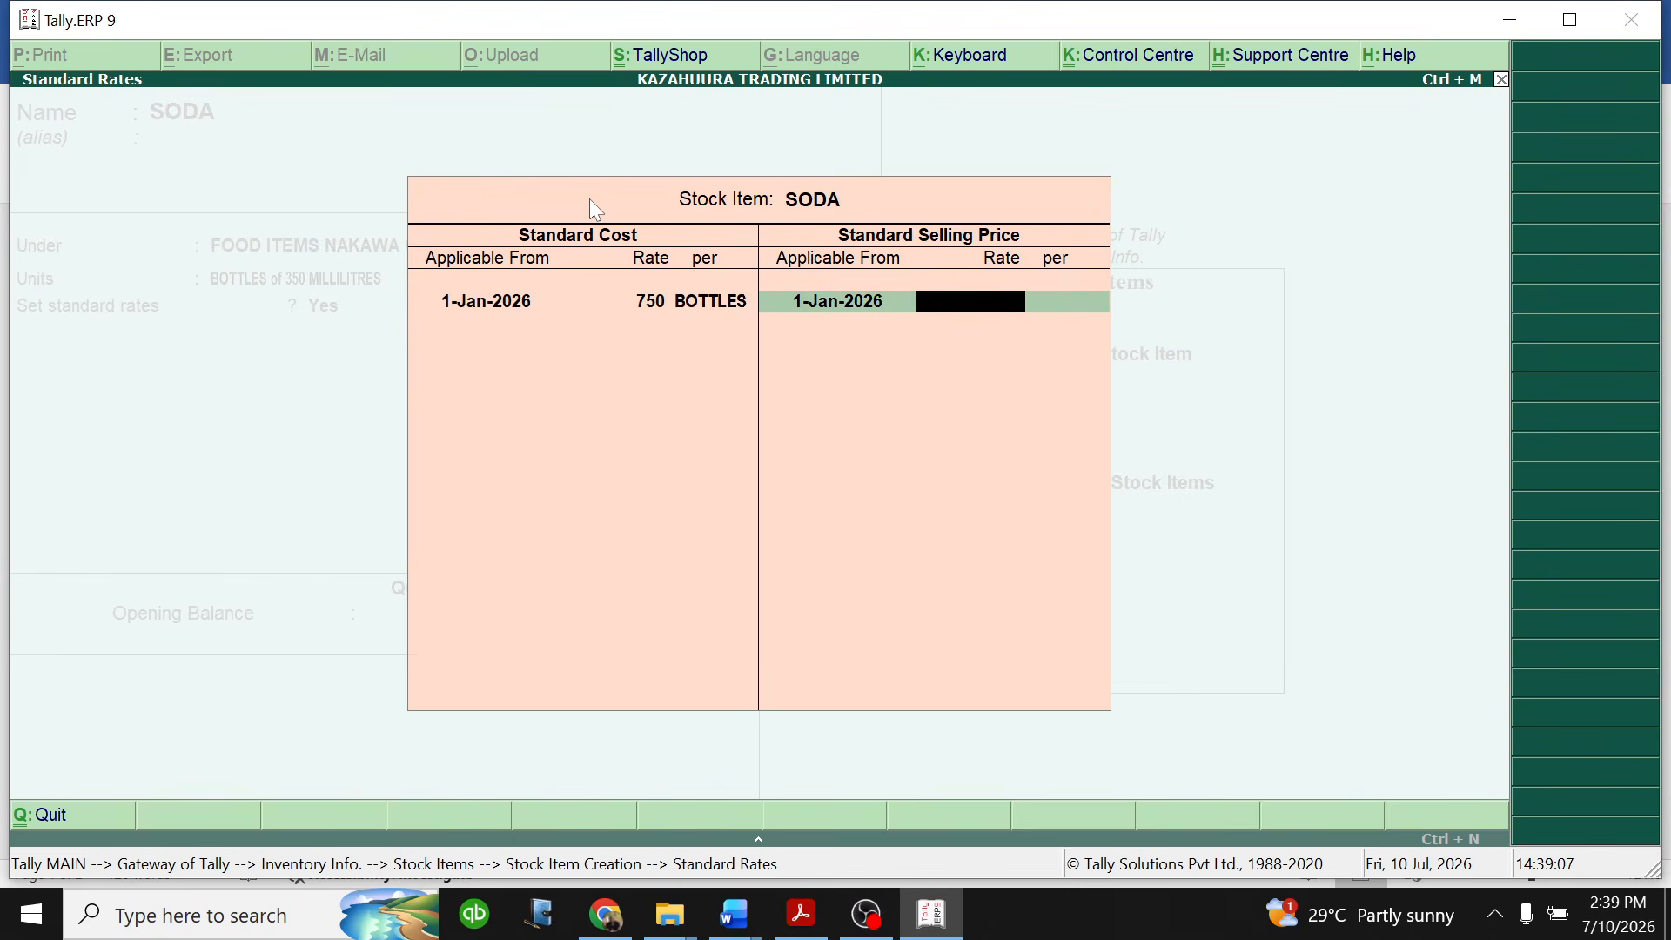
type("1,500")
key("Return")
key("Return")
key("Return")
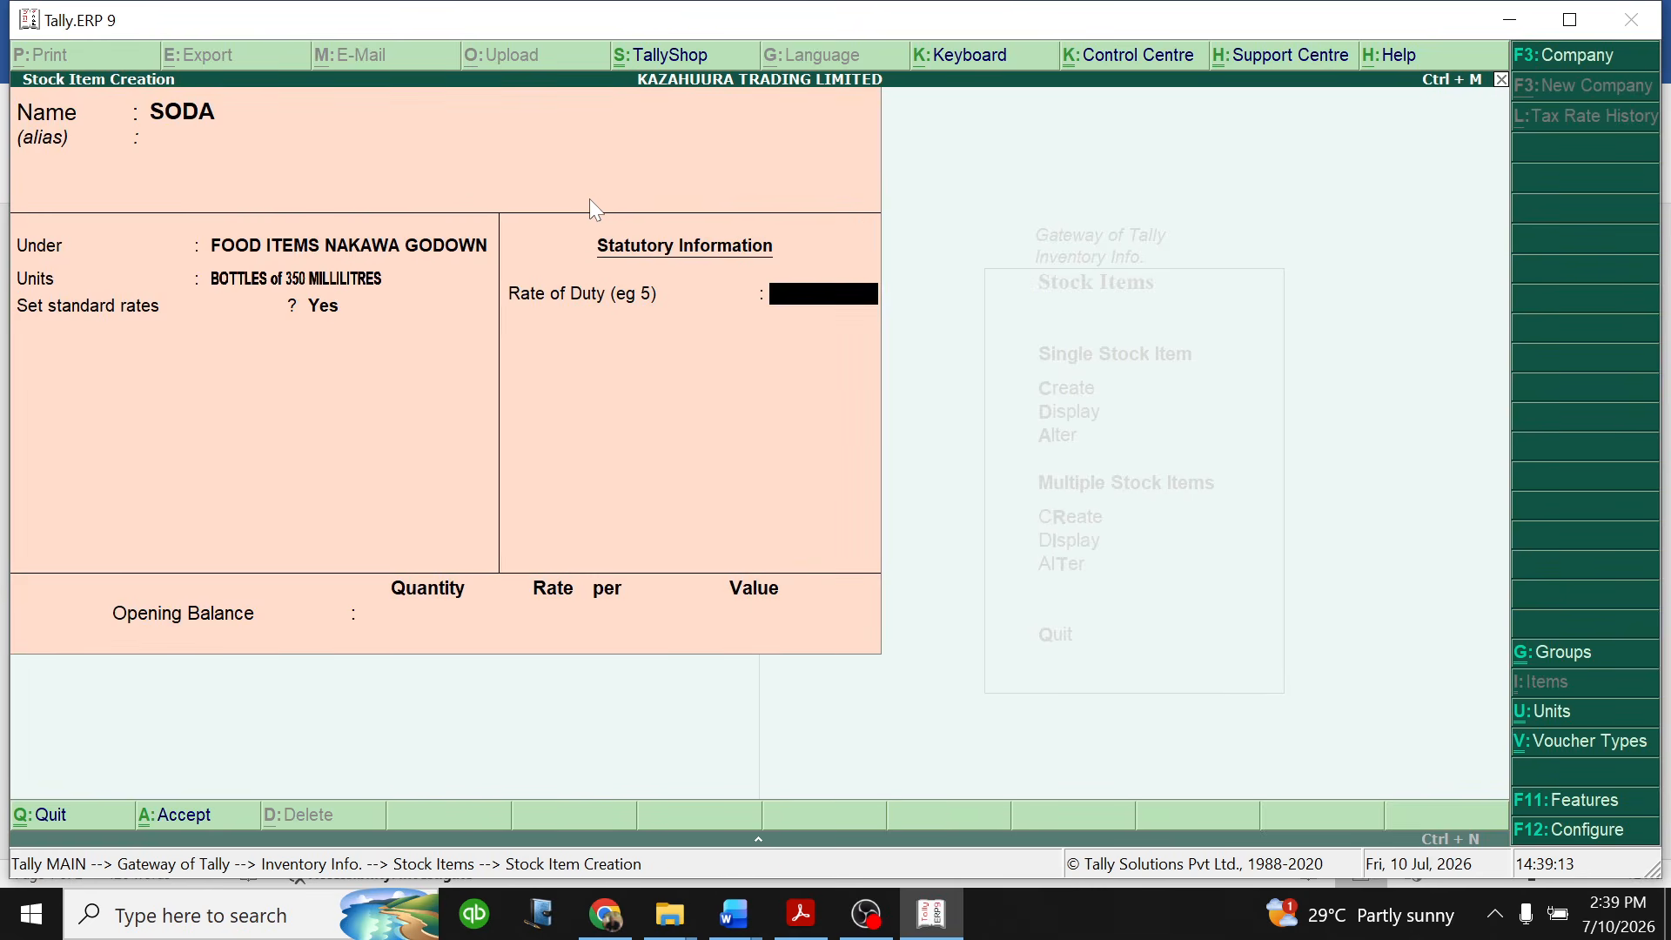
- Set the SODA rate of duty to 18 and its opening balance to 3,000 bottles at 750 per bottle, and save the item
type("18")
key("Return")
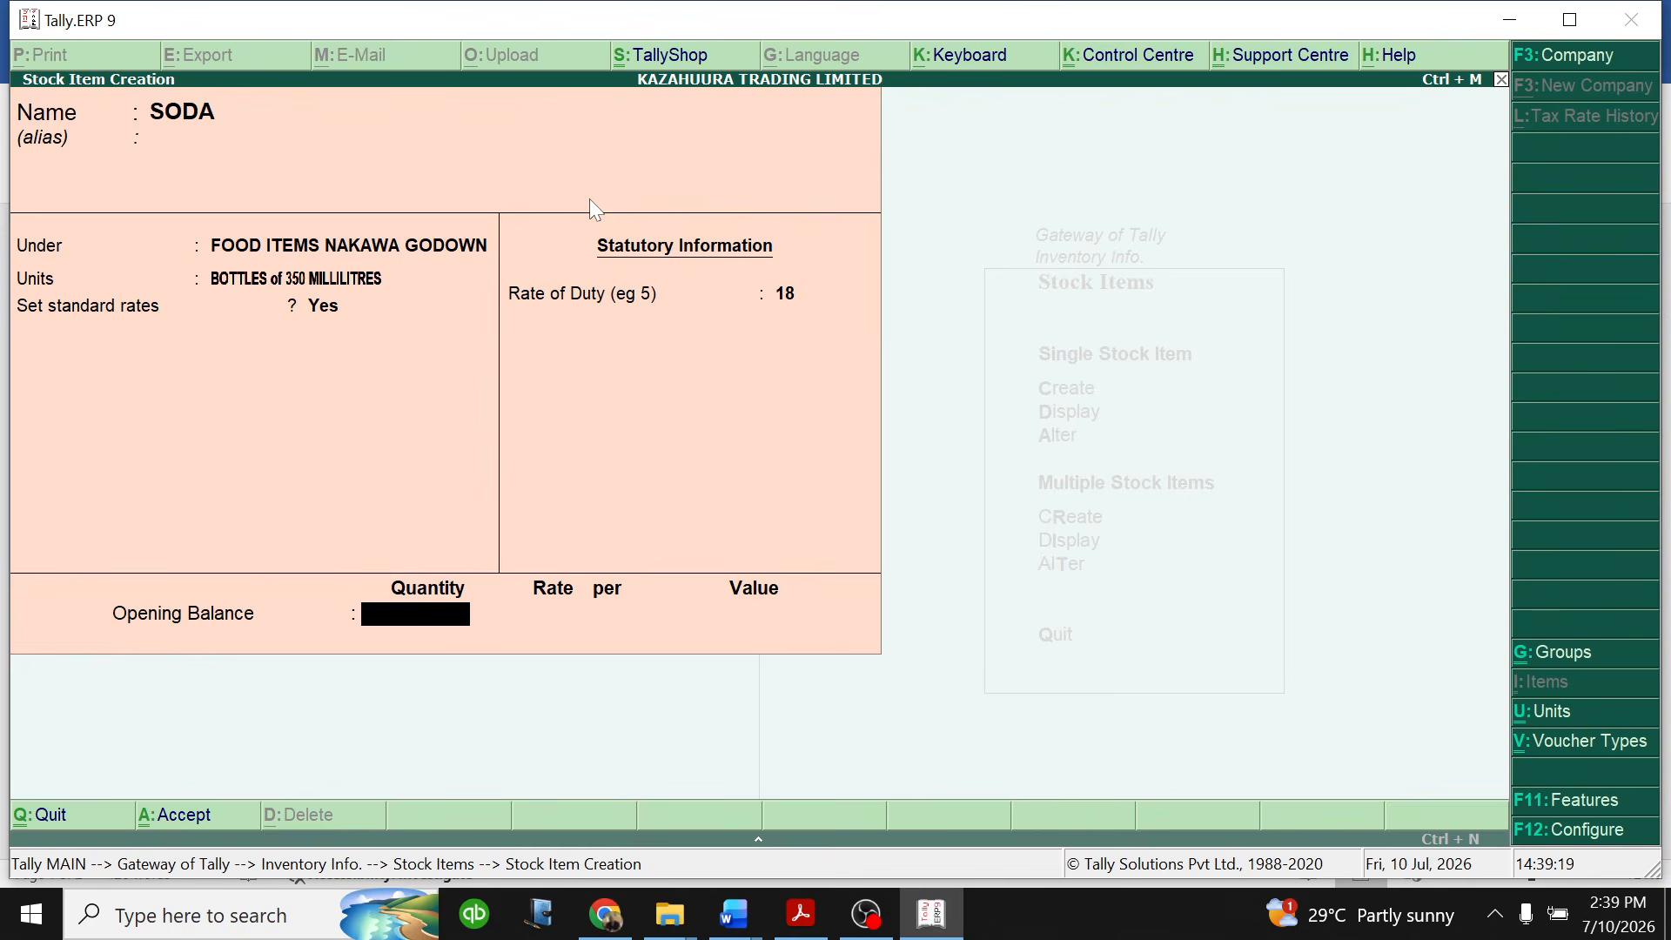
type("3000")
key("Return")
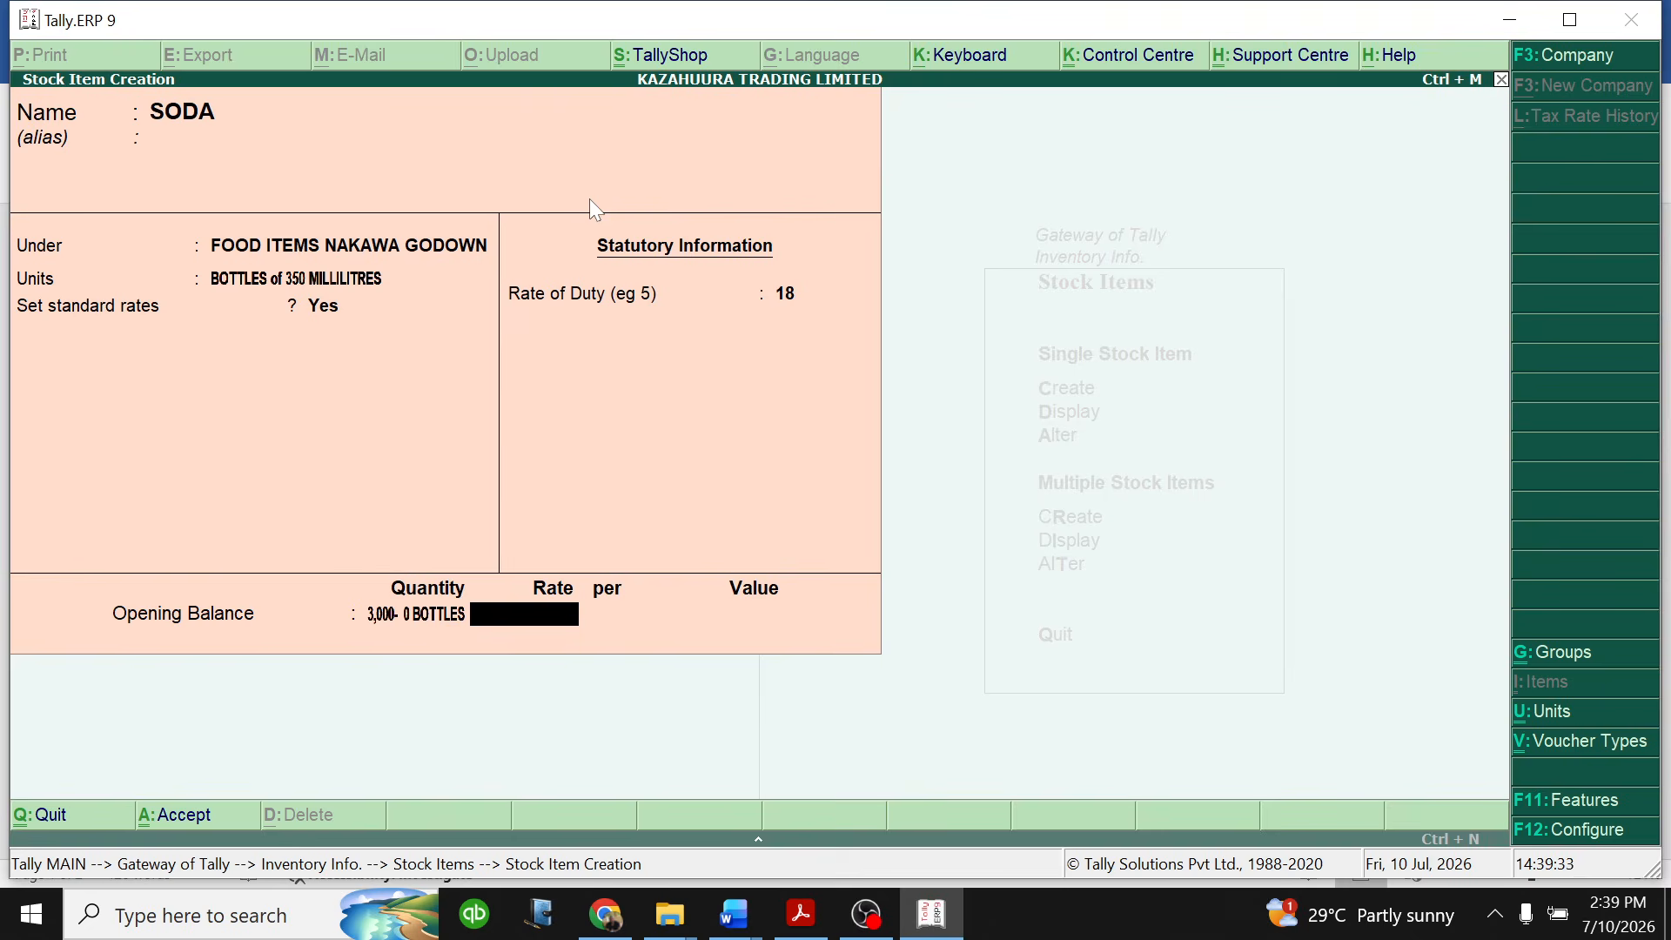
type("750")
key("Return")
key("Return")
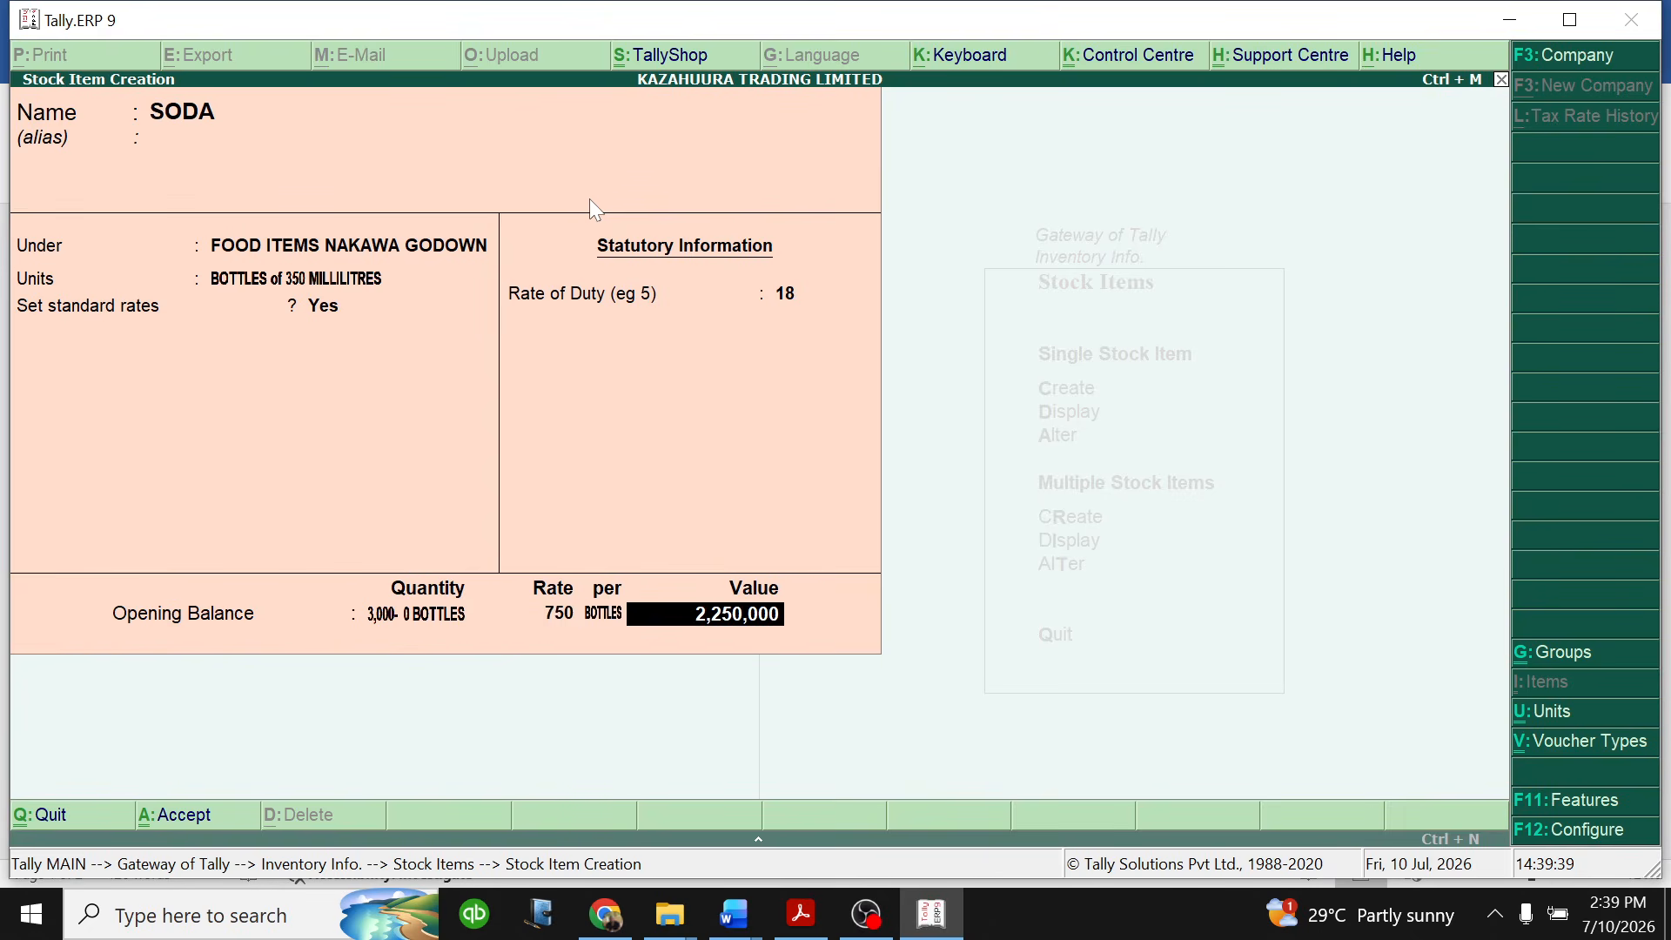
key("Return")
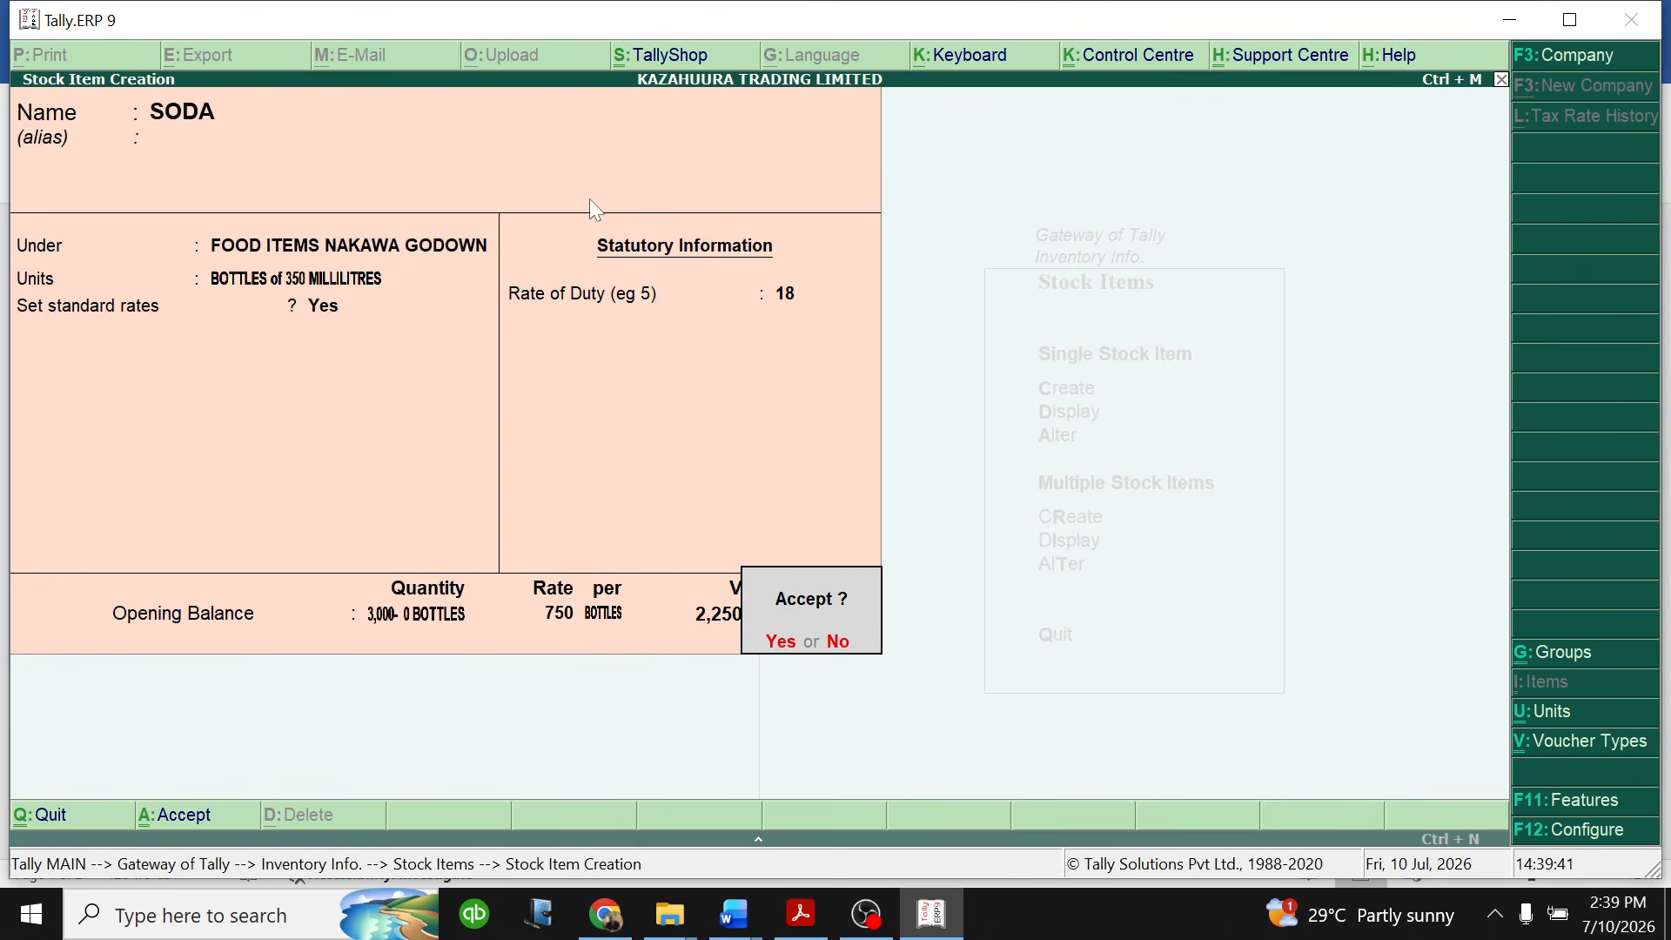
key("Return")
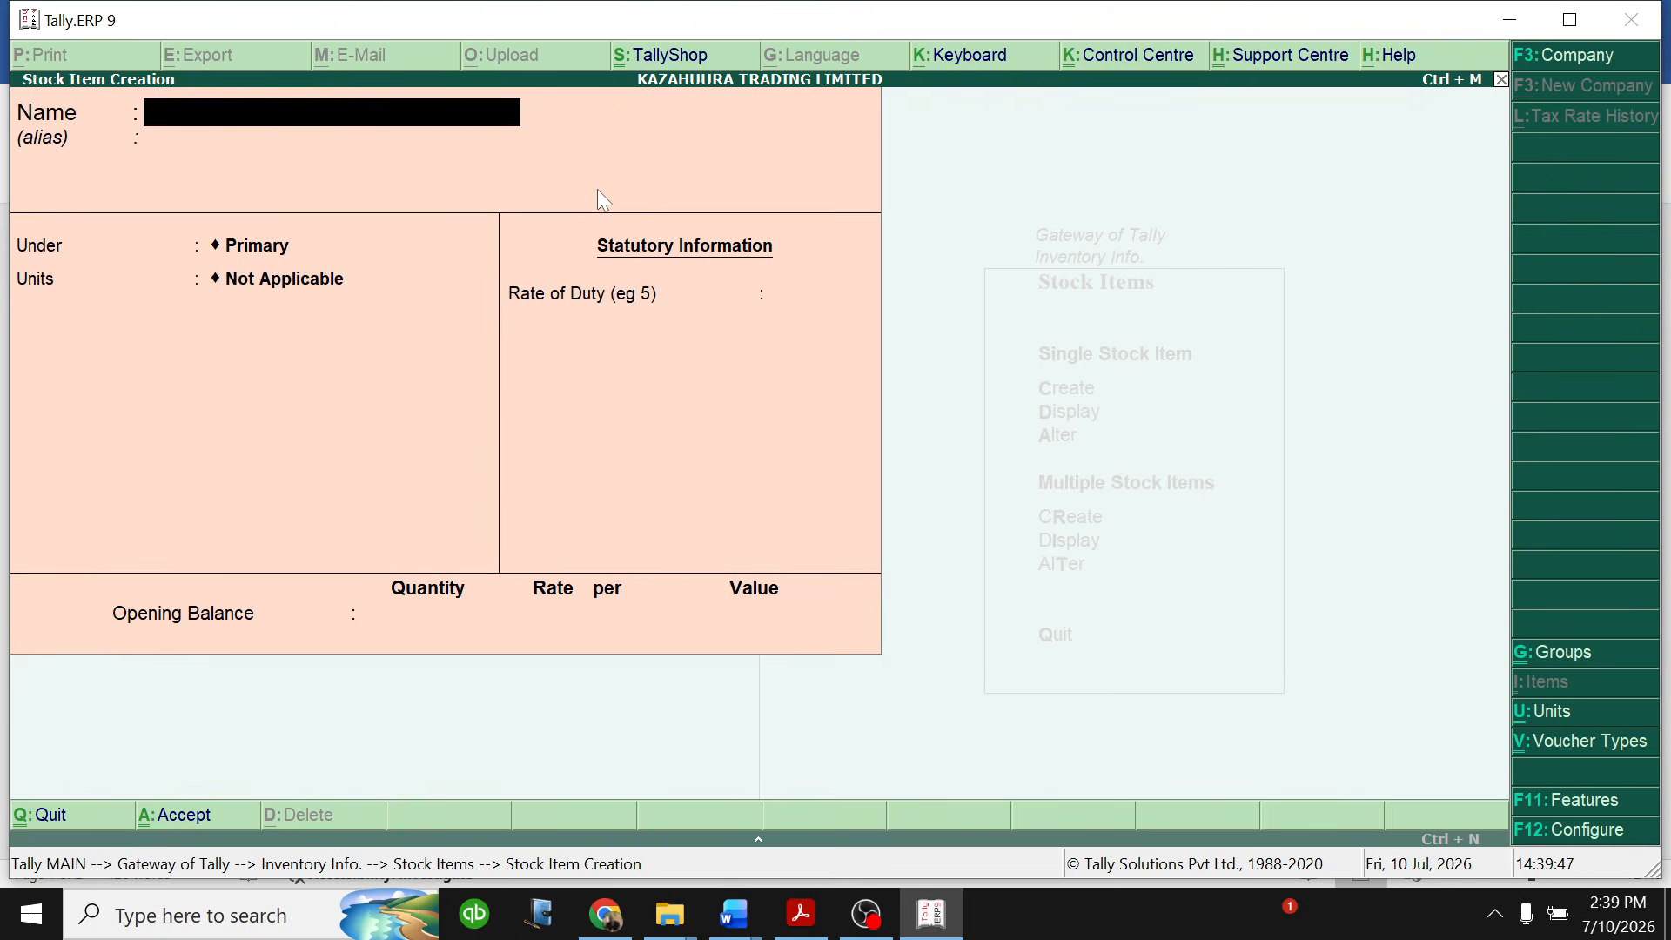
- Name the new stock item WHEAT FLOUR and place it under FOOD ITEMS NAKAWA GODOWN
type("WHEA")
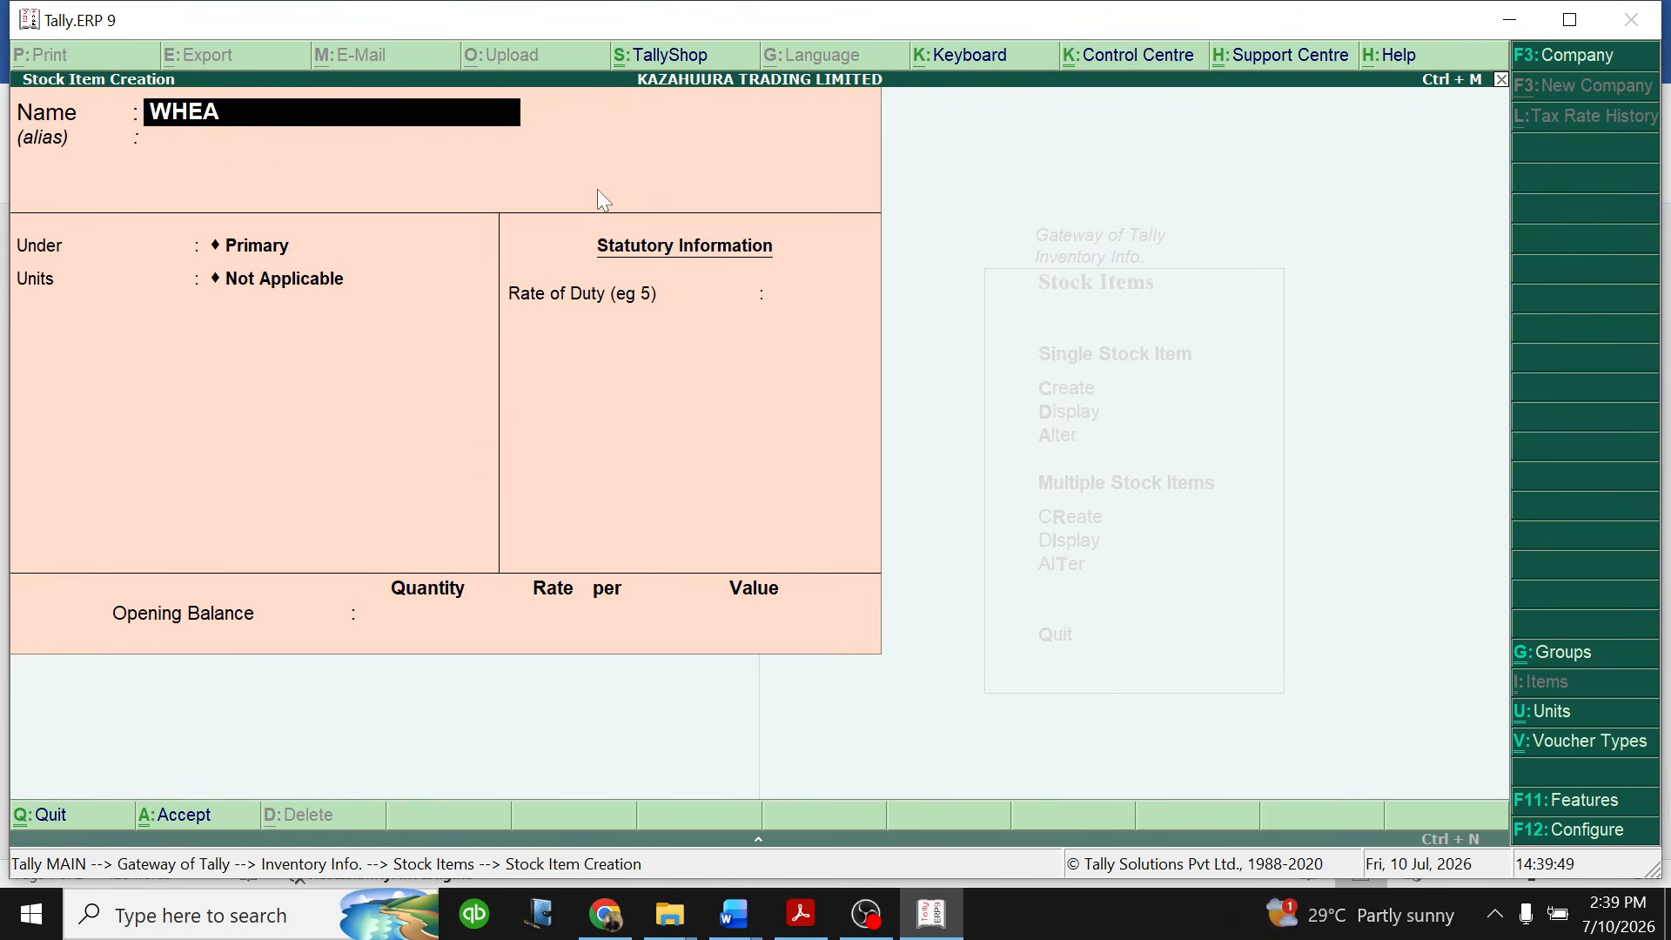
type("T FLOUR")
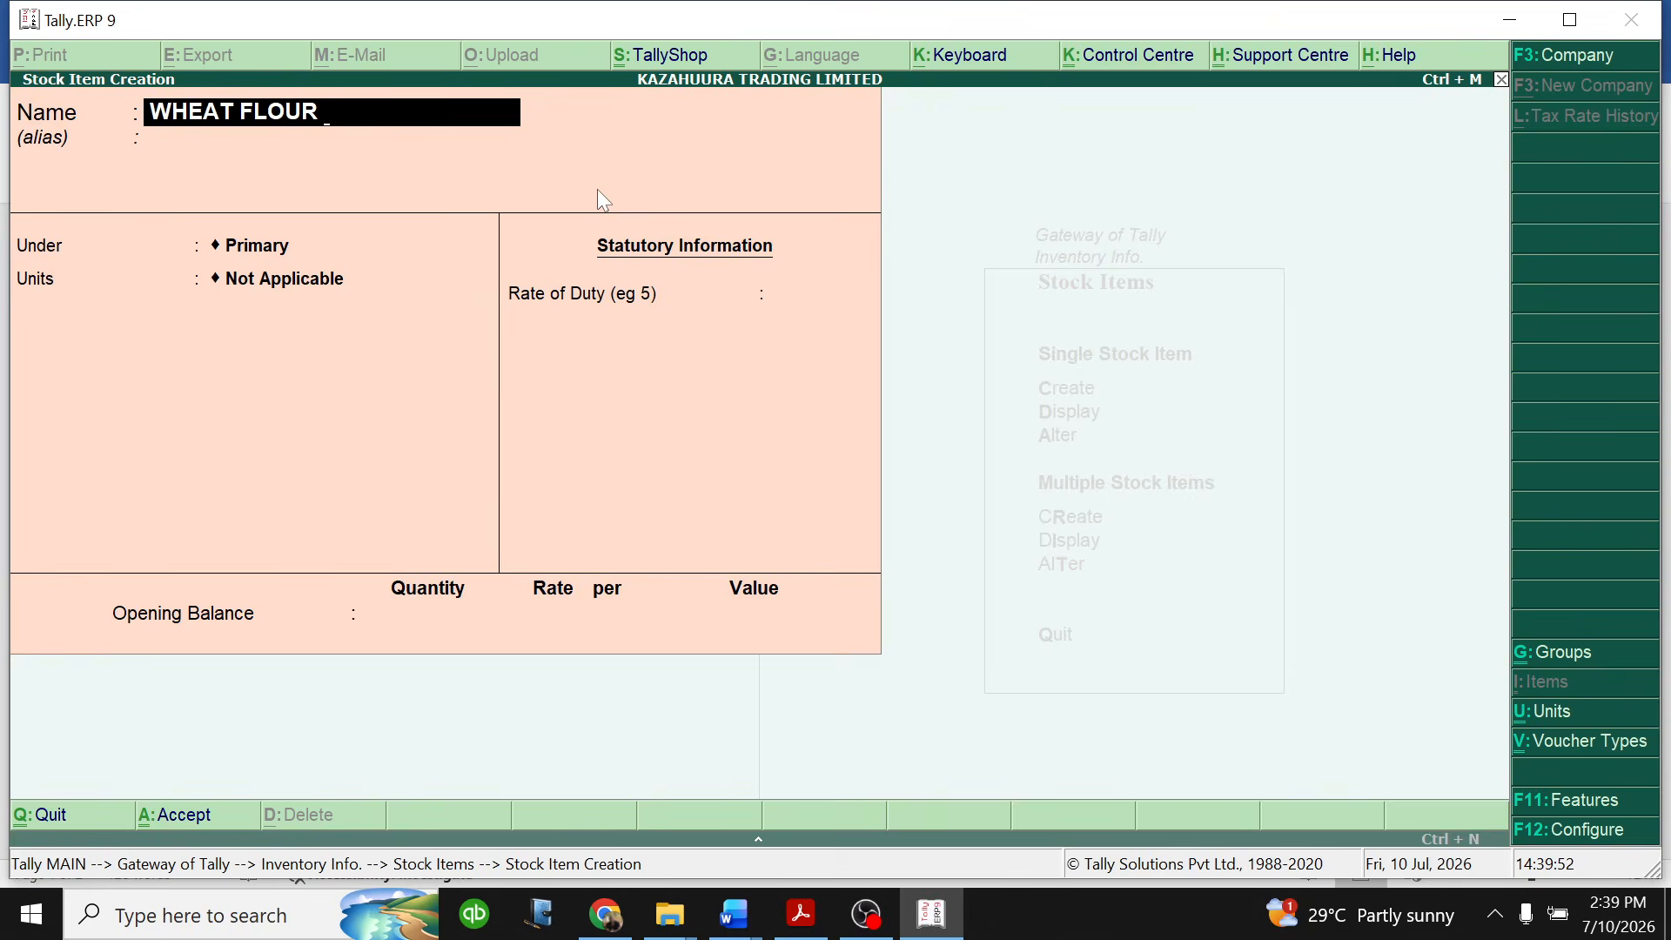
key("Return")
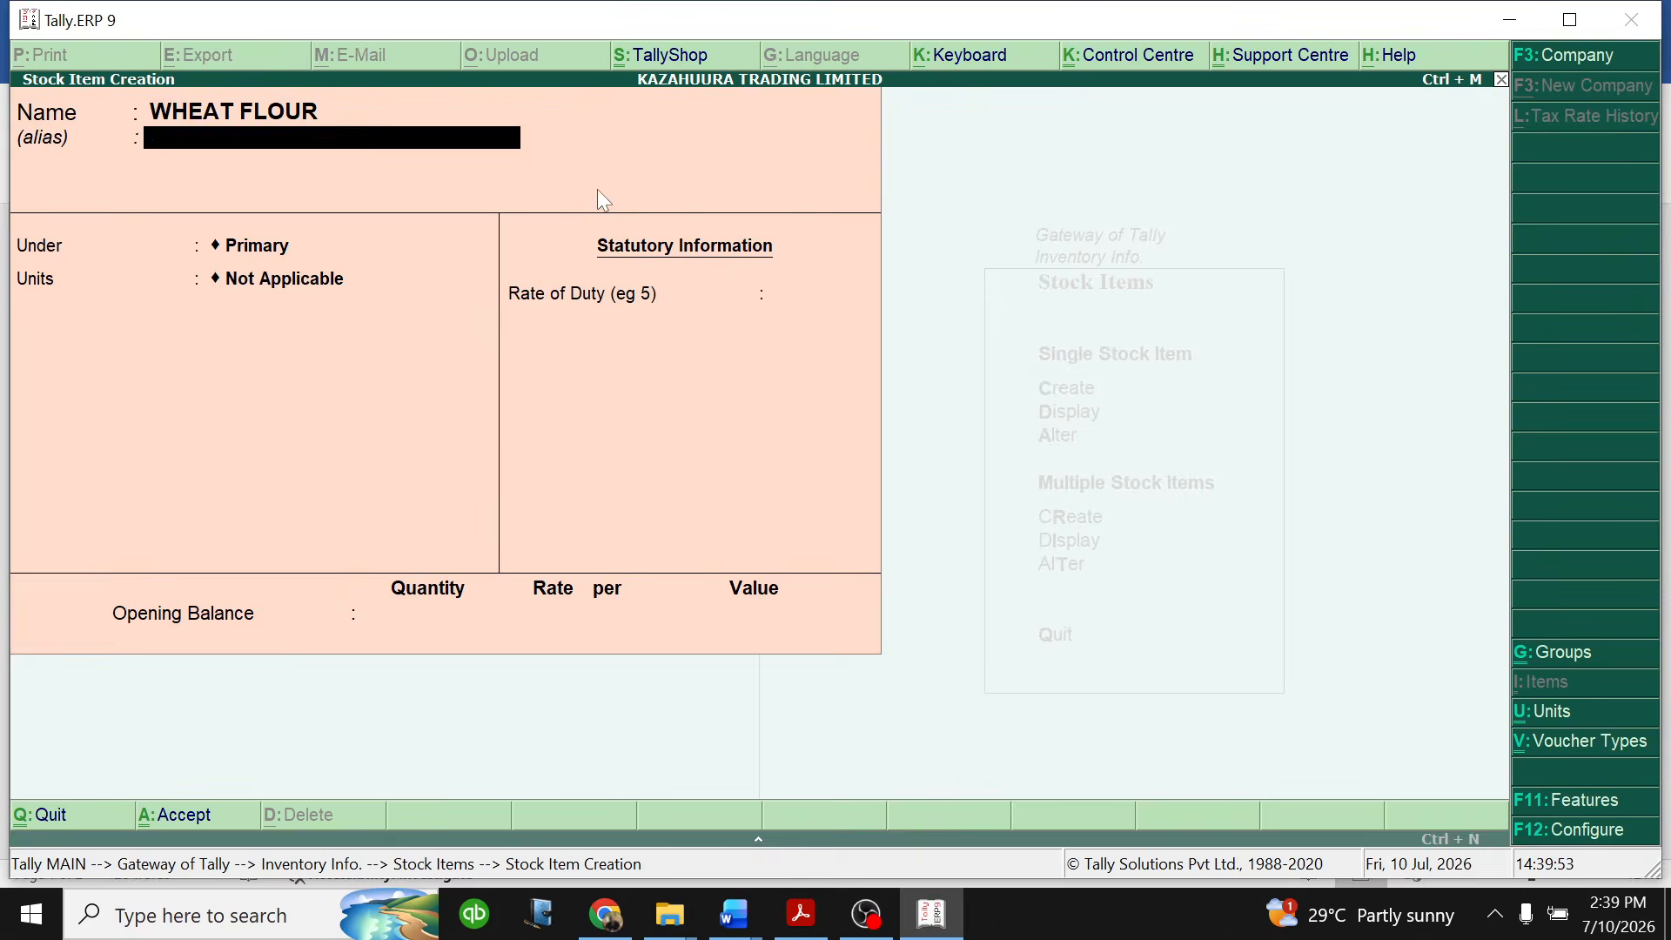
key("Down")
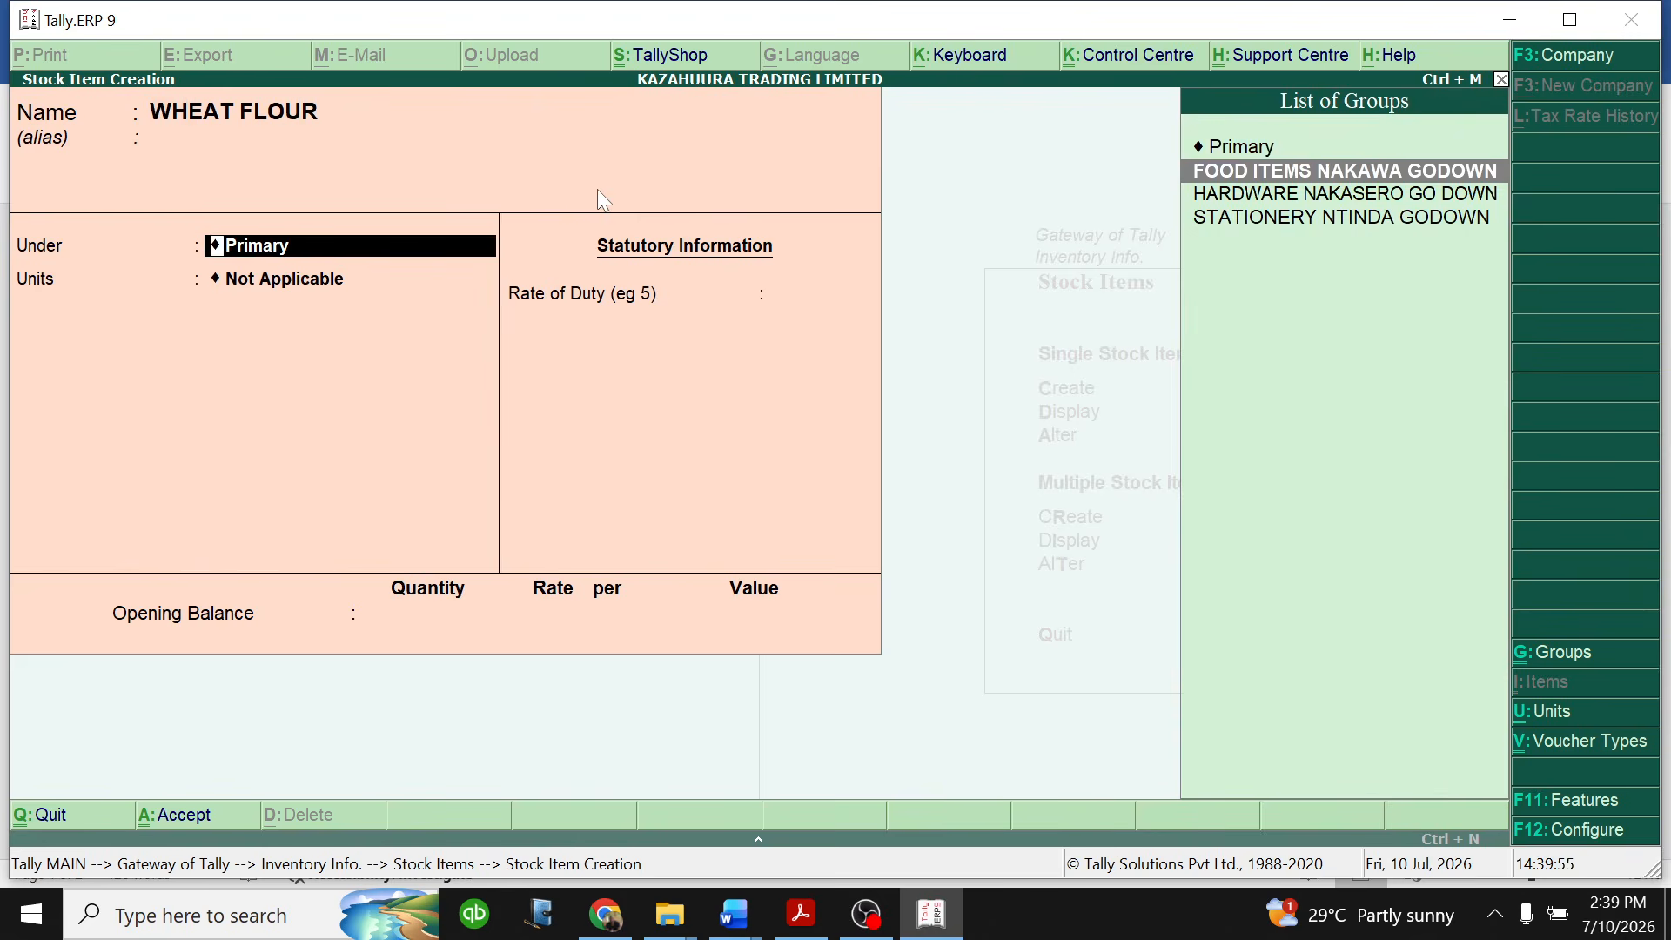
key("Return")
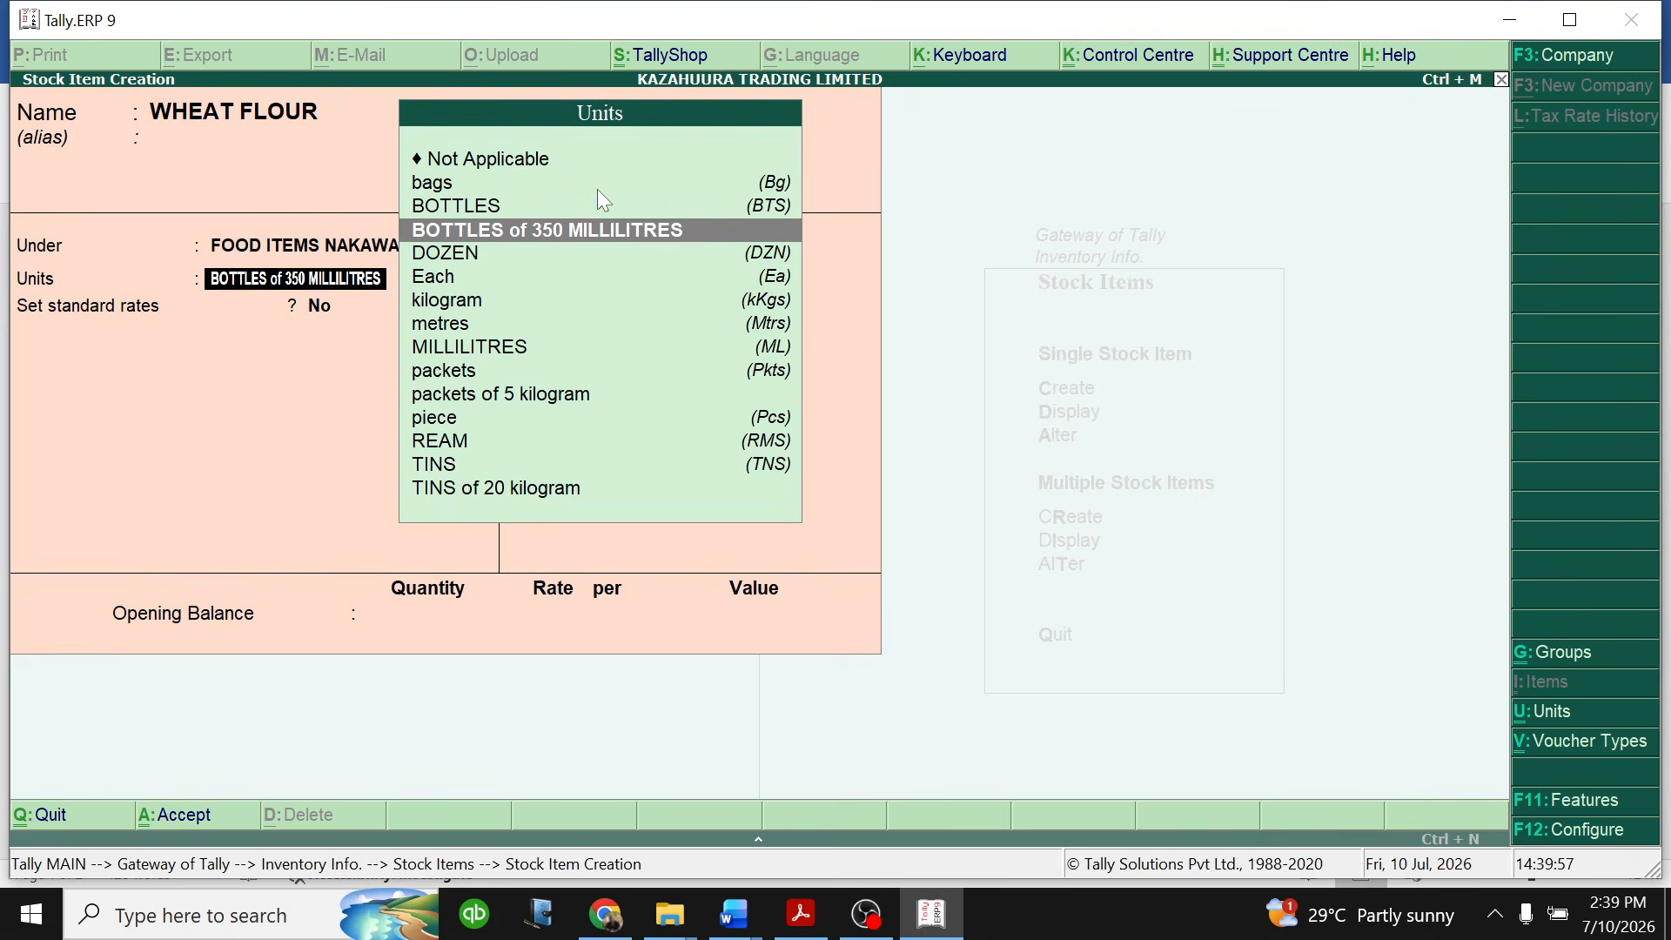
- Check wheat flour's unit of measure in the Word question document, and set the WHEAT FLOUR unit in Tally to packets of 5 kilogram
left_click(738, 916)
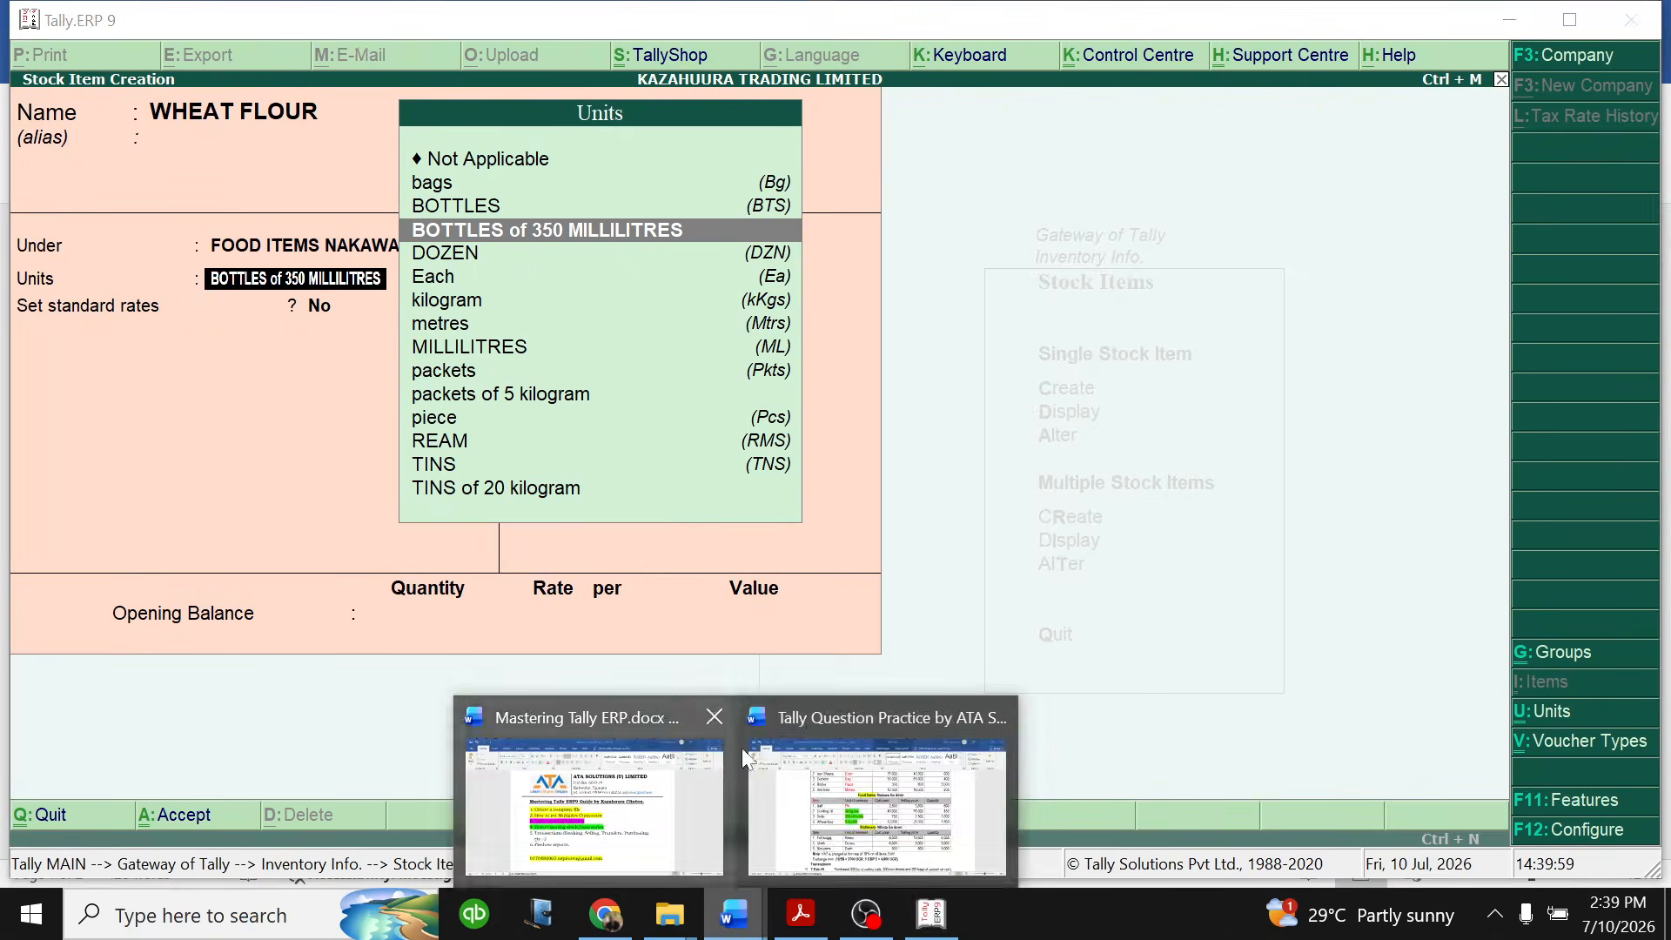
left_click(873, 840)
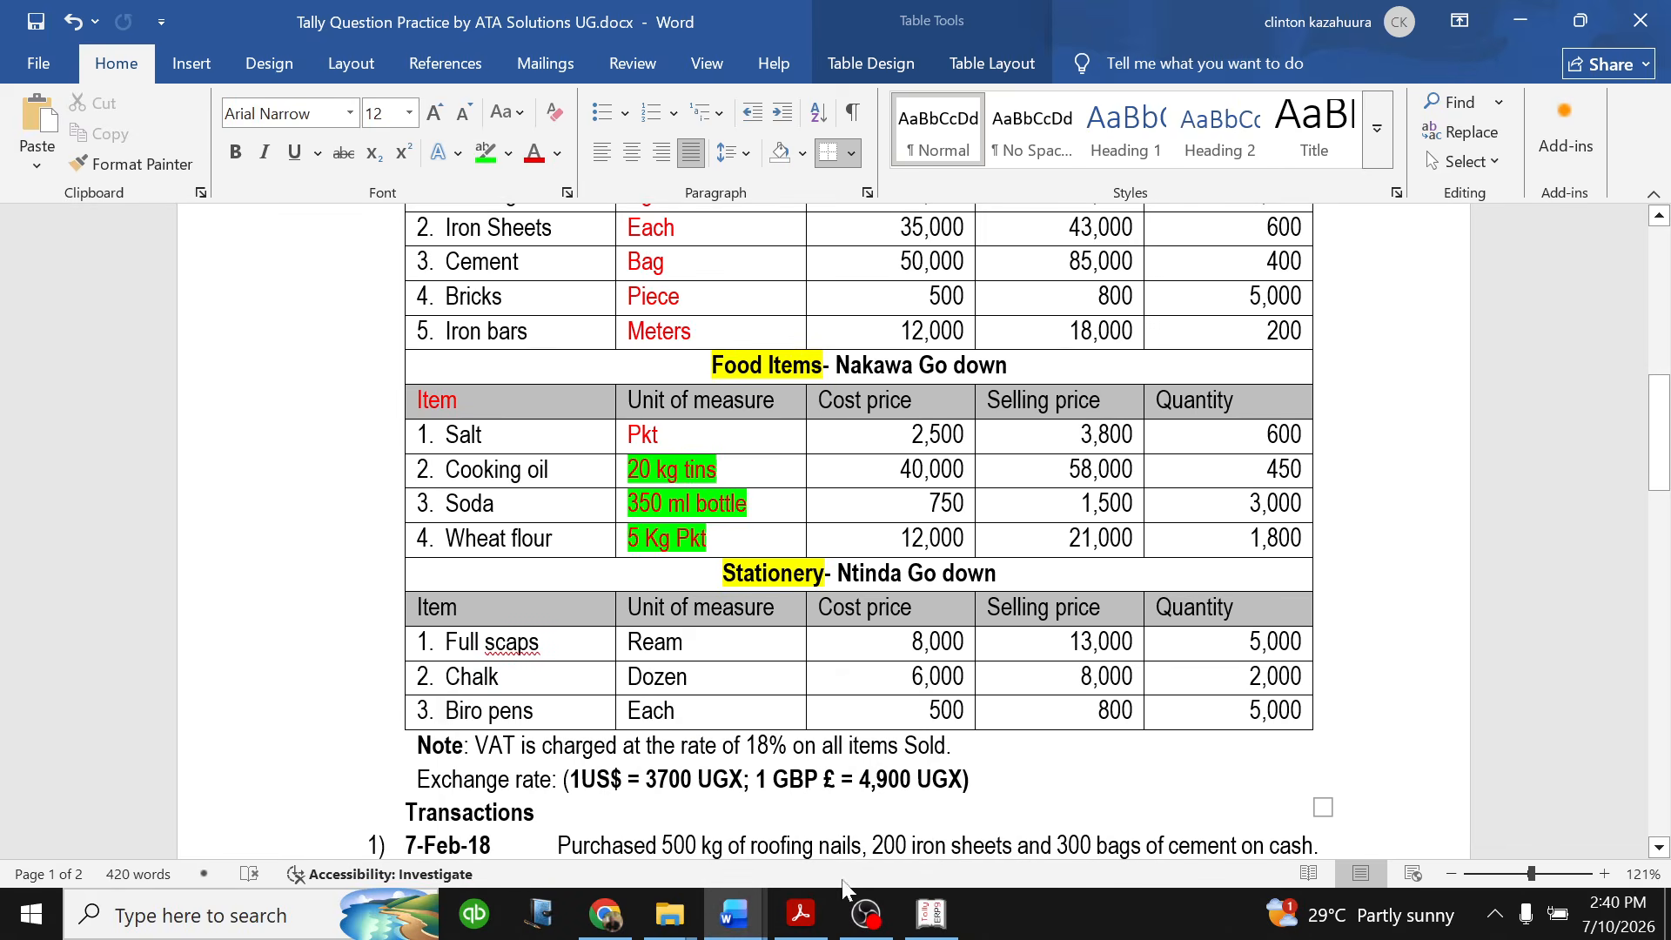
left_click(930, 914)
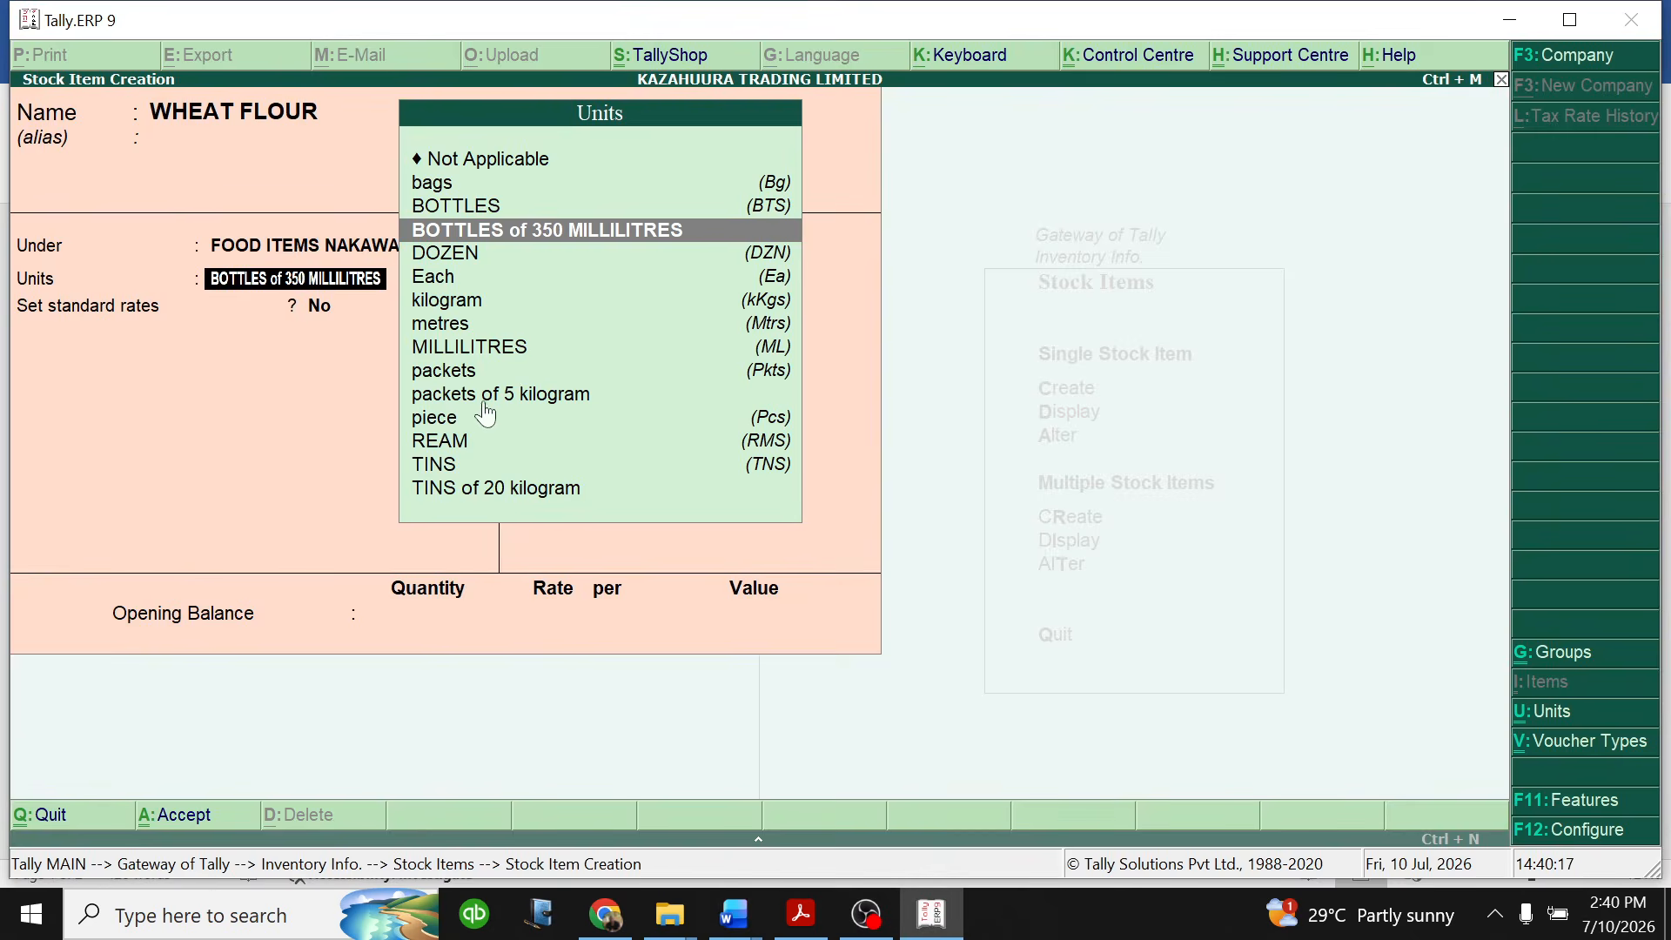
left_click(541, 390)
- Enable standard rates for WHEAT FLOUR and set its standard cost to 12,000 per packet from 1-Jan-2026
type("y")
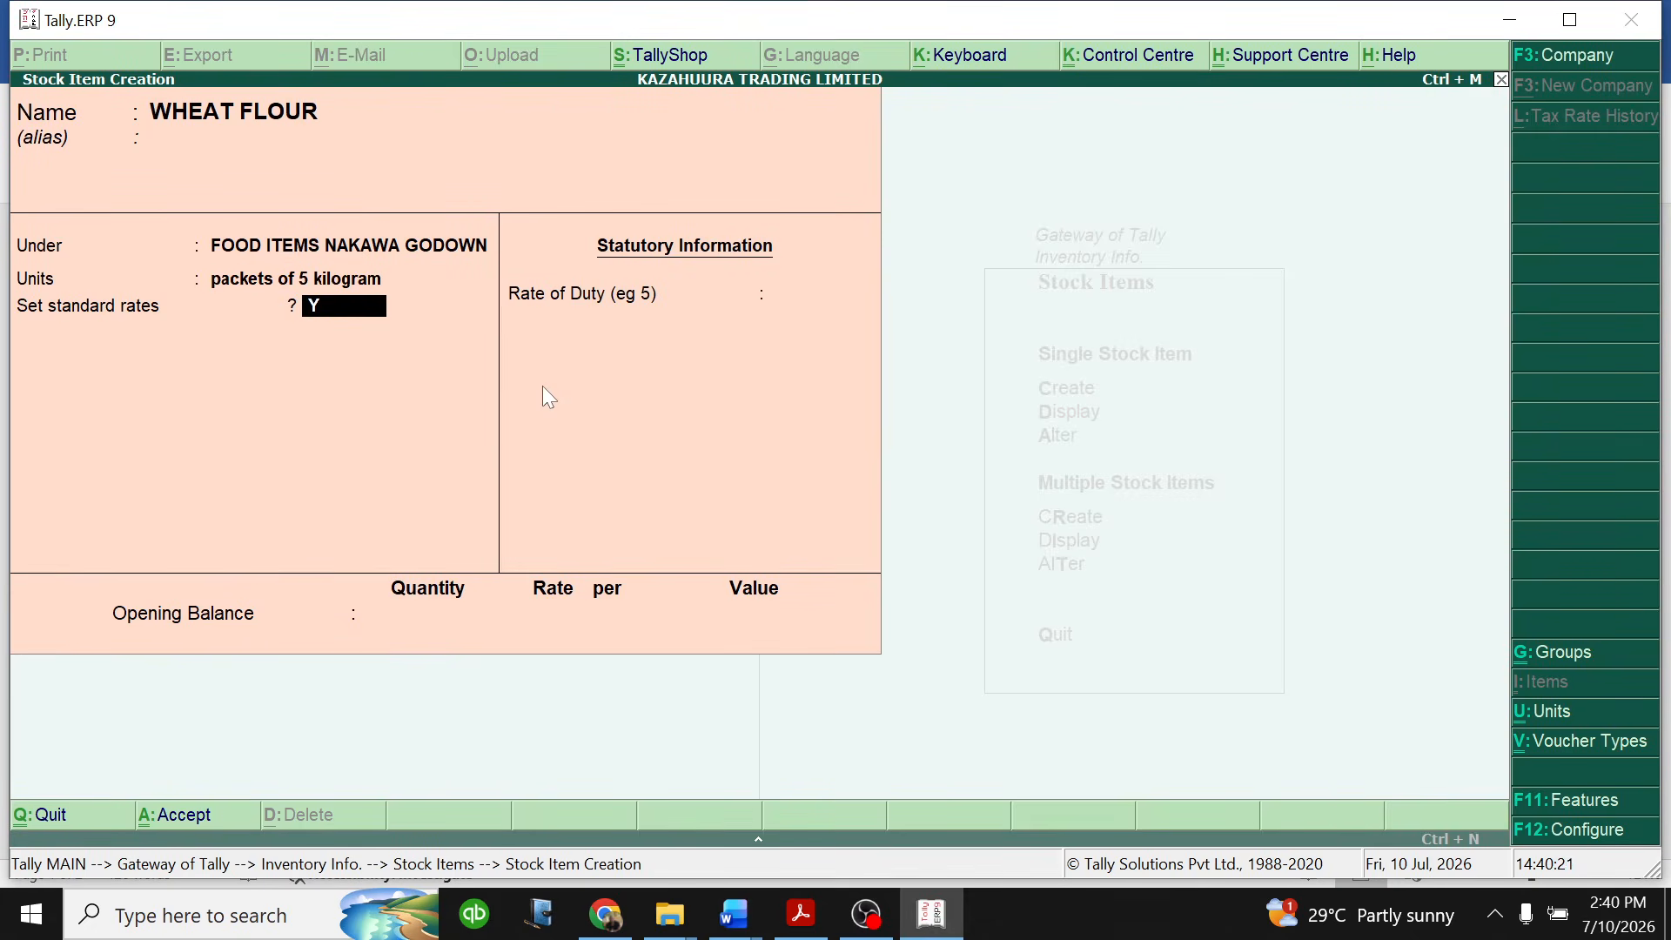
key("Return")
key("Return")
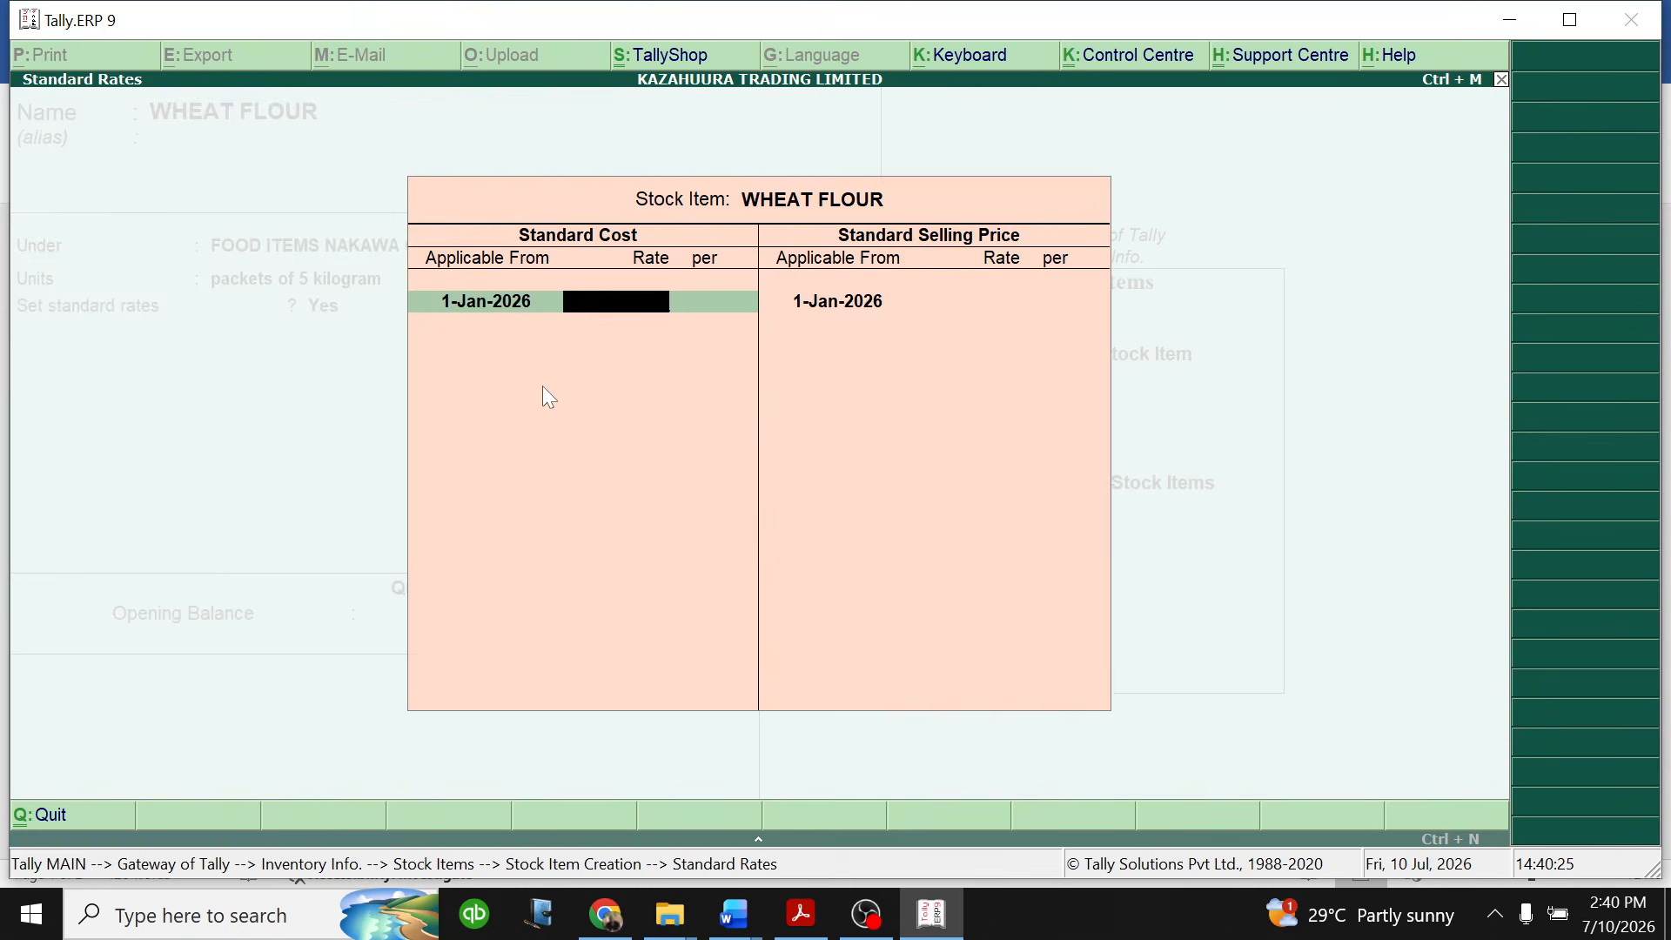
type("12000")
key("Return")
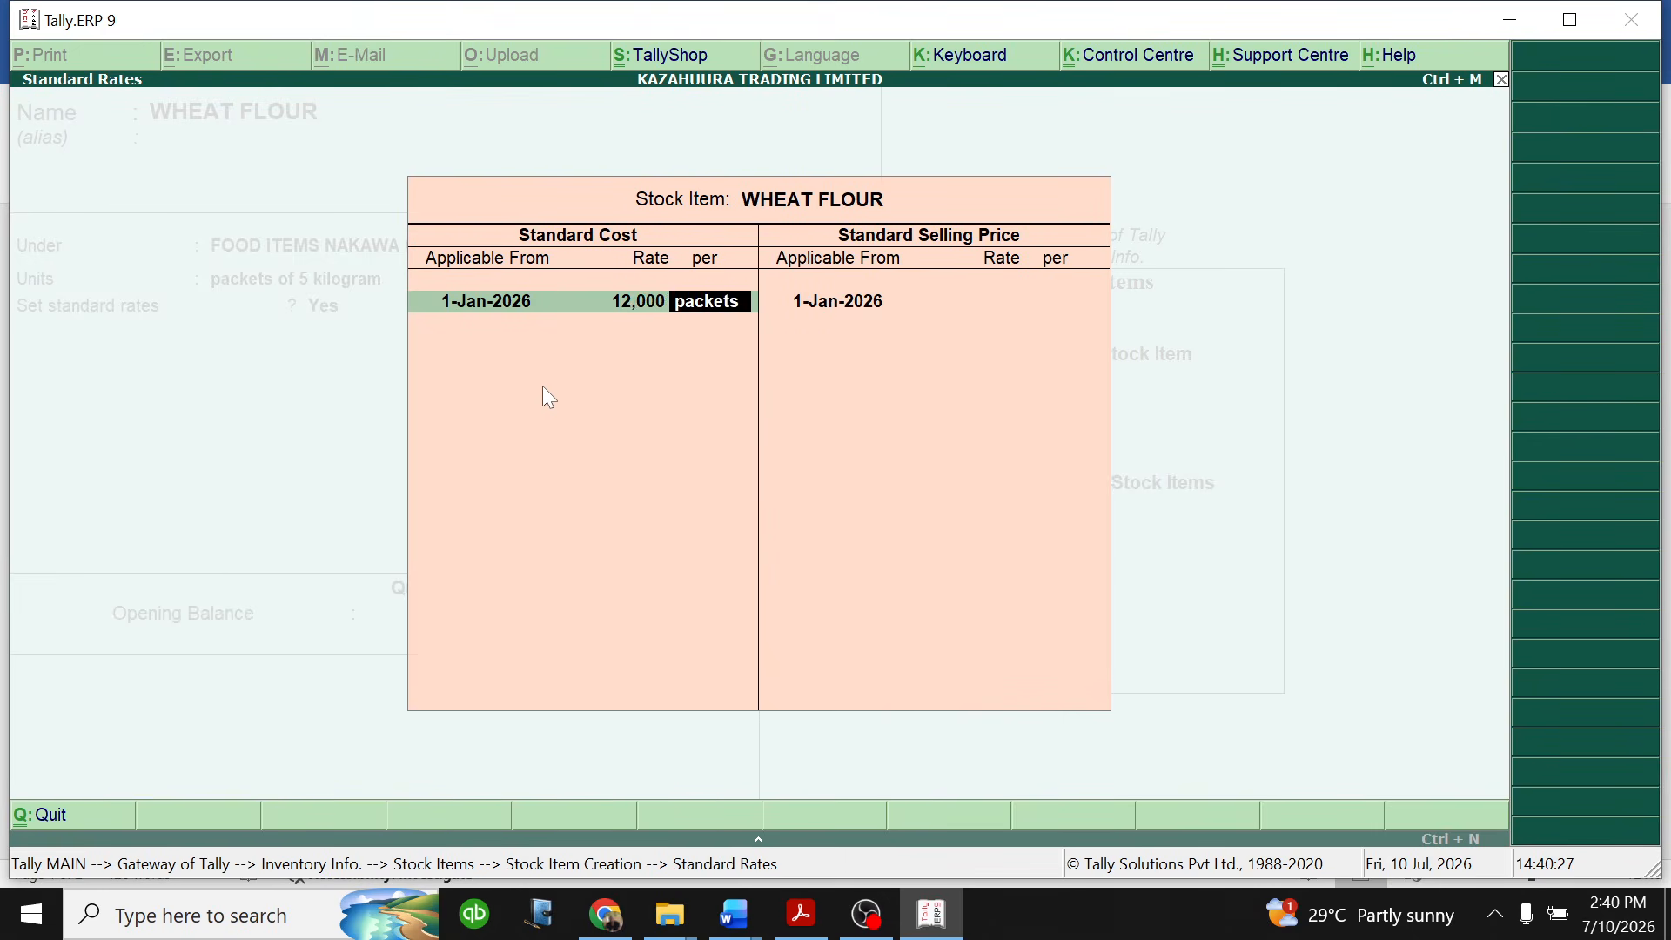
key("Return")
key("Return")
key("Return")
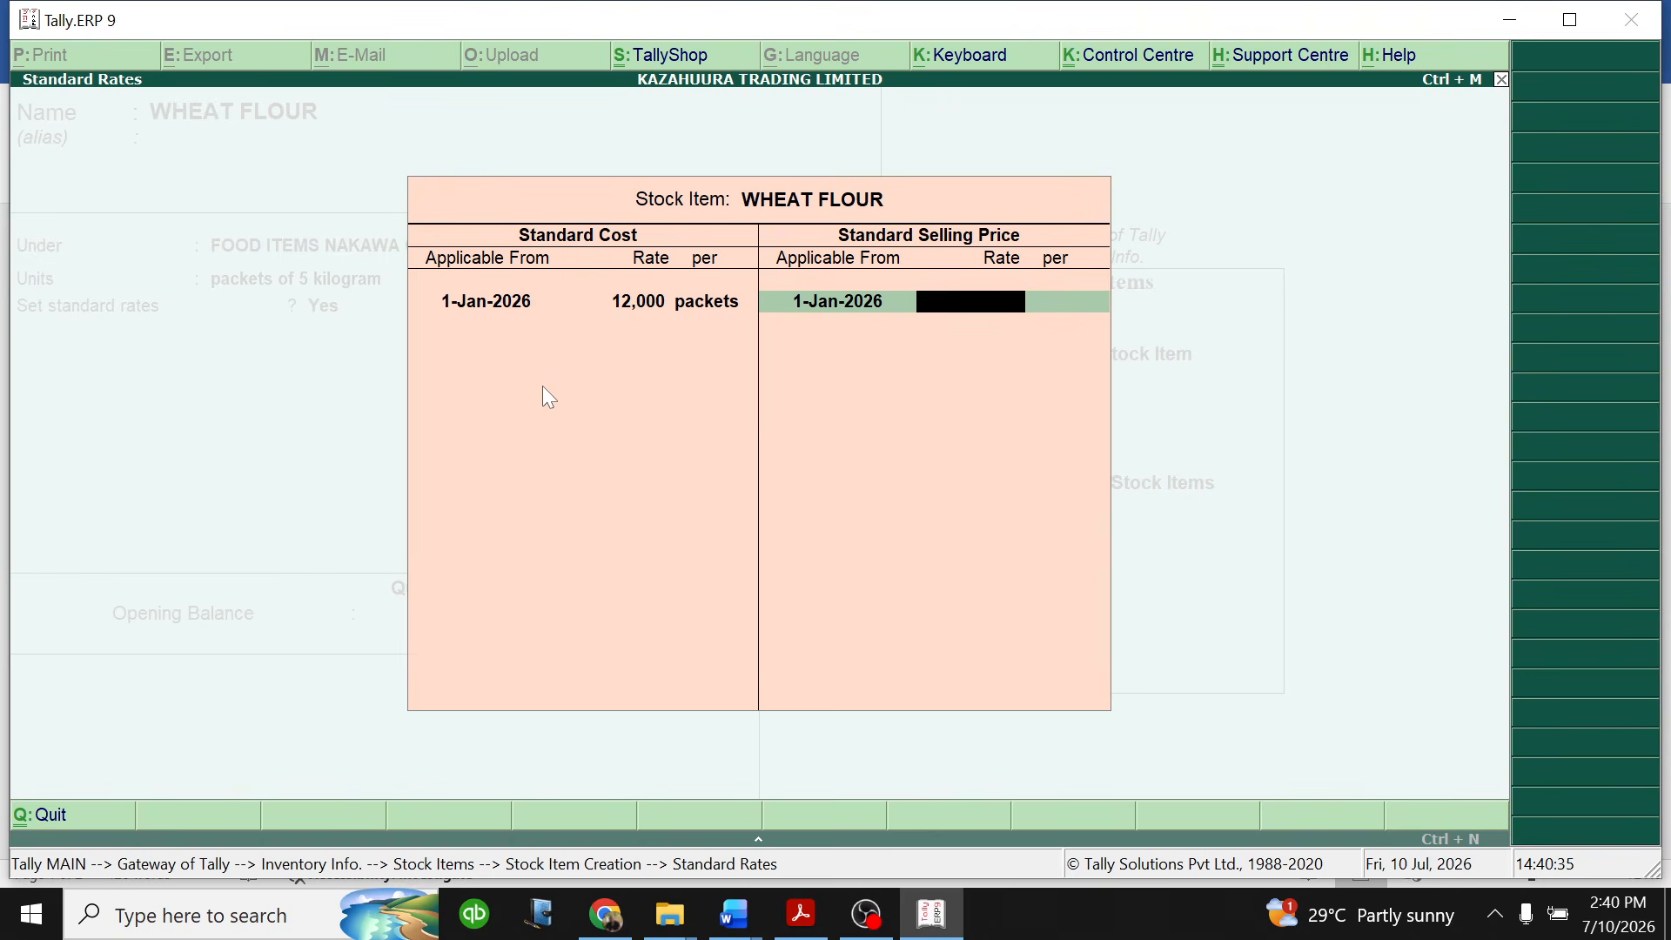
- Set the WHEAT FLOUR standard selling price to 21,000 per packet from 1-Jan-2026 and finish the standard rates
type("21000")
key("Return")
key("Return")
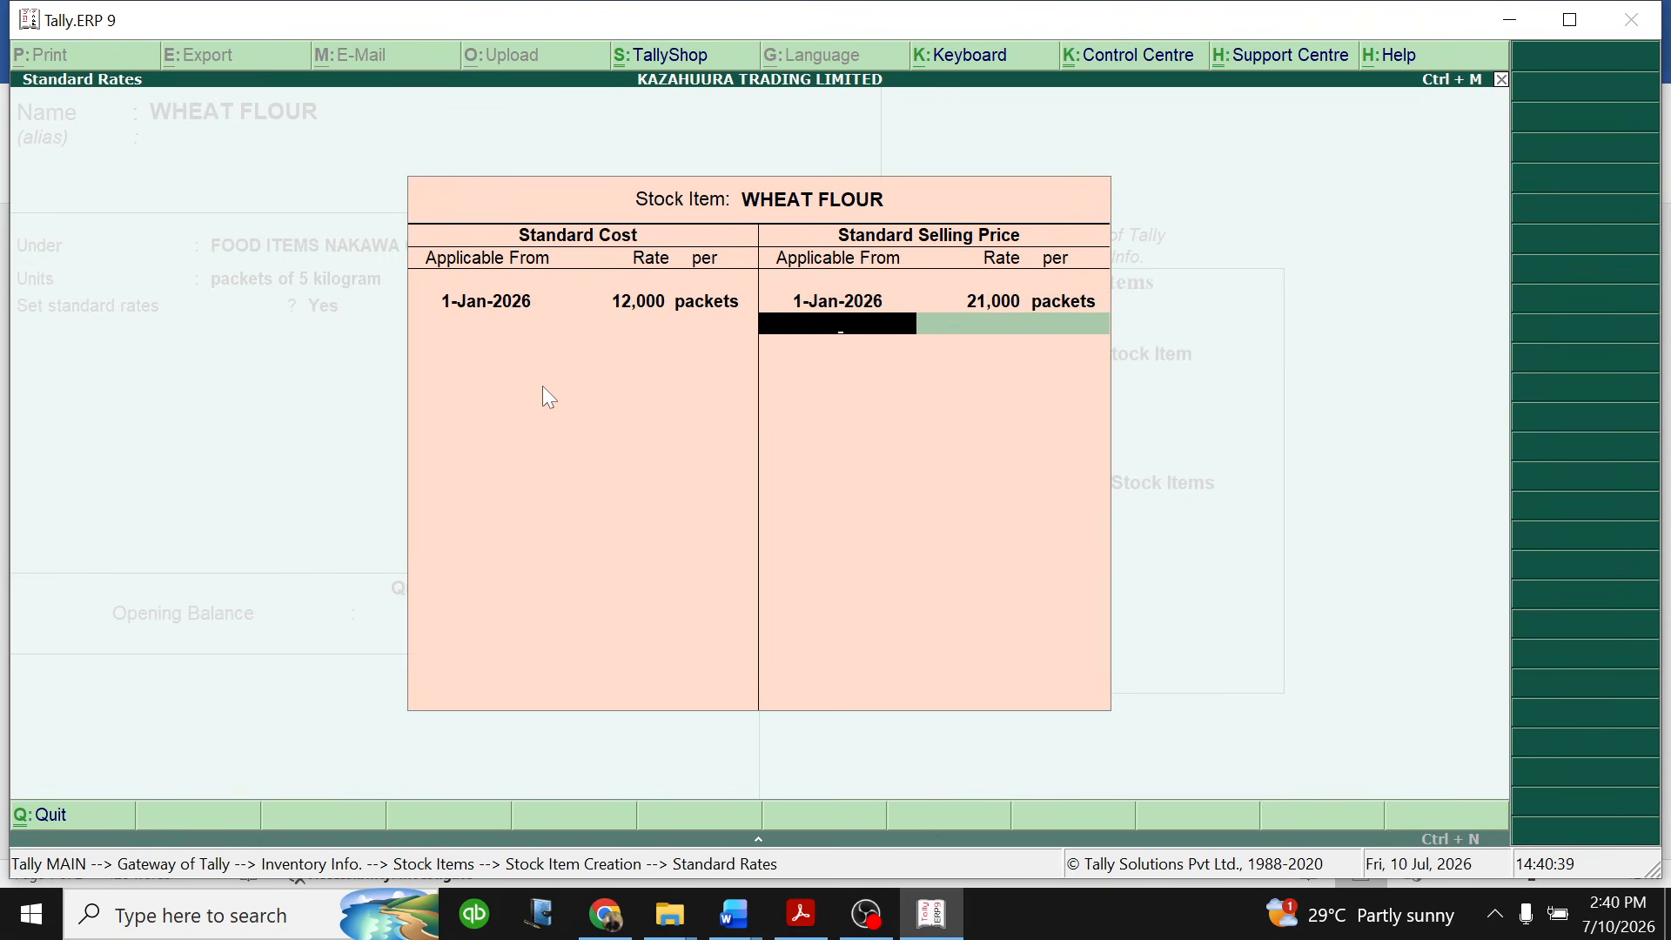
key("Return")
- Set the WHEAT FLOUR rate of duty to 18 and its opening quantity to 1,800 packets
type("18")
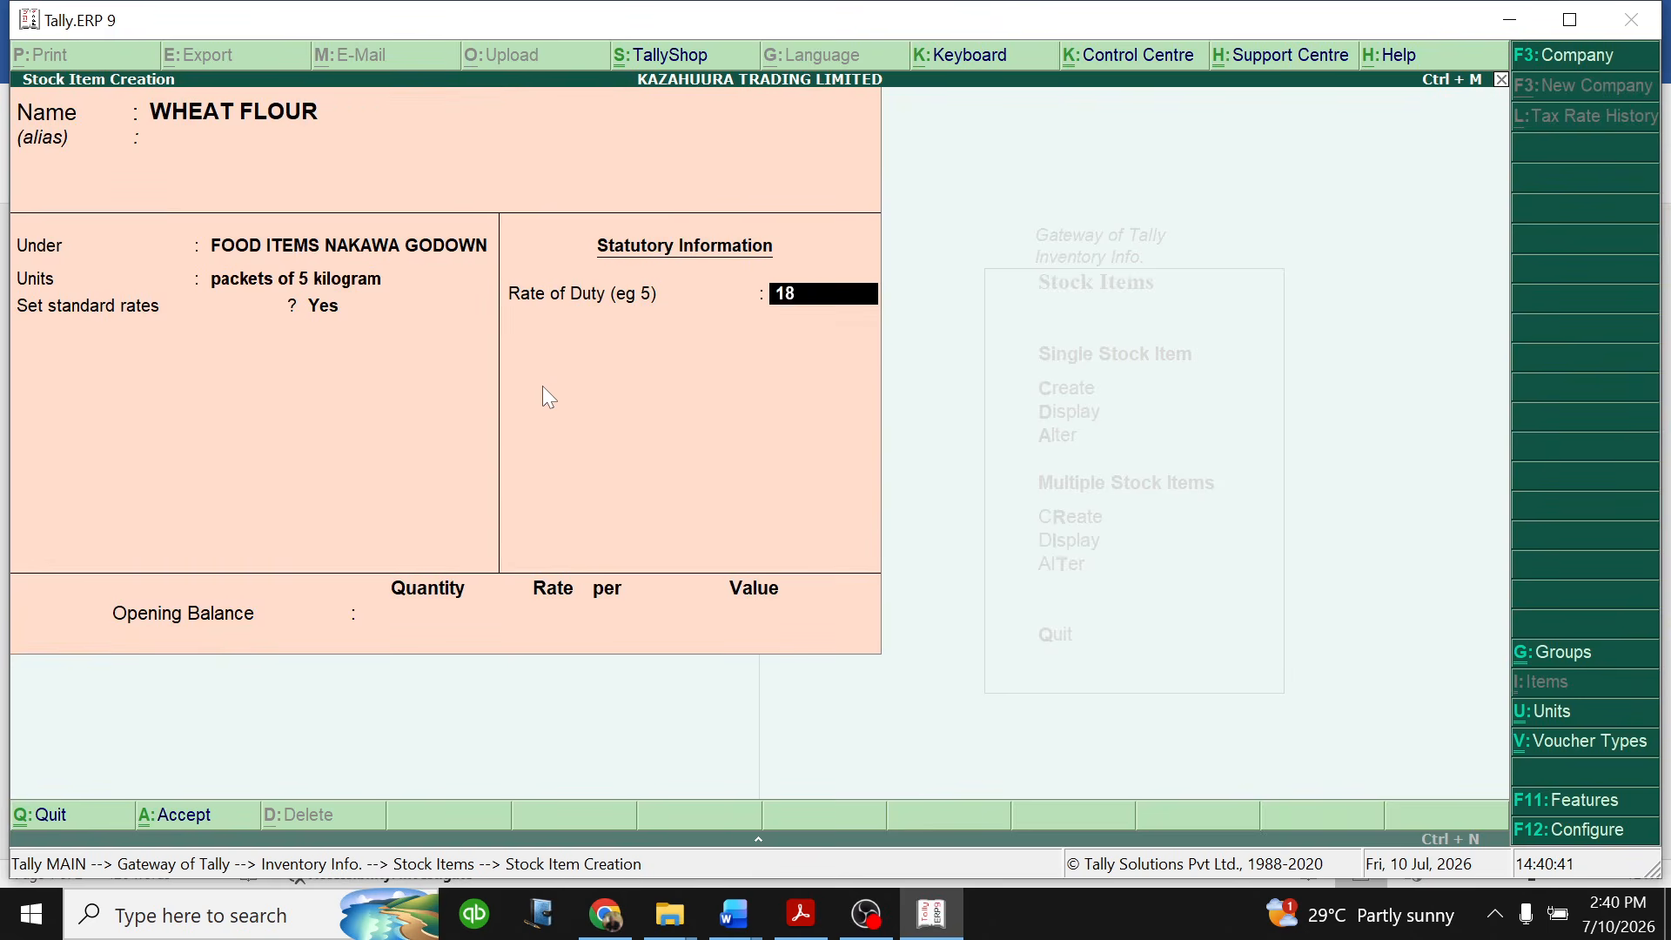
key("Return")
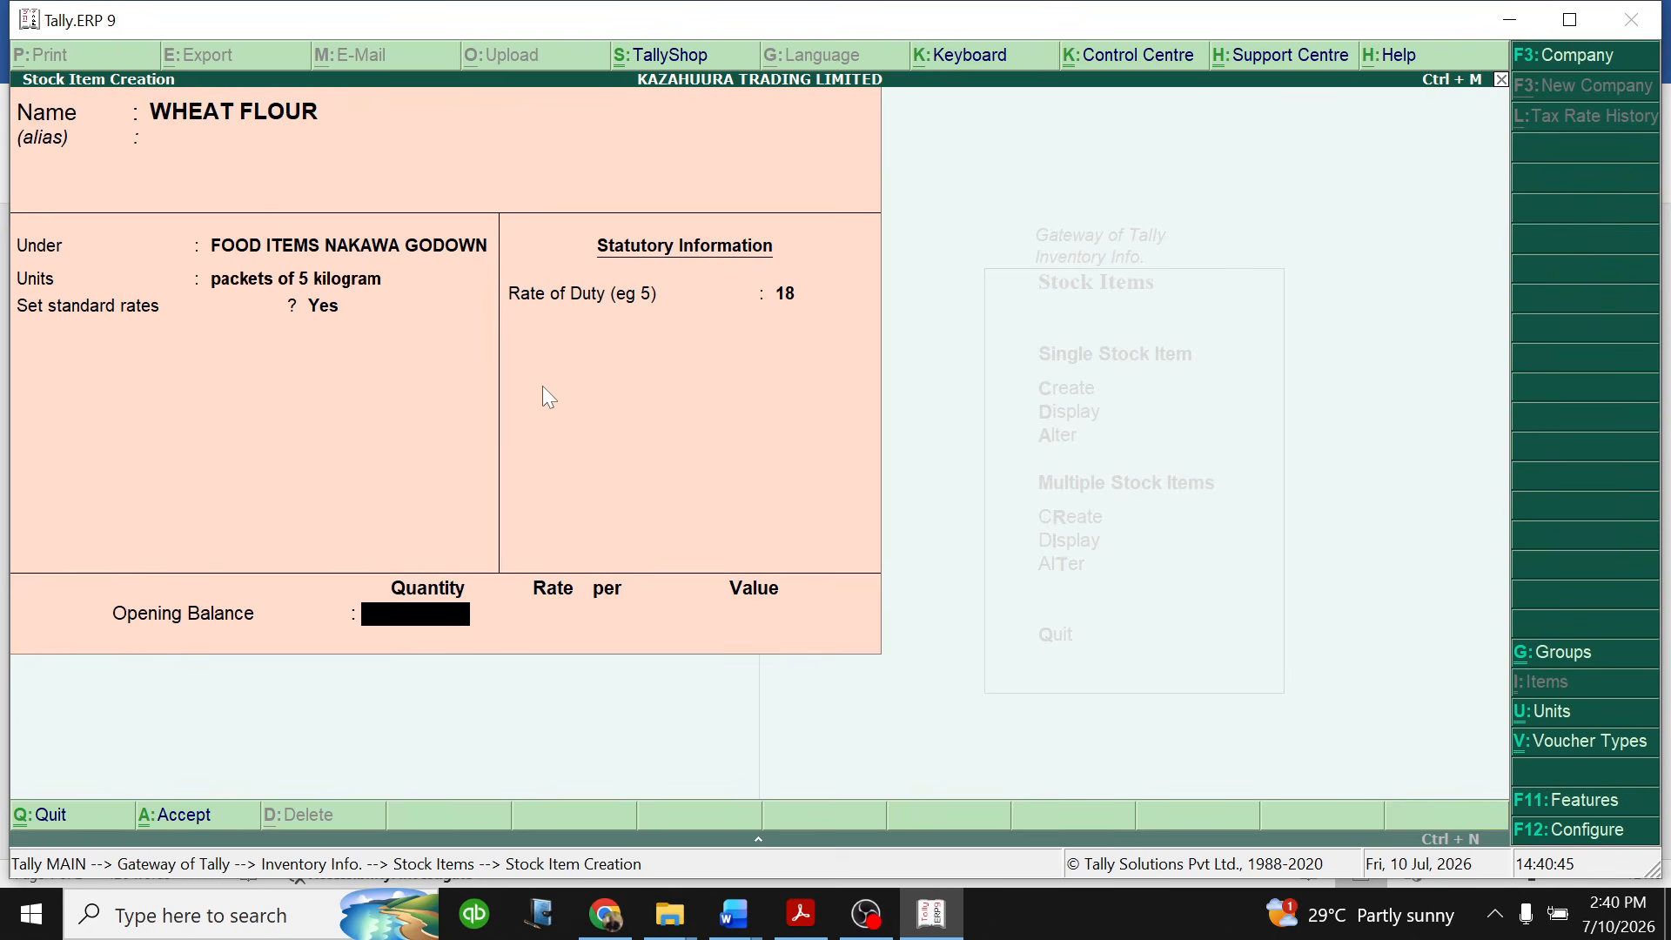
type("1800")
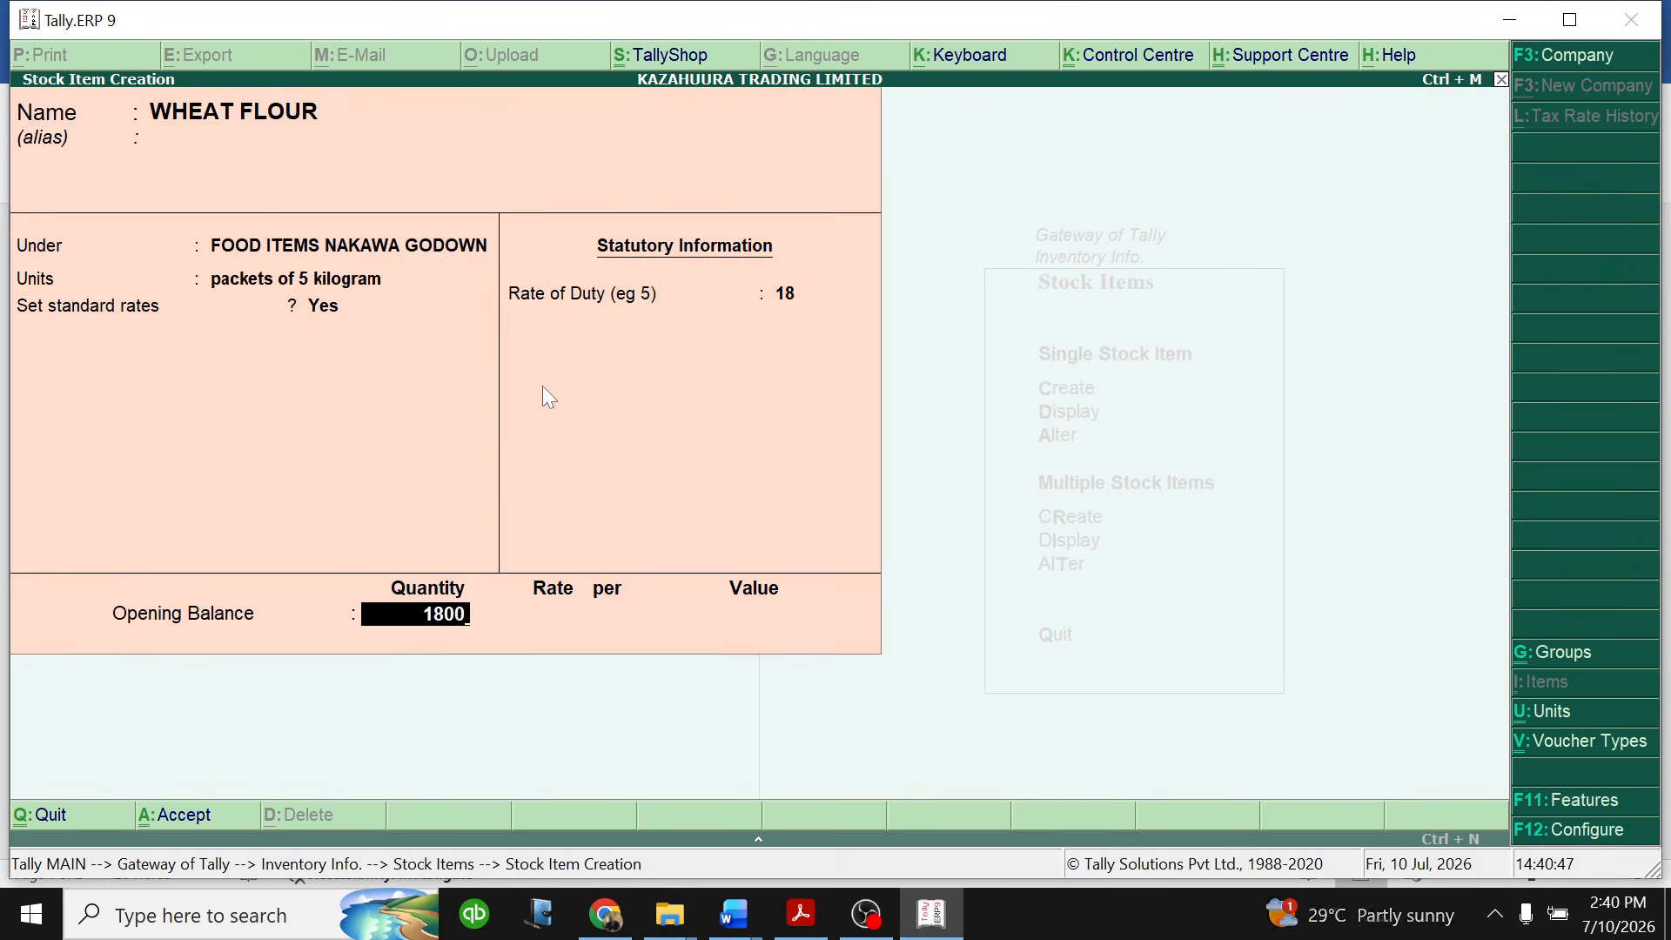
key("Return")
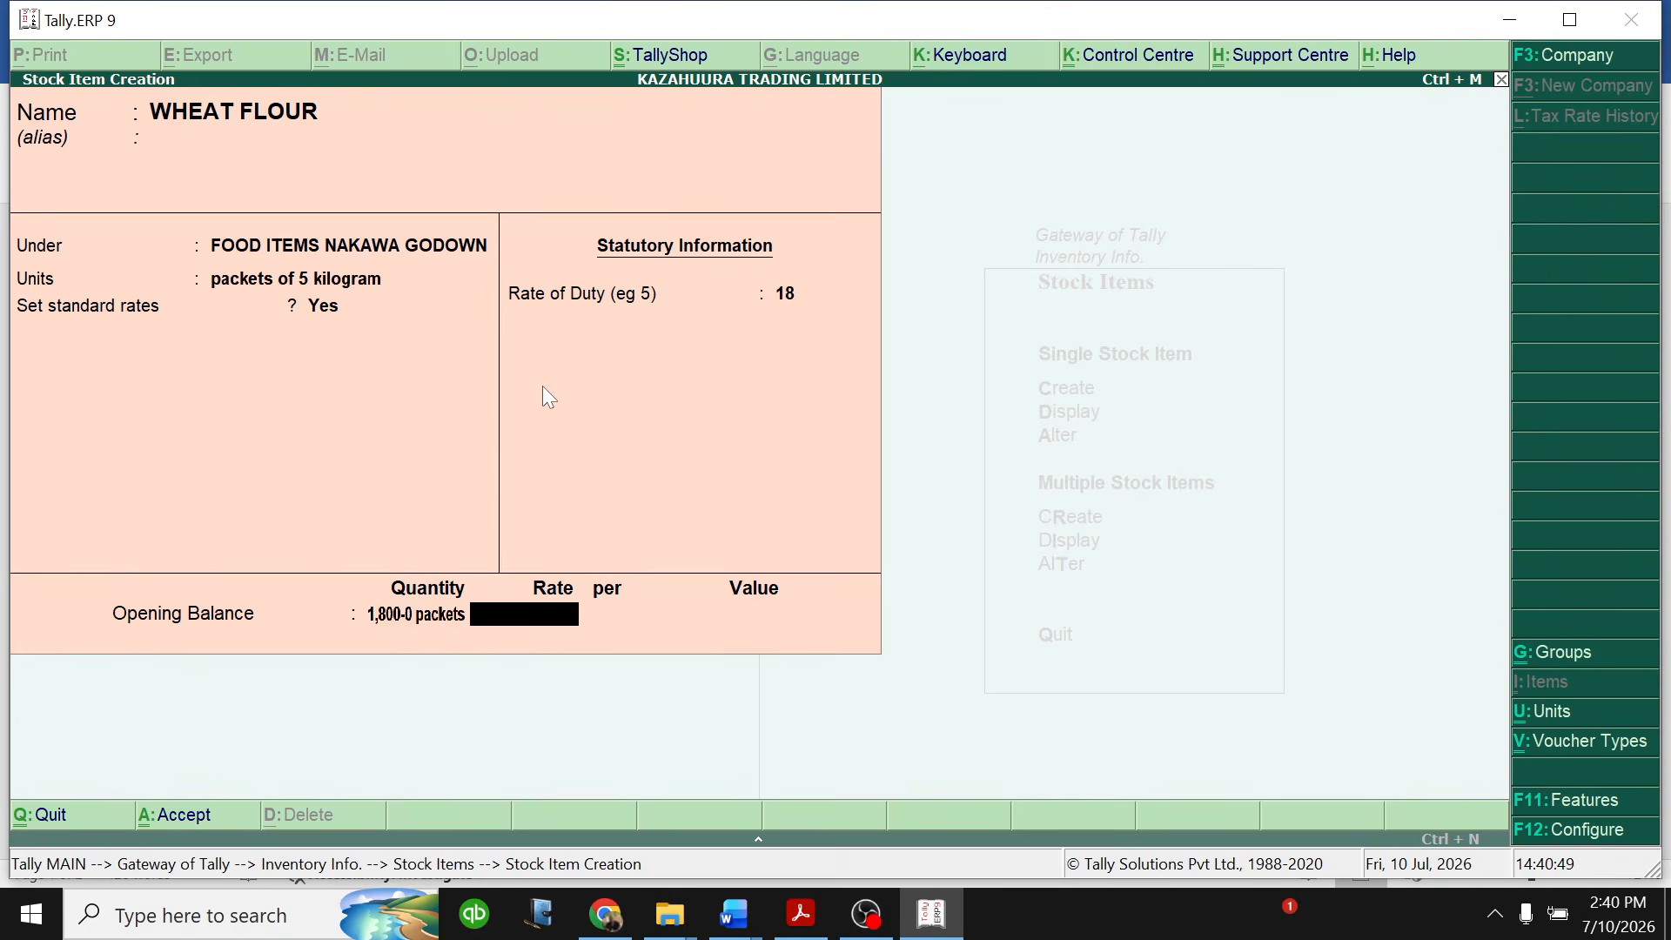
key("Return")
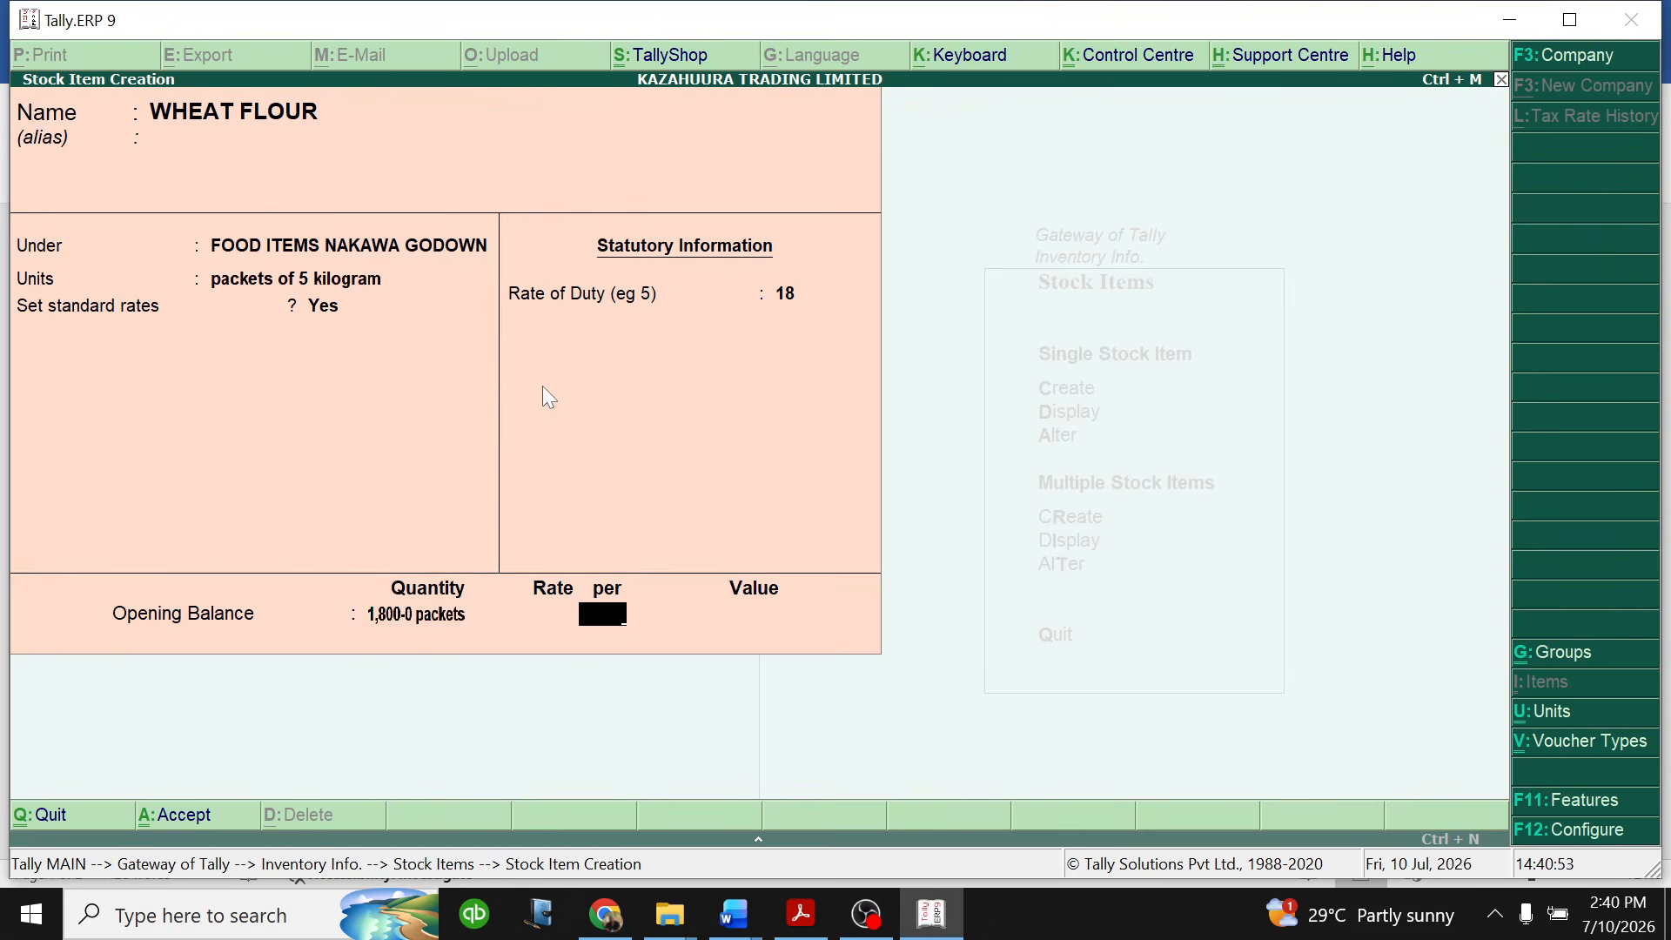
key("BackSpace")
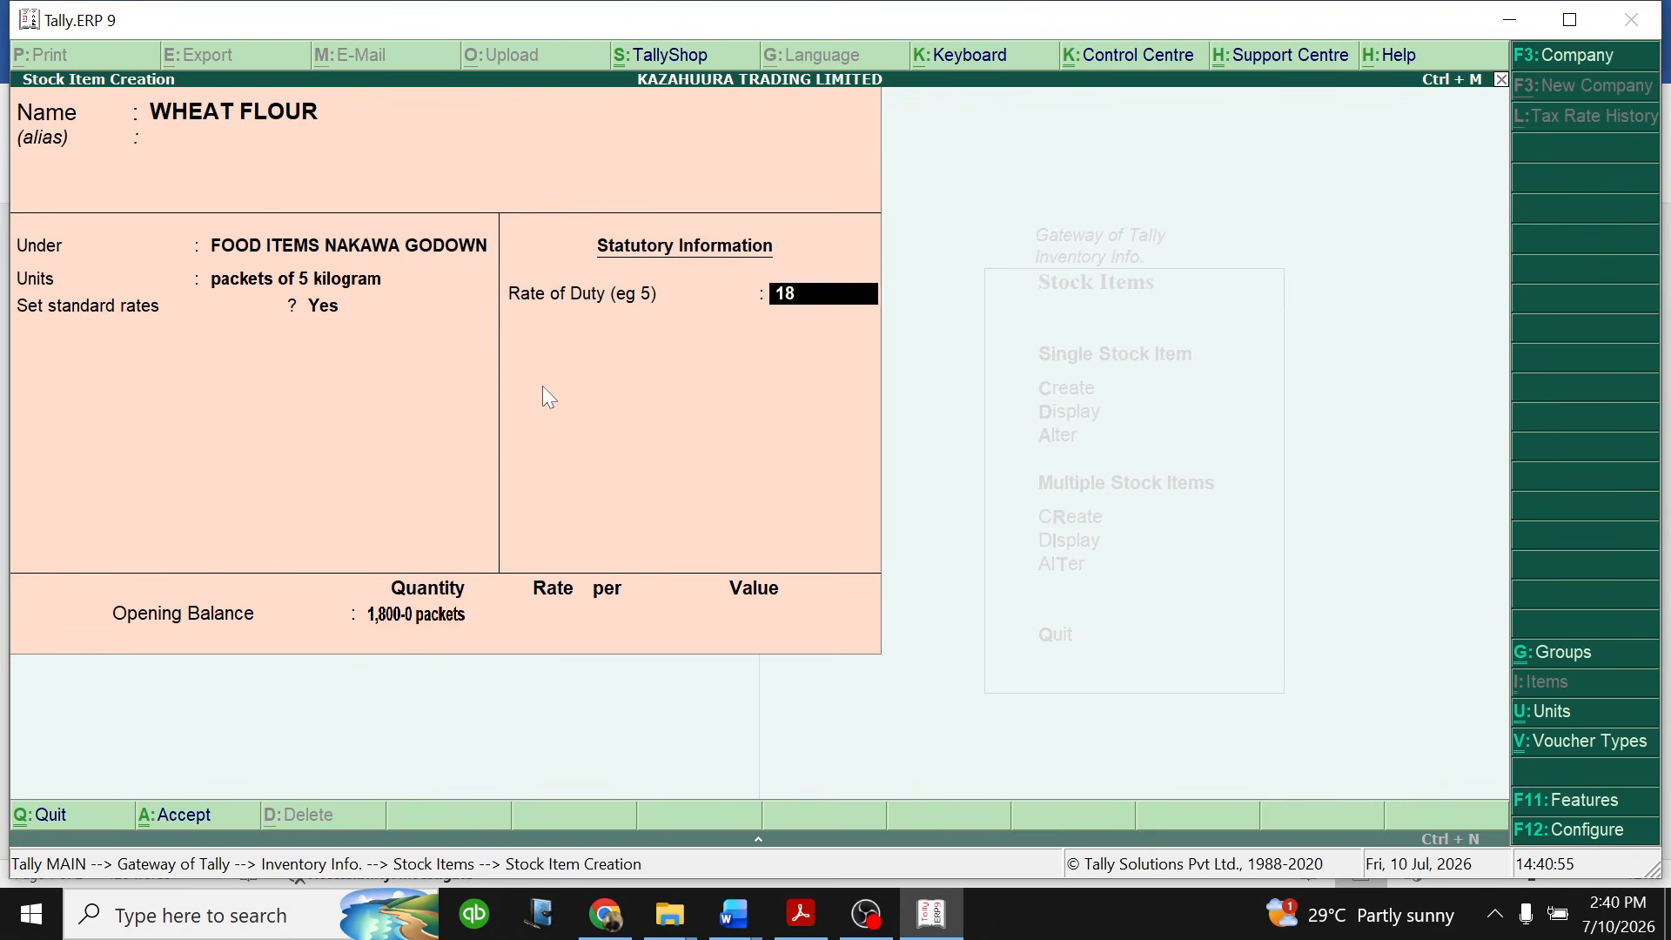
key("BackSpace")
key("Return")
key("Return")
key("Return")
key("Return")
key("Return")
key("Return")
key("Return")
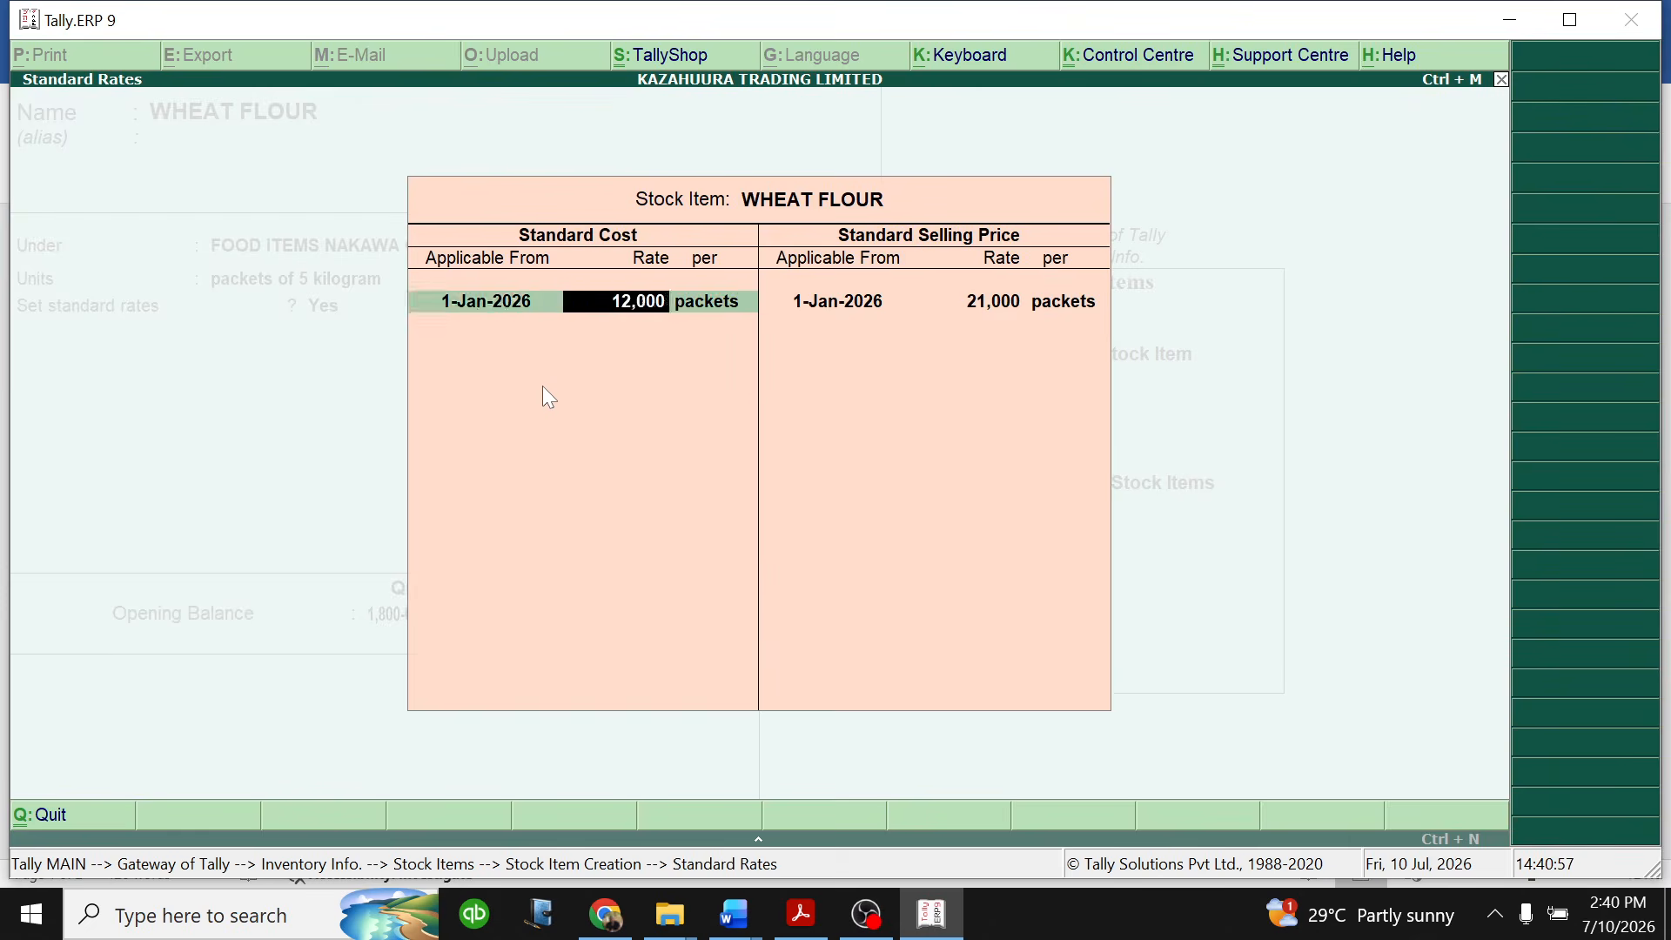
key("Return")
key("Return")
key("Return")
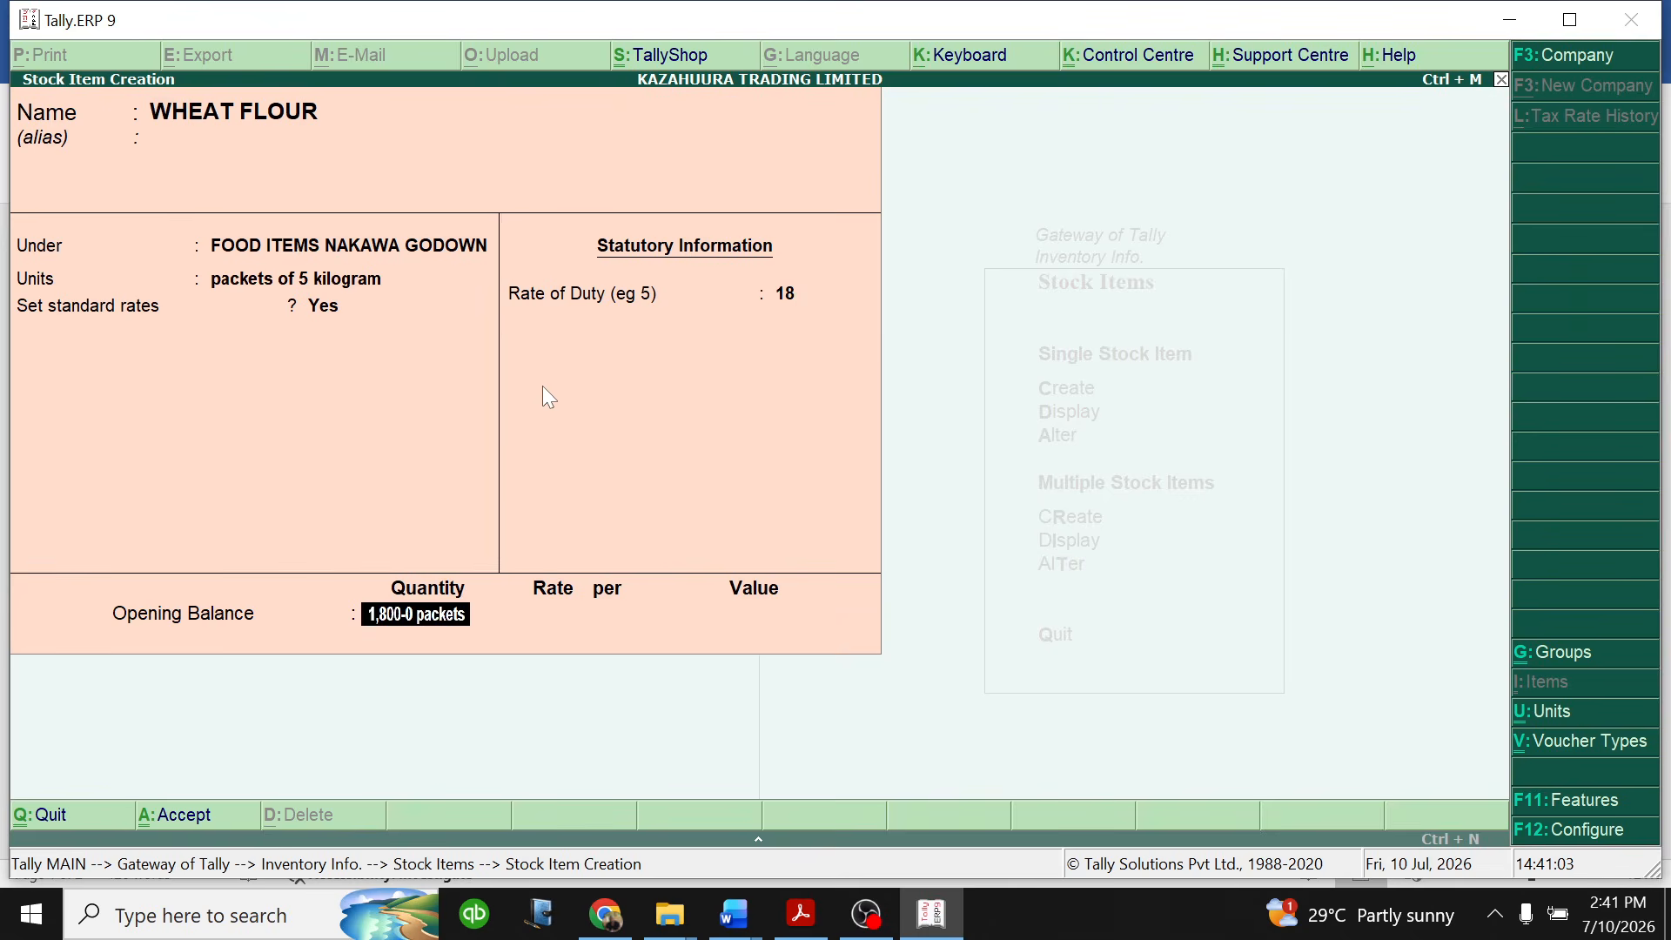
key("Return")
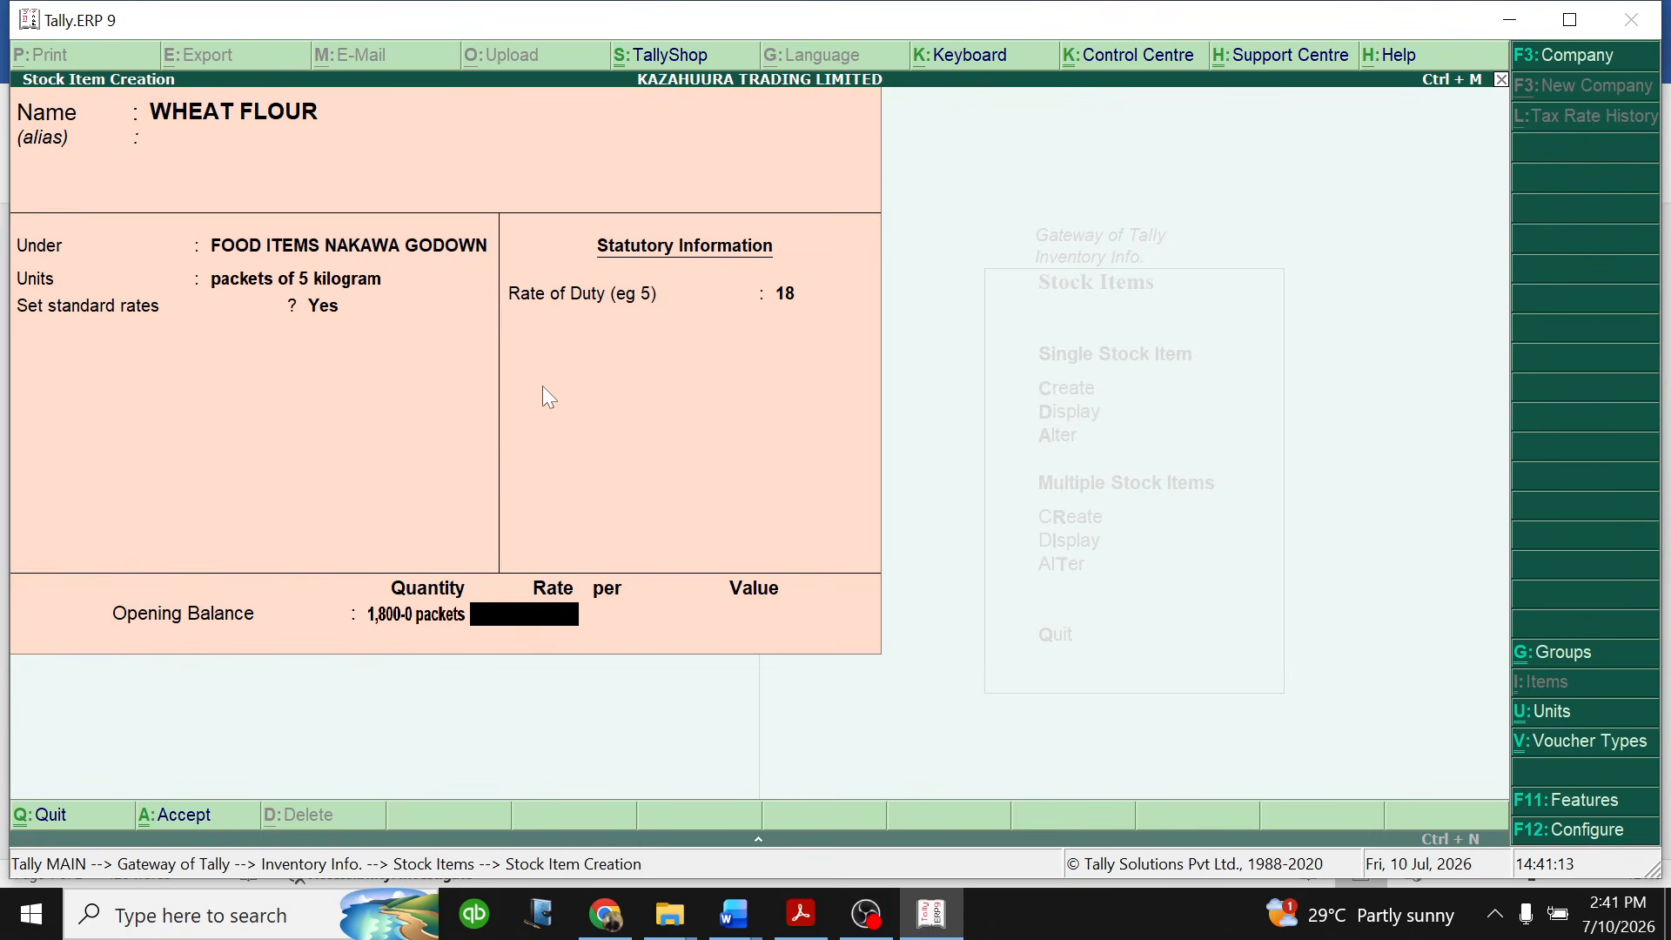
- Set the WHEAT FLOUR opening balance rate to 12,000 per packet and save the stock item
type("12,")
type("000")
key("Return")
key("Return")
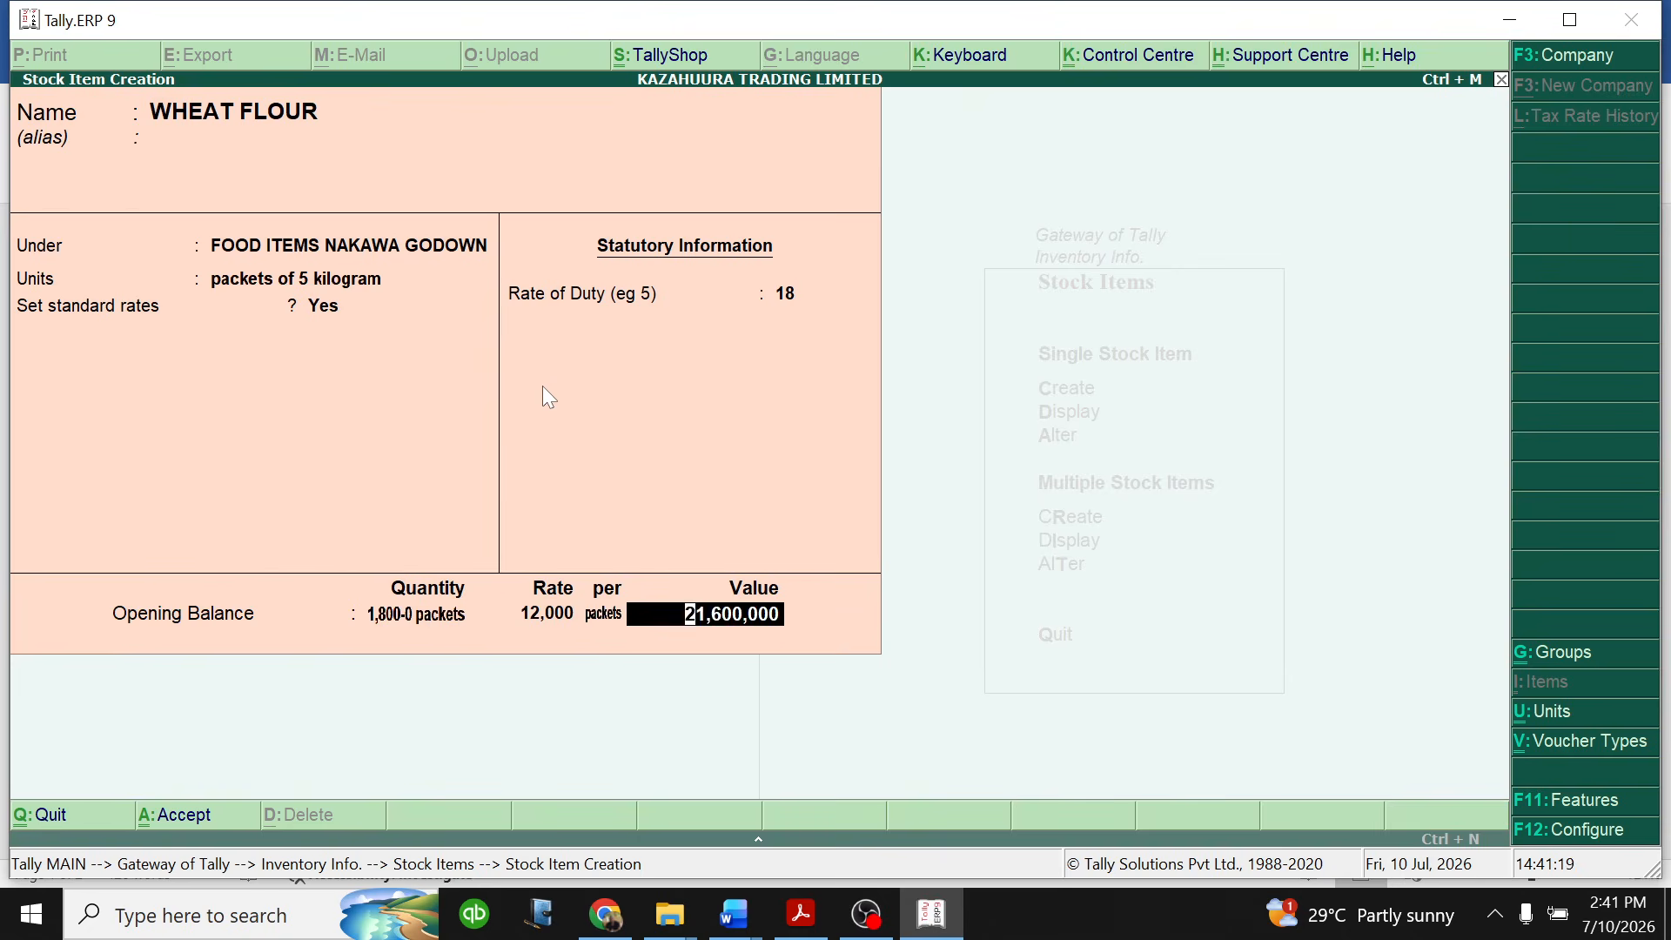
key("Return")
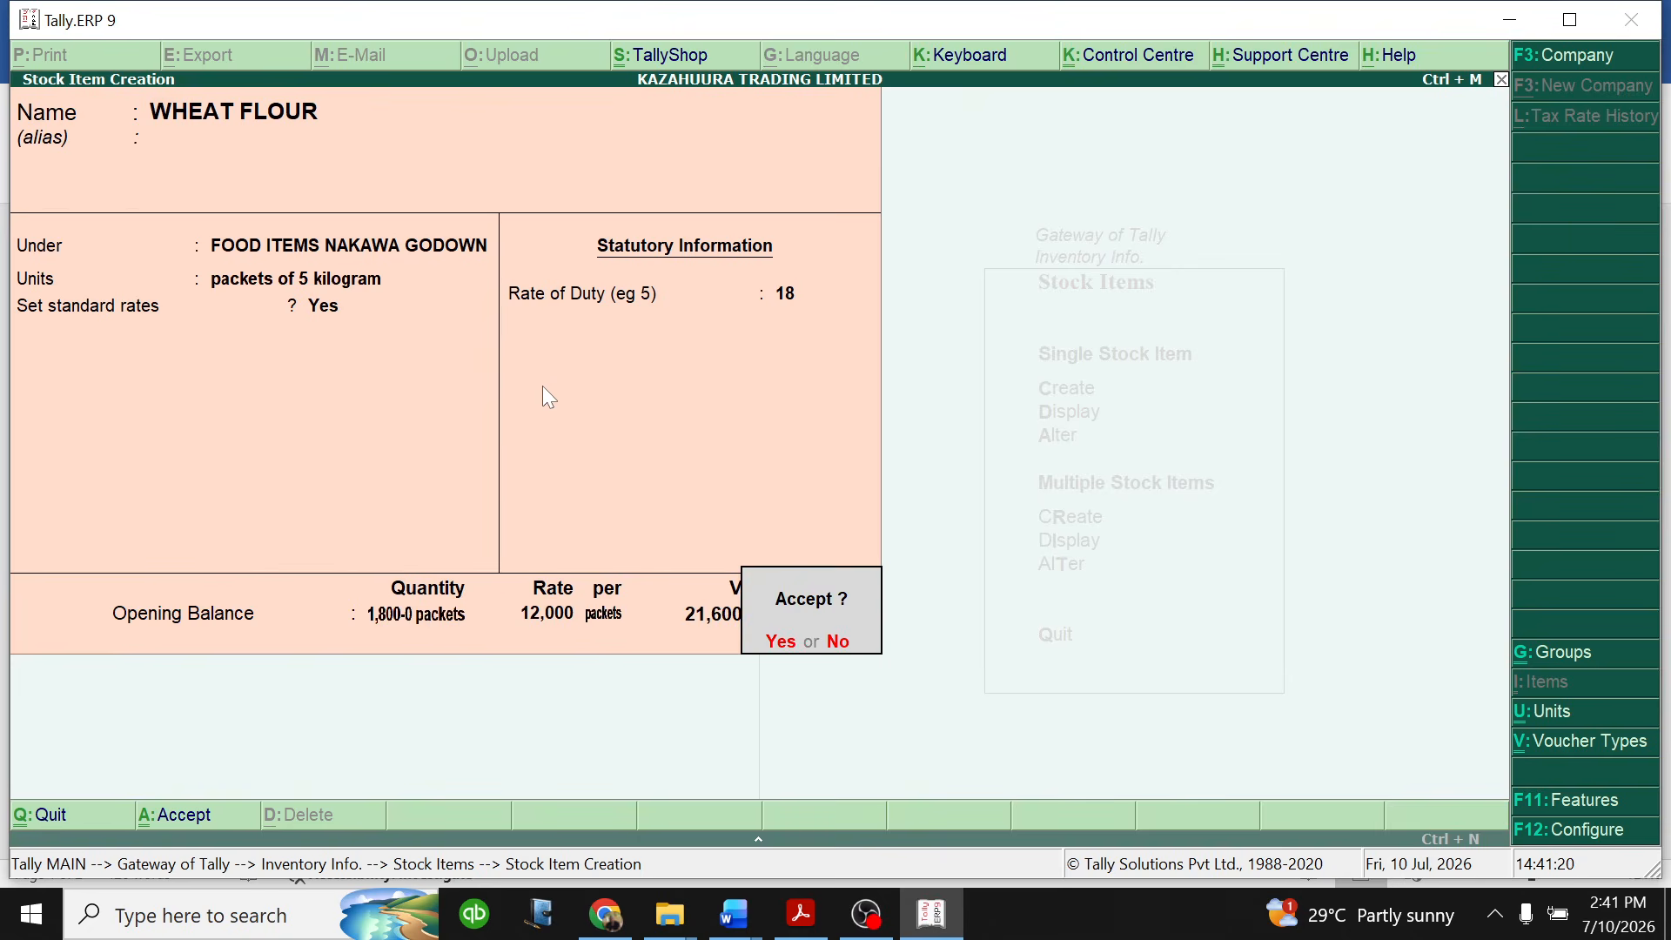
key("y")
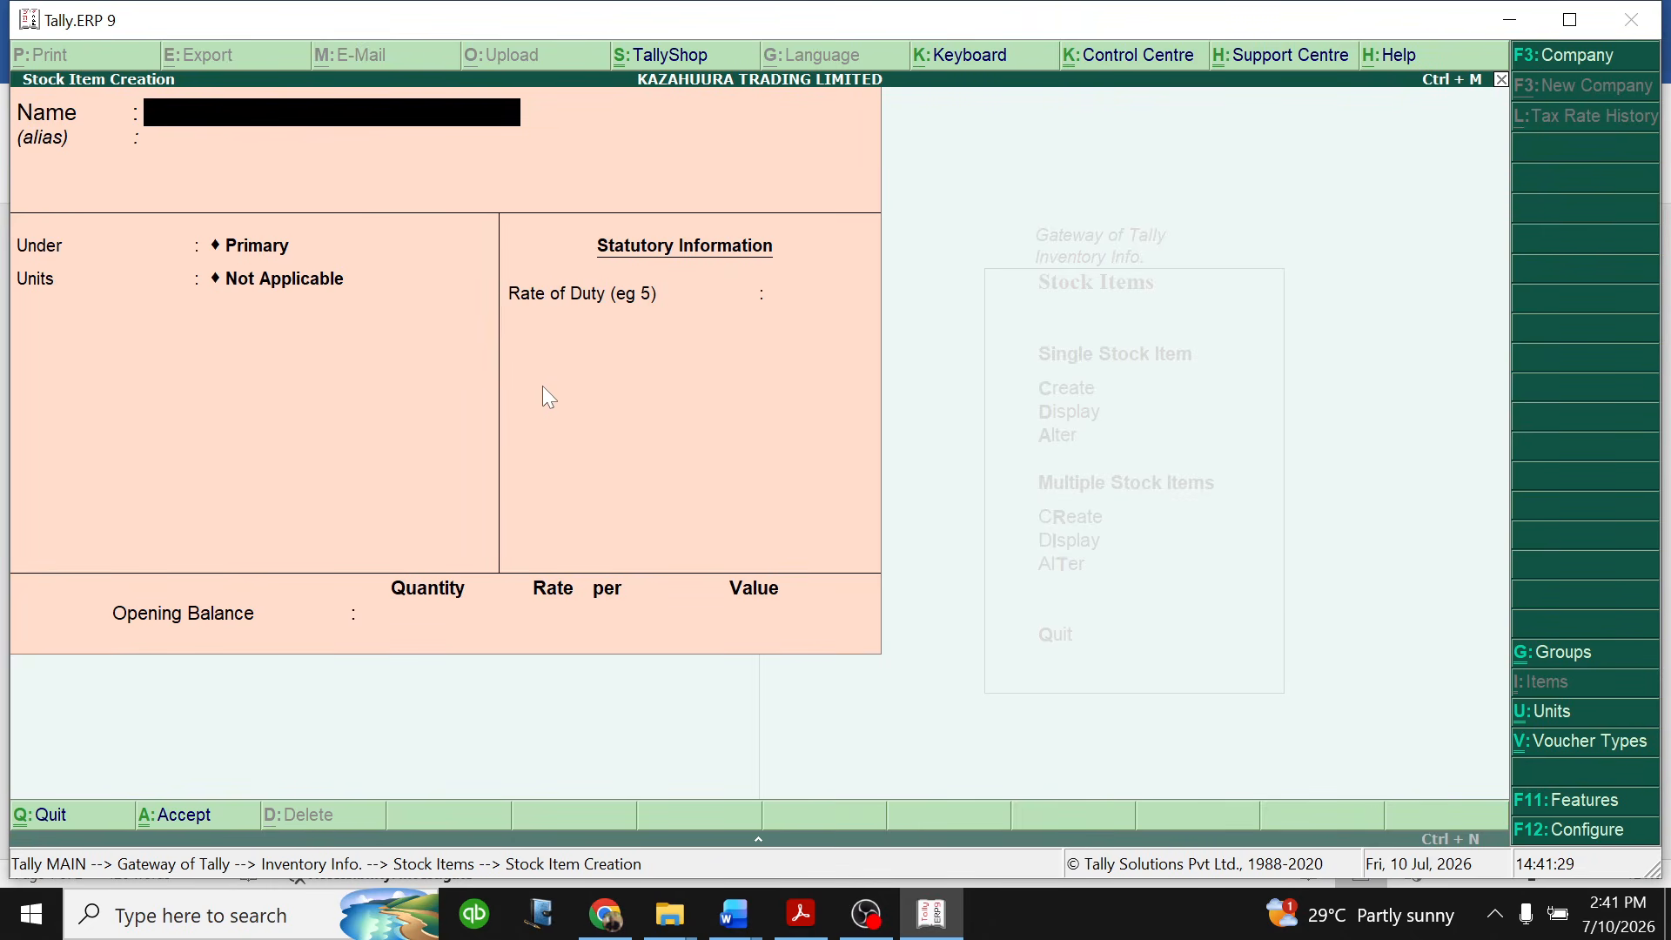
- Examine the stationery items' units, prices and quantities in the Word question document and return to Tally
left_click(735, 914)
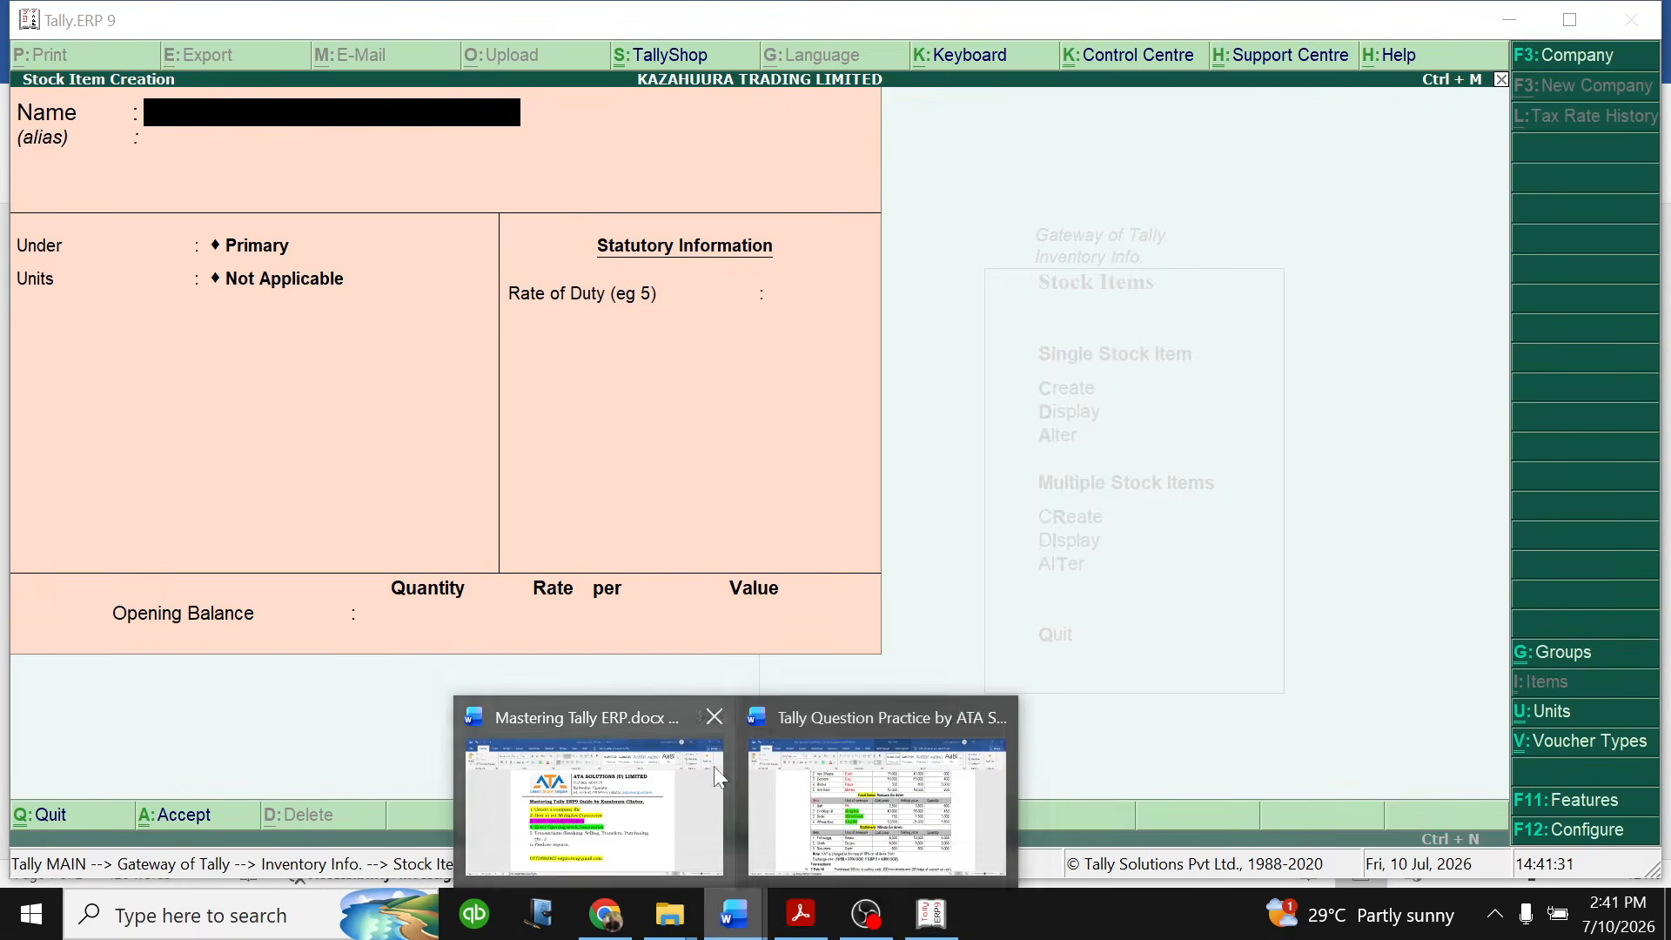
left_click(846, 828)
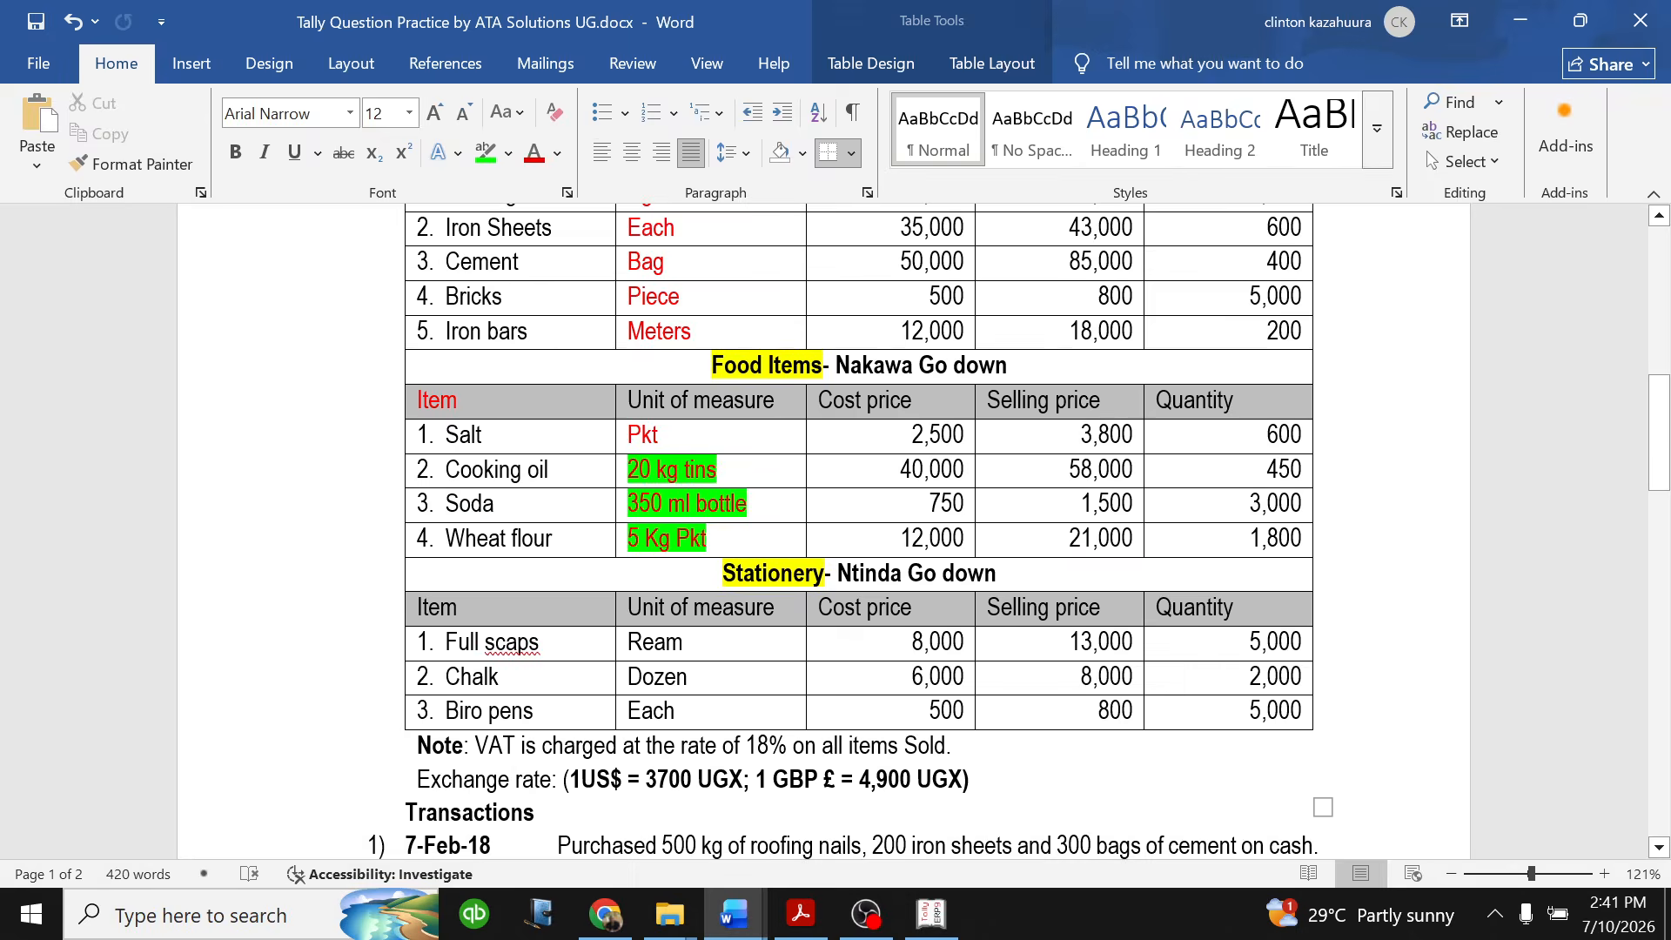
scroll(793, 406, "up", 2)
scroll(794, 407, "down", 5)
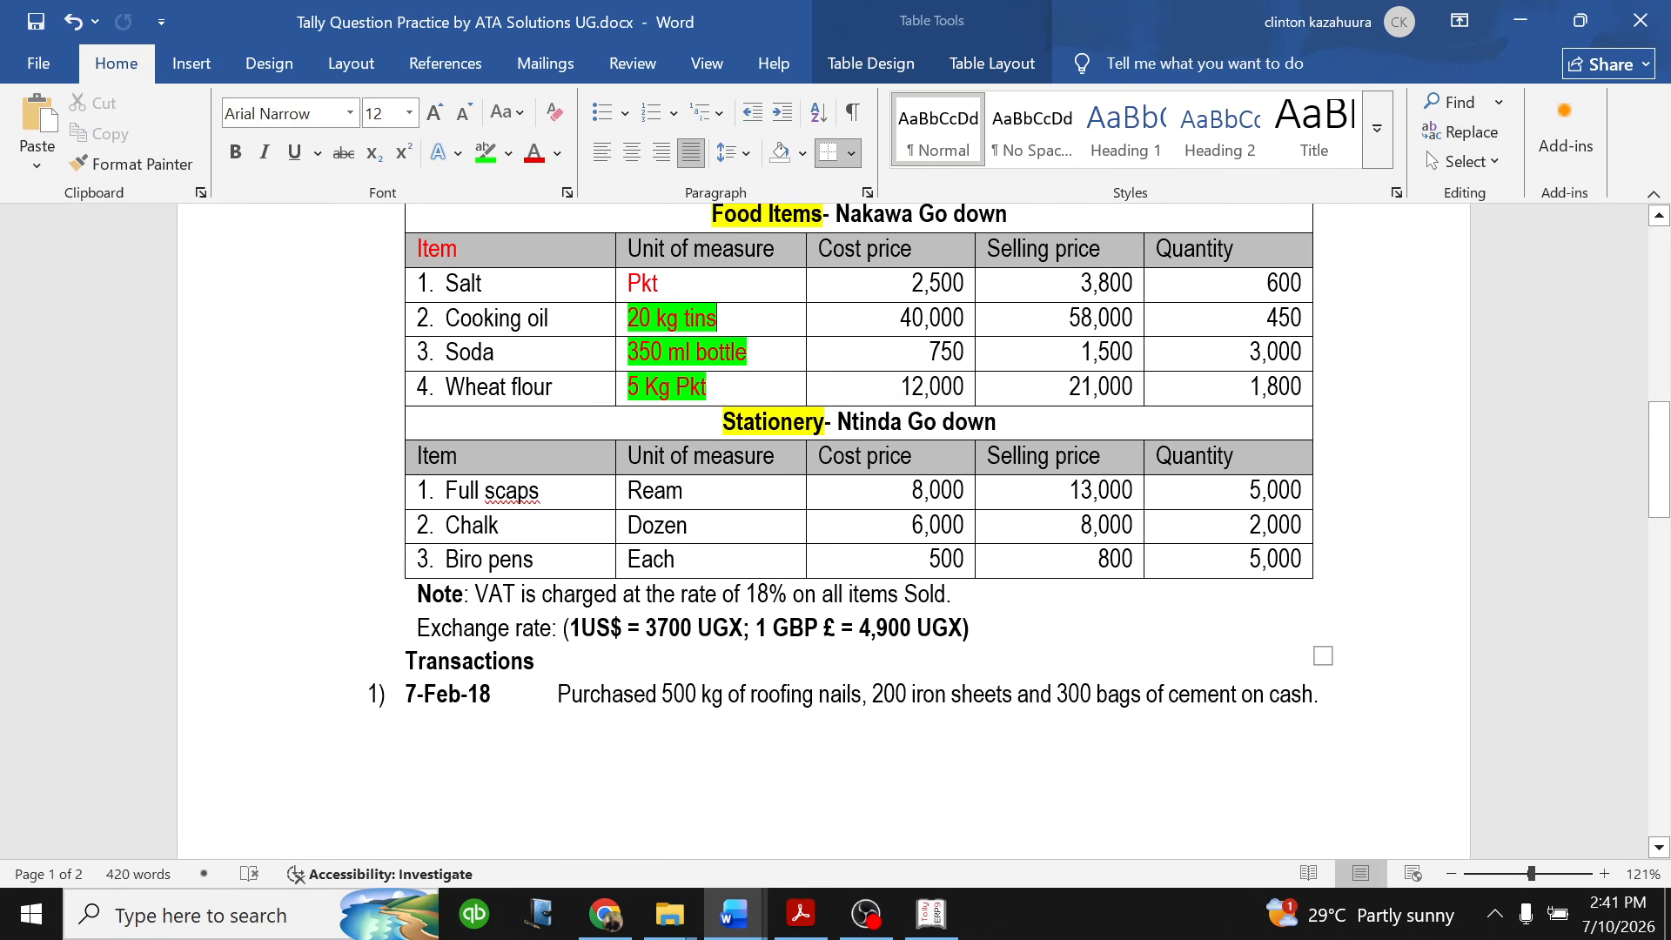
scroll(799, 392, "up", 1)
scroll(858, 531, "down", 1)
scroll(787, 357, "down", 3)
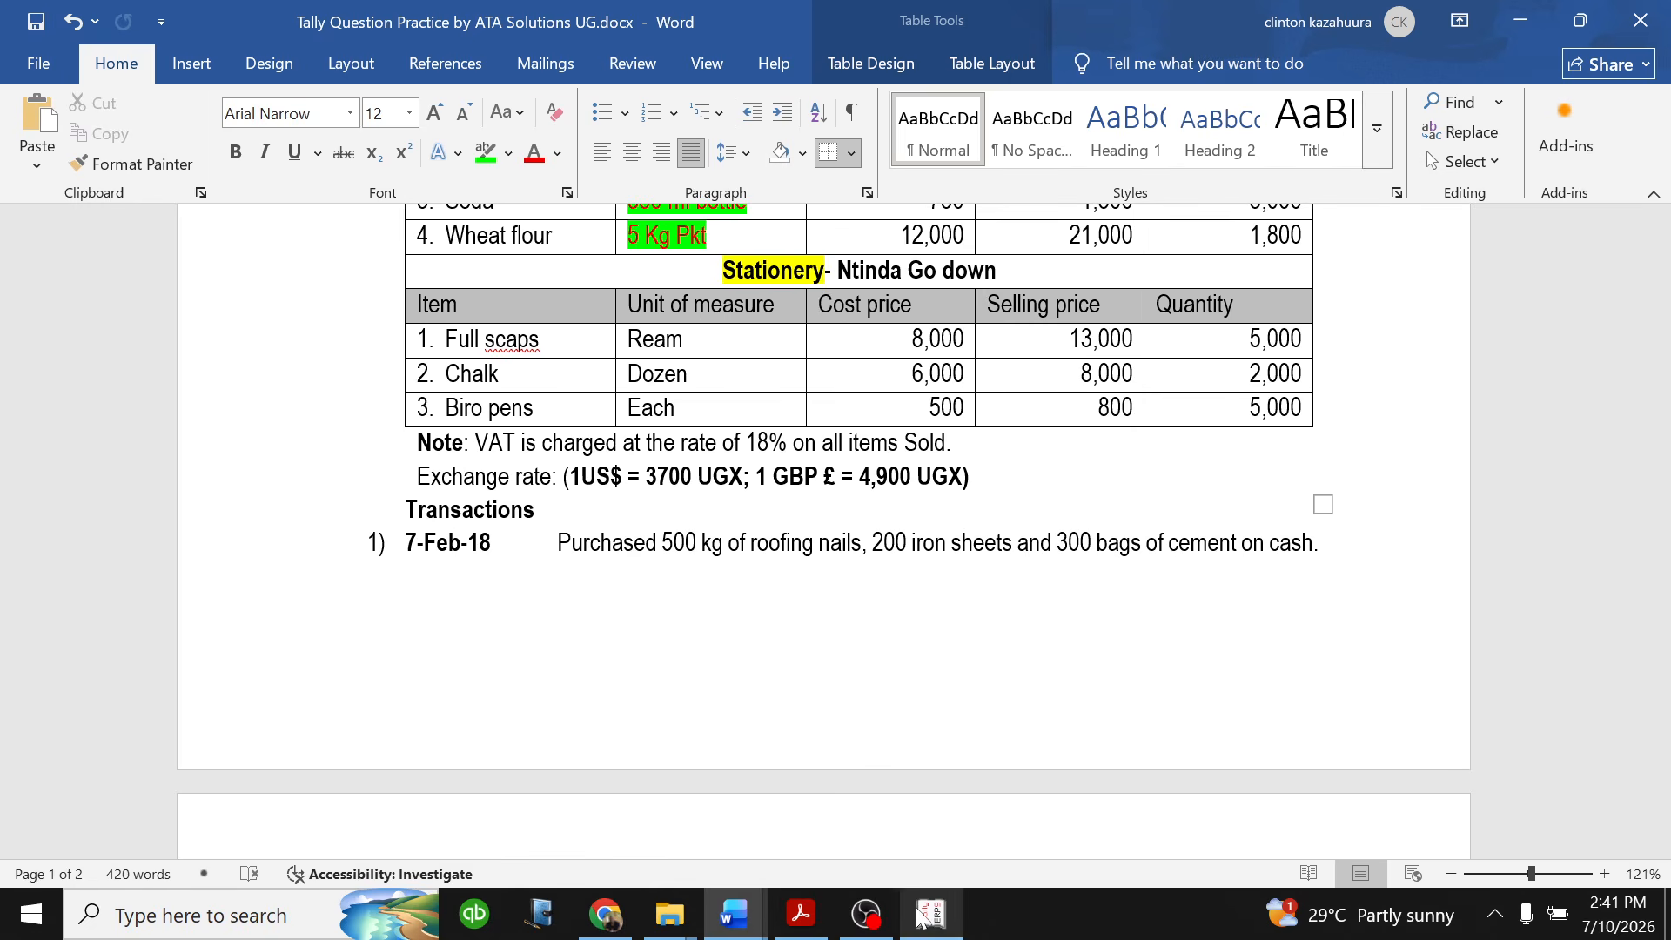
left_click(874, 792)
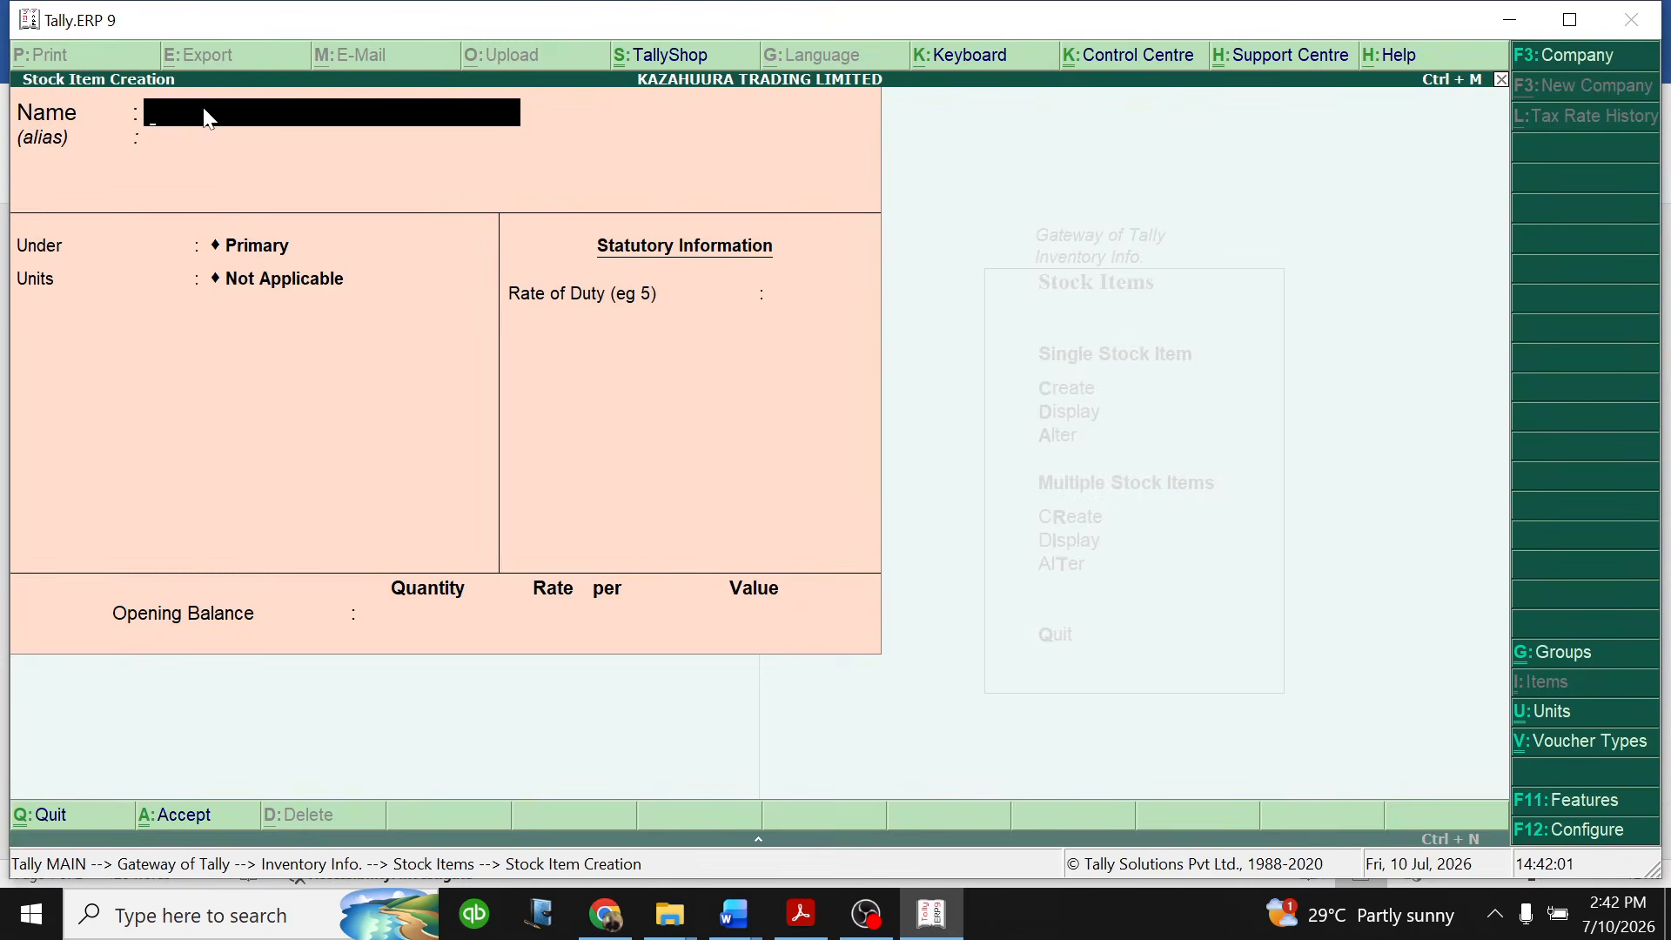
- Name the new stock item FULLSCAPS and place it under the STATIONERY NTINDA GODOWN group
type("FULLSCAPS")
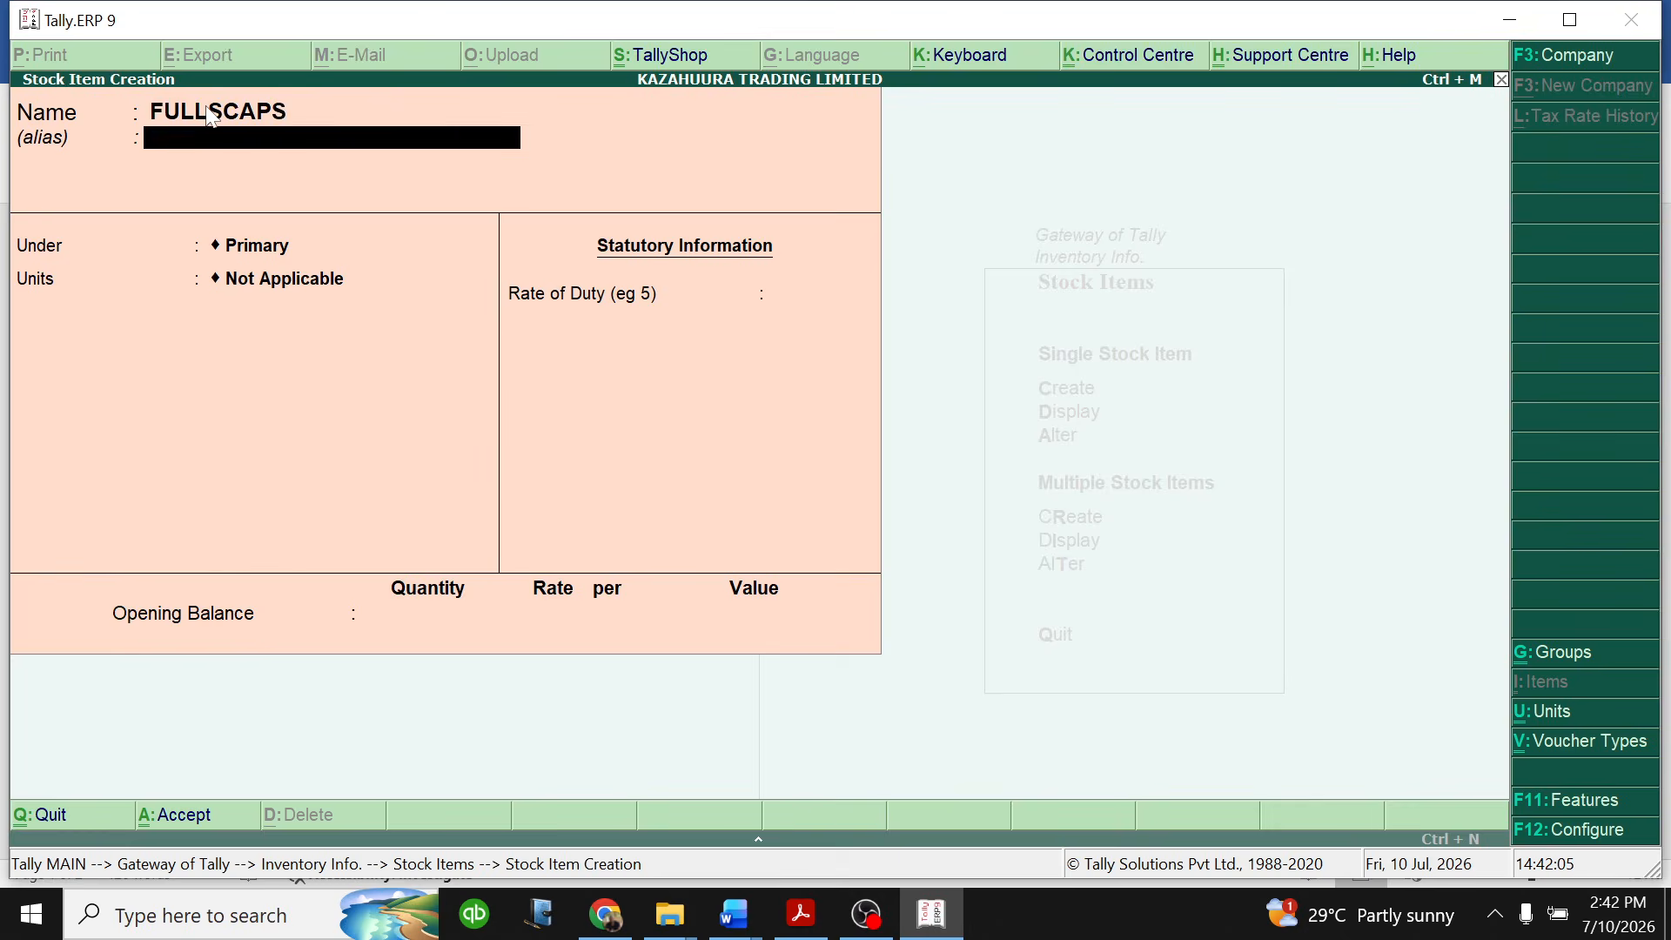
key("Return")
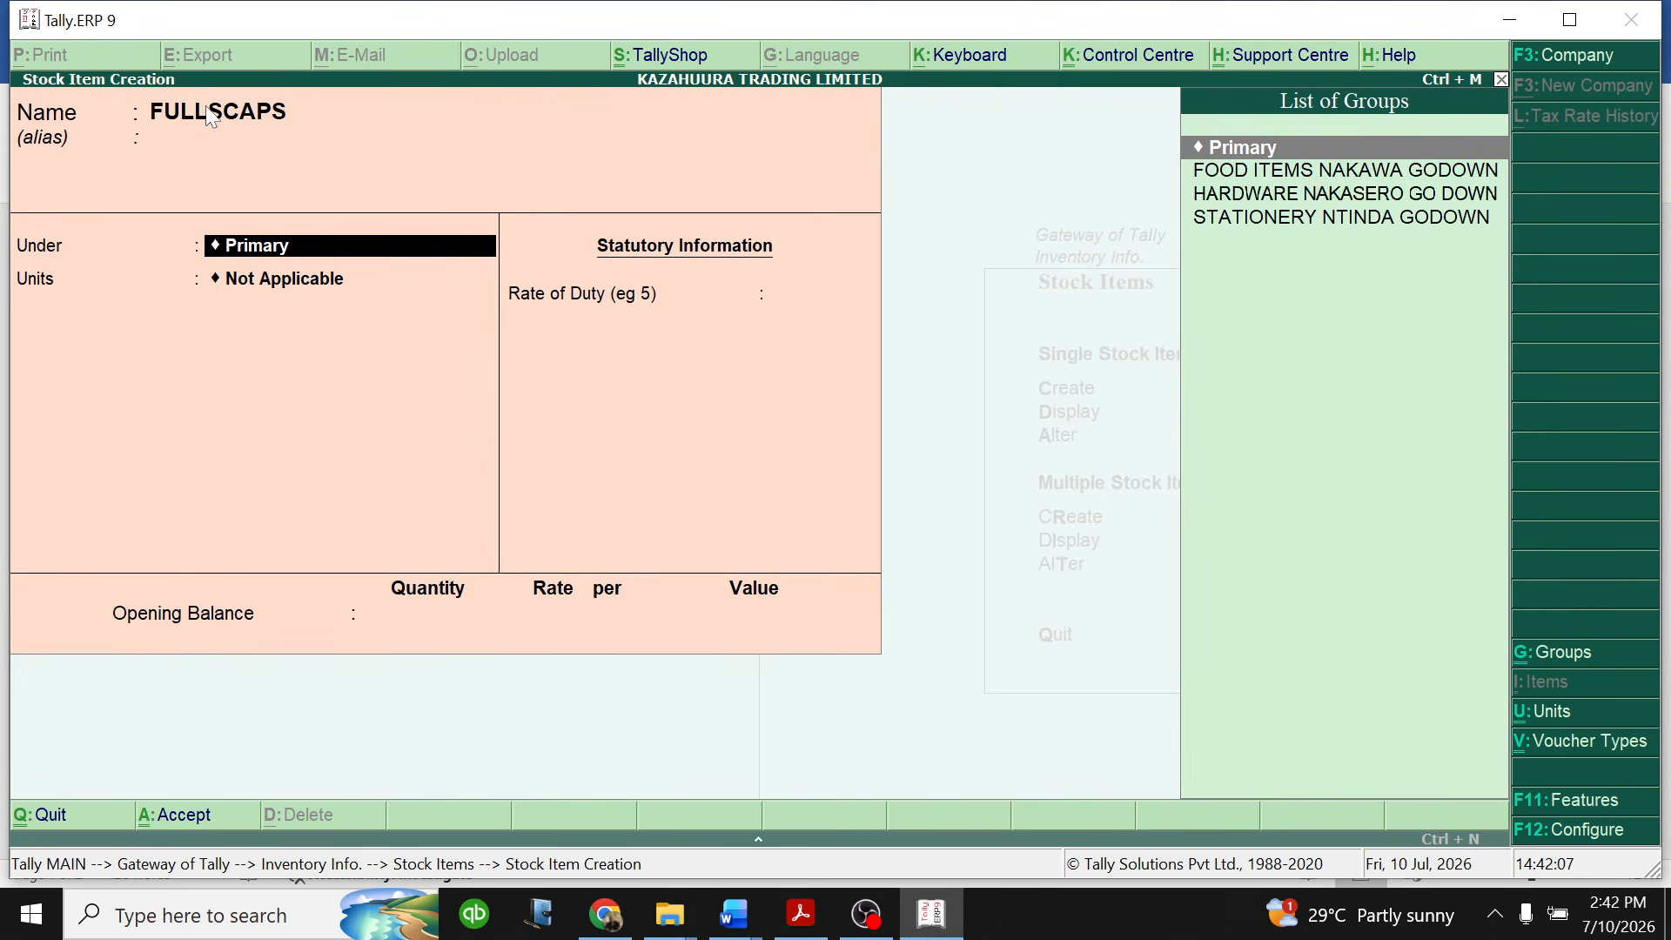
key("Down")
key("Down")
key("Down")
key("Return")
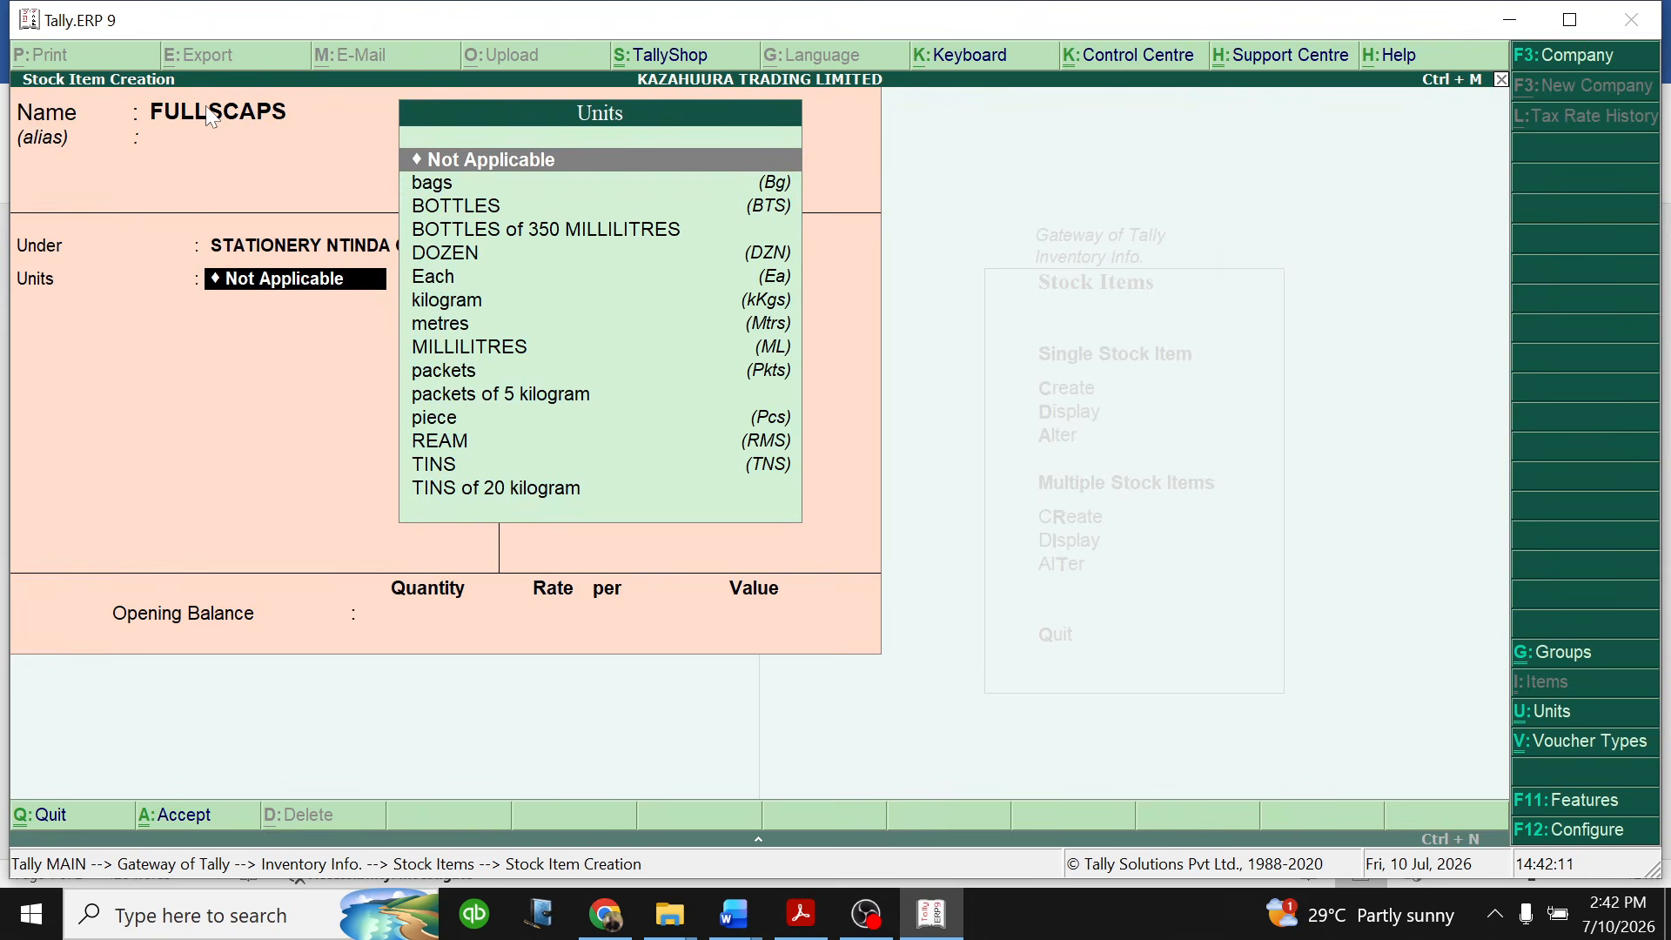
- Set the unit of measure for FULLSCAPS to REAM
key("Down")
key("Down")
key("Down")
key("Down")
key("Down")
key("Down")
key("Down")
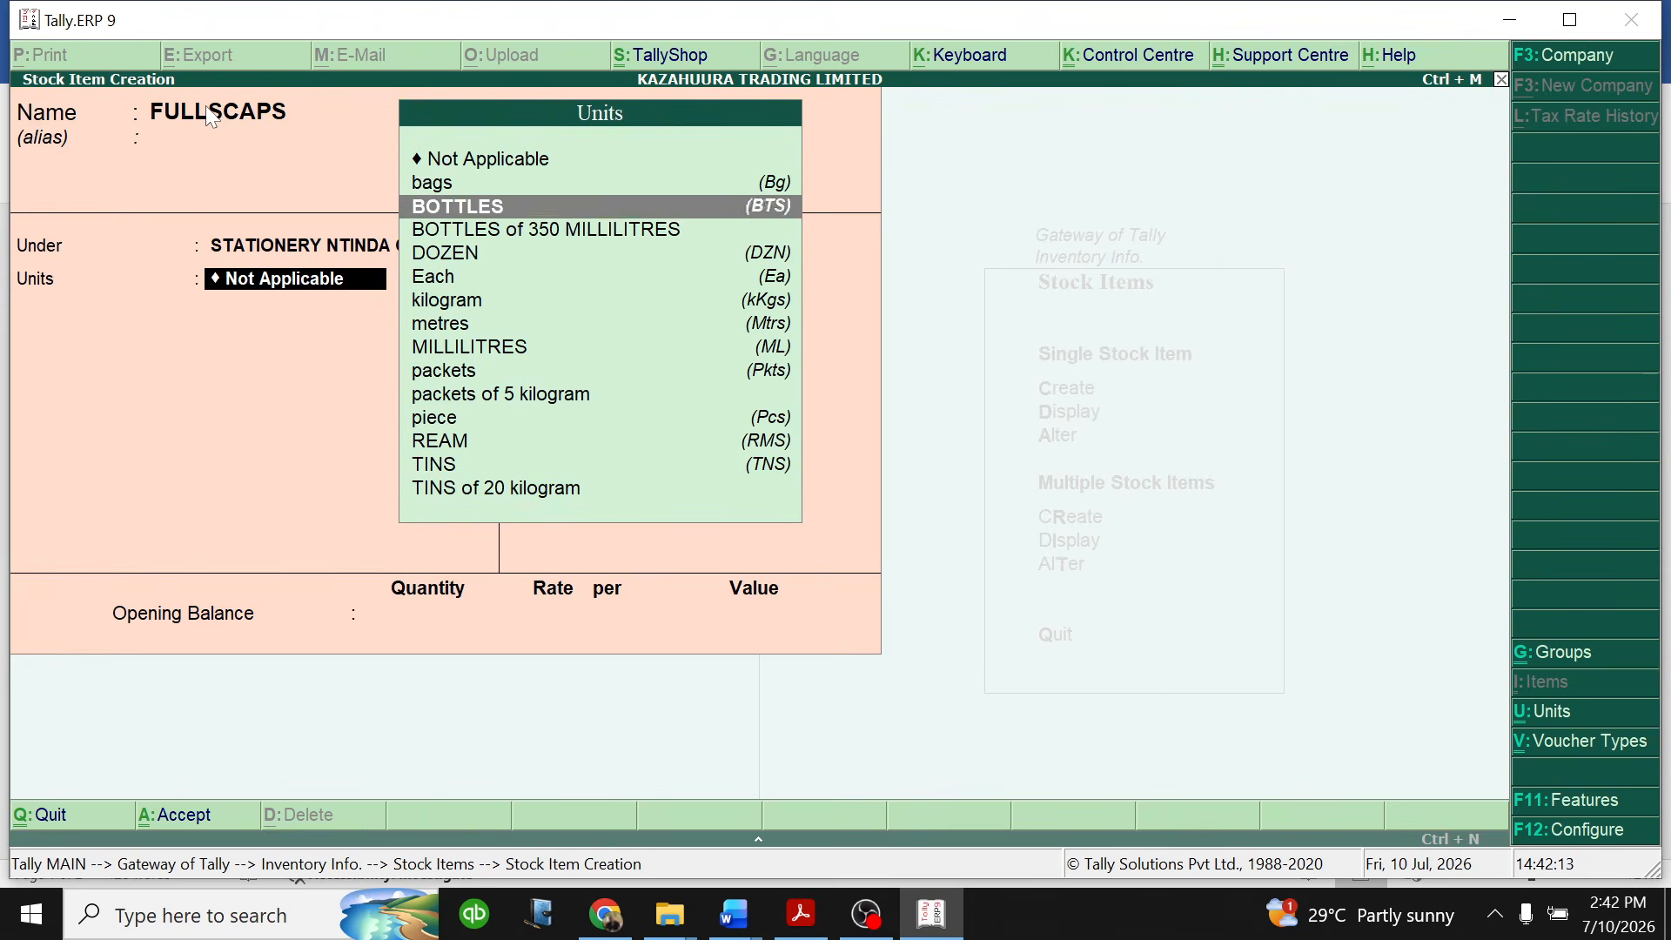
key("Down")
key("Down")
key("Down")
key("Down")
key("Down")
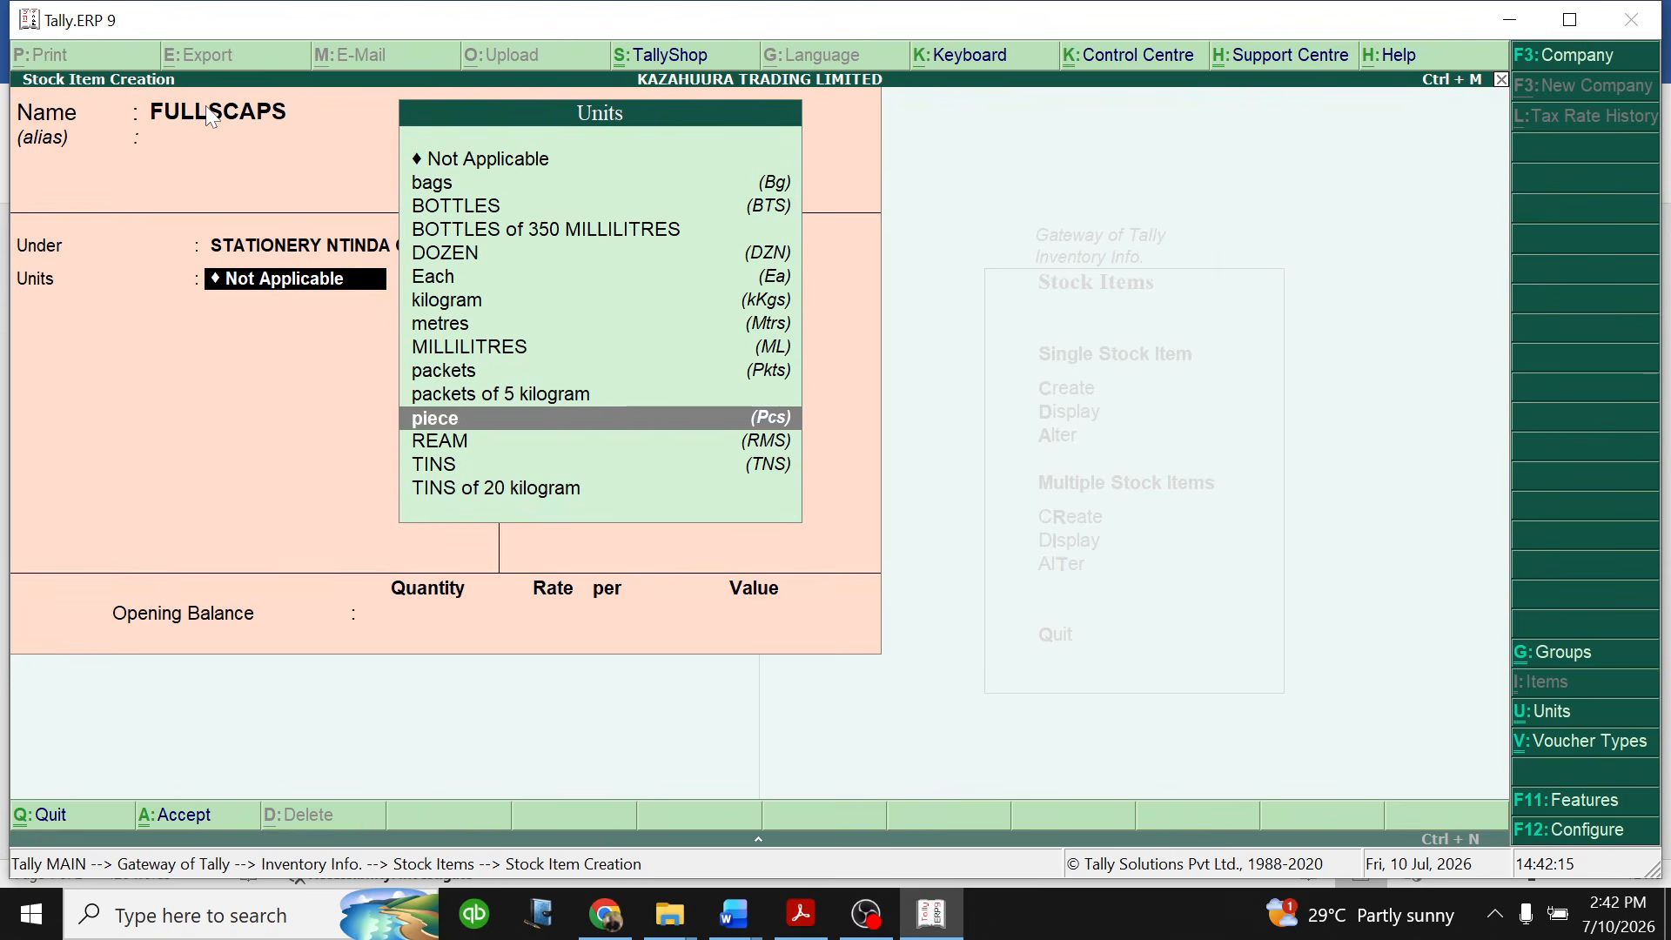
key("Return")
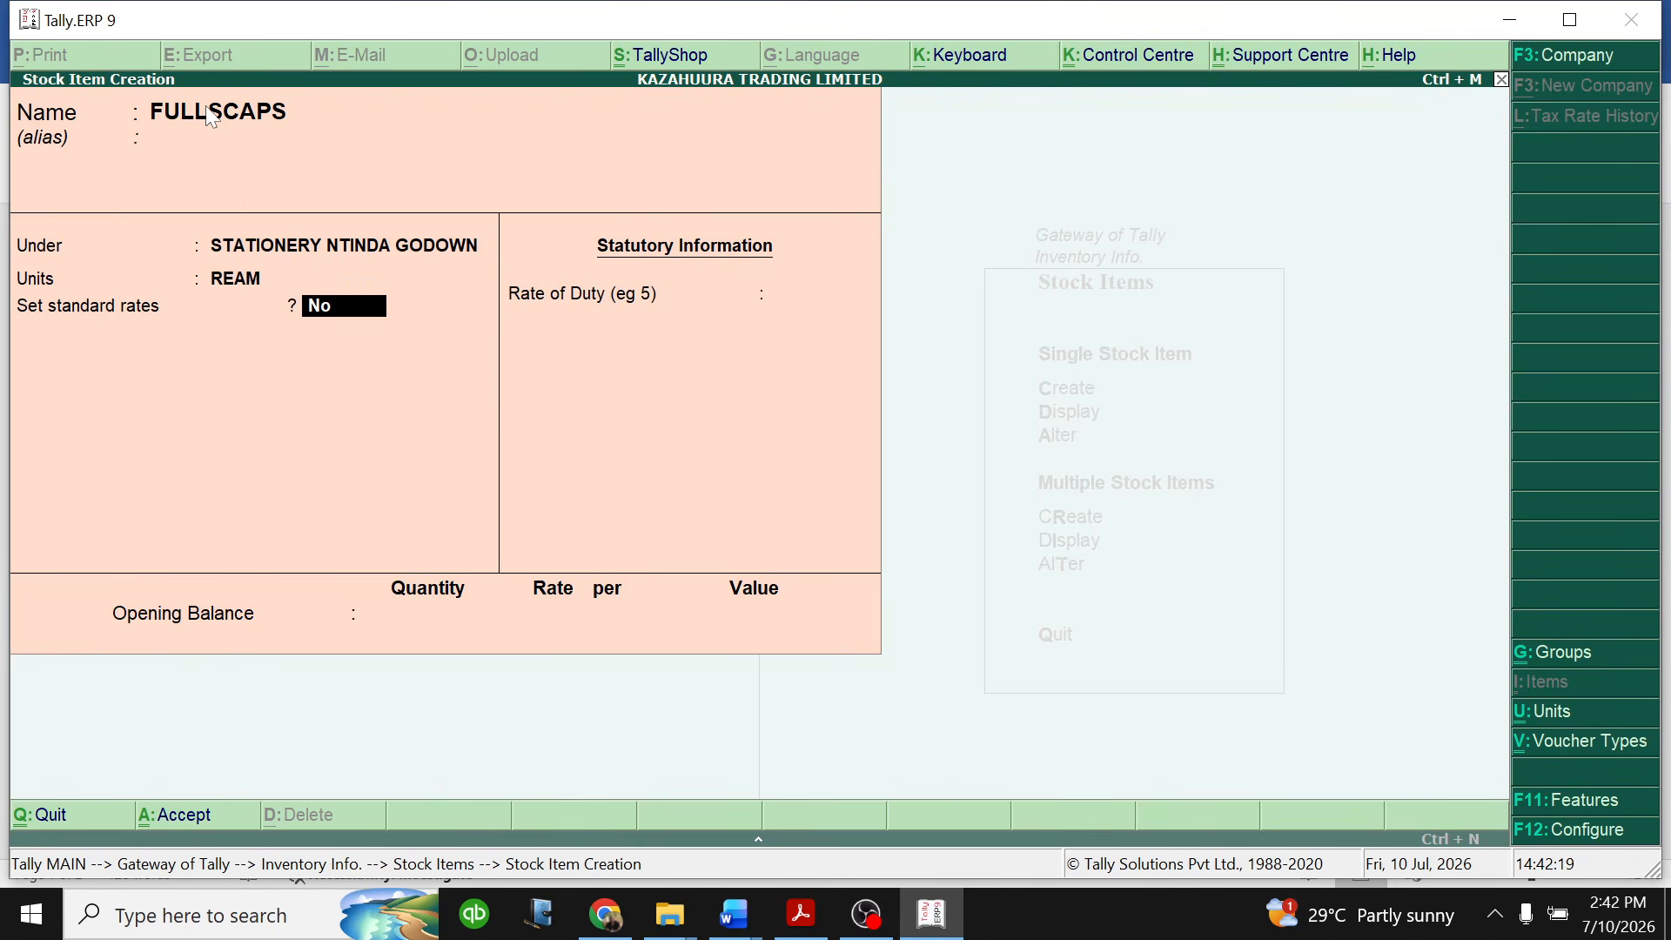
- Enable standard rates for FULLSCAPS and set its standard cost to 8,000 per ream from 1-Jan-2026
type("y")
key("Return")
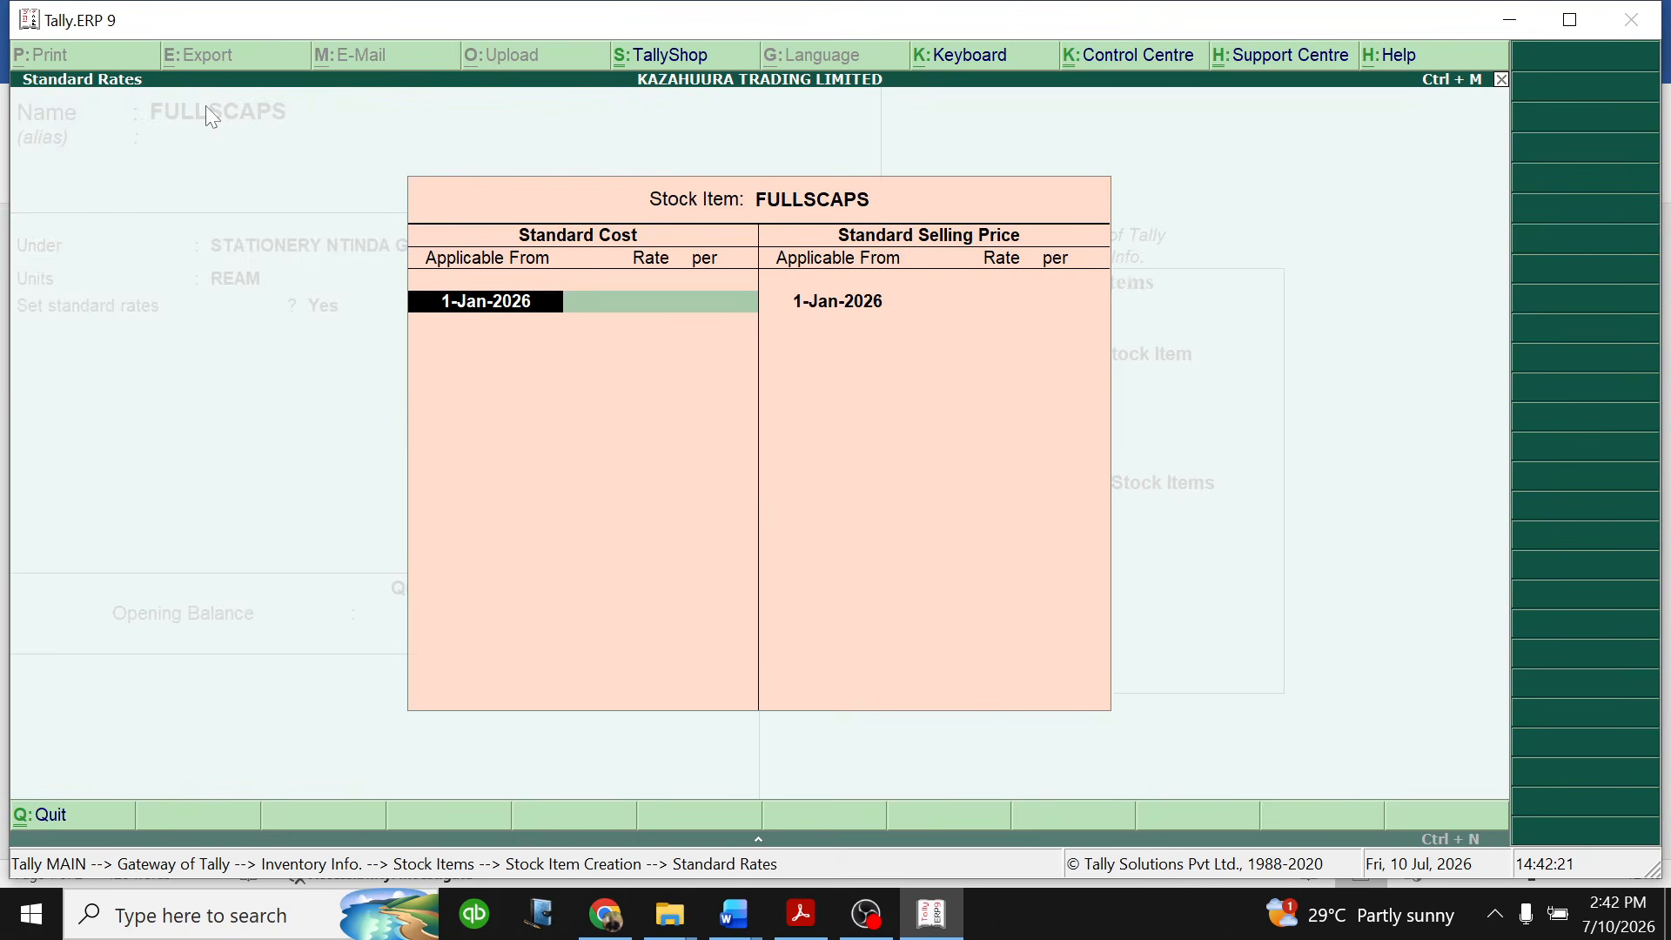
key("Return")
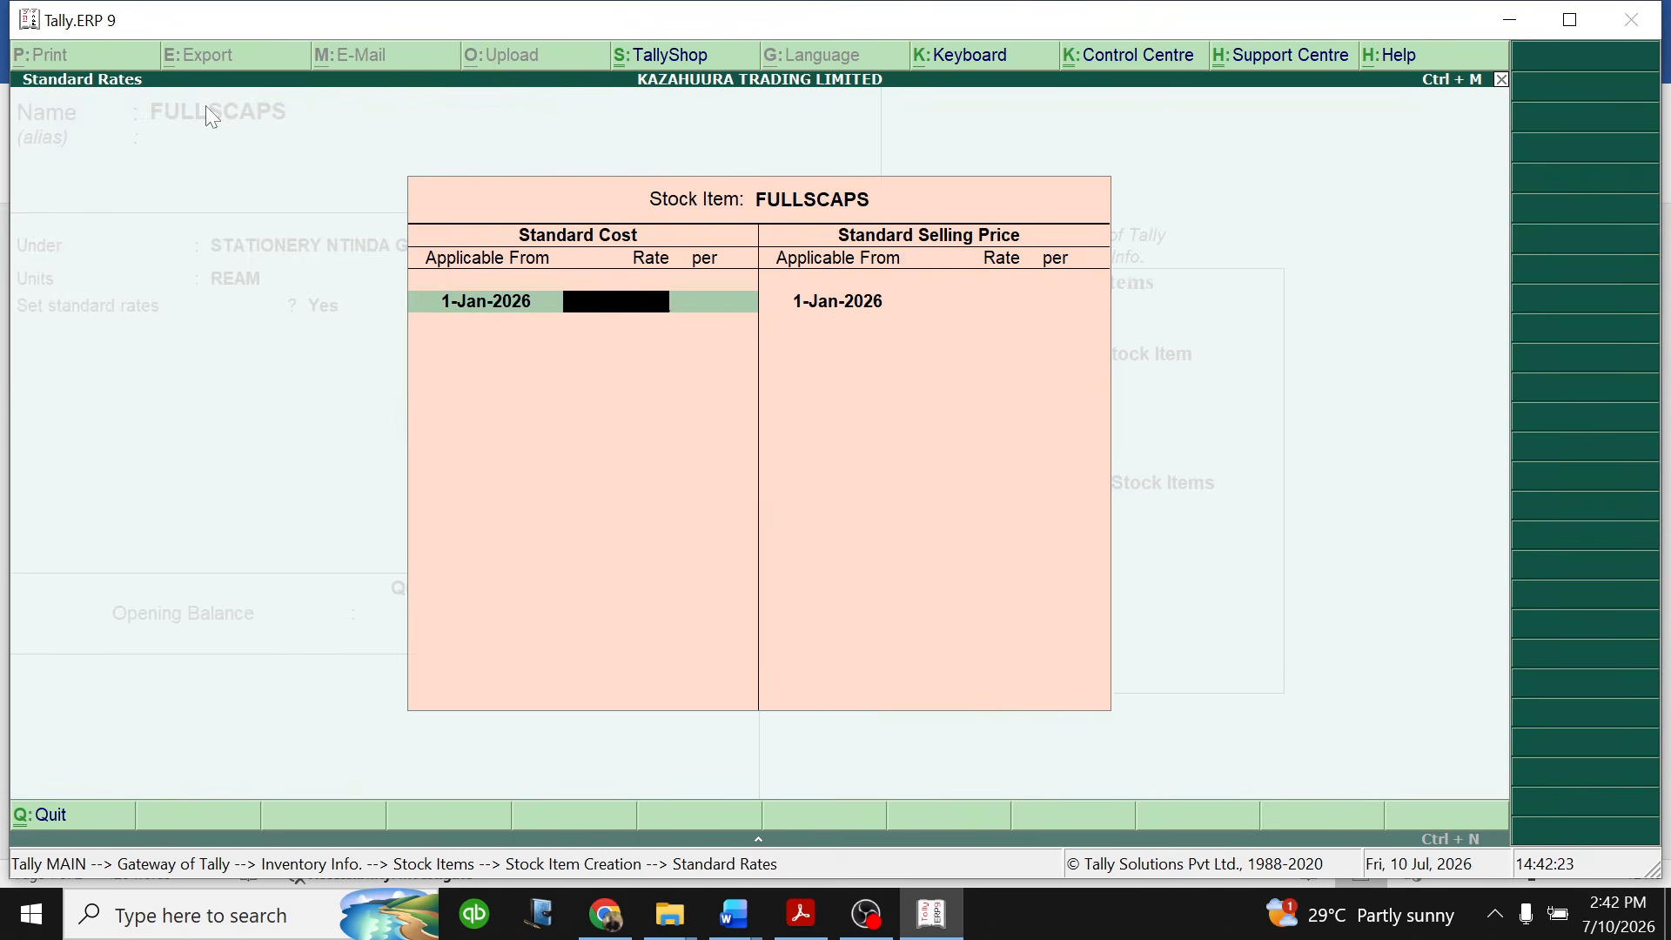
type("8000")
key("Return")
key("Return")
key("Return")
key("Return")
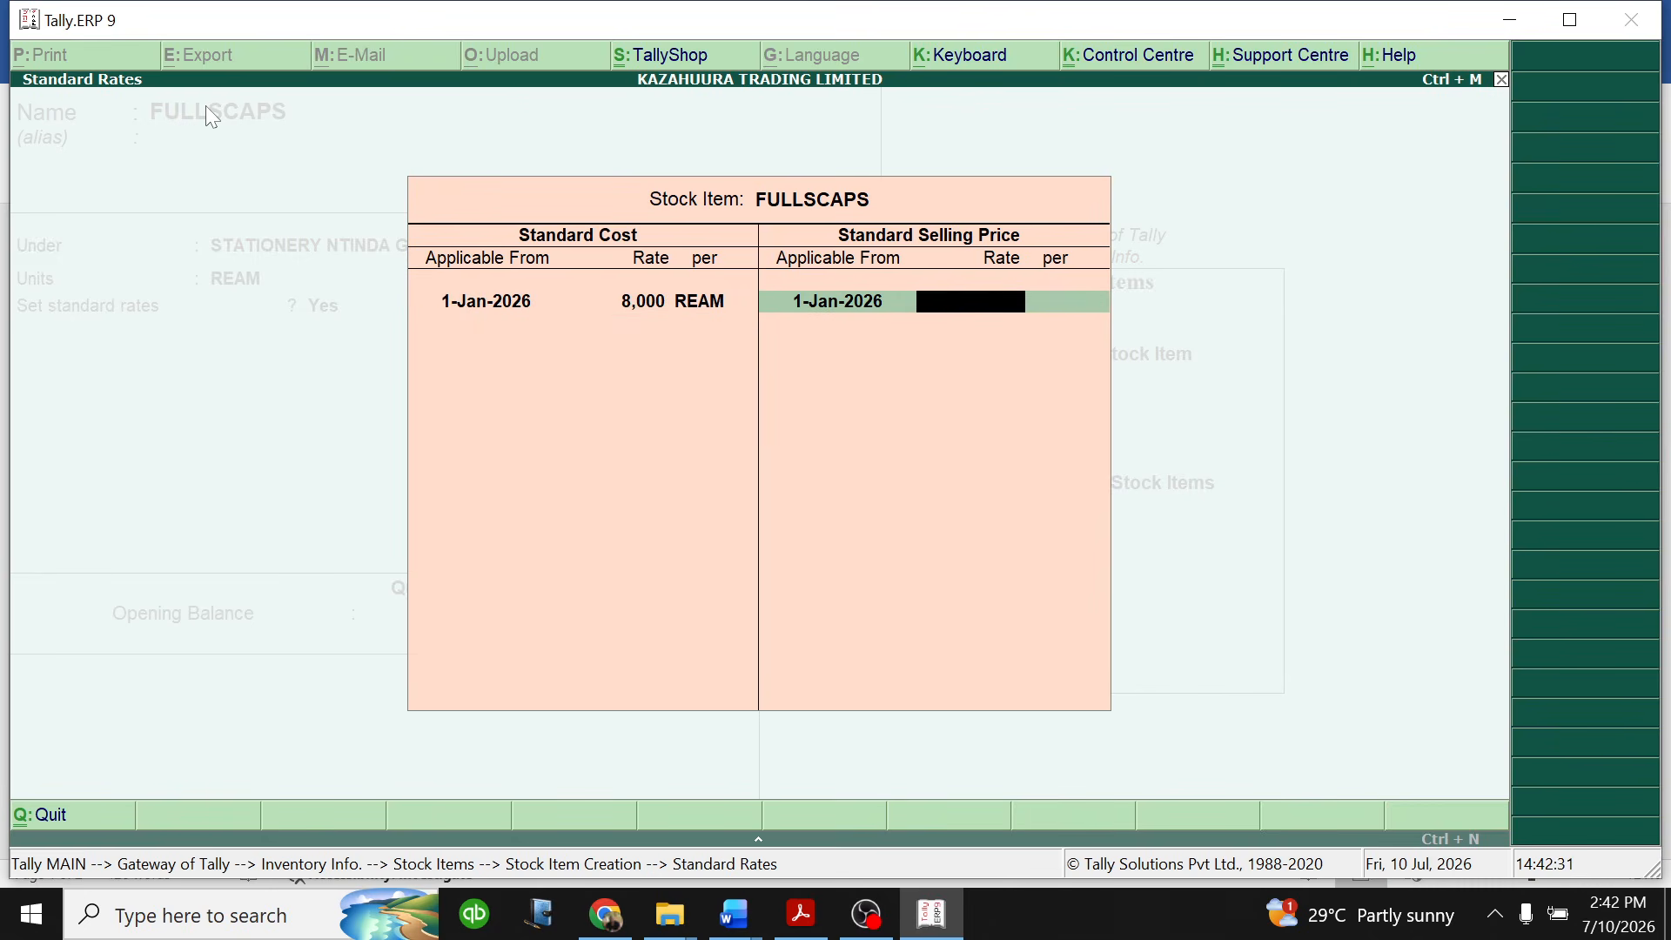
- Set the FULLSCAPS standard selling price to 13,000 per ream from 1-Jan-2026 and finish the standard rates
type("13000")
key("Return")
- Set the FULLSCAPS rate of duty to 18 and its opening quantity to 5,000 reams
key("Return")
key("Return")
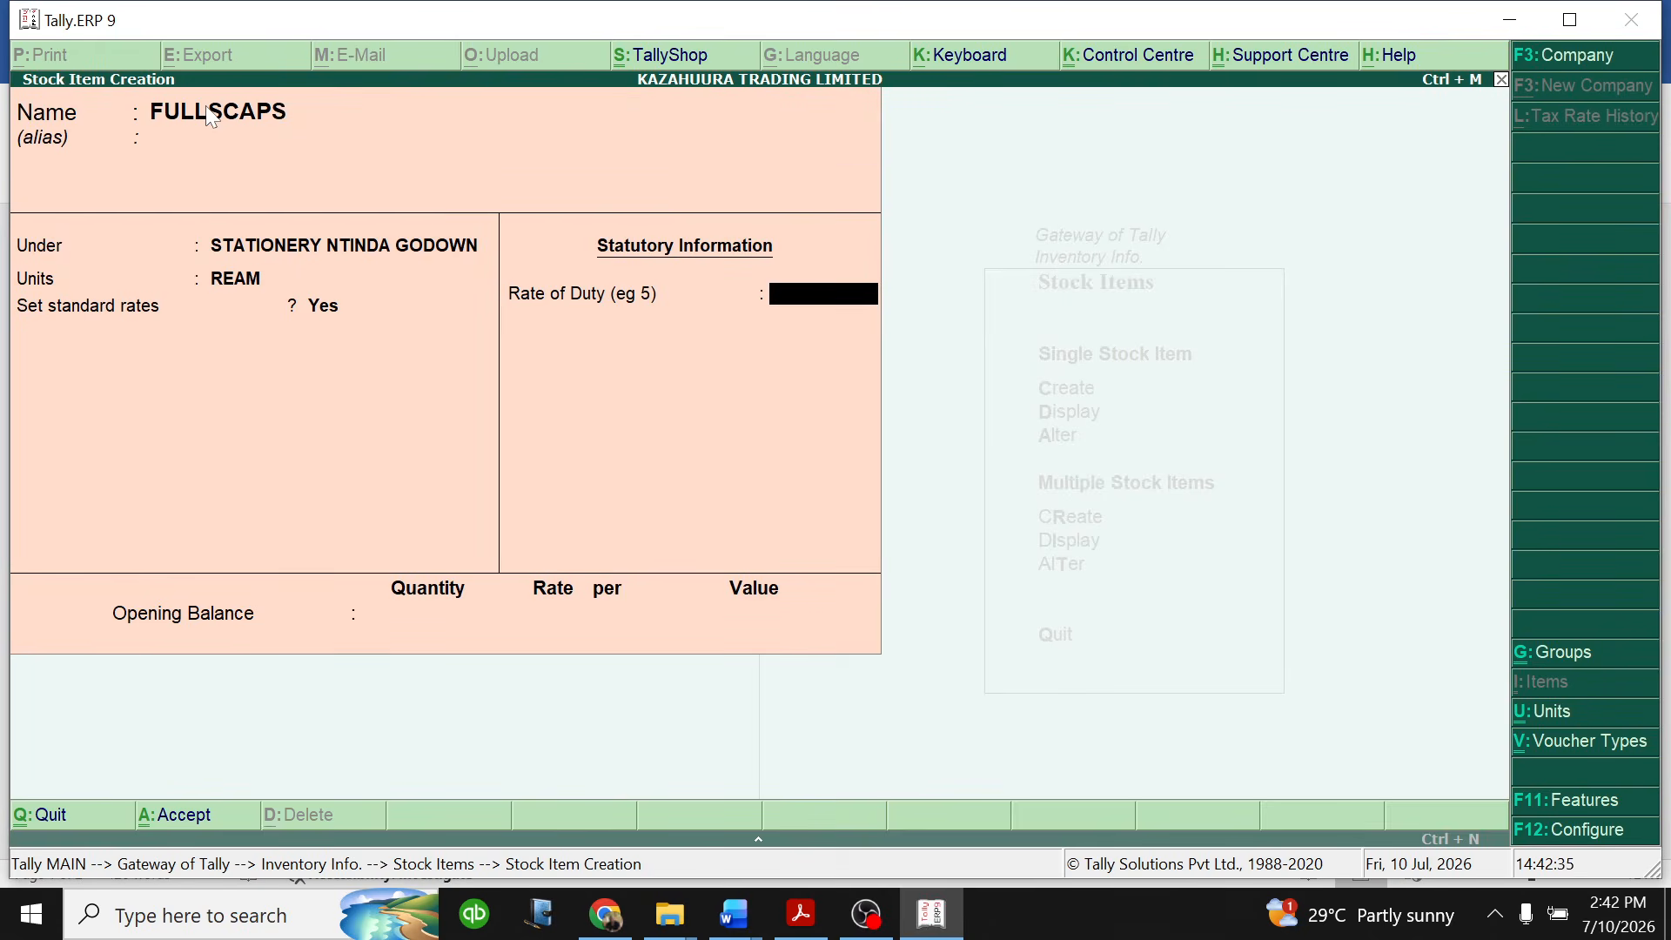
type("18")
key("Return")
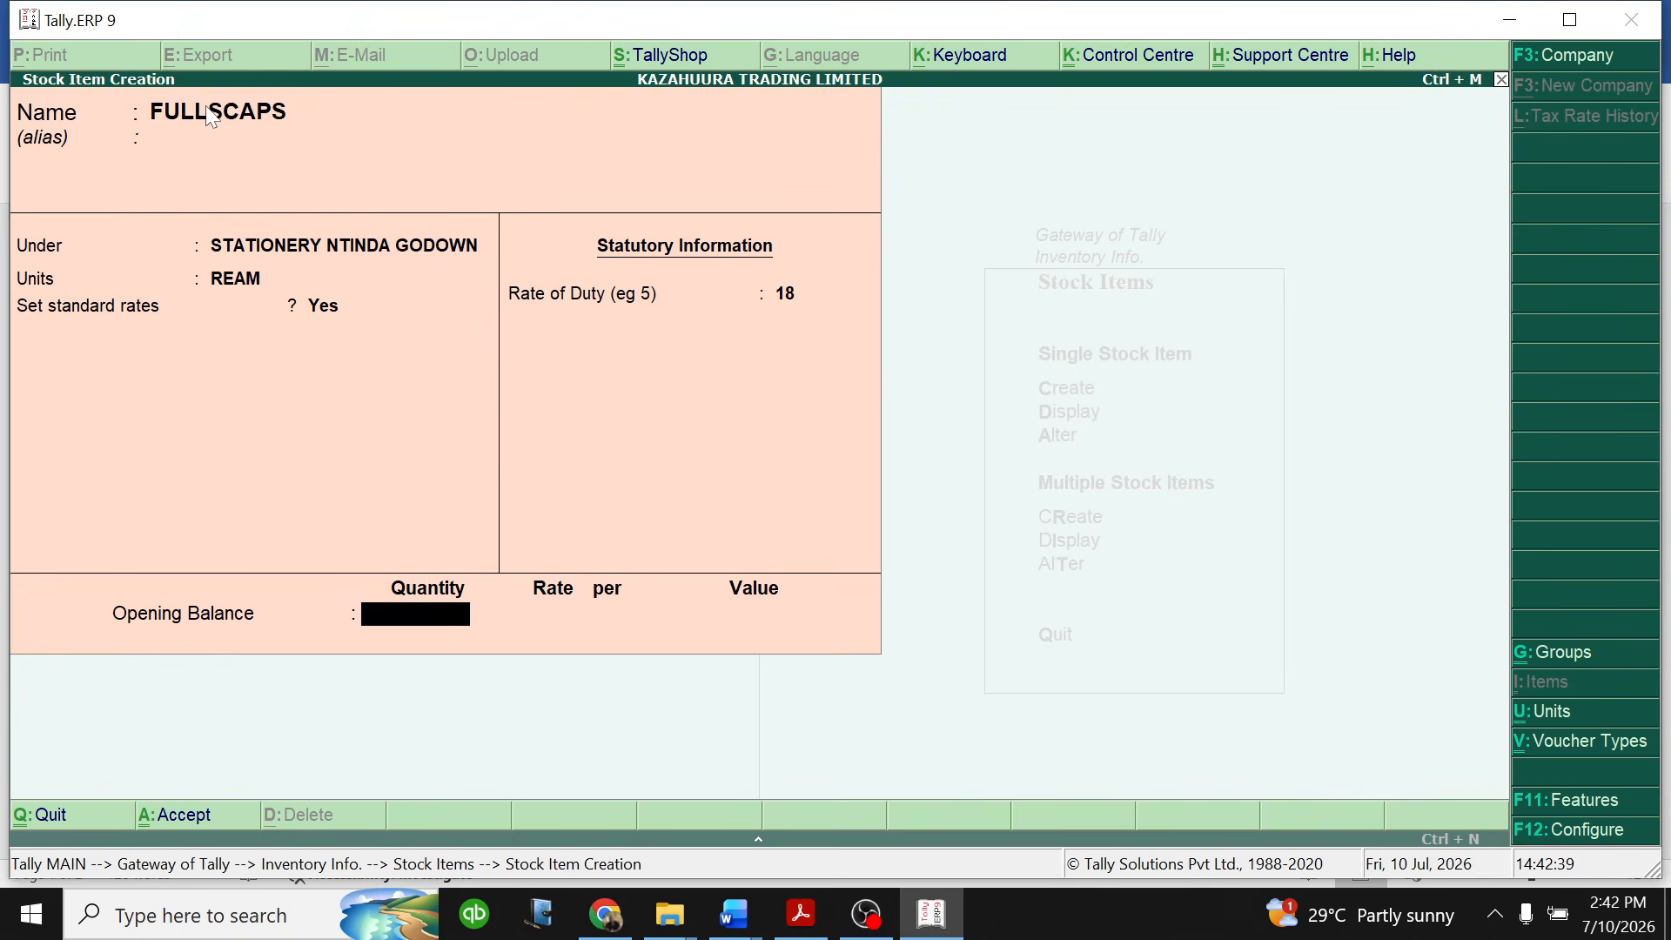
type("5000")
key("Return")
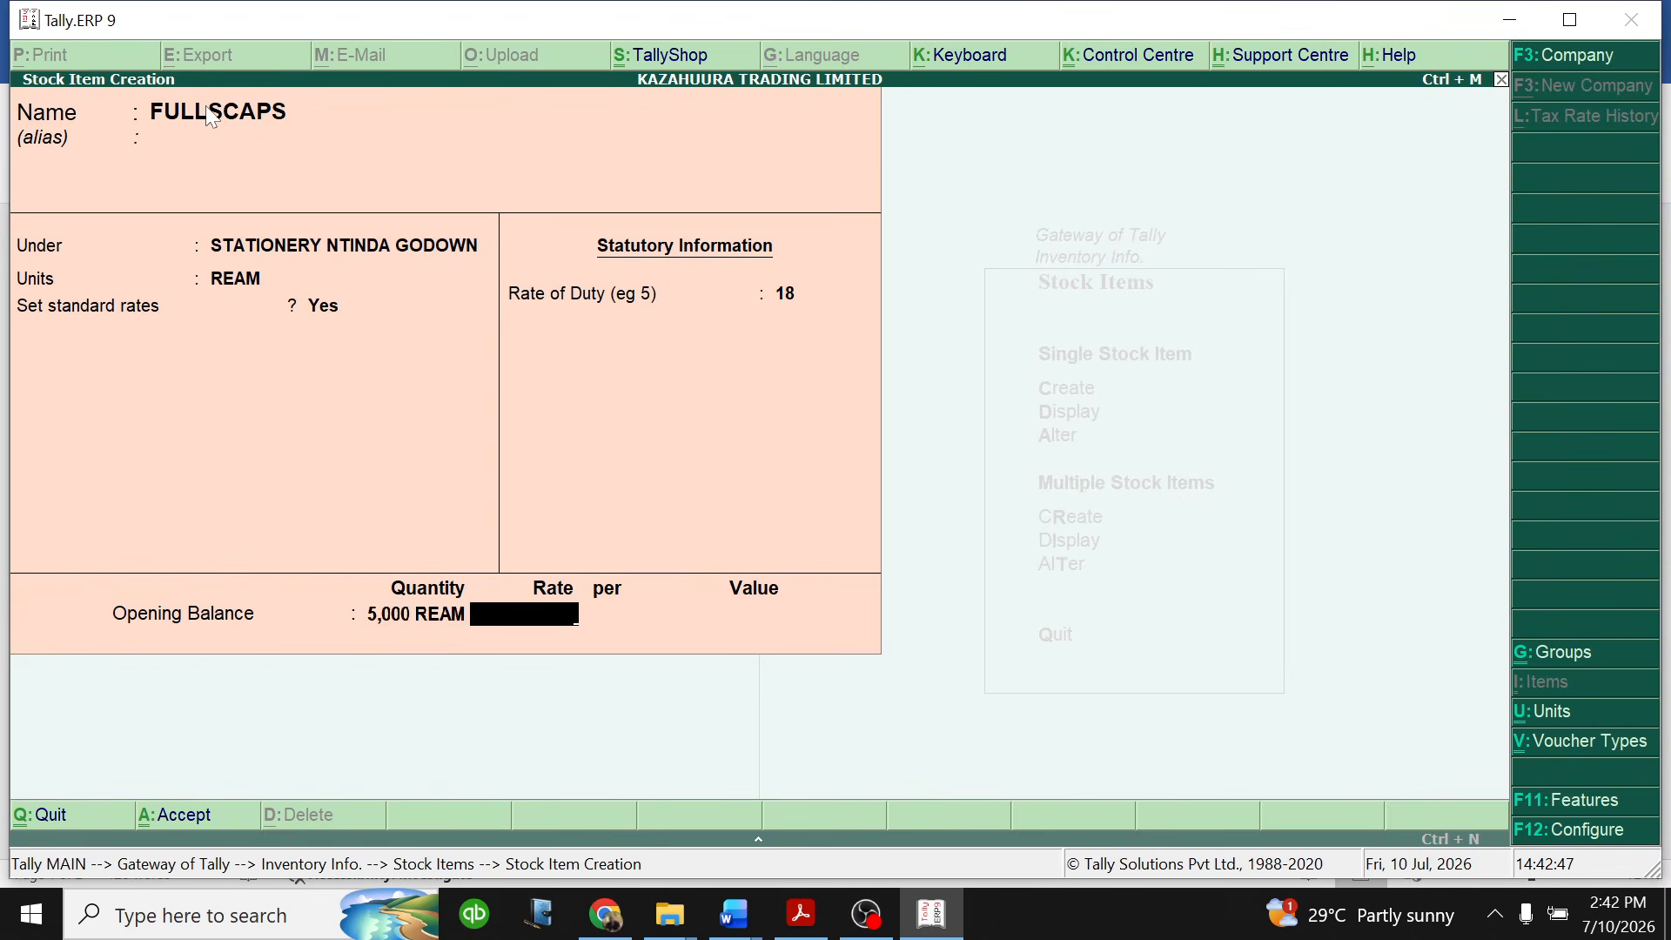
- Set the FULLSCAPS opening balance rate to 8,000 per ream and save the stock item
type("8000")
key("Return")
key("Return")
key("Return")
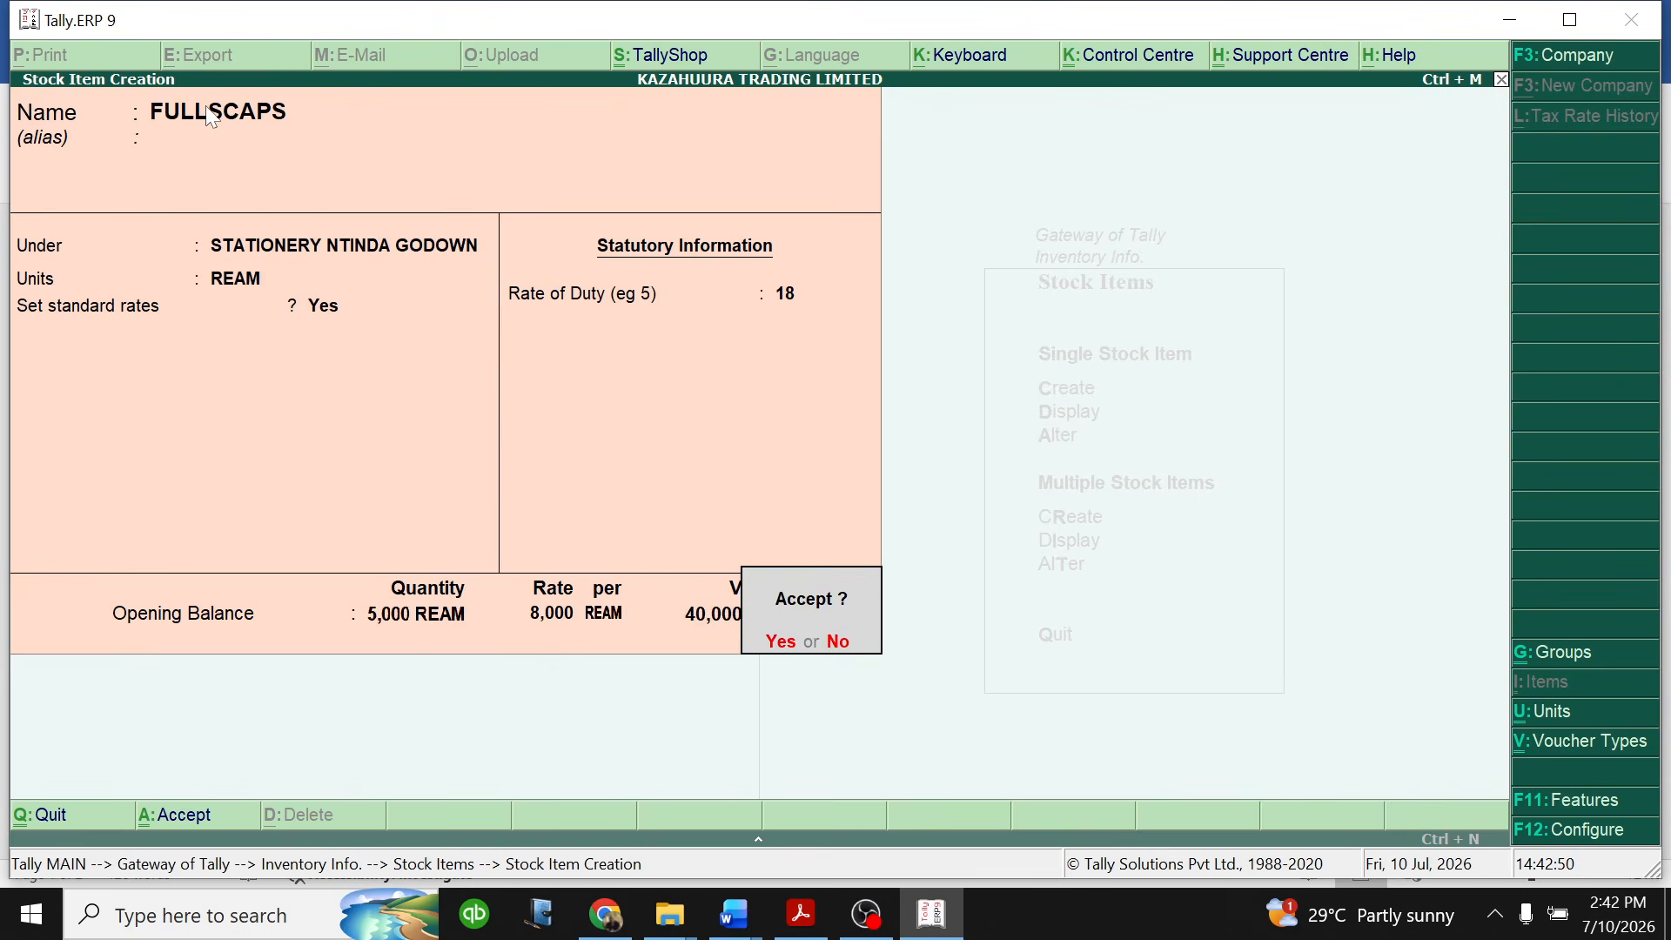
key("Return")
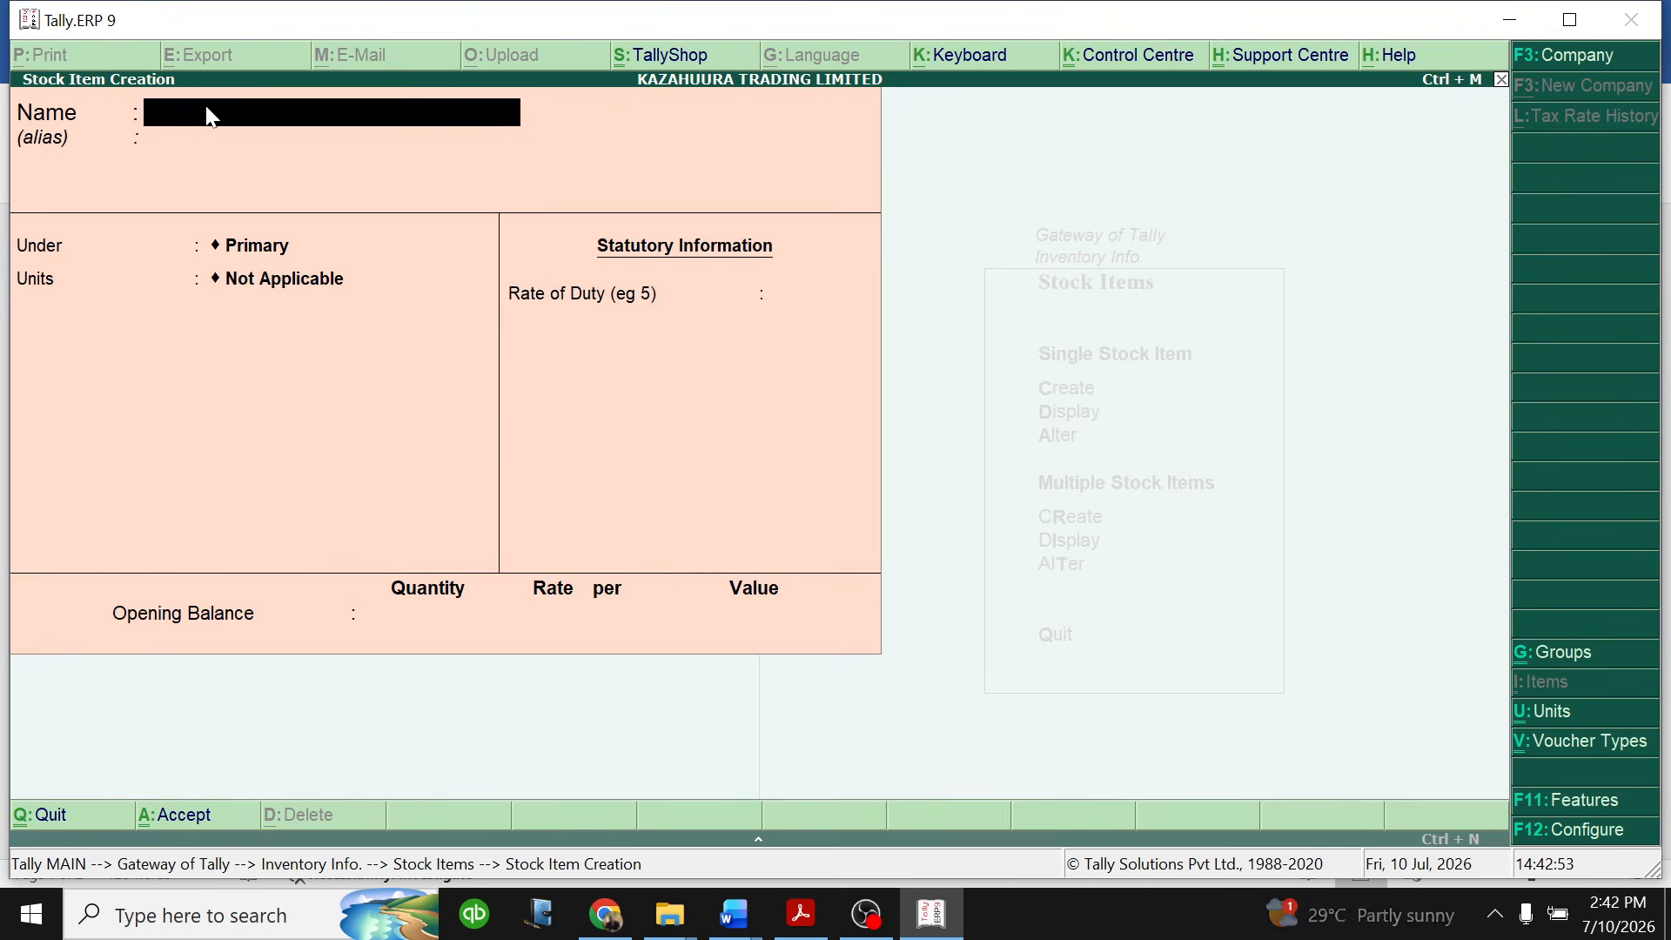
- Name the next stock item CHALK and place it under the STATIONERY NTINDA GODOWN group
type("CHALK")
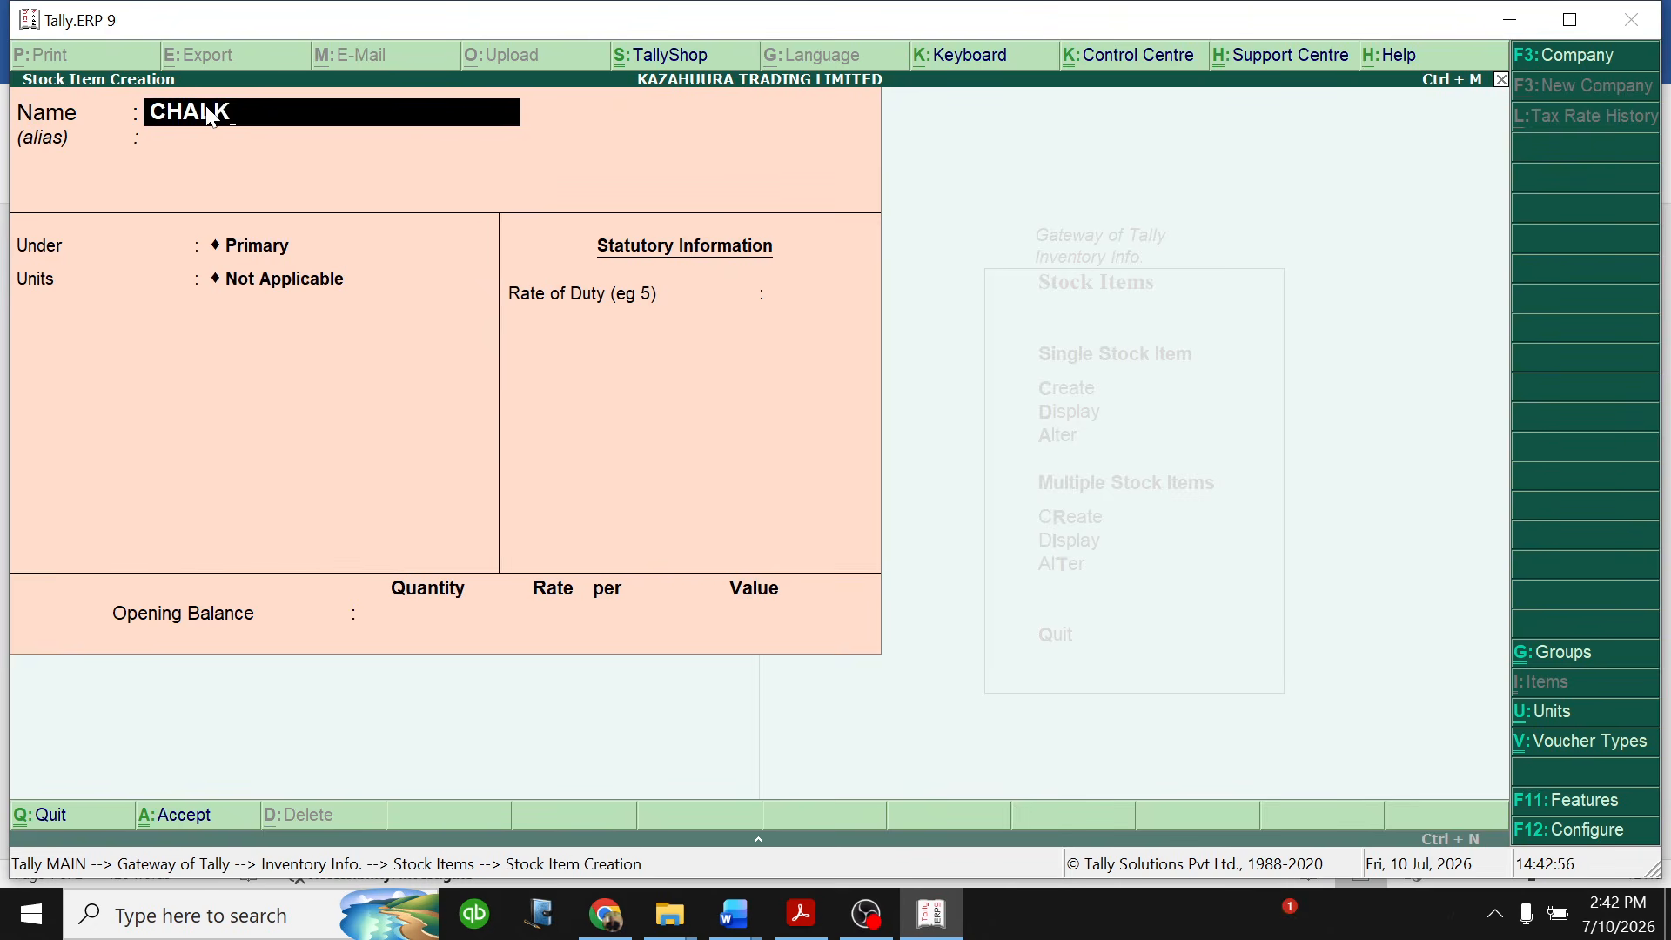
key("Return")
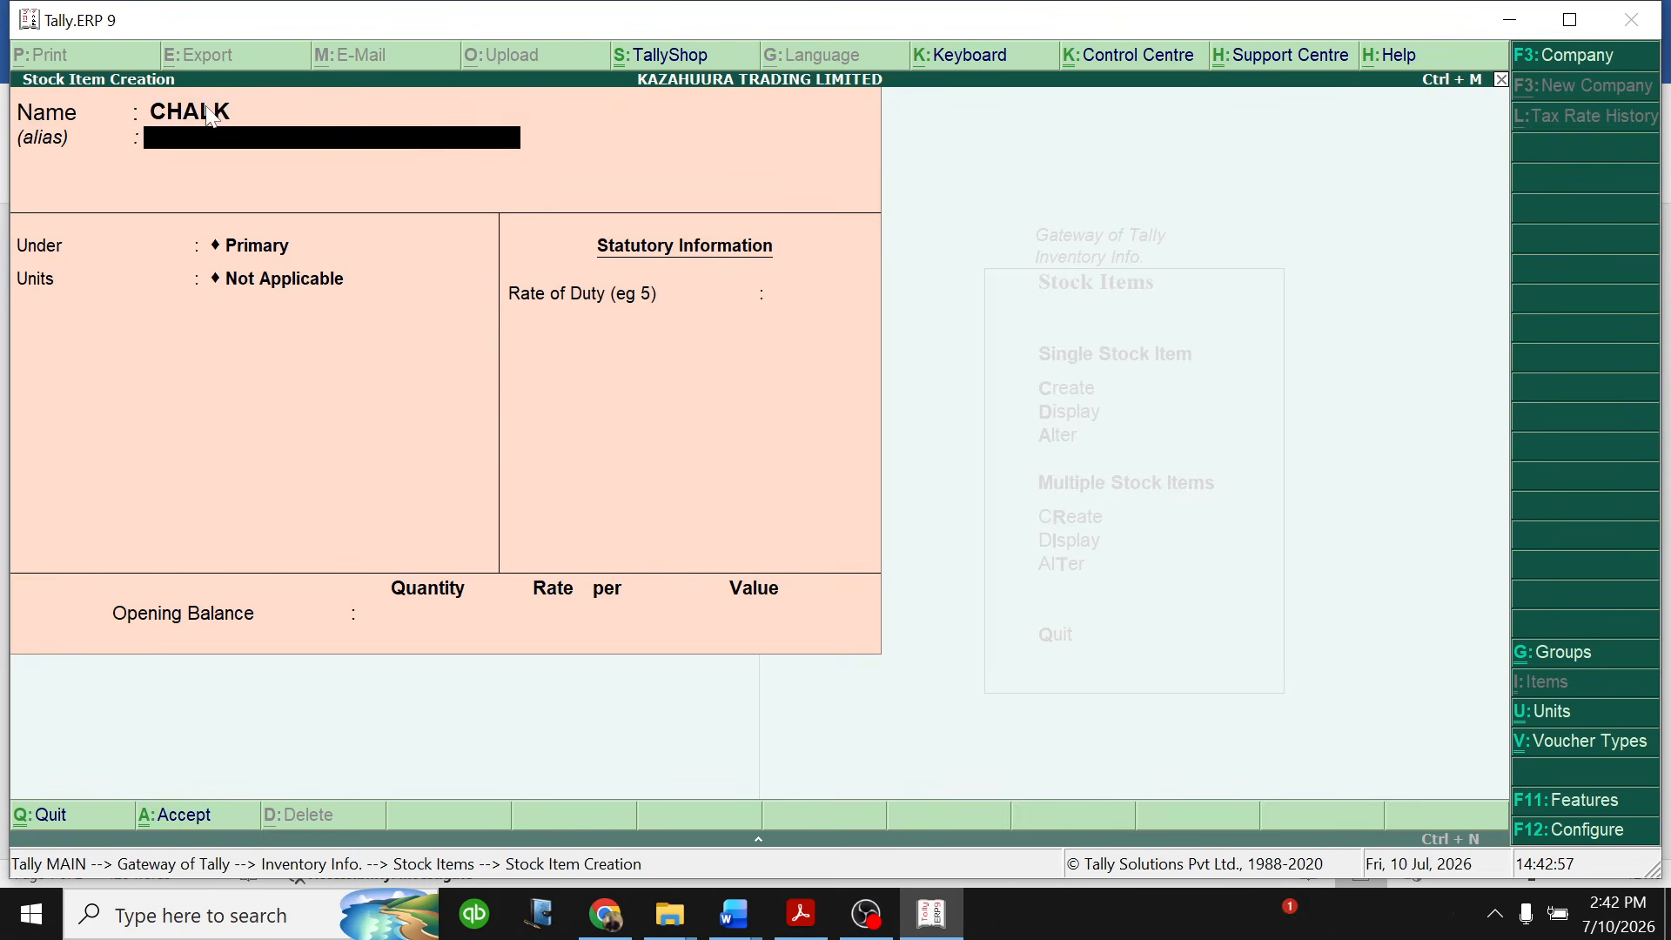
key("Return")
key("Down")
key("Down")
key("Down")
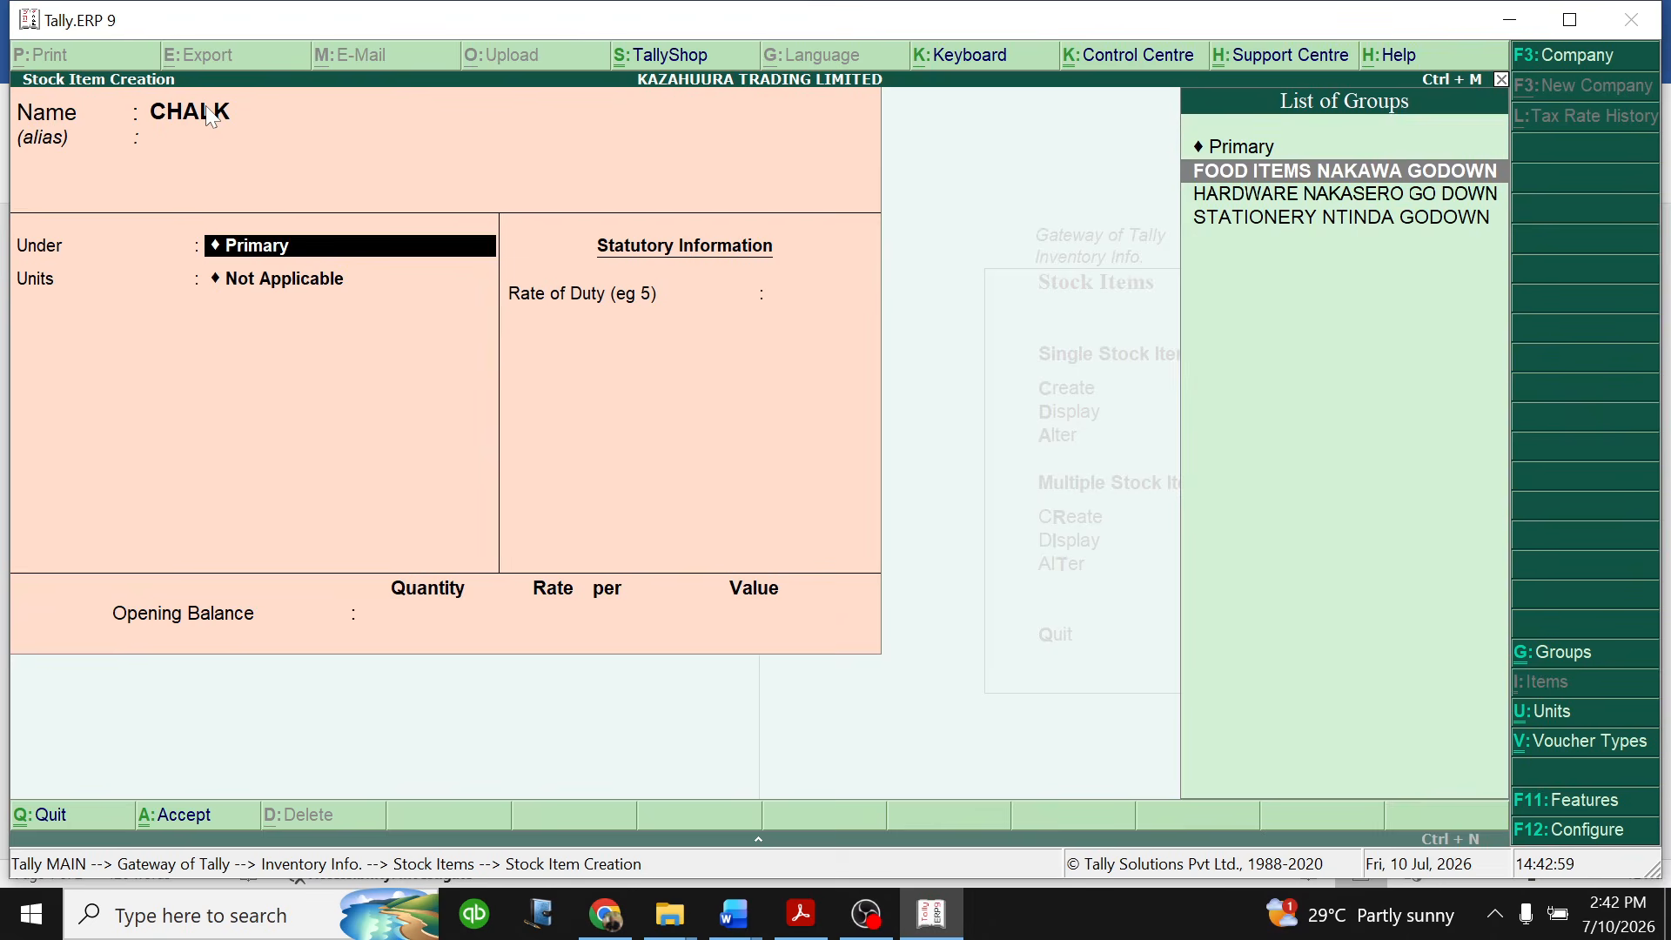
key("Return")
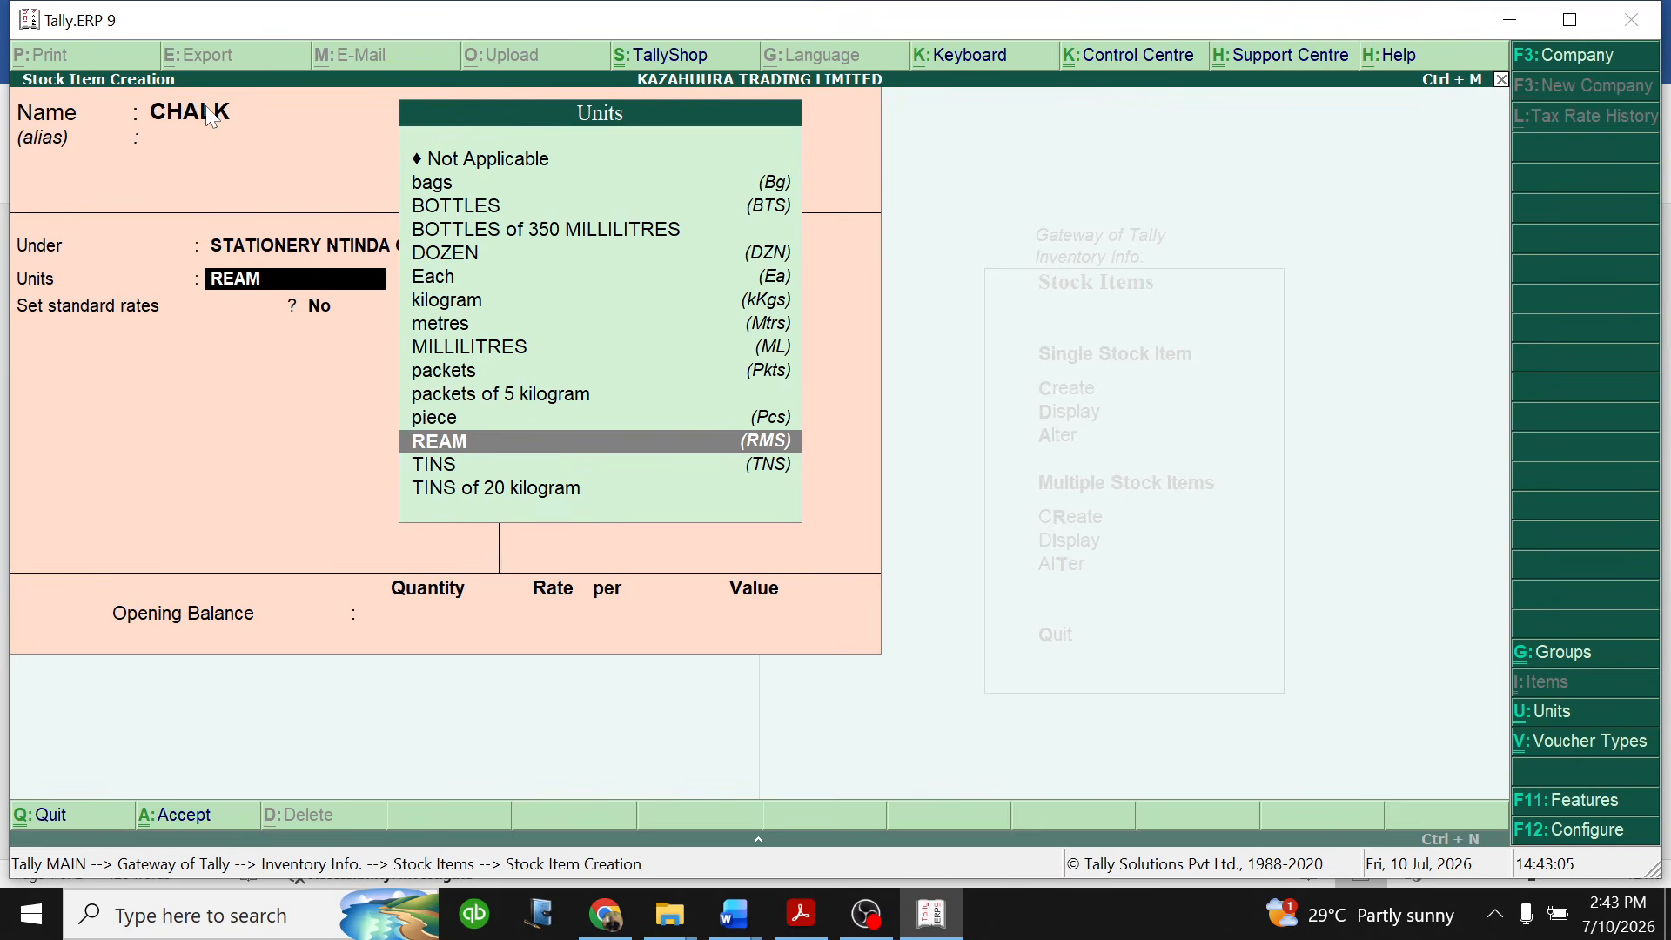
- Set the unit of measure for CHALK to DOZEN
key("Up")
key("Up")
key("Up")
key("Up")
key("Up")
key("Up")
key("Up")
key("Up")
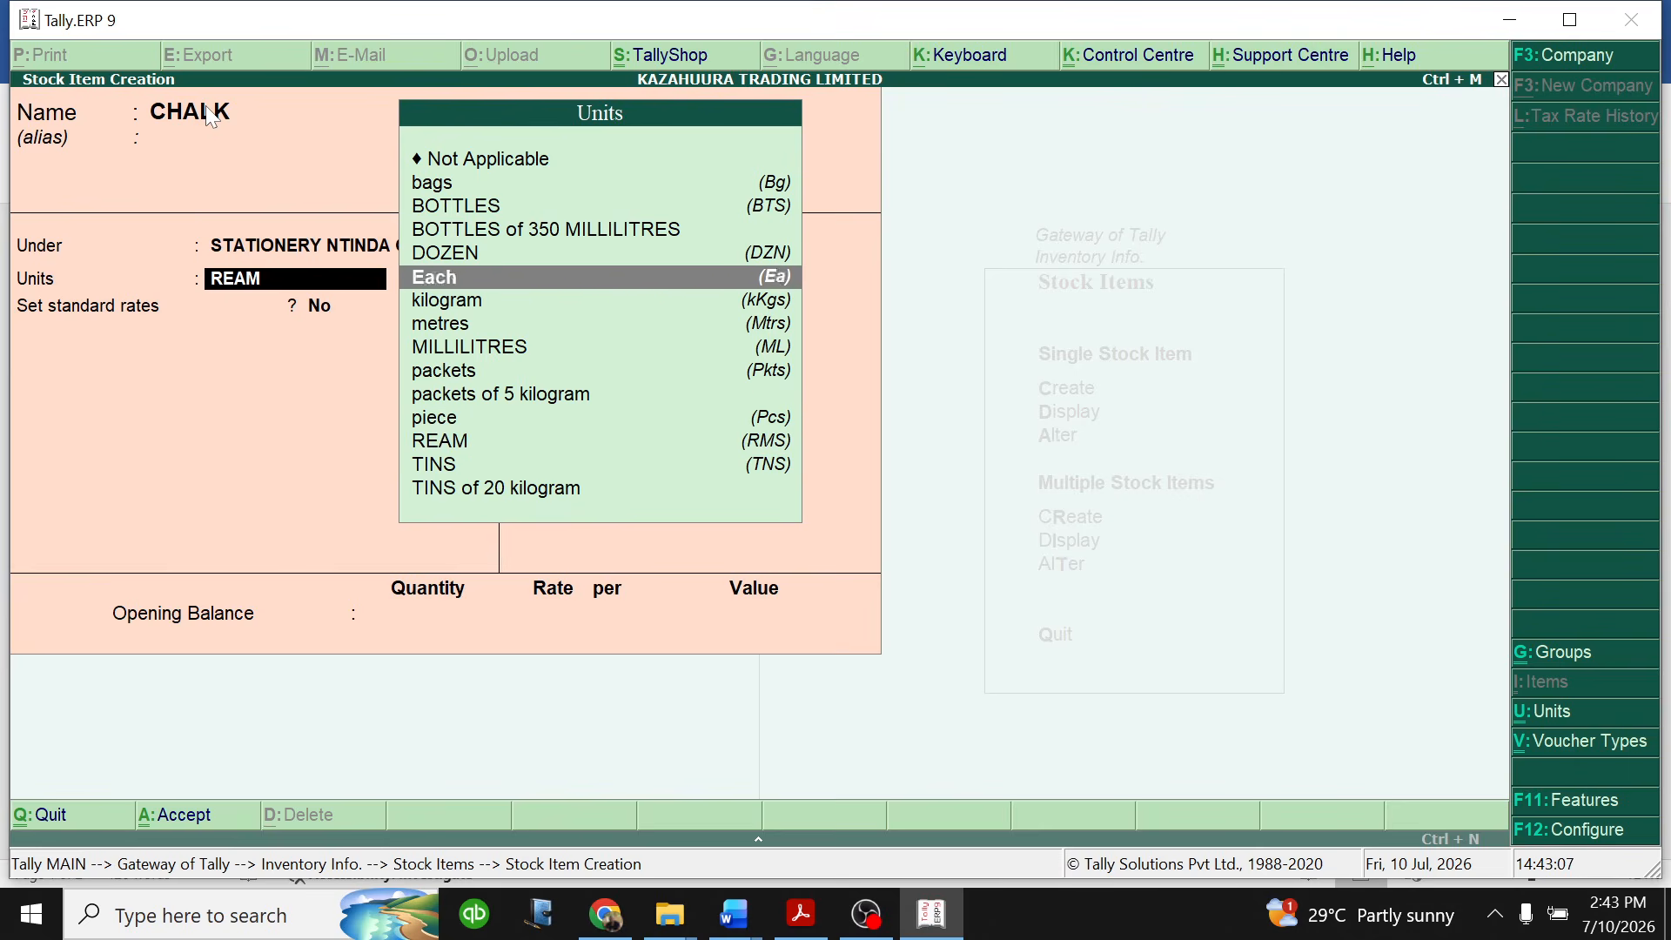
key("Return")
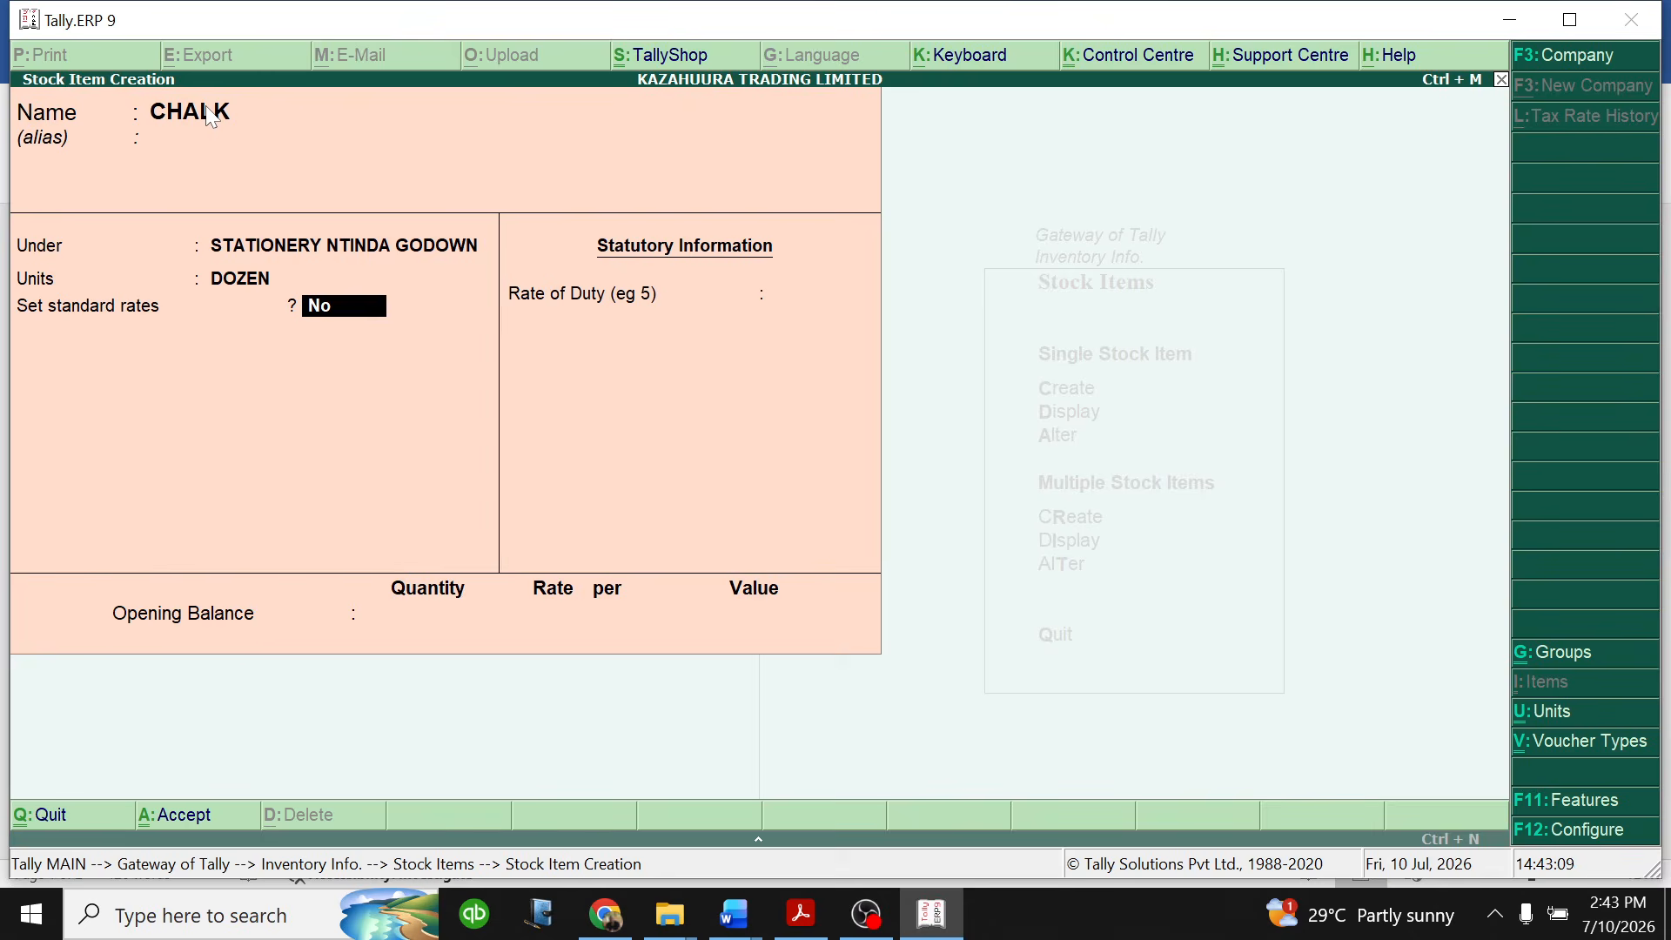
- Enable standard rates for CHALK and set its standard cost to 6,000 per dozen from 1-Jan-2026
type("y")
key("Return")
key("Return")
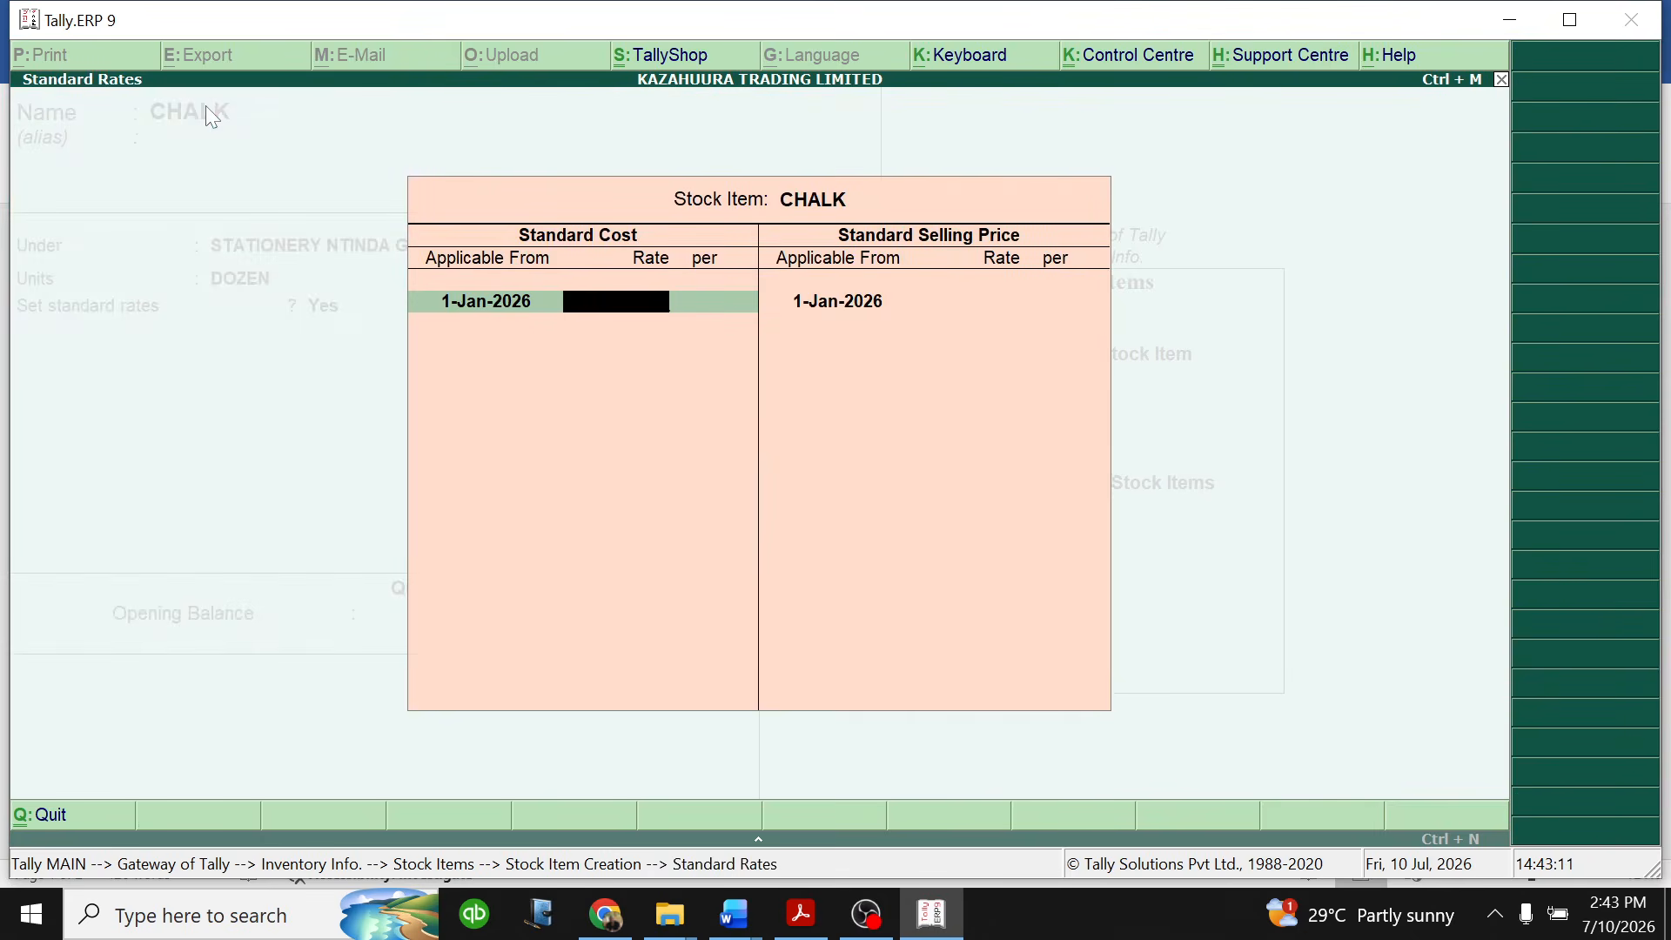
type("6000")
key("Return")
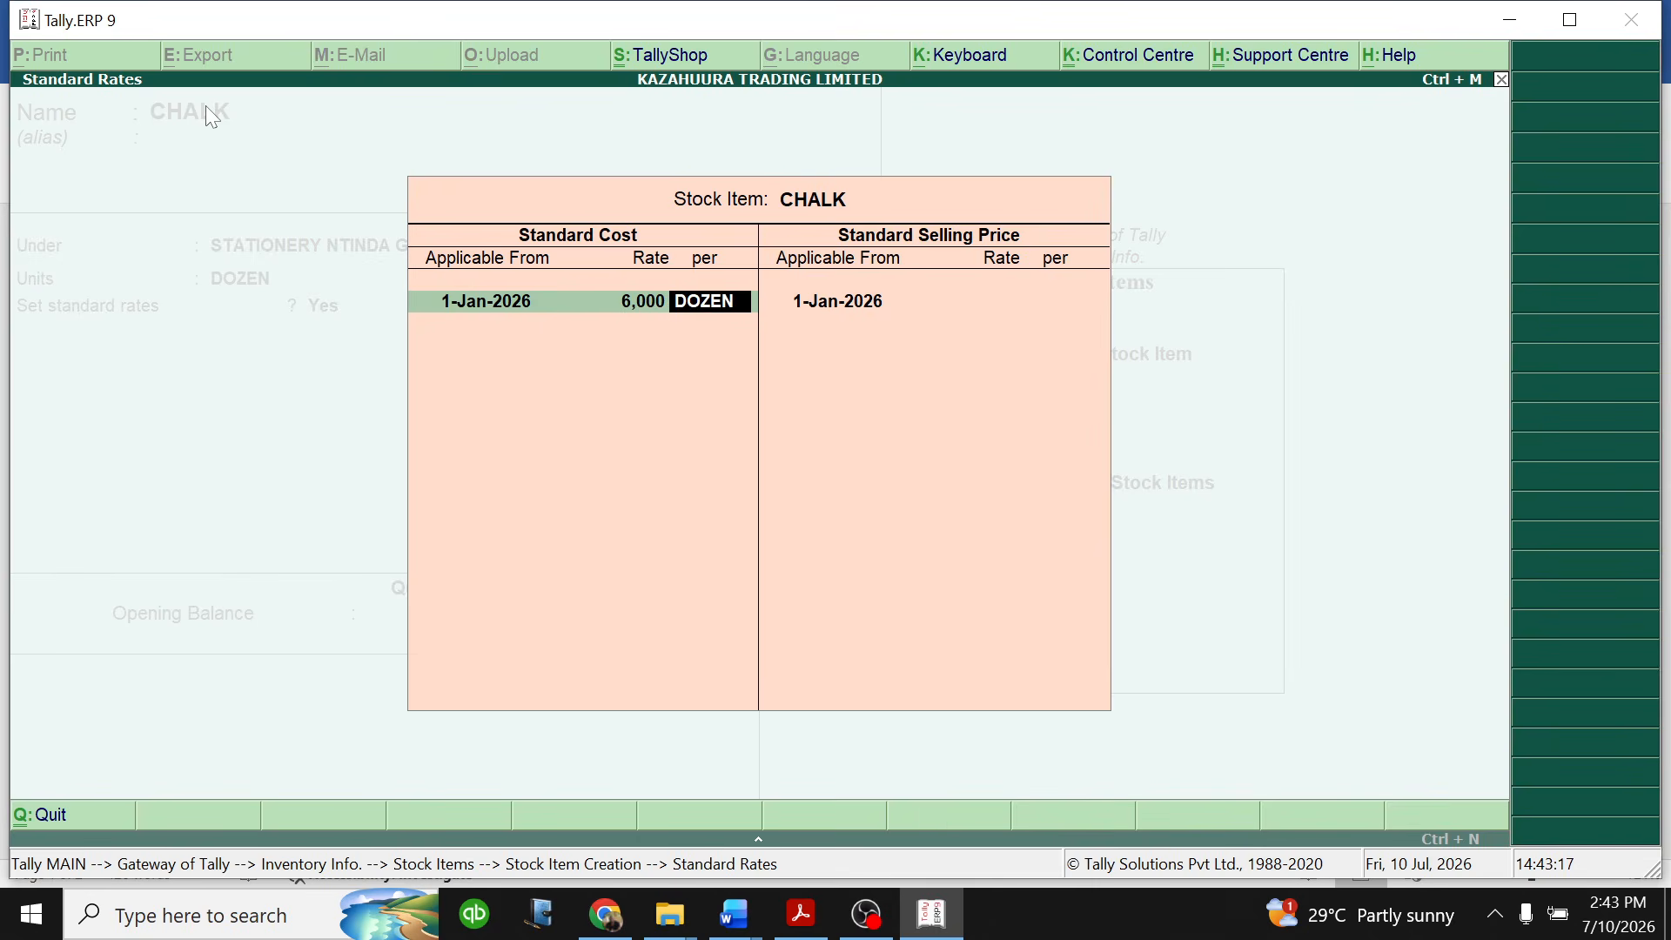
key("Return")
key("Return")
key("Return")
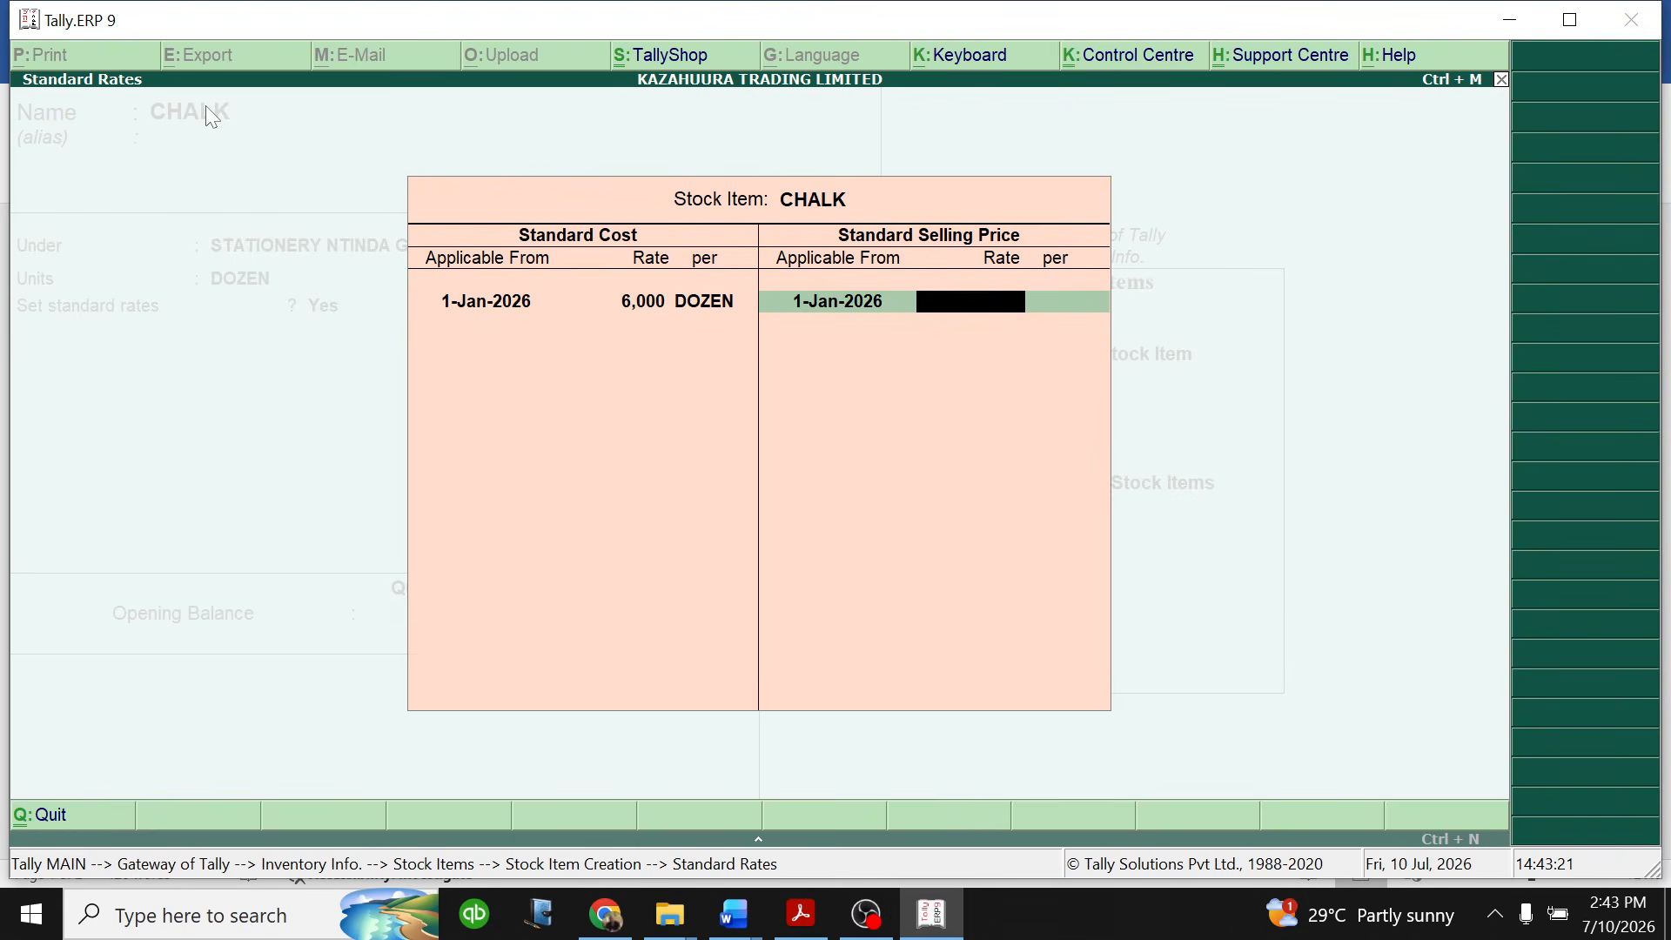
- Set the CHALK standard selling price to 13,000 per dozen from 1-Jan-2026 and finish the standard rates
type("13000")
key("Return")
key("Return")
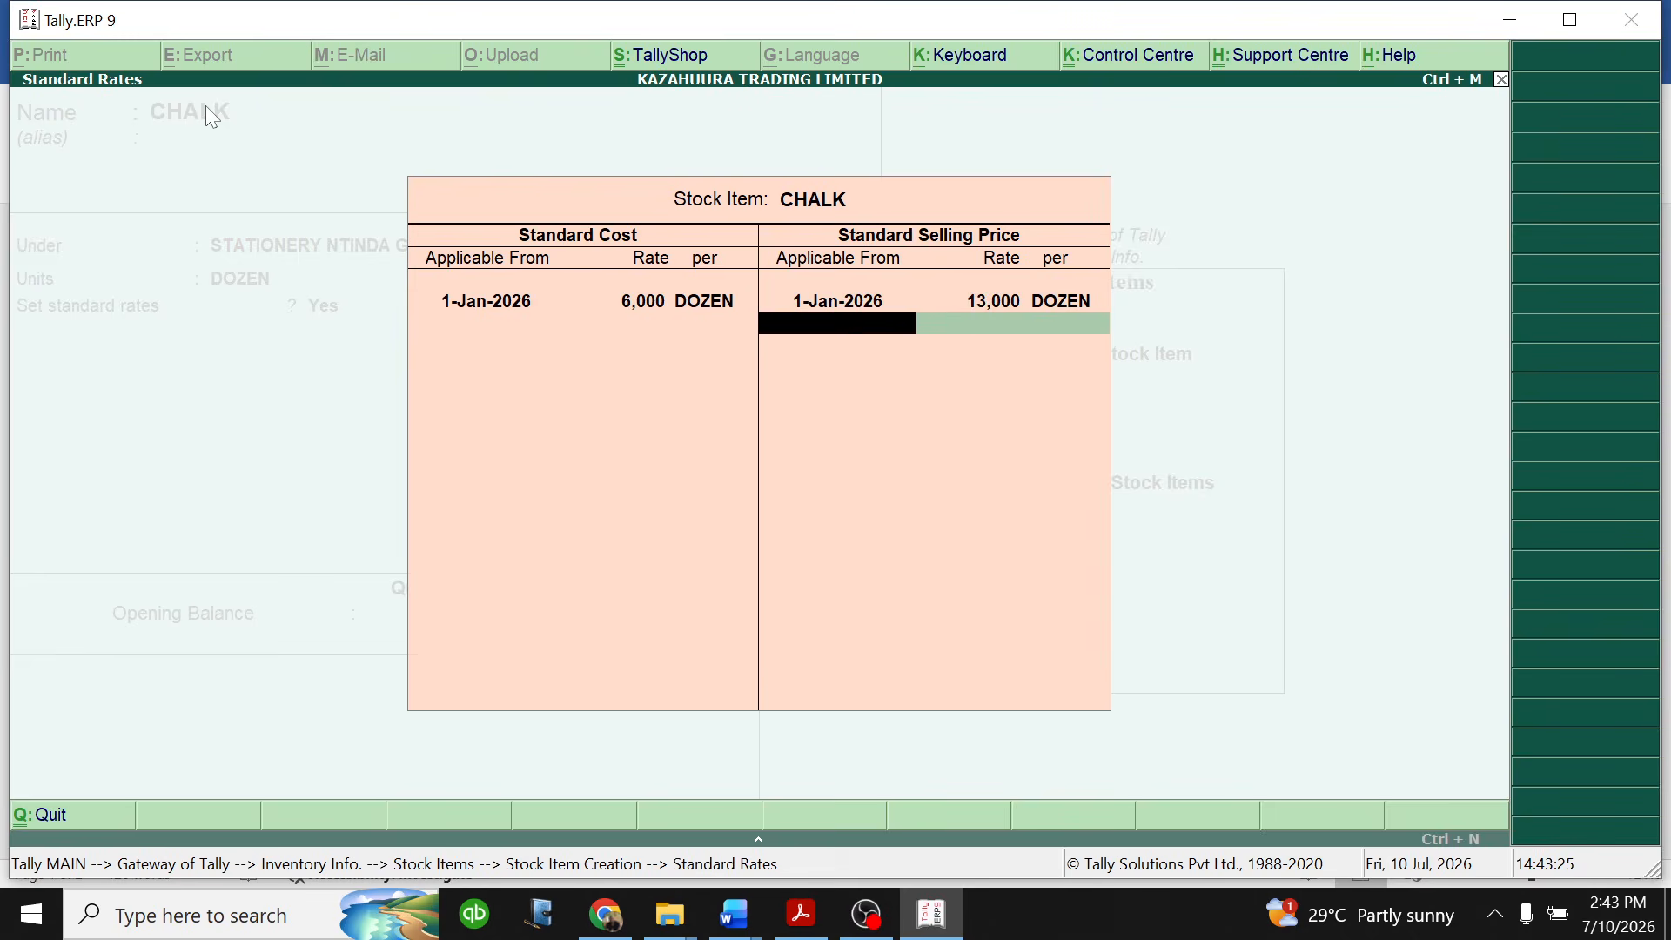
key("Return")
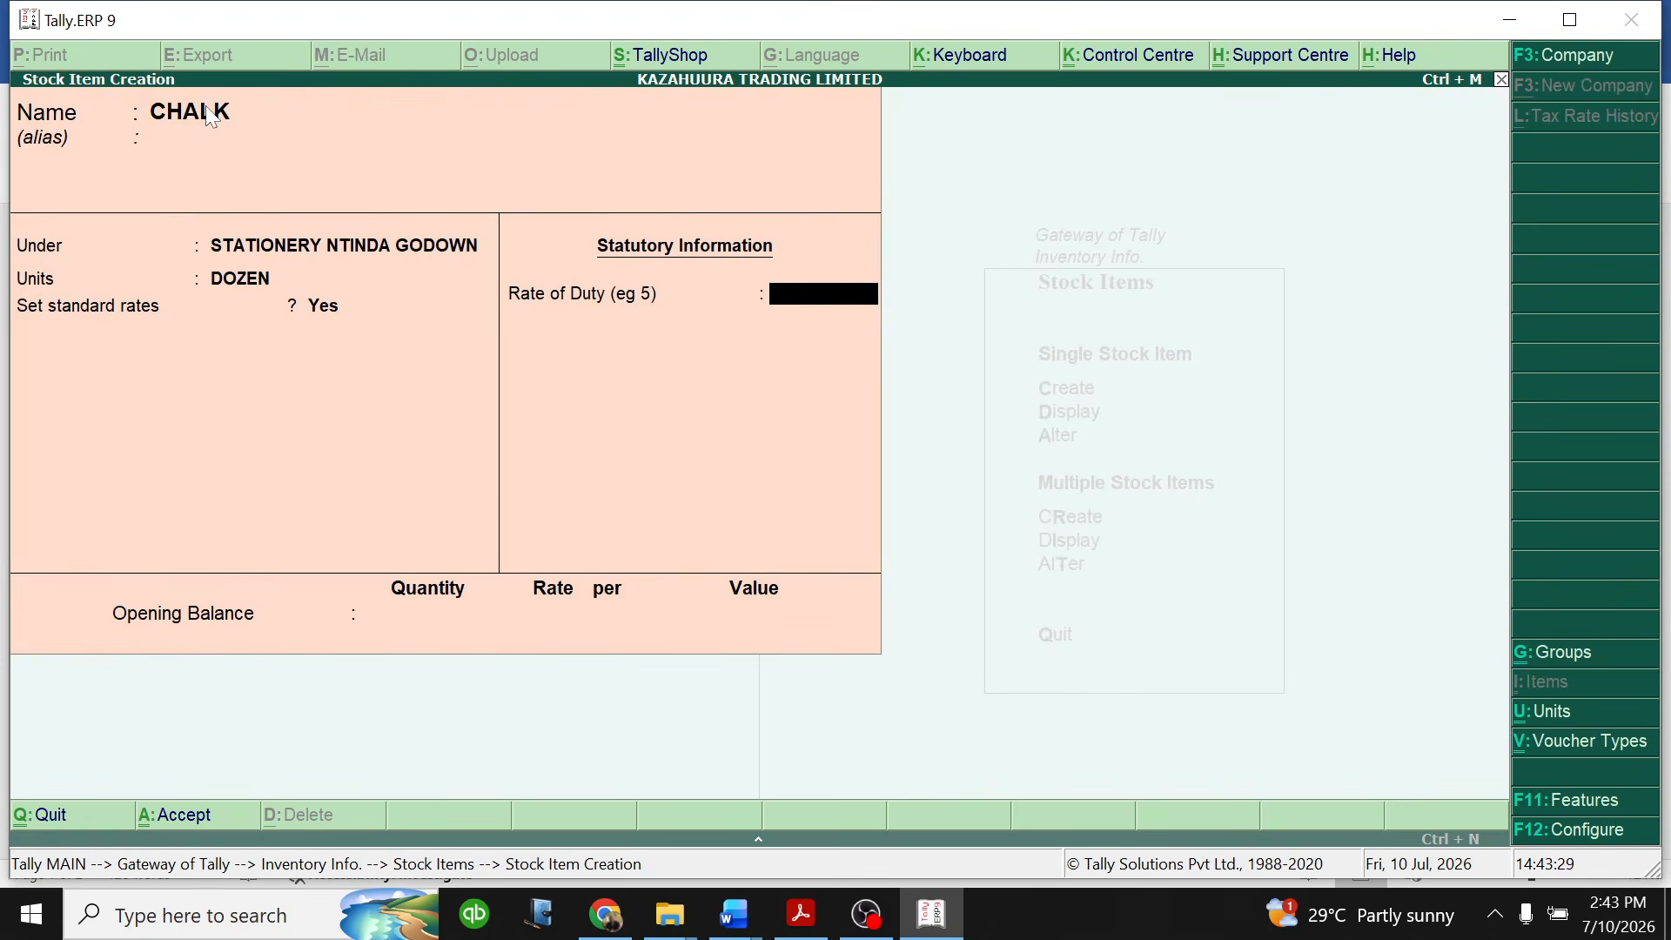
- Set the CHALK rate of duty to 18 and its opening quantity to 2,000 dozen
type("18")
key("Return")
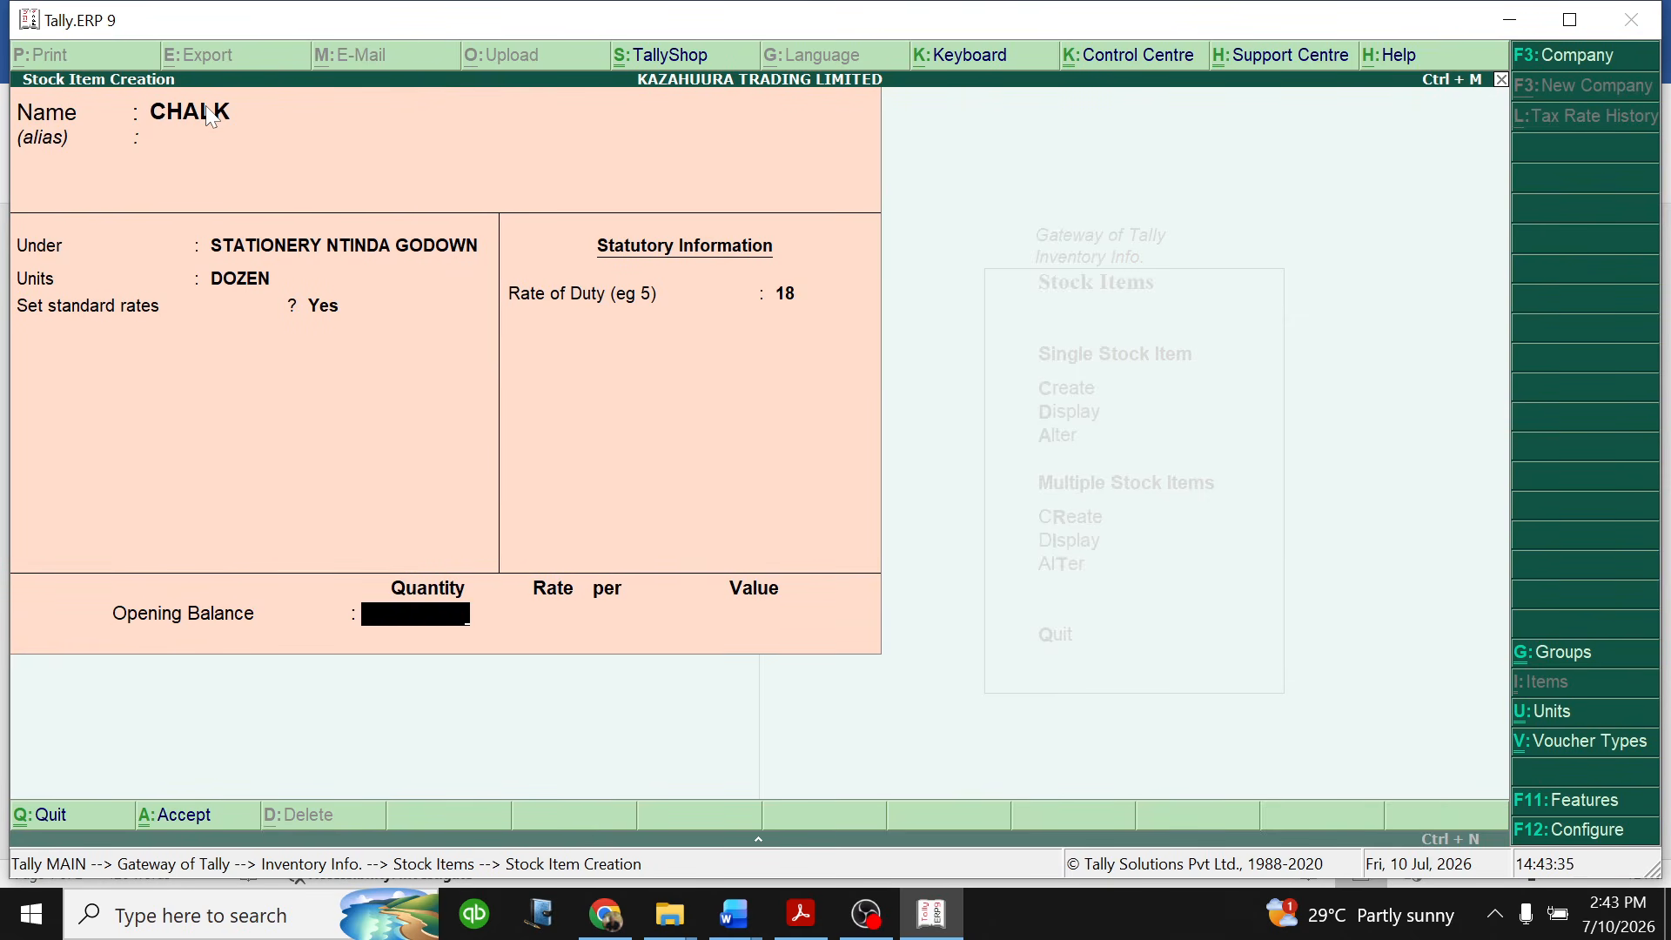
type("2000")
key("Return")
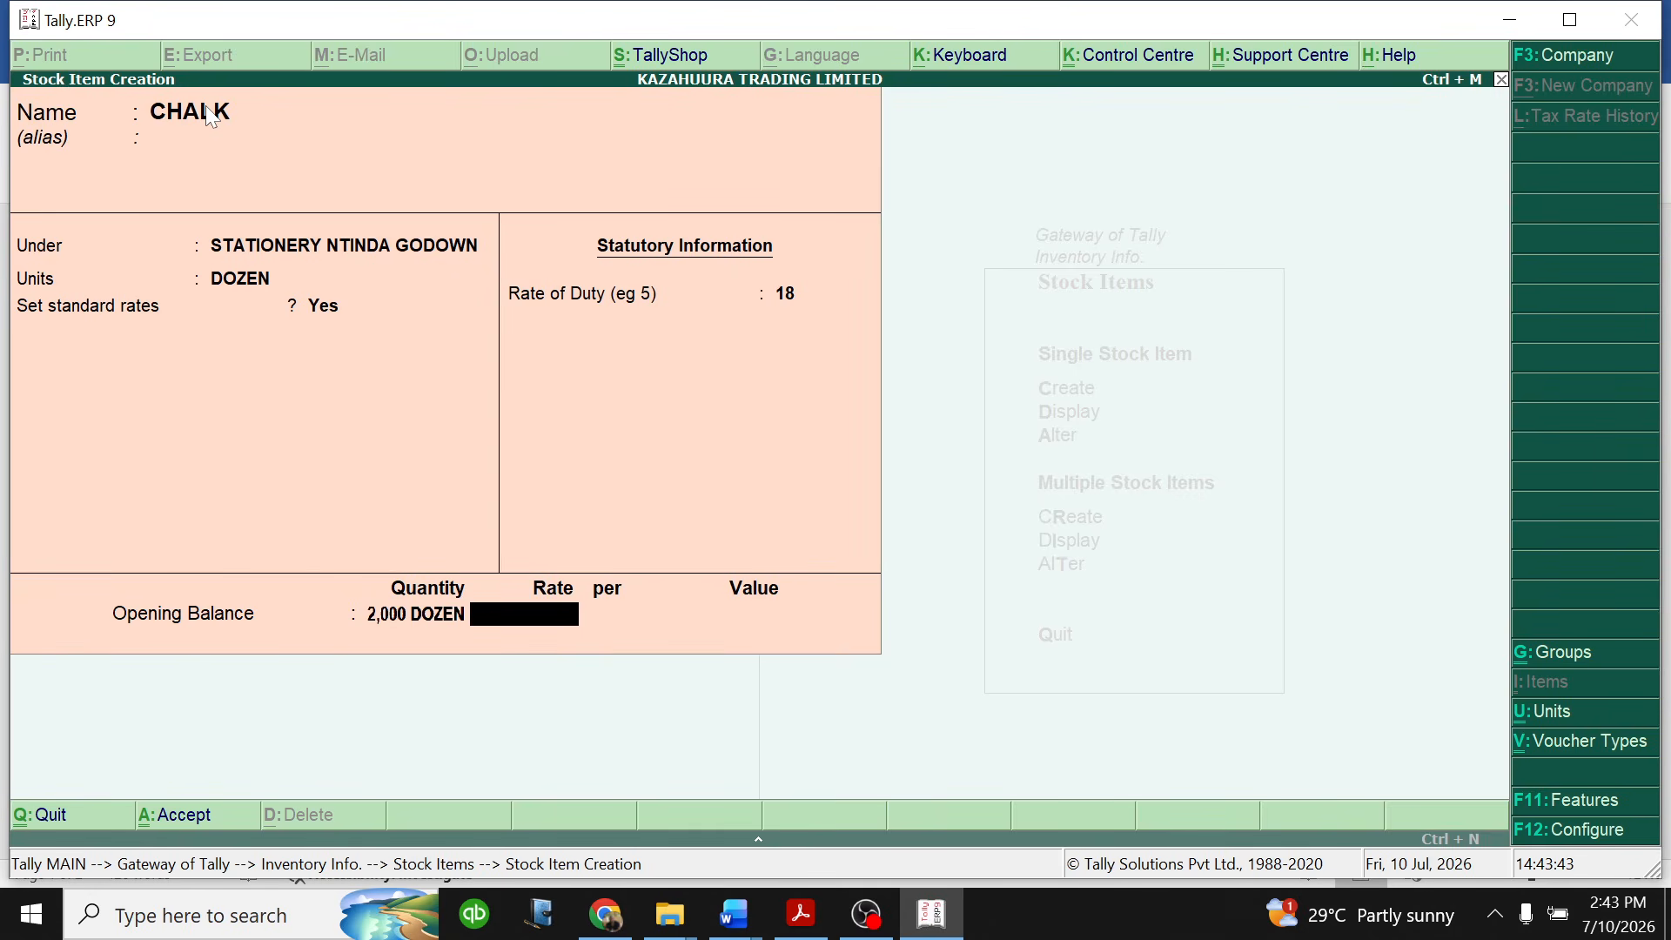
- Set the CHALK opening balance rate to 6,000 per dozen and save the stock item
type("6000")
key("Return")
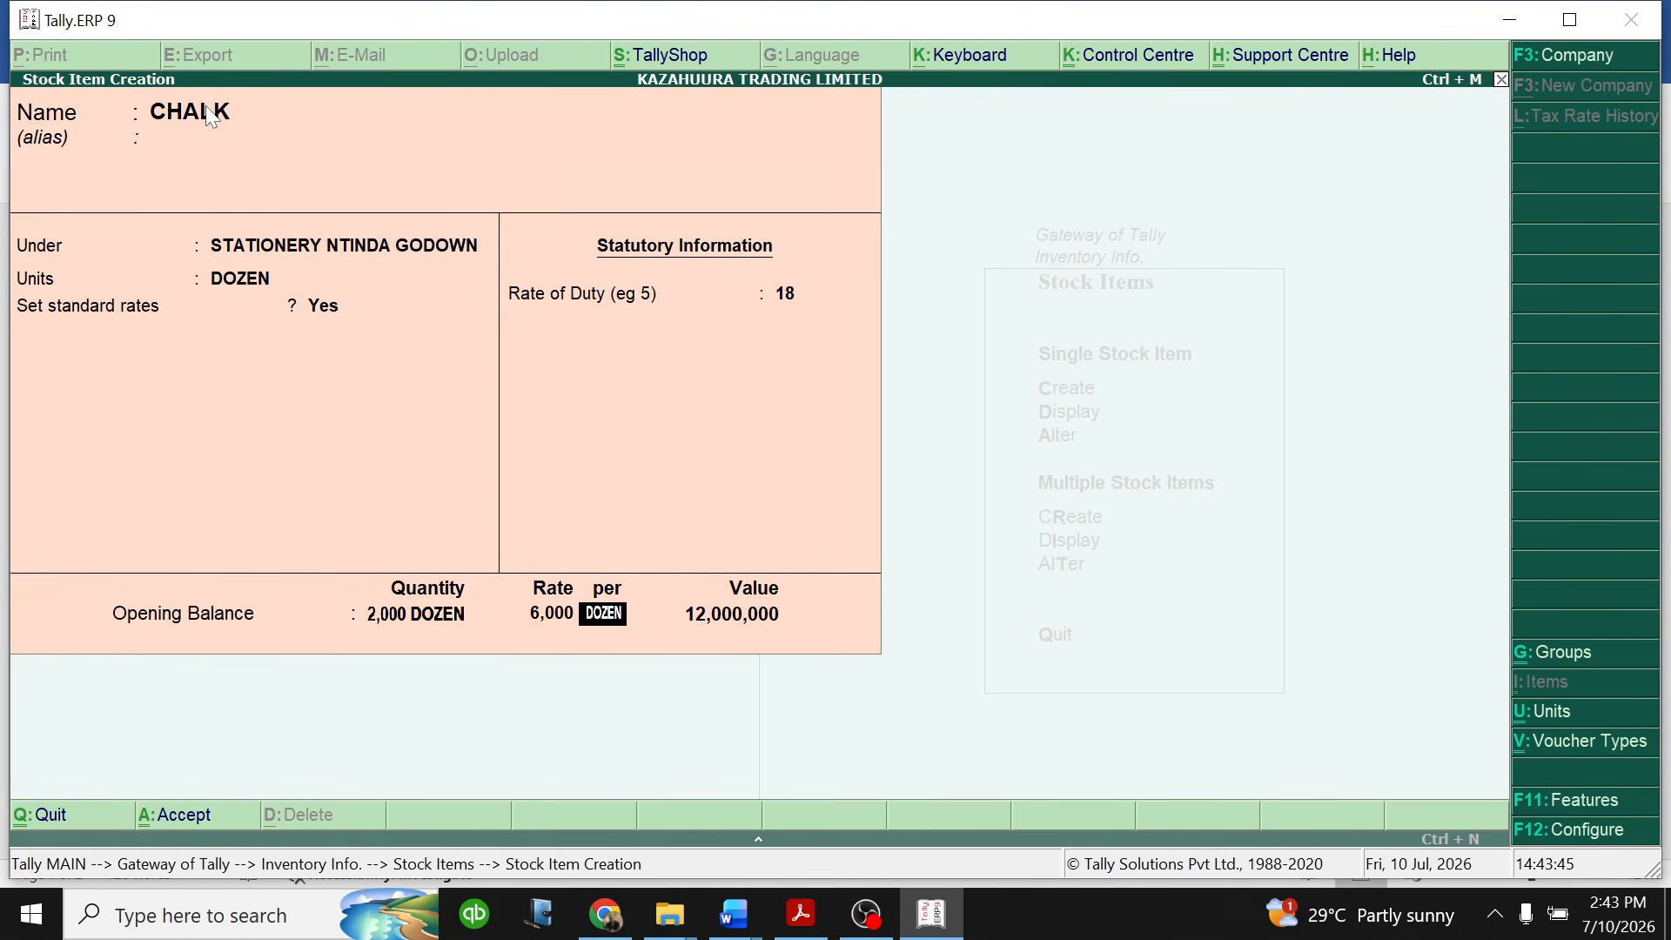
key("Return")
key("Return")
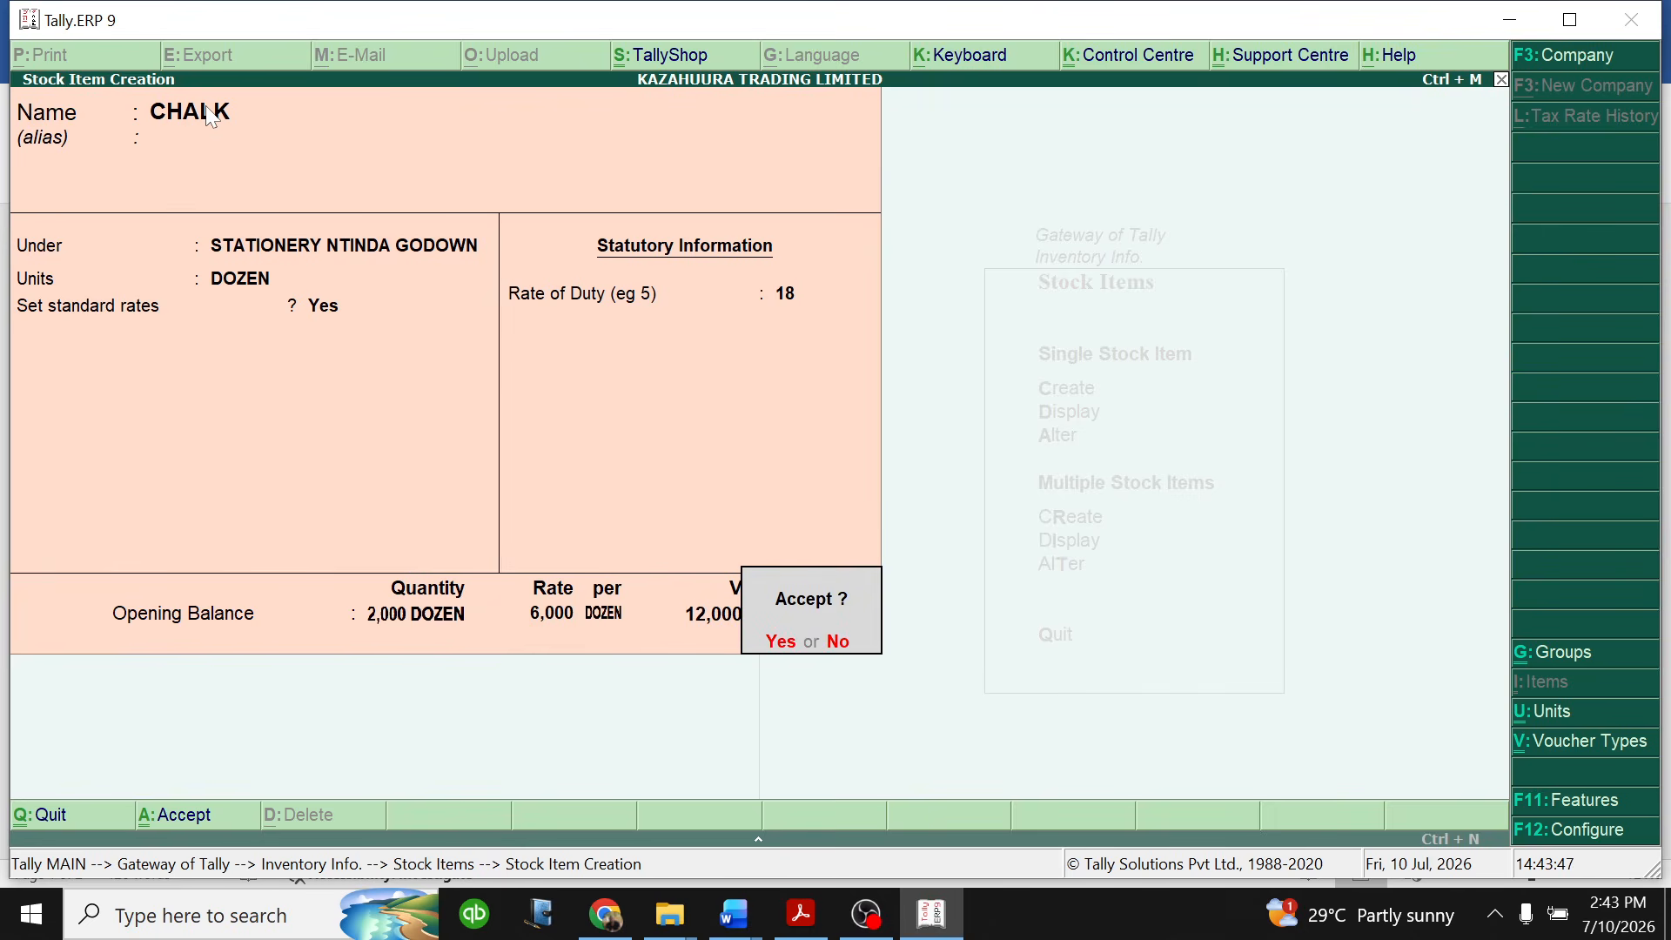
key("Return")
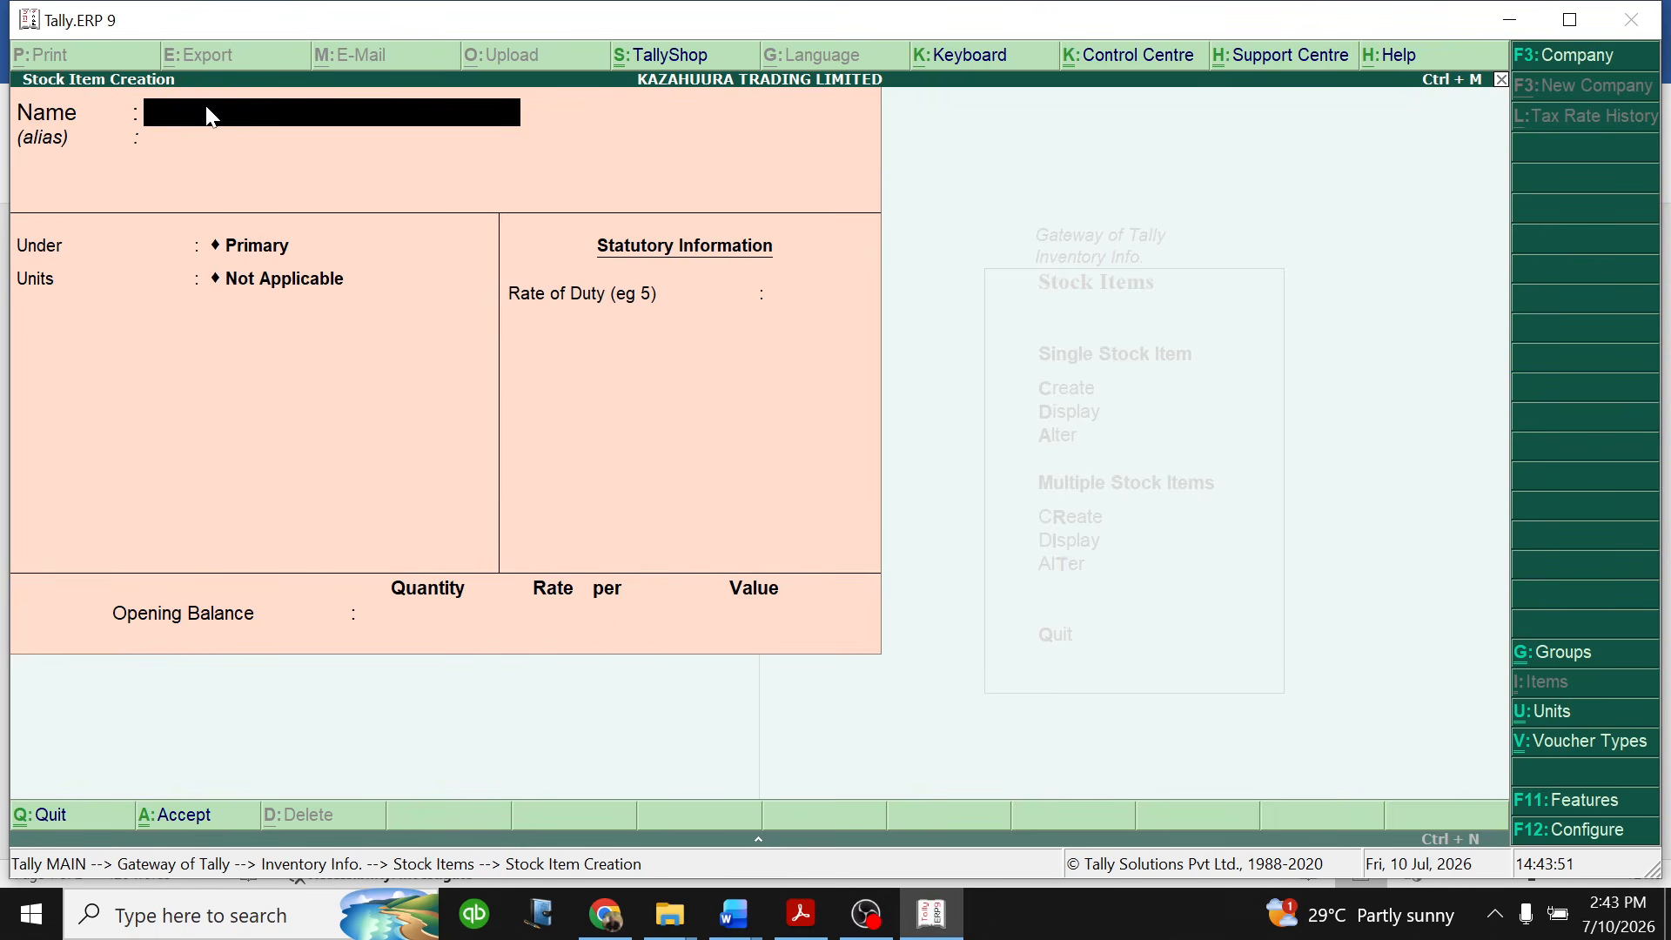
- Switch to the Word practice question, examine the Biro pens row of the Stationery table, and return to Tally.ERP 9
left_click(735, 914)
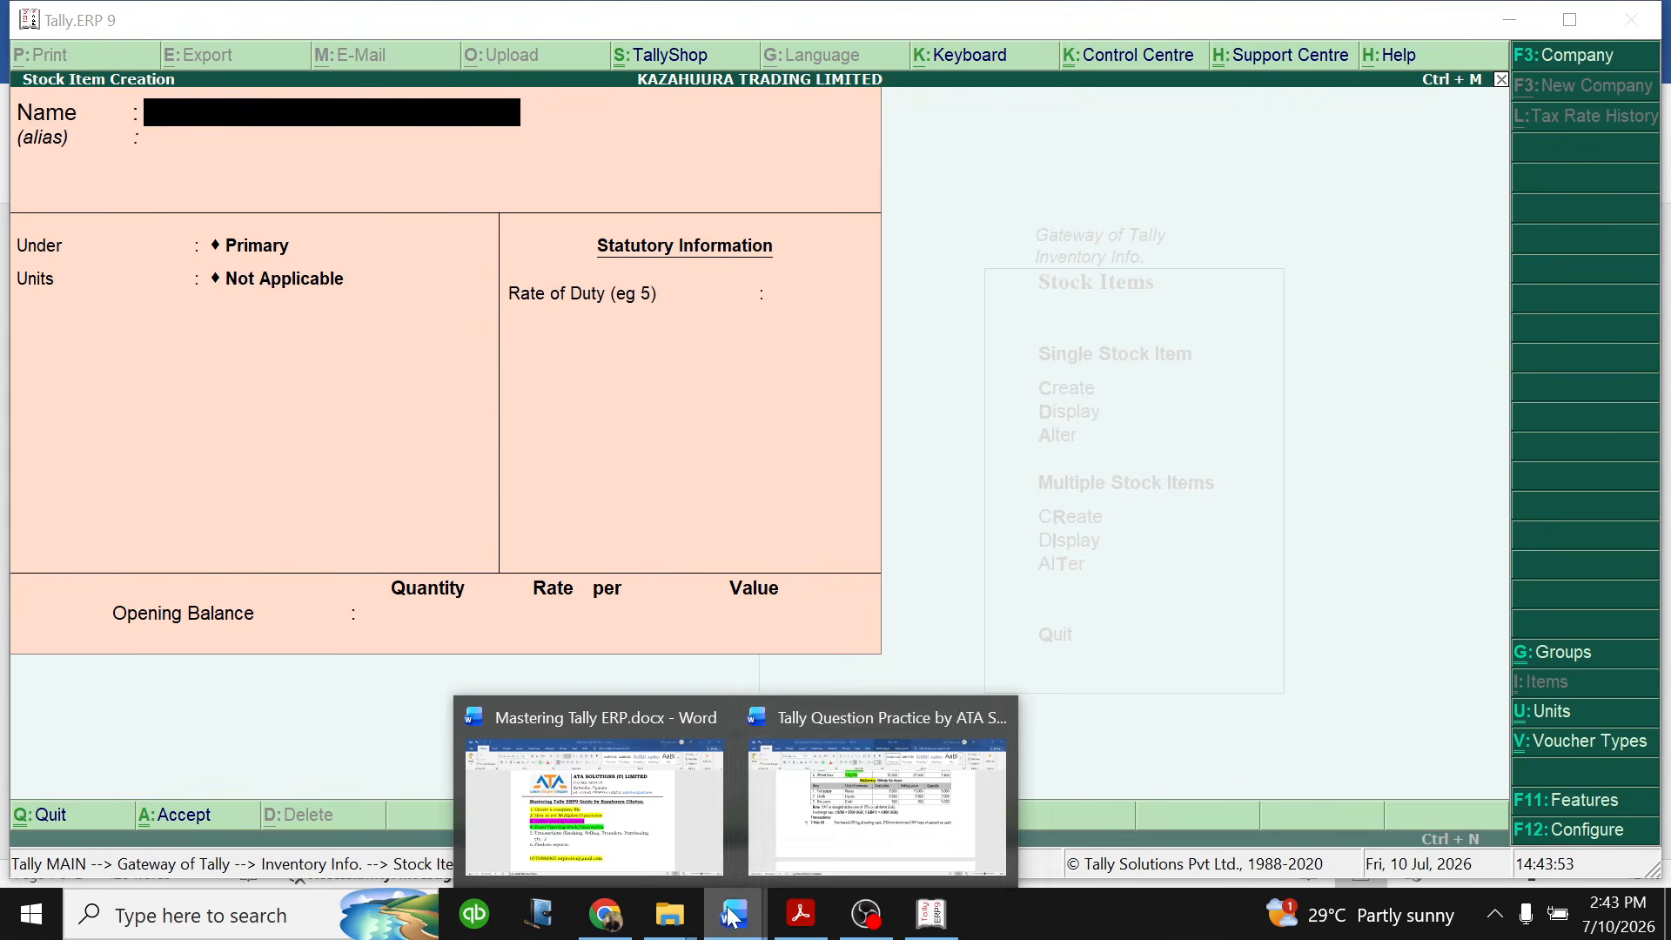
left_click(853, 818)
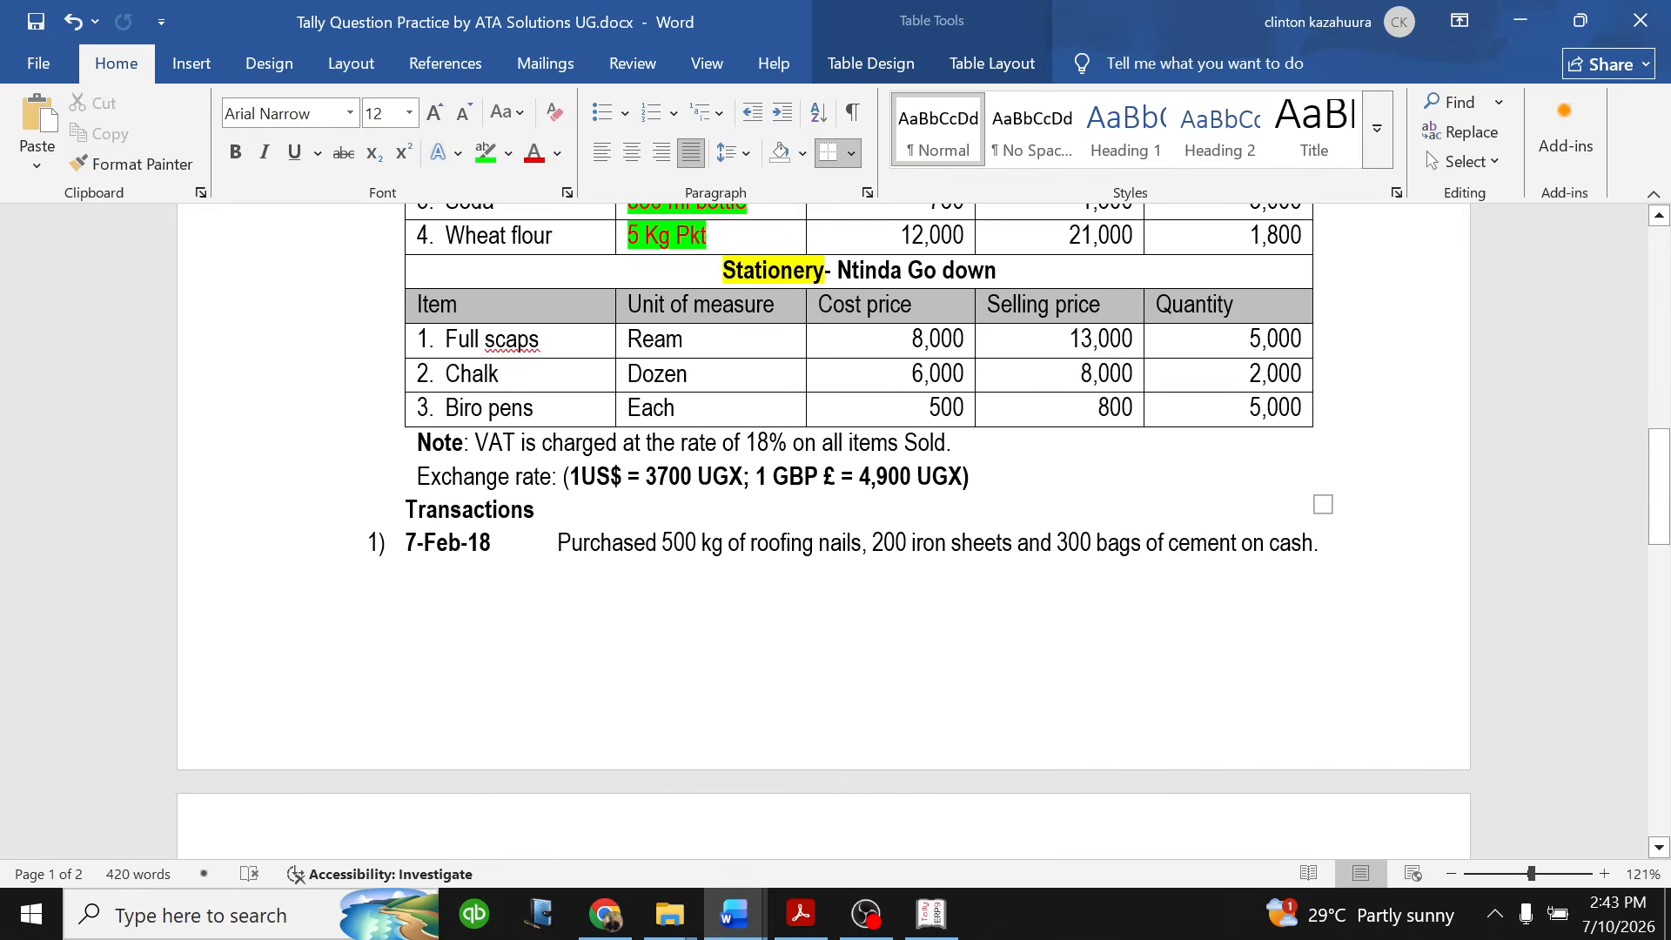
left_click_drag(420, 407, 1305, 407)
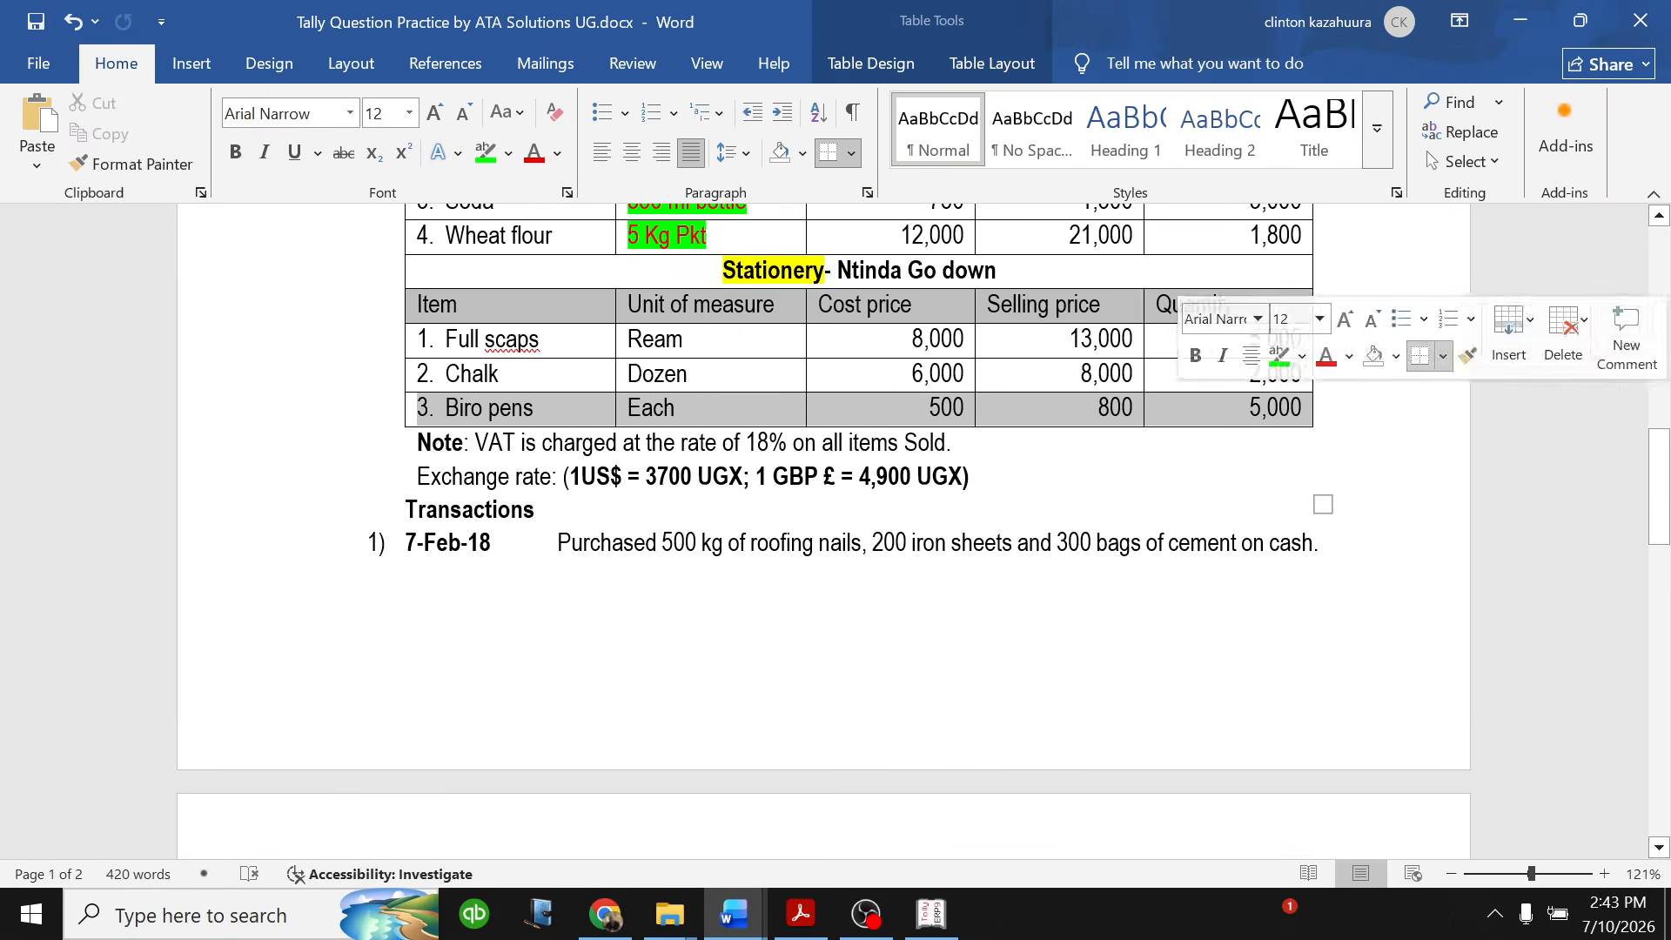
left_click(915, 413)
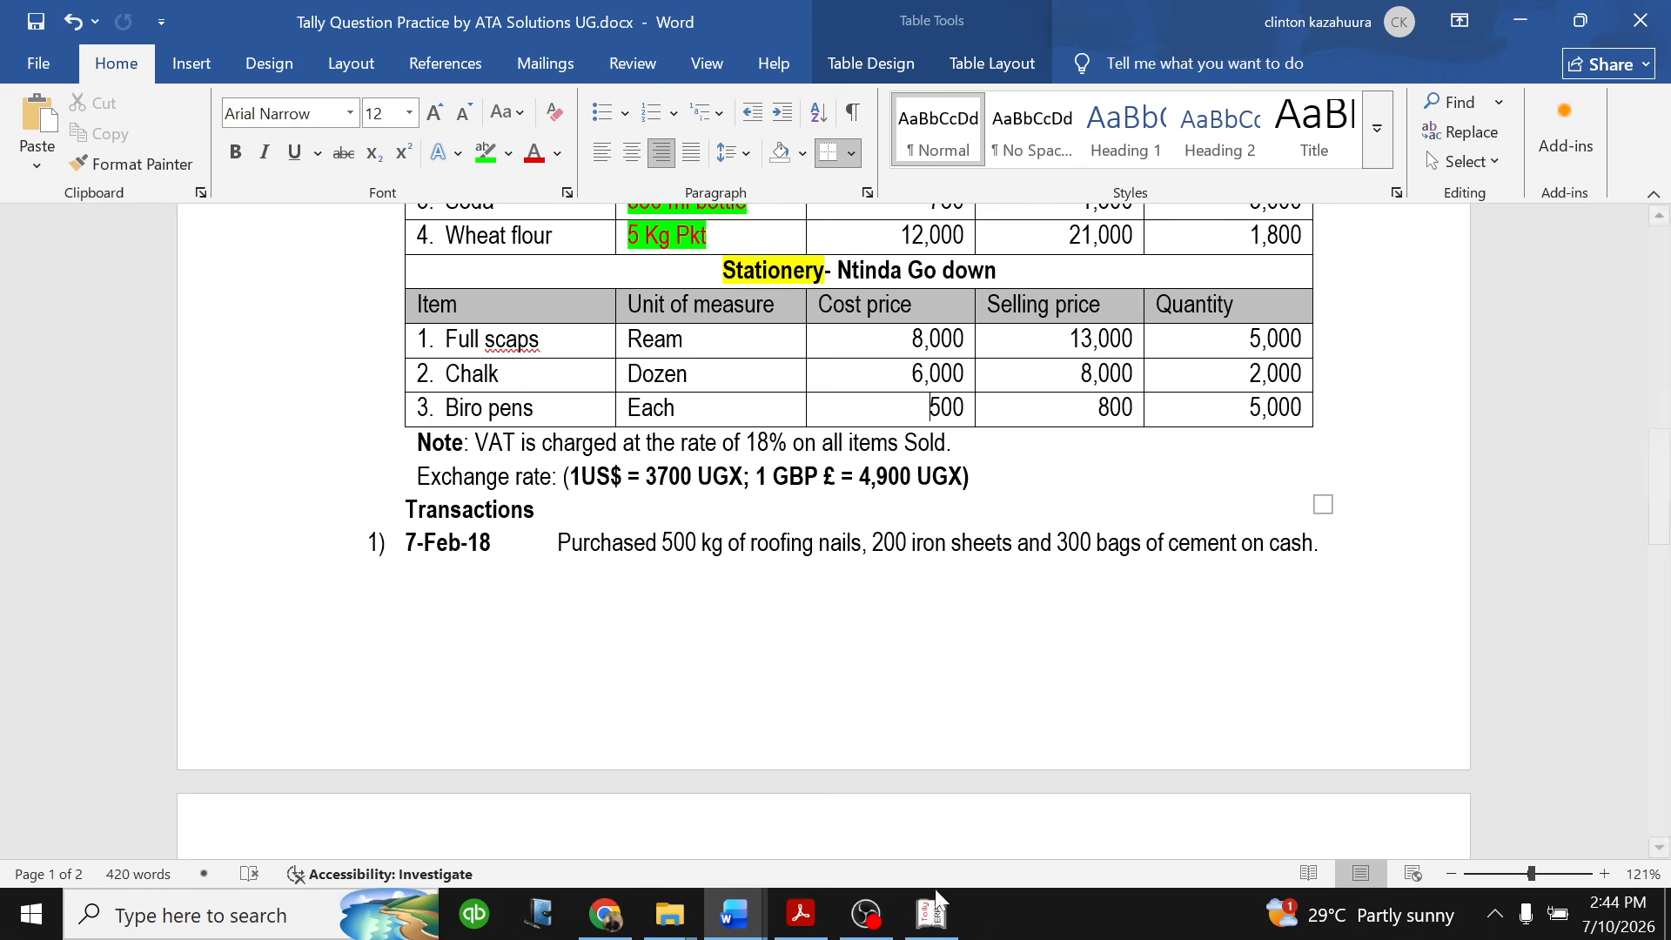
left_click(905, 828)
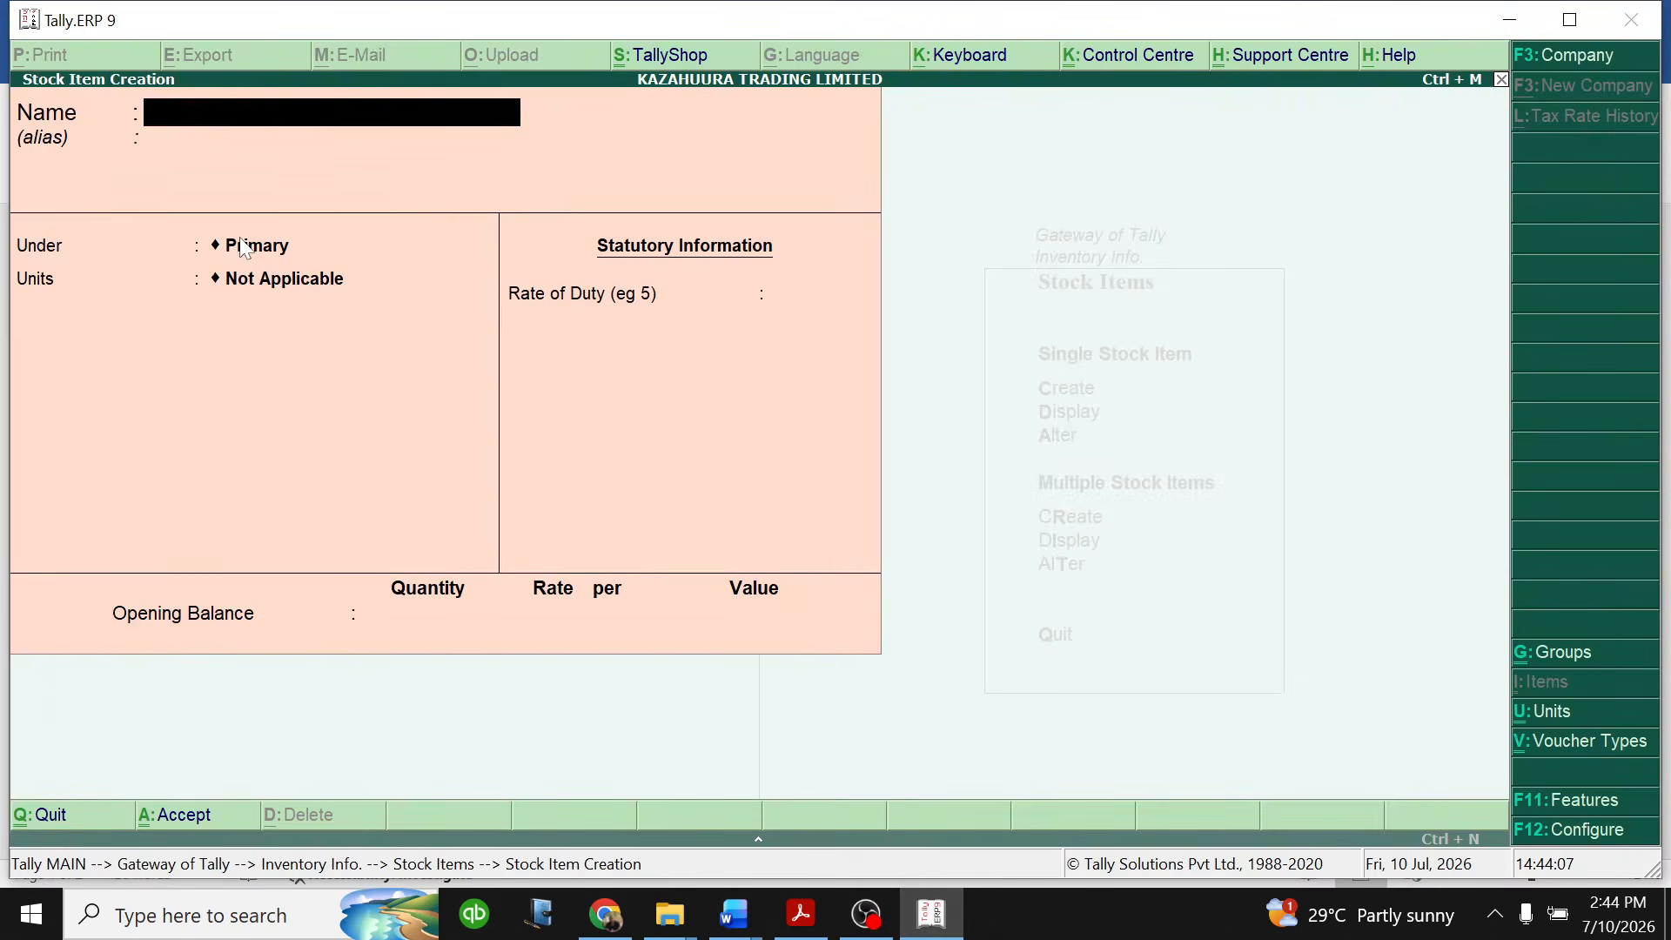
- Name the new stock item BIRO PENS and place it under STATIONERY NTINDA GODOWN
type("BIRO PENS")
key("Return")
key("Return")
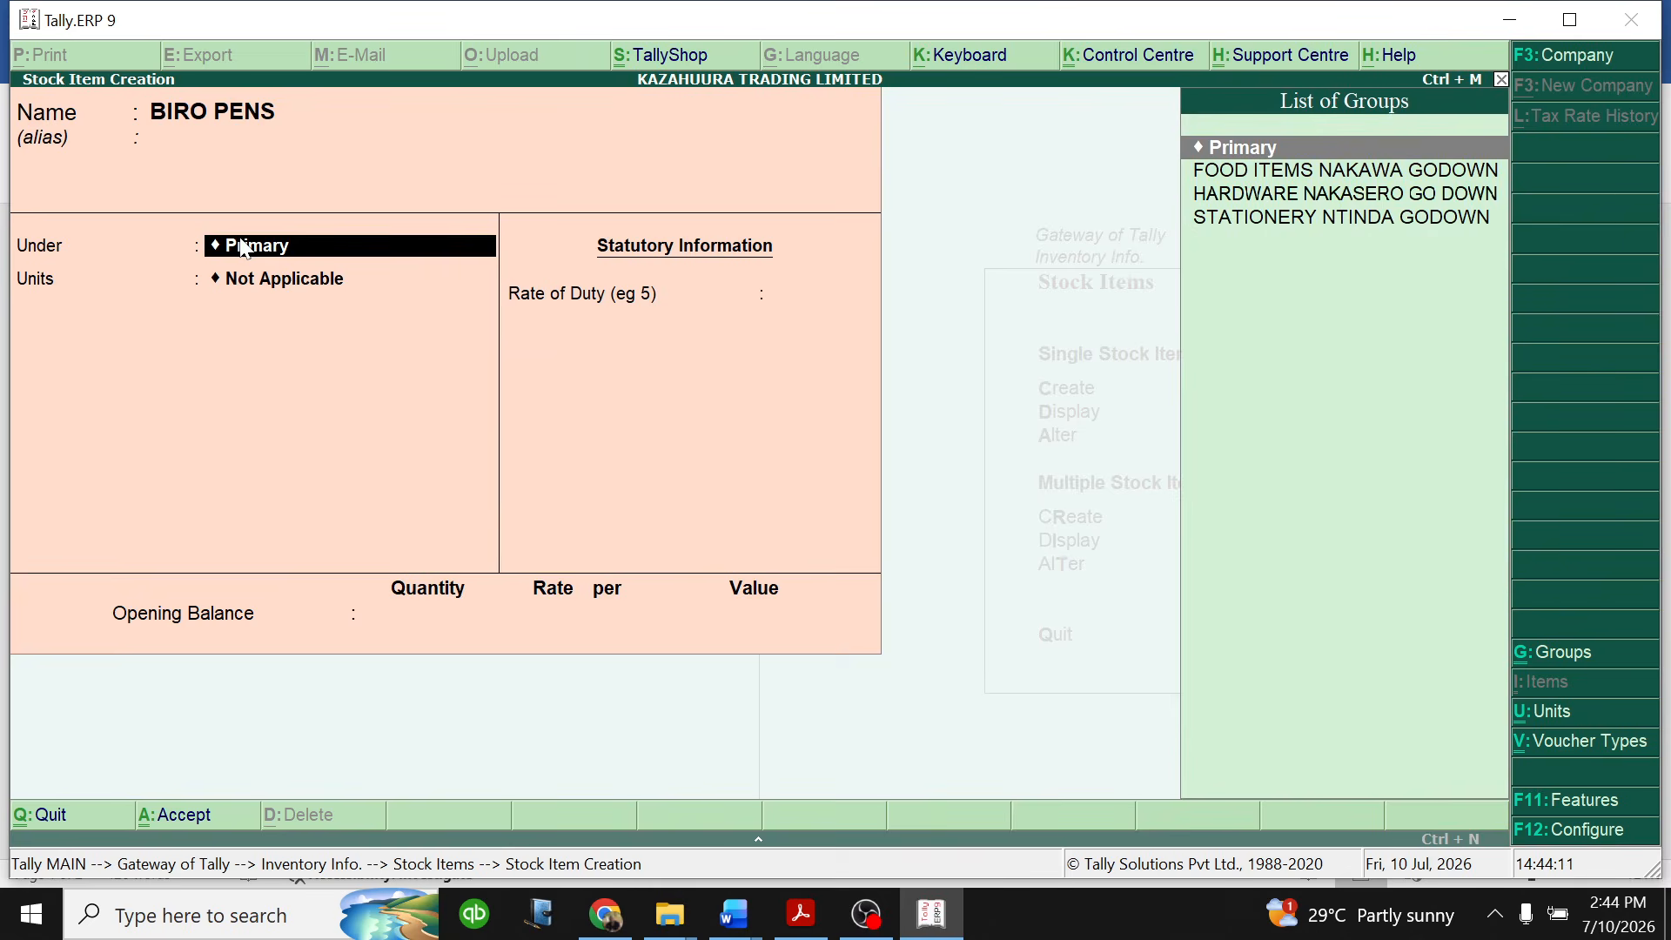
key("Down")
key("Down")
key("Down")
key("Up")
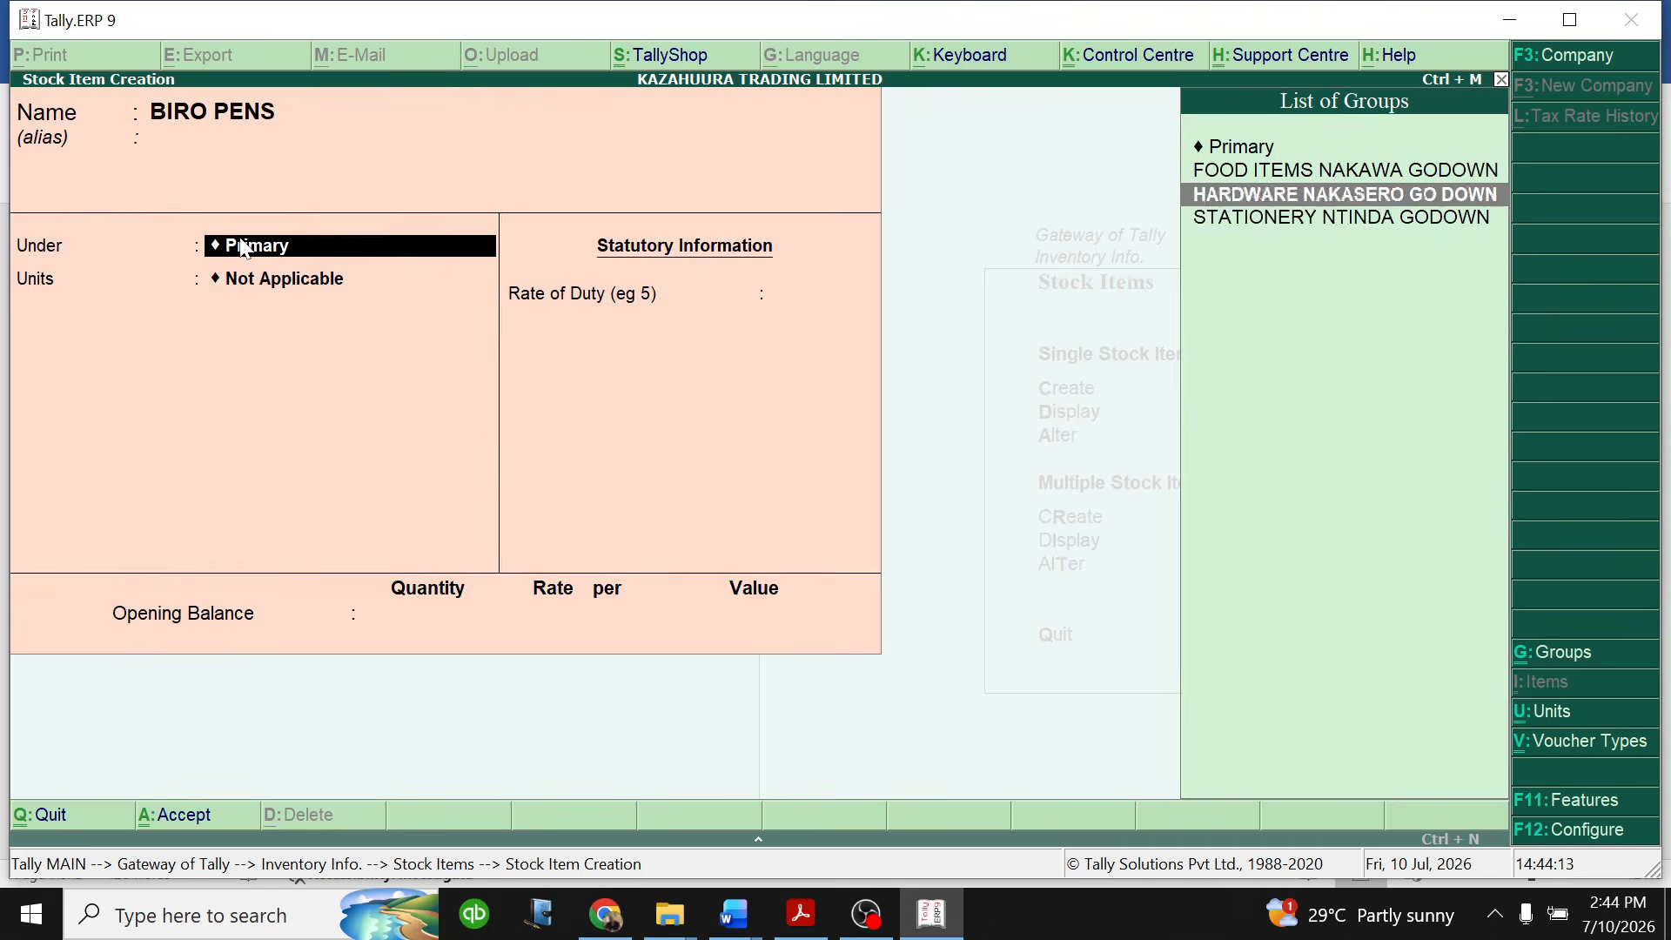
- Set the unit of measure for BIRO PENS to Each
key("Down")
key("Return")
key("Down")
key("Down")
key("Down")
key("Down")
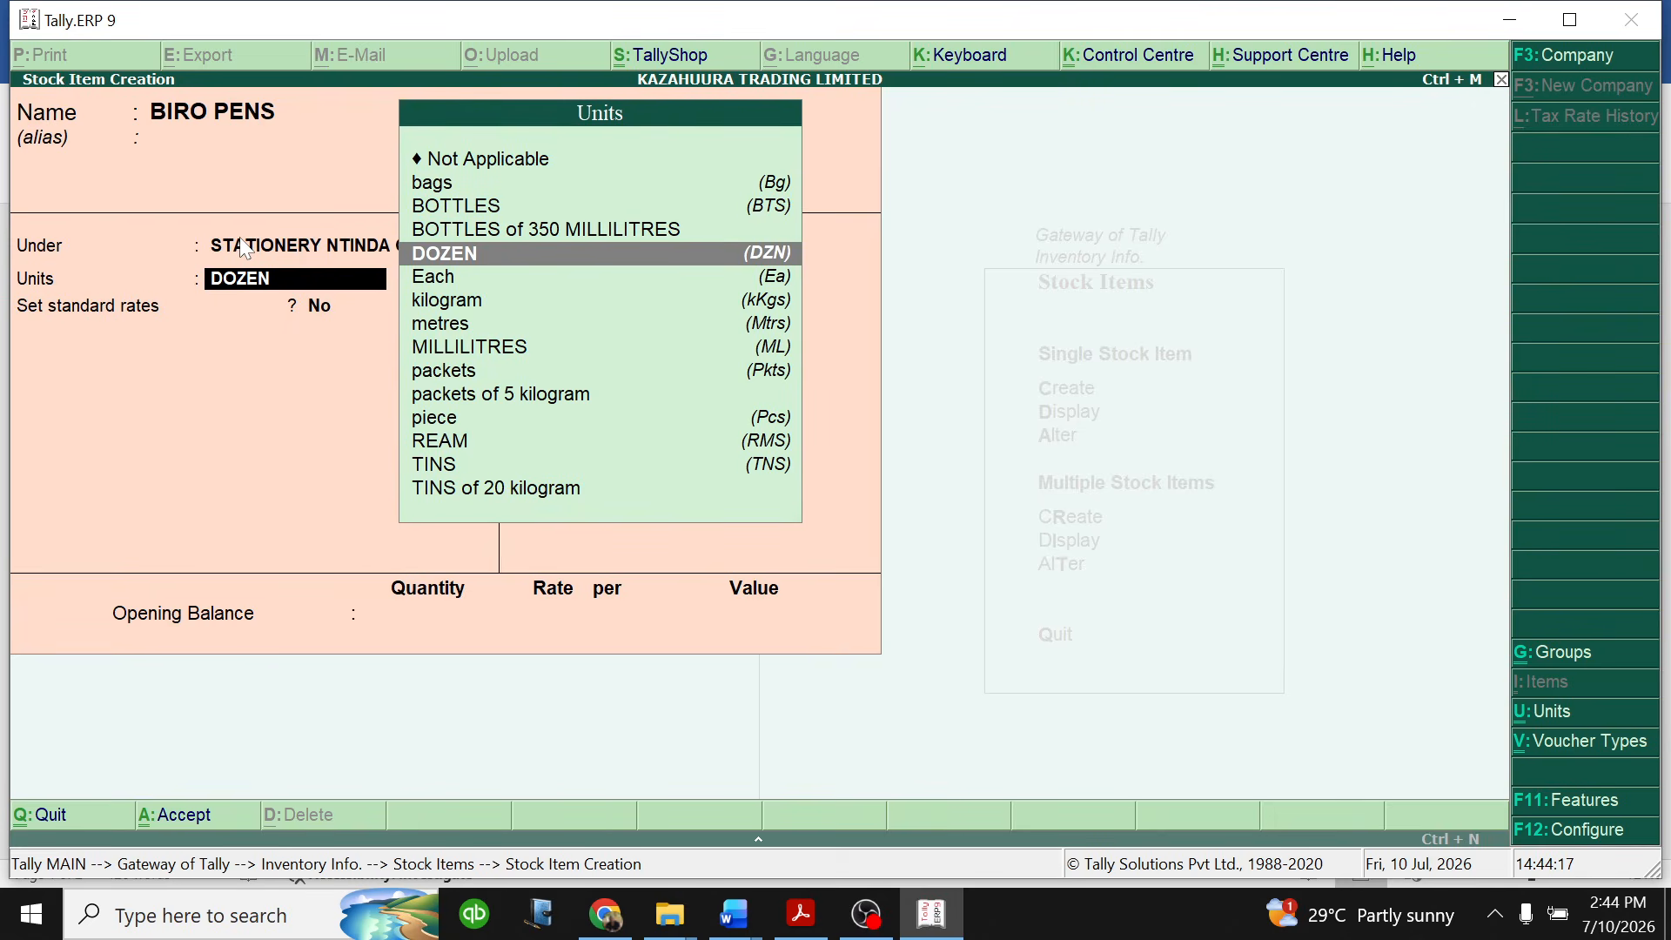
key("Up")
key("Down")
key("Down")
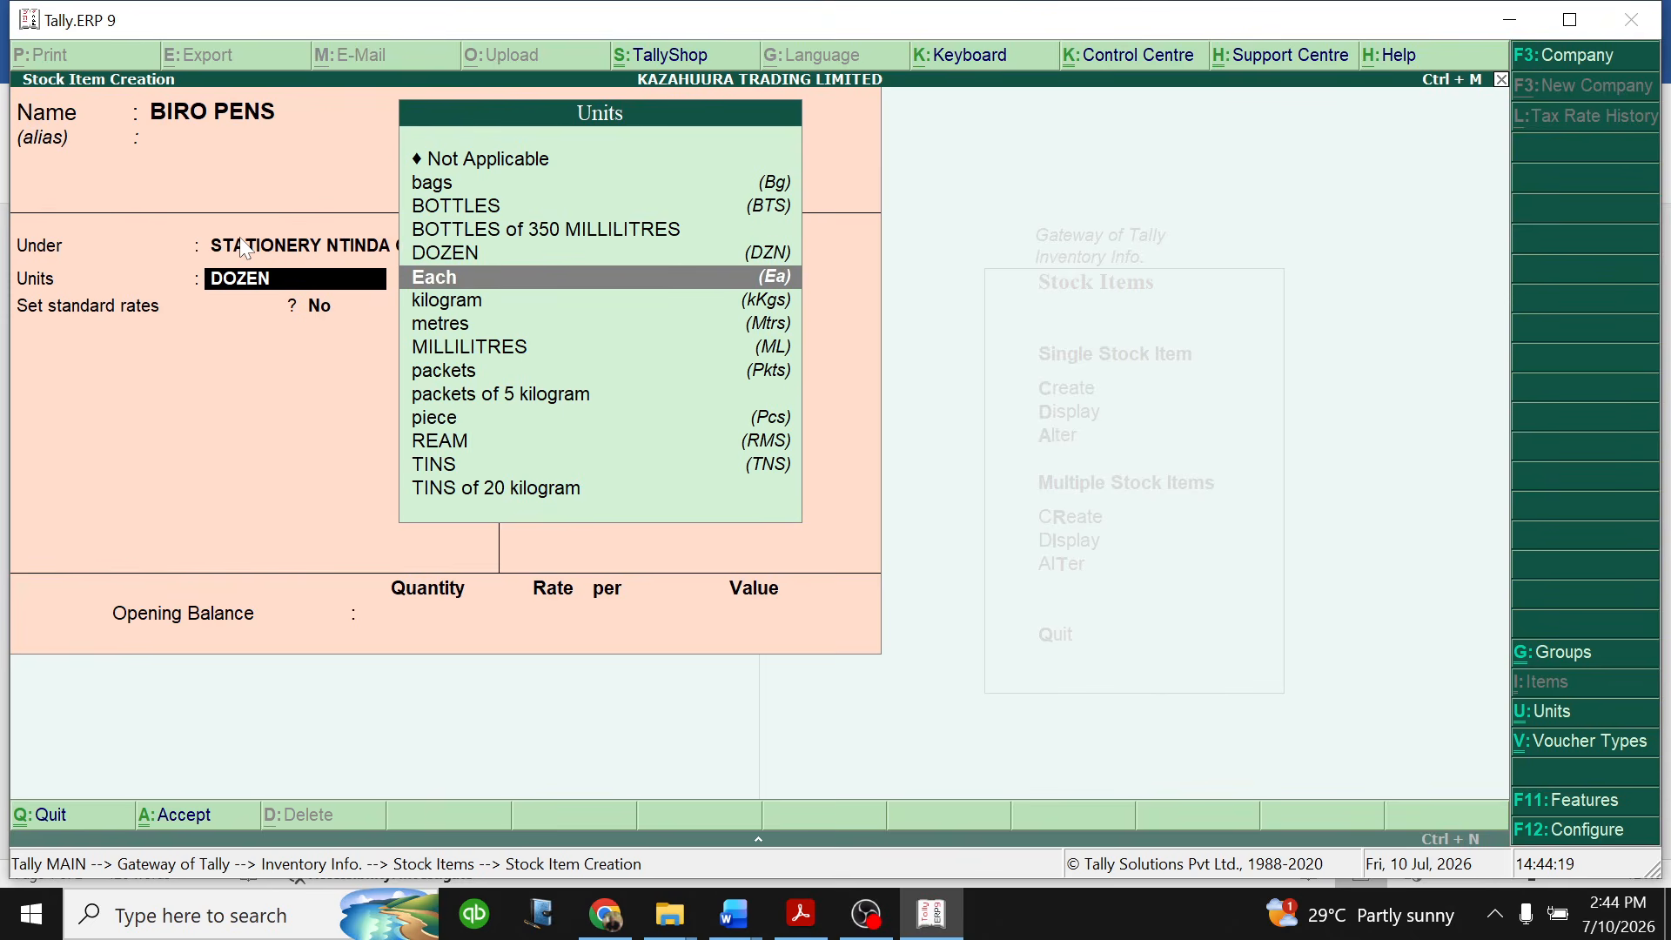
key("Return")
- Enable standard rates for BIRO PENS and set the standard cost to 500 each from 1-Jan-2026
type("y")
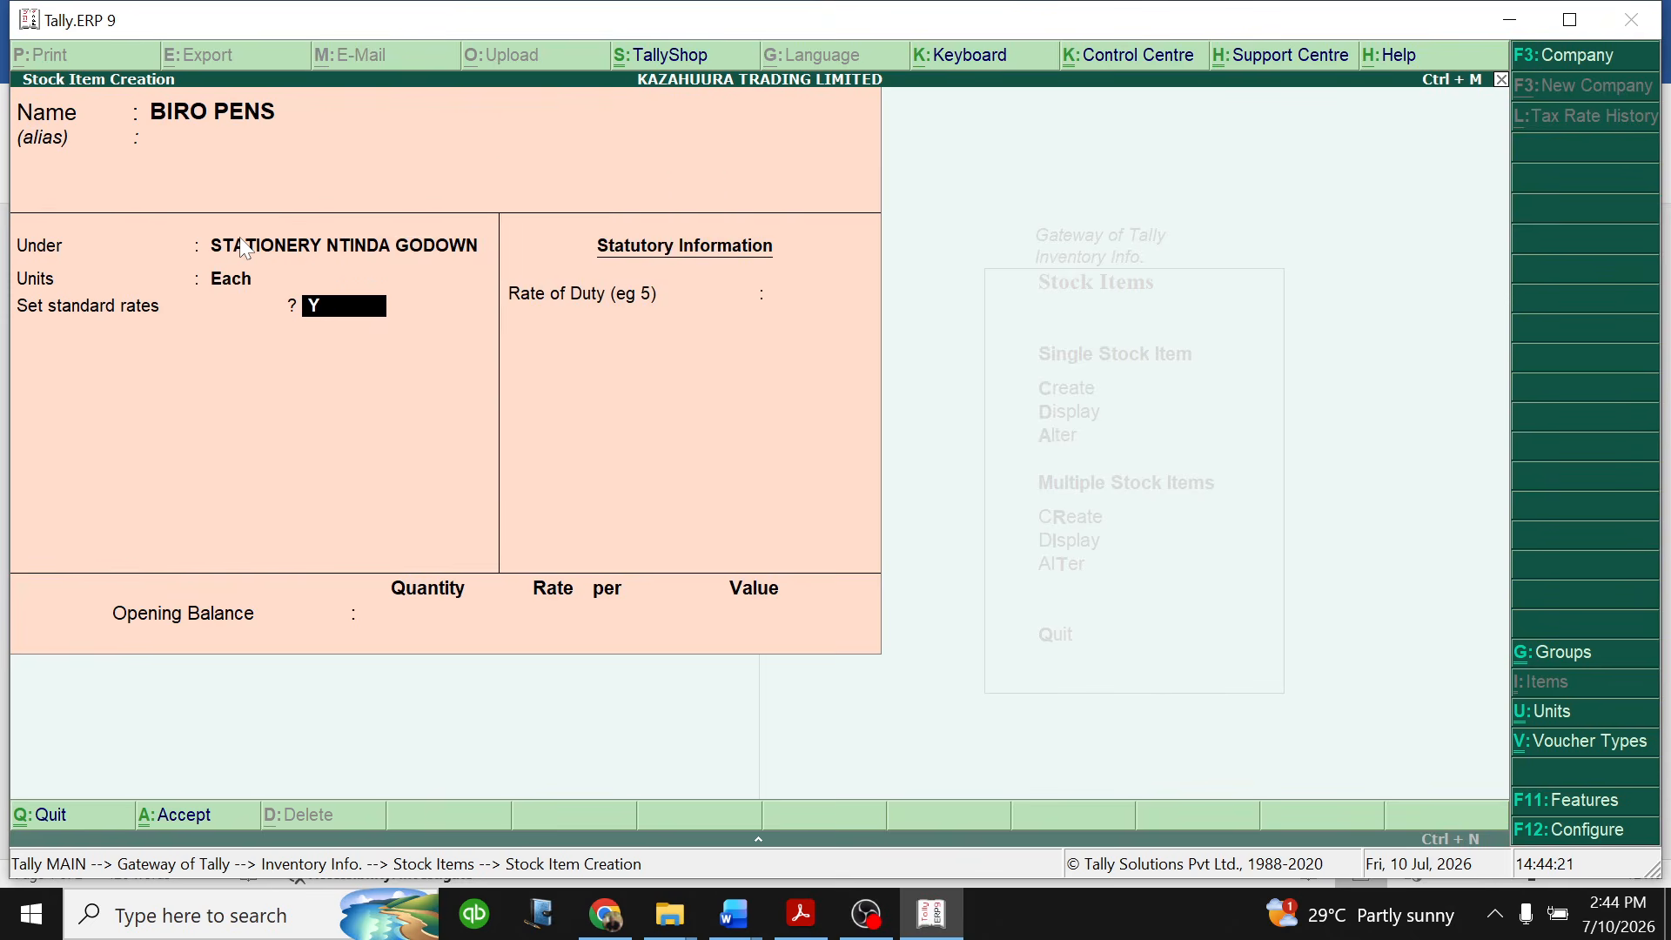
key("Return")
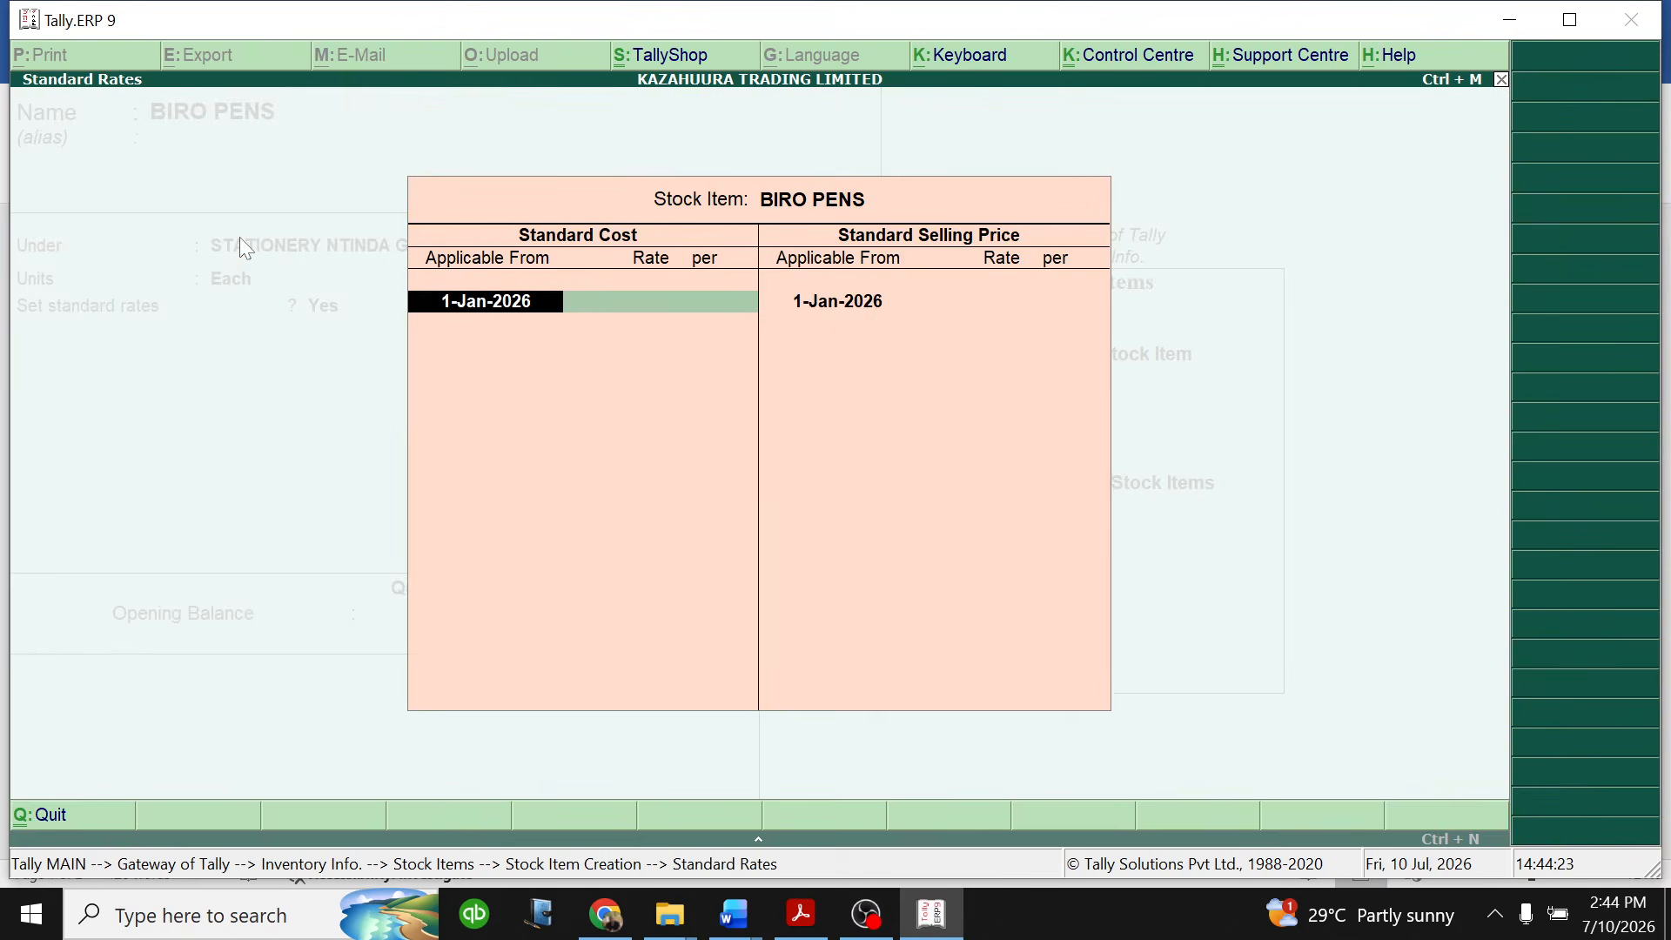
key("Return")
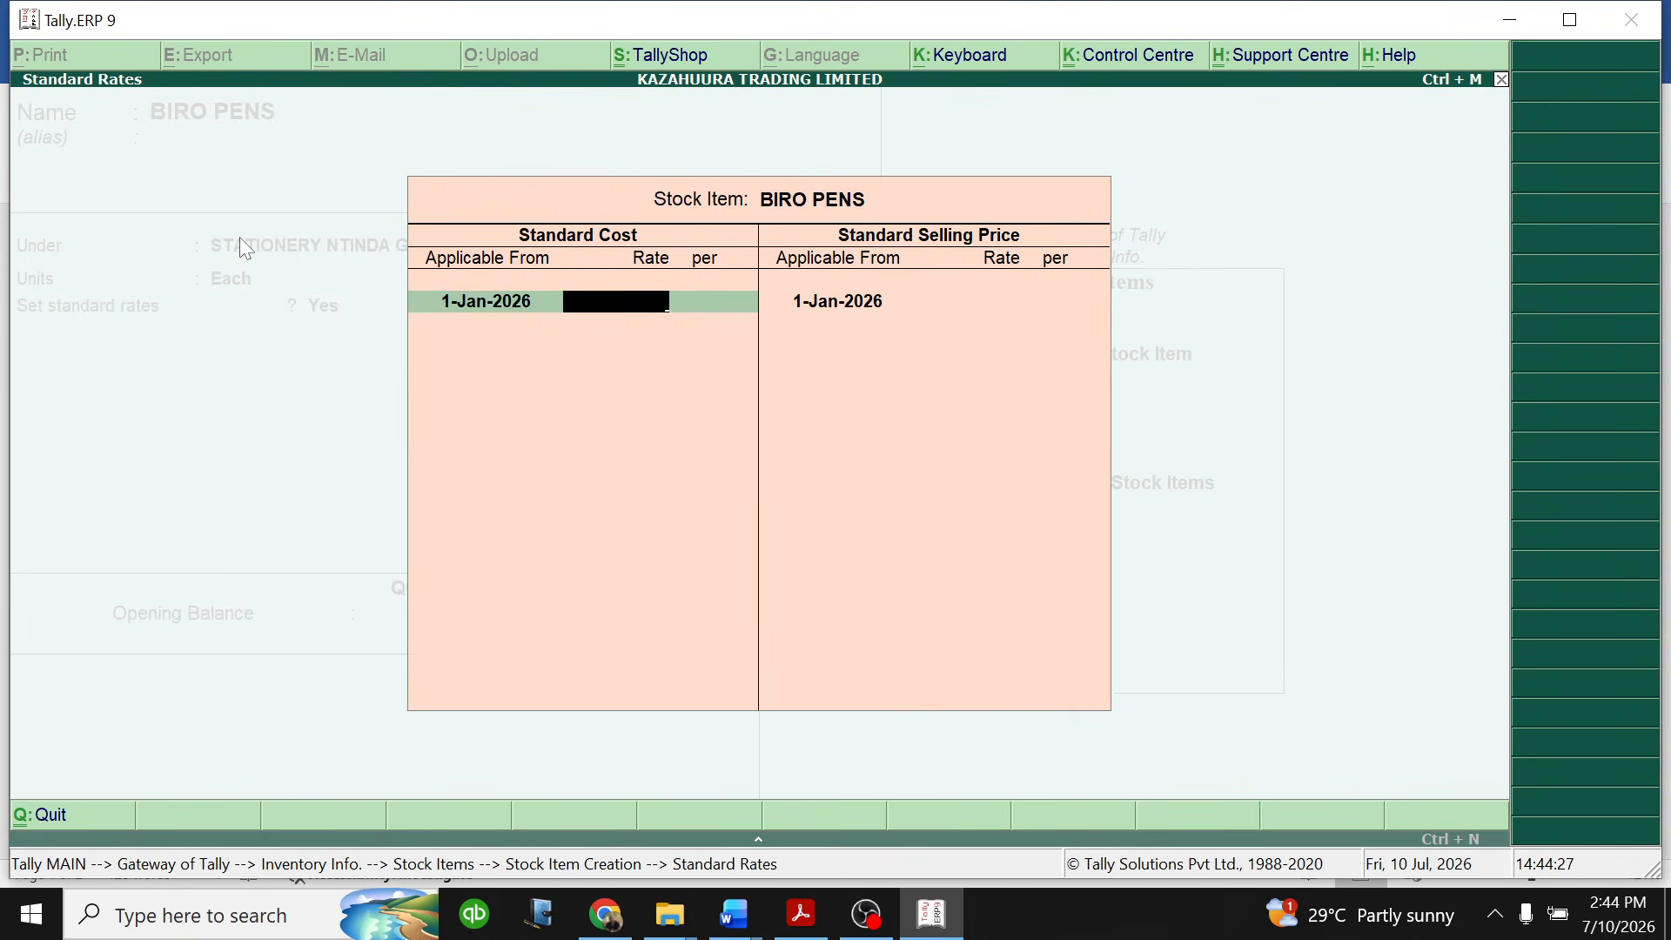
type("500")
key("Return")
key("Return")
key("Return")
key("Return")
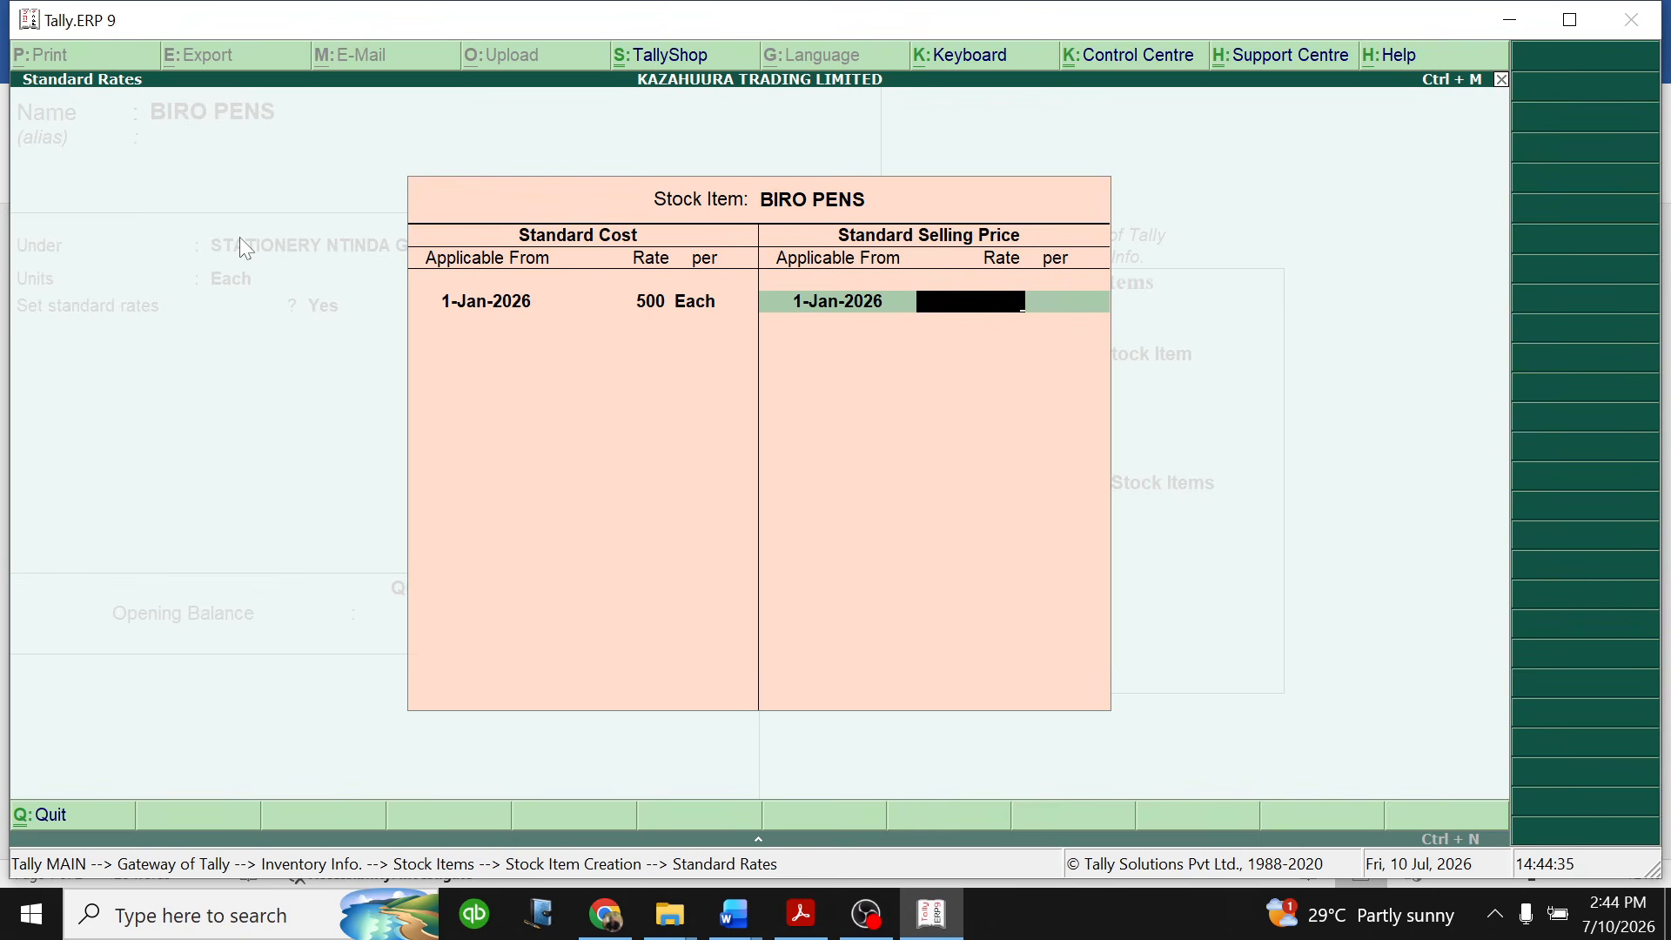
- Set the BIRO PENS standard selling price to 800 each and finish the standard rates
type("800")
key("Return")
- Set the BIRO PENS rate of duty to 18 and its opening quantity to 5,000
key("Return")
key("Return")
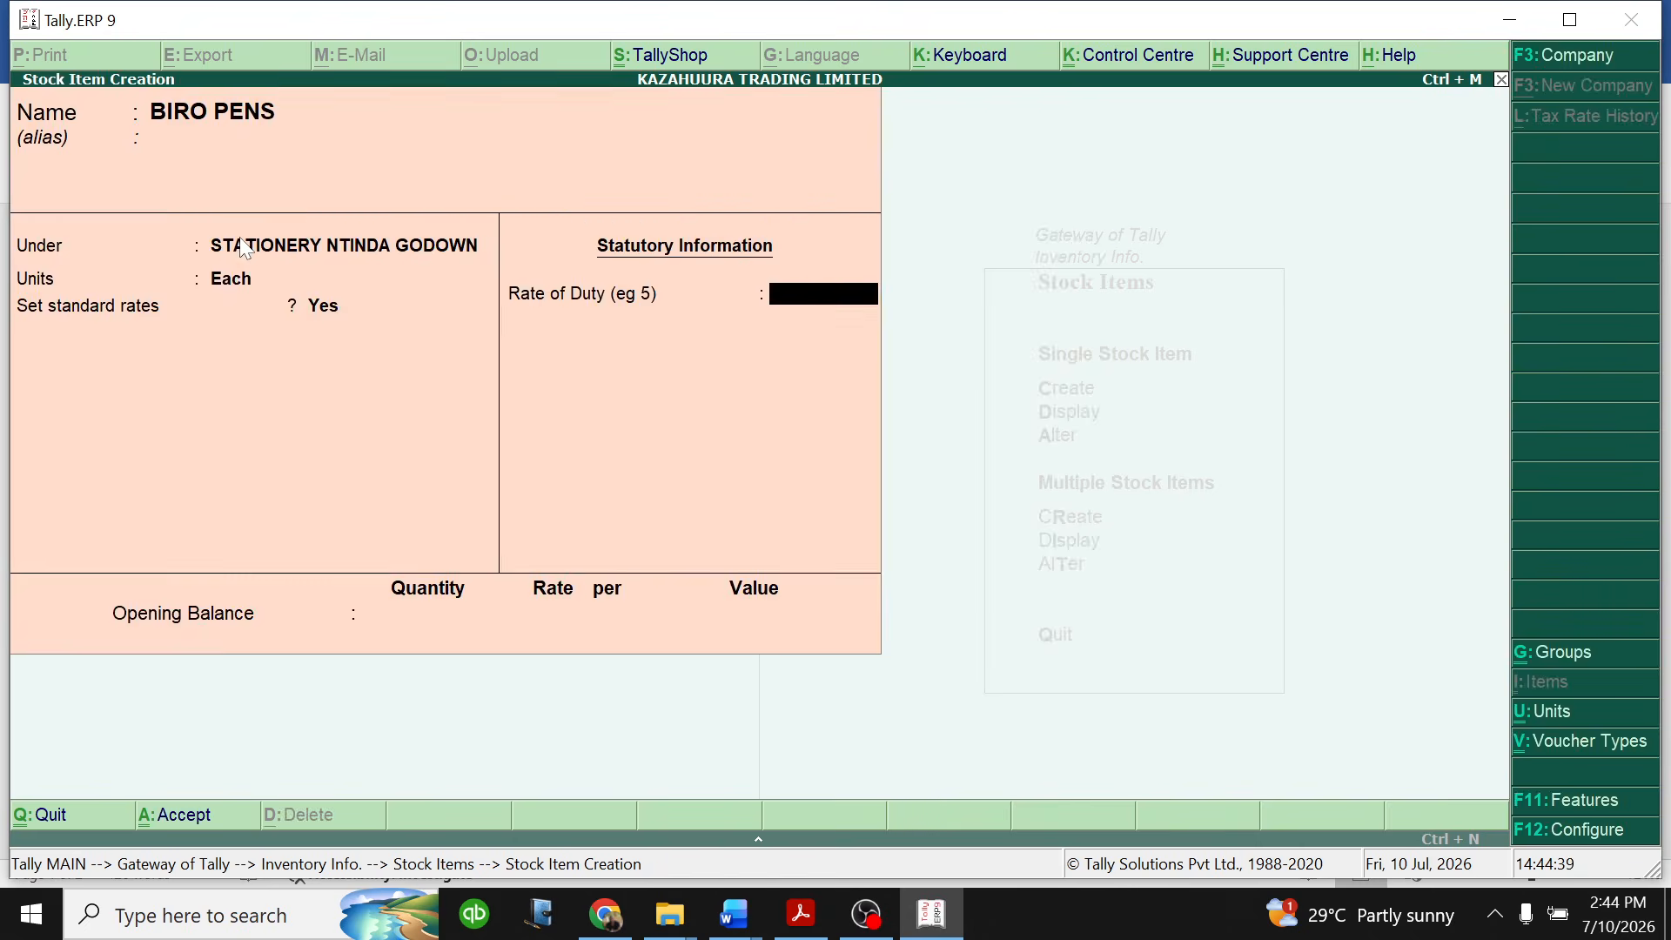
type("18")
key("Return")
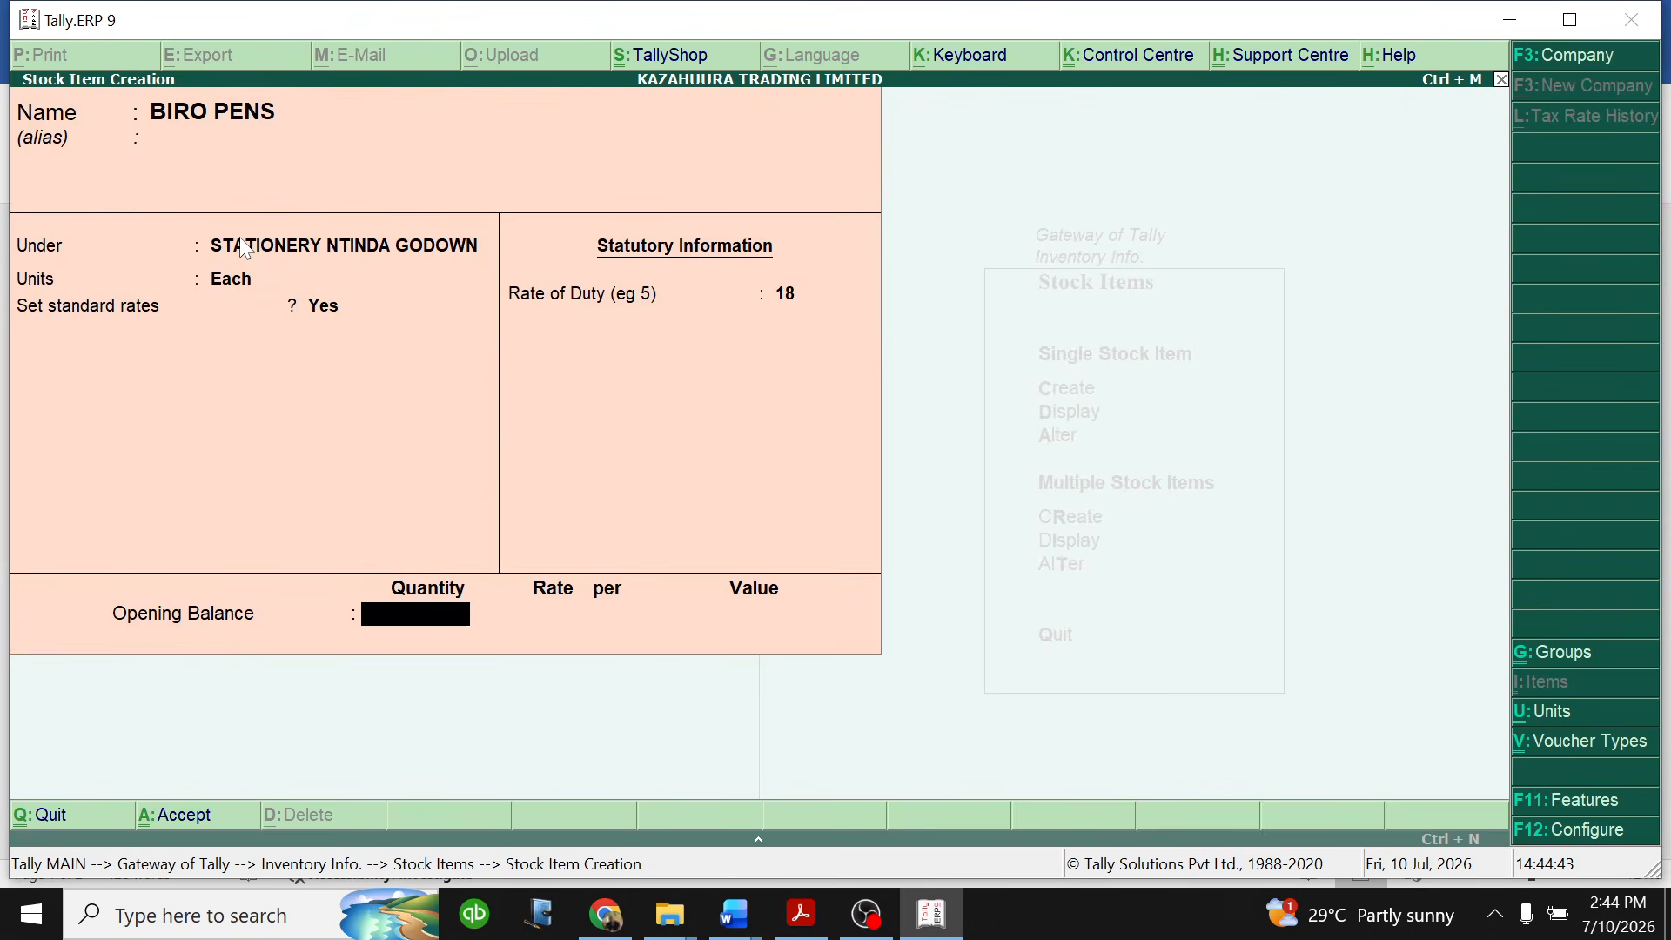
type("5,00")
type("000")
key("Return")
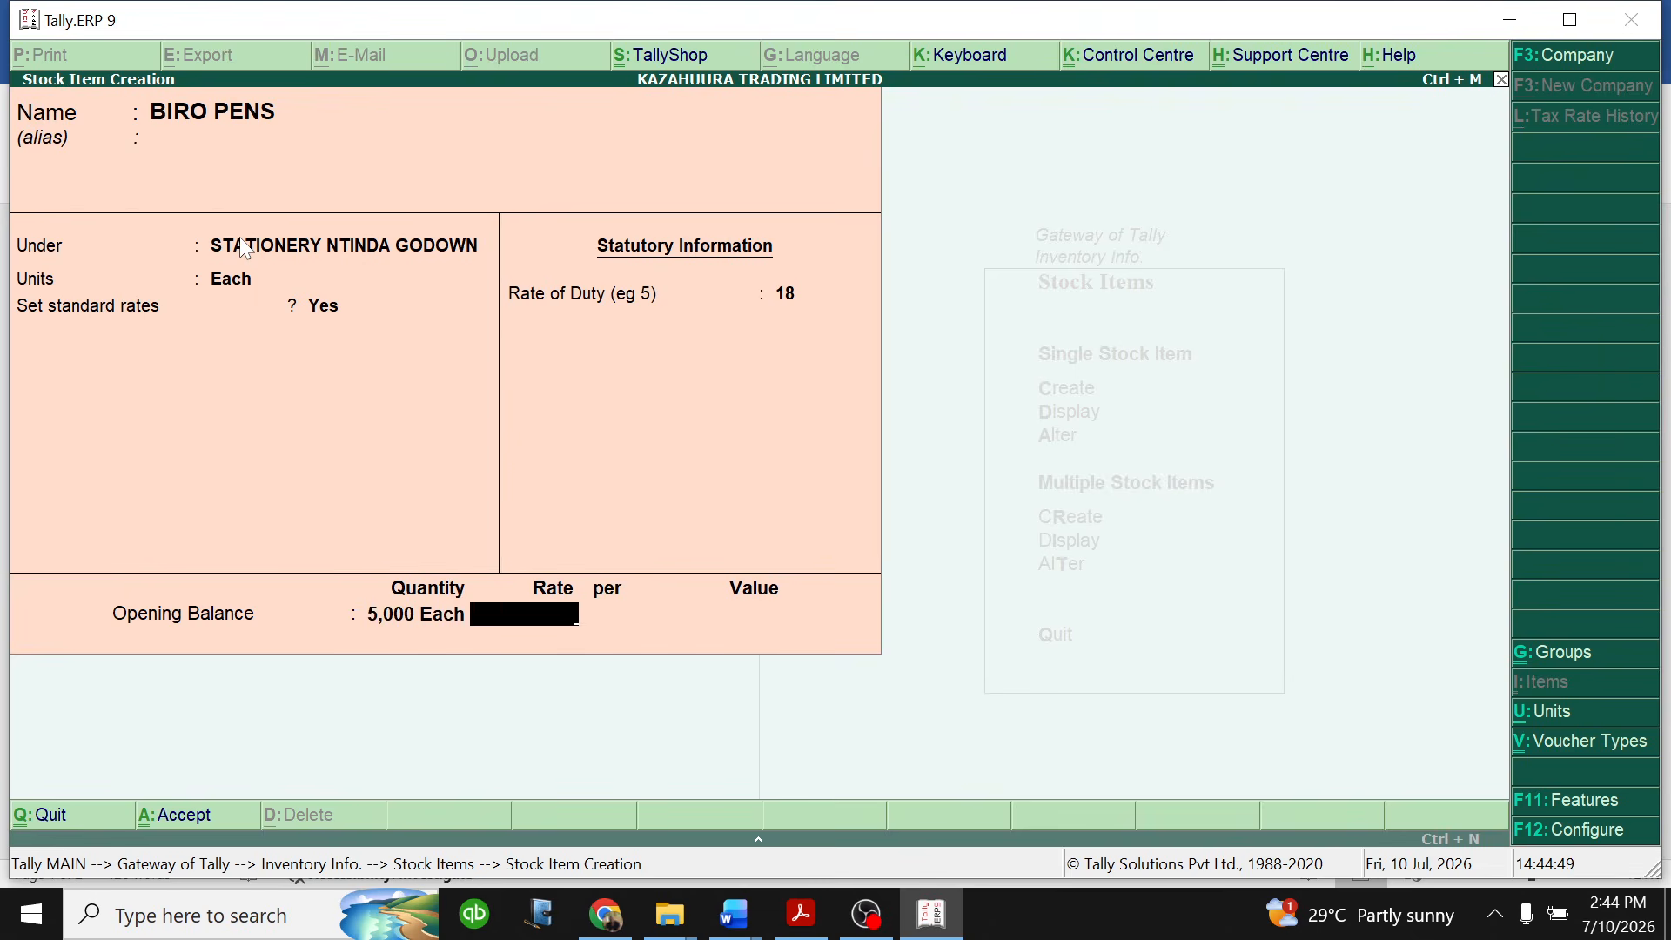
- Set the BIRO PENS opening balance rate to 500 each and save the stock item
type("500")
key("Return")
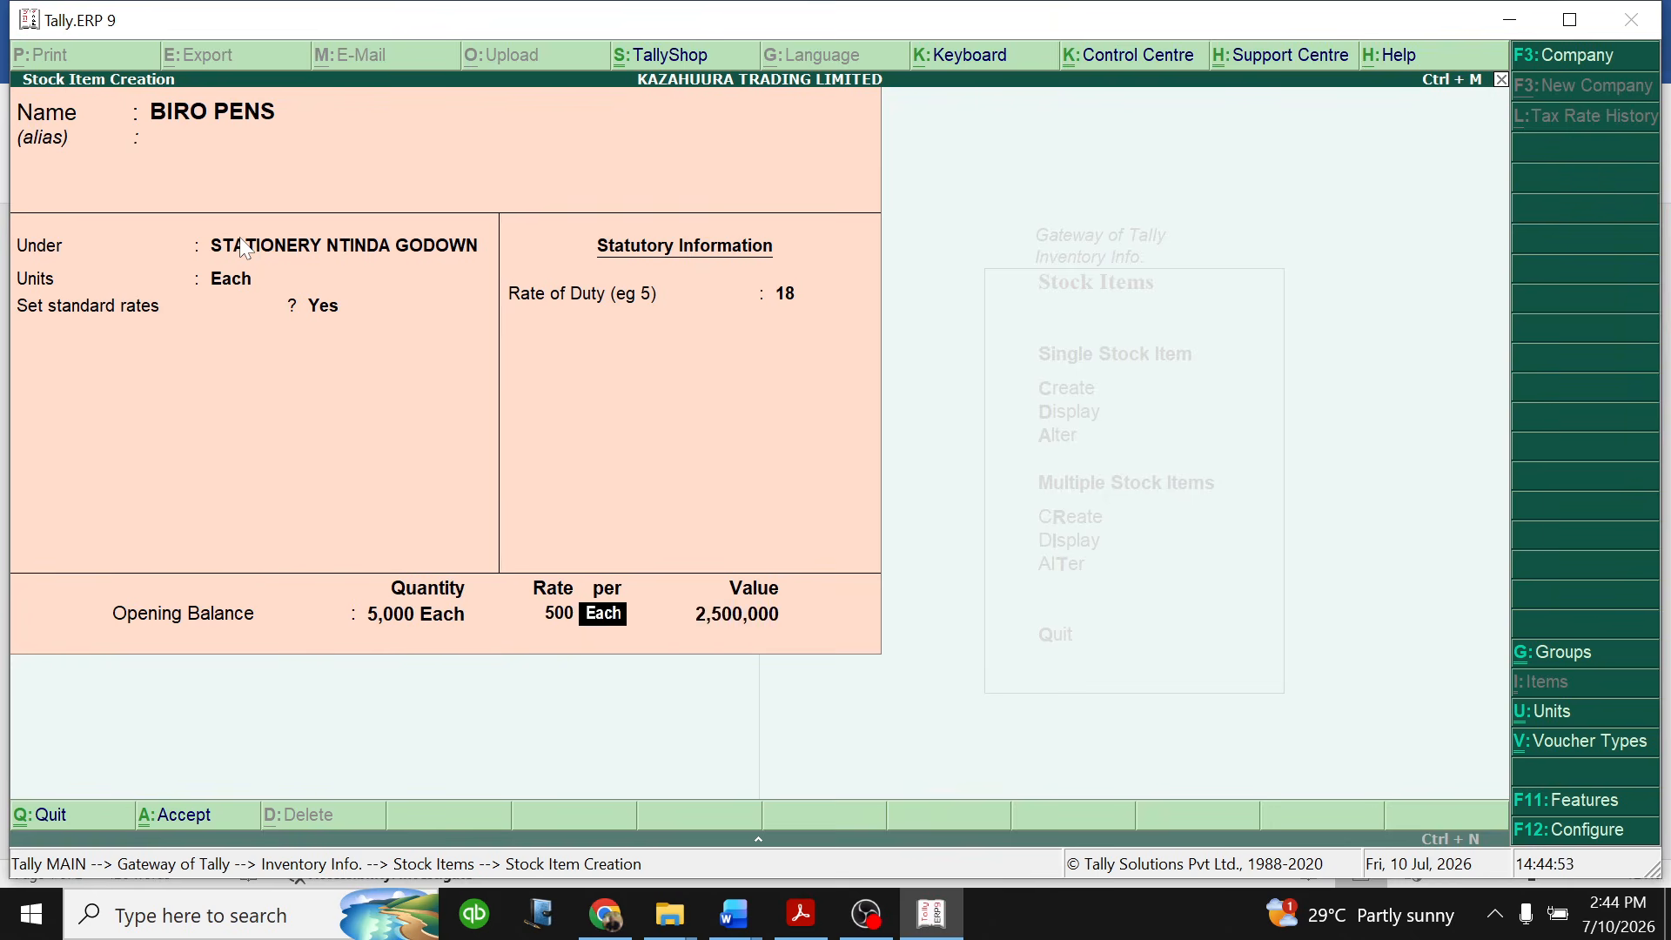
key("Return")
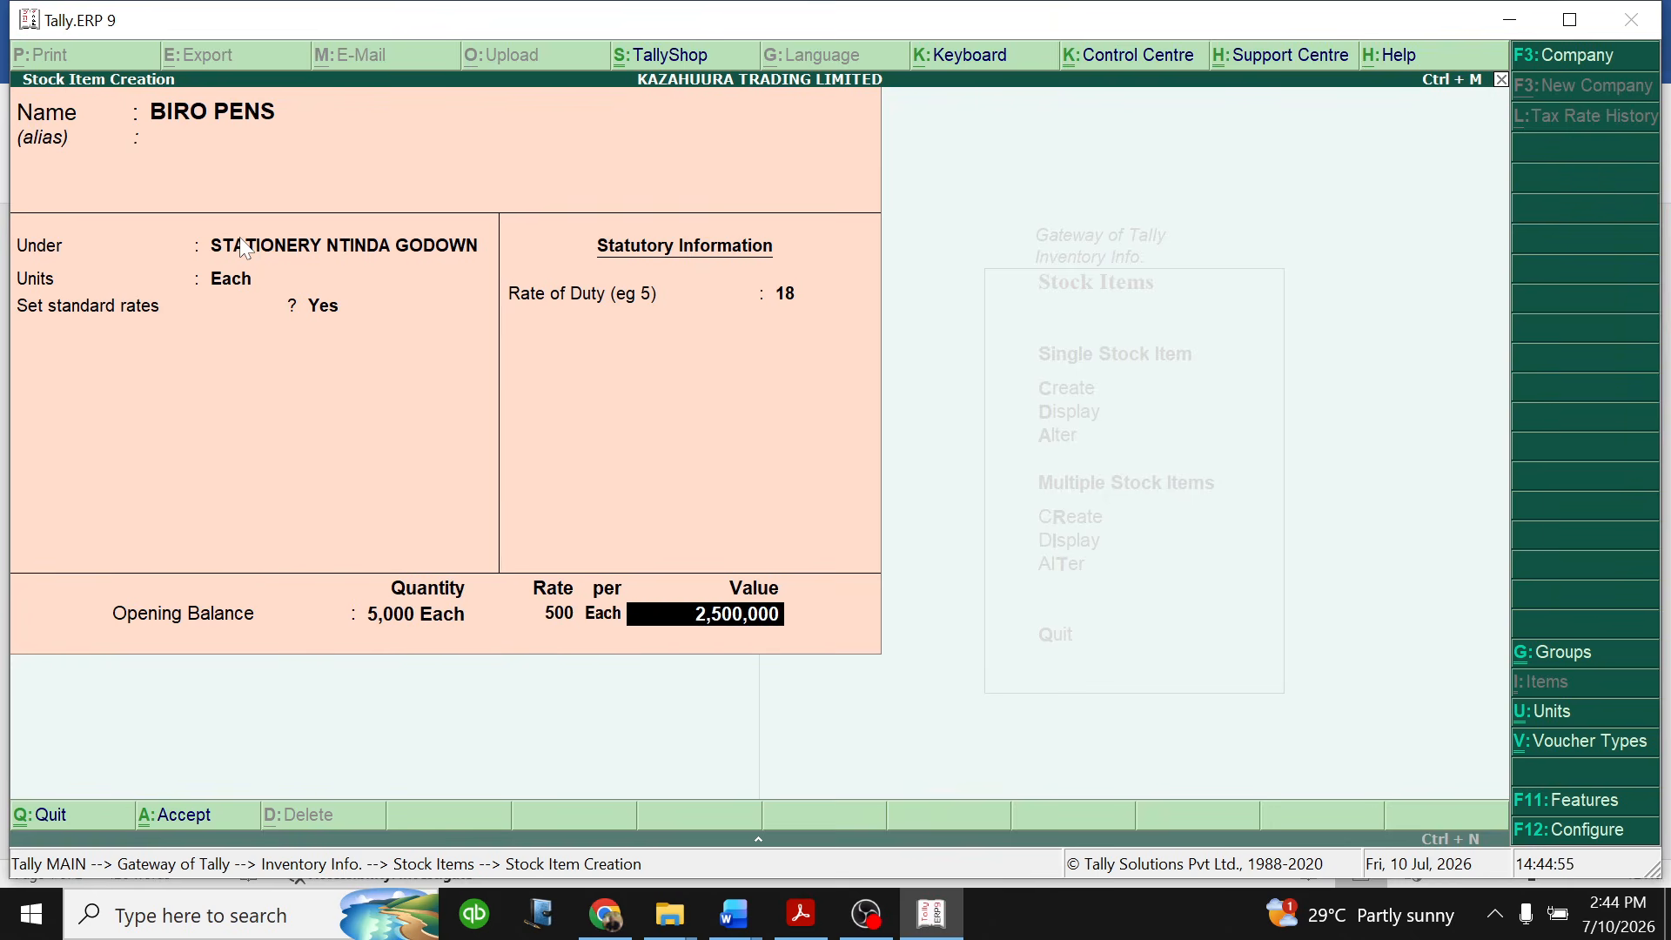
key("Return")
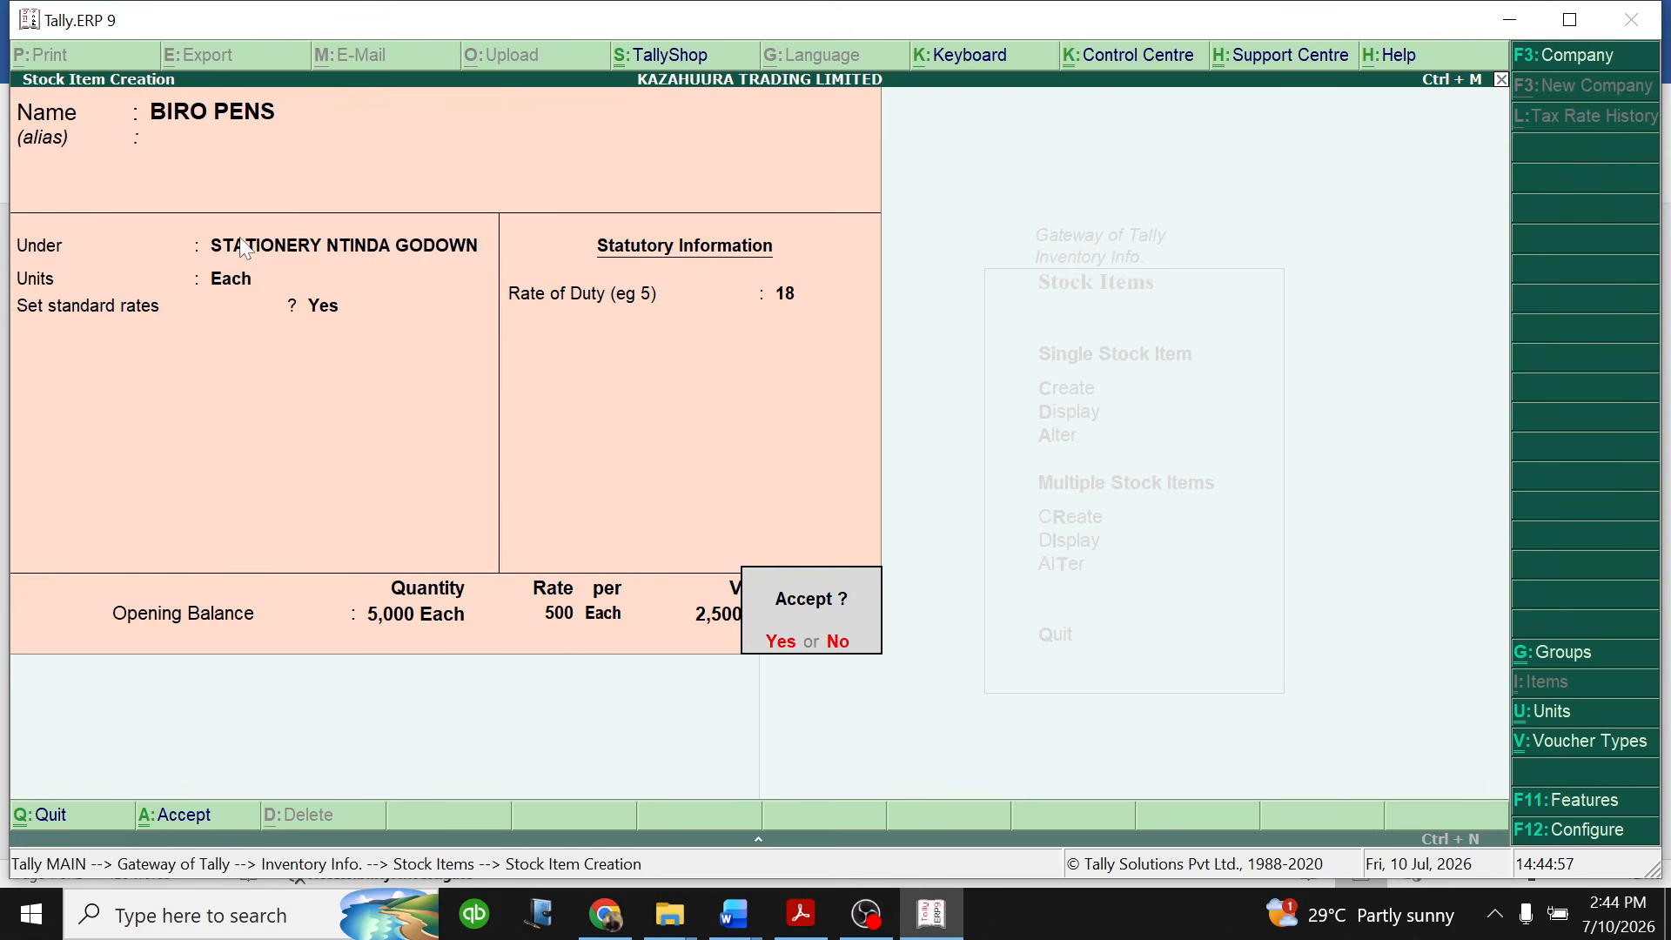
key("Return")
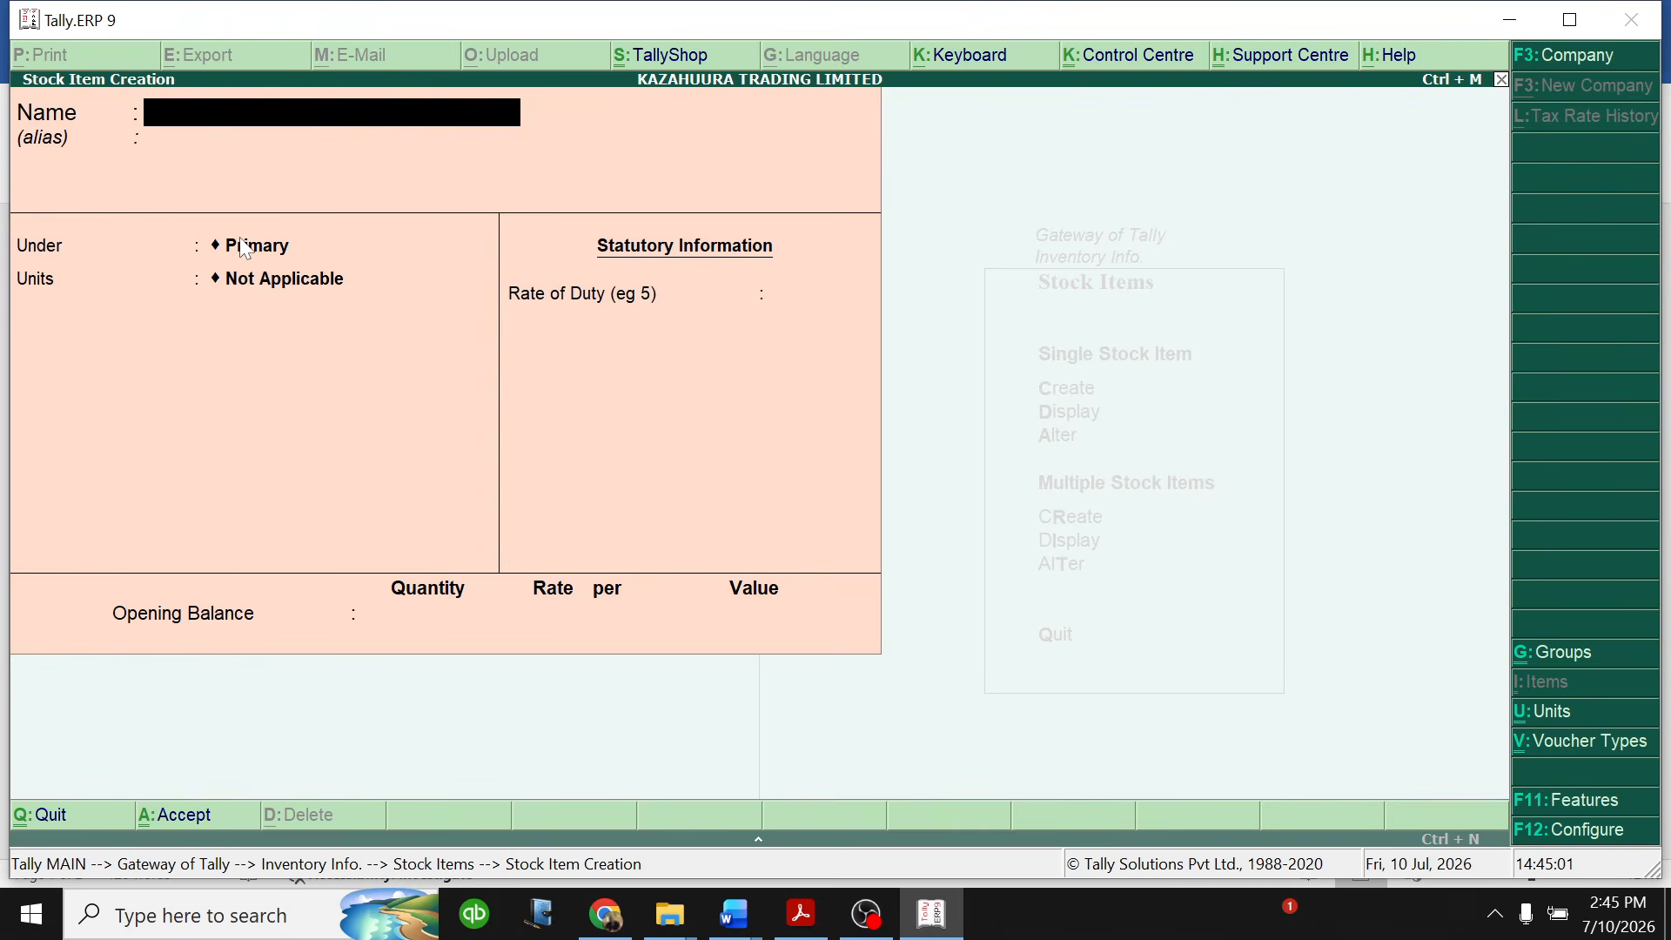
- Quit stock item creation and return to the Gateway of Tally
key("Escape")
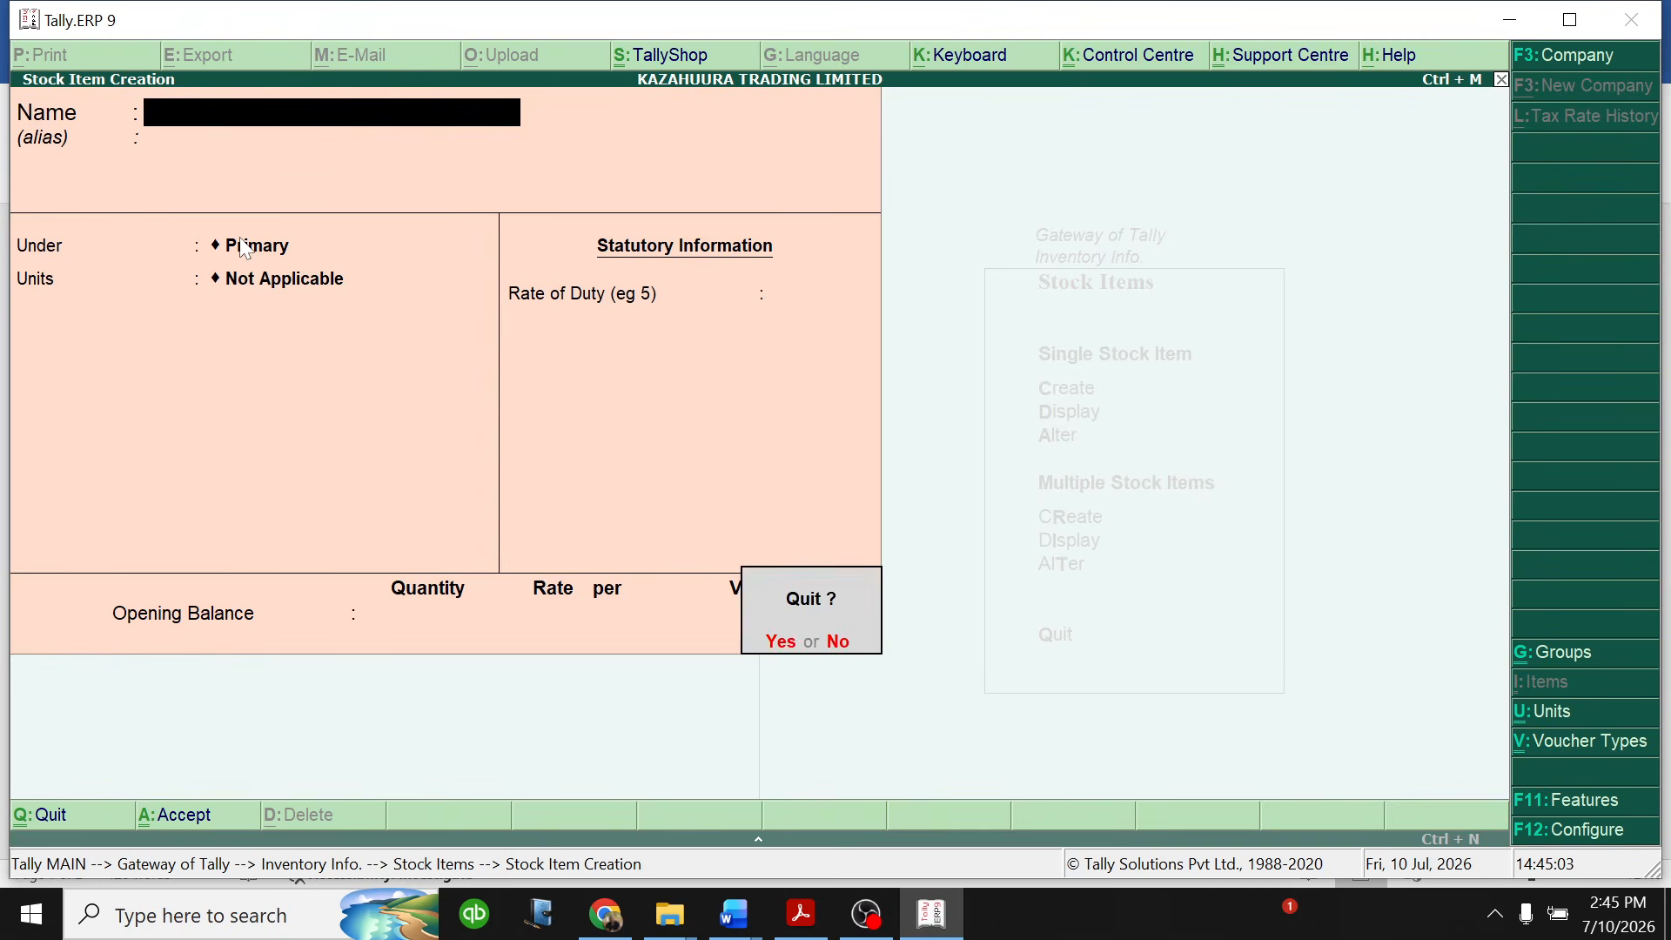
key("y")
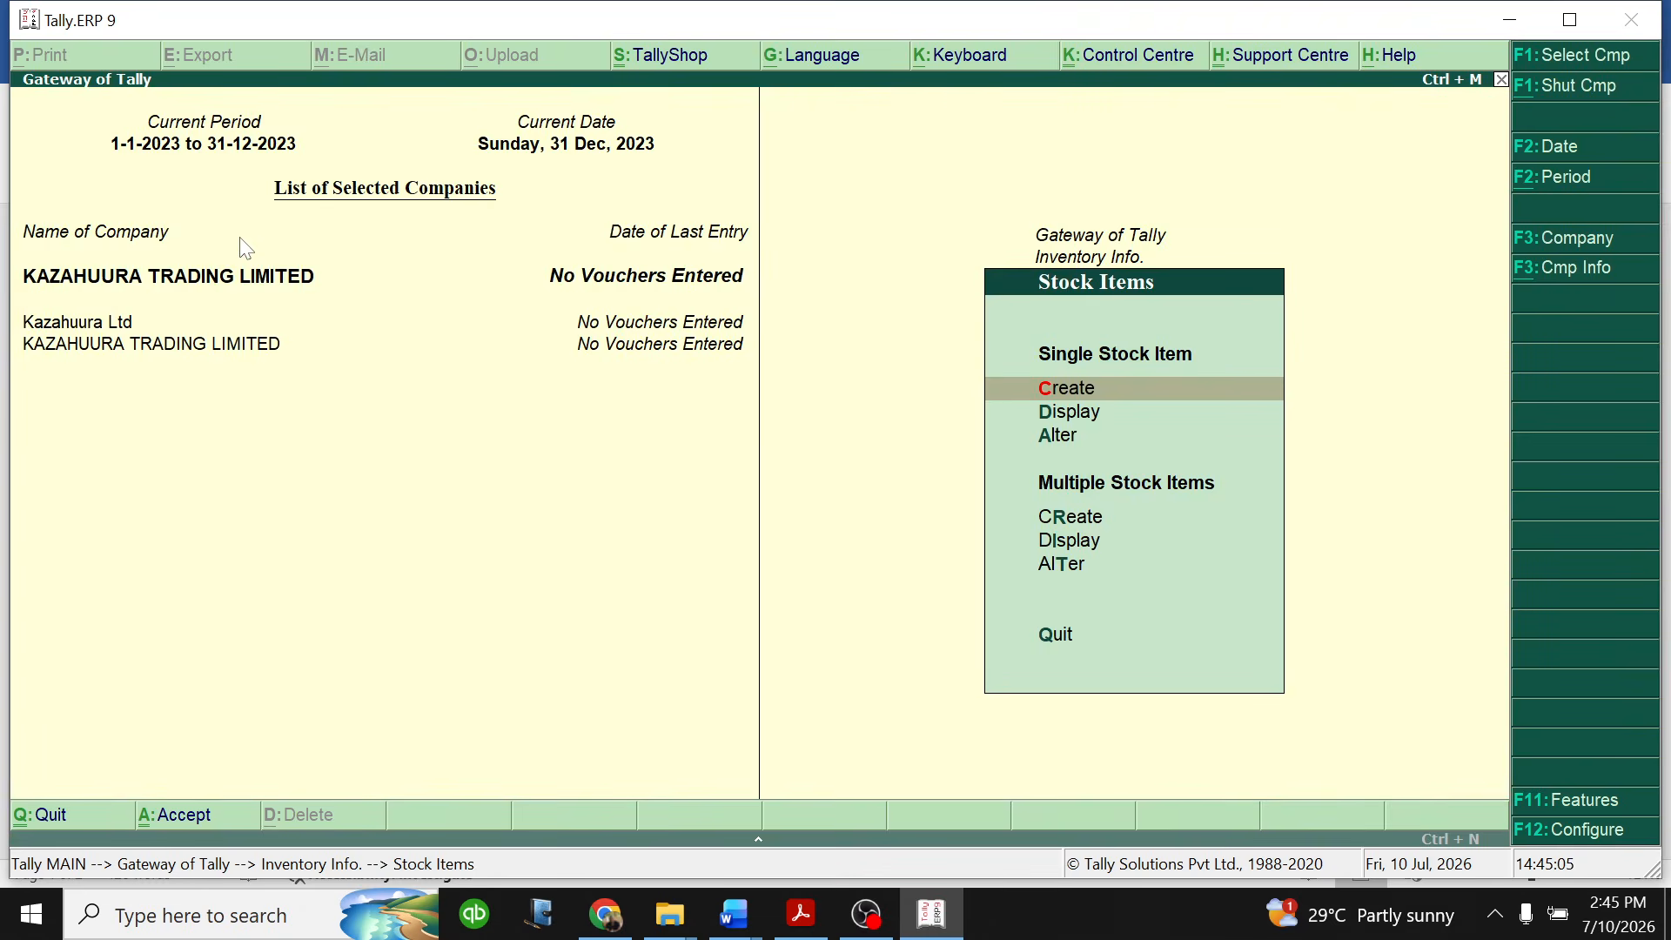
key("Escape")
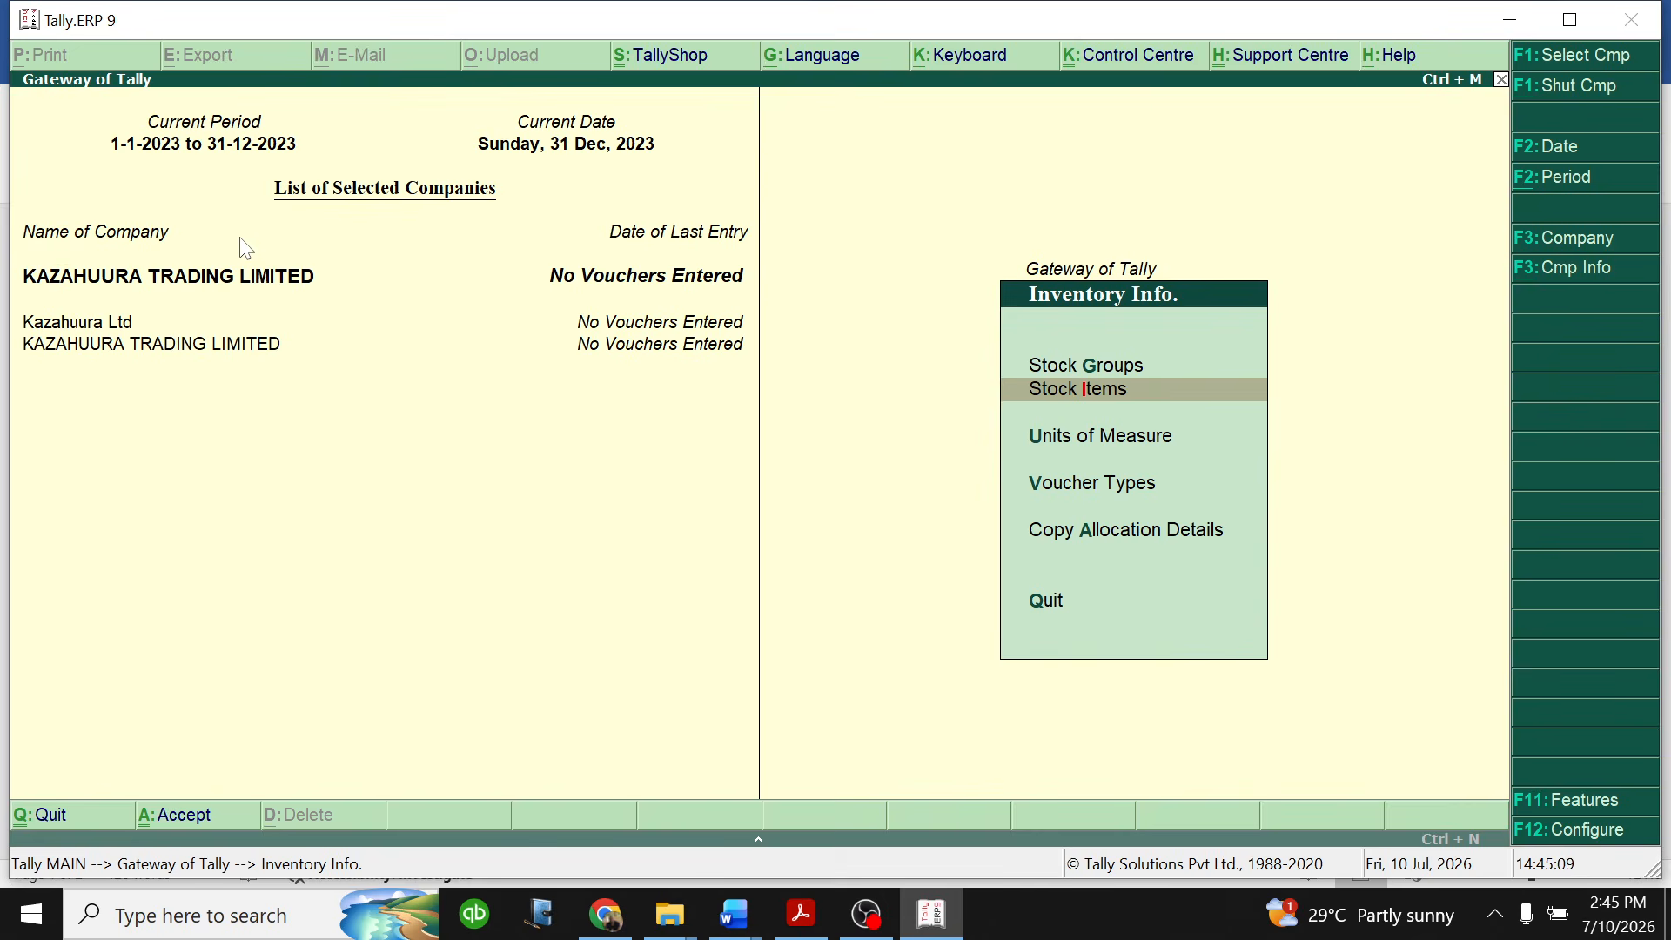
key("Escape")
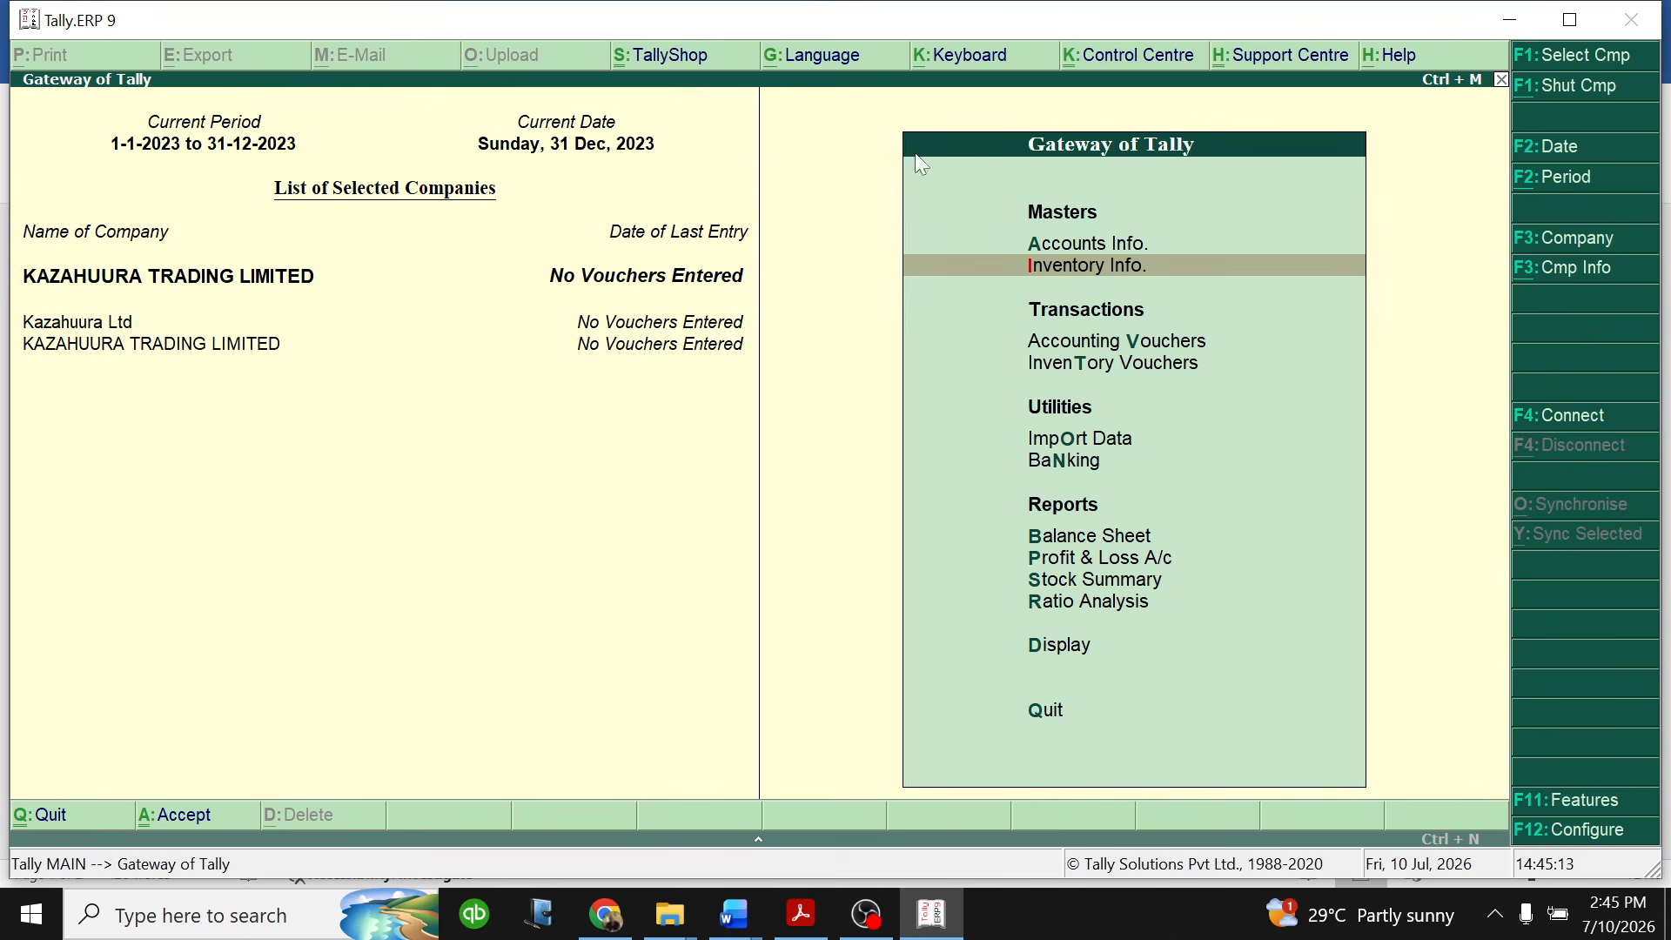
- Display the BIRO PENS stock item from the inventory masters to check its details, and return to the item list
left_click(1090, 269)
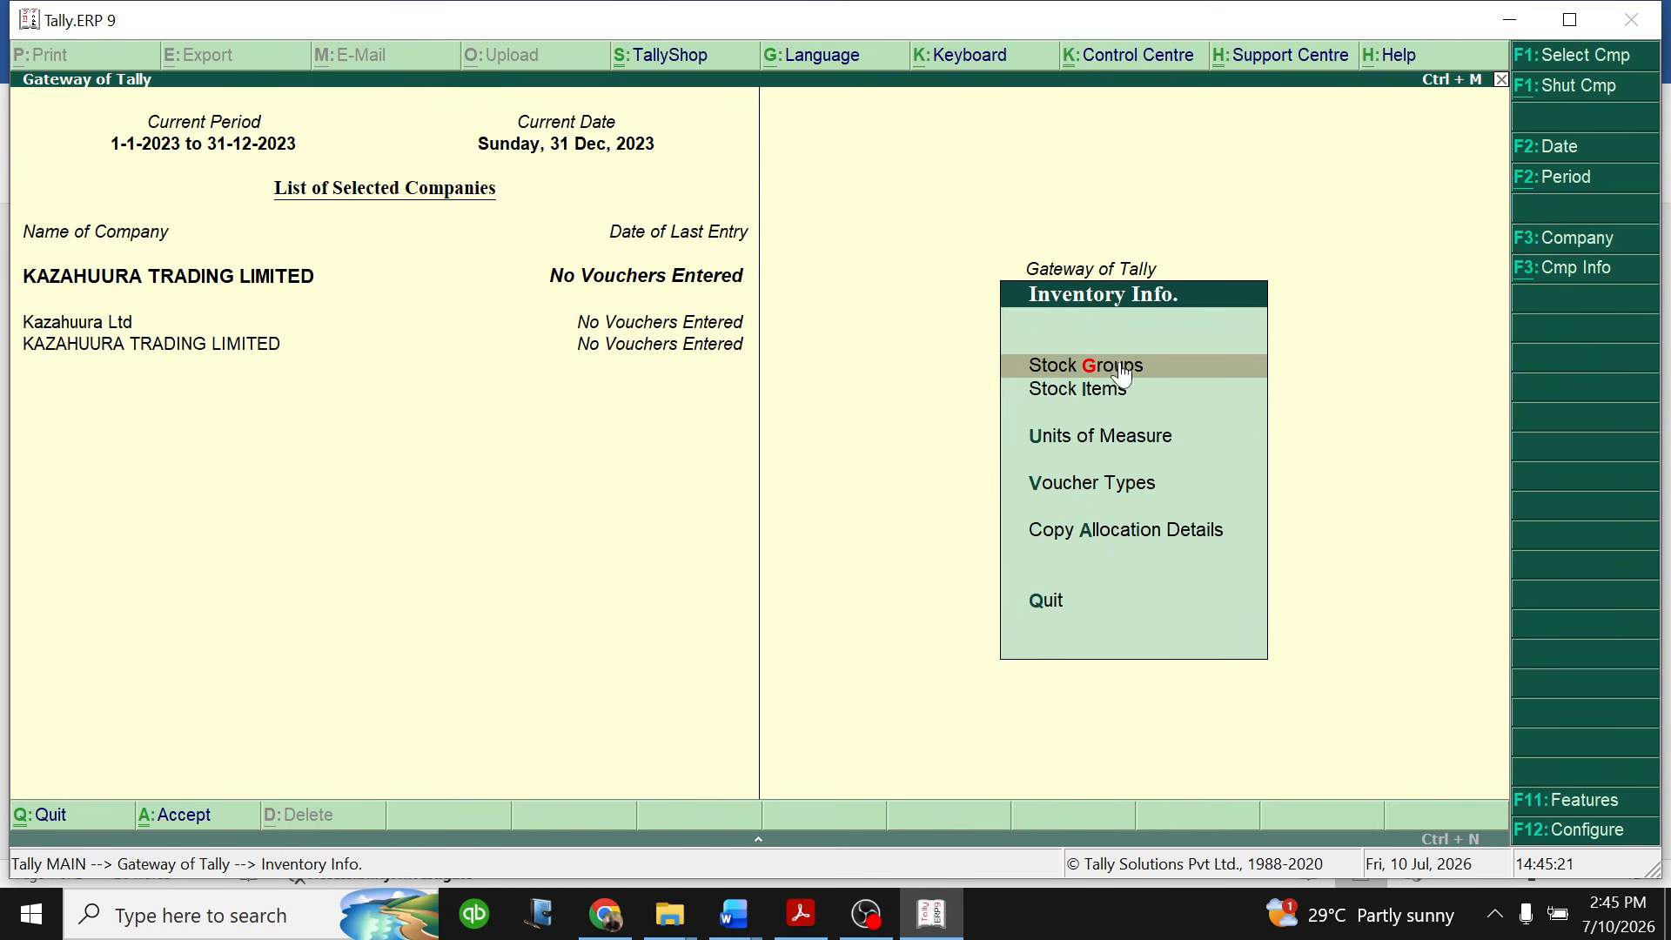
left_click(1100, 394)
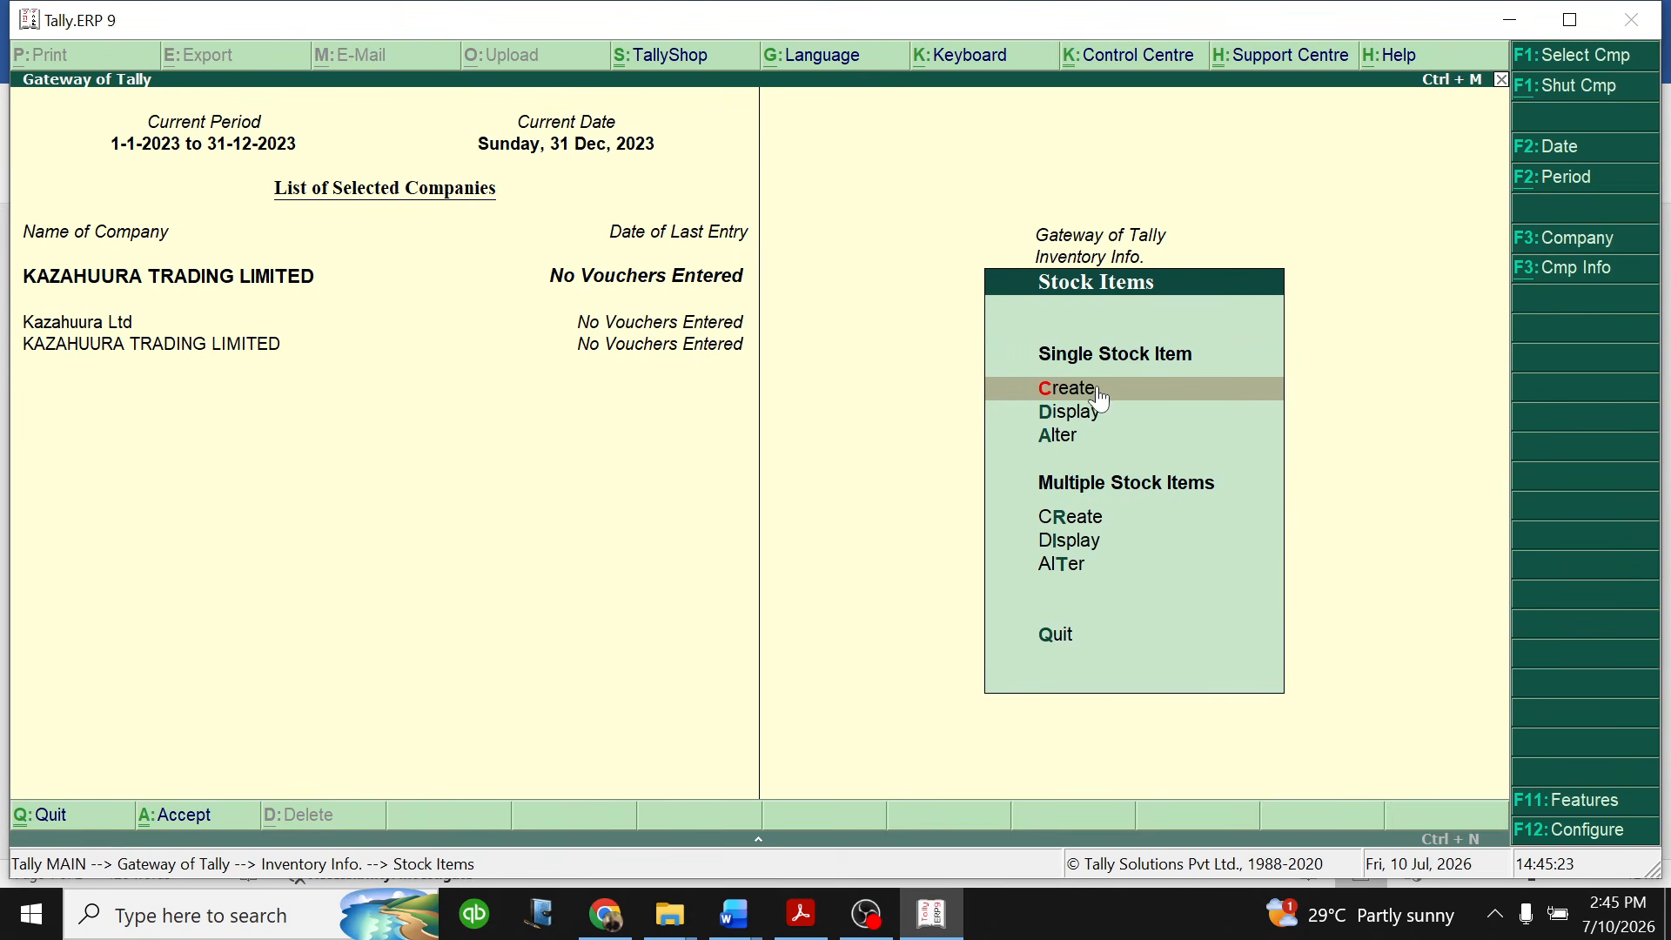
left_click(1088, 414)
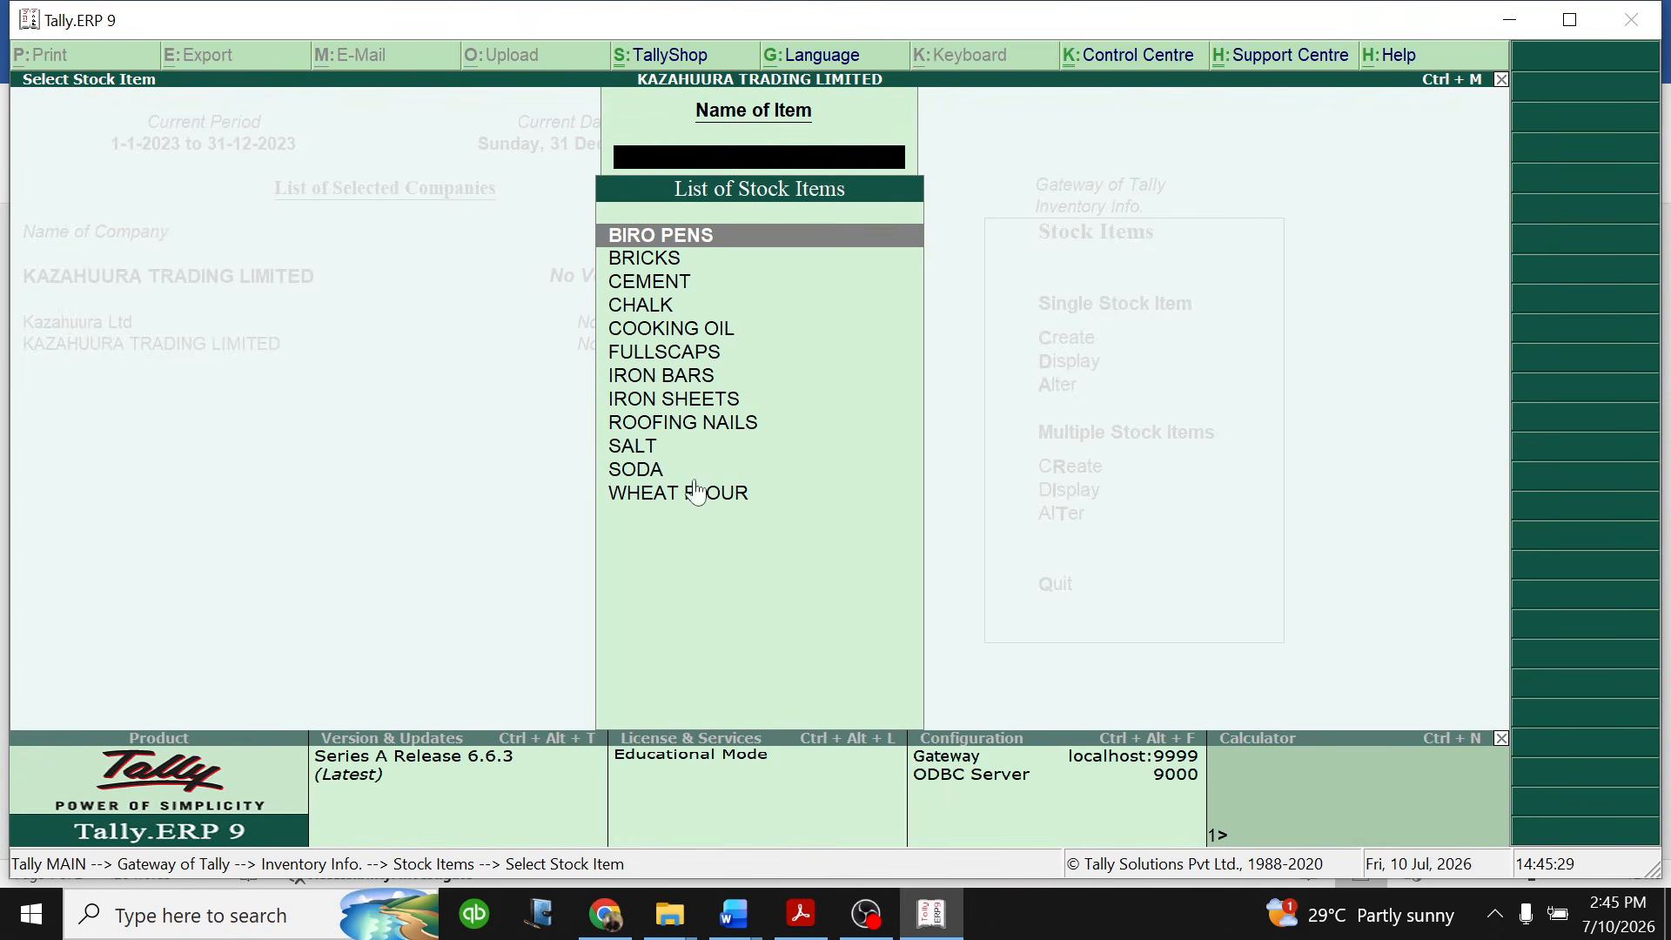
left_click(690, 238)
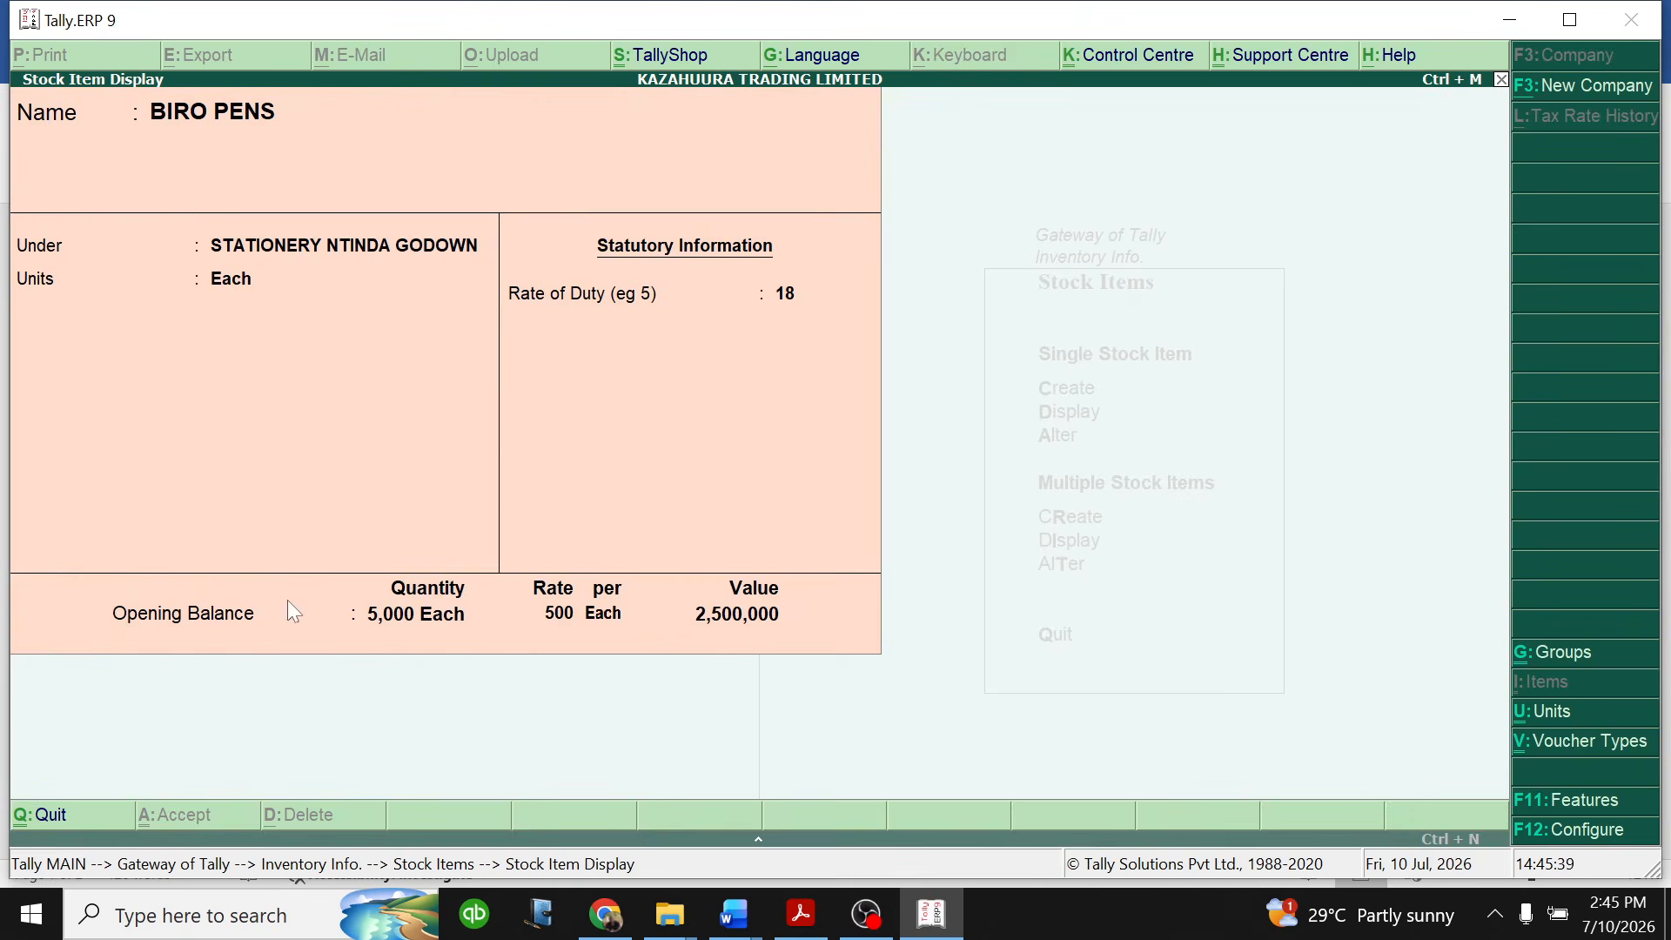
key("Escape")
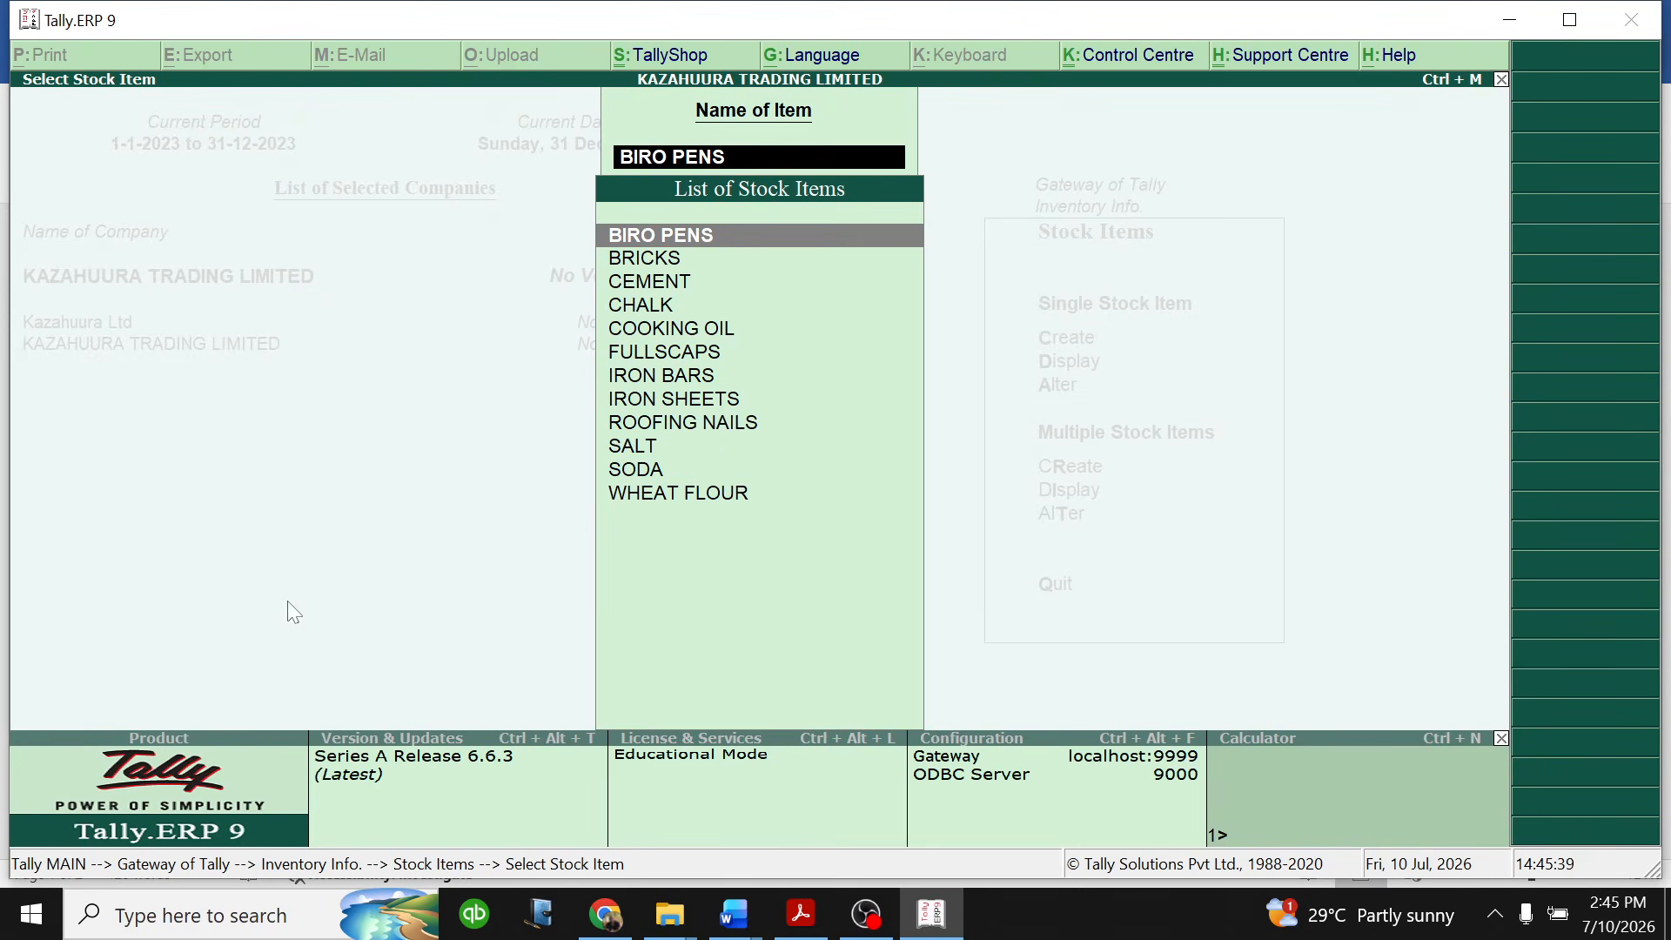
- Display the ROOFING NAILS stock item to check its details and leave the stock item list
left_click(731, 424)
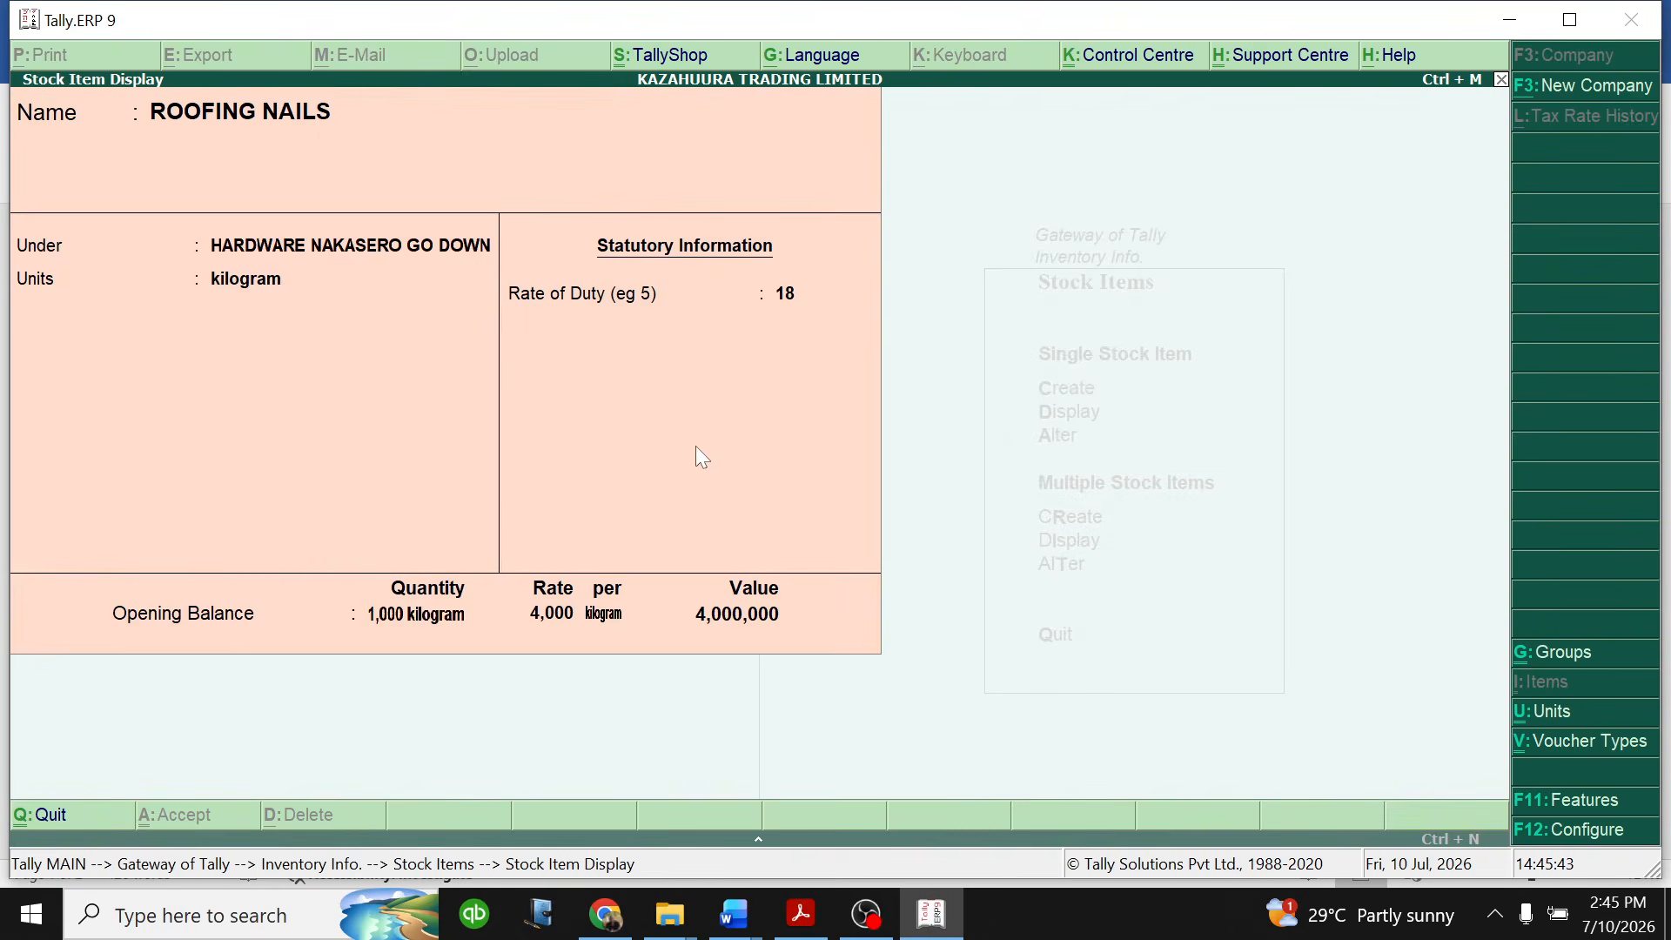
key("Escape")
key("Escape")
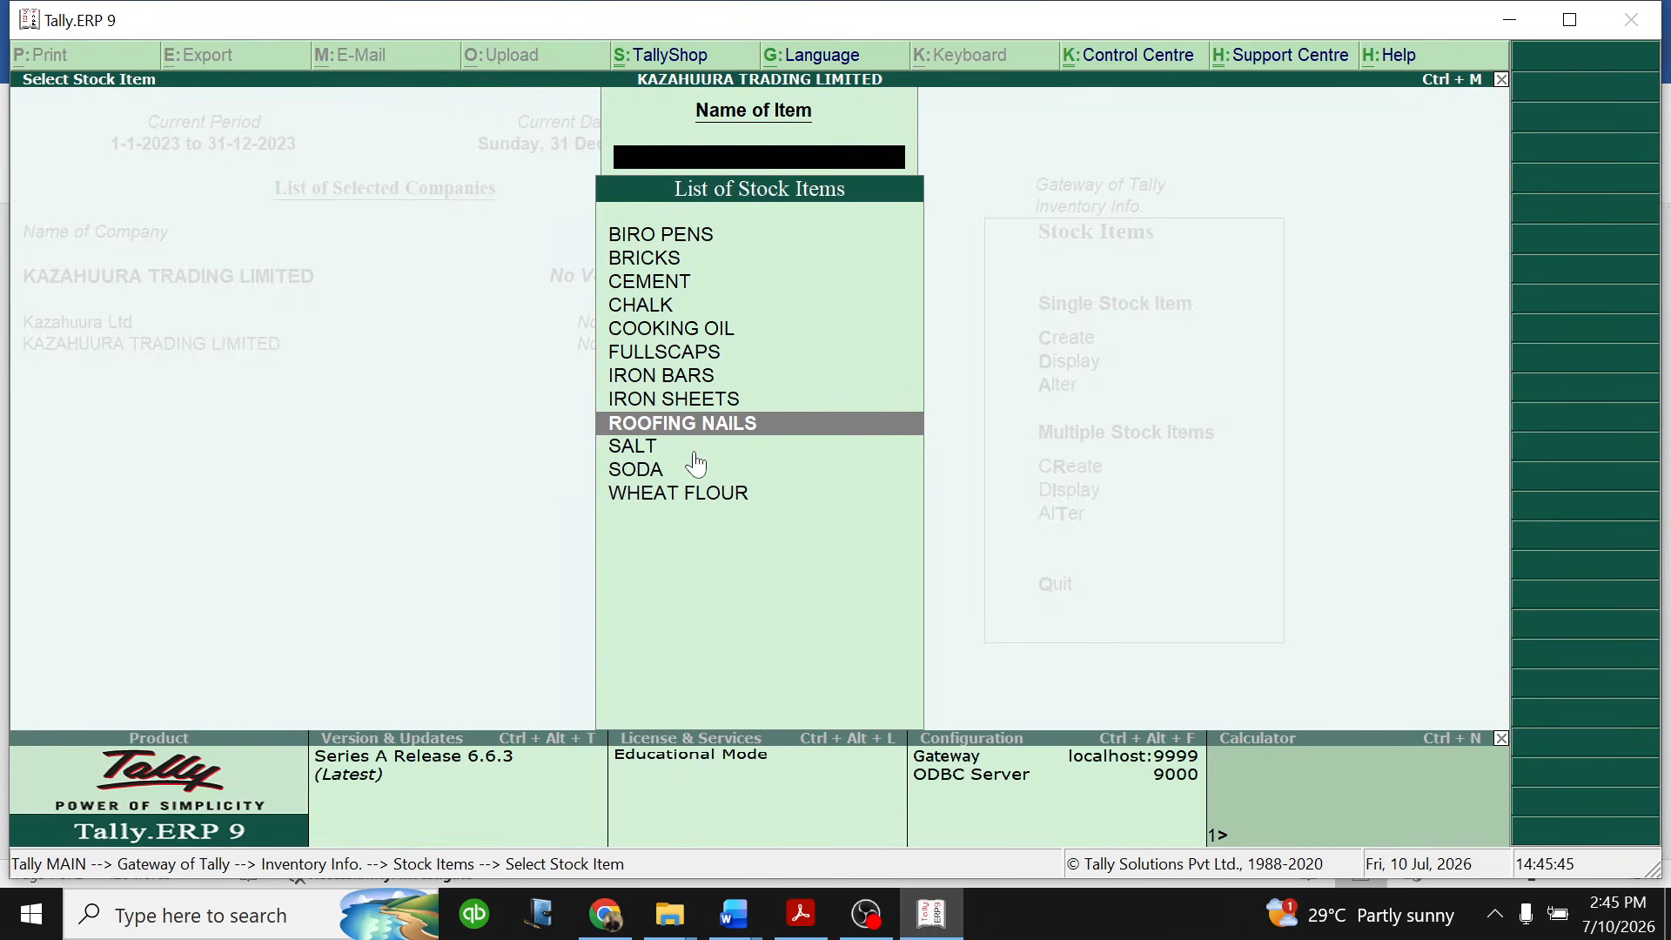
key("Escape")
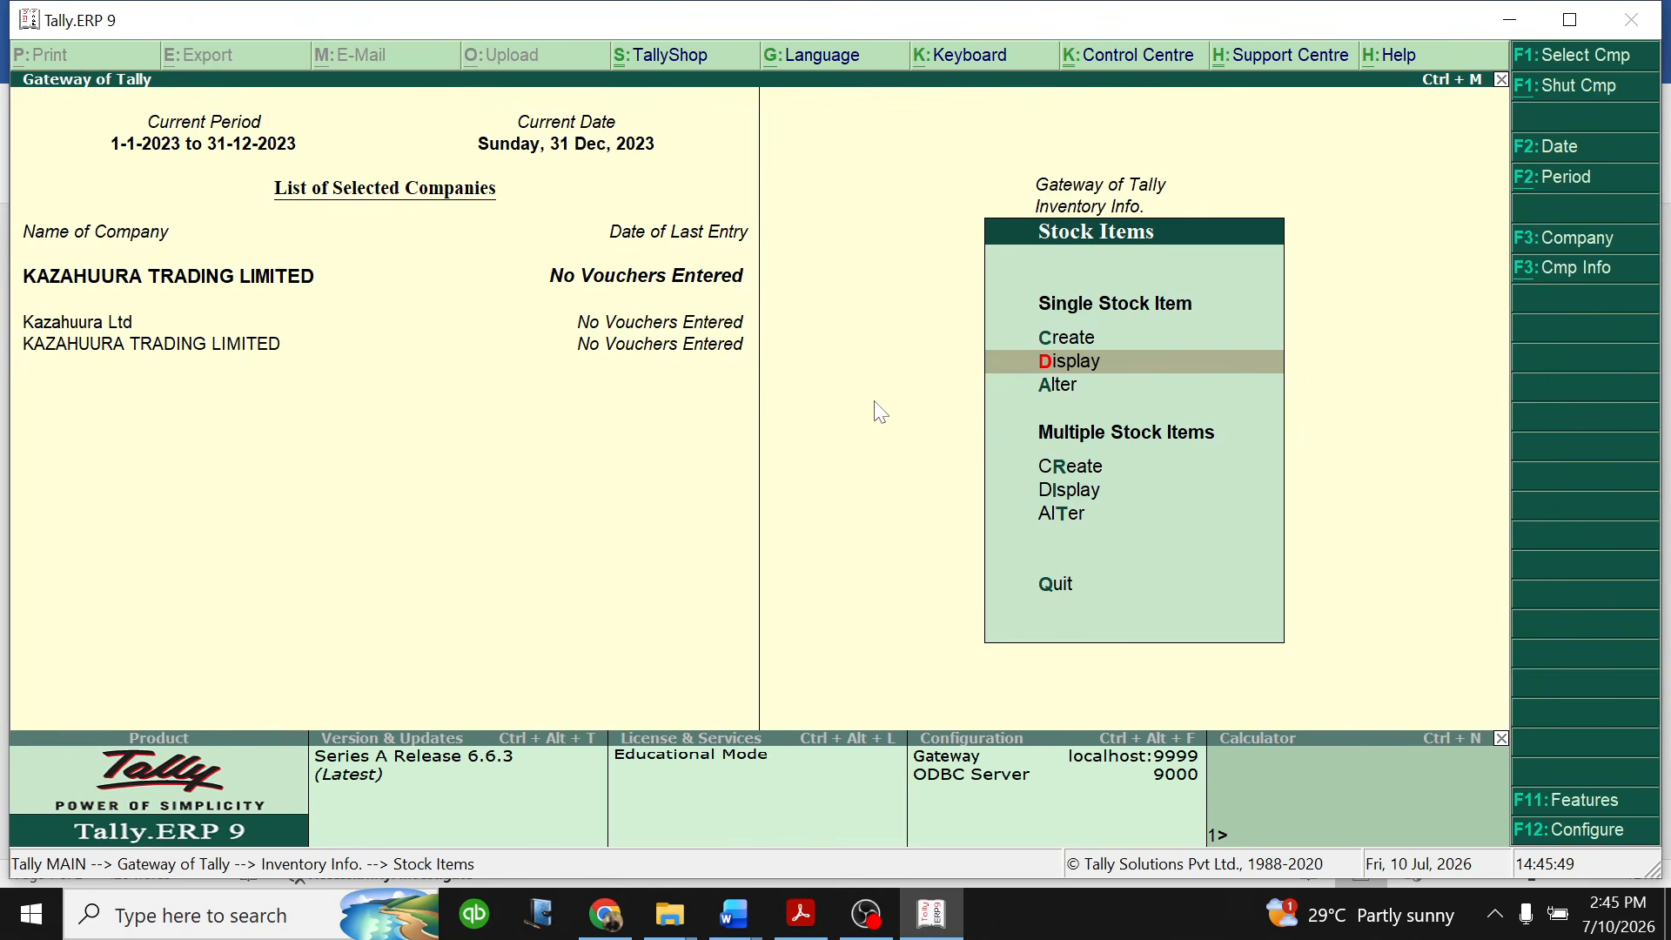
- Return to the Gateway of Tally and review the transactions and reports topics in Mastering Tally ERP.docx in Word before switching back to Tally.ERP 9
key("Escape")
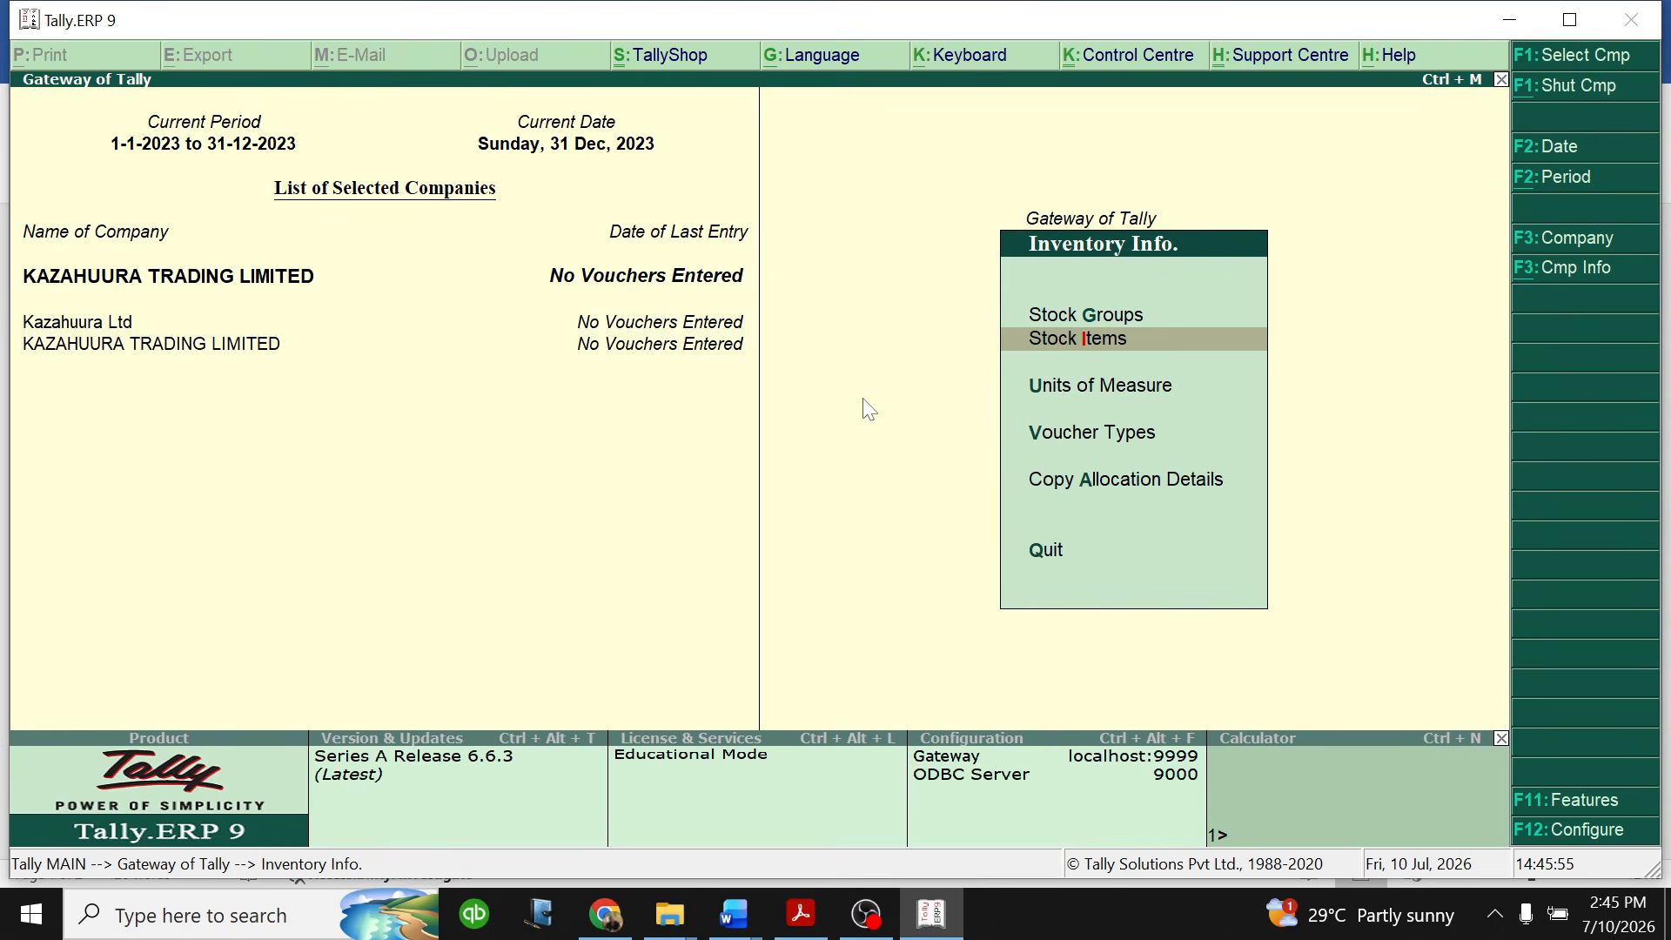
key("Escape")
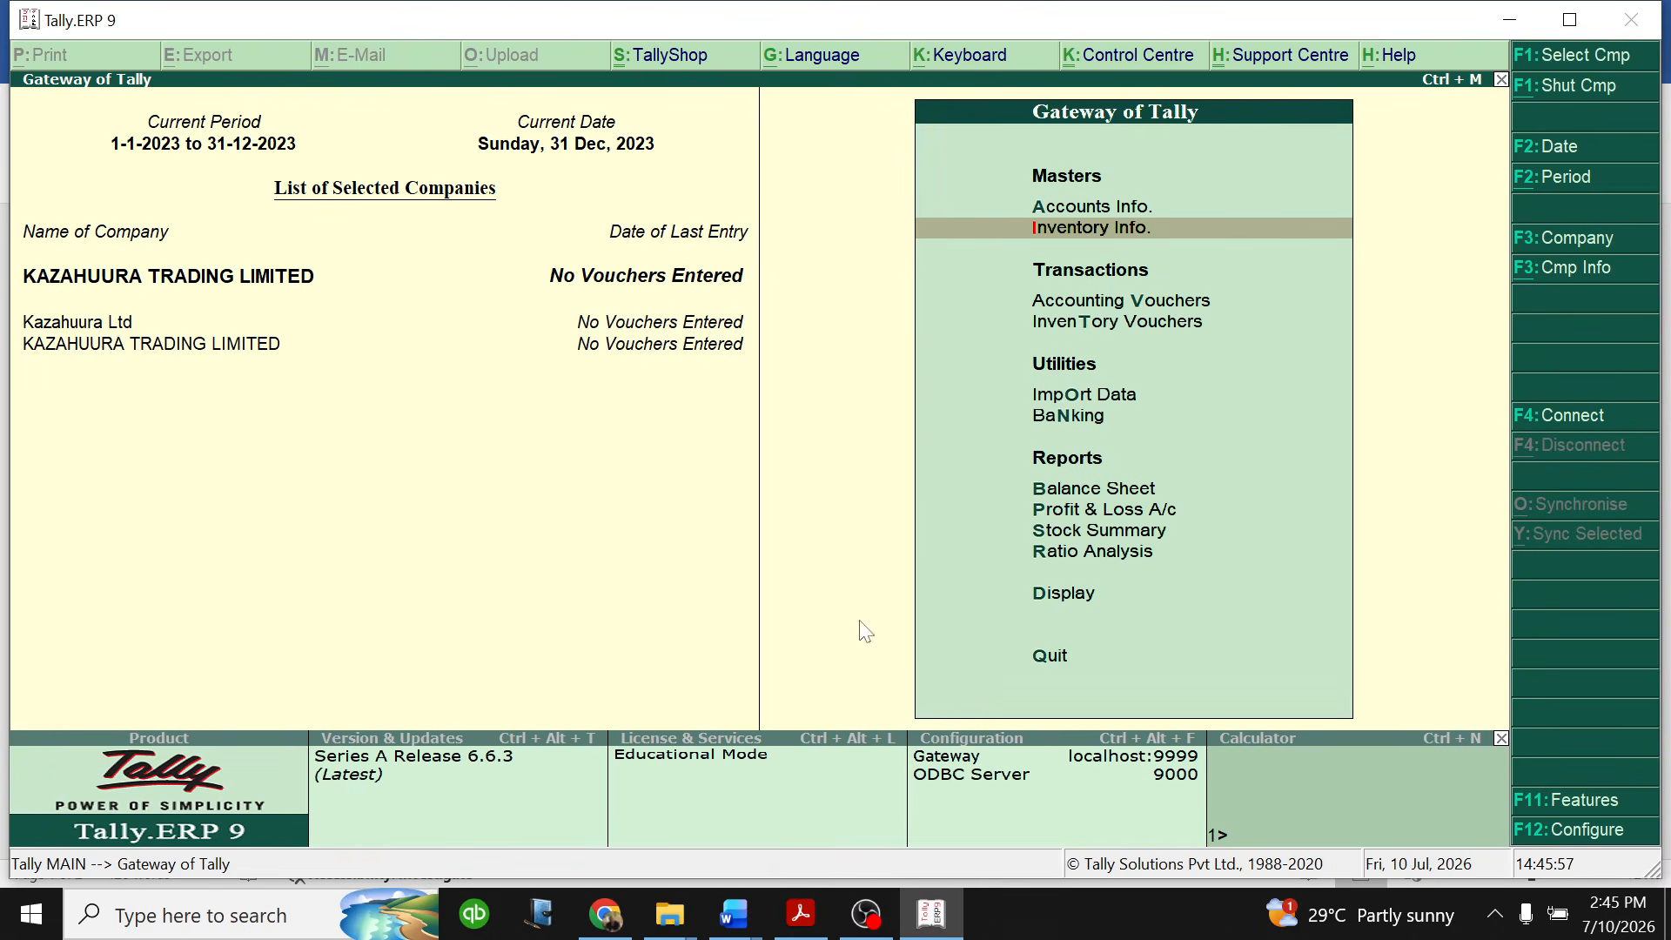
left_click(734, 913)
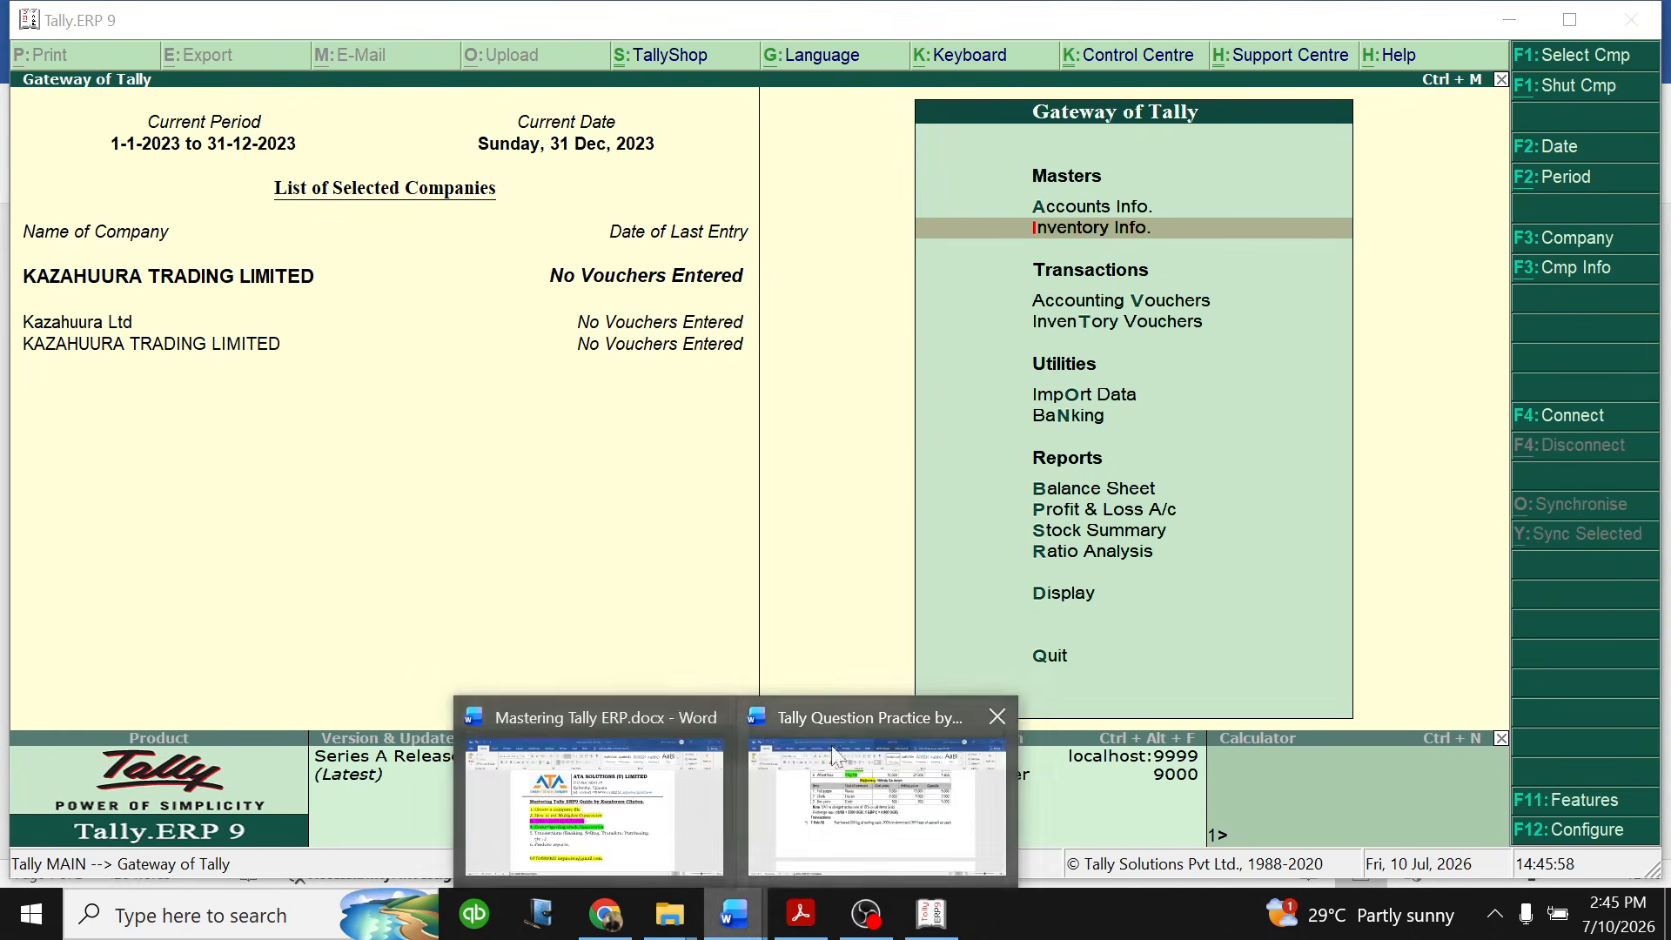
left_click(694, 832)
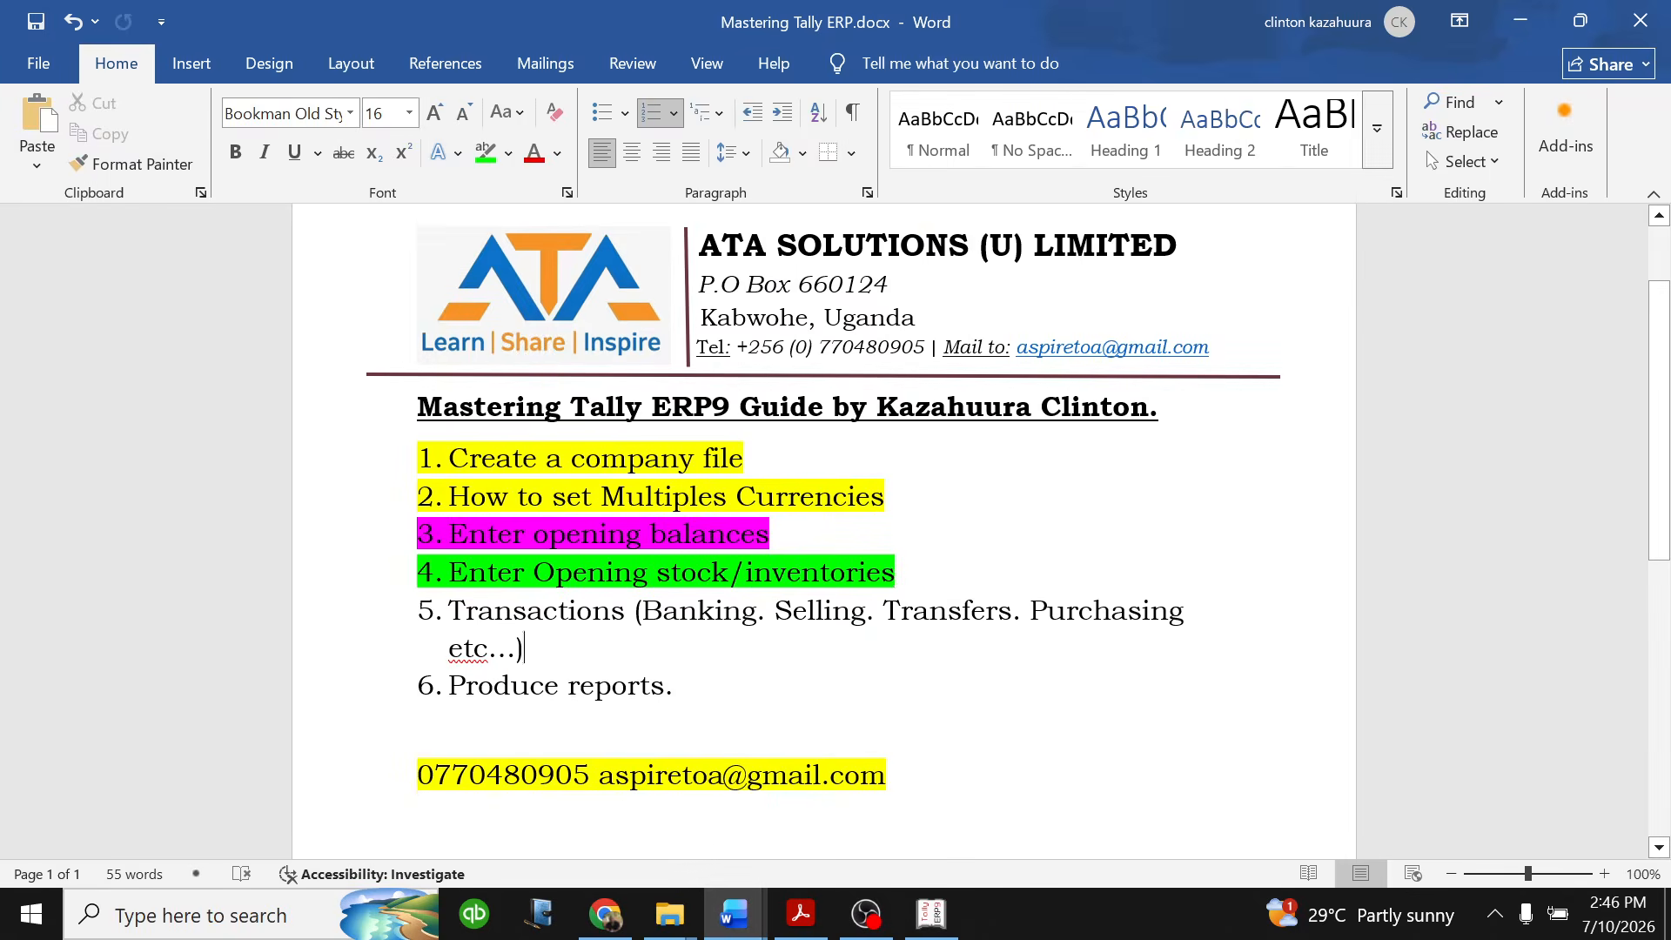
left_click_drag(525, 648, 449, 611)
left_click(675, 686)
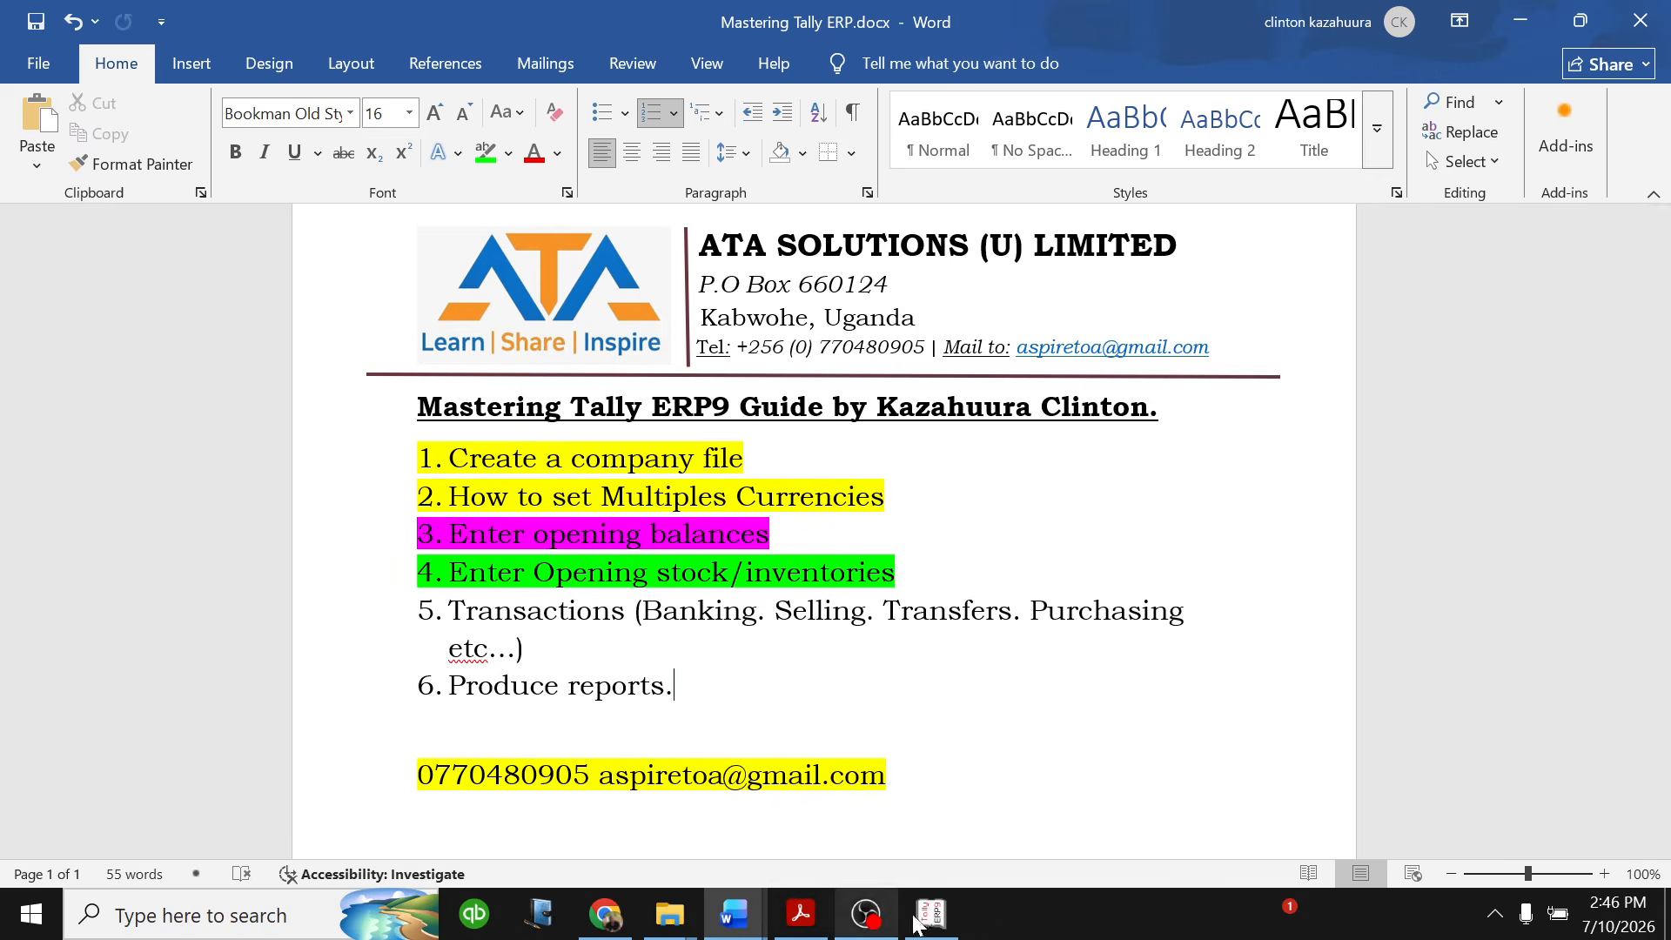
left_click(909, 930)
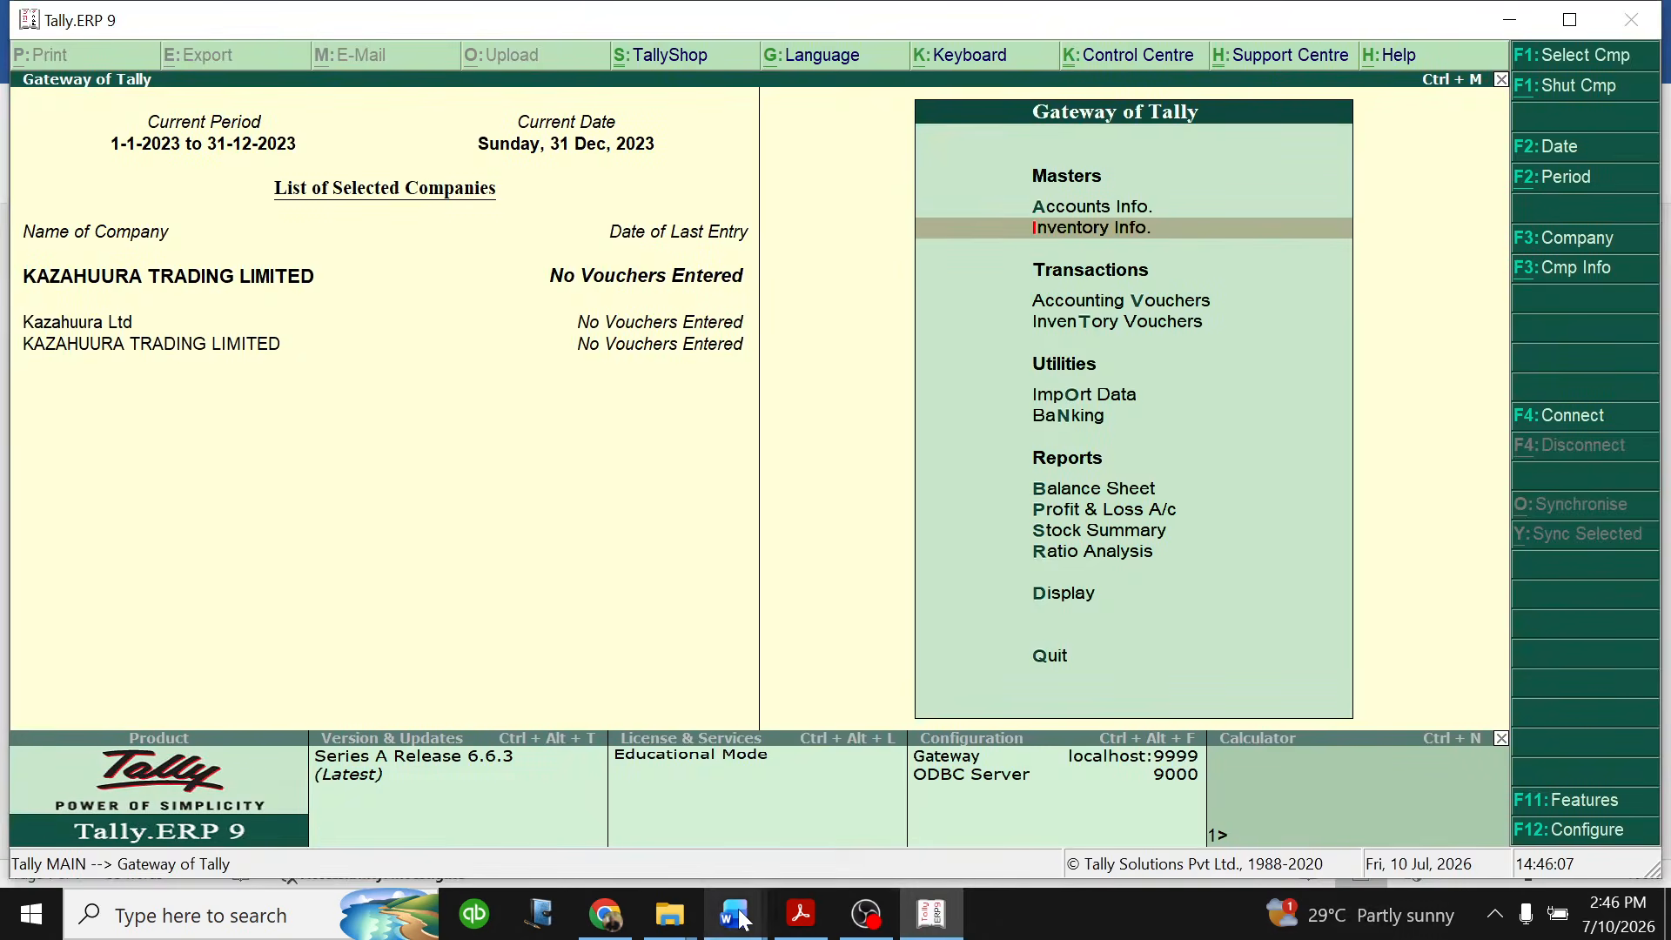
- Check the topic list in Mastering Tally ERP.docx in Word once more and return to Tally.ERP 9
mouse_move(733, 914)
left_click(622, 840)
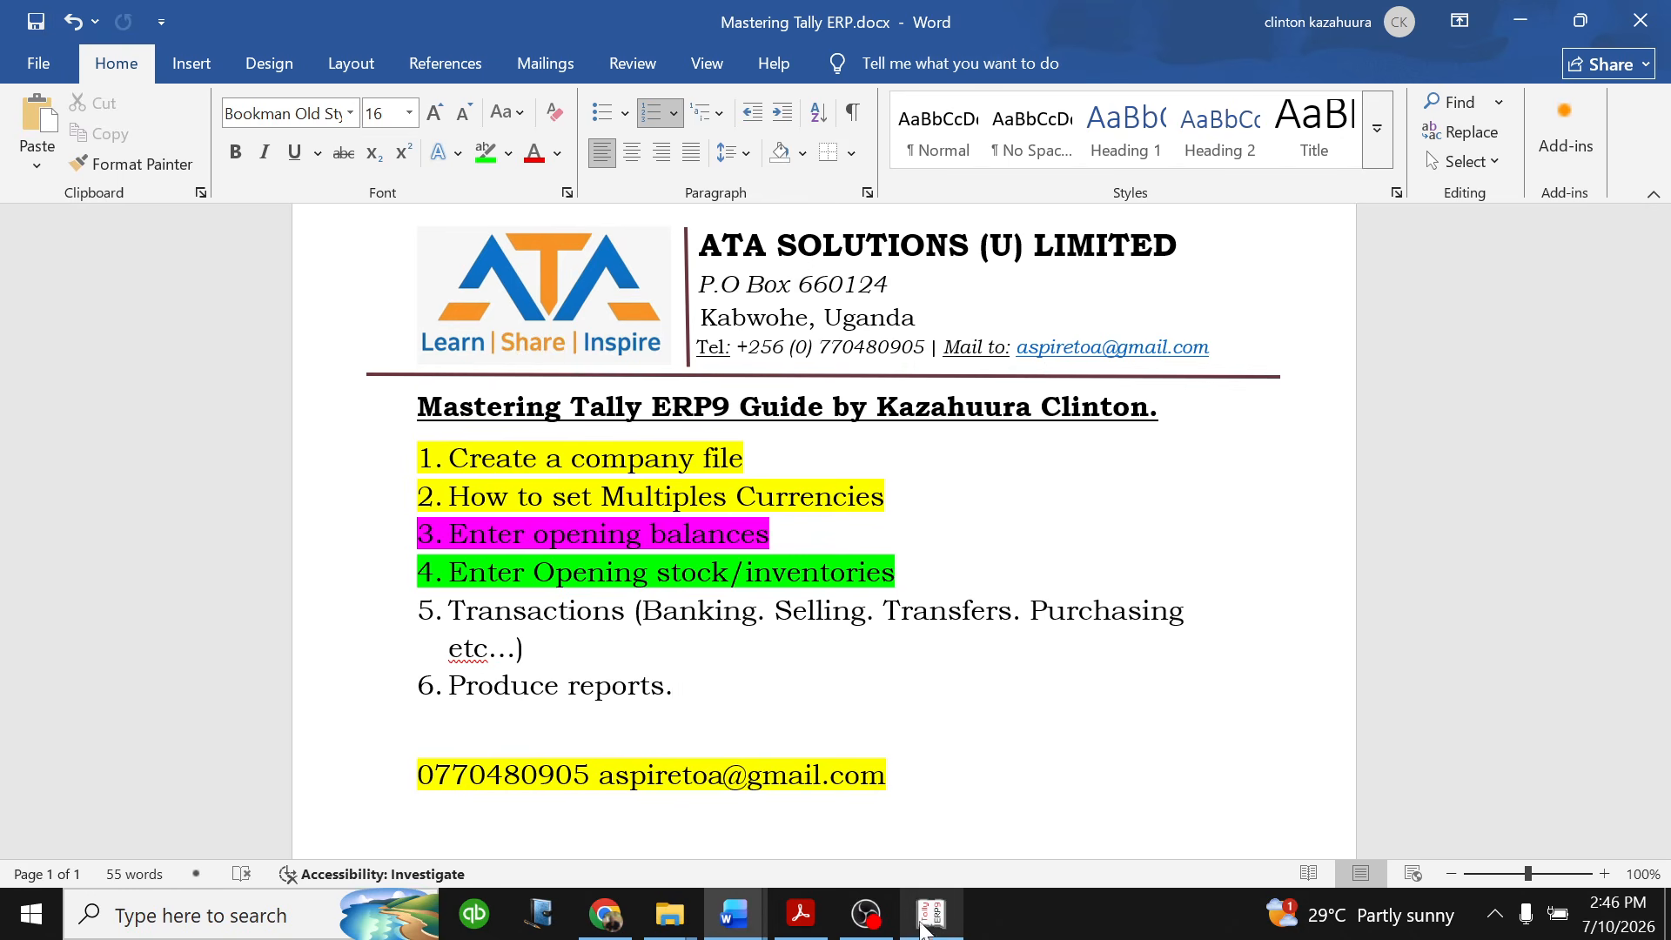
mouse_move(931, 913)
left_click(946, 852)
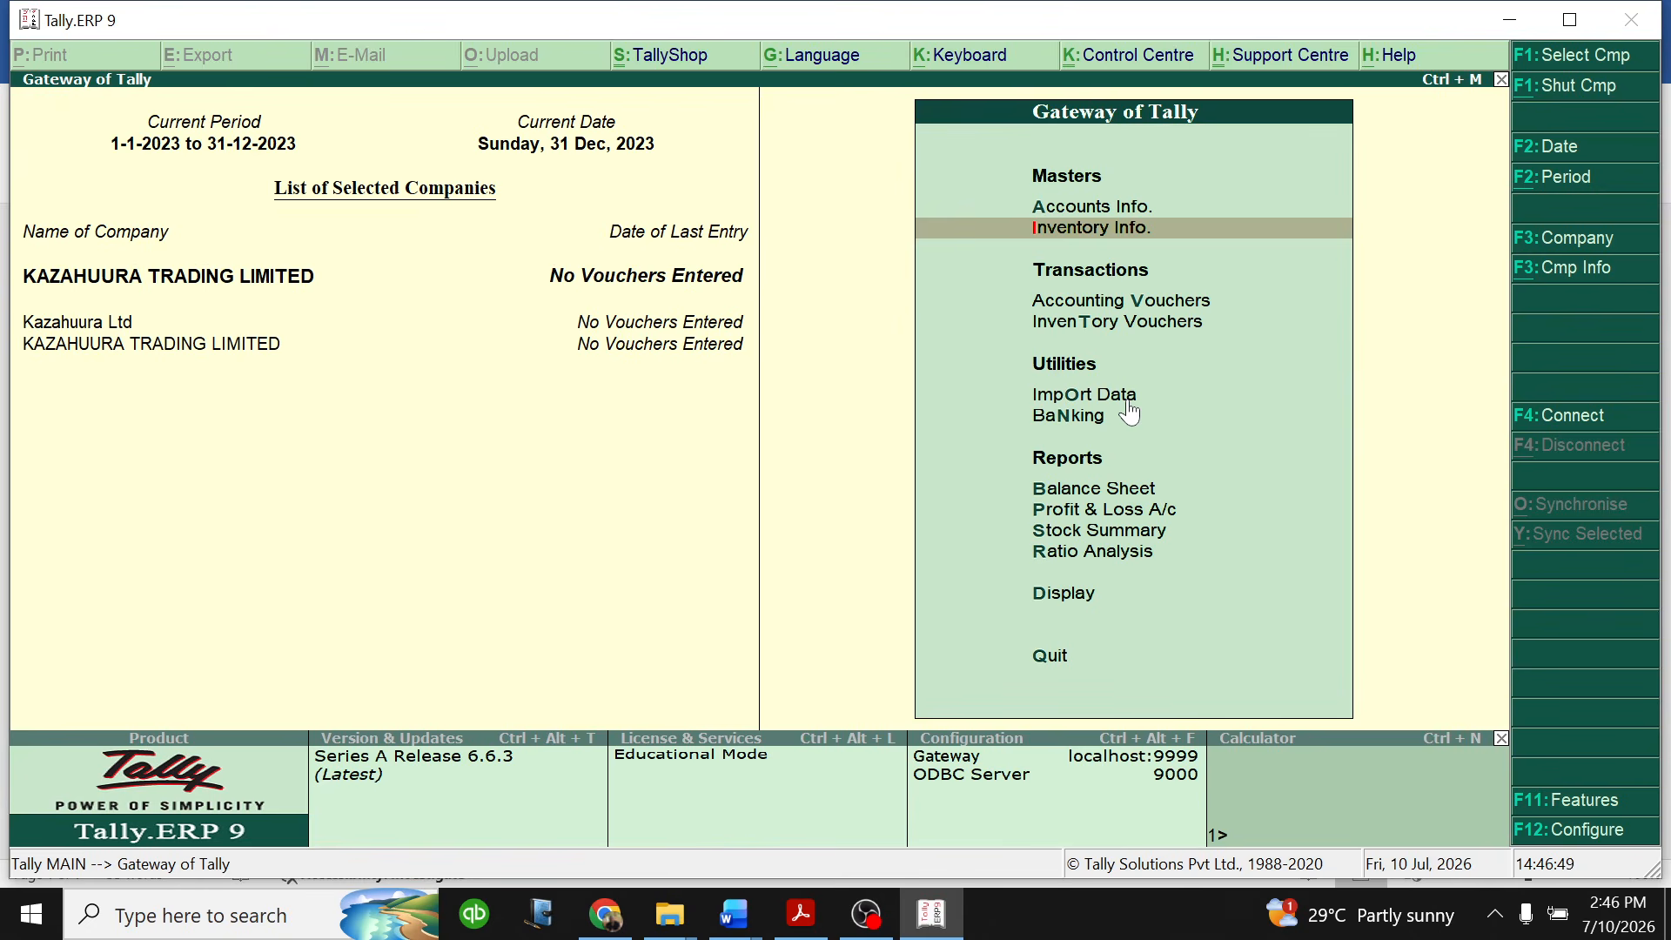
- Switch to Mastering Tally ERP.docx in Word, select the contact details in the letterhead, and place the cursor on the blank line below the topic list
left_click(734, 914)
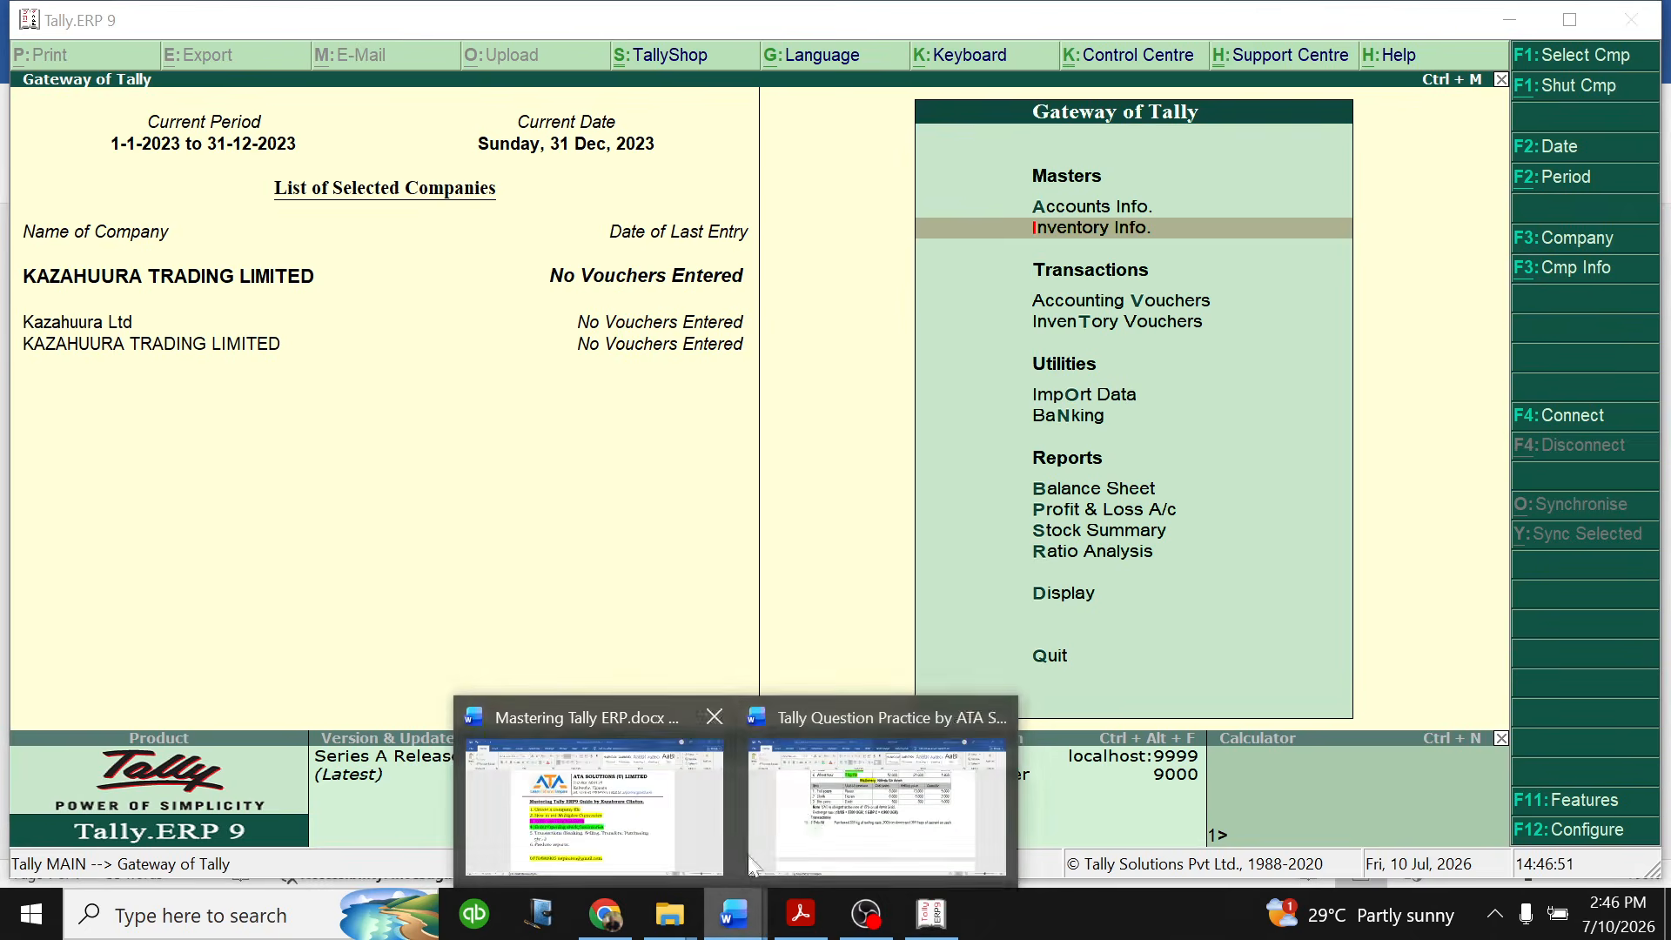
left_click(670, 826)
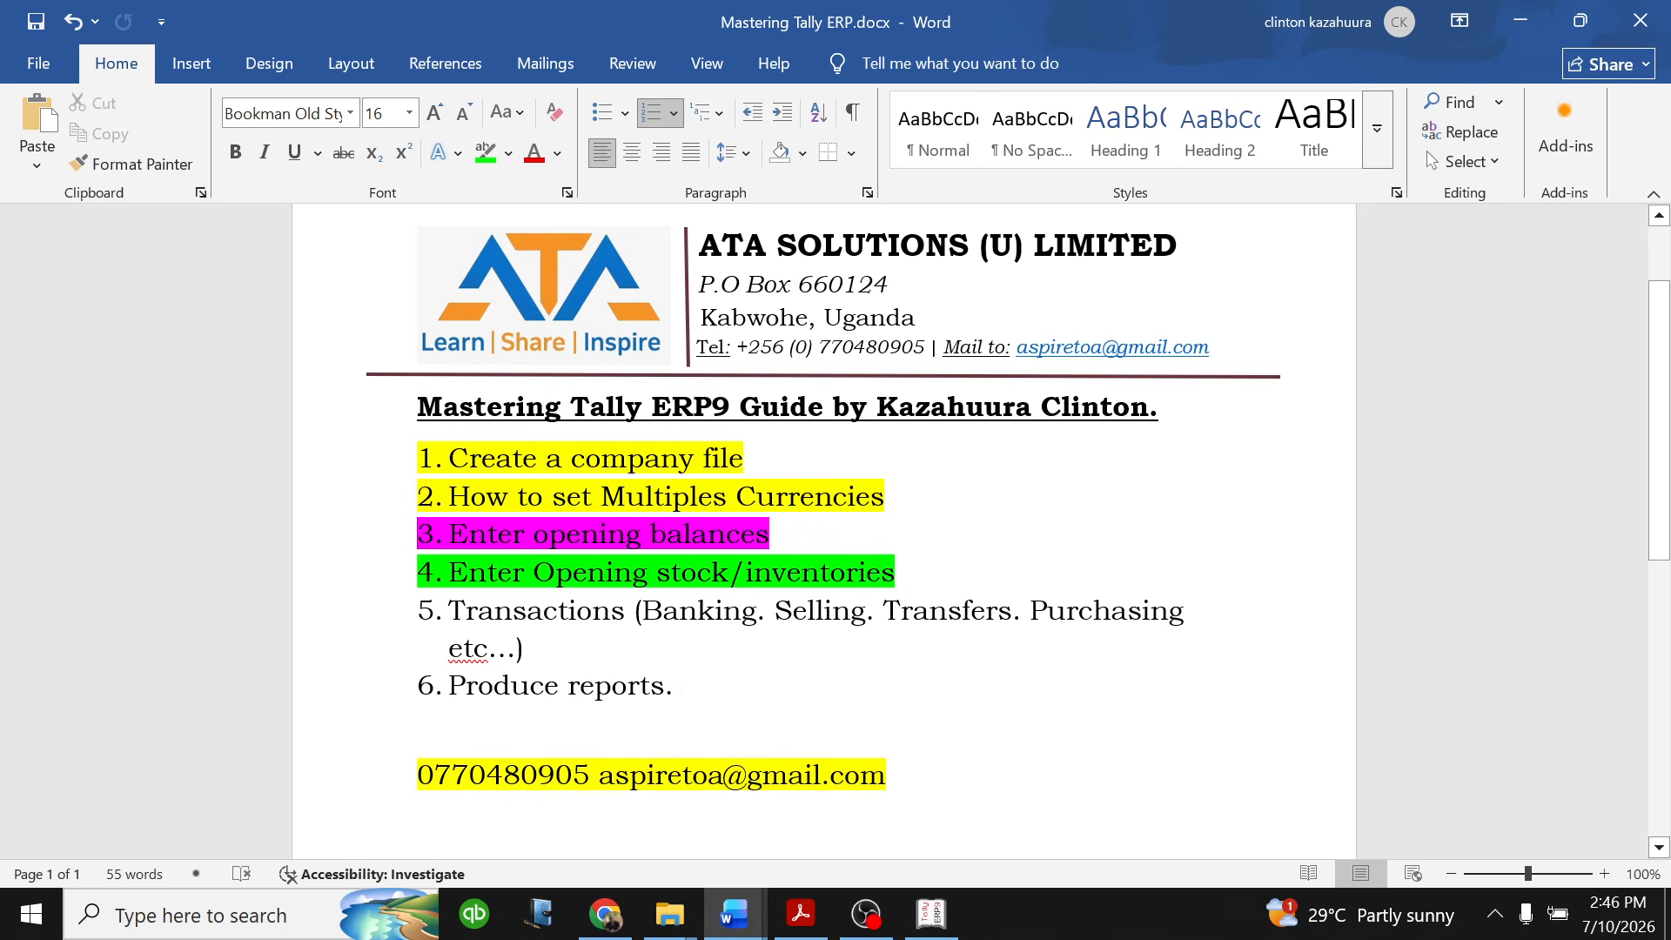
left_click_drag(1214, 349, 651, 346)
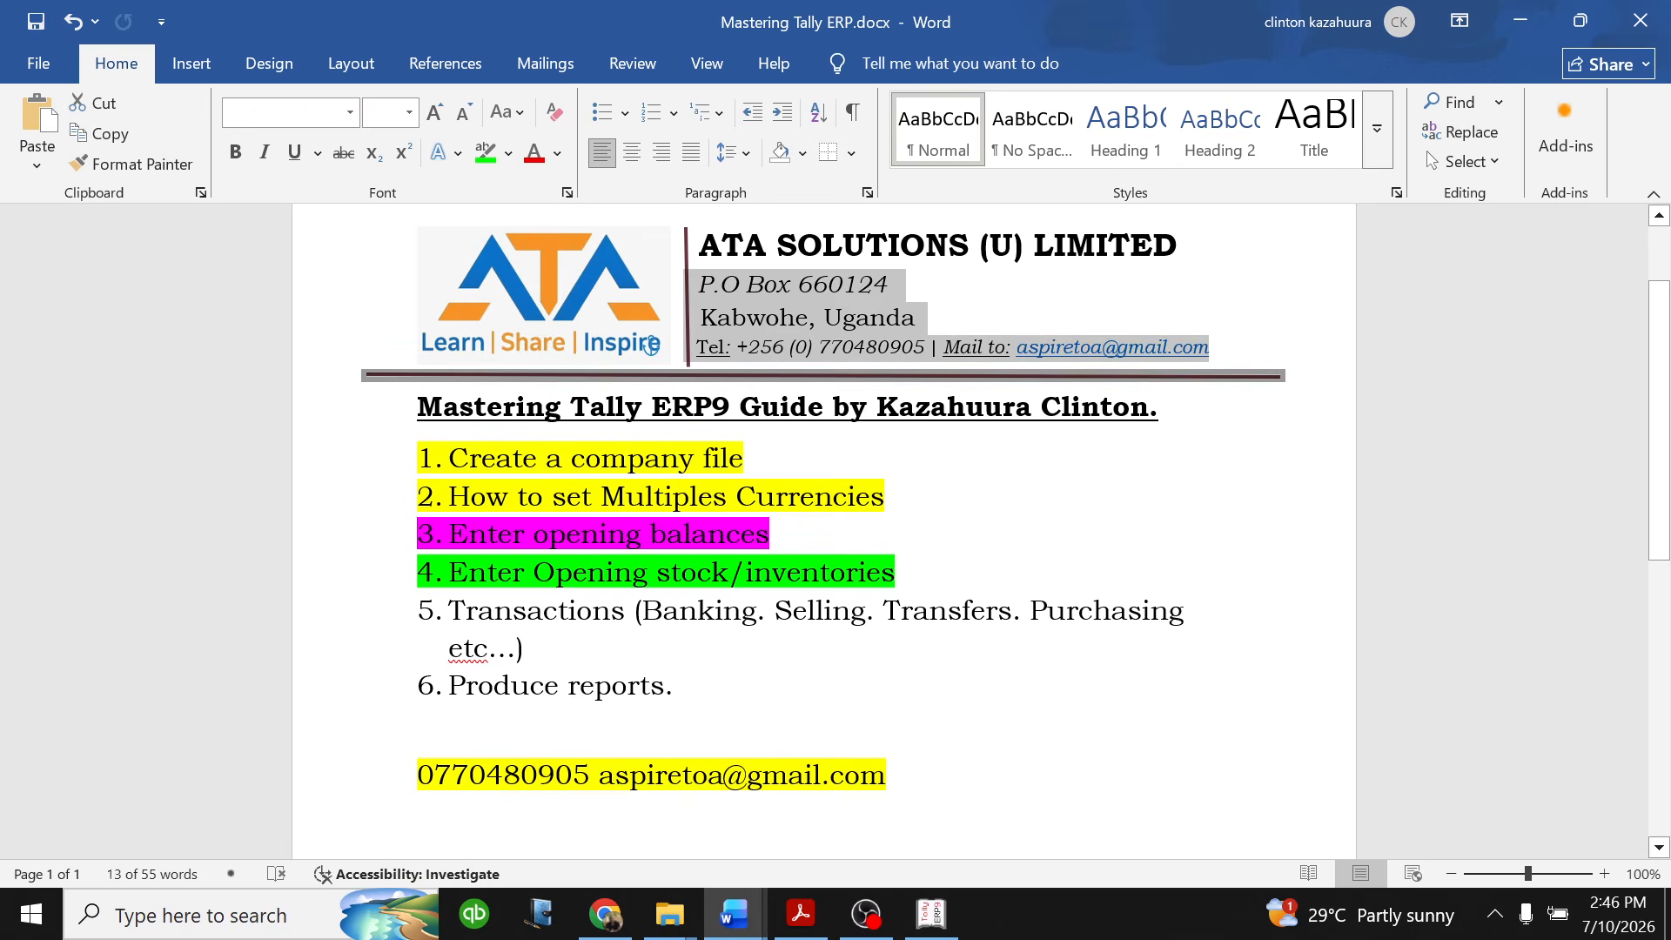
left_click(455, 721)
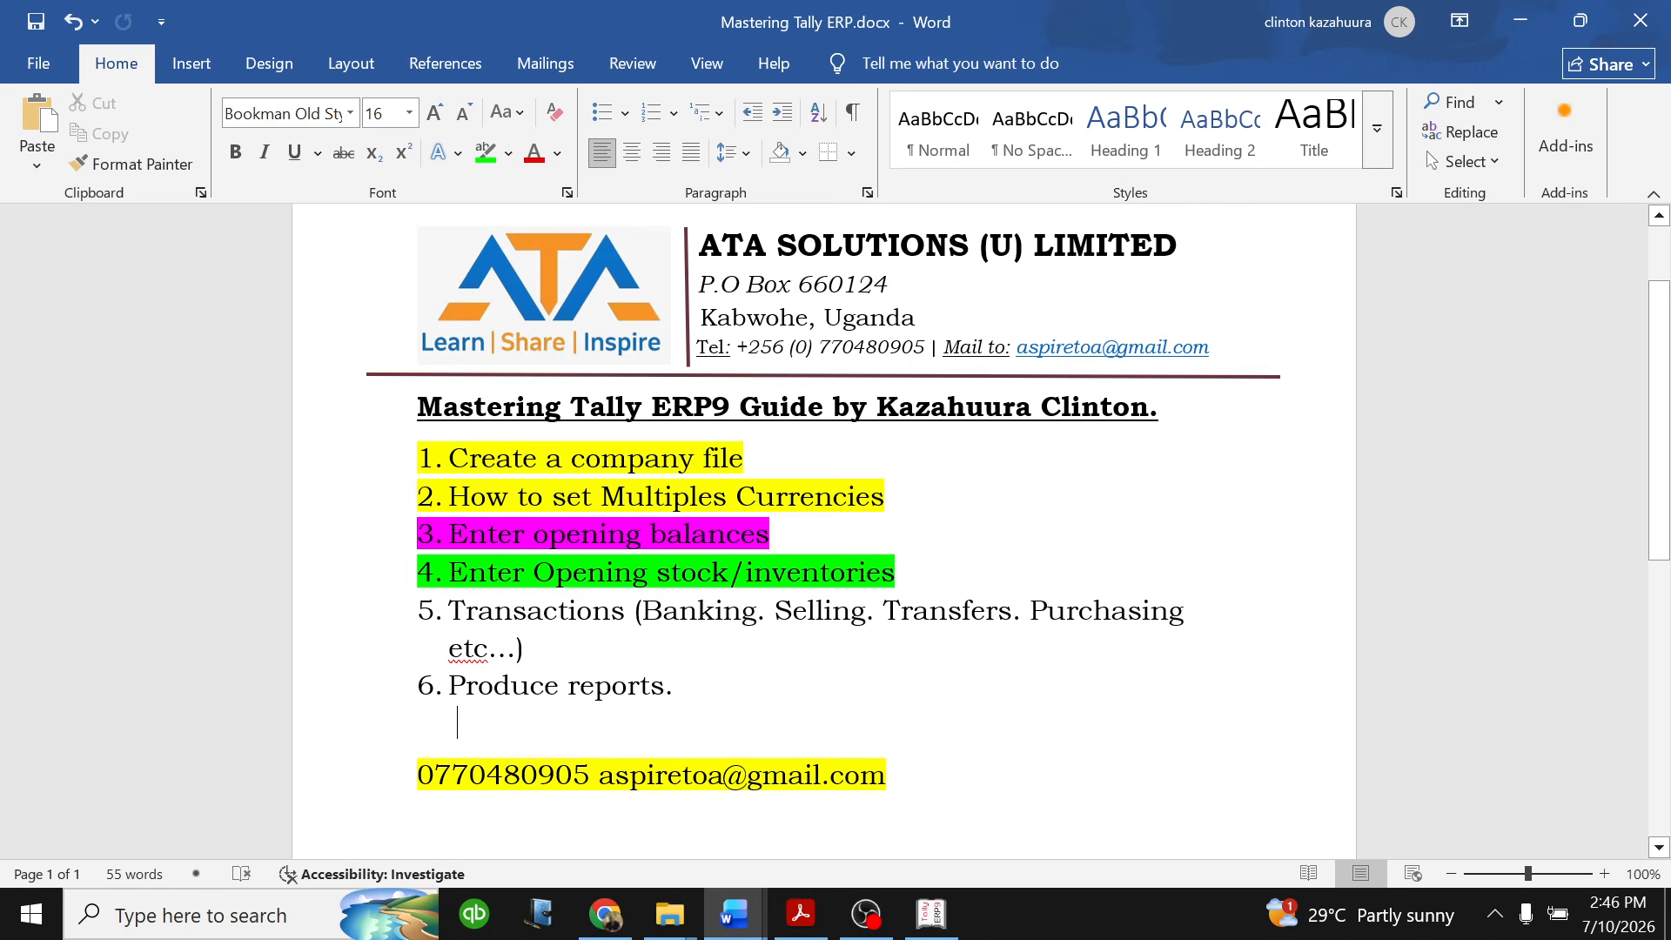